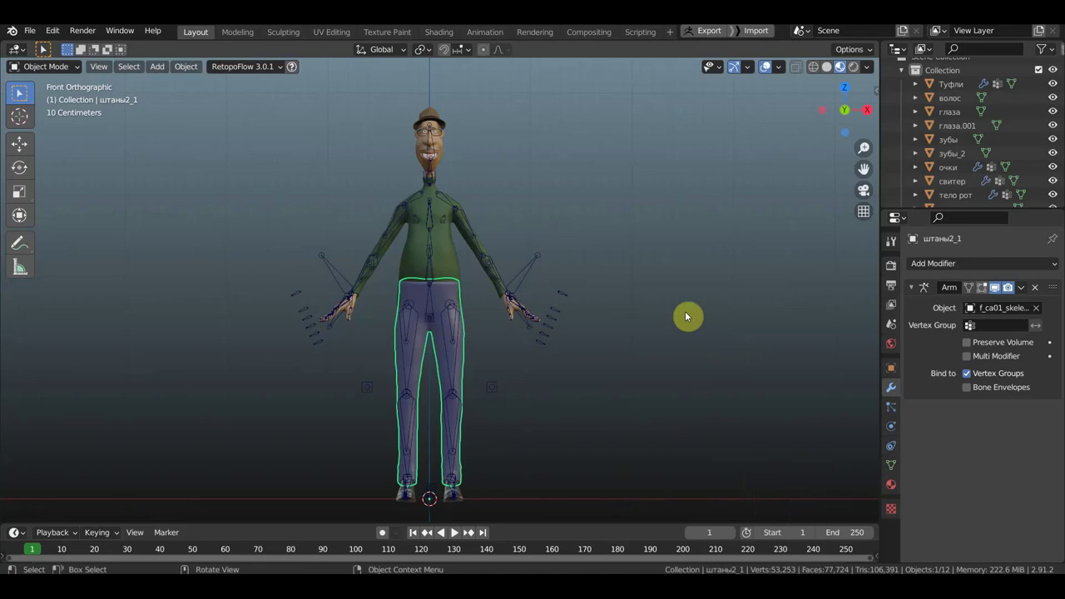
Step: Inspect the character's face from the side and select the f_ca01_skeleton armature
{"action": "scroll", "coordinate": [685, 311], "scroll_direction": "up", "scroll_amount": 10}
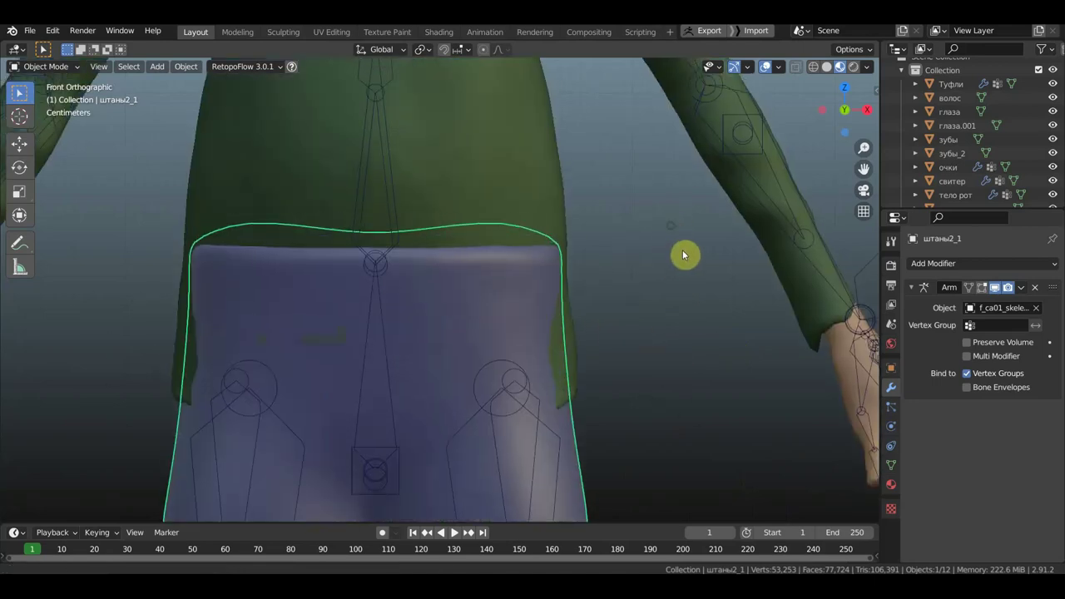
{"action": "scroll", "coordinate": [682, 249], "scroll_direction": "up", "scroll_amount": 4, "text": "shift"}
{"action": "scroll", "coordinate": [691, 417], "scroll_direction": "up", "scroll_amount": 6, "text": "shift"}
{"action": "scroll", "coordinate": [670, 295], "scroll_direction": "up", "scroll_amount": 4, "text": "shift"}
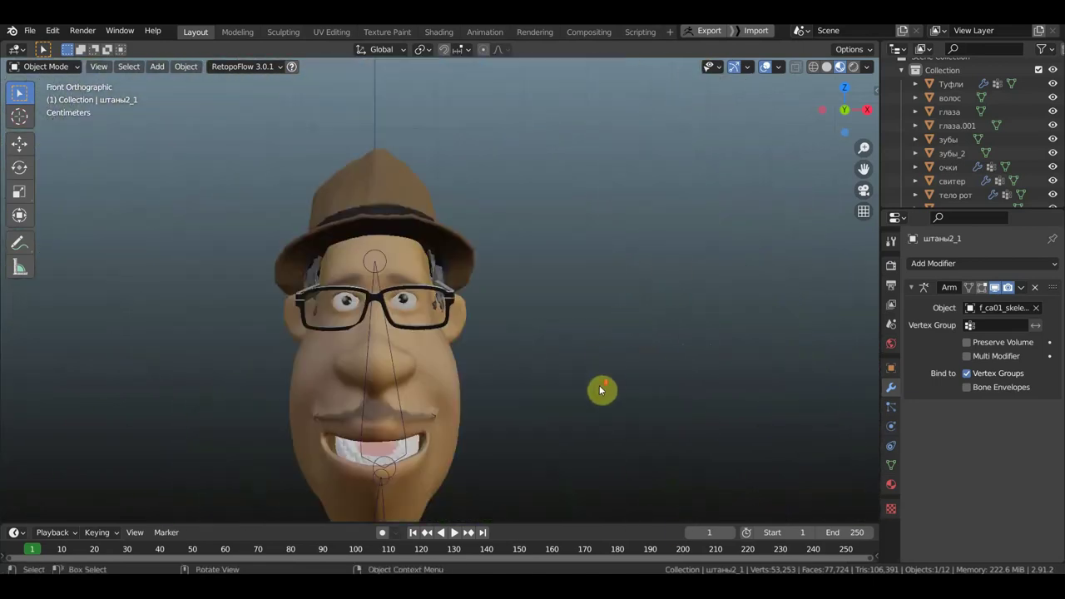
{"action": "middle_click_drag", "start_coordinate": [597, 386], "coordinate": [633, 213], "text": "shift"}
{"action": "scroll", "coordinate": [601, 273], "scroll_direction": "down", "scroll_amount": 3, "text": "shift"}
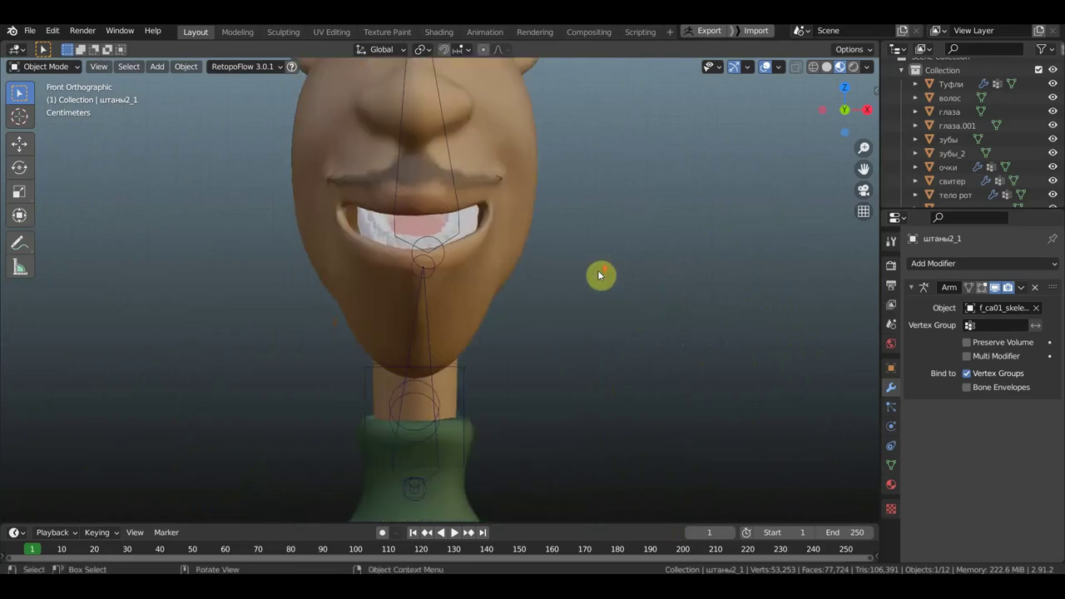
{"action": "middle_click_drag", "start_coordinate": [599, 275], "coordinate": [444, 293]}
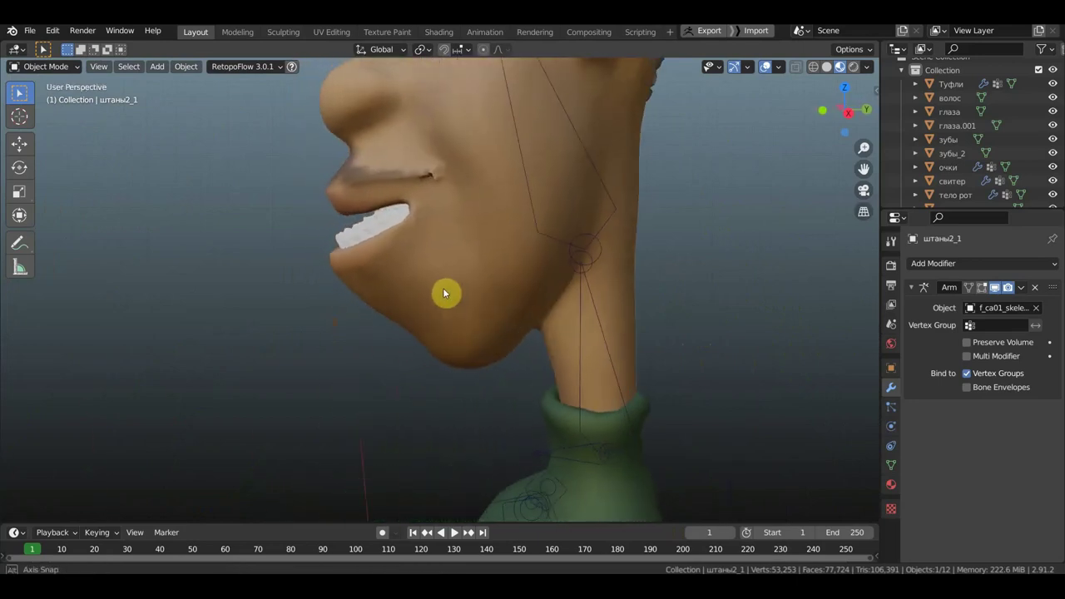
{"action": "mouse_move", "coordinate": [444, 293]}
{"action": "middle_mouse_down"}
{"action": "mouse_move", "coordinate": [492, 305]}
{"action": "mouse_move", "coordinate": [532, 280]}
{"action": "middle_mouse_up"}
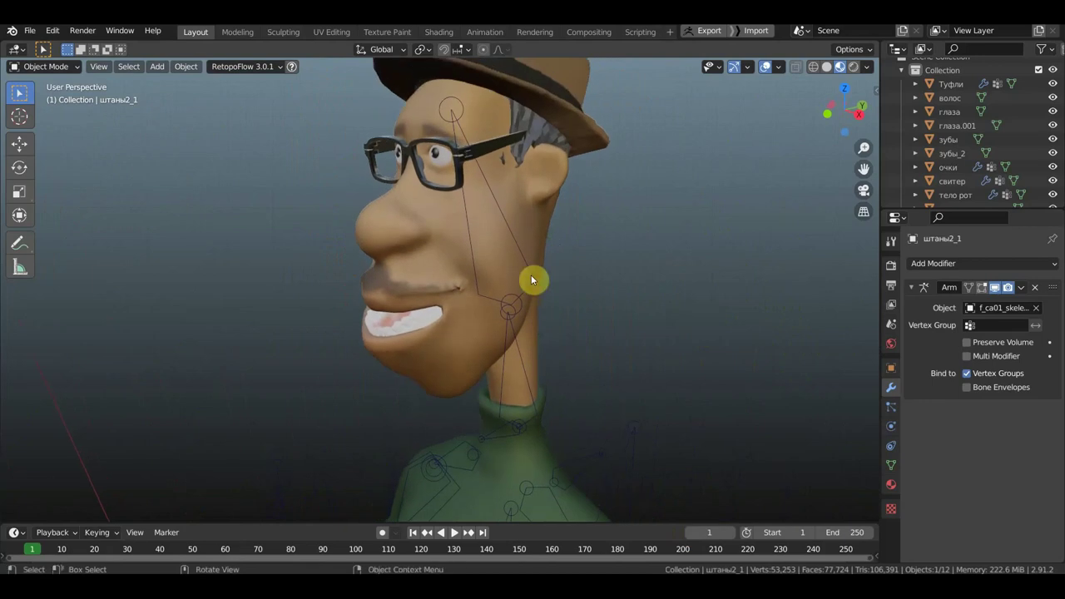
{"action": "left_click", "coordinate": [532, 279]}
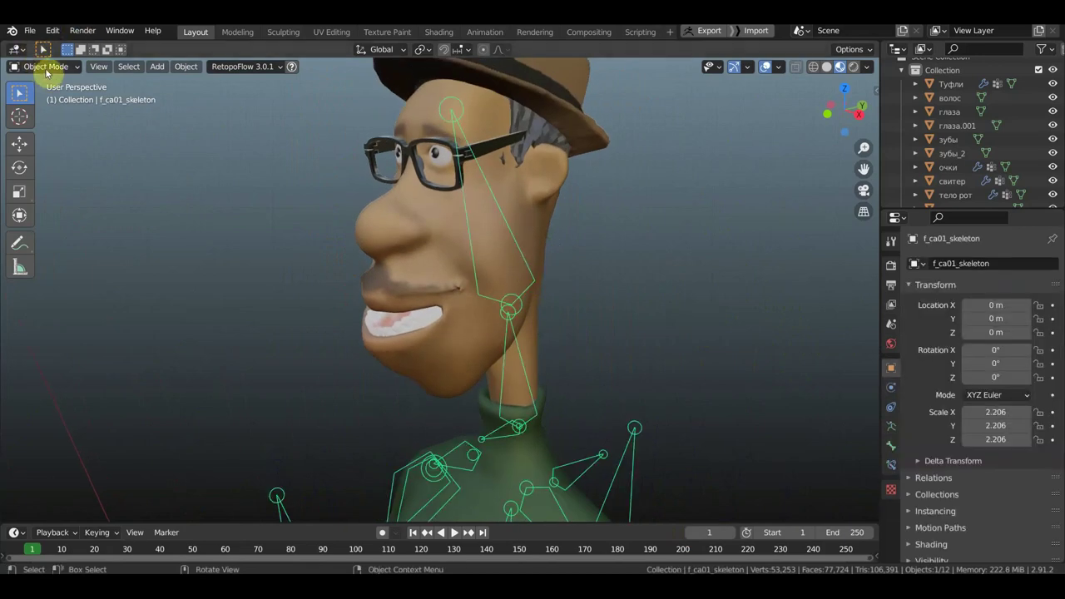
Step: Switch the armature to Edit Mode and view it from the Right (Numpad 3)
{"action": "left_click", "coordinate": [45, 67]}
{"action": "left_click", "coordinate": [76, 99]}
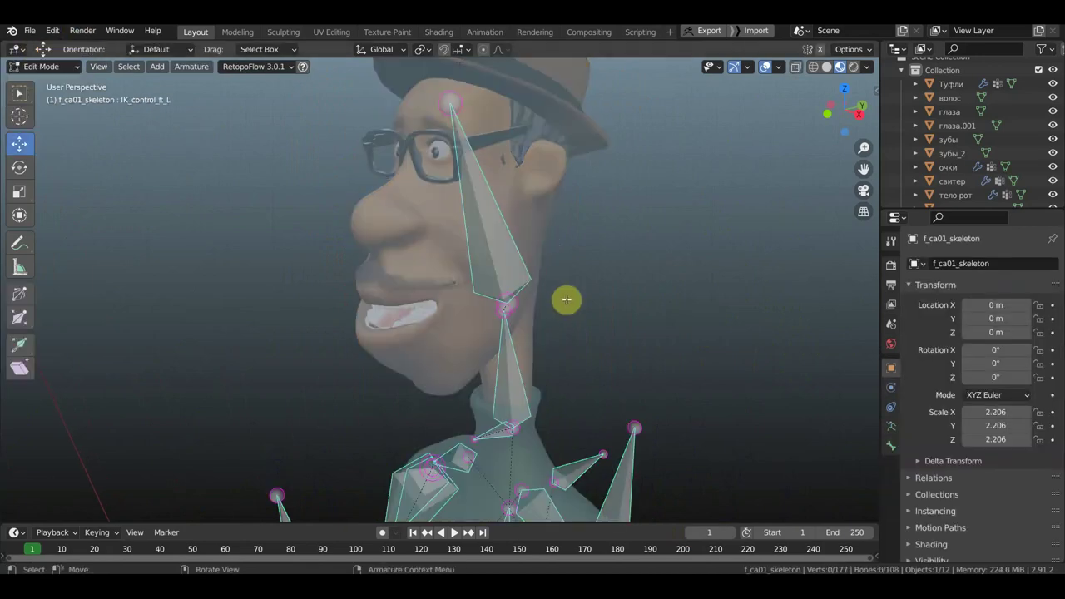
{"action": "key", "text": "KP_3"}
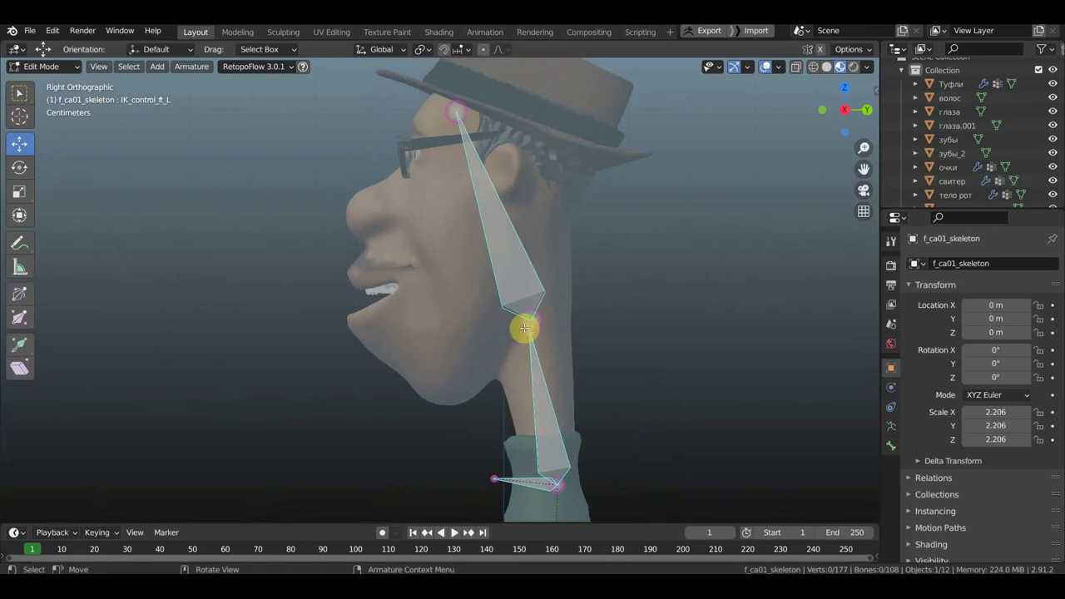
Step: Nudge the head bone's base joint slightly within the neck
{"action": "left_click", "coordinate": [531, 322]}
{"action": "left_click_drag", "start_coordinate": [580, 325], "coordinate": [580, 326]}
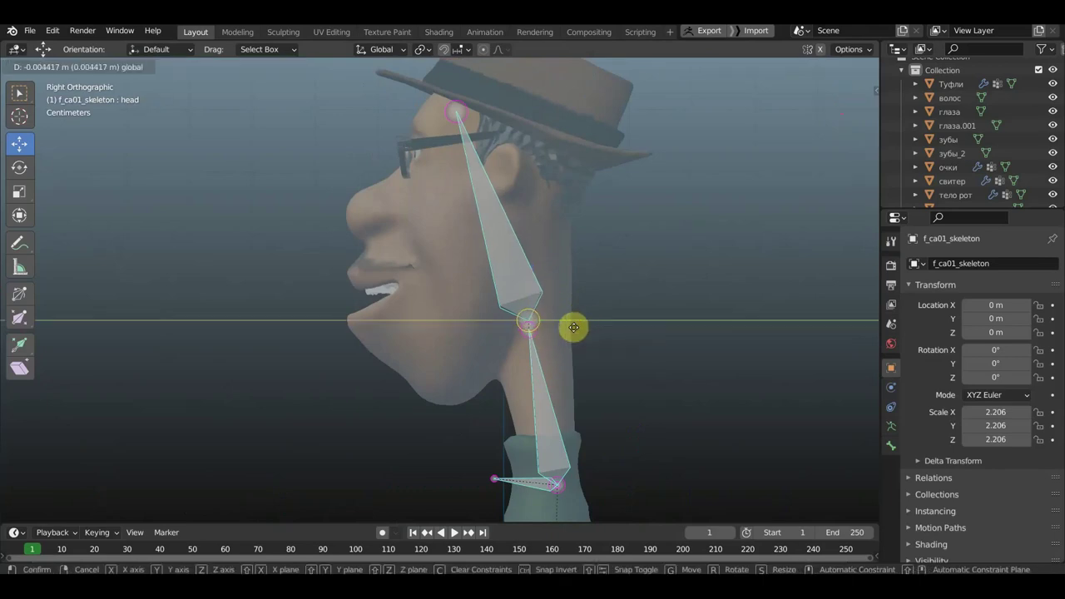
{"action": "left_click_drag", "start_coordinate": [573, 327], "coordinate": [600, 325]}
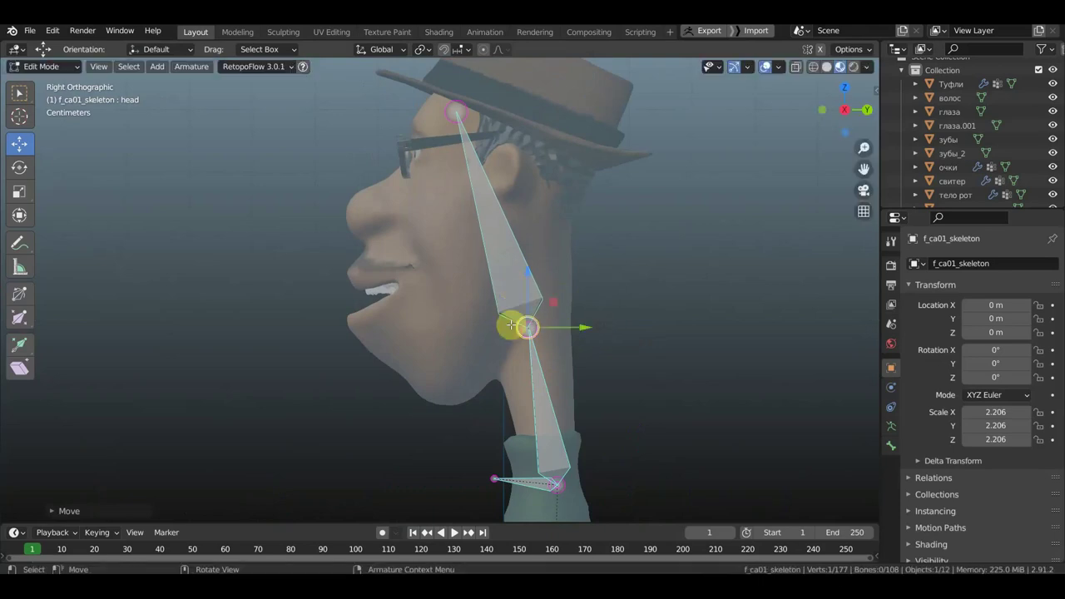
Step: Extrude a new bone head.001 from the neck joint and clear its parent
{"action": "key", "text": "e"}
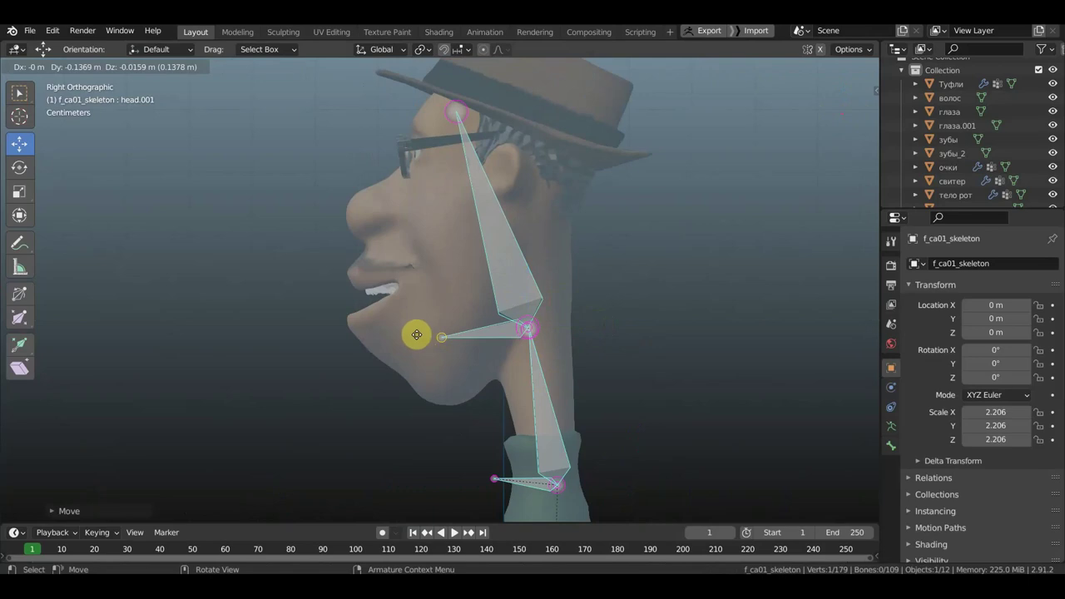
{"action": "left_click", "coordinate": [413, 335]}
{"action": "left_click", "coordinate": [480, 335]}
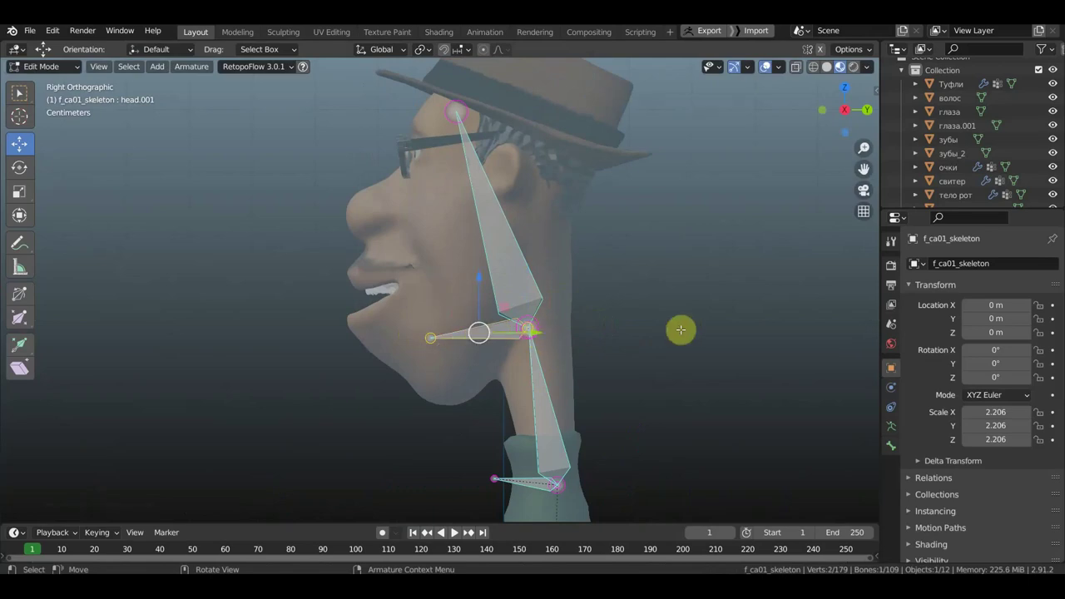
{"action": "key", "text": "alt+p"}
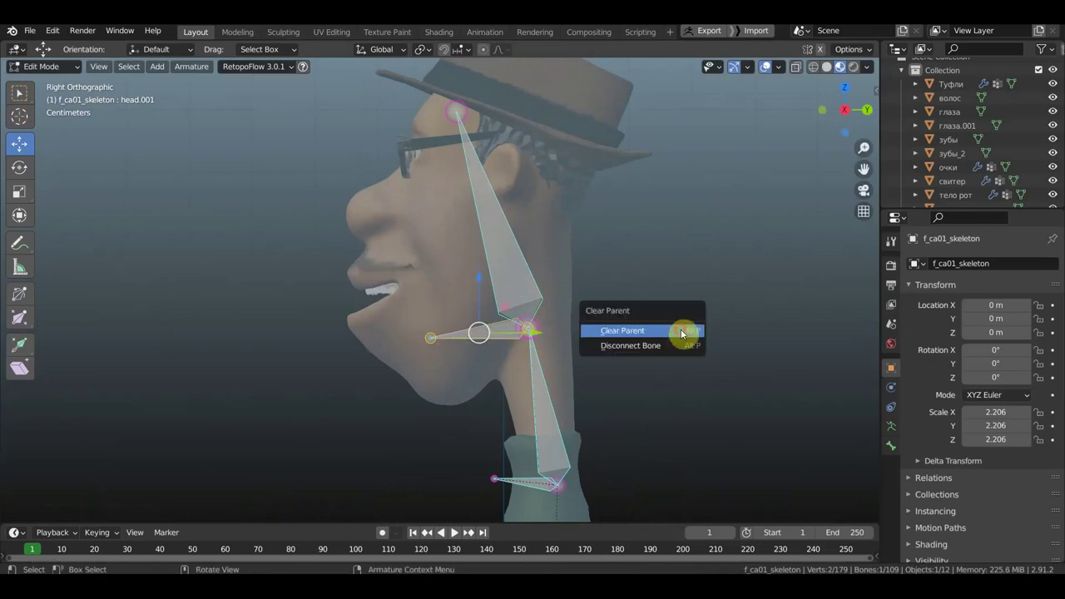
{"action": "left_click", "coordinate": [681, 332]}
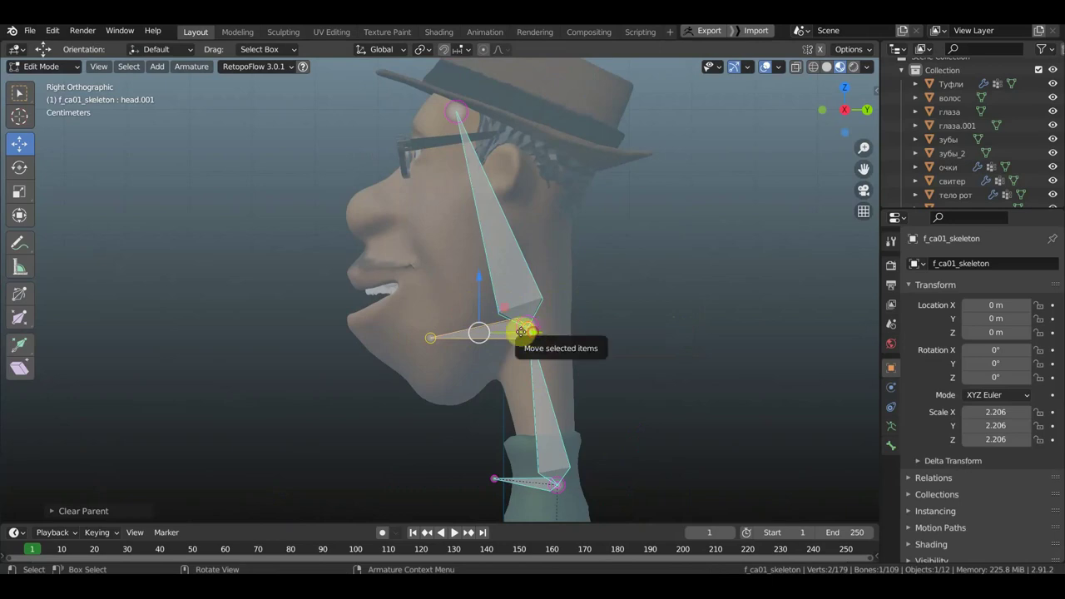
Step: Move head.001 forward, tilt it upward along the jaw, and raise it slightly
{"action": "left_click_drag", "start_coordinate": [521, 331], "coordinate": [471, 331]}
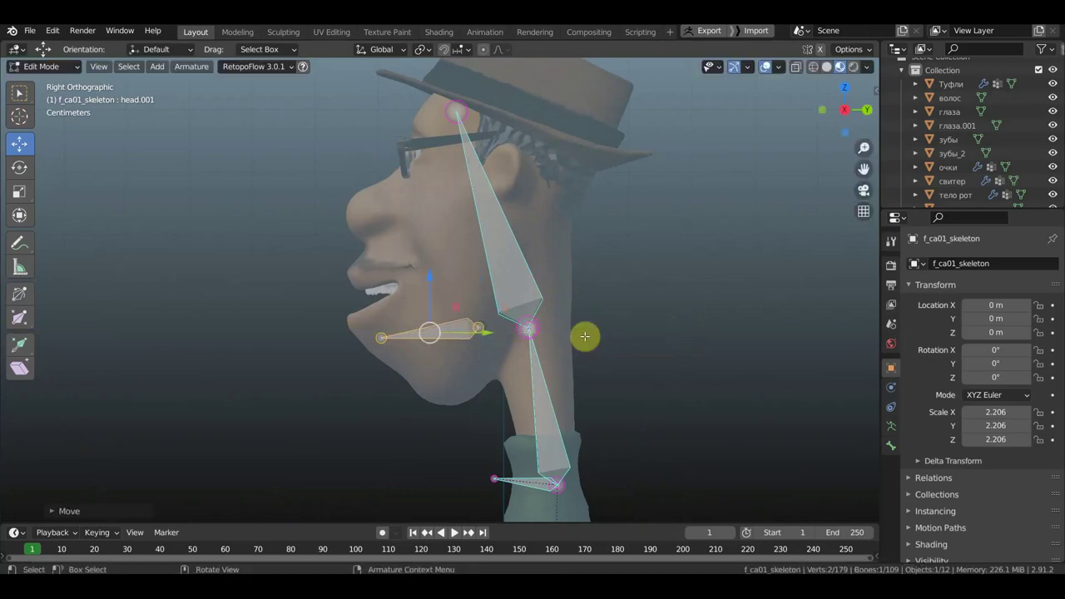
{"action": "key", "text": "r"}
{"action": "left_click", "coordinate": [556, 264]}
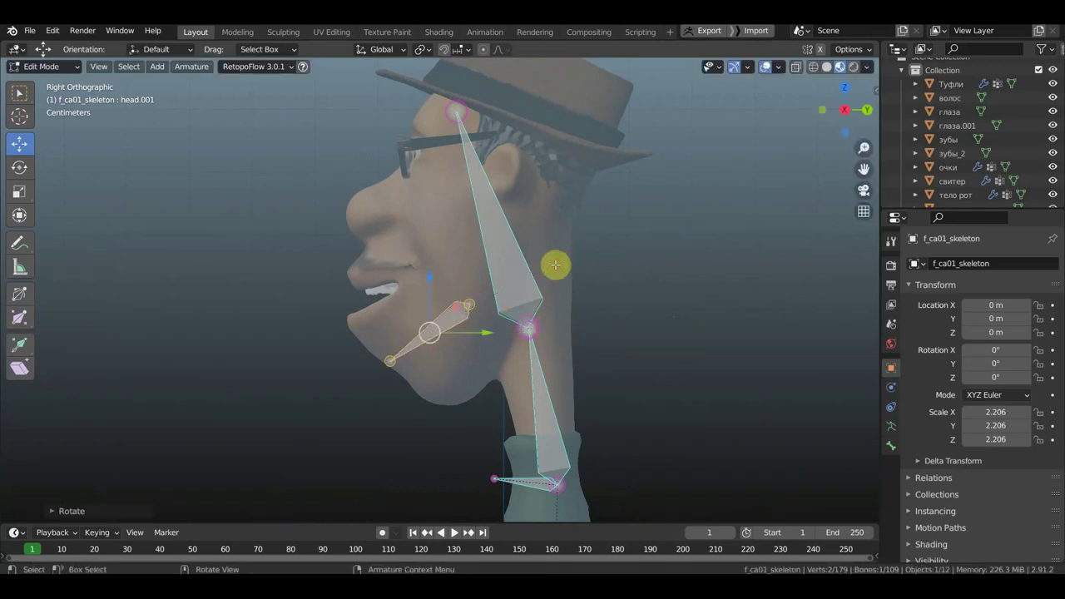
{"action": "key", "text": "g"}
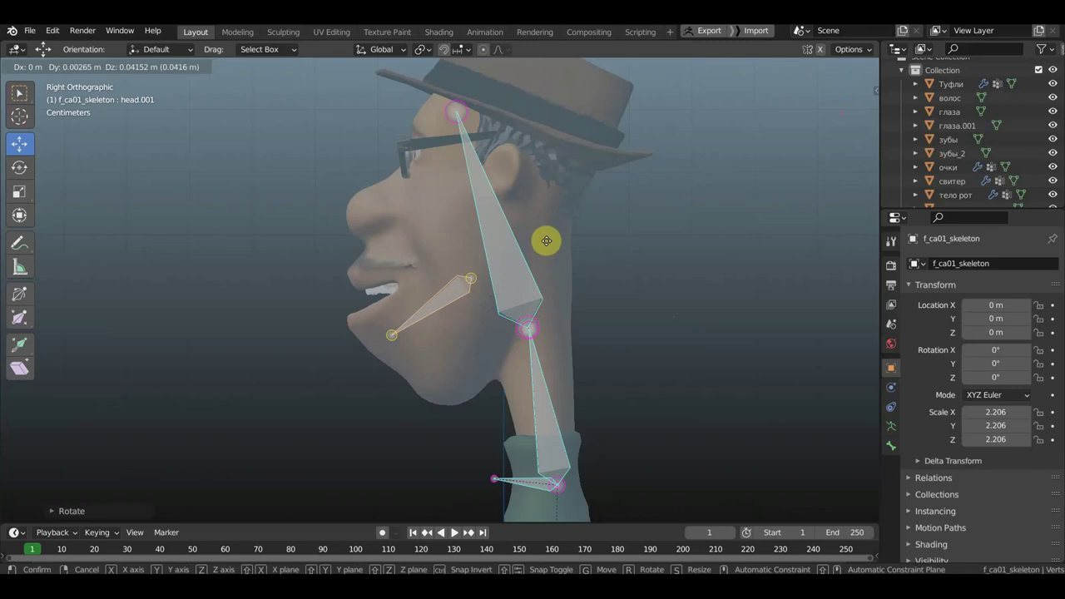
{"action": "left_click", "coordinate": [546, 240]}
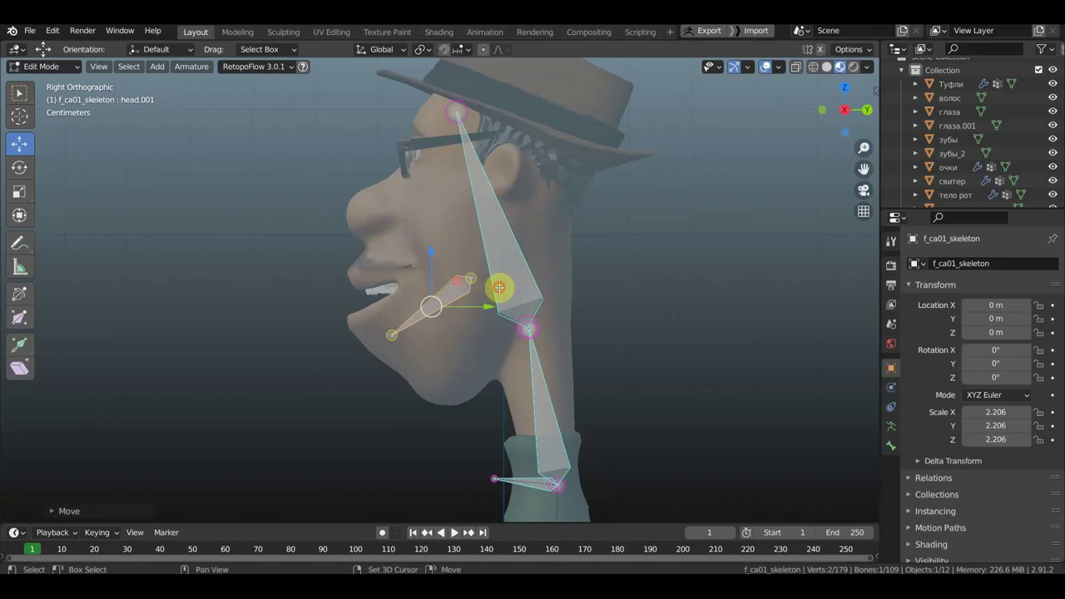
{"action": "key", "text": "shift+bracketleft"}
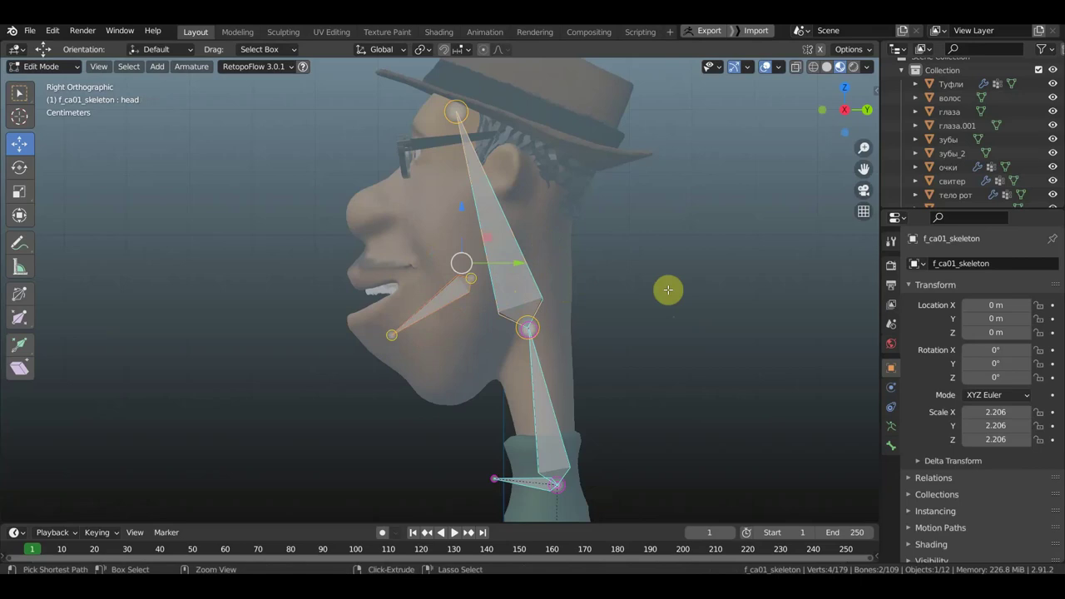
Step: Parent head.001 to the head bone with Keep Offset
{"action": "key", "text": "ctrl+p"}
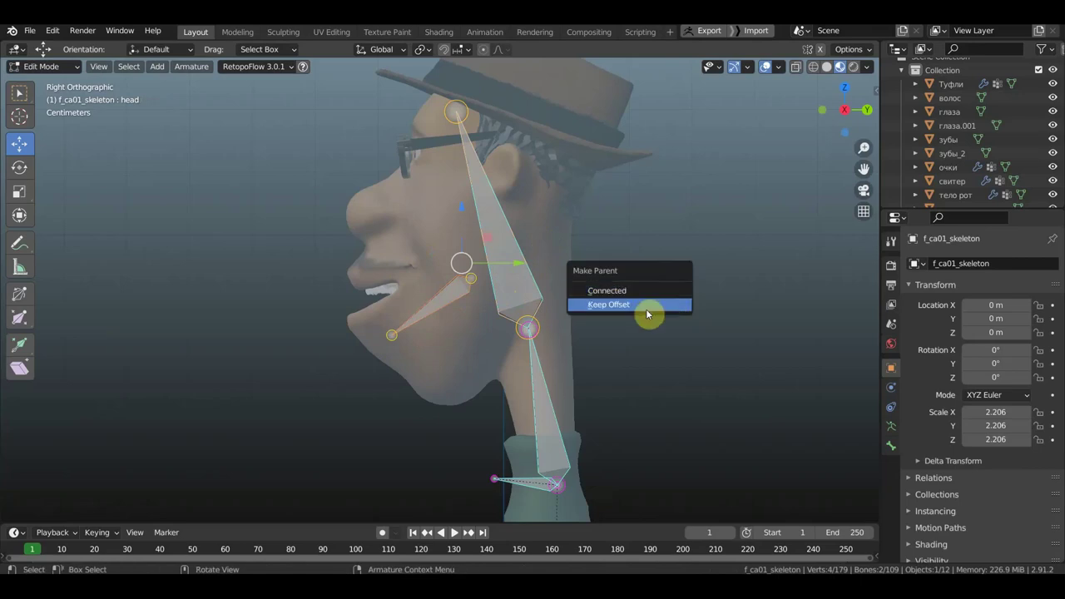
{"action": "left_click", "coordinate": [648, 306]}
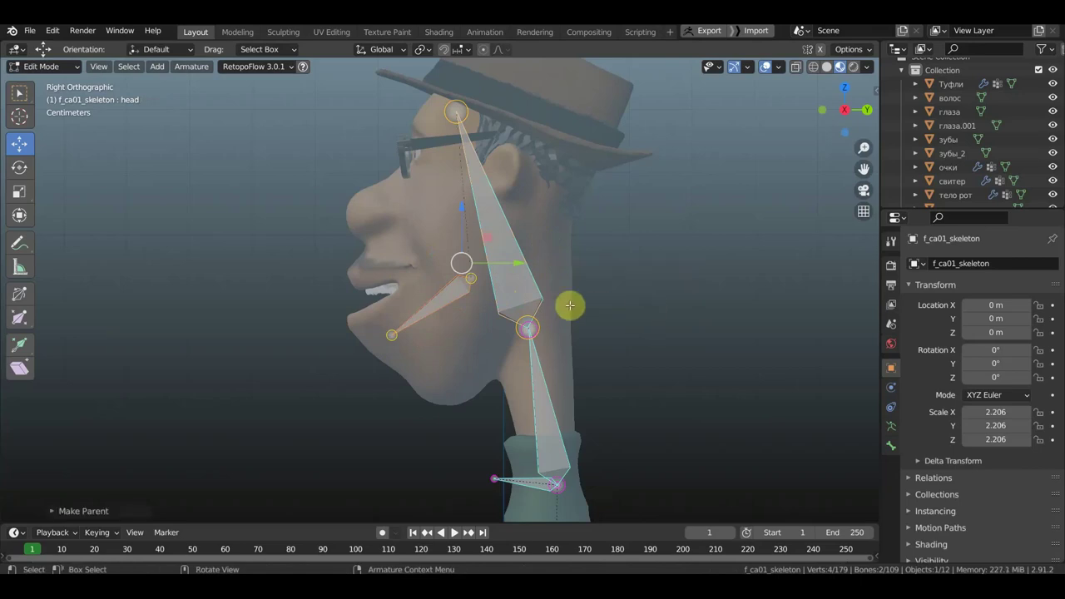
{"action": "left_click", "coordinate": [447, 309]}
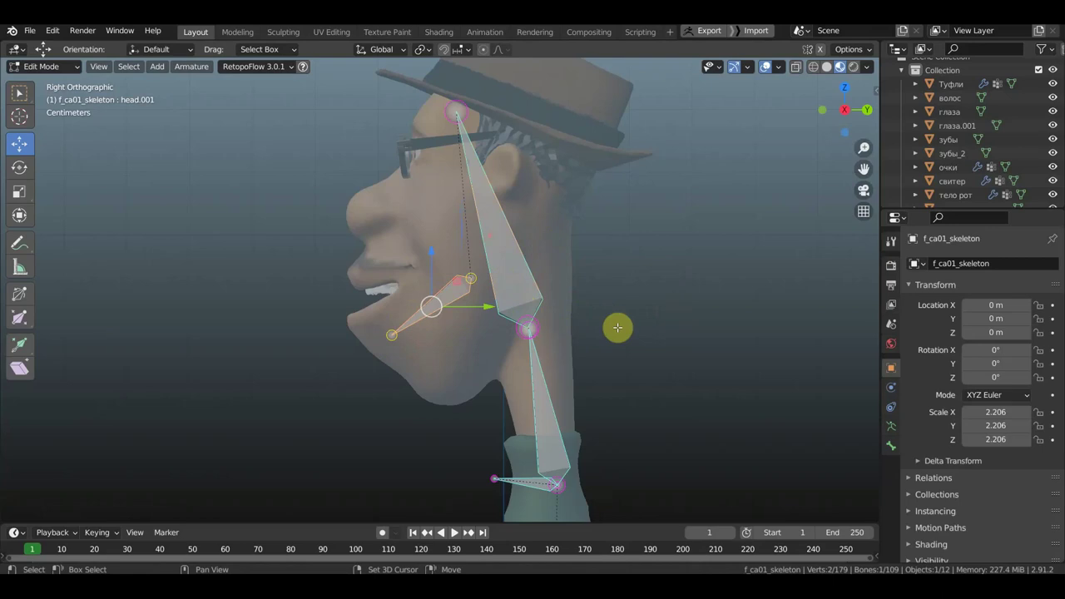
Step: Duplicate head.001 into head.002, scale it to about 0.58, and parent it under head.001
{"action": "key", "text": "shift+d"}
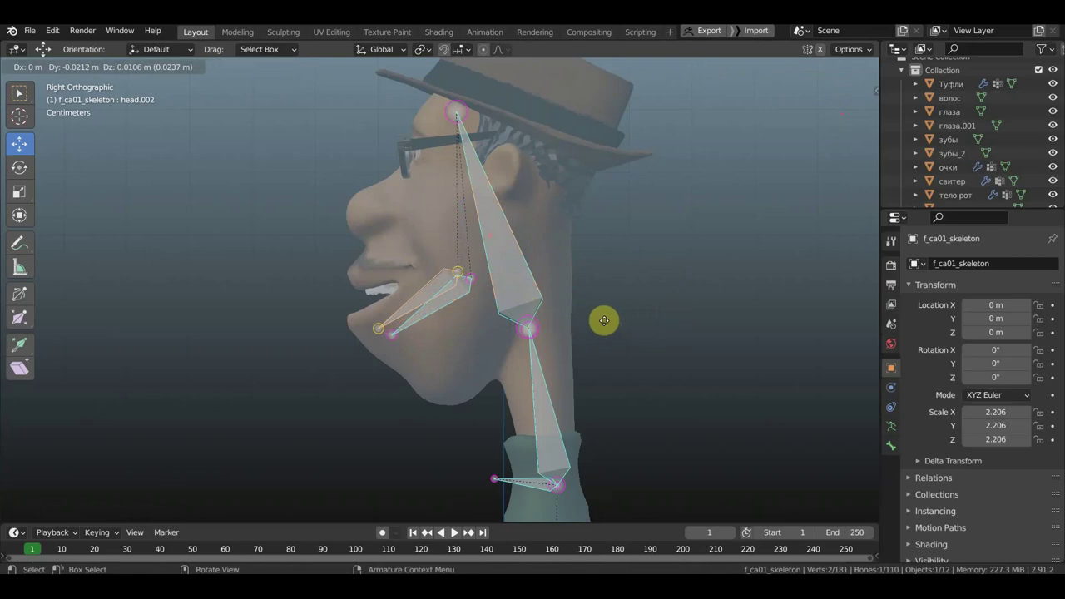
{"action": "left_click", "coordinate": [604, 320]}
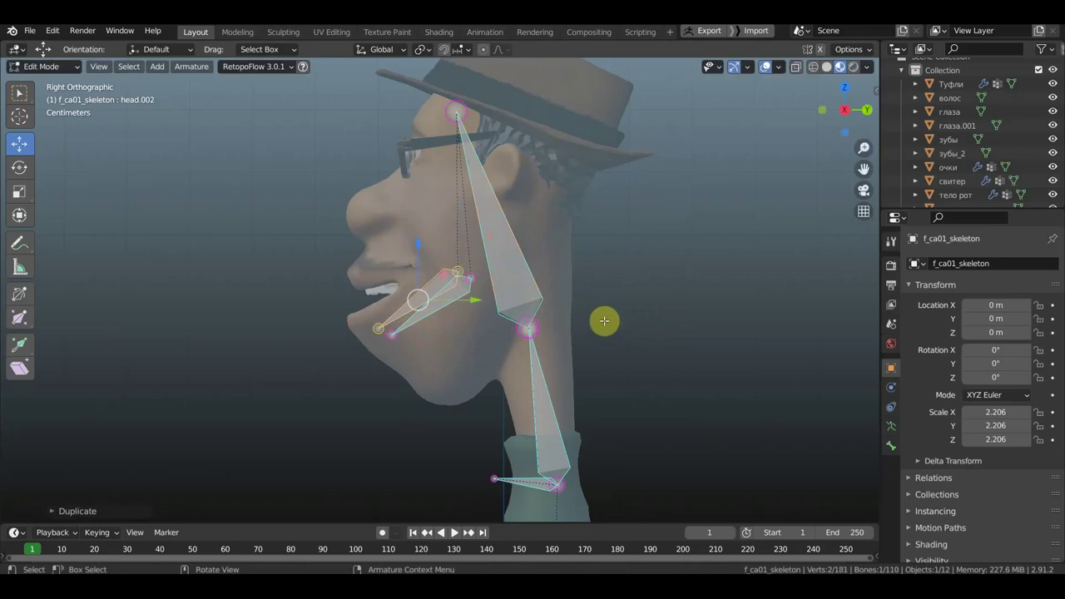
{"action": "key", "text": "s"}
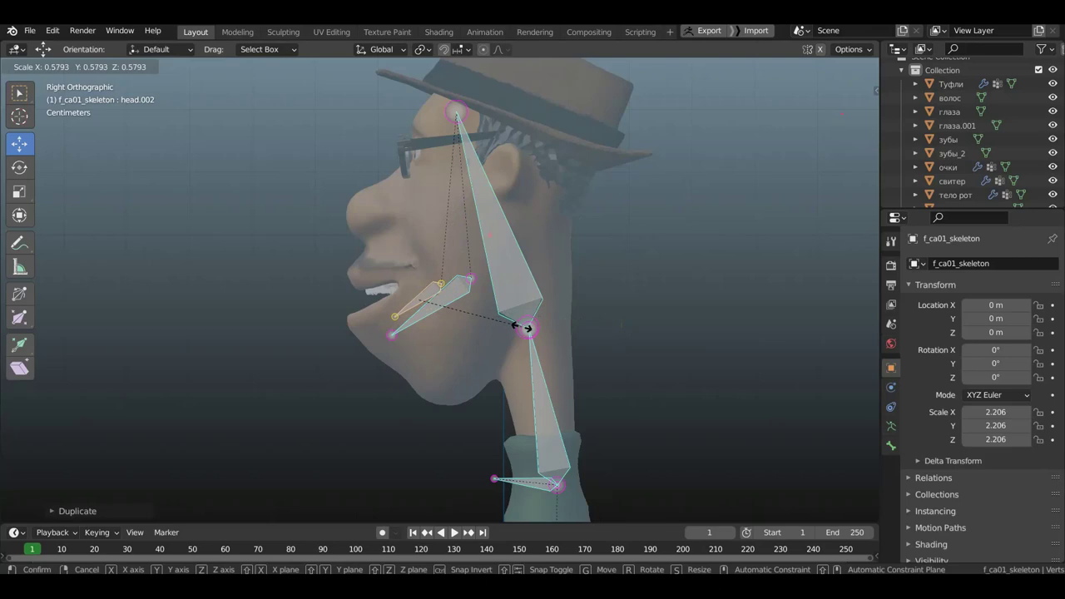
{"action": "left_click", "coordinate": [521, 328]}
{"action": "scroll", "coordinate": [449, 308], "scroll_direction": "up", "scroll_amount": 2}
{"action": "scroll", "coordinate": [453, 303], "scroll_direction": "up", "scroll_amount": 1}
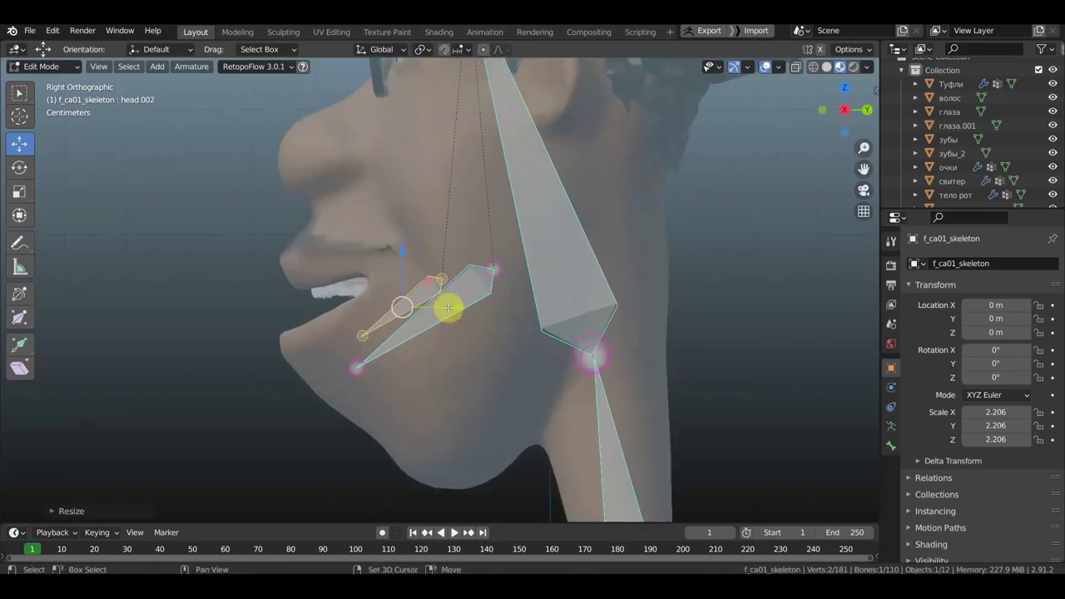
{"action": "left_click", "coordinate": [571, 335], "text": "shift"}
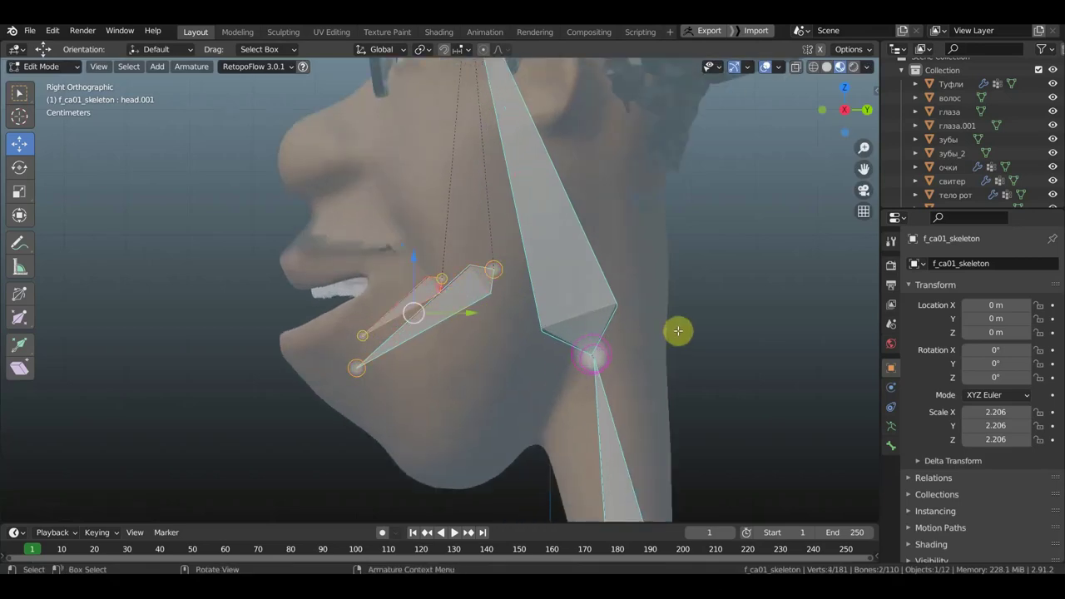
{"action": "key", "text": "ctrl+p"}
{"action": "left_click", "coordinate": [739, 333]}
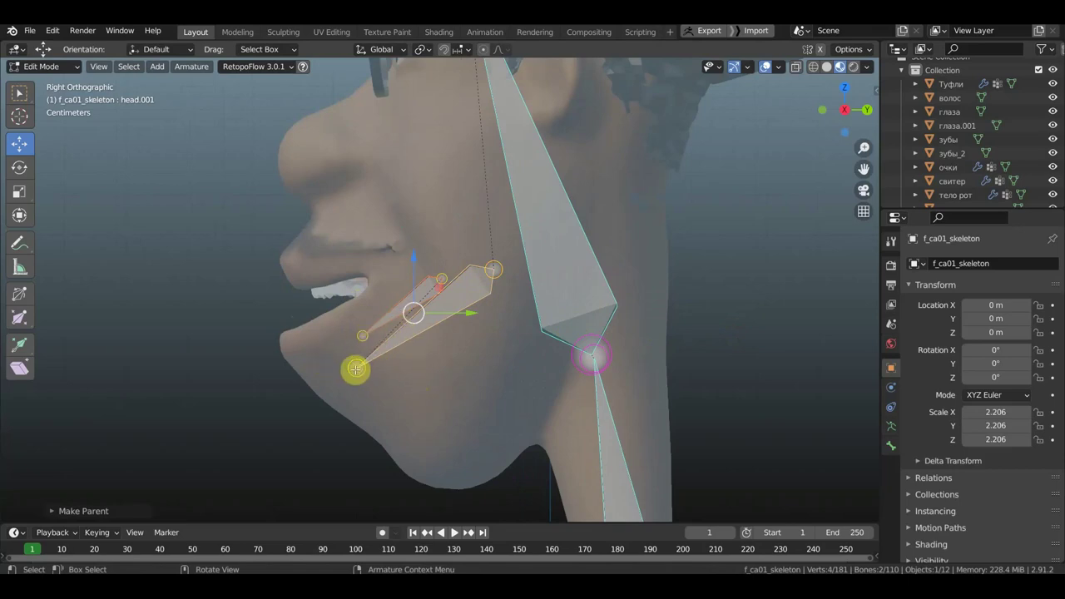
Step: Extrude a new bone head.003 from the lip bone's front tip down toward the chin
{"action": "left_click", "coordinate": [356, 369]}
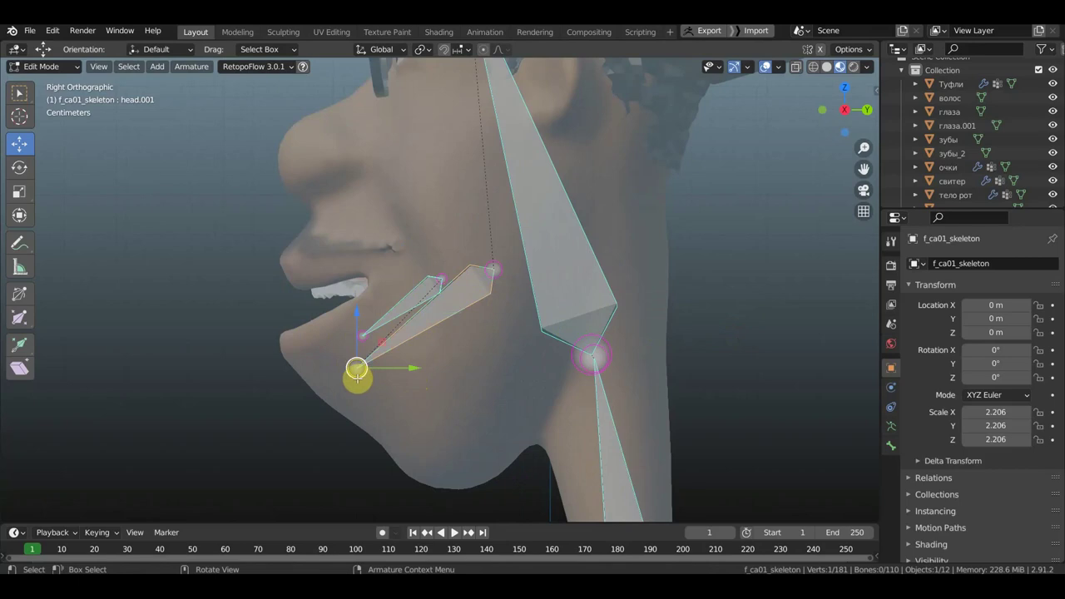
{"action": "key", "text": "e"}
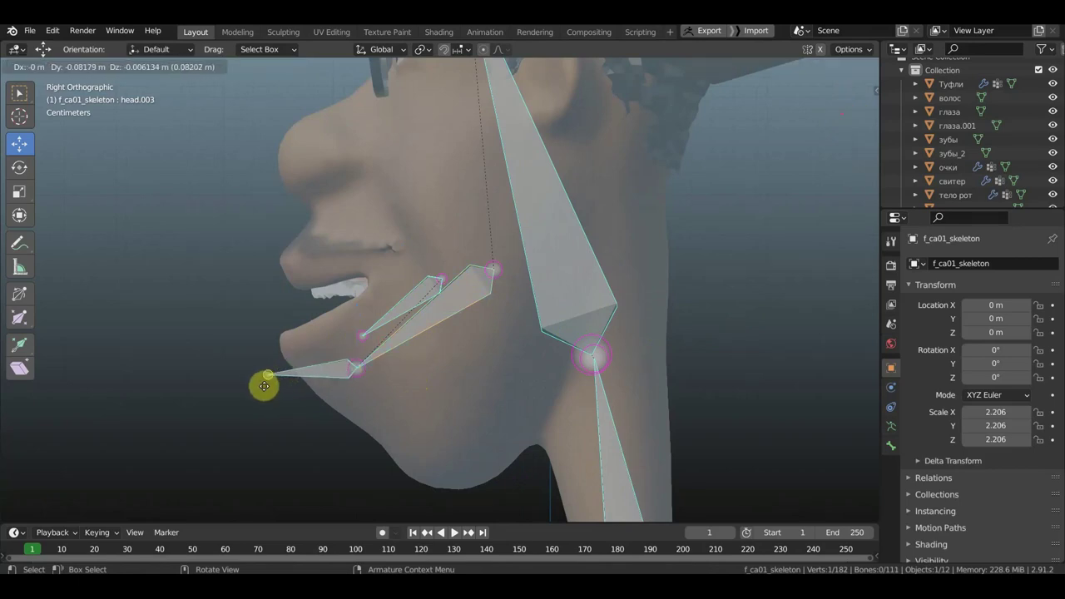
{"action": "left_click", "coordinate": [323, 472]}
{"action": "scroll", "coordinate": [337, 449], "scroll_direction": "down", "scroll_amount": 1}
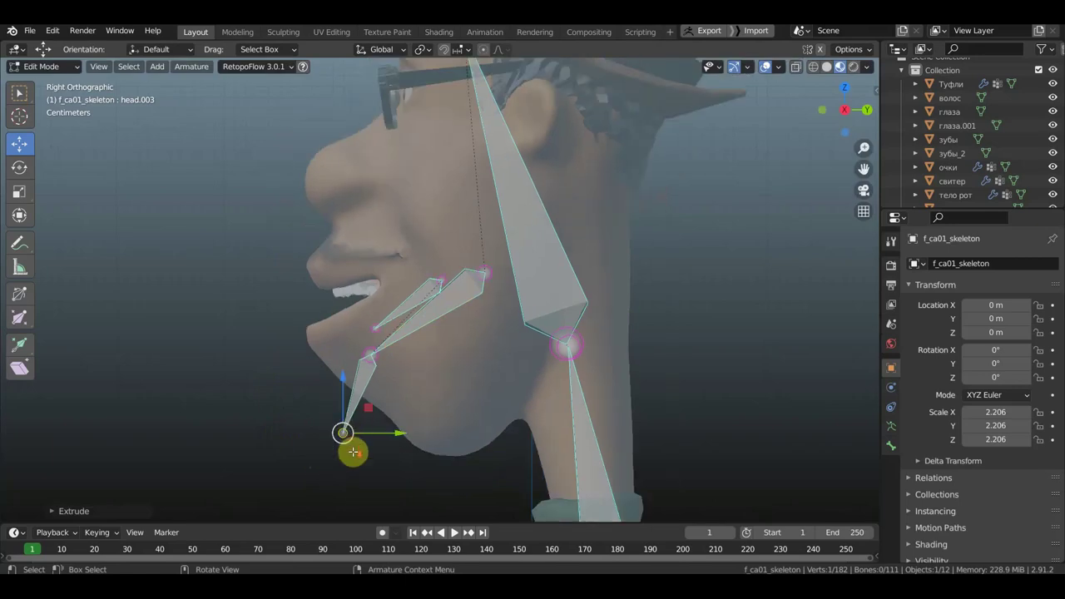
Step: Clear the parent of the lower-lip bone
{"action": "left_click", "coordinate": [359, 382]}
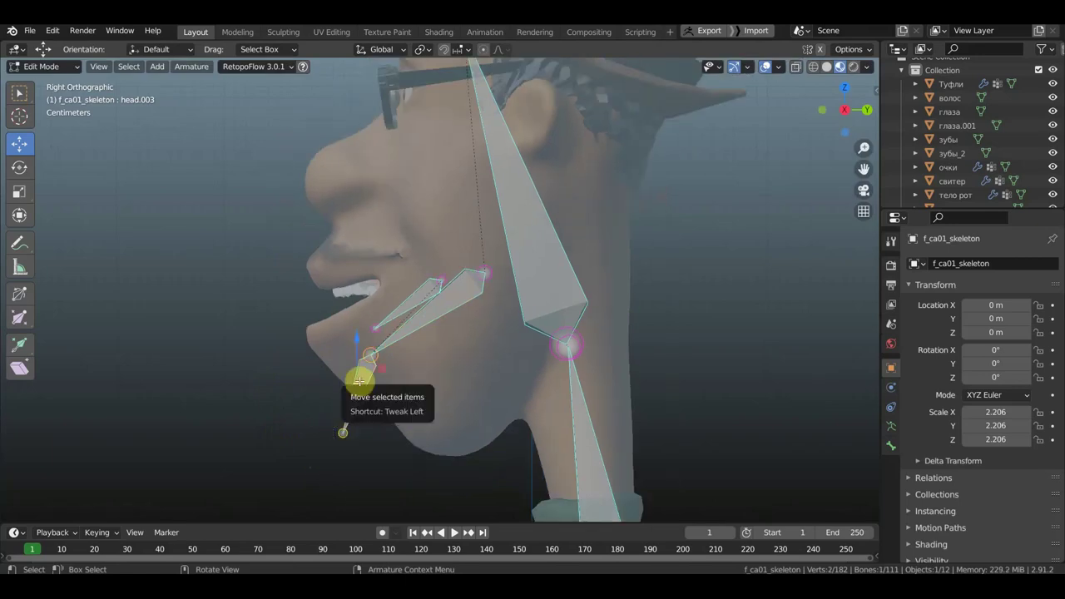
{"action": "key", "text": "alt+p"}
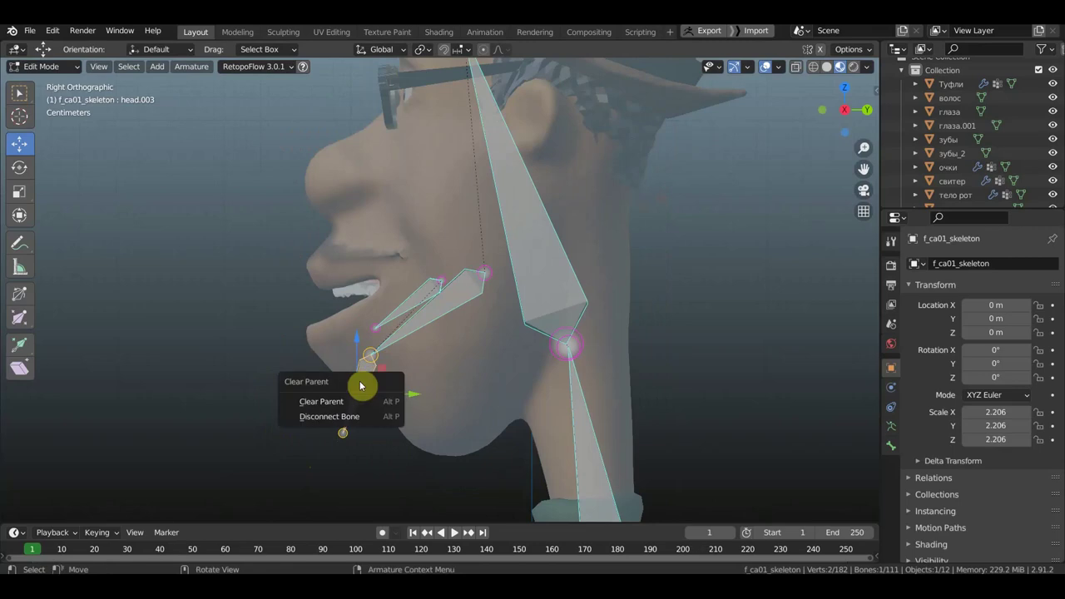
{"action": "left_click", "coordinate": [356, 402]}
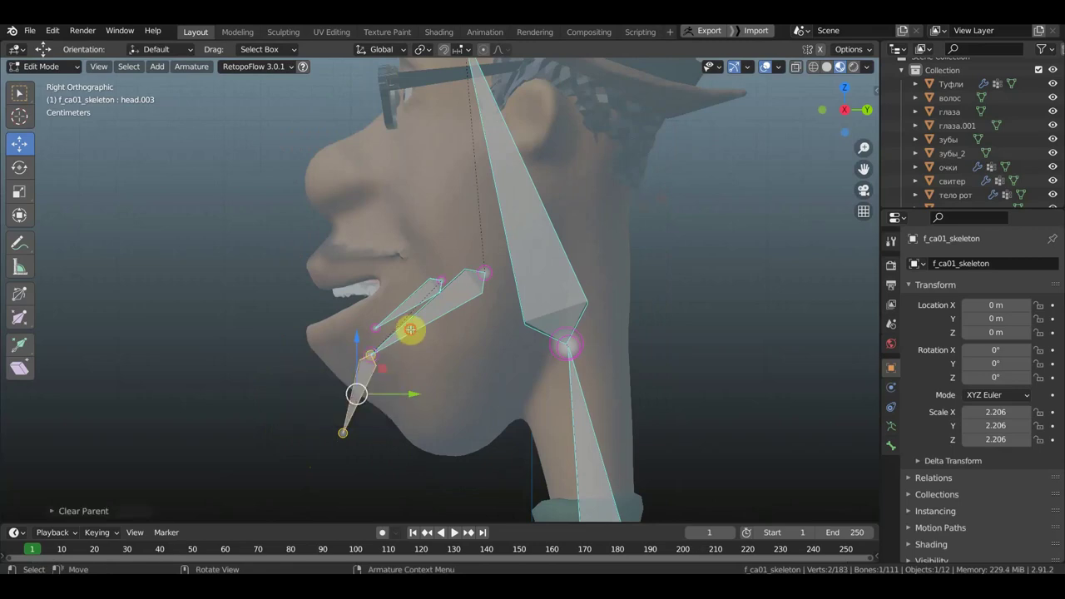
Step: Parent the lower-lip bone to jaw bone head.001 with Keep Offset
{"action": "left_click", "coordinate": [410, 331]}
{"action": "left_click", "coordinate": [361, 381], "text": "shift"}
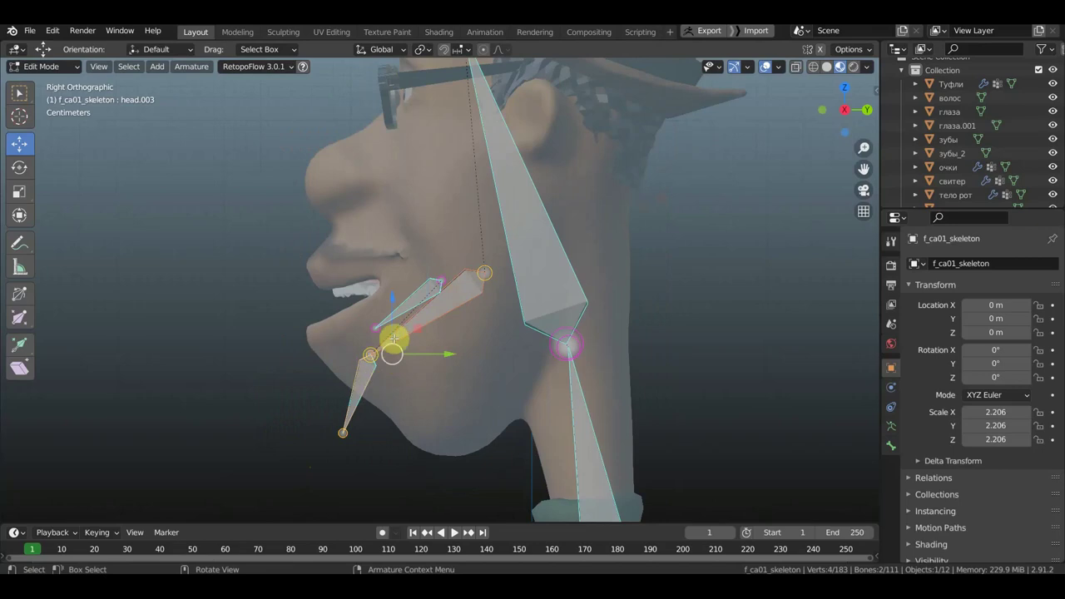
{"action": "left_click", "coordinate": [409, 334], "text": "shift"}
{"action": "left_click", "coordinate": [413, 325], "text": "shift"}
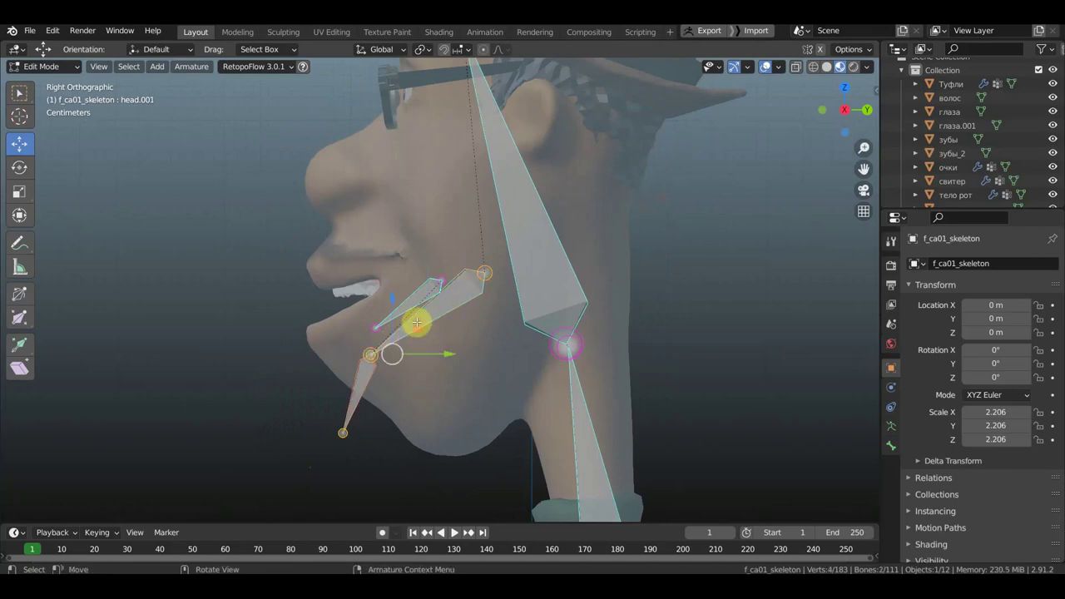
{"action": "key", "text": "ctrl+p"}
{"action": "left_click", "coordinate": [418, 326]}
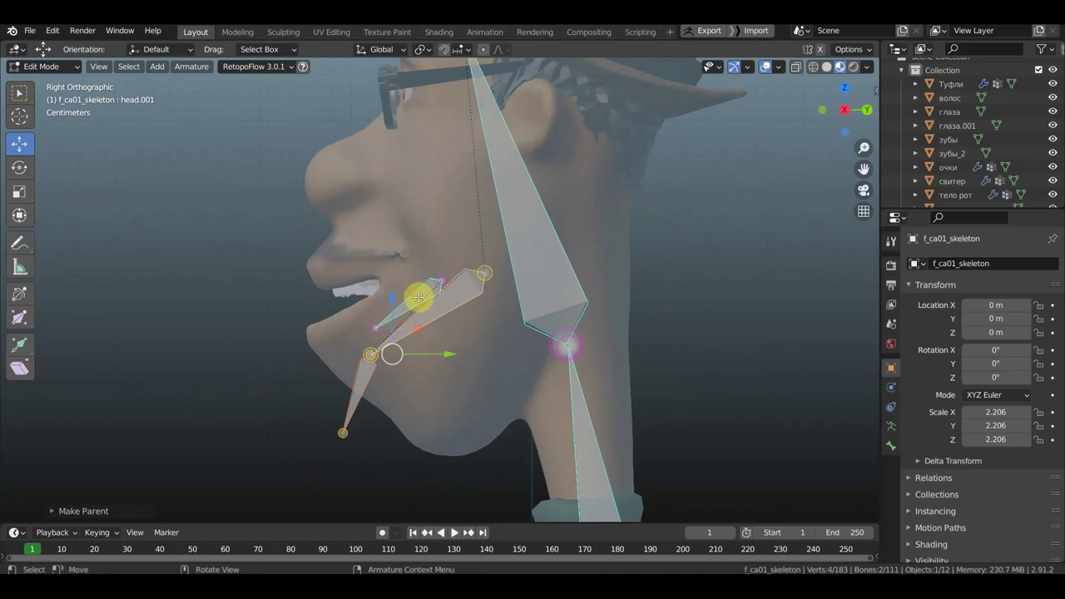
{"action": "left_click", "coordinate": [409, 301]}
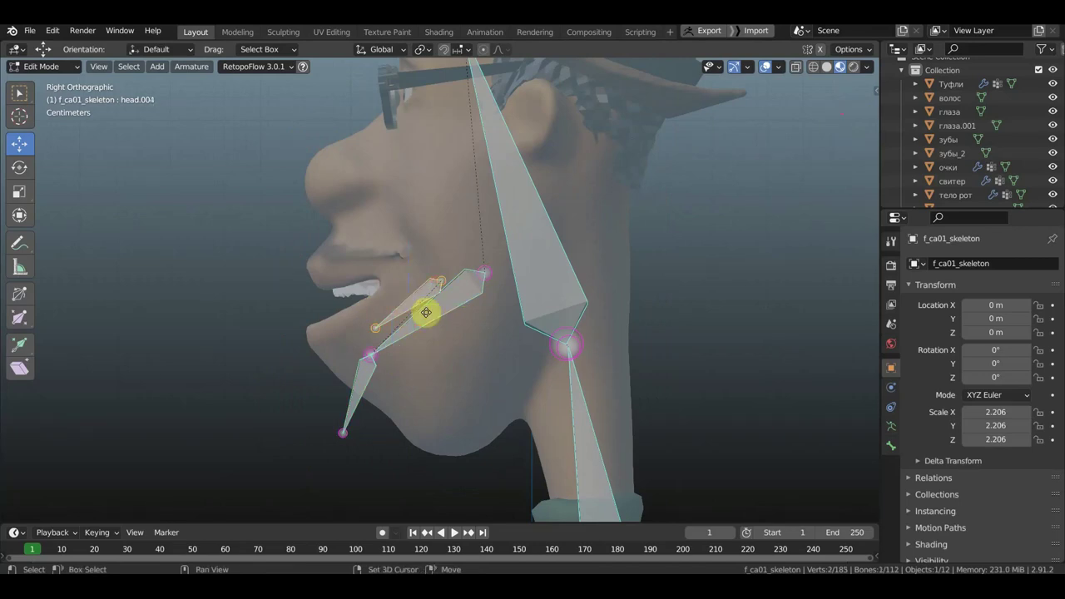
Step: Duplicate the small mouth bone, then rotate, lengthen and place the copy along the upper lip
{"action": "key", "text": "shift+d"}
{"action": "left_click", "coordinate": [402, 266]}
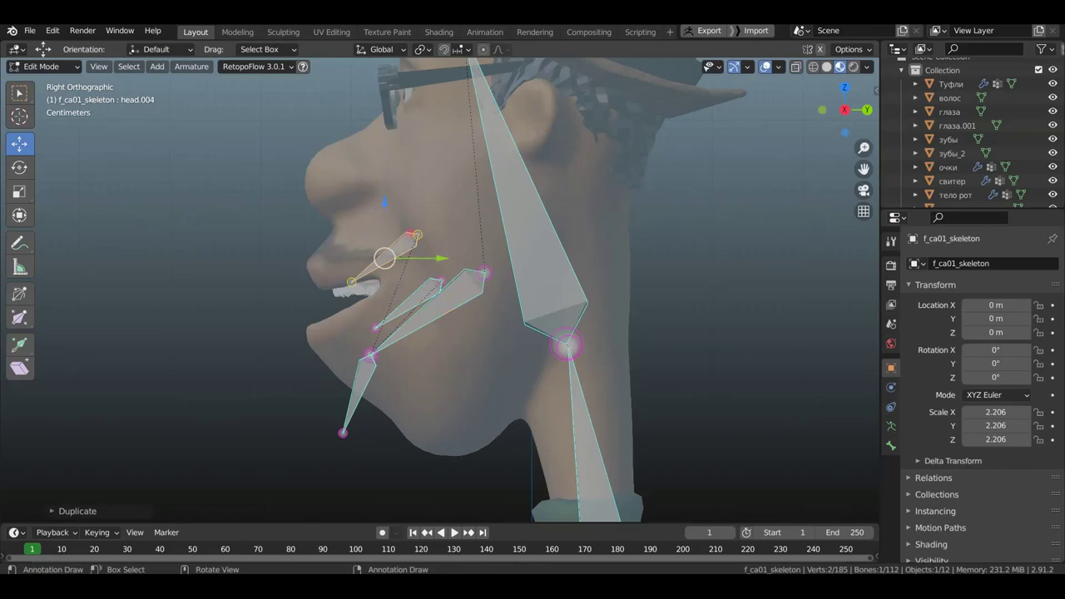
{"action": "key", "text": "r"}
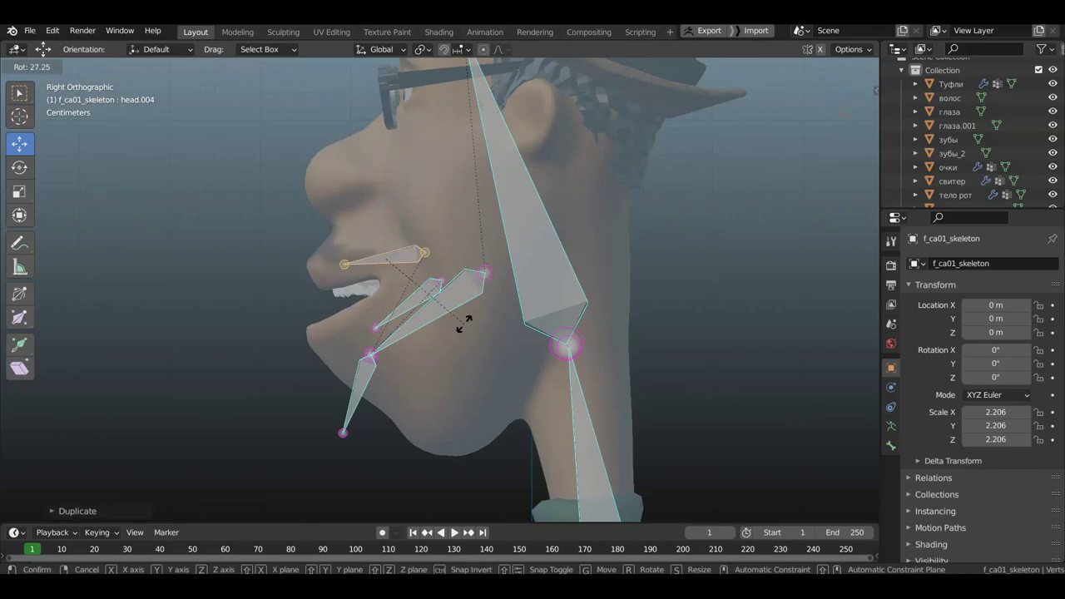
{"action": "left_click", "coordinate": [463, 324]}
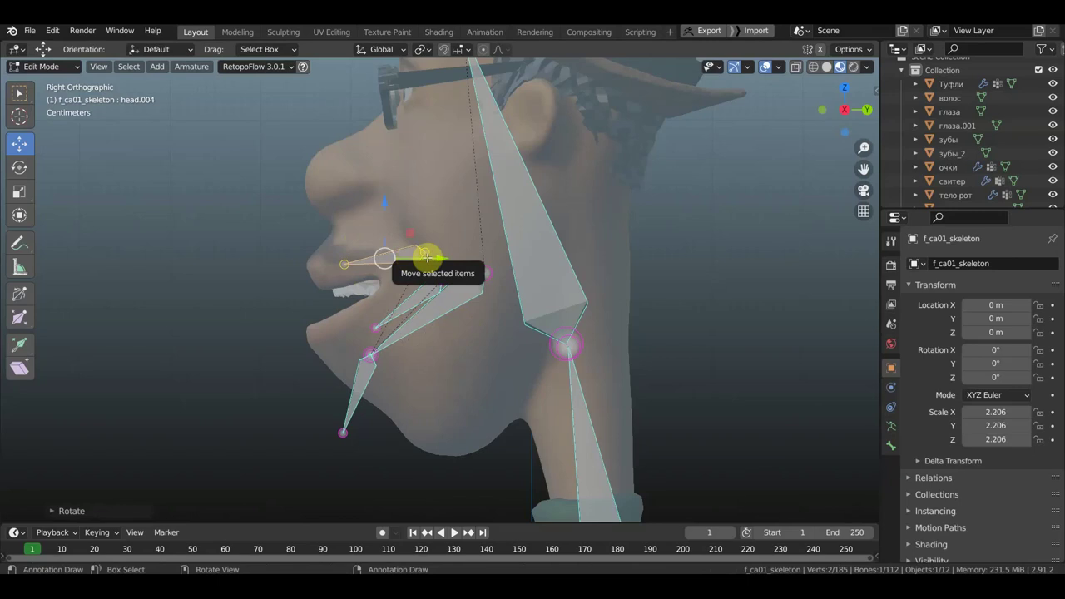
{"action": "mouse_move", "coordinate": [425, 256]}
{"action": "left_mouse_down"}
{"action": "mouse_move", "coordinate": [465, 264]}
{"action": "mouse_move", "coordinate": [400, 277]}
{"action": "mouse_move", "coordinate": [475, 299]}
{"action": "left_mouse_up"}
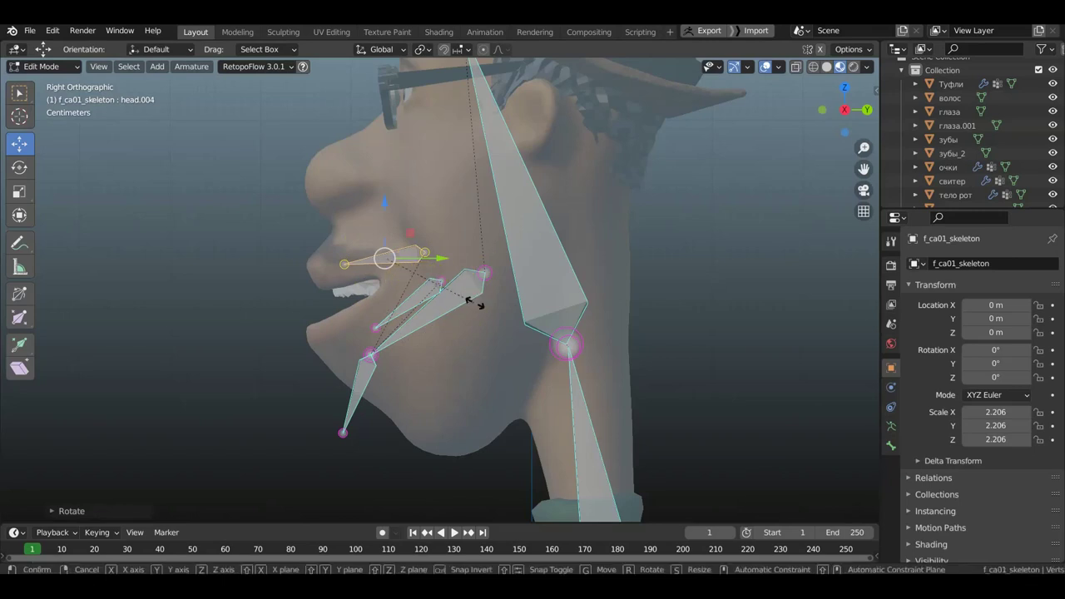
{"action": "key", "text": "s"}
{"action": "left_click", "coordinate": [535, 305]}
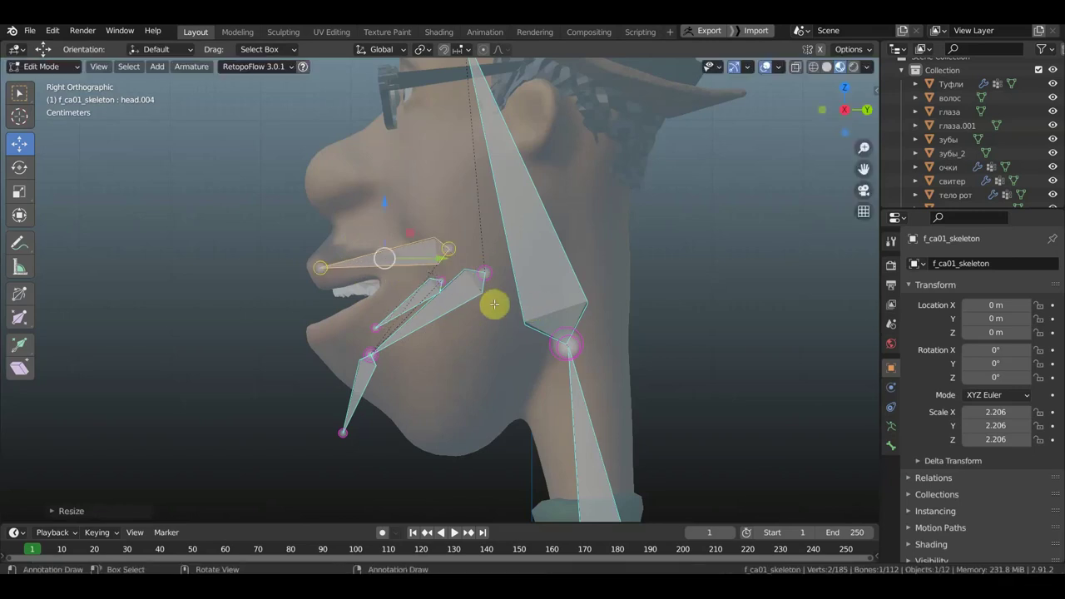
{"action": "key", "text": "g"}
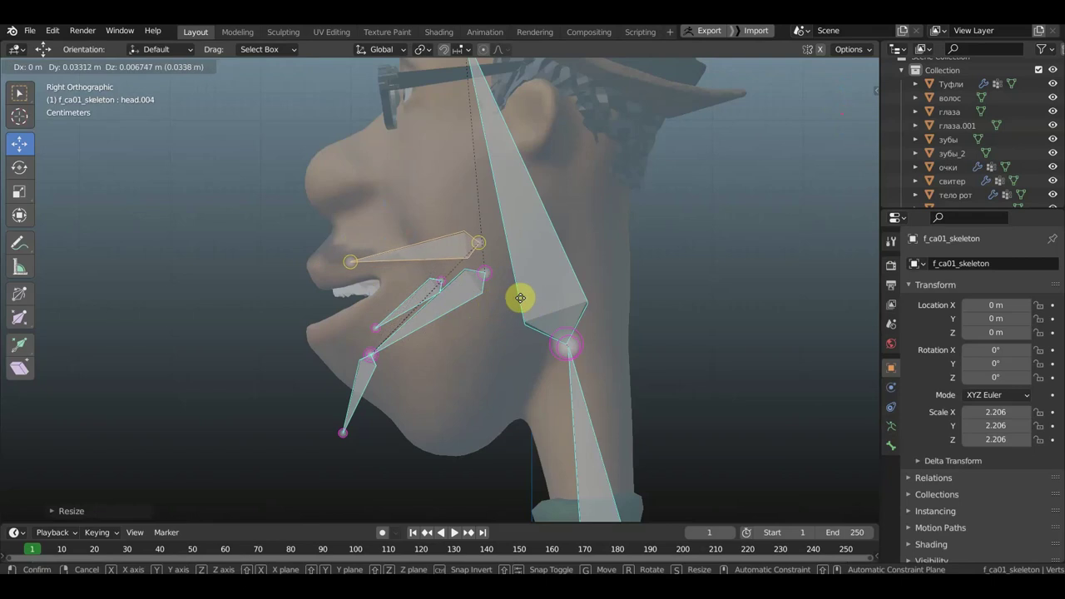
{"action": "left_click", "coordinate": [519, 298]}
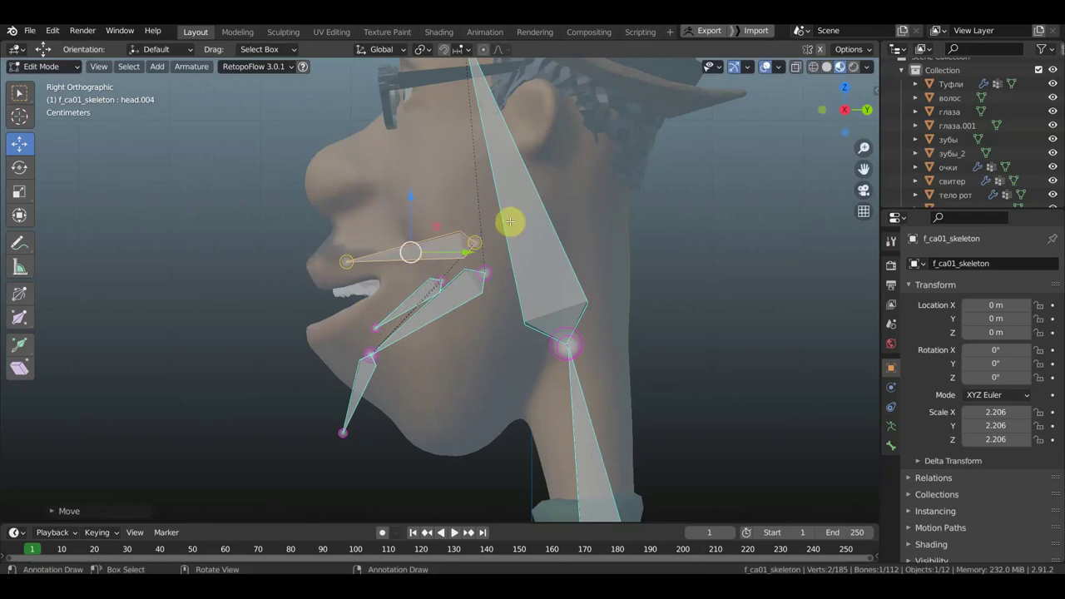
Step: Parent upper-lip bone head.004 to the head bone with Keep Offset
{"action": "left_click", "coordinate": [672, 312], "text": "ctrl"}
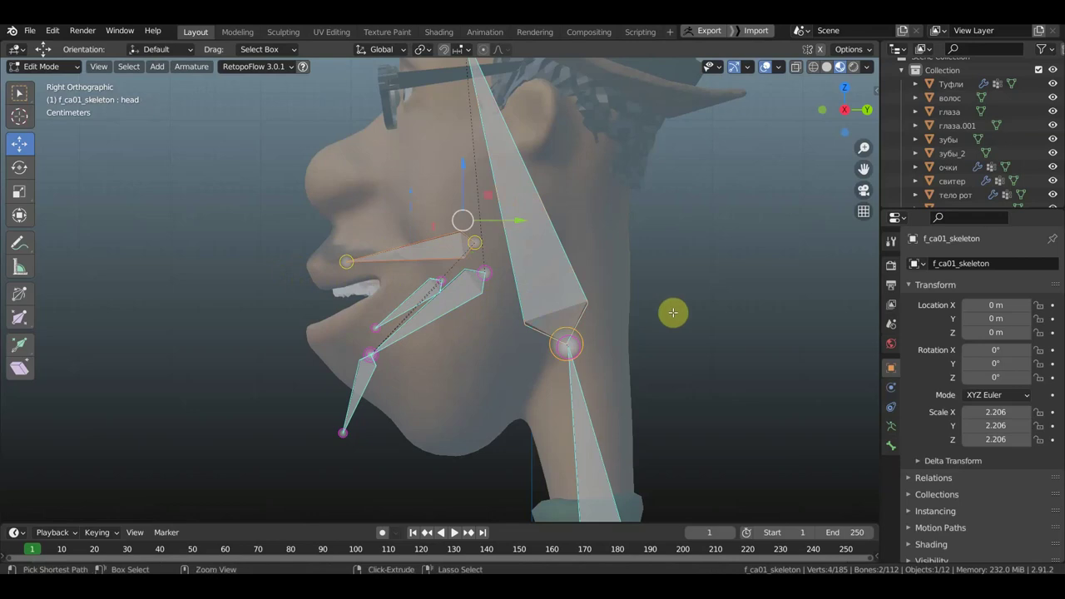
{"action": "key", "text": "ctrl+p"}
{"action": "left_click", "coordinate": [674, 313]}
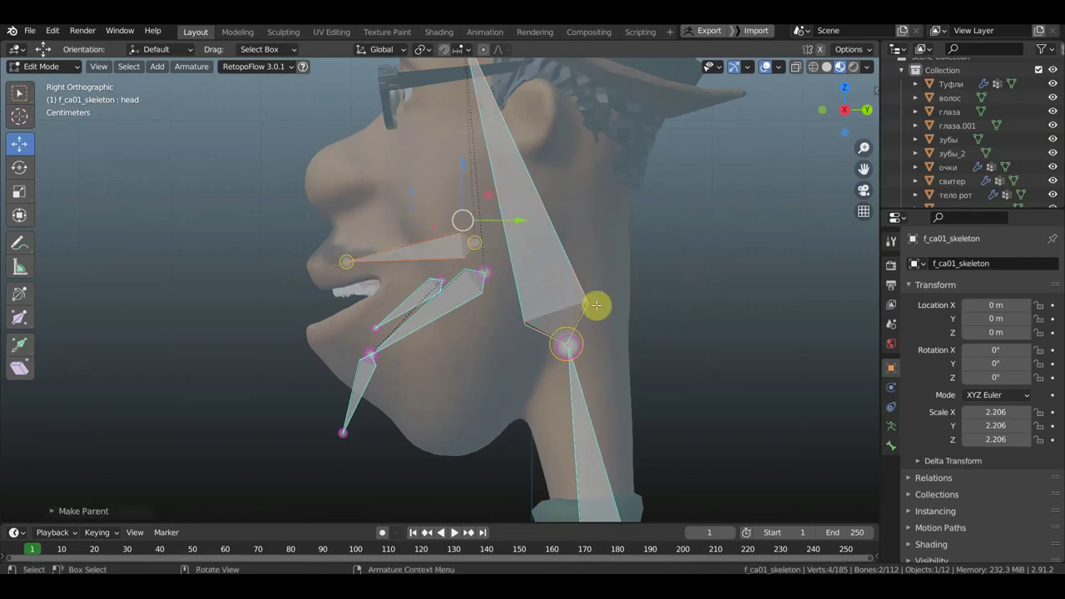
{"action": "left_click", "coordinate": [411, 251]}
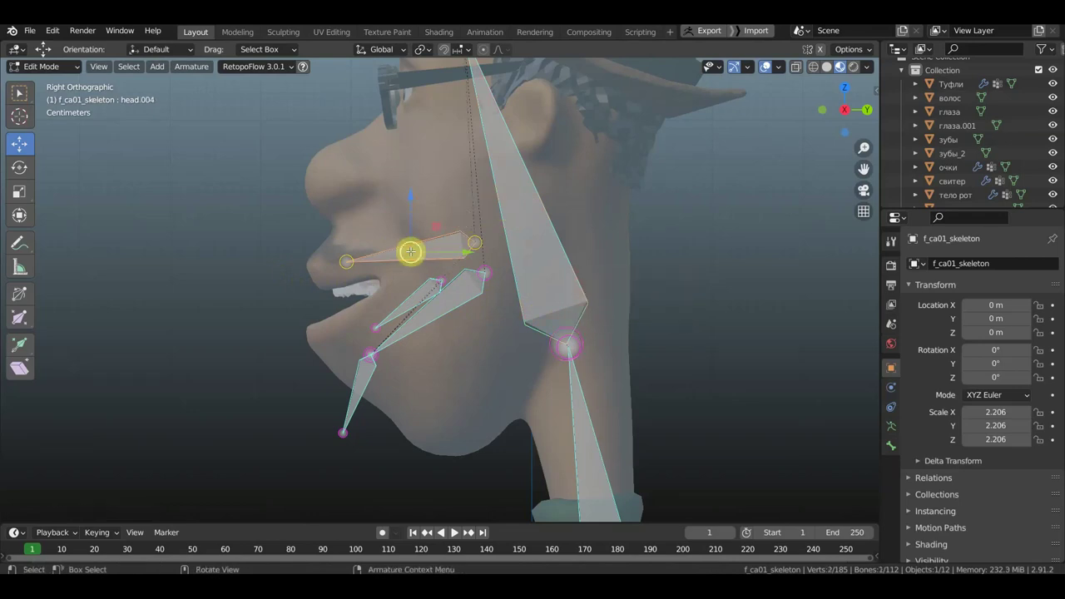
Step: Duplicate head.004 into a shorter, angled head.005 along the upper lip
{"action": "key", "text": "shift+d"}
{"action": "right_click", "coordinate": [429, 255]}
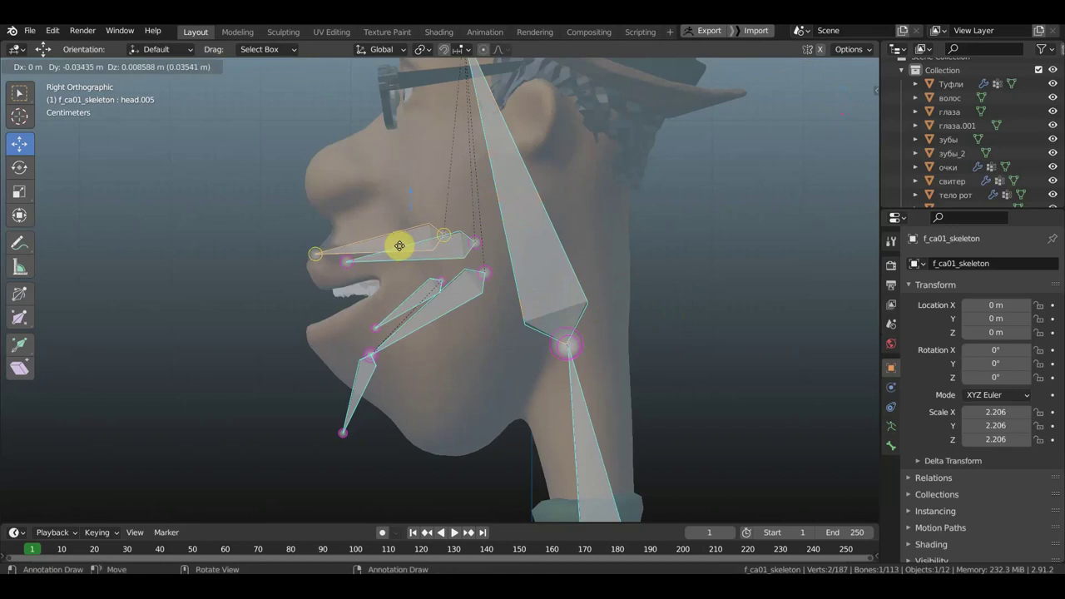
{"action": "left_click", "coordinate": [408, 243]}
{"action": "key", "text": "s"}
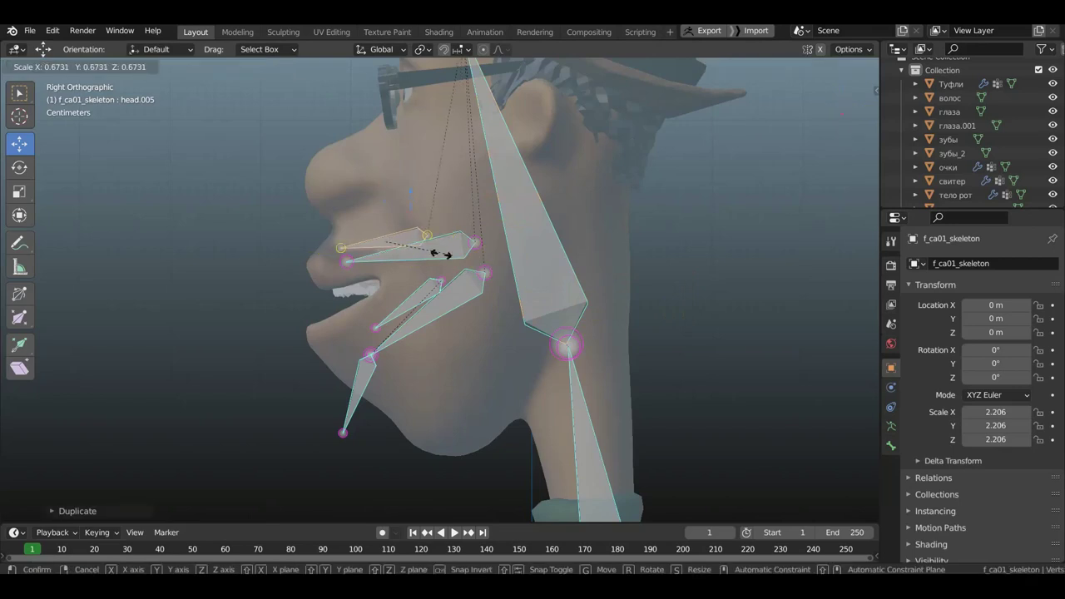
{"action": "left_click", "coordinate": [427, 249]}
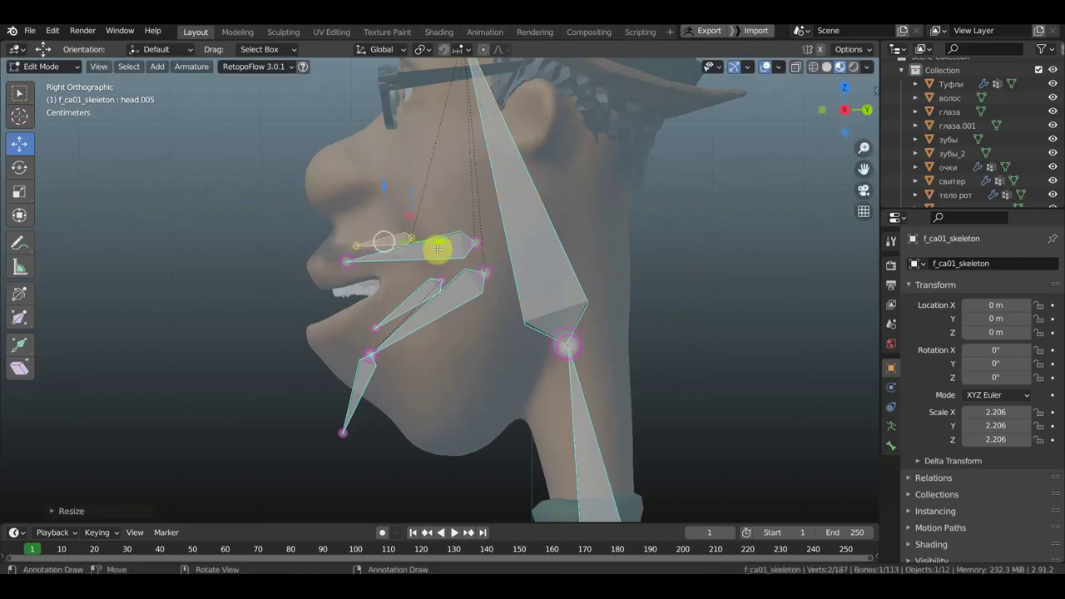
{"action": "key", "text": "r"}
{"action": "left_click", "coordinate": [438, 243]}
Step: Parent head.005 to head.004 with Keep Offset
{"action": "scroll", "coordinate": [437, 239], "scroll_direction": "up", "scroll_amount": 2}
{"action": "left_click", "coordinate": [436, 237], "text": "shift"}
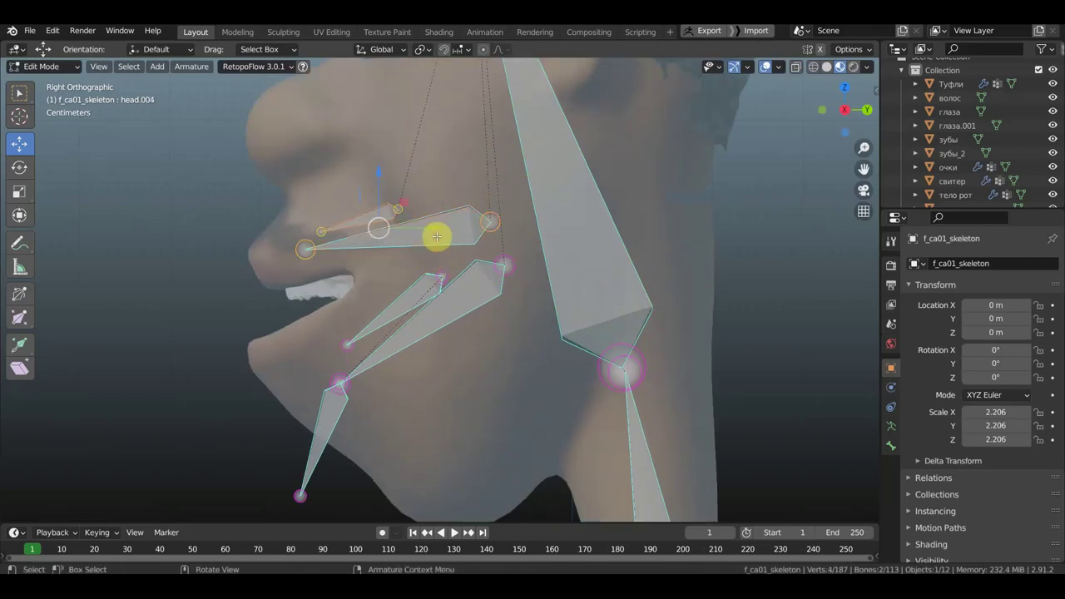
{"action": "key", "text": "ctrl+p"}
{"action": "left_click", "coordinate": [436, 239]}
{"action": "scroll", "coordinate": [395, 375], "scroll_direction": "down", "scroll_amount": 1}
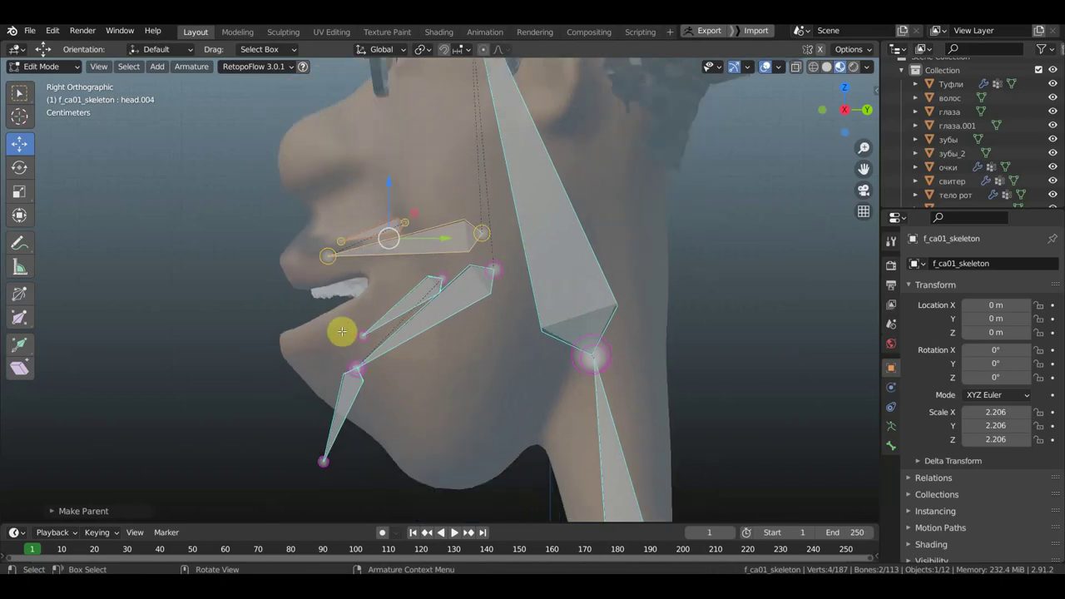
{"action": "scroll", "coordinate": [348, 283], "scroll_direction": "down", "scroll_amount": 1}
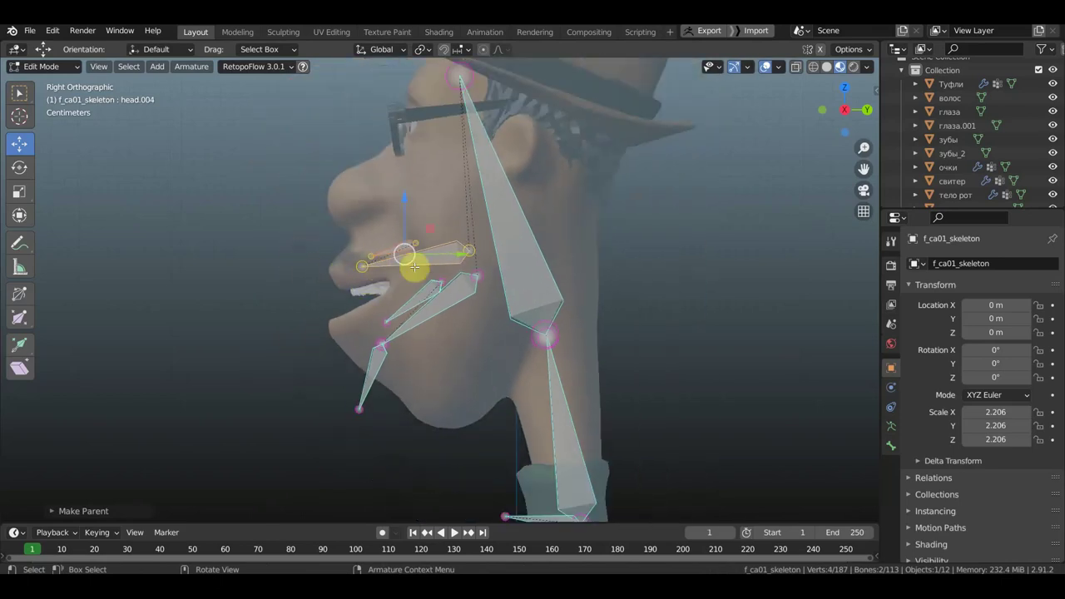
Step: Extrude a new bone head.006 upward from the lip corner joint and clear its parent
{"action": "left_click", "coordinate": [360, 265]}
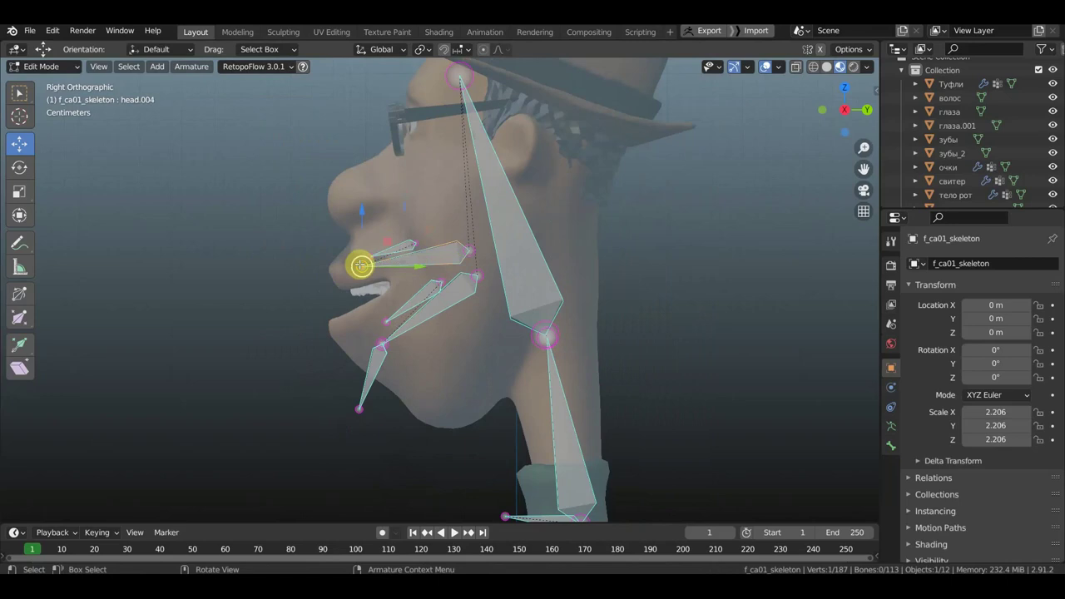
{"action": "key", "text": "e"}
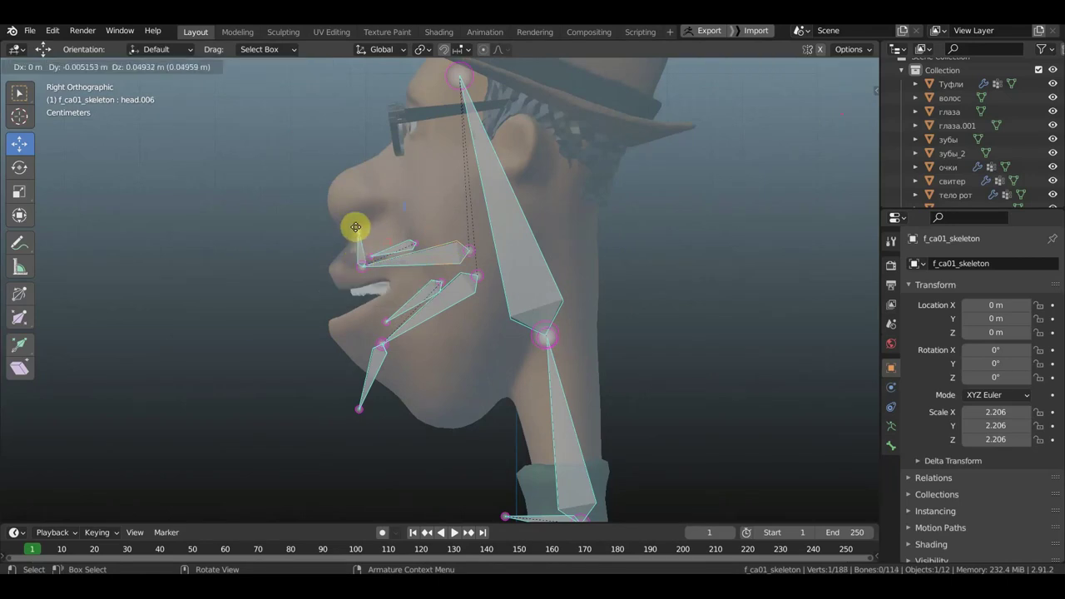
{"action": "left_click", "coordinate": [354, 215]}
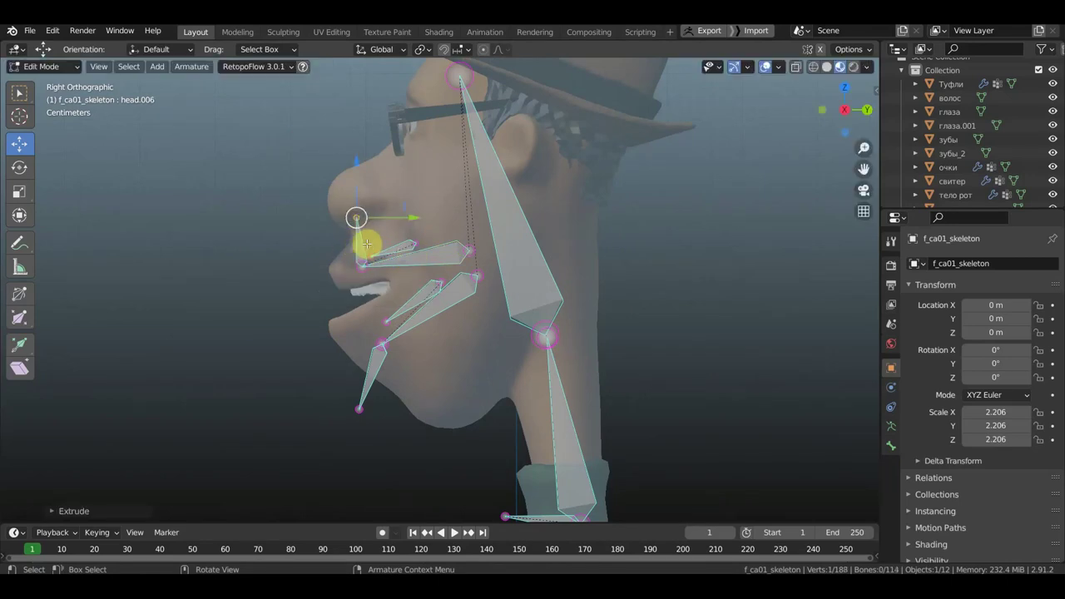
{"action": "left_click", "coordinate": [359, 246]}
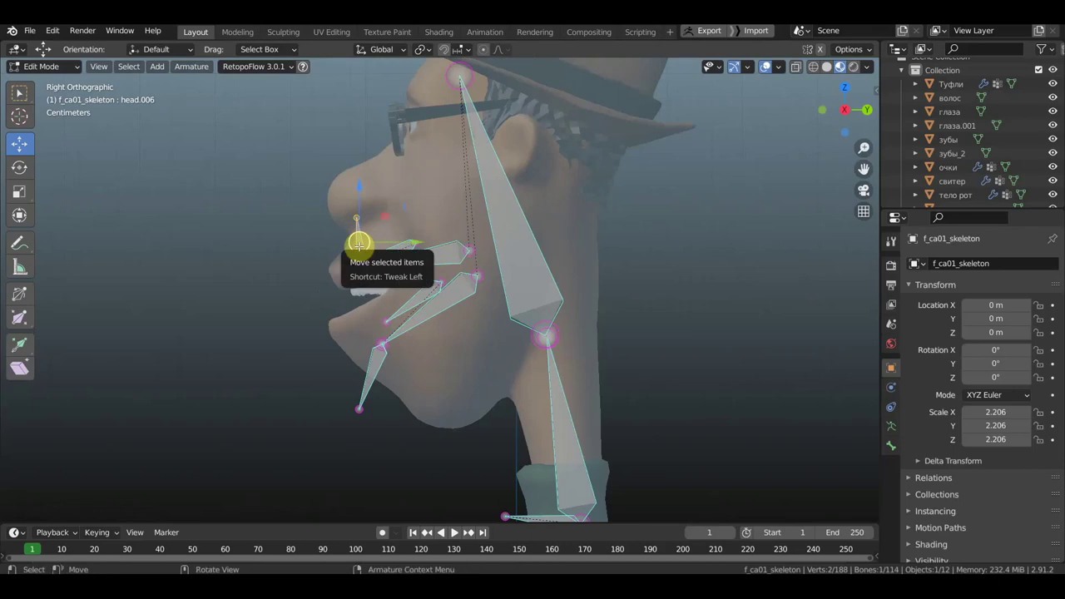
{"action": "key", "text": "alt+p"}
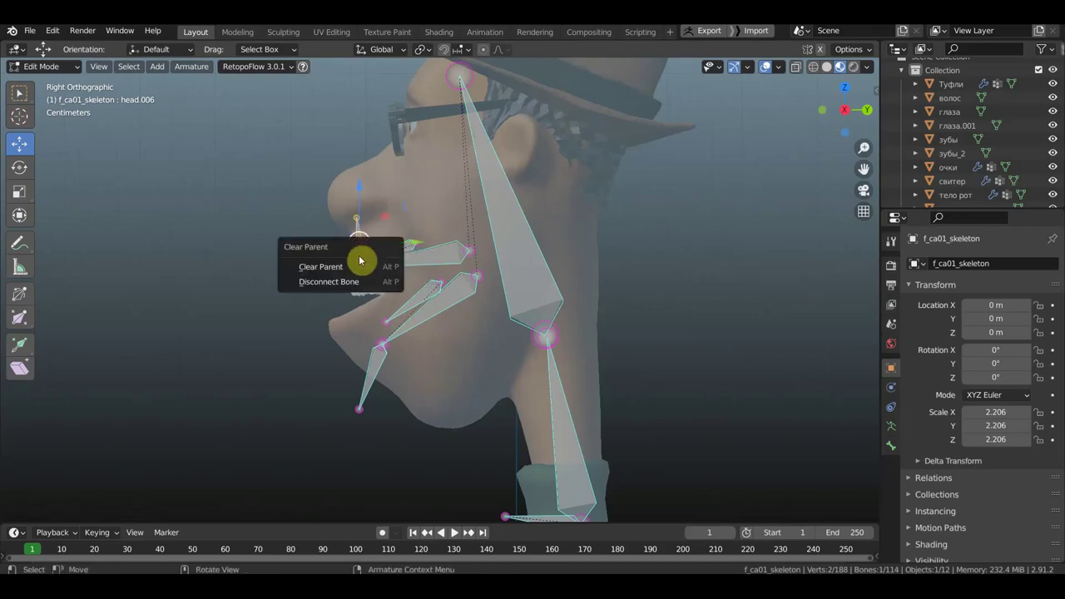
{"action": "left_click", "coordinate": [356, 267]}
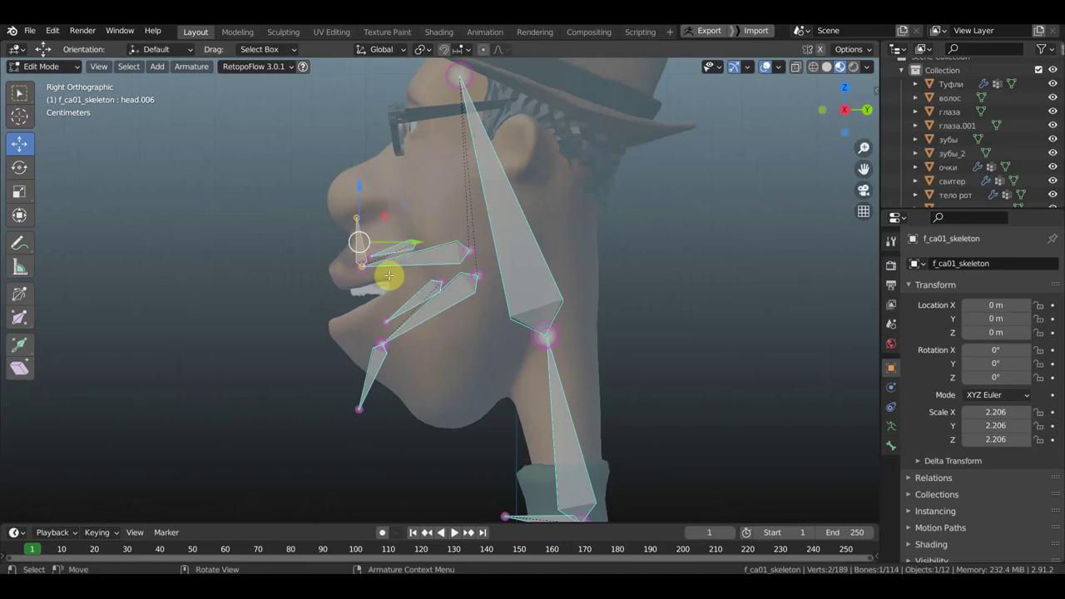
Step: Place head.006 upright at the lip front, tilted and scaled to about 0.51
{"action": "key", "text": "g"}
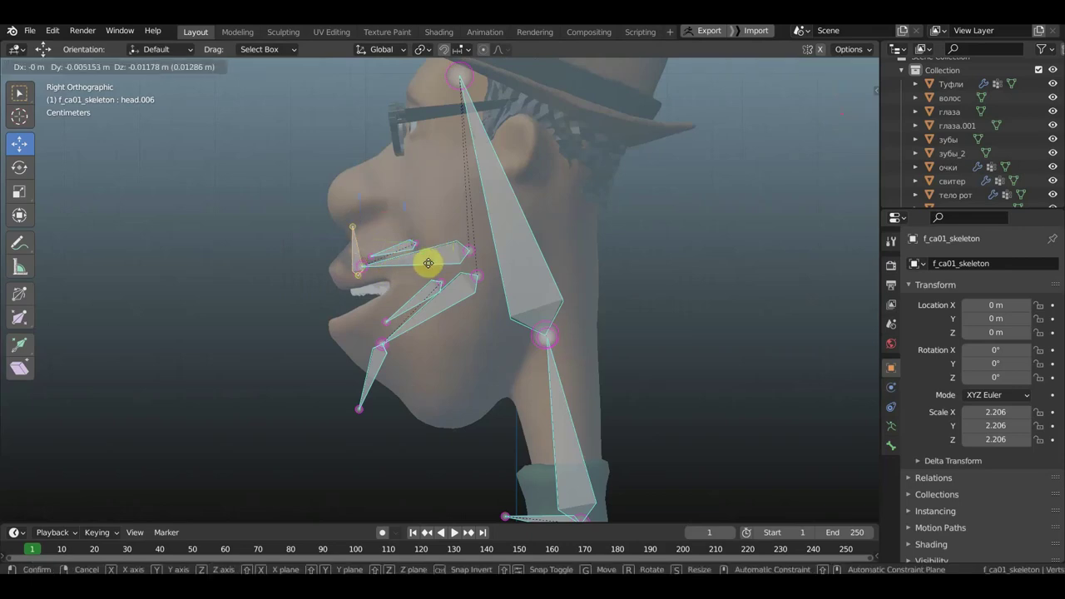
{"action": "left_click", "coordinate": [417, 263]}
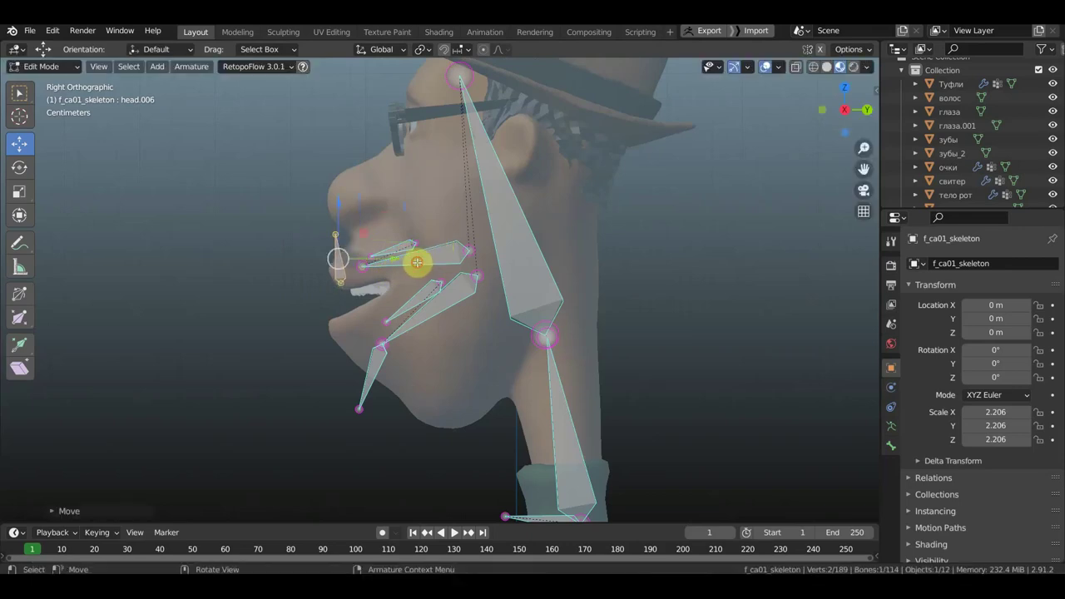
{"action": "key", "text": "r"}
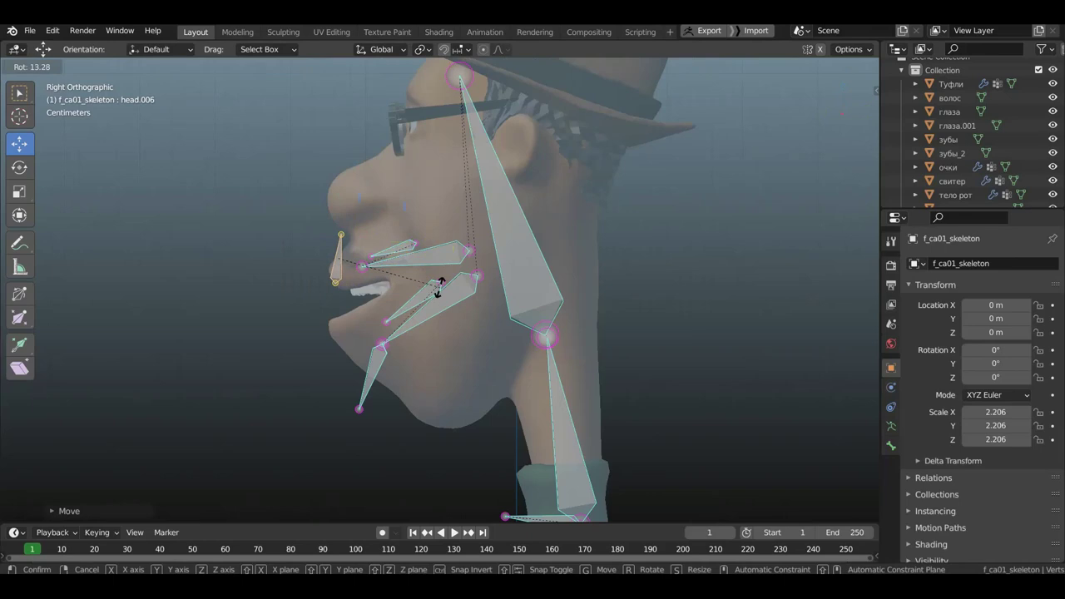
{"action": "left_click", "coordinate": [439, 285]}
{"action": "key", "text": "s"}
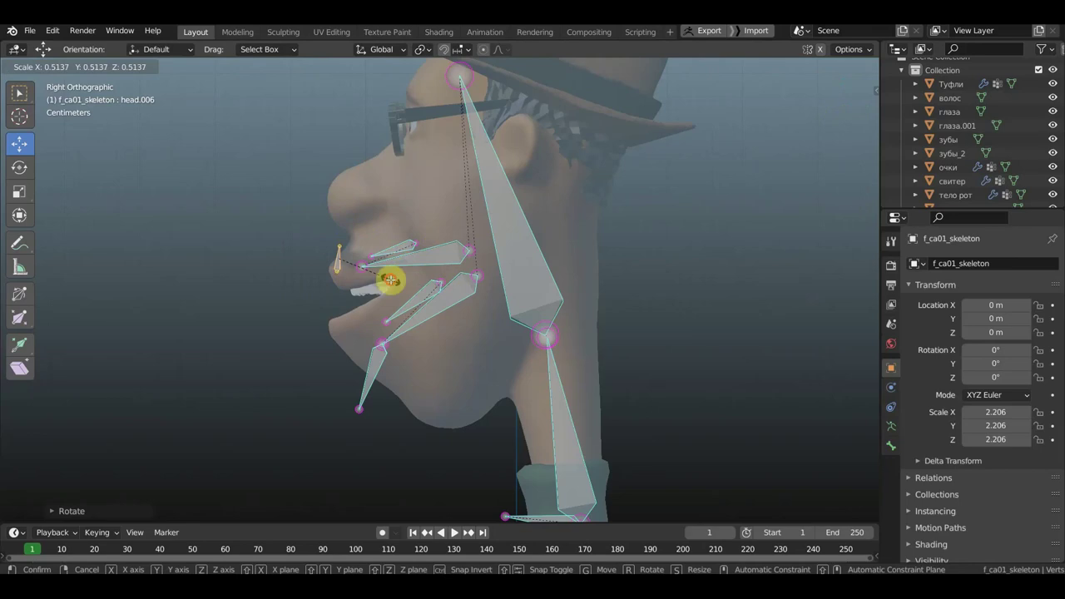
{"action": "left_click", "coordinate": [390, 280]}
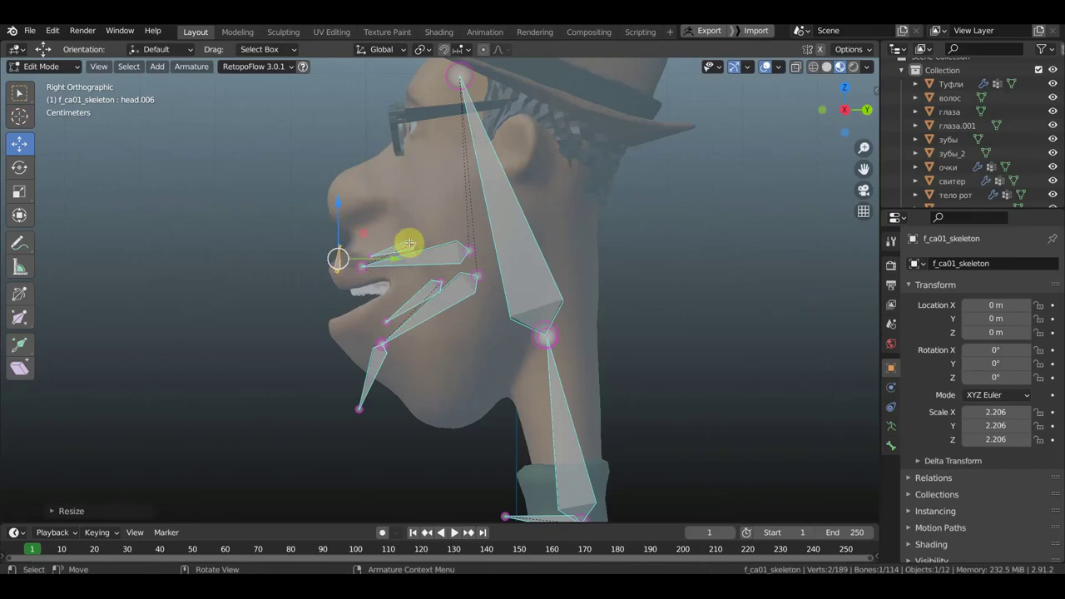
{"action": "key", "text": "g"}
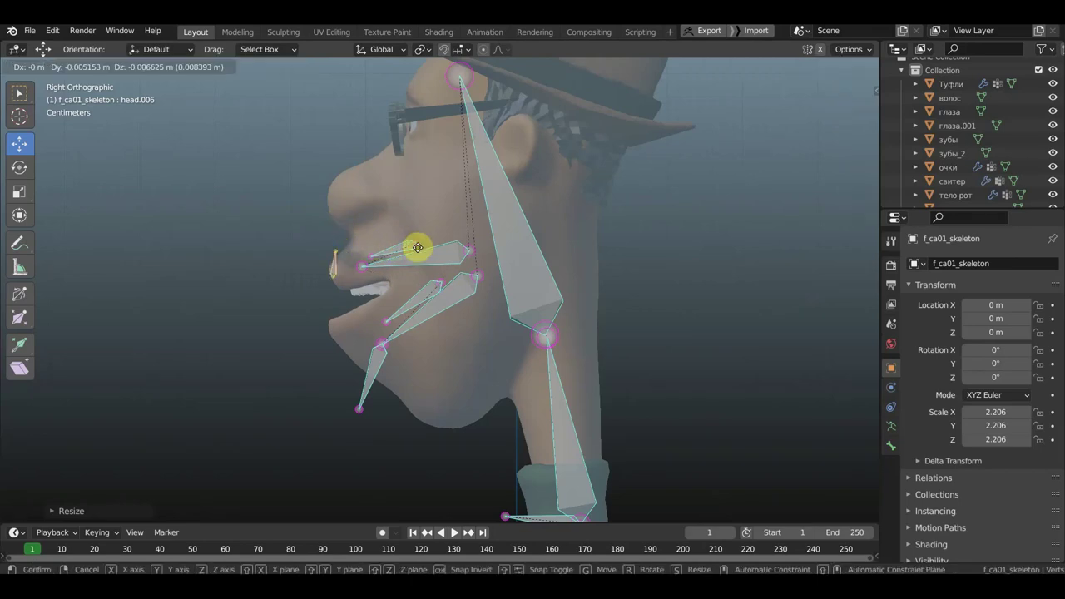
{"action": "left_click", "coordinate": [423, 252]}
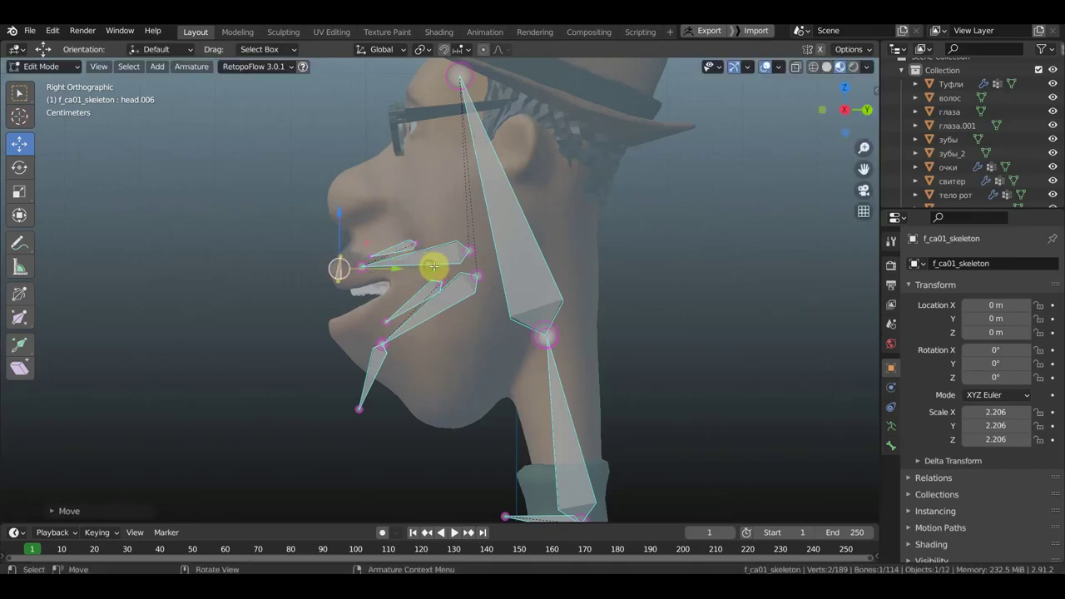
{"action": "middle_click_drag", "start_coordinate": [435, 266], "coordinate": [574, 270]}
Step: Slide head.006 about 0.01 m along the X axis
{"action": "scroll", "coordinate": [574, 270], "scroll_direction": "up", "scroll_amount": 3}
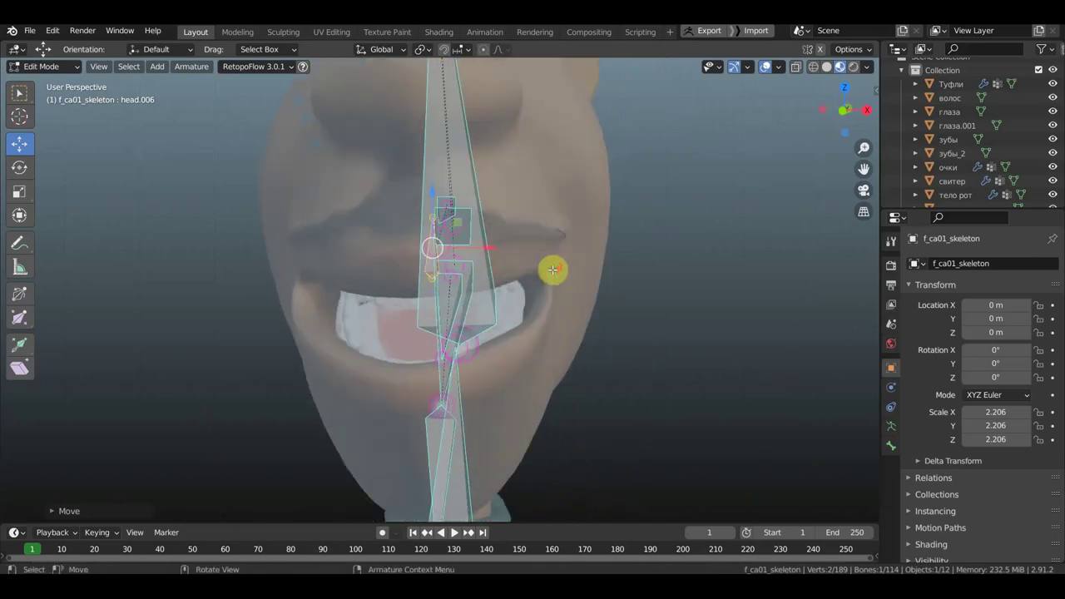
{"action": "scroll", "coordinate": [568, 271], "scroll_direction": "up", "scroll_amount": 1}
{"action": "scroll", "coordinate": [561, 272], "scroll_direction": "up", "scroll_amount": 1}
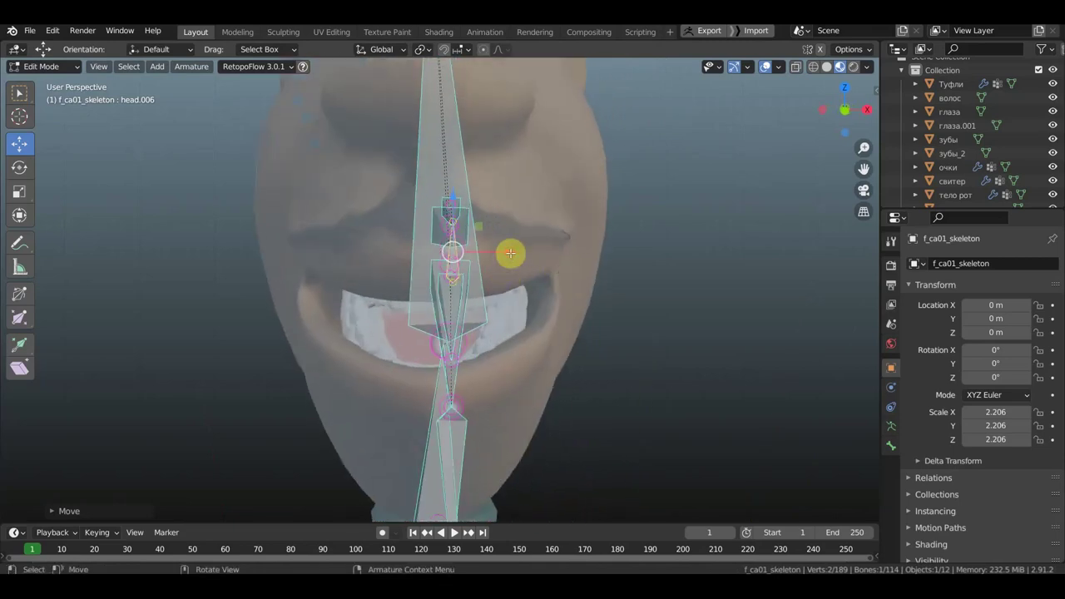
{"action": "key", "text": "g"}
{"action": "key", "text": "x"}
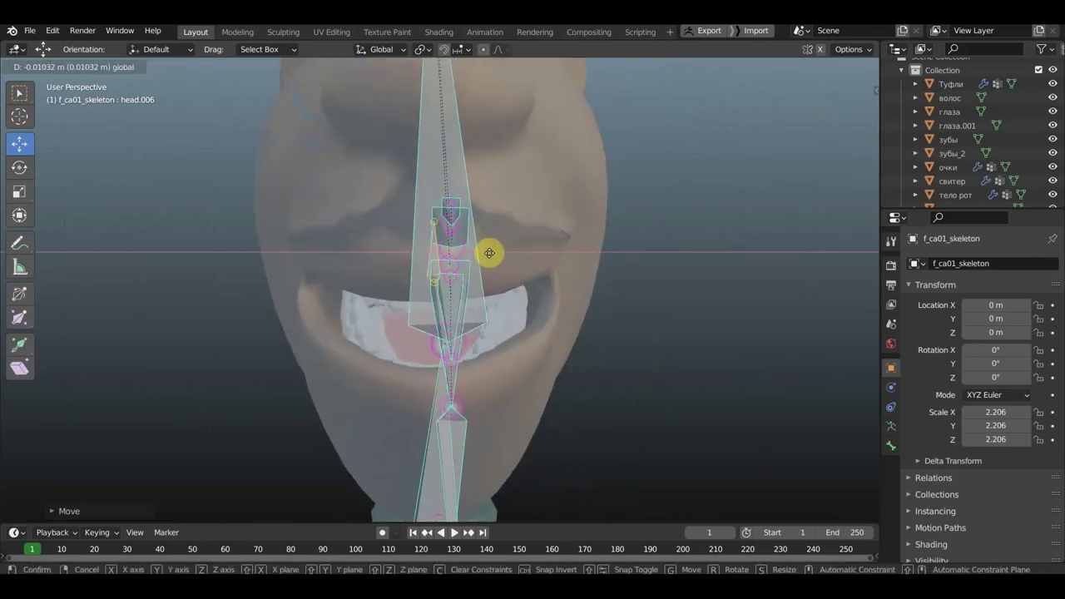
{"action": "left_click", "coordinate": [489, 253]}
Step: Box-select the mouth bones and shift them about 0.0085 m into place
{"action": "scroll", "coordinate": [486, 274], "scroll_direction": "down", "scroll_amount": 2}
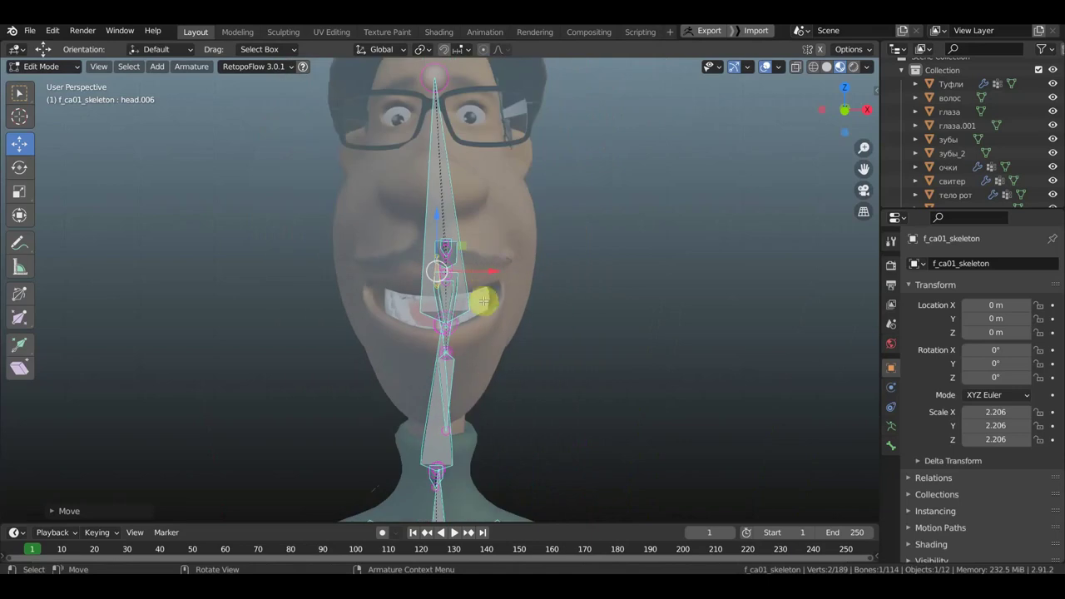
{"action": "mouse_move", "coordinate": [479, 360]}
{"action": "left_mouse_down"}
{"action": "mouse_move", "coordinate": [456, 248]}
{"action": "mouse_move", "coordinate": [420, 235]}
{"action": "left_mouse_up"}
{"action": "key", "text": "g"}
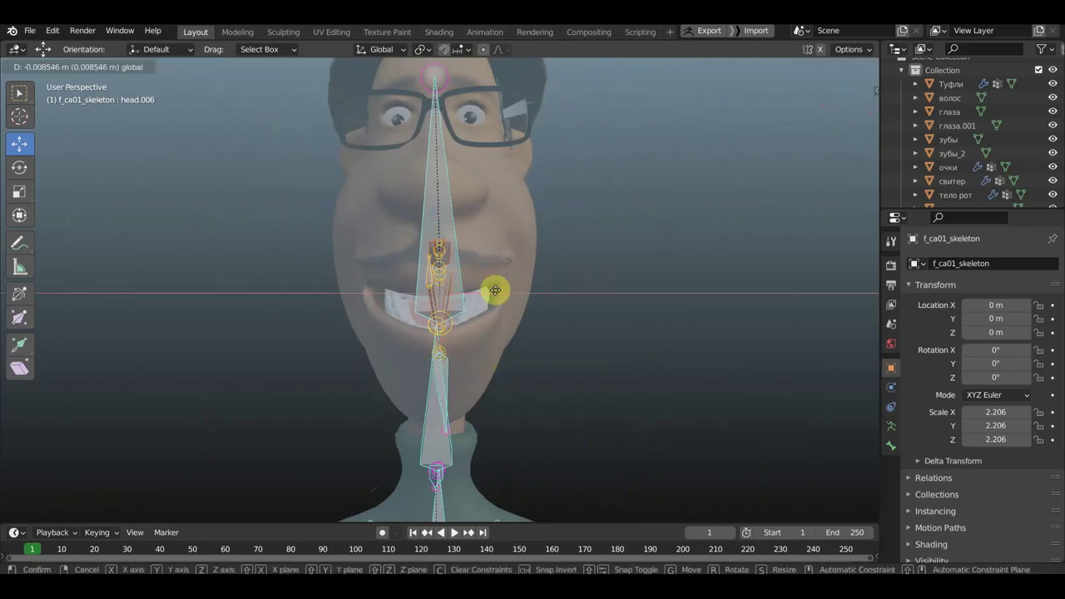
{"action": "left_click", "coordinate": [495, 289]}
{"action": "mouse_move", "coordinate": [506, 292]}
{"action": "middle_mouse_down"}
{"action": "mouse_move", "coordinate": [483, 285]}
{"action": "mouse_move", "coordinate": [407, 301]}
{"action": "middle_mouse_up"}
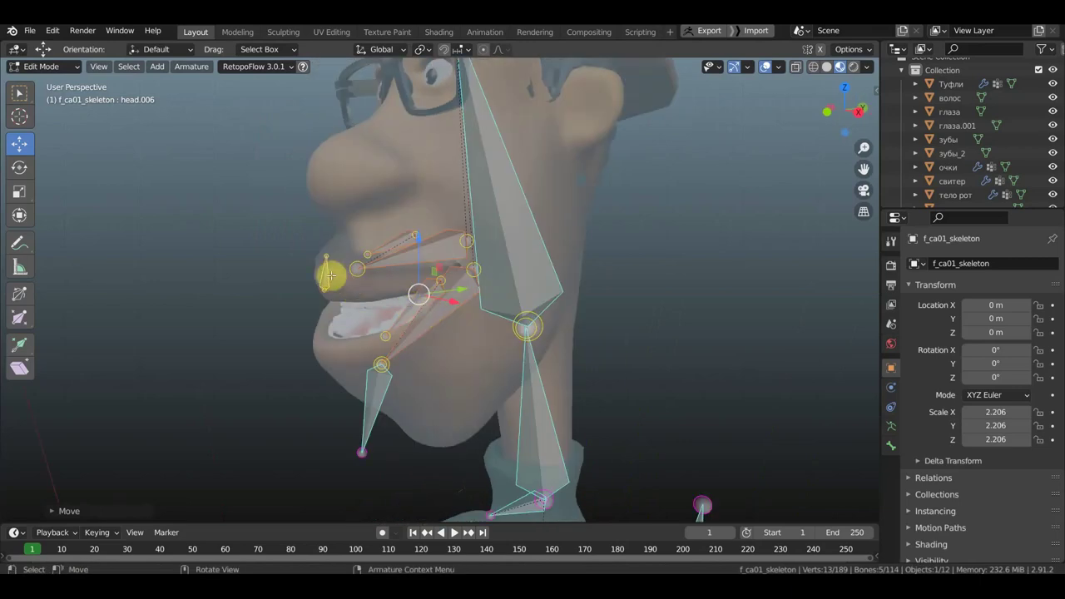
{"action": "mouse_move", "coordinate": [344, 285]}
{"action": "middle_mouse_down"}
{"action": "mouse_move", "coordinate": [435, 295]}
{"action": "mouse_move", "coordinate": [501, 269]}
{"action": "middle_mouse_up"}
Step: Duplicate the lip bone into head.007 and position it beside the jaw
{"action": "scroll", "coordinate": [502, 269], "scroll_direction": "up", "scroll_amount": 5}
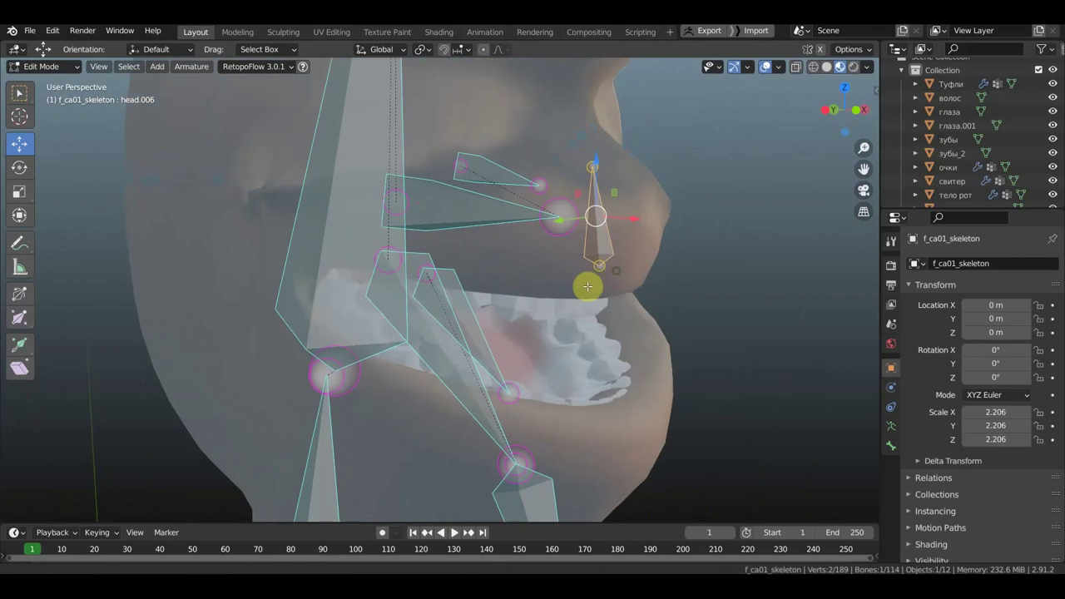
{"action": "mouse_move", "coordinate": [588, 285]}
{"action": "middle_mouse_down", "text": "shift"}
{"action": "mouse_move", "coordinate": [570, 311]}
{"action": "mouse_move", "coordinate": [469, 307]}
{"action": "middle_mouse_up", "text": "shift"}
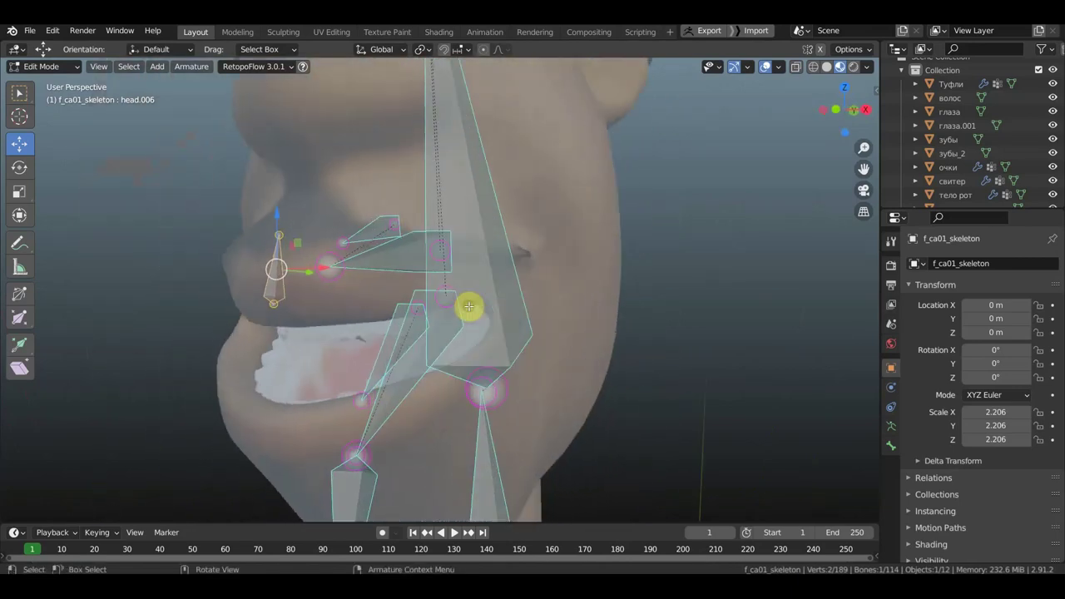
{"action": "key", "text": "shift+g"}
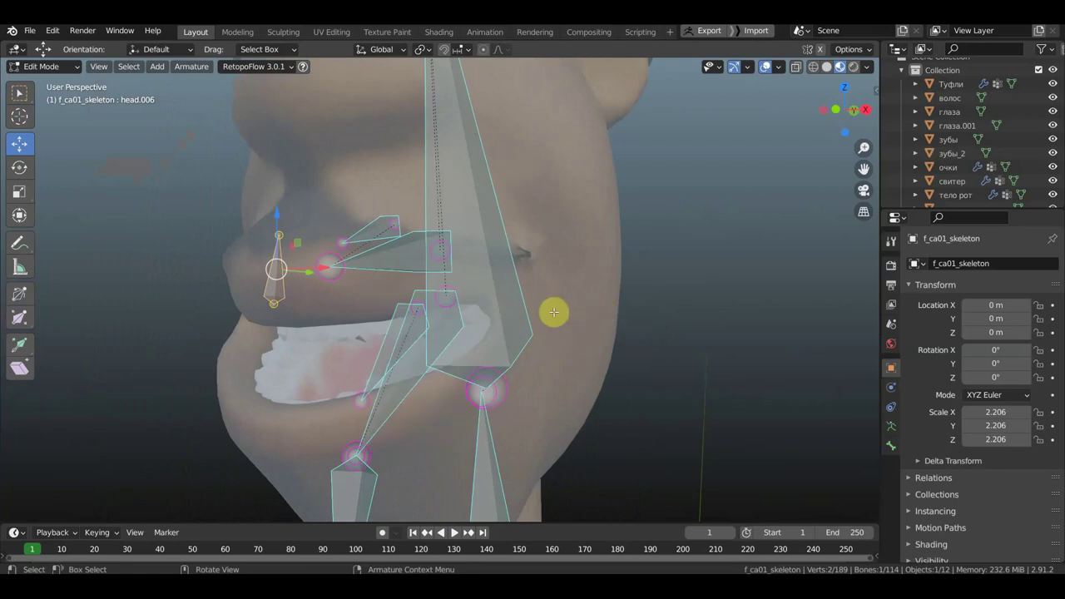
{"action": "key", "text": "shift+d"}
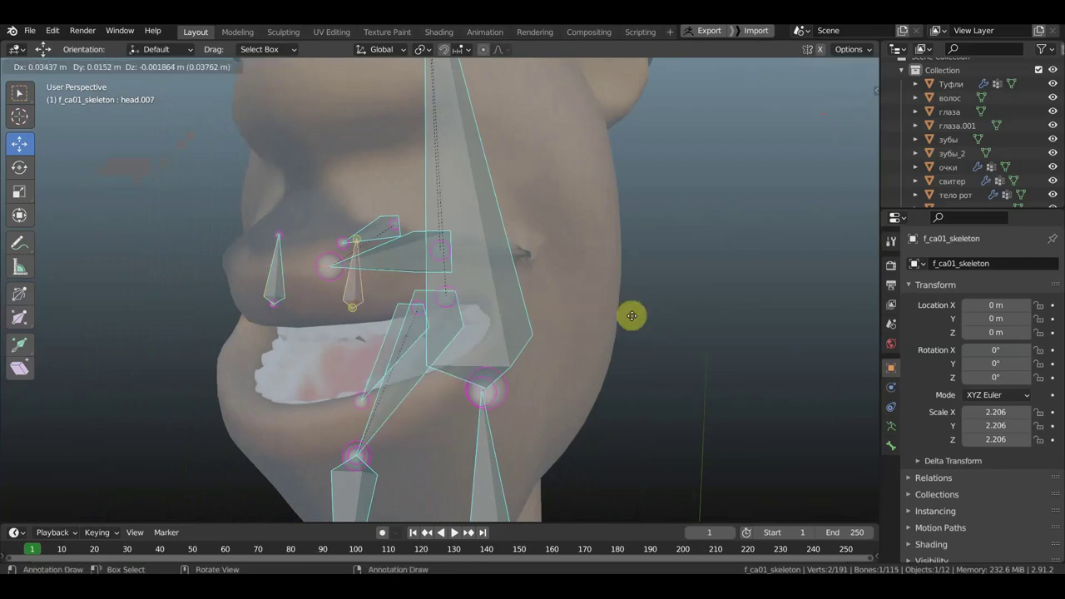
{"action": "left_click", "coordinate": [633, 315]}
{"action": "middle_click_drag", "start_coordinate": [632, 316], "coordinate": [596, 394]}
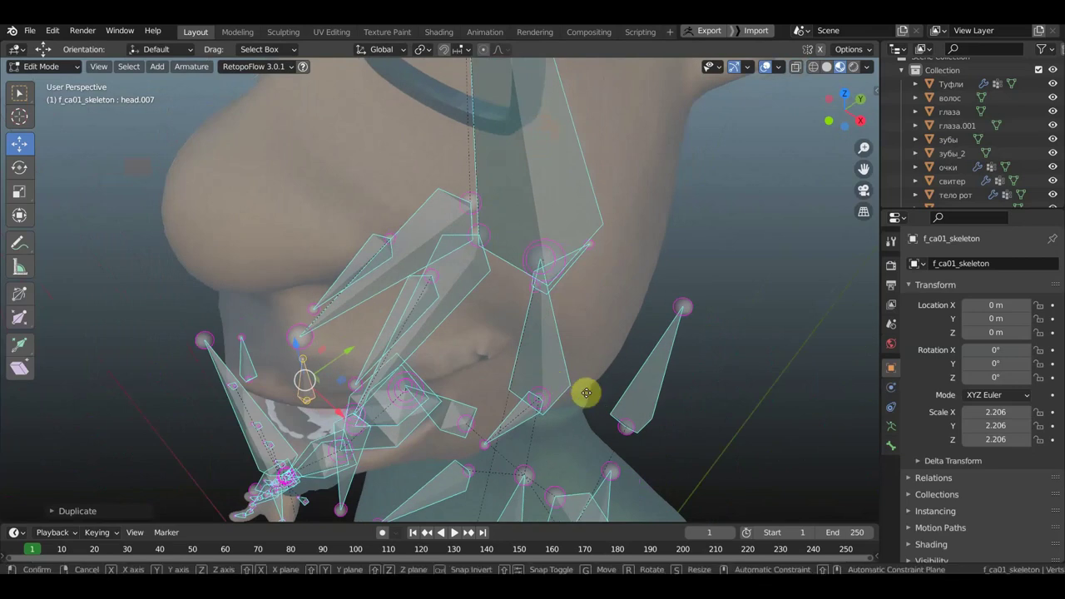
{"action": "key", "text": "g"}
{"action": "left_click", "coordinate": [603, 392]}
{"action": "scroll", "coordinate": [582, 391], "scroll_direction": "up", "scroll_amount": 4}
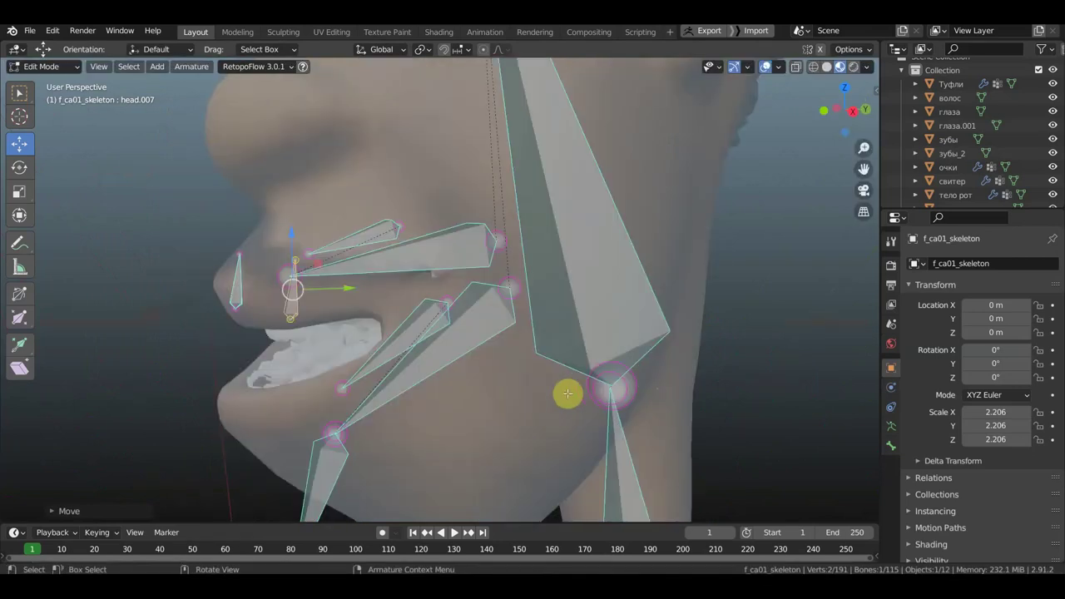
{"action": "mouse_move", "coordinate": [533, 384]}
{"action": "middle_mouse_down"}
{"action": "mouse_move", "coordinate": [561, 373]}
{"action": "mouse_move", "coordinate": [555, 382]}
{"action": "middle_mouse_up"}
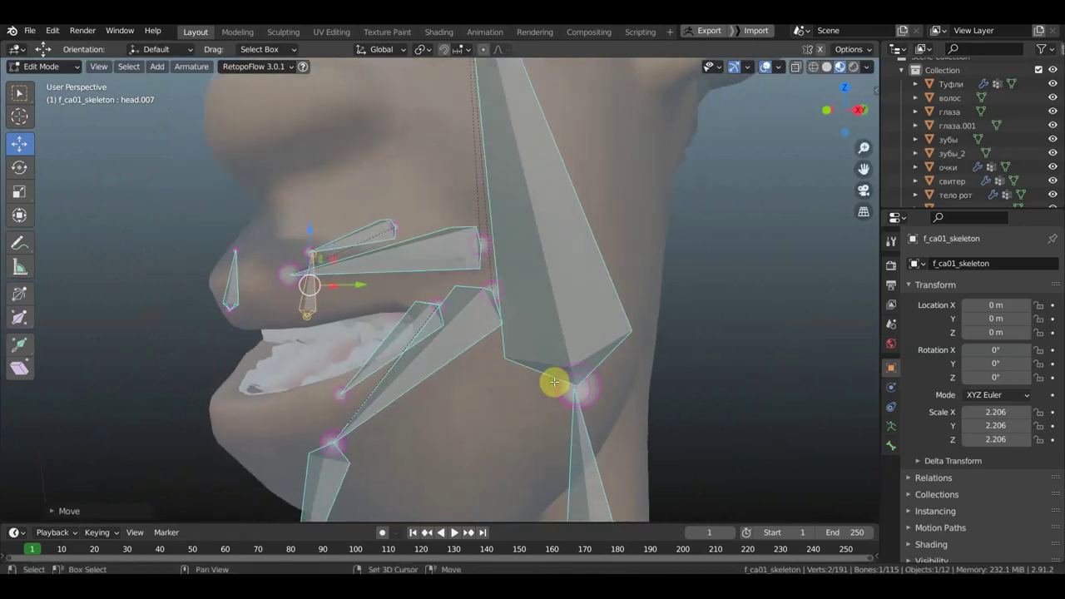
Step: Duplicate head.007 into head.008, tilt it, and move it toward the jaw
{"action": "key", "text": "shift+d"}
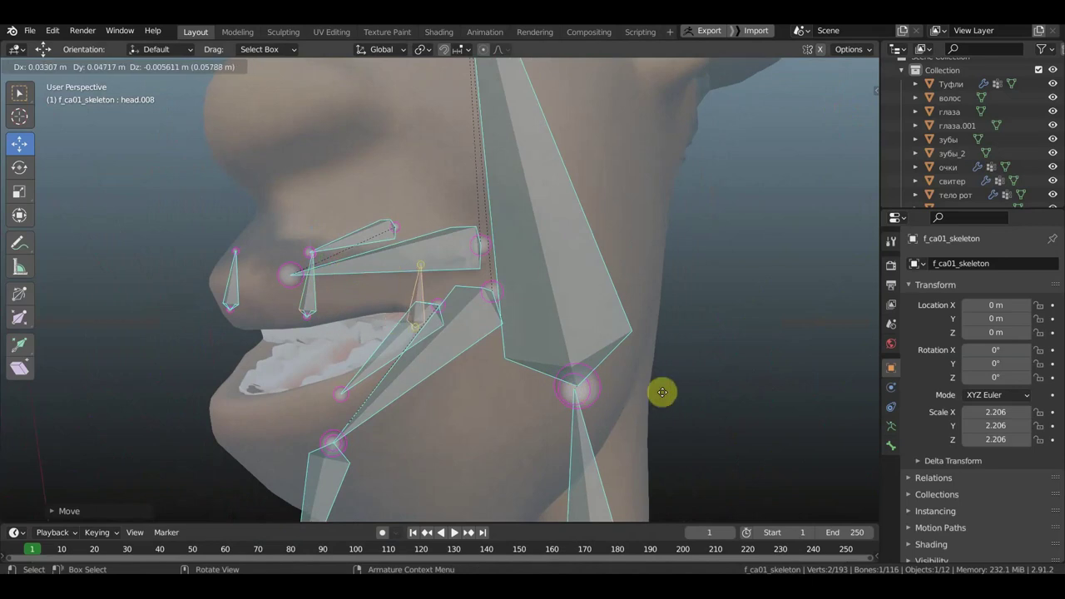
{"action": "left_click", "coordinate": [662, 392]}
{"action": "mouse_move", "coordinate": [663, 392]}
{"action": "middle_mouse_down"}
{"action": "mouse_move", "coordinate": [654, 421]}
{"action": "mouse_move", "coordinate": [618, 419]}
{"action": "middle_mouse_up"}
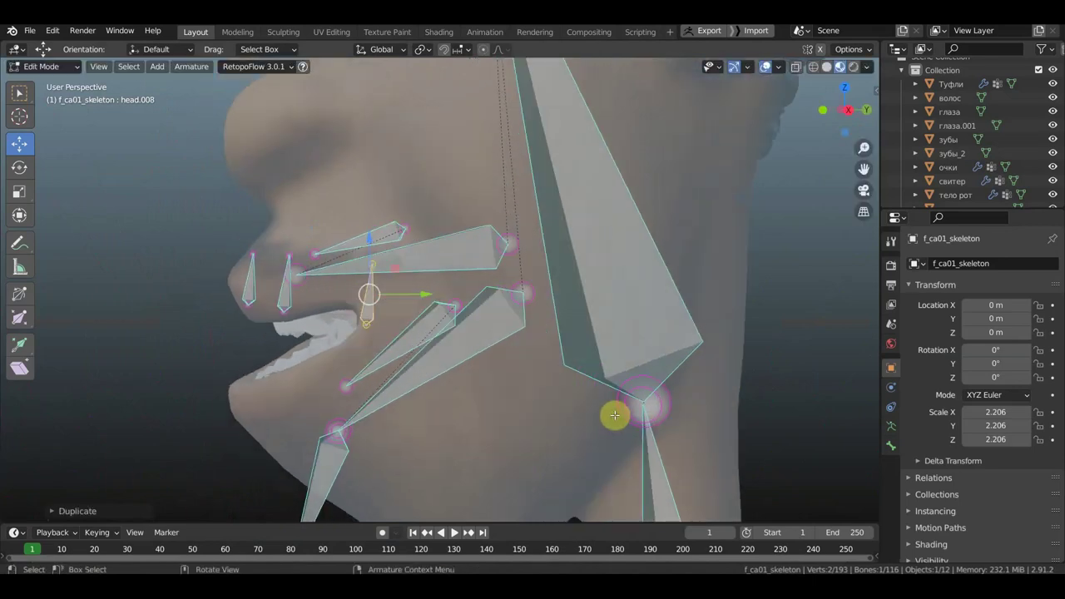
{"action": "key", "text": "r"}
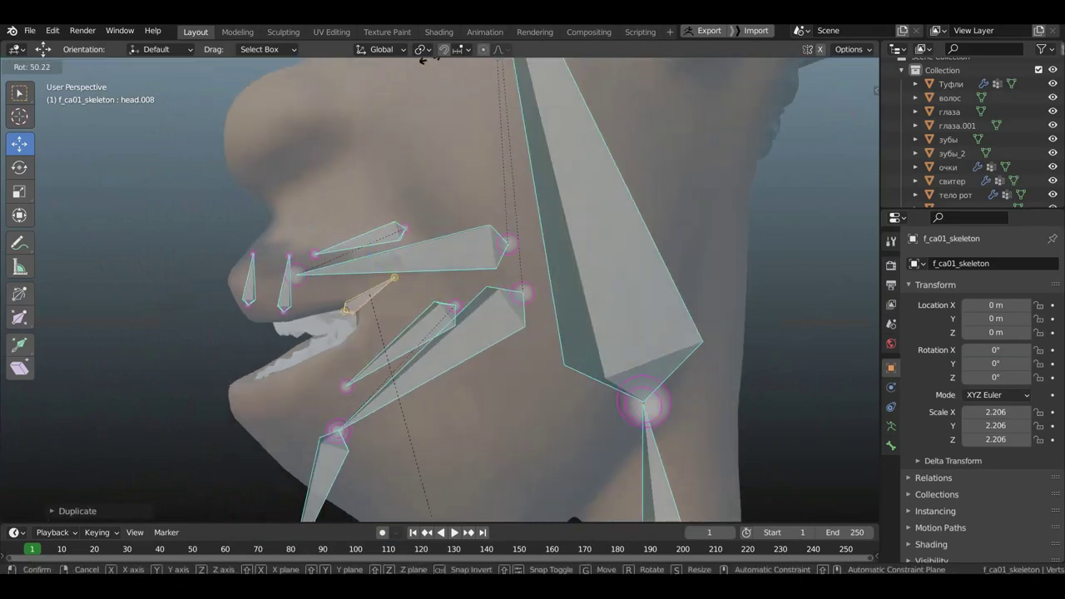
{"action": "left_click", "coordinate": [354, 514]}
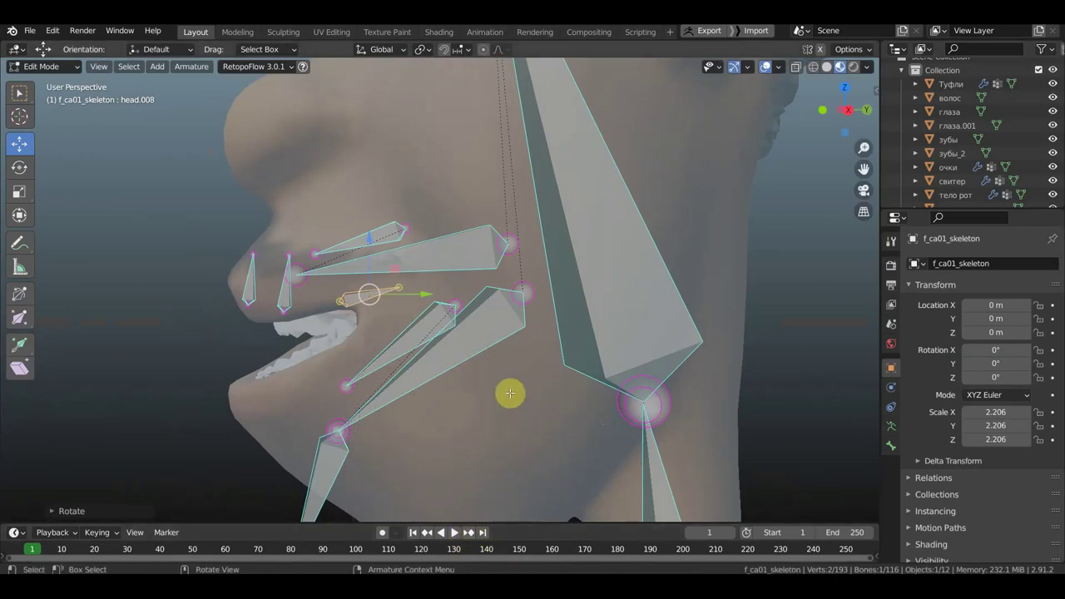
{"action": "key", "text": "g"}
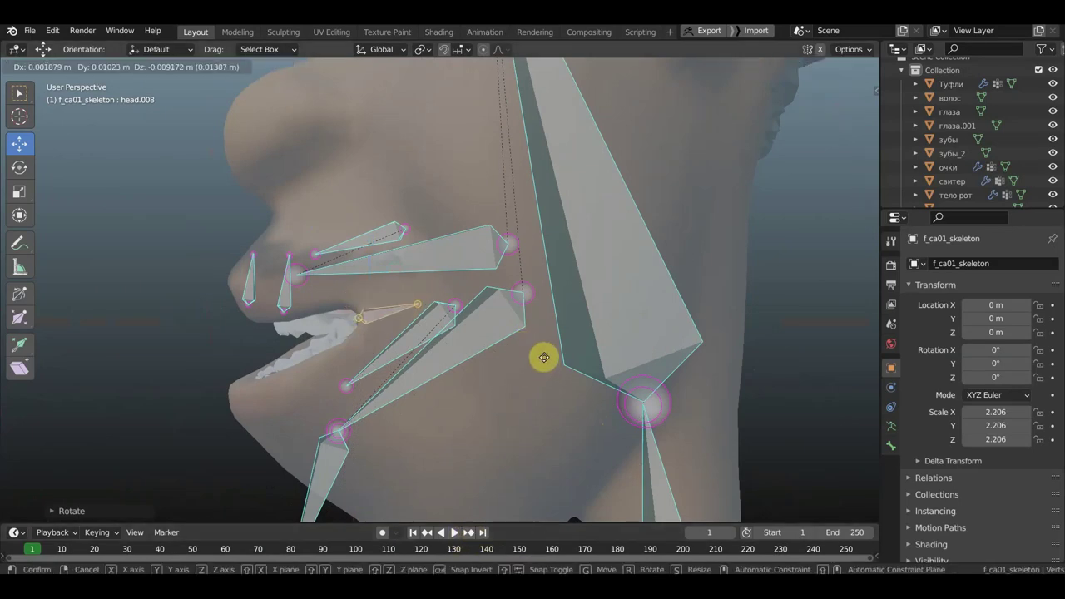
{"action": "left_click", "coordinate": [544, 357]}
Step: Move the selected bone joint onto the mouth corner
{"action": "mouse_move", "coordinate": [542, 356]}
{"action": "middle_mouse_down"}
{"action": "mouse_move", "coordinate": [603, 377]}
{"action": "mouse_move", "coordinate": [615, 433]}
{"action": "mouse_move", "coordinate": [633, 452]}
{"action": "middle_mouse_up"}
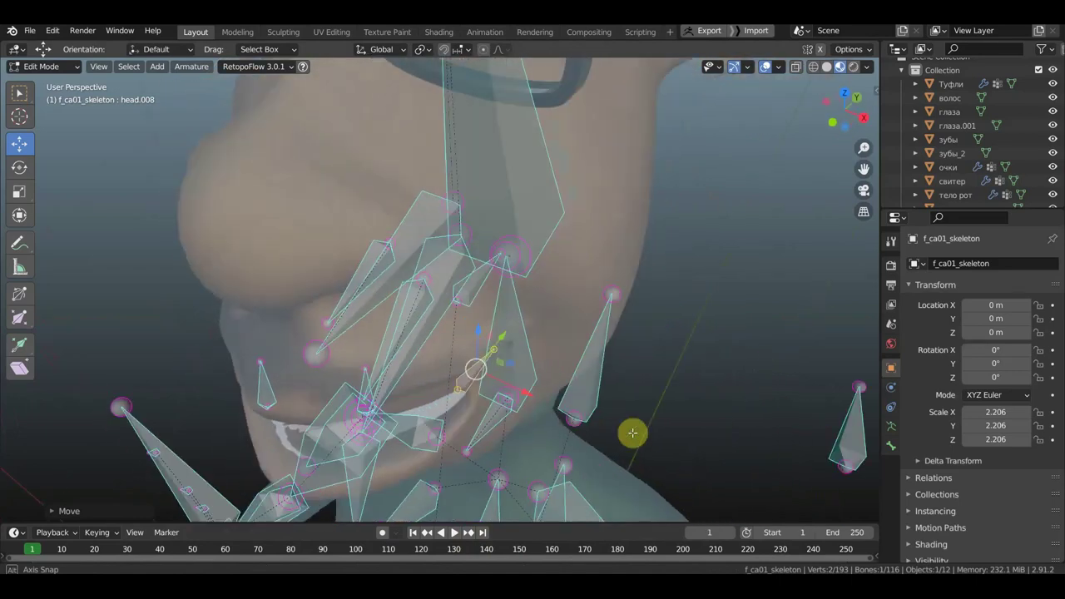
{"action": "mouse_move", "coordinate": [568, 404]}
{"action": "middle_mouse_down"}
{"action": "mouse_move", "coordinate": [628, 320]}
{"action": "mouse_move", "coordinate": [630, 297]}
{"action": "middle_mouse_up"}
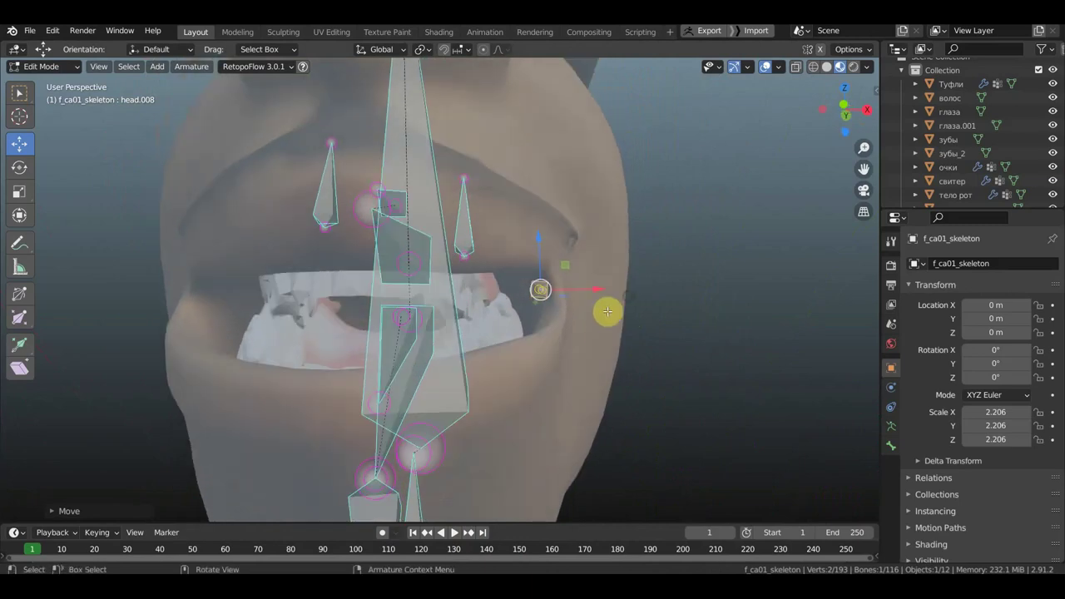
{"action": "key", "text": "g"}
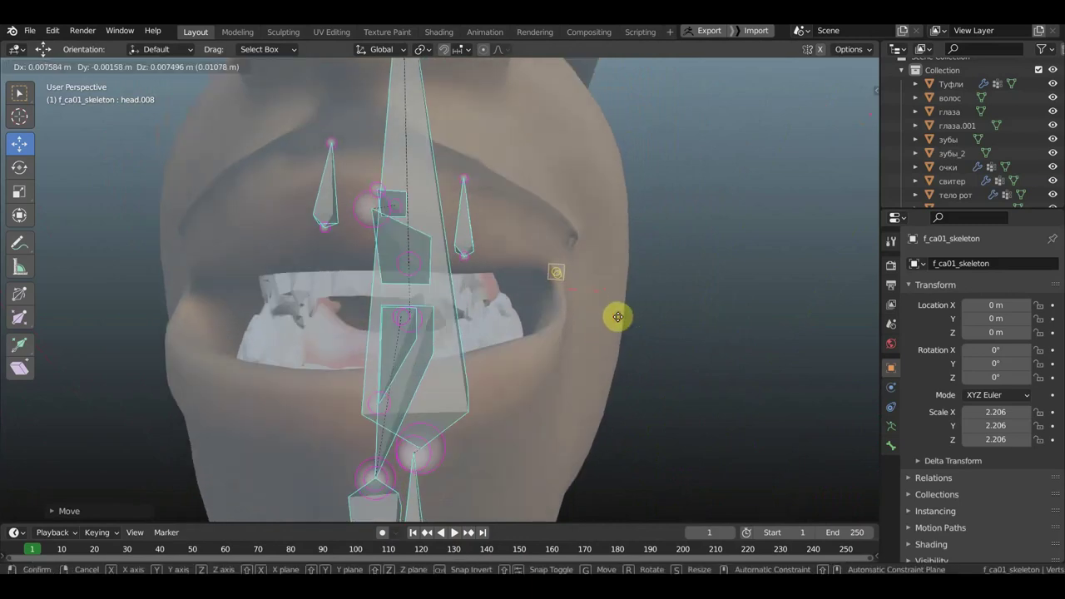
{"action": "left_click", "coordinate": [619, 317]}
Step: Fill a new bone between the two selected lip joints at the mouth corner
{"action": "mouse_move", "coordinate": [607, 316]}
{"action": "middle_mouse_down"}
{"action": "mouse_move", "coordinate": [472, 346]}
{"action": "mouse_move", "coordinate": [616, 350]}
{"action": "mouse_move", "coordinate": [617, 334]}
{"action": "mouse_move", "coordinate": [635, 326]}
{"action": "mouse_move", "coordinate": [654, 374]}
{"action": "mouse_move", "coordinate": [639, 381]}
{"action": "middle_mouse_up"}
{"action": "scroll", "coordinate": [616, 332], "scroll_direction": "down", "scroll_amount": 2}
{"action": "scroll", "coordinate": [617, 326], "scroll_direction": "down", "scroll_amount": 2}
{"action": "scroll", "coordinate": [616, 322], "scroll_direction": "down", "scroll_amount": 2}
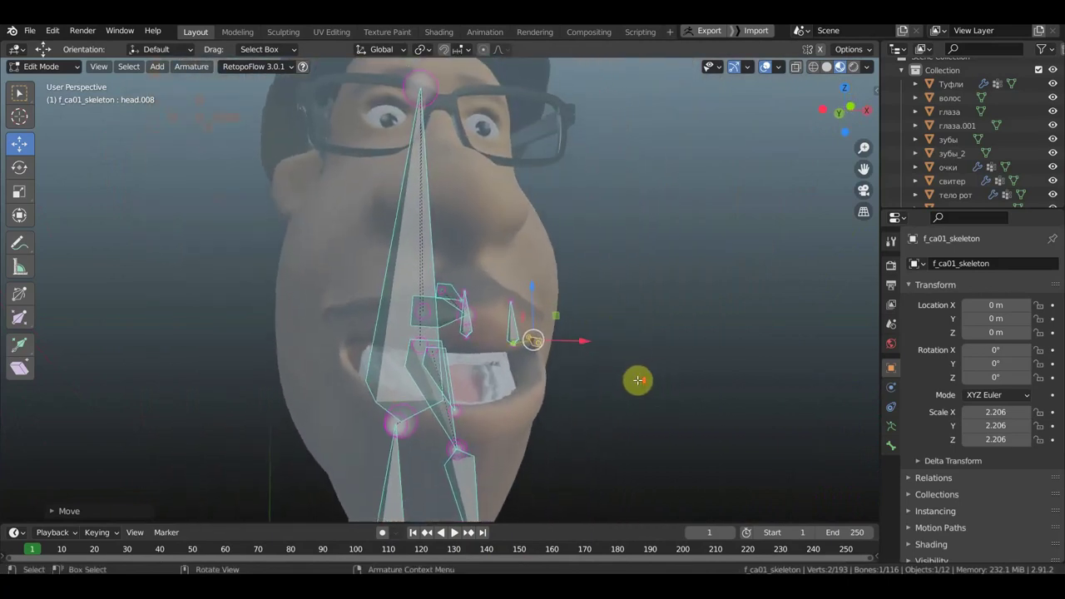
{"action": "scroll", "coordinate": [638, 380], "scroll_direction": "up", "scroll_amount": 2}
{"action": "scroll", "coordinate": [624, 377], "scroll_direction": "up", "scroll_amount": 1}
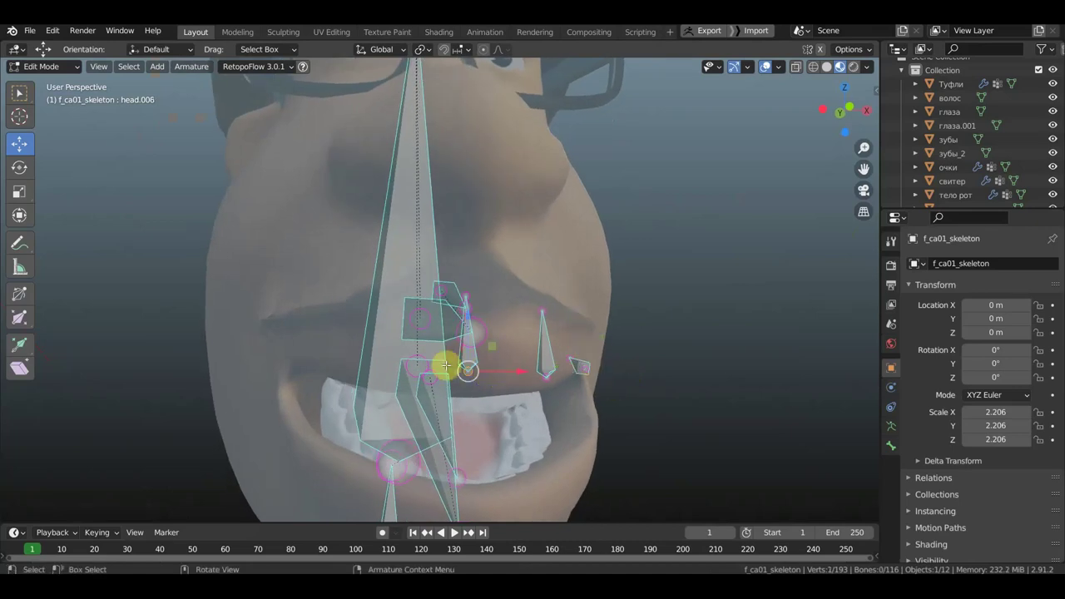
{"action": "scroll", "coordinate": [491, 370], "scroll_direction": "up", "scroll_amount": 3}
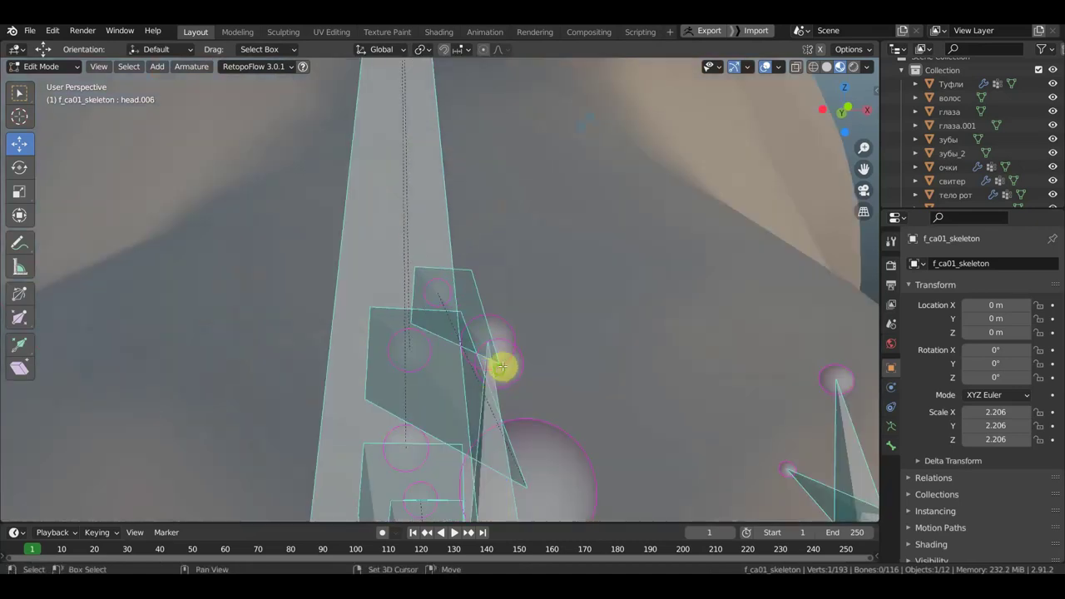
{"action": "scroll", "coordinate": [453, 161], "scroll_direction": "up", "scroll_amount": 2}
{"action": "mouse_move", "coordinate": [453, 160]}
{"action": "middle_mouse_down"}
{"action": "mouse_move", "coordinate": [494, 221]}
{"action": "mouse_move", "coordinate": [477, 297]}
{"action": "middle_mouse_up"}
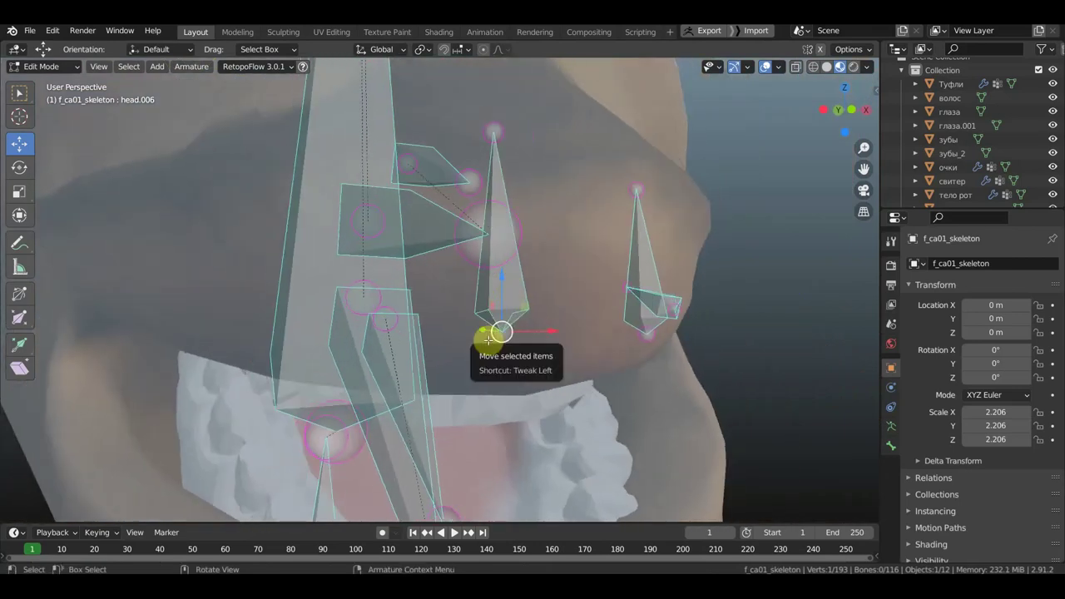
{"action": "left_click", "coordinate": [650, 337], "text": "shift"}
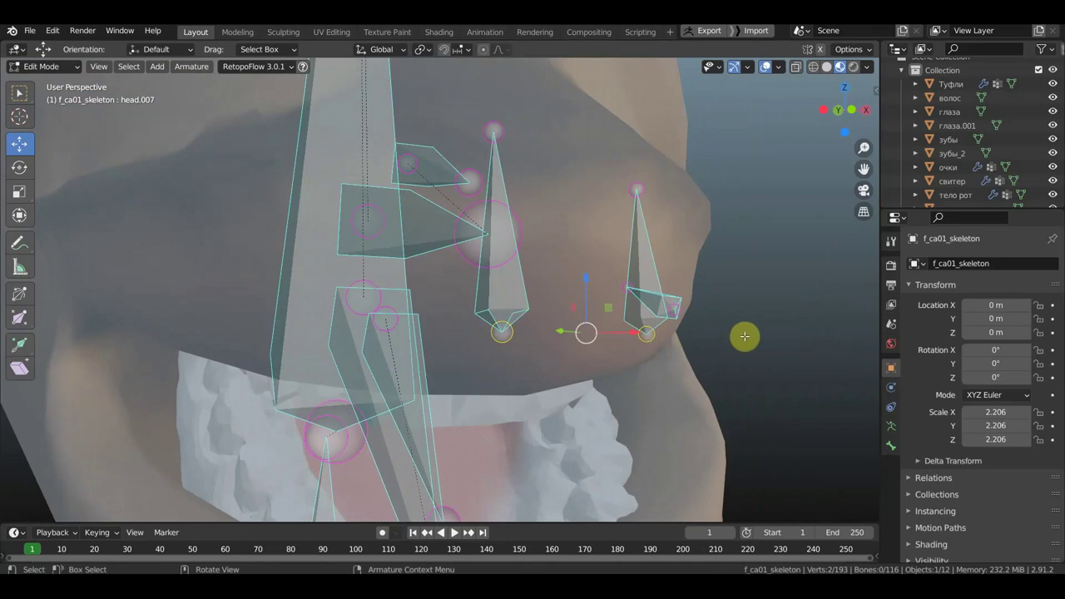
{"action": "key", "text": "f"}
{"action": "mouse_move", "coordinate": [735, 334]}
{"action": "middle_mouse_down"}
{"action": "mouse_move", "coordinate": [661, 335]}
{"action": "mouse_move", "coordinate": [602, 321]}
{"action": "middle_mouse_up"}
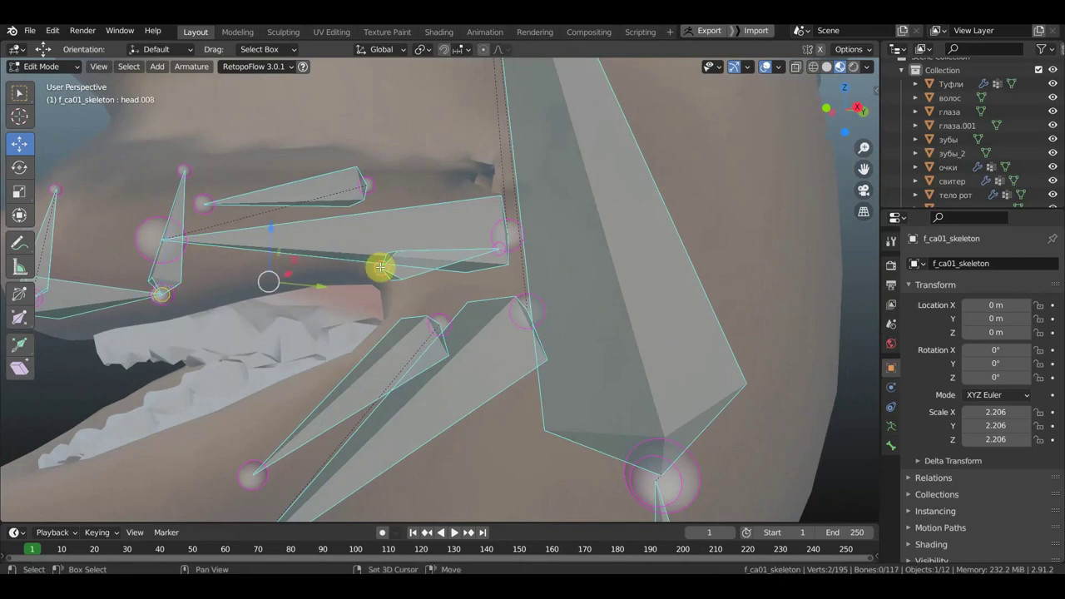
Step: Extrude a new bone from the selected lip joint and place its tip
{"action": "right_click", "coordinate": [380, 267], "text": "ctrl"}
{"action": "mouse_move", "coordinate": [372, 267]}
{"action": "middle_mouse_down"}
{"action": "mouse_move", "coordinate": [444, 241]}
{"action": "mouse_move", "coordinate": [440, 216]}
{"action": "mouse_move", "coordinate": [386, 204]}
{"action": "middle_mouse_up"}
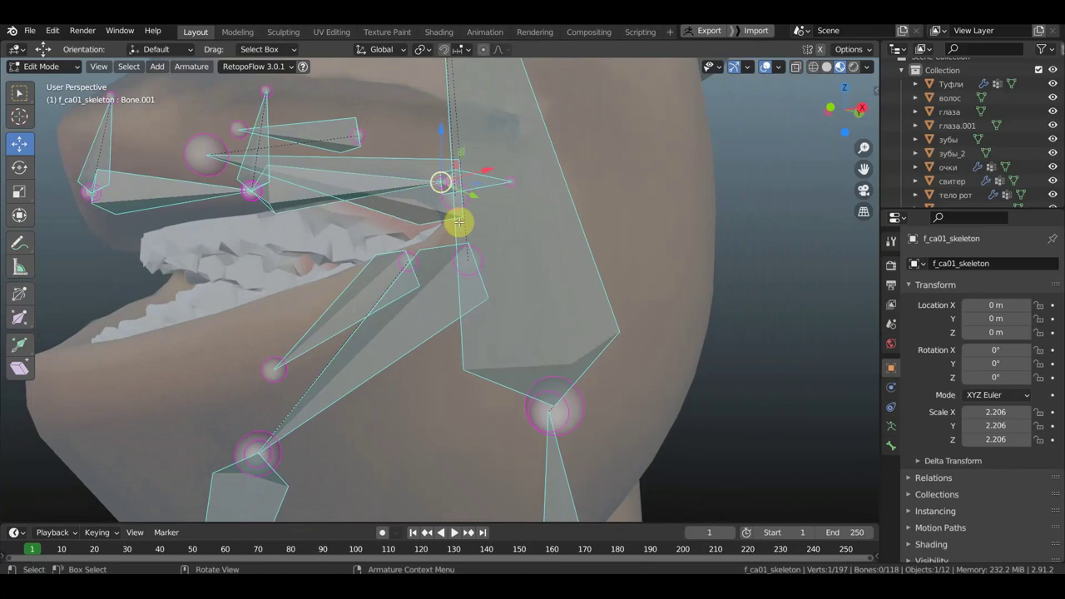
{"action": "key", "text": "e"}
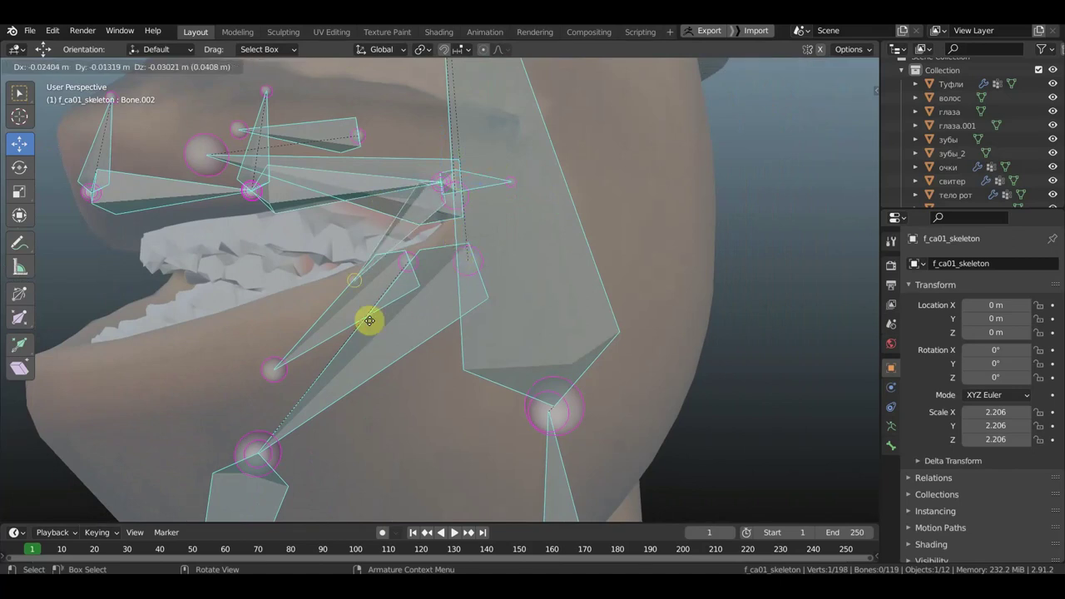
{"action": "left_click", "coordinate": [369, 320]}
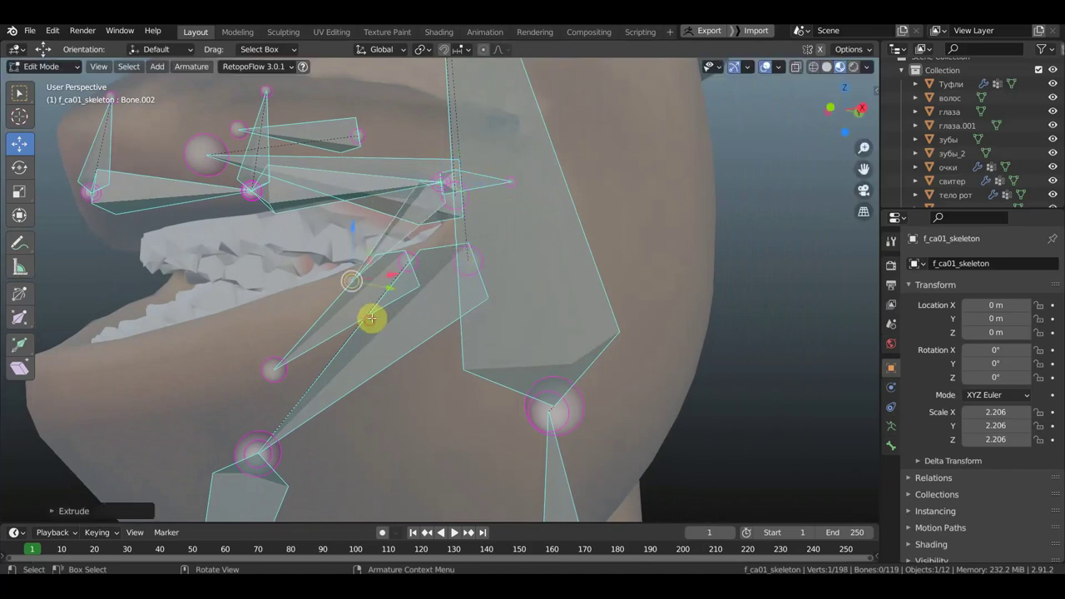
Step: Move the new bone's tip onto the mouth corner along the upper lip
{"action": "left_click", "coordinate": [443, 172]}
{"action": "mouse_move", "coordinate": [444, 174]}
{"action": "middle_mouse_down"}
{"action": "mouse_move", "coordinate": [498, 181]}
{"action": "mouse_move", "coordinate": [577, 213]}
{"action": "middle_mouse_up"}
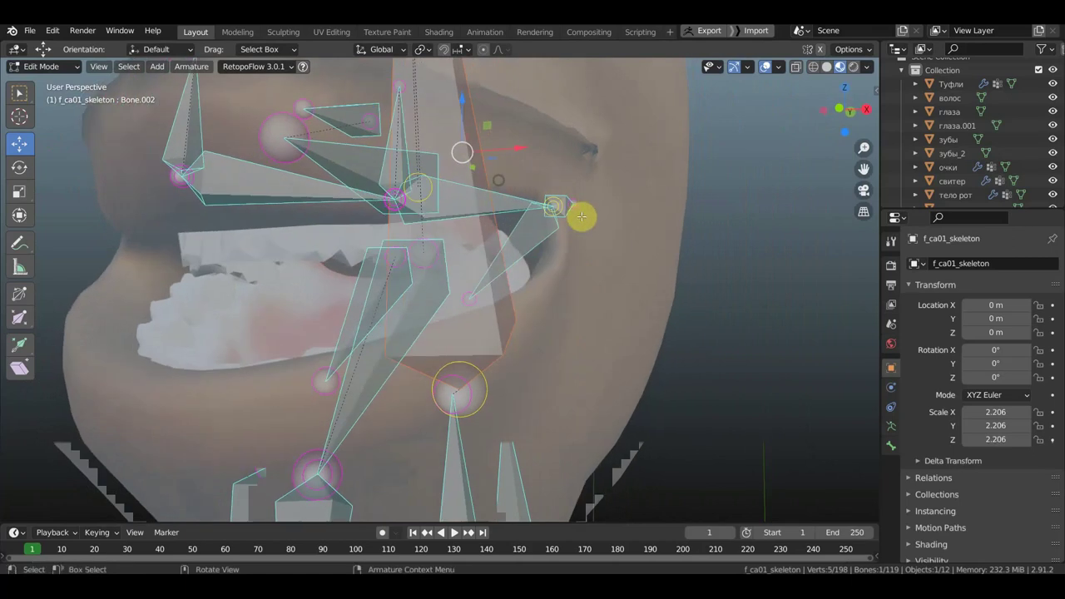
{"action": "left_click", "coordinate": [552, 207]}
{"action": "left_click_drag", "start_coordinate": [542, 185], "coordinate": [563, 181]}
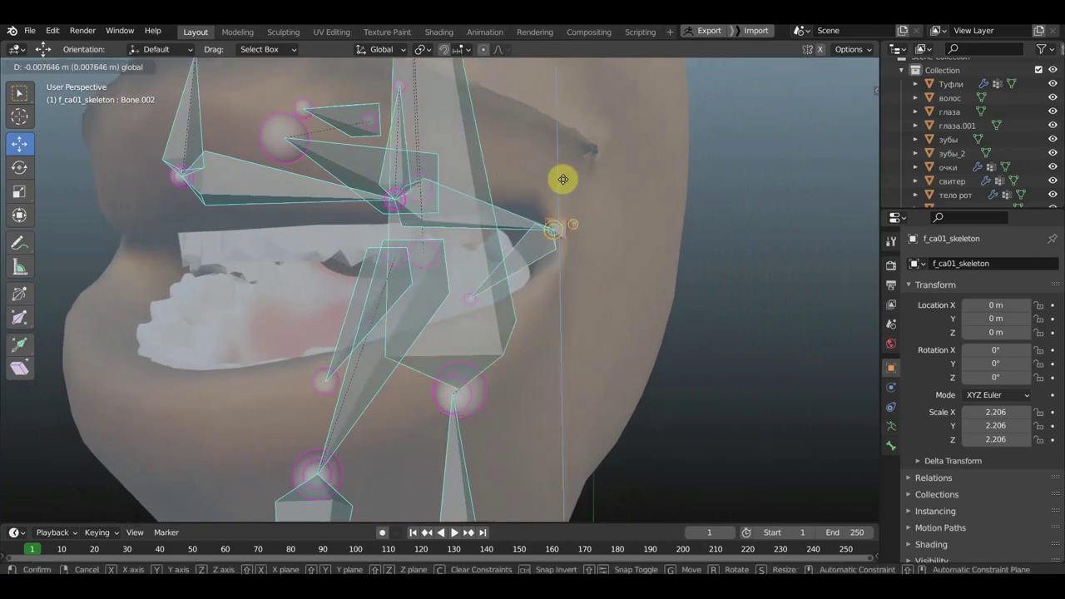
{"action": "left_click_drag", "start_coordinate": [563, 180], "coordinate": [571, 209]}
{"action": "middle_click_drag", "start_coordinate": [571, 209], "coordinate": [563, 214]}
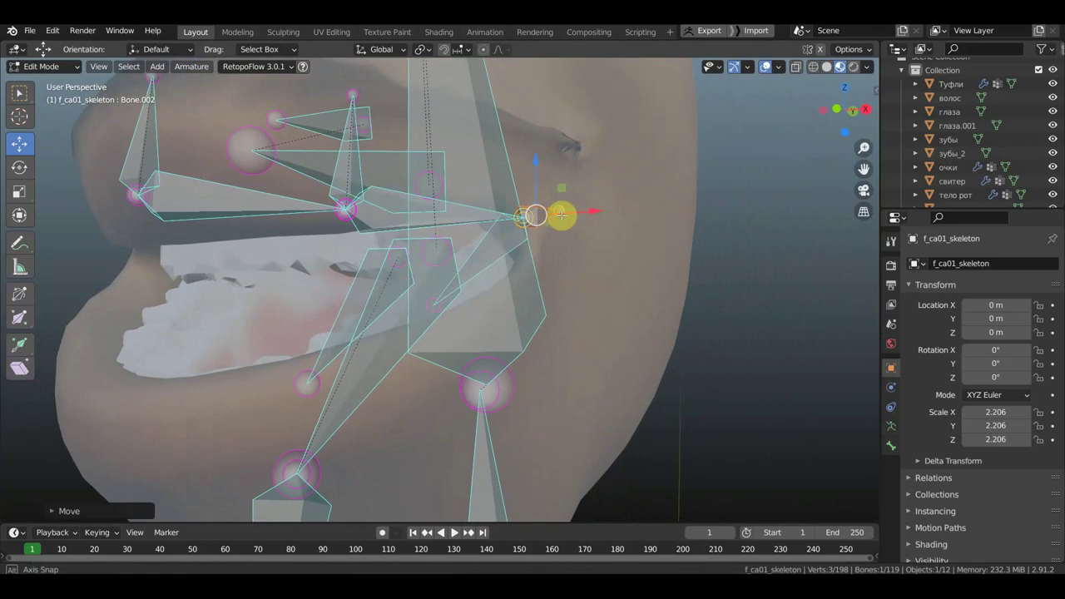
{"action": "mouse_move", "coordinate": [573, 300]}
{"action": "middle_mouse_down"}
{"action": "mouse_move", "coordinate": [518, 293]}
{"action": "mouse_move", "coordinate": [488, 266]}
{"action": "middle_mouse_up"}
Step: Rotate and move the upper-lip bone toward the mouth corner, nudging joint head.008 about 0.001 m
{"action": "key", "text": "r"}
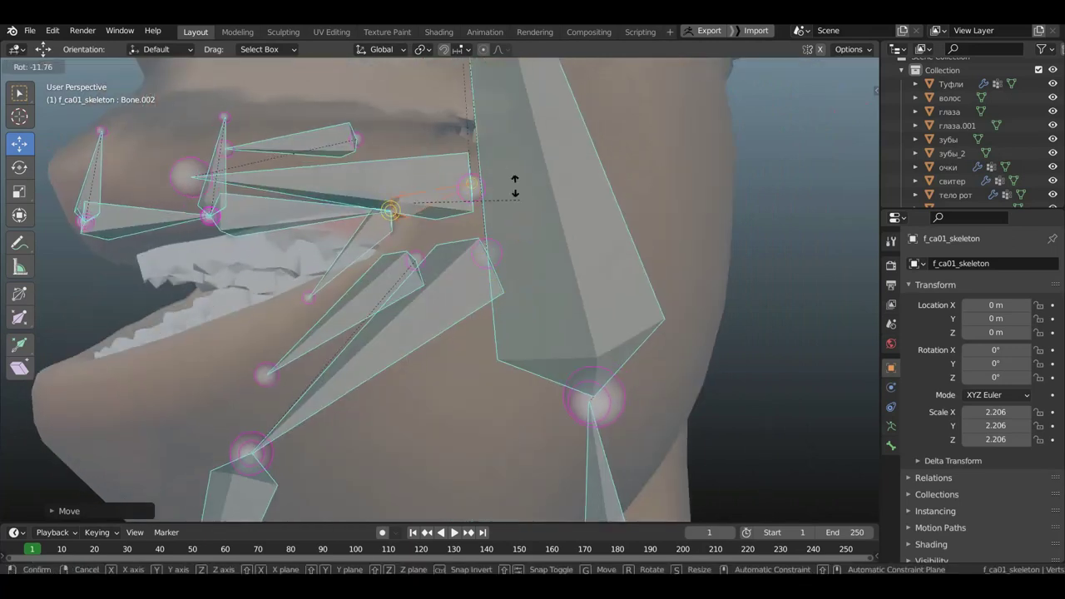
{"action": "left_click", "coordinate": [420, 162]}
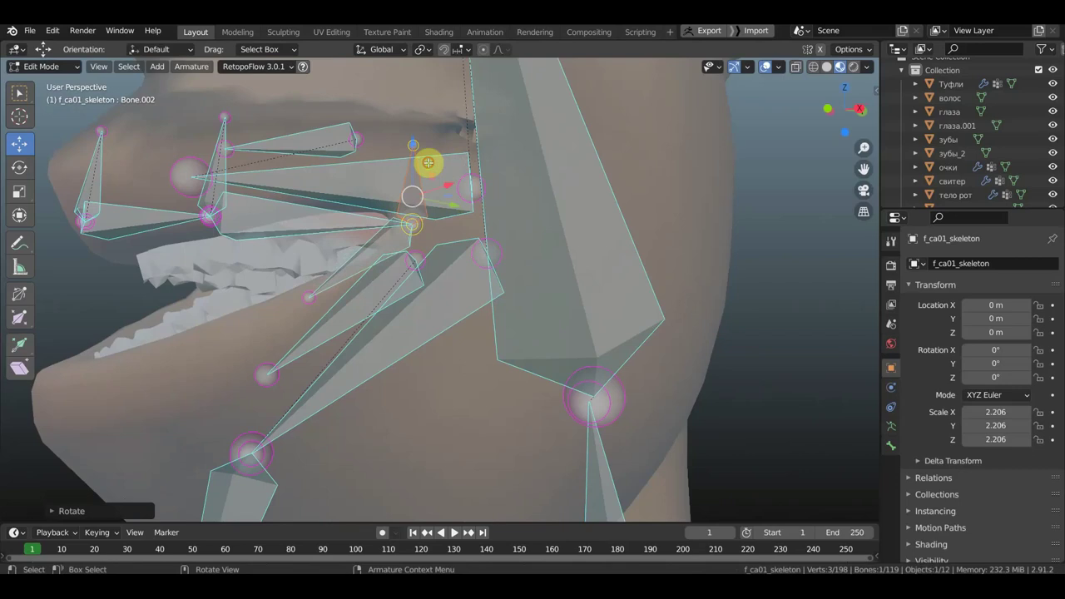
{"action": "key", "text": "g"}
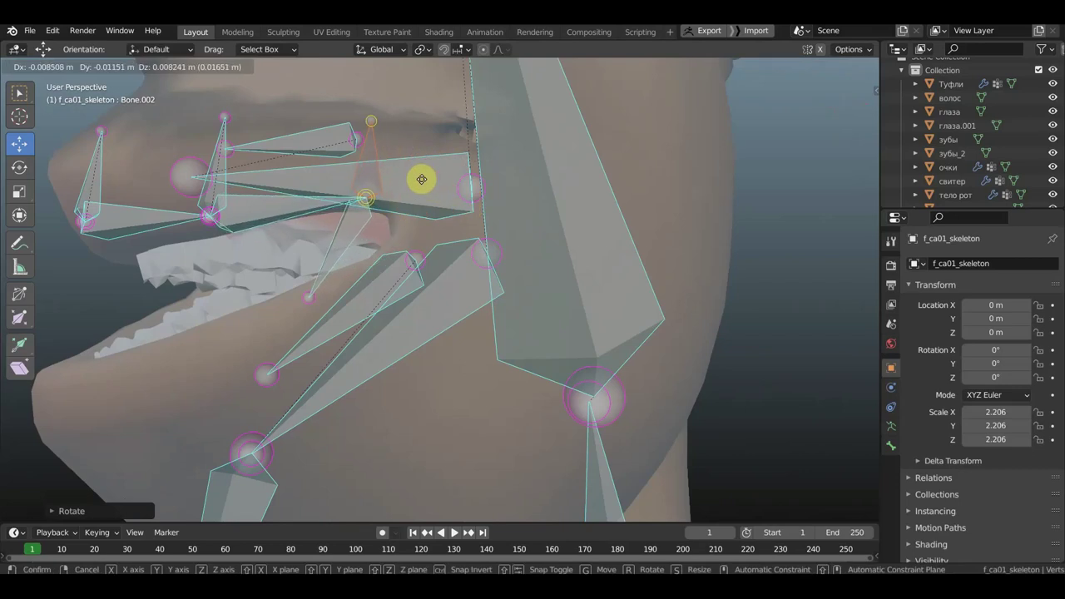
{"action": "left_click", "coordinate": [401, 178]}
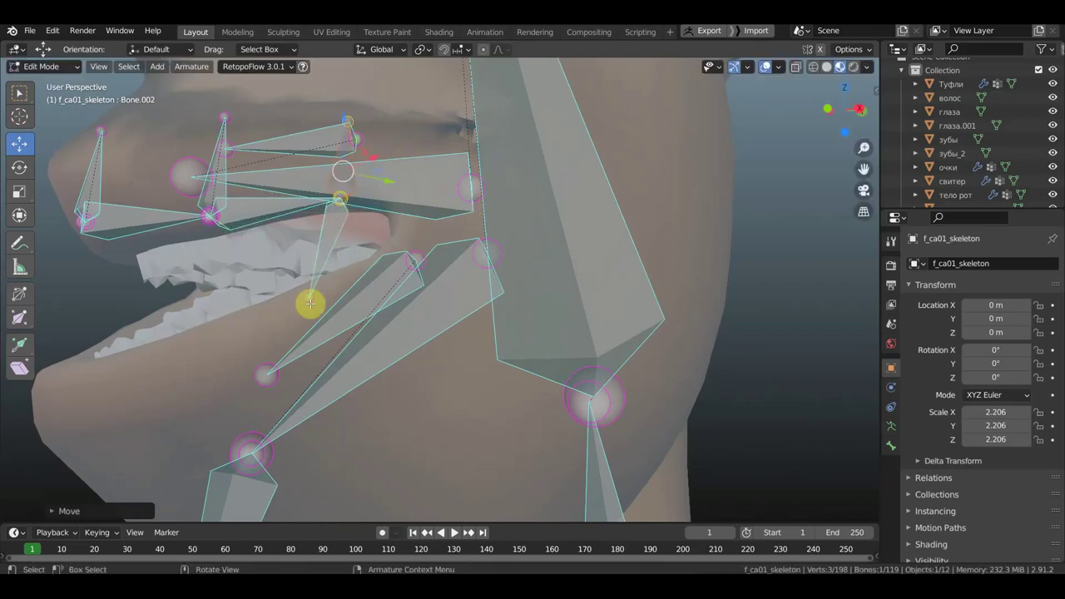
{"action": "left_click_drag", "start_coordinate": [307, 301], "coordinate": [477, 198]}
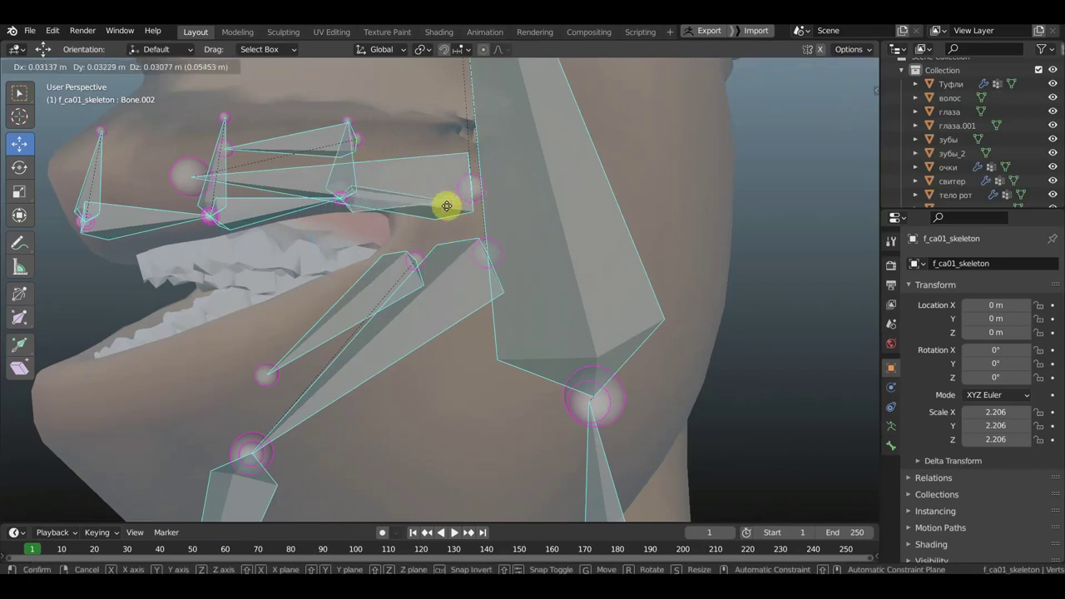
{"action": "left_click_drag", "start_coordinate": [457, 201], "coordinate": [477, 203]}
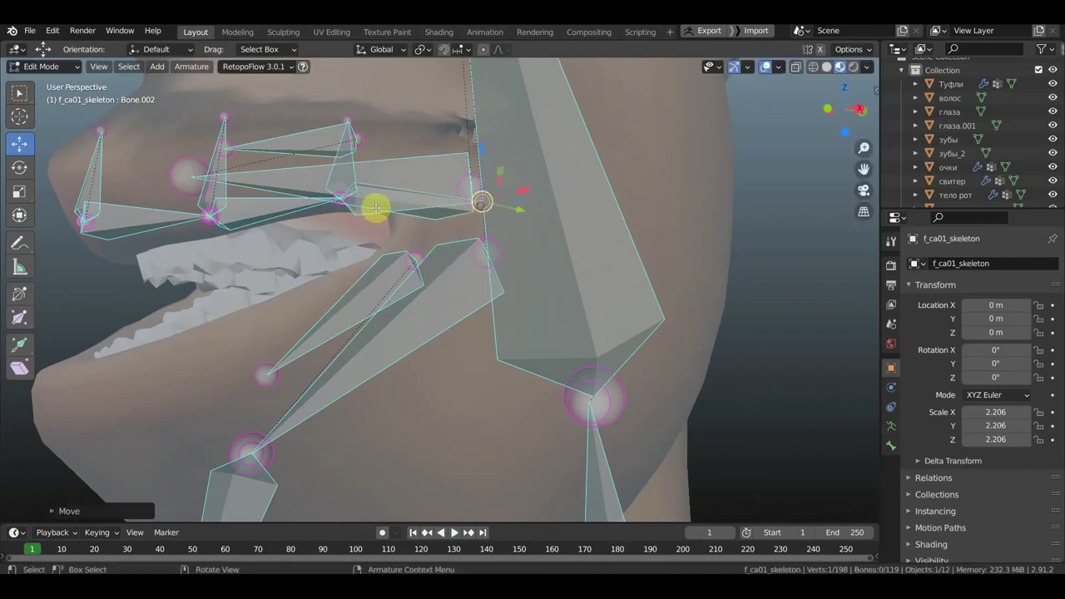
{"action": "left_click", "coordinate": [333, 192]}
{"action": "key", "text": "f"}
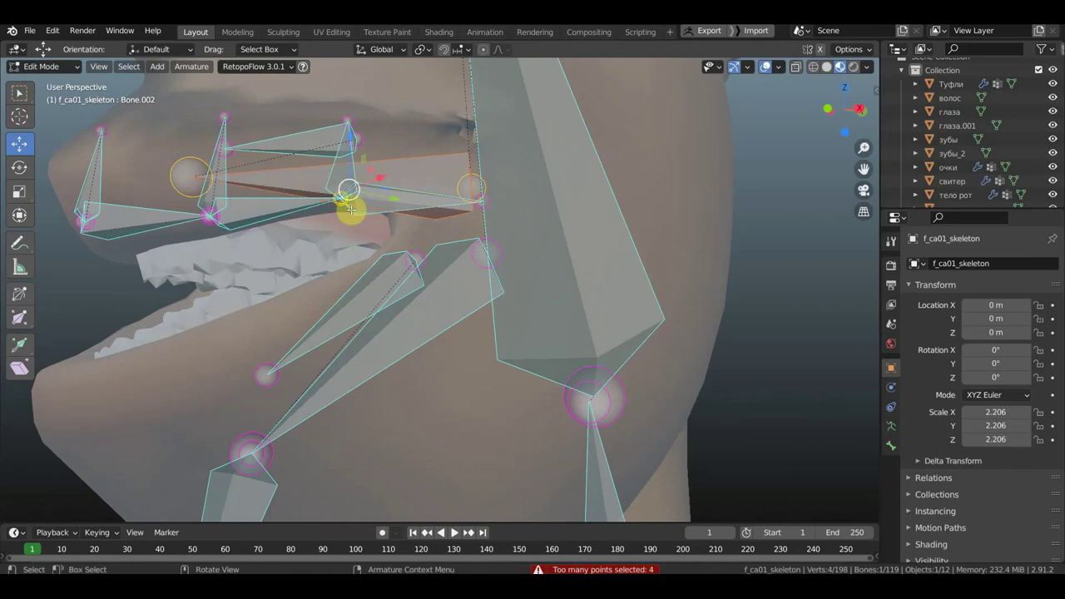
{"action": "key", "text": "ctrl+z"}
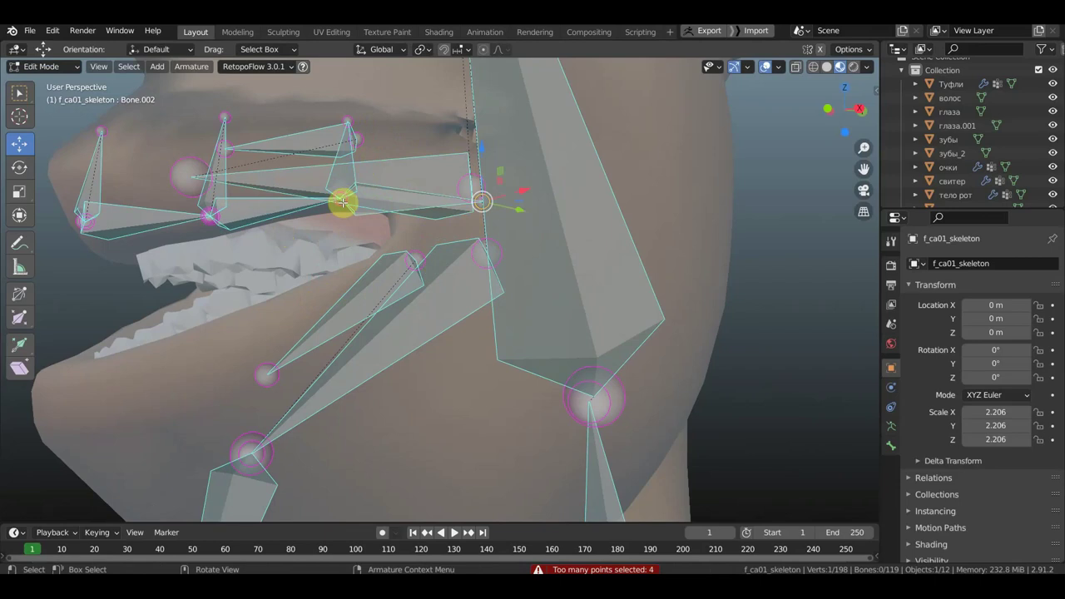
{"action": "mouse_move", "coordinate": [343, 201]}
{"action": "left_mouse_down"}
{"action": "mouse_move", "coordinate": [361, 222]}
{"action": "mouse_move", "coordinate": [345, 219]}
{"action": "mouse_move", "coordinate": [350, 205]}
{"action": "mouse_move", "coordinate": [347, 222]}
{"action": "left_mouse_up"}
Step: Shift head.008 about 0.014 m toward the mouth corner and nudge head.005 so the corner bone stands vertical
{"action": "left_click", "coordinate": [339, 190]}
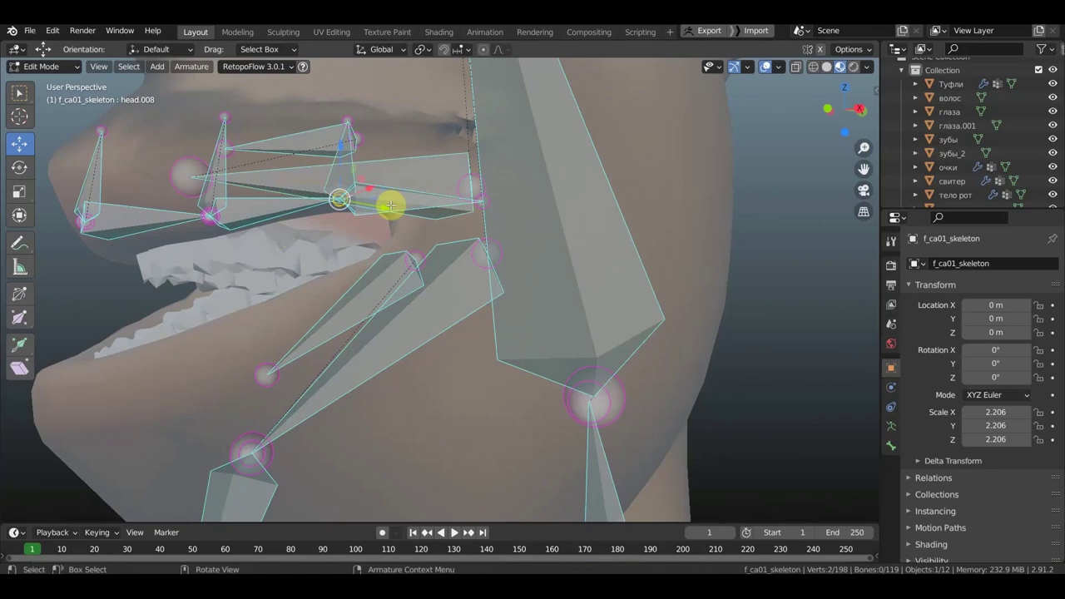
{"action": "left_click_drag", "start_coordinate": [397, 205], "coordinate": [441, 219]}
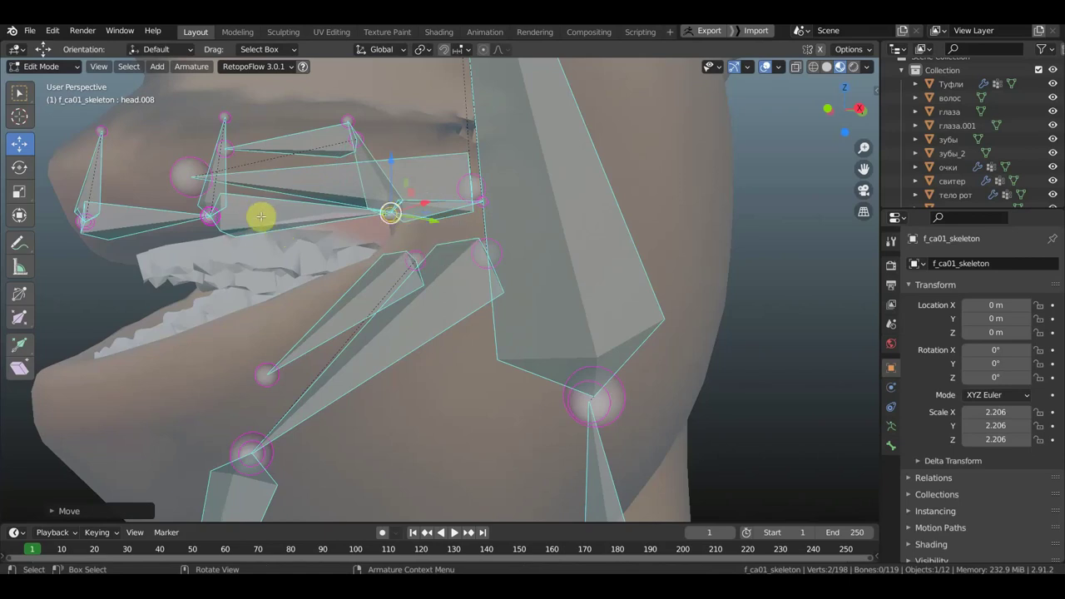
{"action": "middle_click_drag", "start_coordinate": [279, 225], "coordinate": [333, 225]}
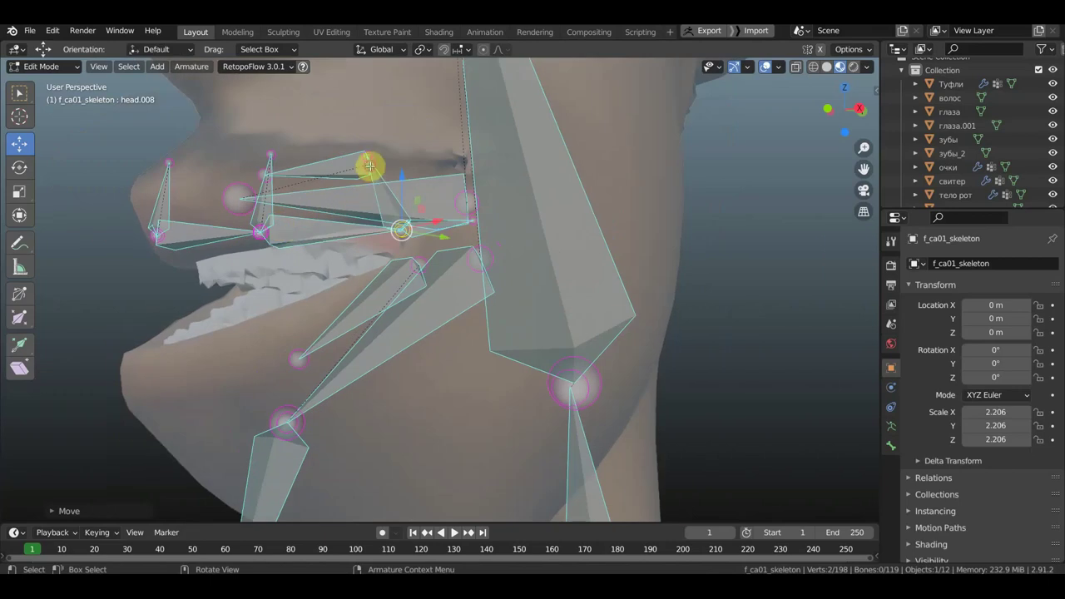
{"action": "left_click_drag", "start_coordinate": [370, 166], "coordinate": [375, 164]}
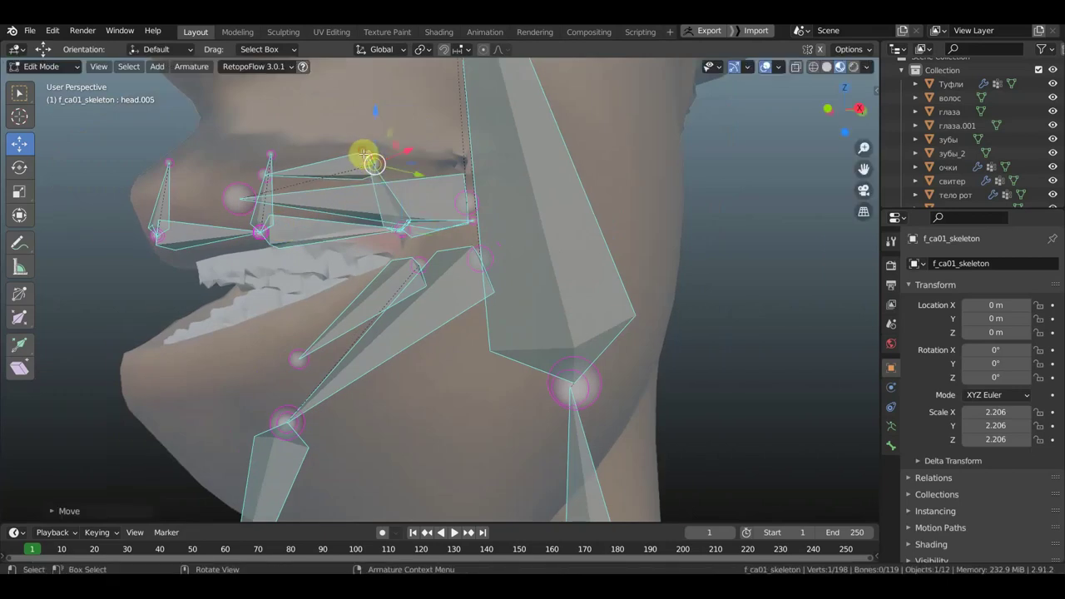
{"action": "left_click_drag", "start_coordinate": [368, 155], "coordinate": [407, 155]}
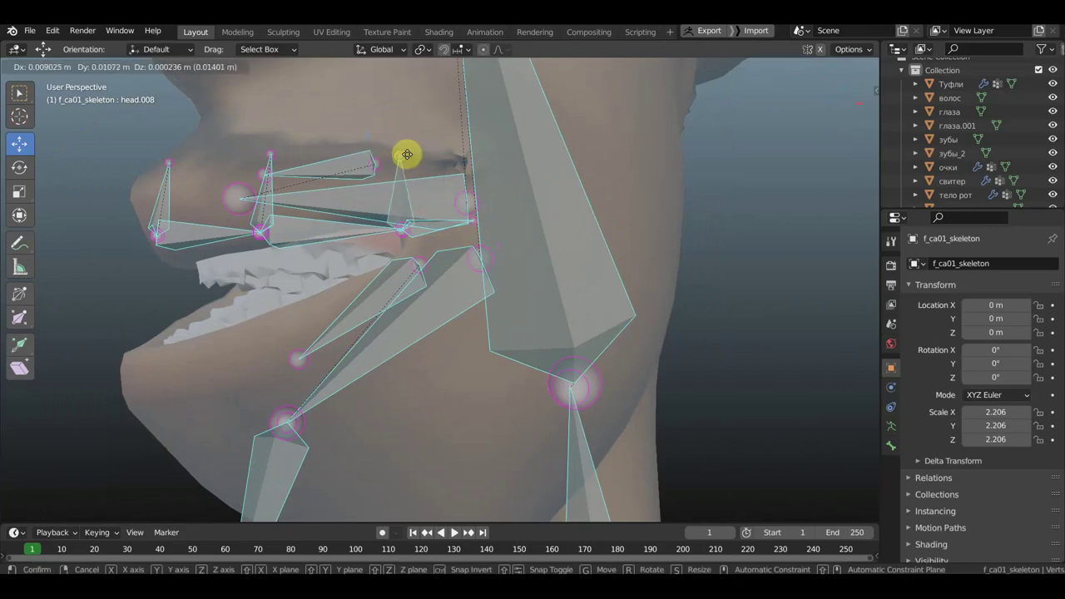
{"action": "middle_click_drag", "start_coordinate": [446, 248], "coordinate": [562, 262]}
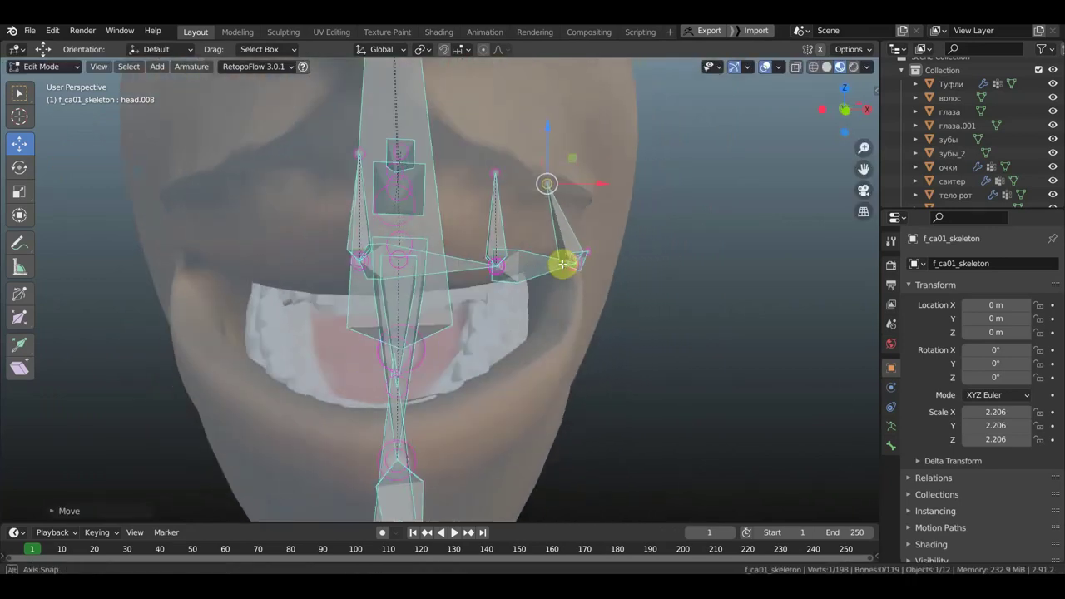
{"action": "key", "text": "g"}
{"action": "left_click", "coordinate": [614, 275]}
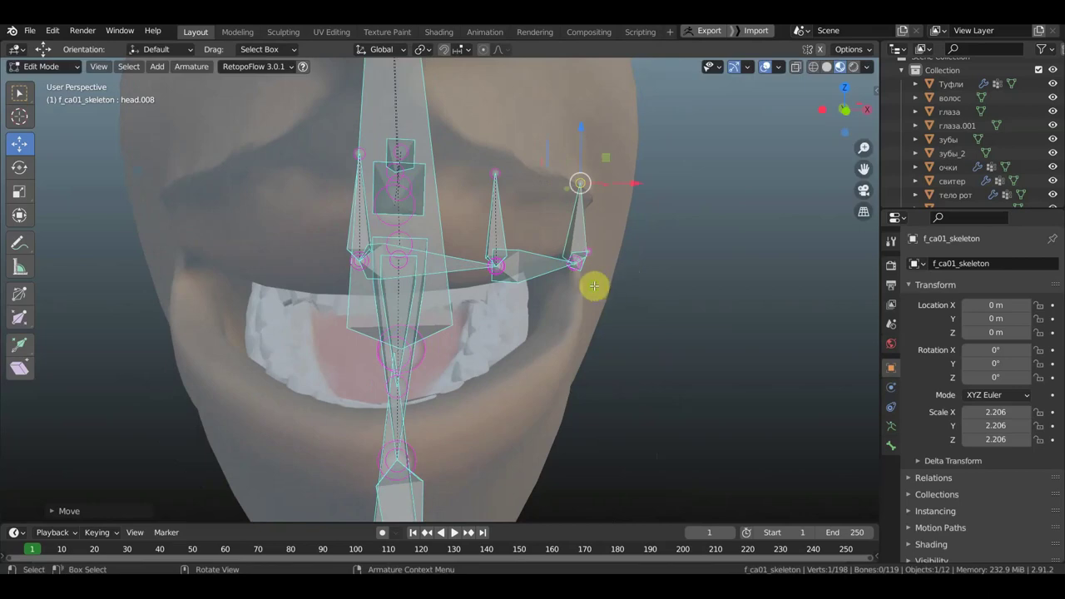
{"action": "middle_click_drag", "start_coordinate": [594, 286], "coordinate": [494, 269]}
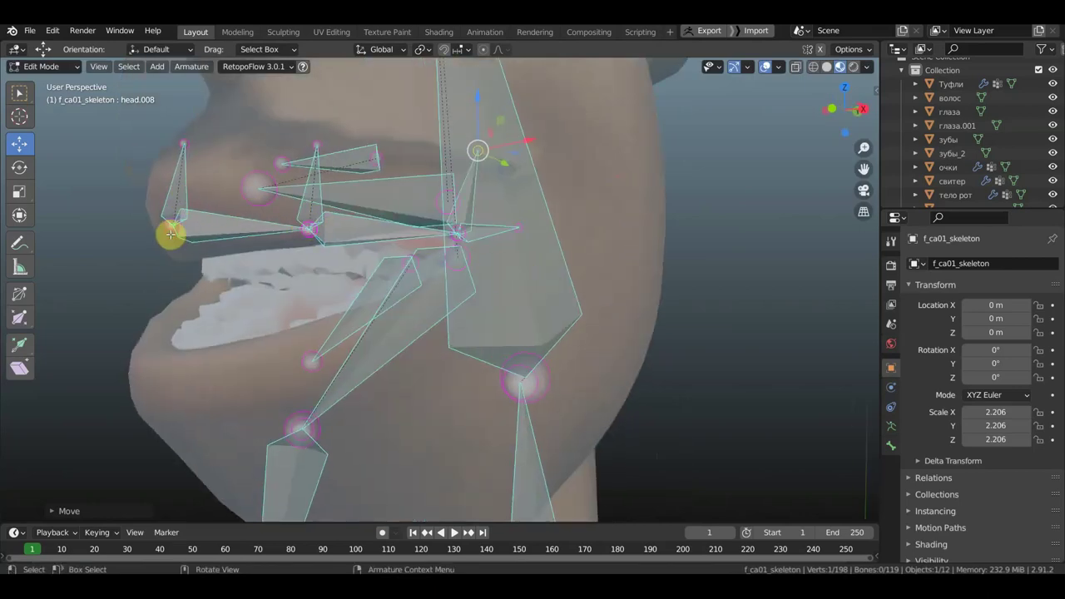
Step: Extrude a new bone down from the joint and clear its parent to detach it
{"action": "middle_click_drag", "start_coordinate": [248, 285], "coordinate": [279, 286]}
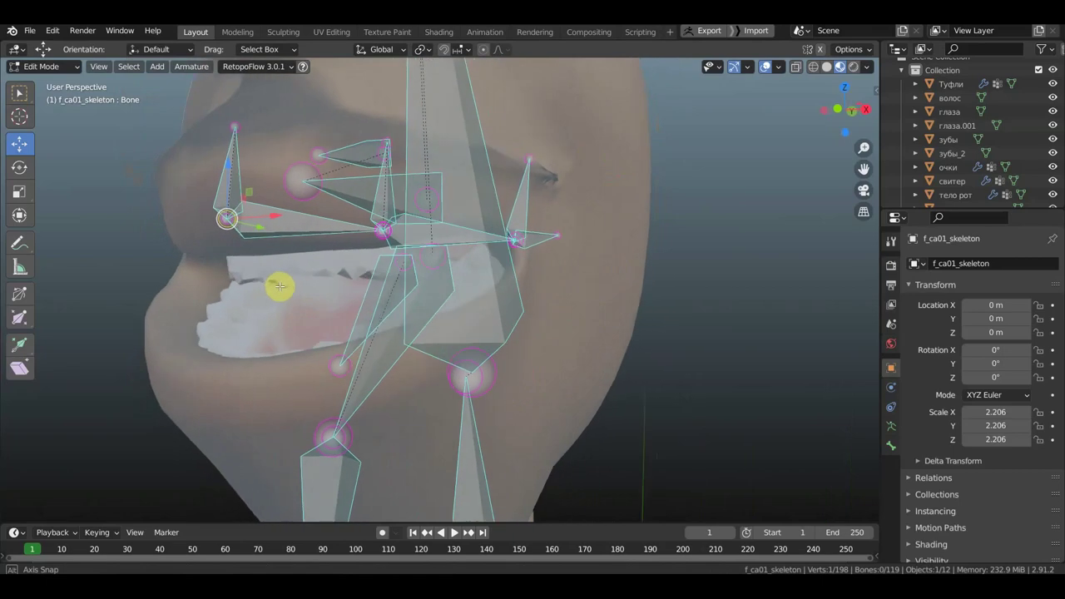
{"action": "key", "text": "e"}
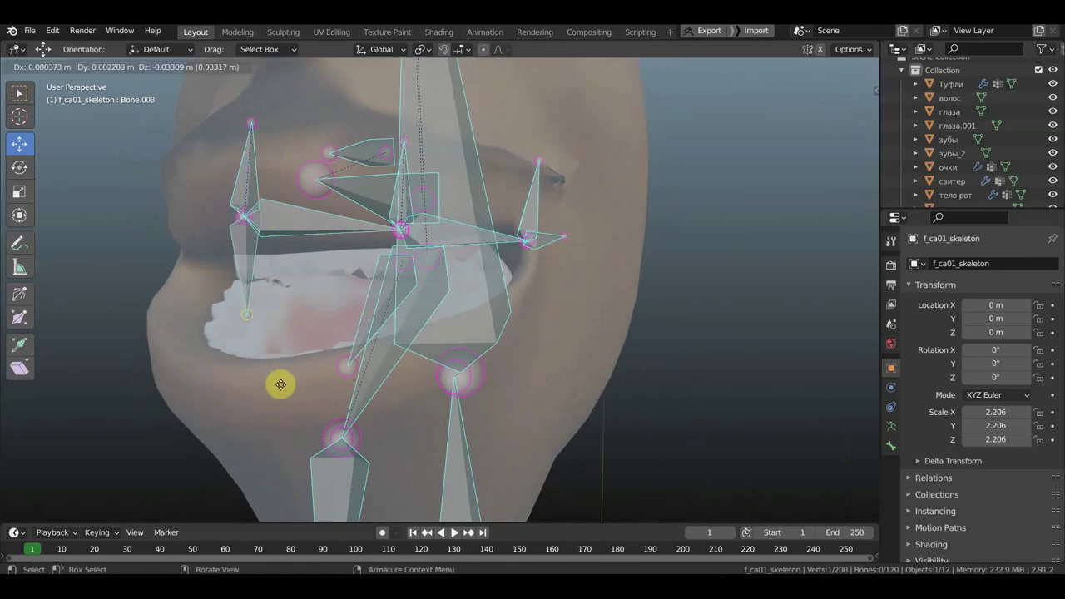
{"action": "left_click", "coordinate": [280, 384]}
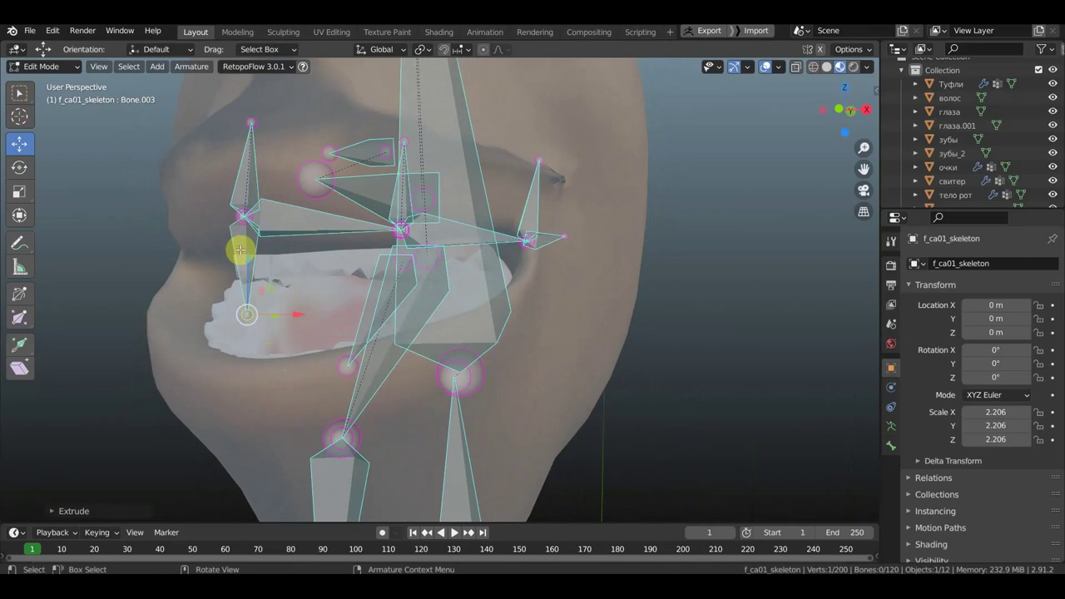
{"action": "left_click", "coordinate": [239, 250]}
{"action": "key", "text": "alt+p"}
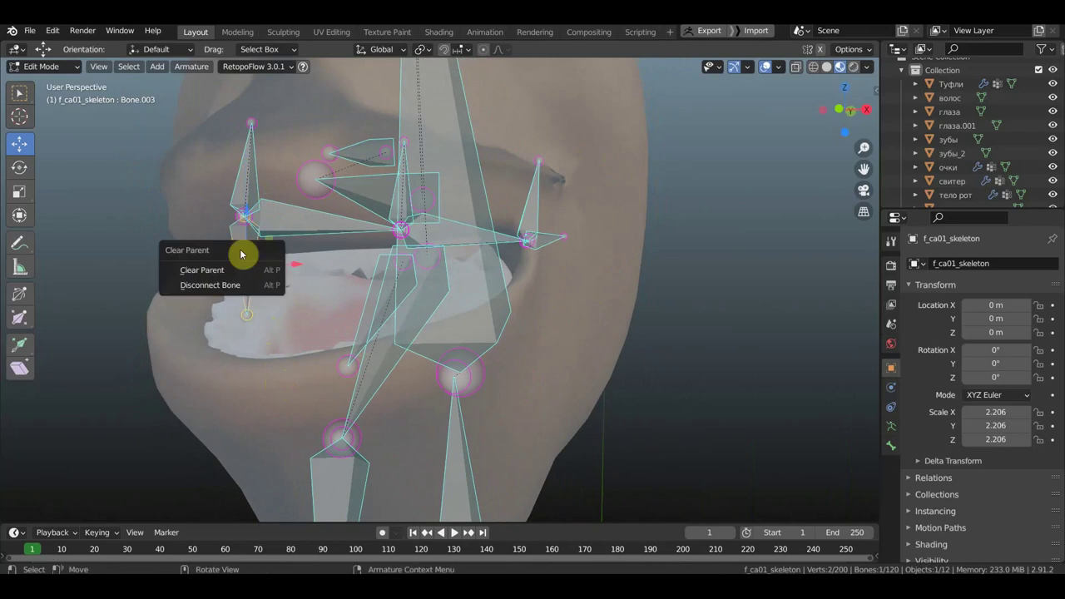
{"action": "left_click", "coordinate": [237, 270]}
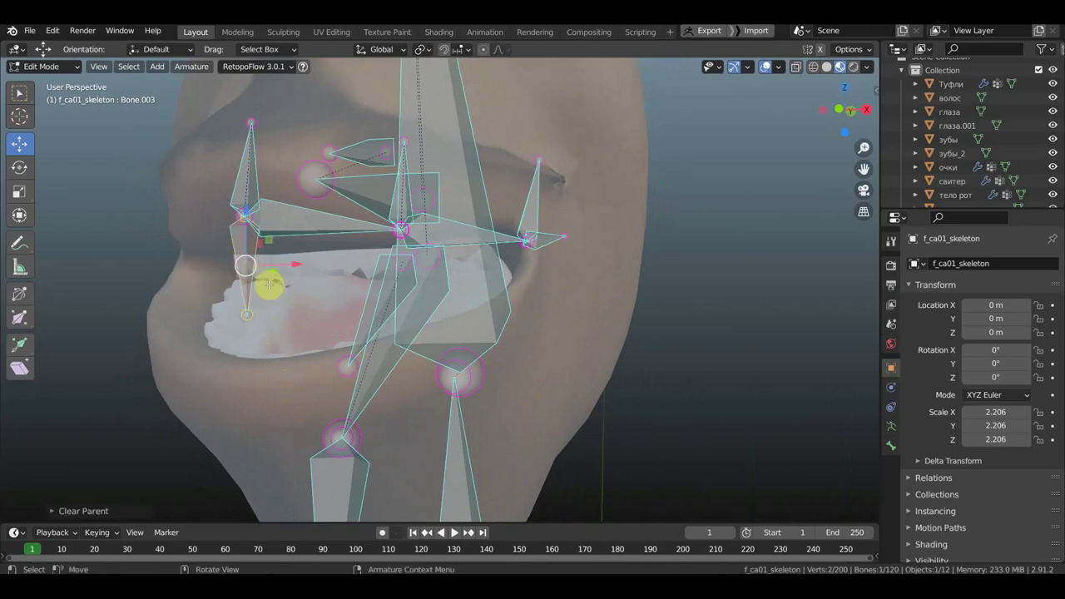
Step: Move the detached Bone.003 down to sit below the lower lip
{"action": "key", "text": "g"}
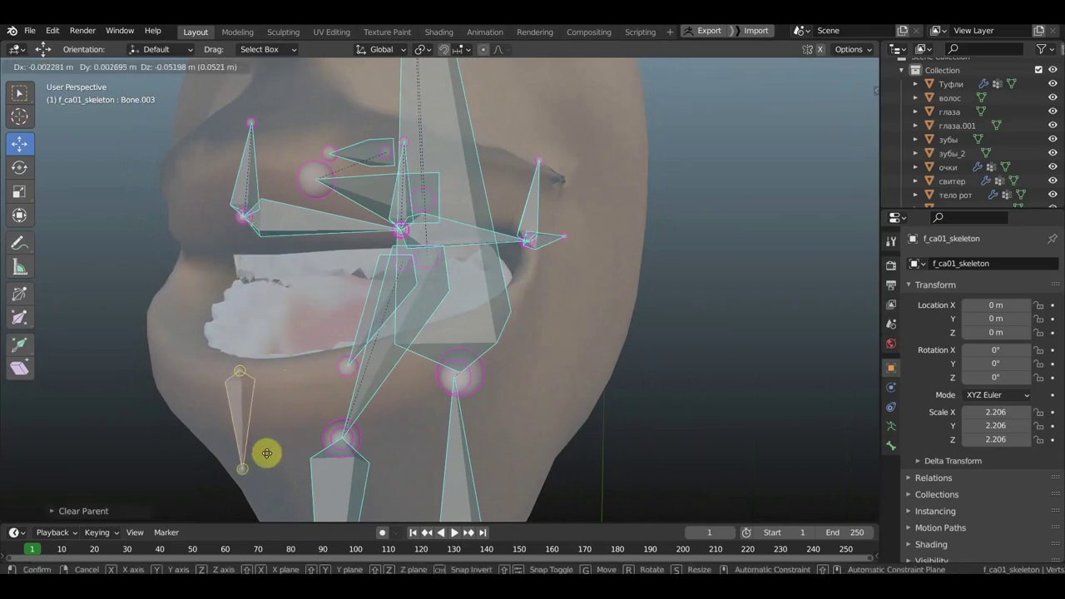
{"action": "left_click", "coordinate": [267, 452]}
{"action": "mouse_move", "coordinate": [268, 452]}
{"action": "middle_mouse_down"}
{"action": "mouse_move", "coordinate": [197, 452]}
{"action": "mouse_move", "coordinate": [233, 444]}
{"action": "middle_mouse_up"}
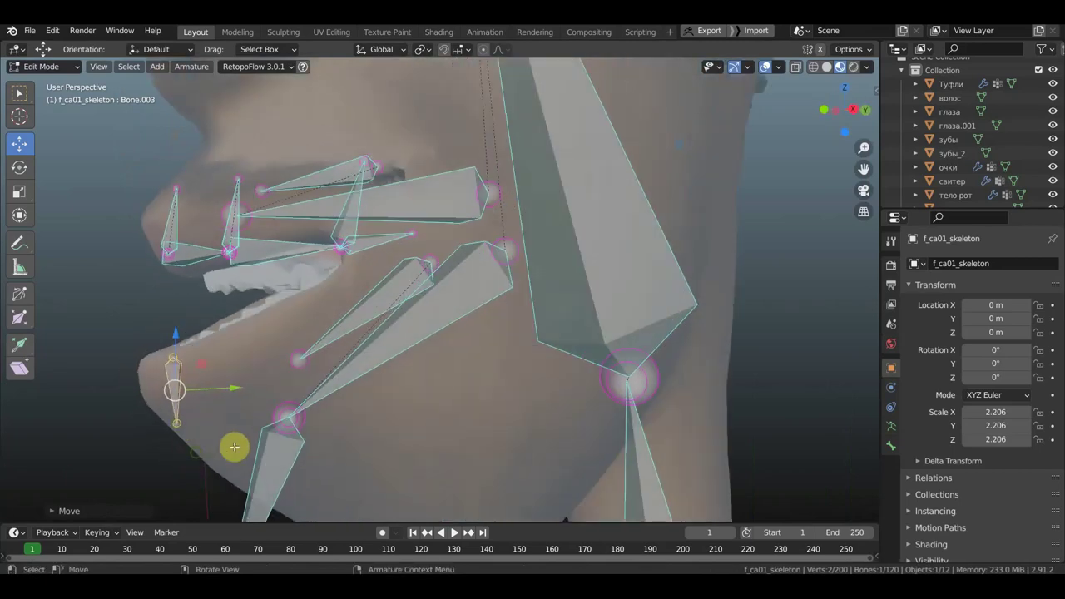
{"action": "left_click", "coordinate": [316, 374]}
{"action": "key", "text": "g"}
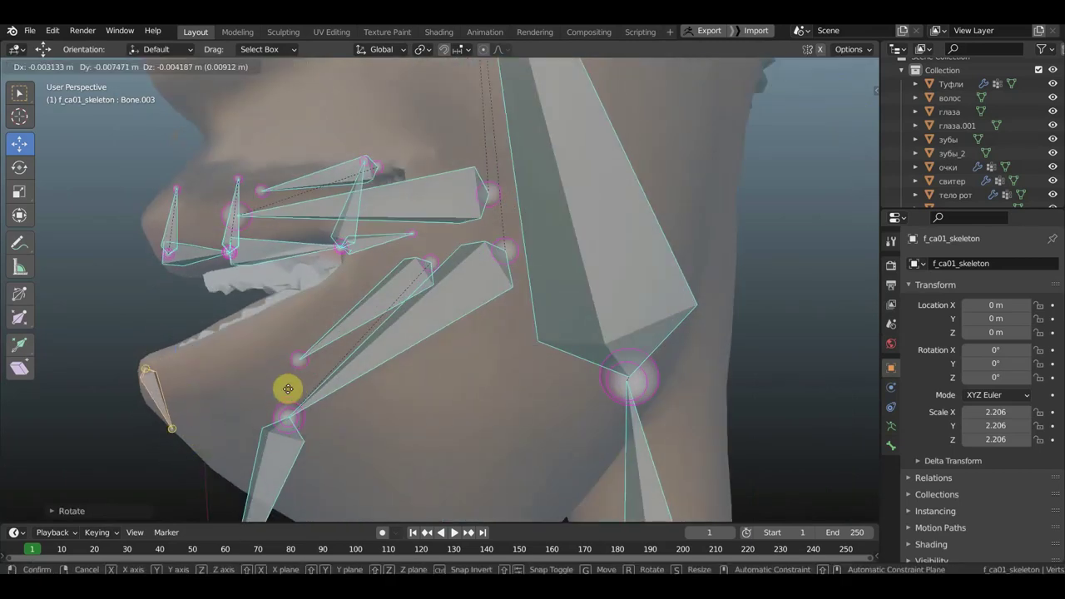
{"action": "left_click", "coordinate": [288, 388]}
{"action": "middle_click_drag", "start_coordinate": [369, 400], "coordinate": [421, 400]}
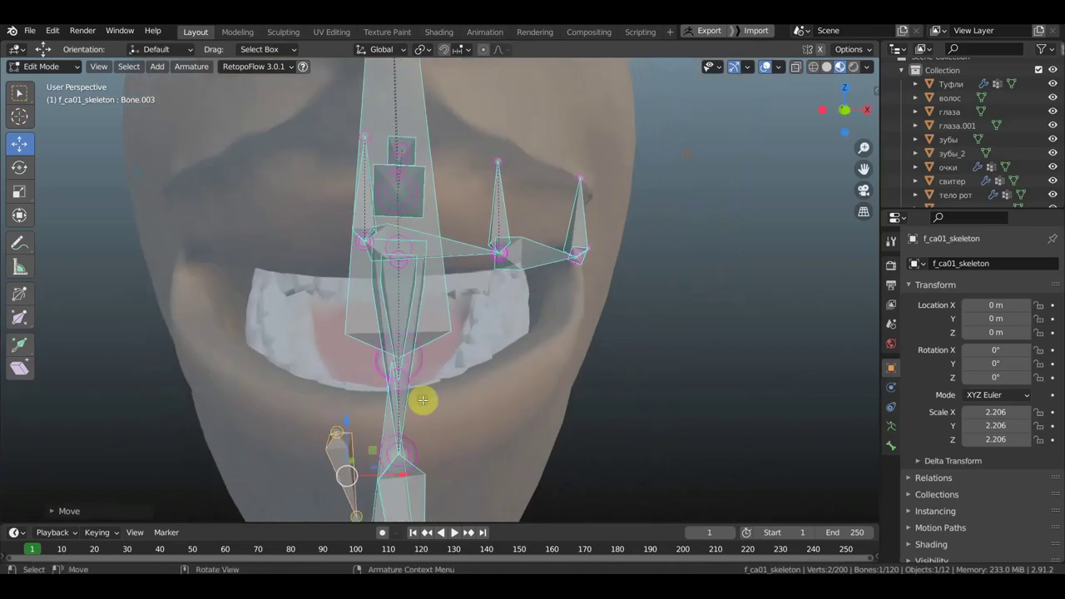
Step: In front orthographic view, tilt Bone.003 about 7.93° and centre it below the lip
{"action": "key", "text": "KP_1"}
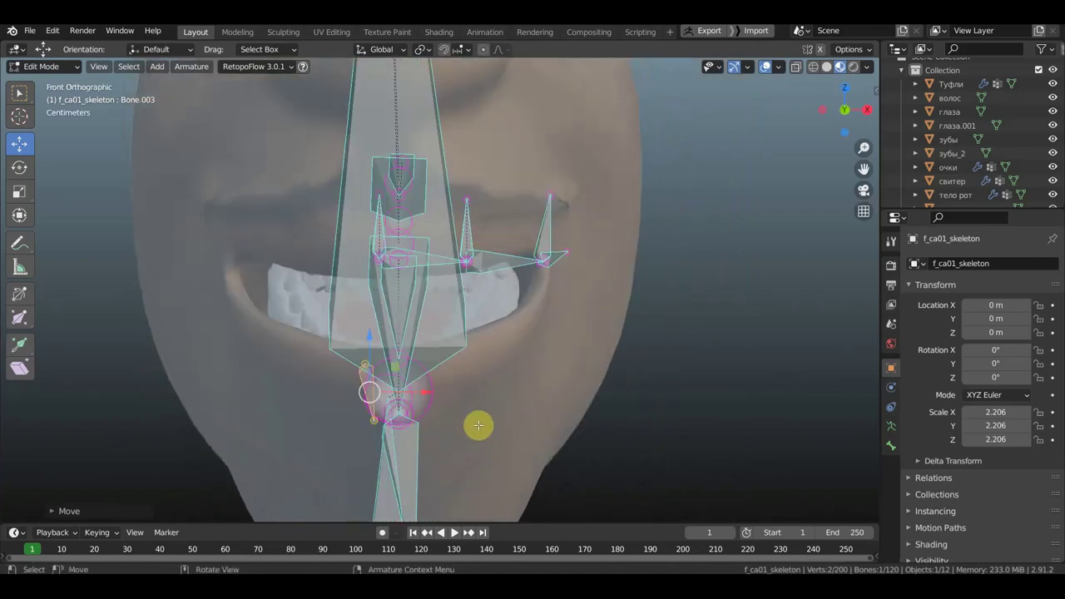
{"action": "key", "text": "r"}
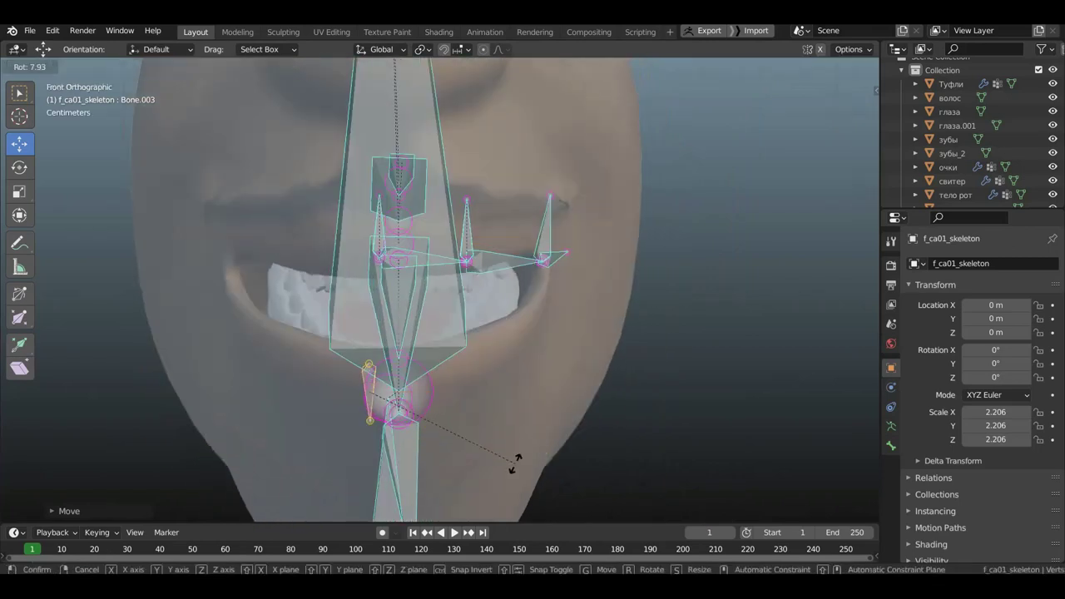
{"action": "left_click", "coordinate": [515, 463]}
{"action": "key", "text": "g"}
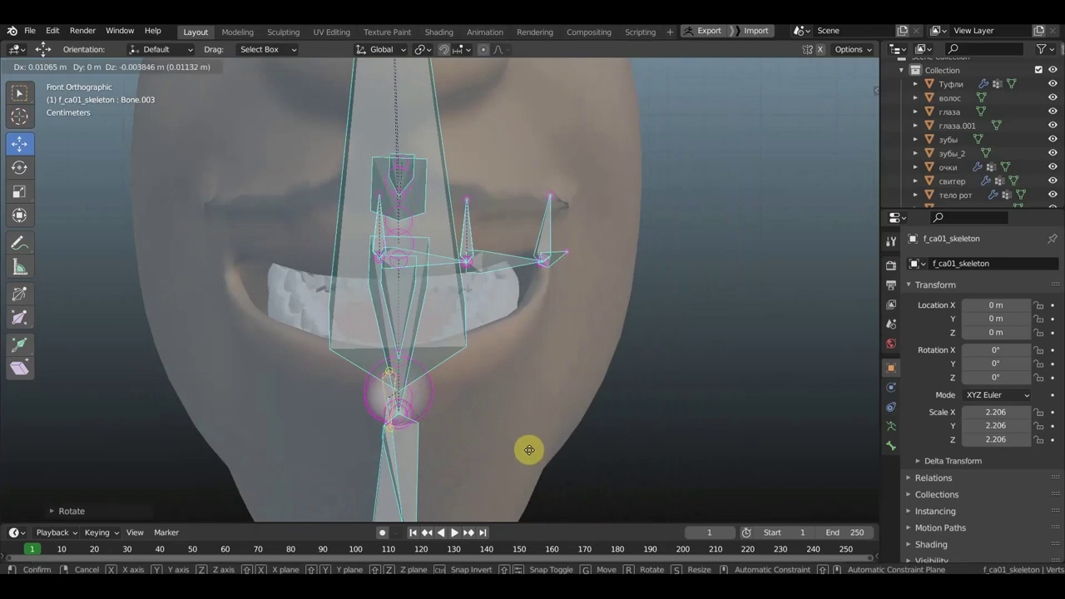
{"action": "left_click", "coordinate": [528, 450]}
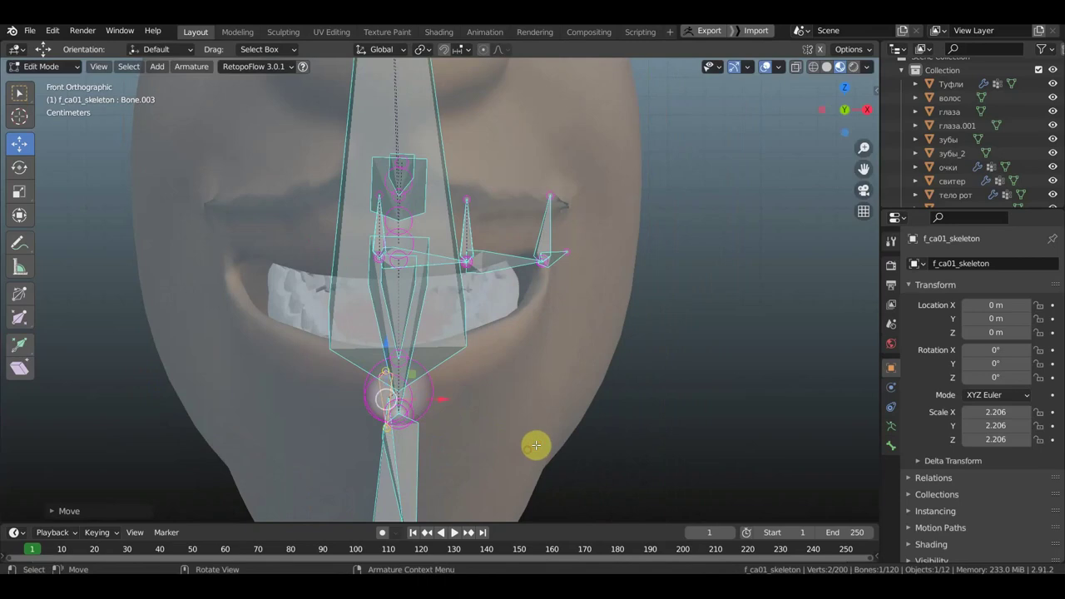
{"action": "middle_click_drag", "start_coordinate": [483, 412], "coordinate": [447, 412]}
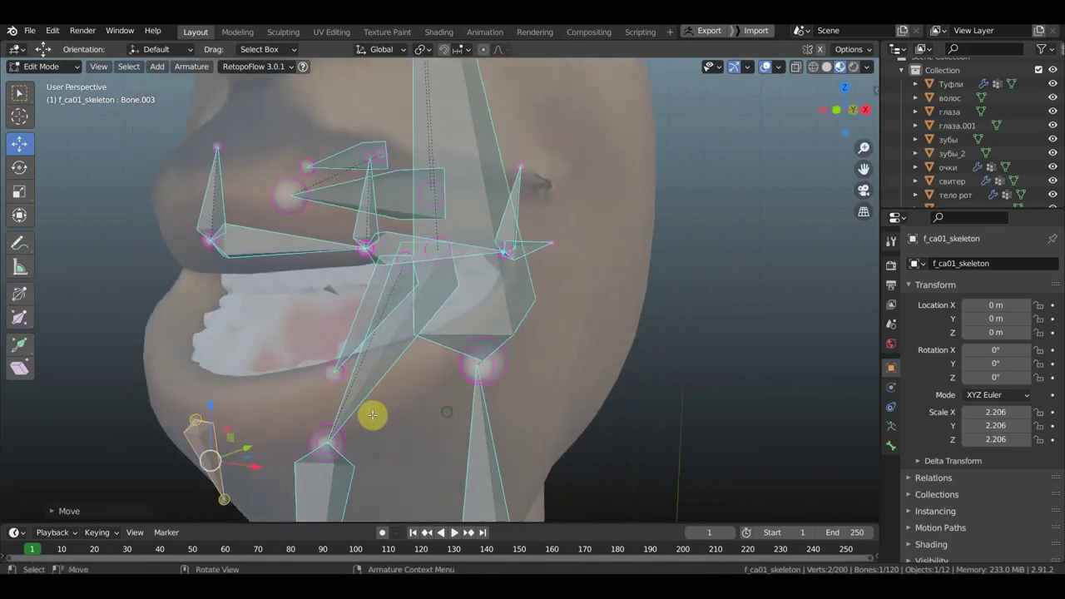
Step: Duplicate the lower-lip bone below the lip and nudge upper-lip joint head.007
{"action": "key", "text": "shift+d"}
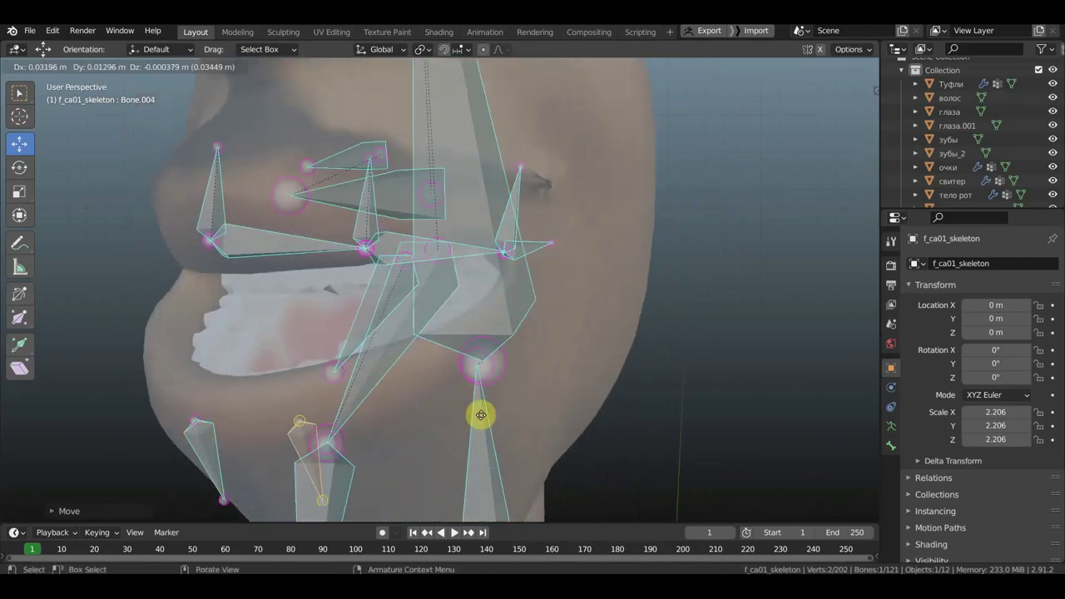
{"action": "left_click", "coordinate": [483, 403]}
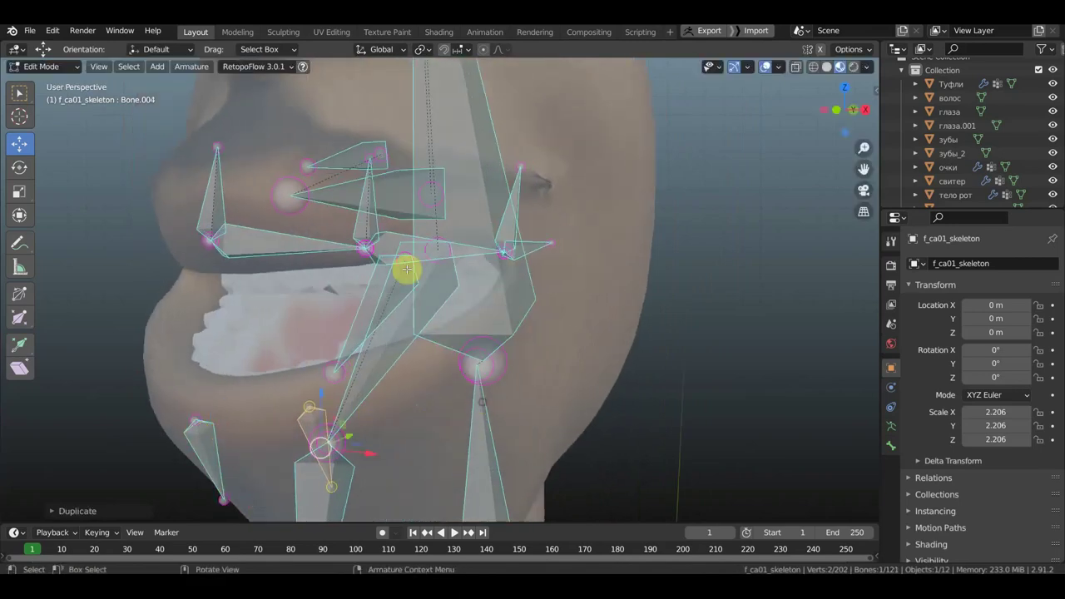
{"action": "left_click", "coordinate": [376, 206]}
{"action": "mouse_move", "coordinate": [487, 280]}
{"action": "middle_mouse_down"}
{"action": "mouse_move", "coordinate": [644, 367]}
{"action": "mouse_move", "coordinate": [683, 419]}
{"action": "middle_mouse_up"}
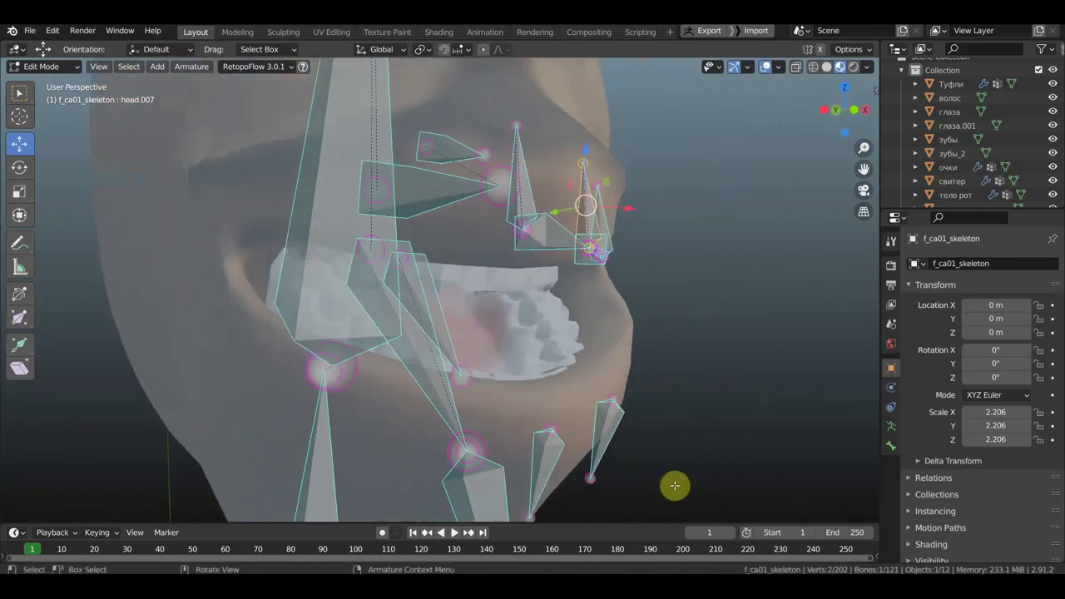
{"action": "key", "text": "g"}
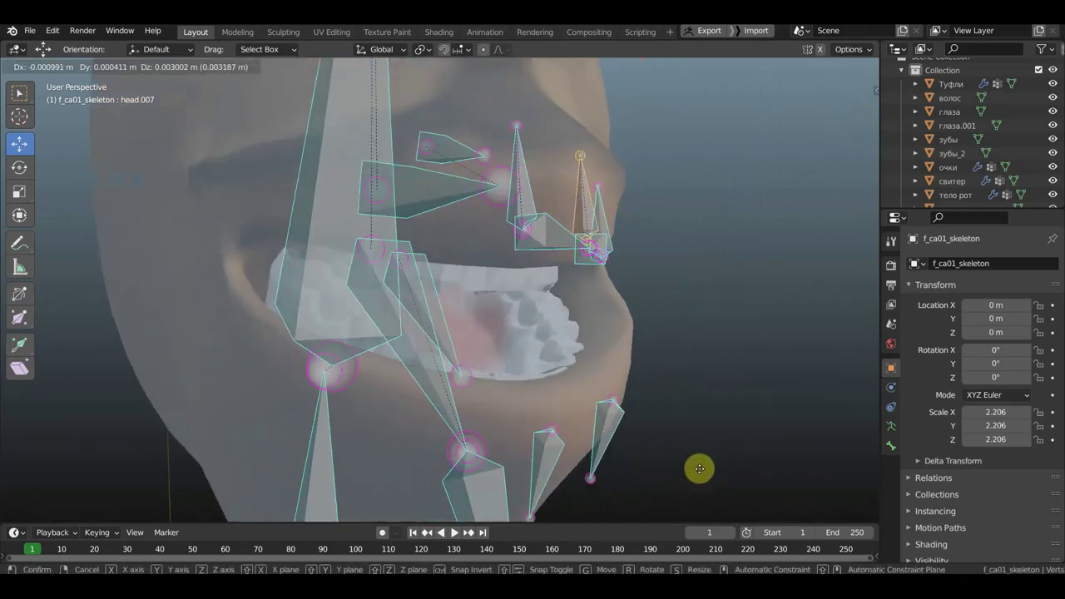
{"action": "left_click", "coordinate": [697, 475]}
Step: Reposition Bone.004 on the chin
{"action": "left_click", "coordinate": [620, 431]}
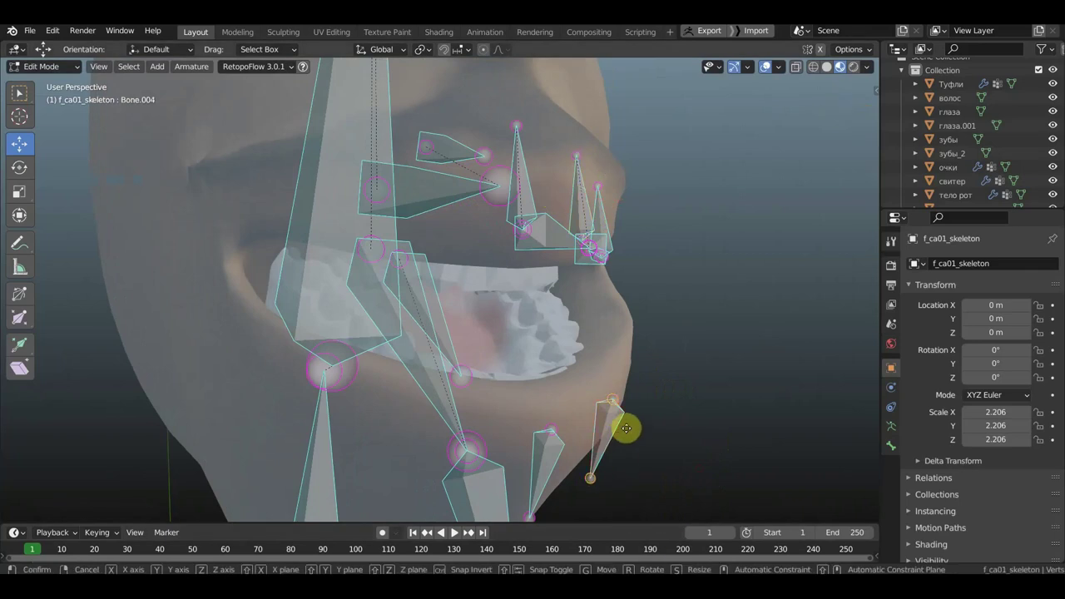
{"action": "key", "text": "g"}
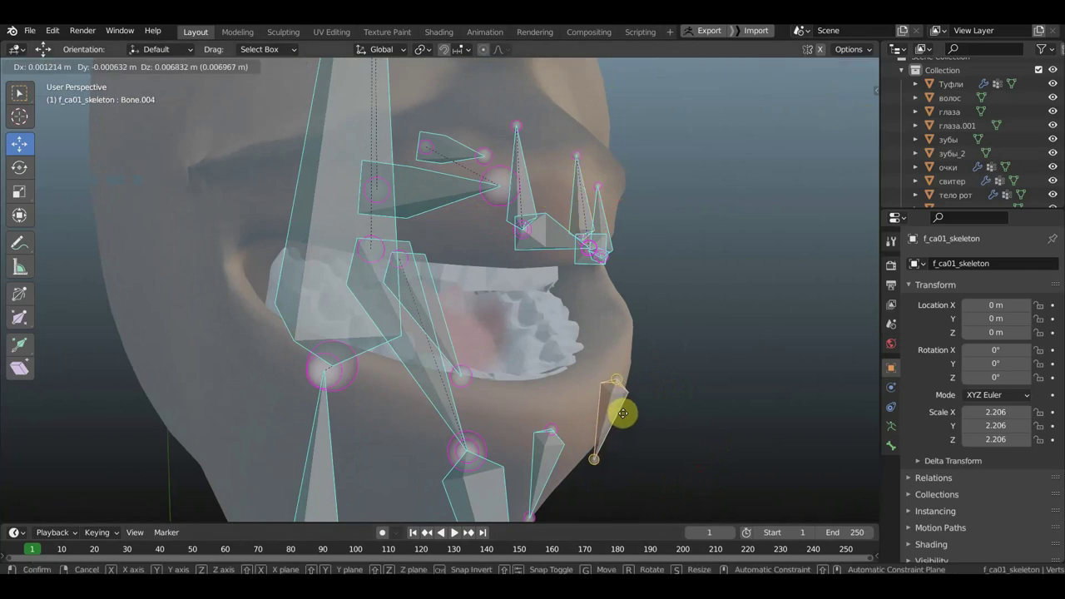
{"action": "left_click", "coordinate": [628, 414]}
{"action": "middle_click_drag", "start_coordinate": [635, 416], "coordinate": [556, 417]}
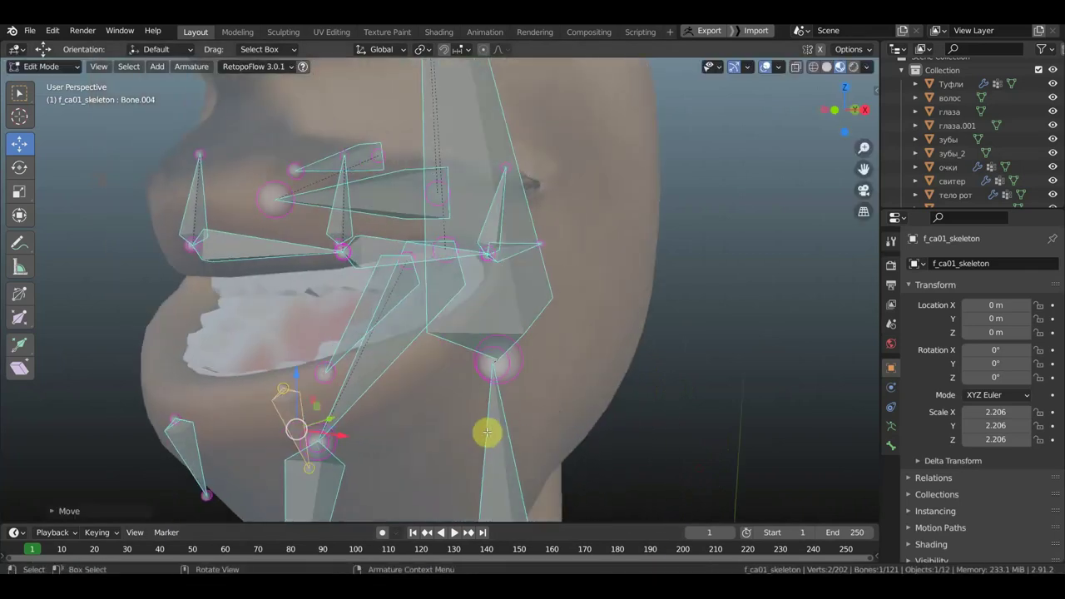
Step: Duplicate Bone.004 into Bone.005 and move it about 0.044 m toward the side of the lower lip
{"action": "key", "text": "shift+d"}
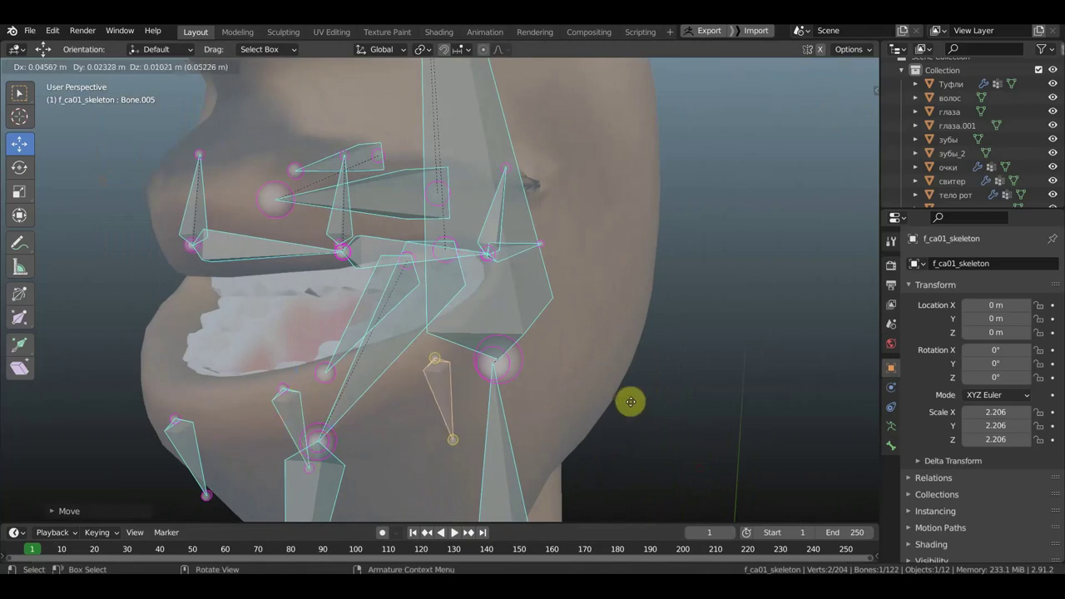
{"action": "left_click", "coordinate": [625, 406]}
{"action": "mouse_move", "coordinate": [630, 409]}
{"action": "middle_mouse_down"}
{"action": "mouse_move", "coordinate": [706, 416]}
{"action": "mouse_move", "coordinate": [564, 407]}
{"action": "middle_mouse_up"}
{"action": "key", "text": "g"}
{"action": "left_click", "coordinate": [674, 405]}
{"action": "middle_click_drag", "start_coordinate": [450, 401], "coordinate": [416, 404]}
{"action": "key", "text": "g"}
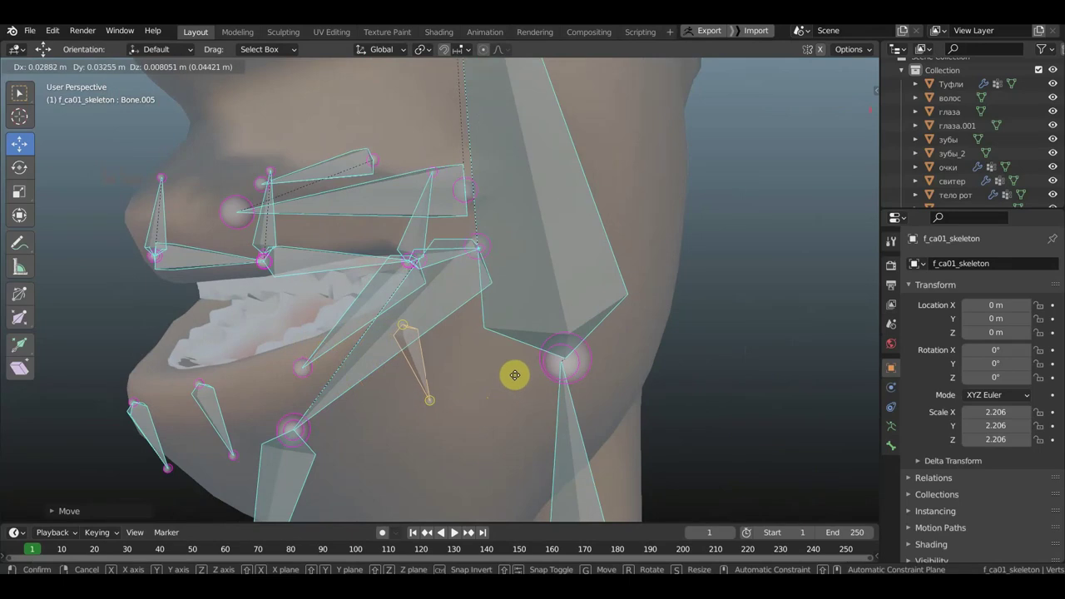
{"action": "left_click", "coordinate": [505, 374]}
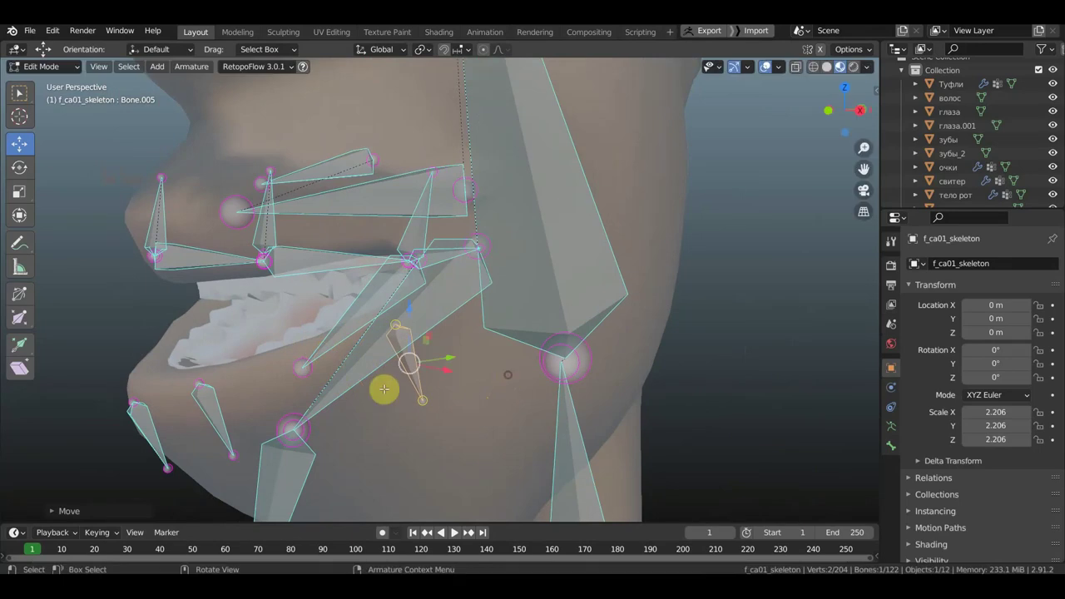
Step: Reposition Bone.004 along the lower lip by the chin
{"action": "left_click", "coordinate": [213, 407]}
{"action": "key", "text": "g"}
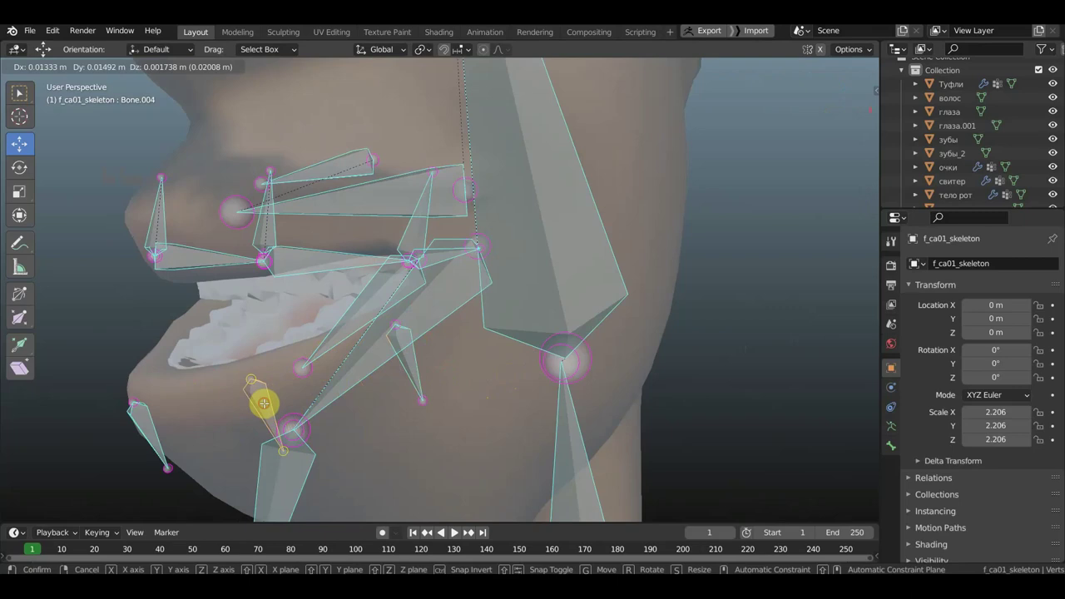
{"action": "left_click", "coordinate": [264, 403]}
{"action": "middle_click_drag", "start_coordinate": [356, 404], "coordinate": [454, 452]}
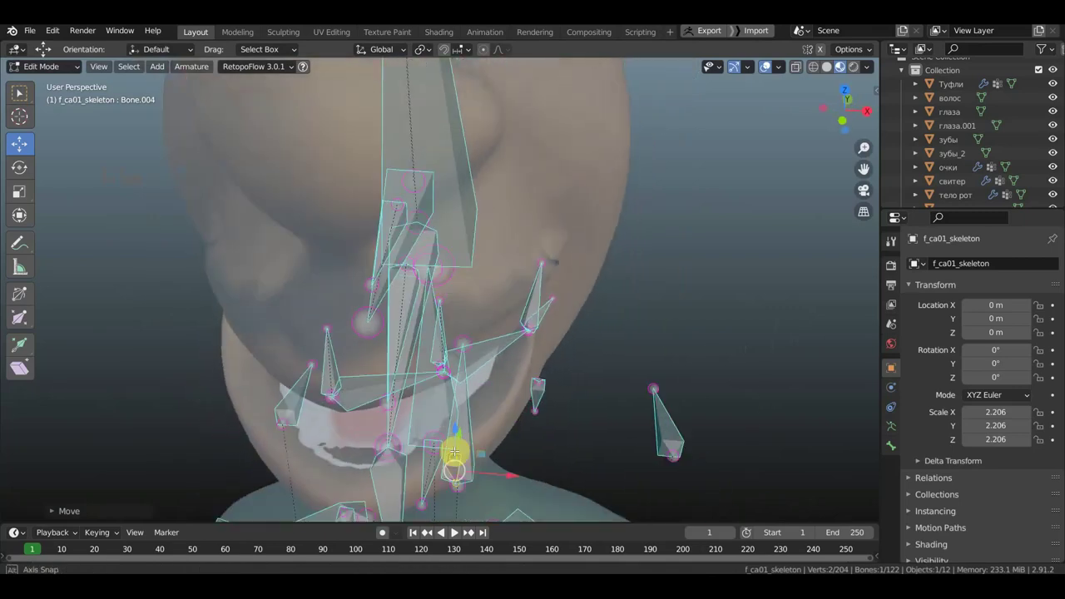
Step: Move the small lip bone on the far side to follow the lower lip
{"action": "left_click", "coordinate": [529, 378]}
{"action": "key", "text": "g"}
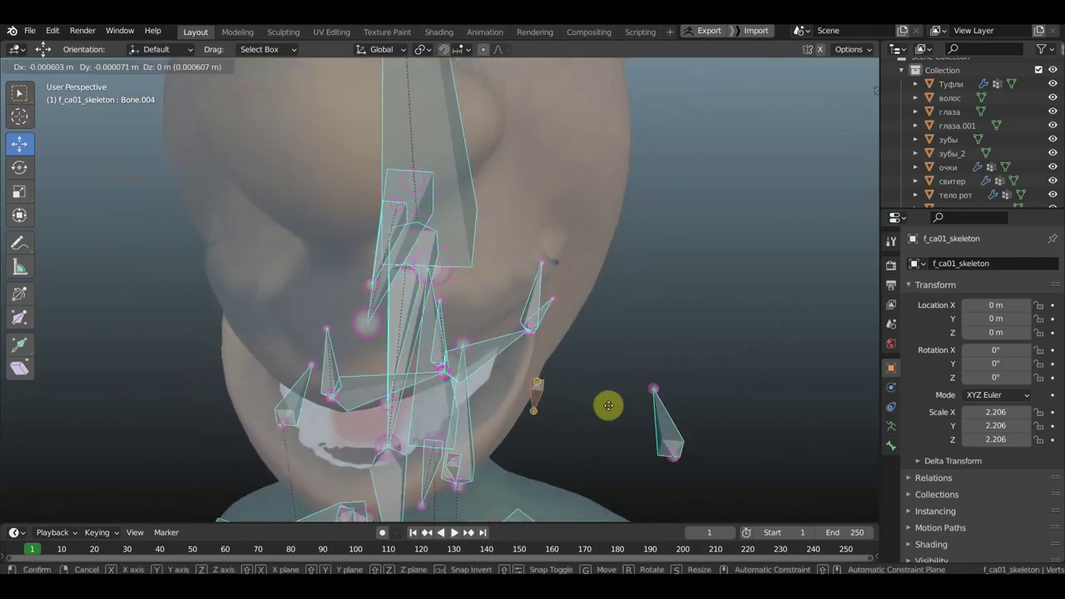
{"action": "left_click", "coordinate": [591, 400]}
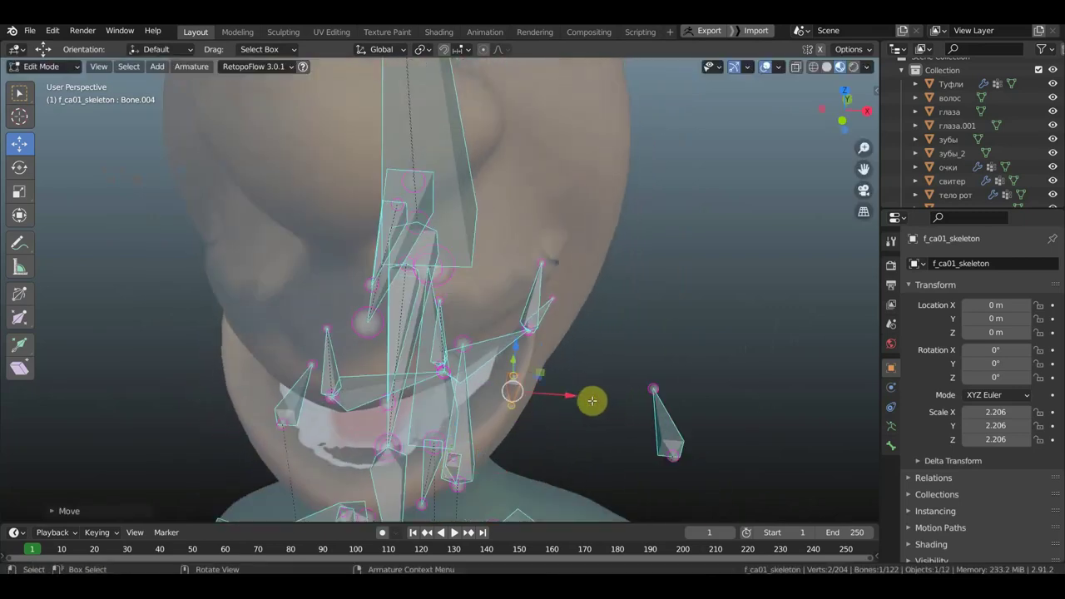
{"action": "mouse_move", "coordinate": [592, 400]}
{"action": "middle_mouse_down"}
{"action": "mouse_move", "coordinate": [613, 333]}
{"action": "mouse_move", "coordinate": [658, 340]}
{"action": "middle_mouse_up"}
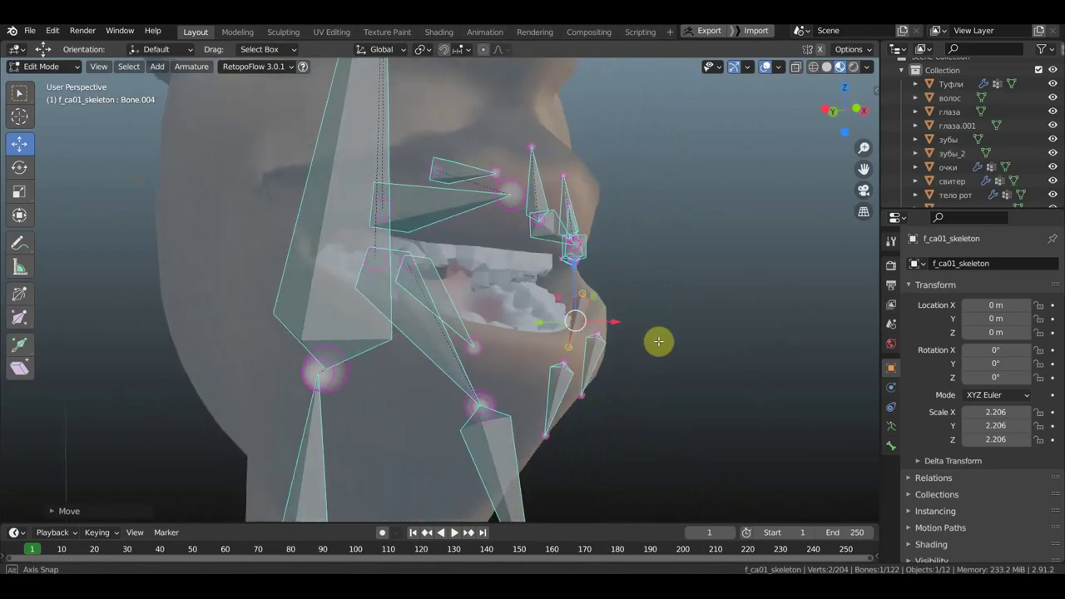
{"action": "mouse_move", "coordinate": [644, 383]}
{"action": "middle_mouse_down"}
{"action": "mouse_move", "coordinate": [675, 383]}
{"action": "mouse_move", "coordinate": [635, 445]}
{"action": "middle_mouse_up"}
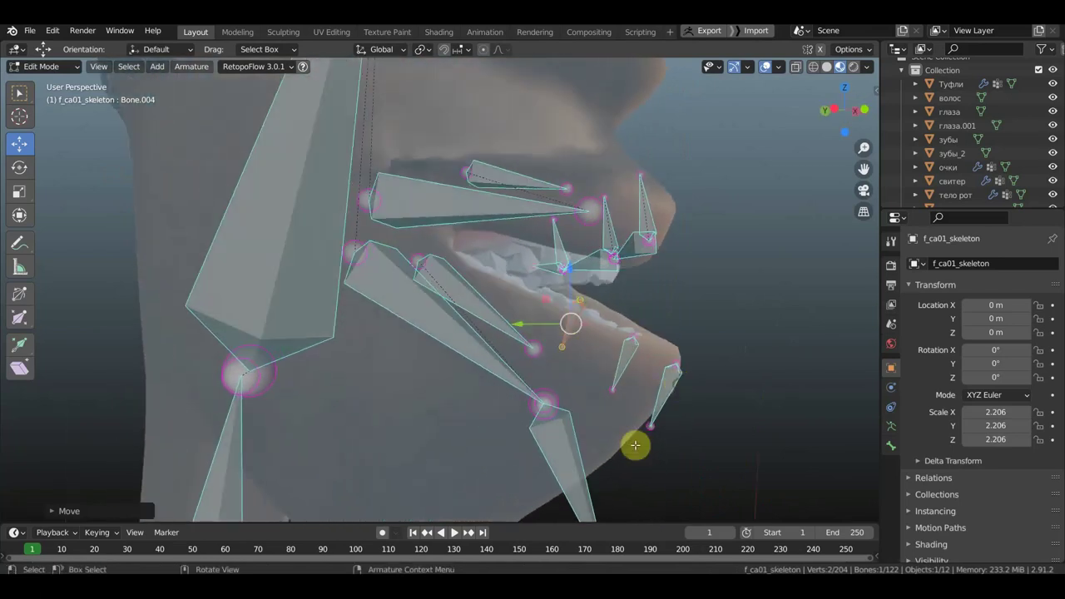
Step: Nudge Bone.003 about 0.002 m under the lower lip
{"action": "left_click", "coordinate": [683, 410]}
{"action": "key", "text": "g"}
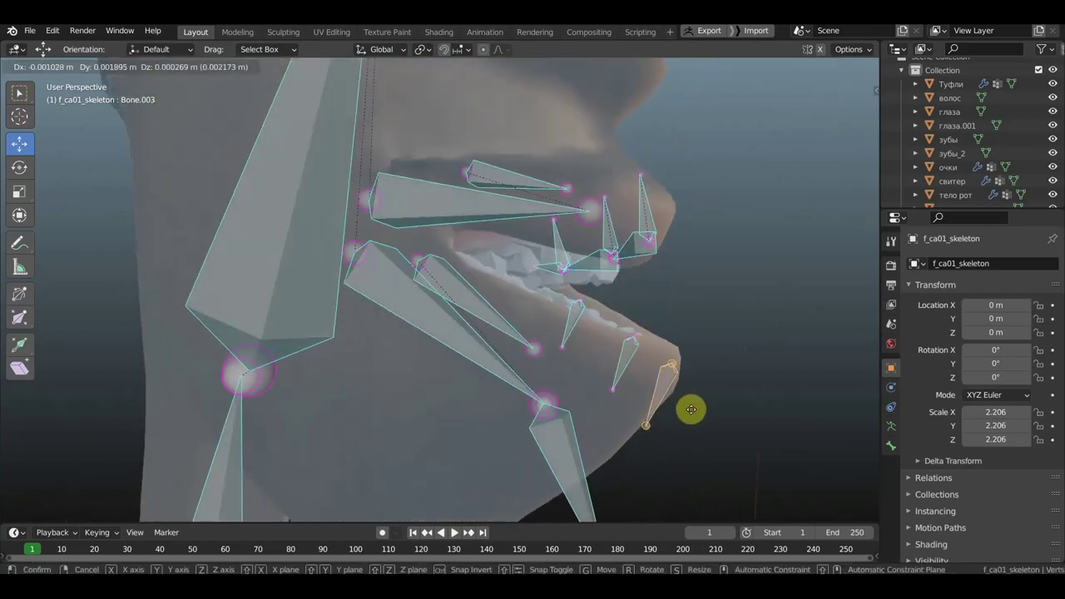
{"action": "left_click", "coordinate": [692, 408]}
{"action": "middle_click_drag", "start_coordinate": [689, 408], "coordinate": [459, 430]}
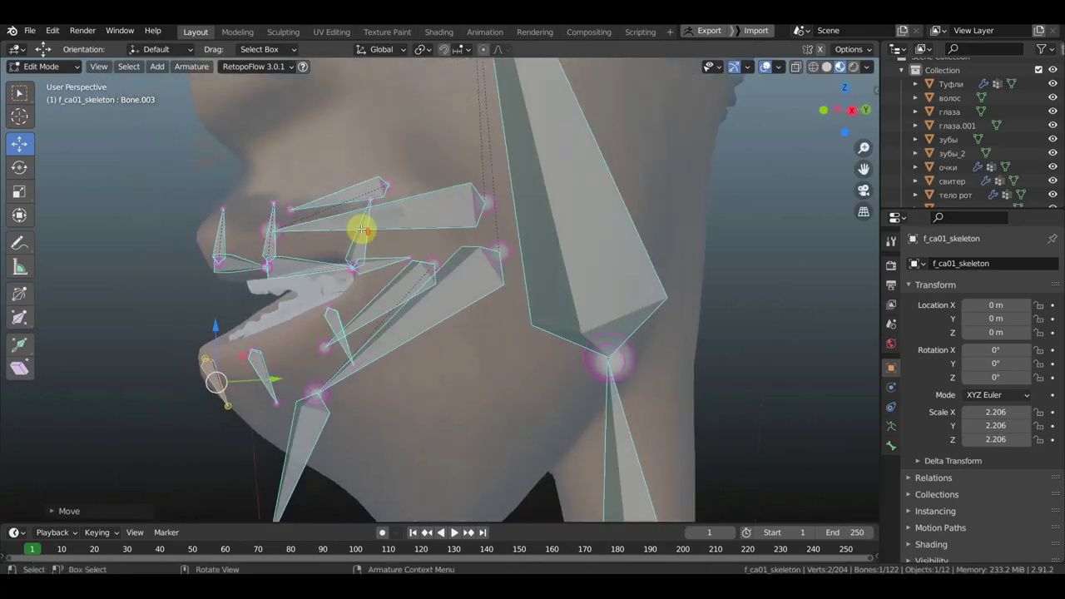
{"action": "scroll", "coordinate": [333, 239], "scroll_direction": "up", "scroll_amount": 2}
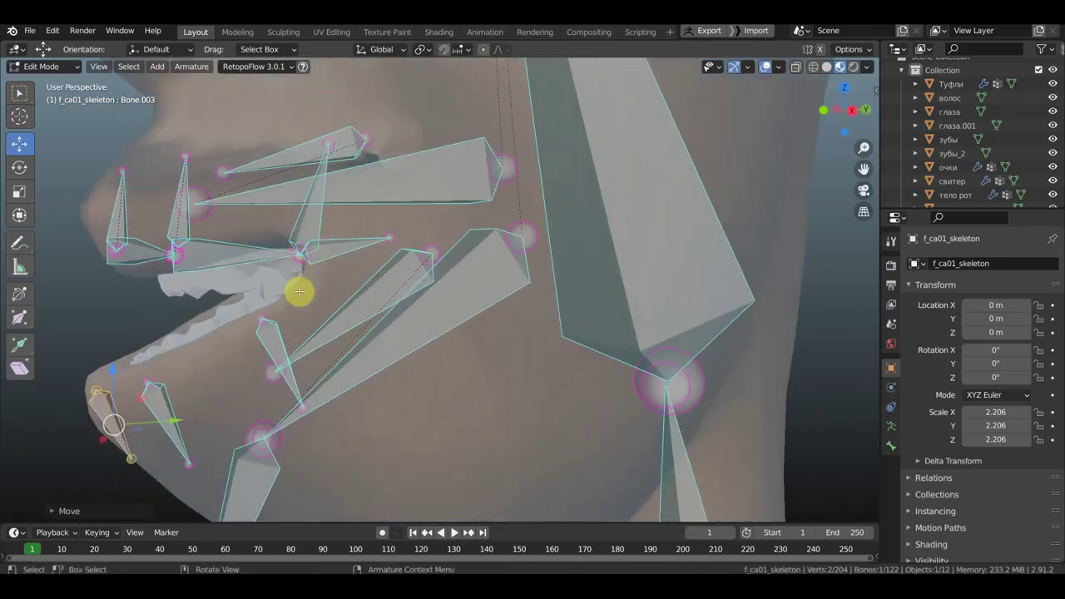
{"action": "left_click", "coordinate": [301, 255]}
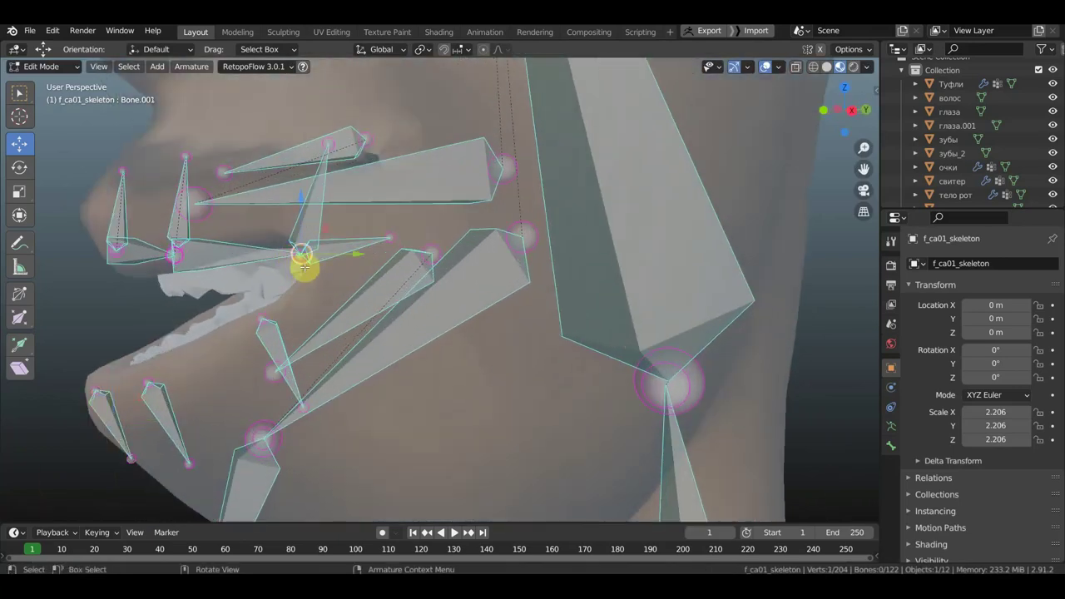
Step: Extrude new Bone.008 from the chin joint of Bone.004 along the lower lip
{"action": "left_click", "coordinate": [262, 320]}
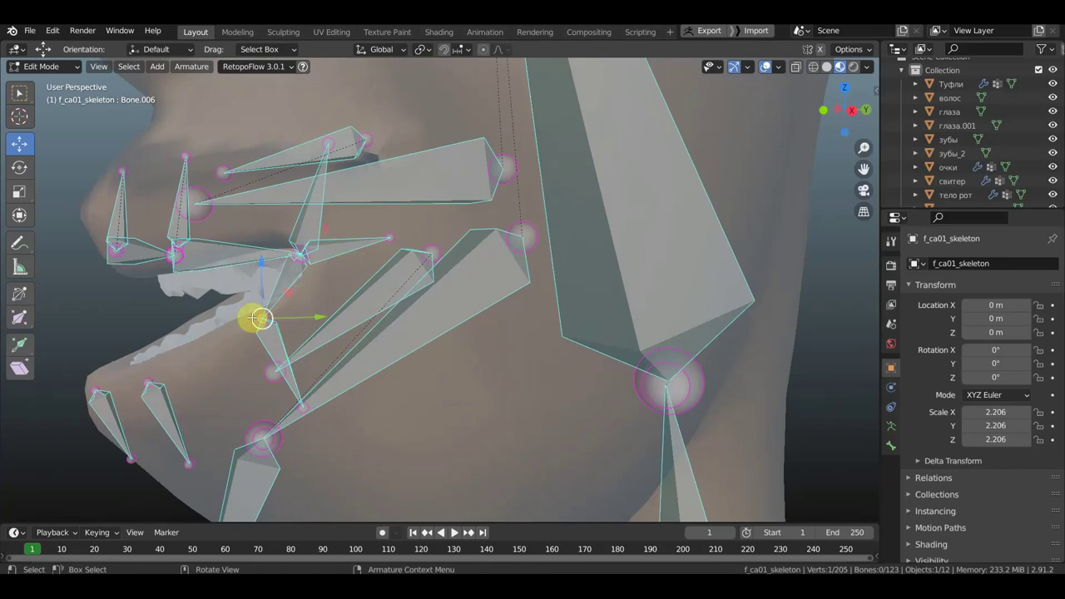
{"action": "middle_click_drag", "start_coordinate": [255, 317], "coordinate": [437, 293]}
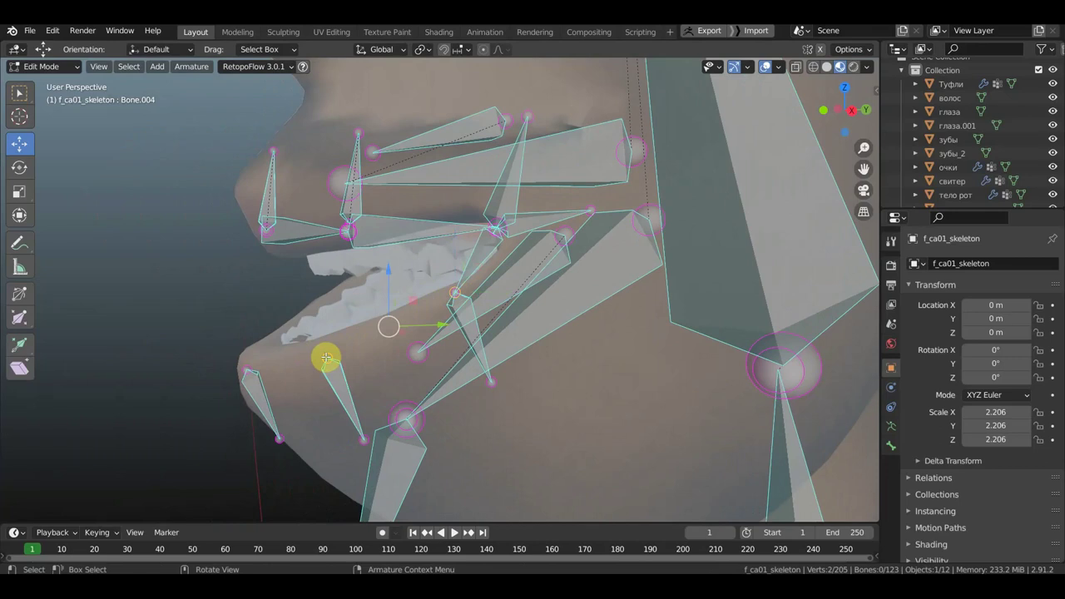
{"action": "right_click", "coordinate": [326, 357], "text": "ctrl"}
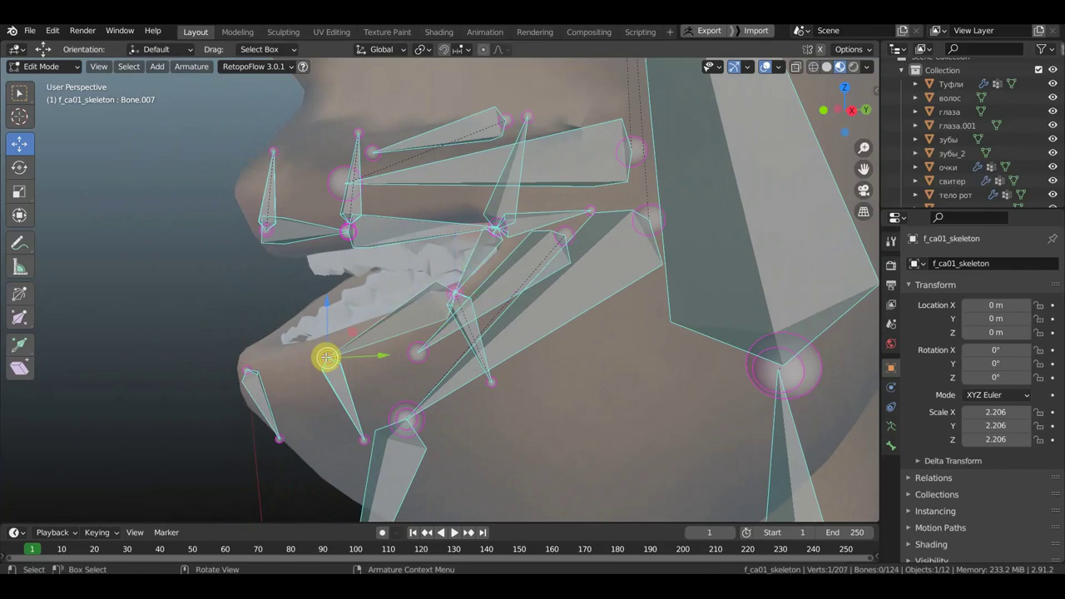
{"action": "middle_click_drag", "start_coordinate": [308, 363], "coordinate": [404, 361]}
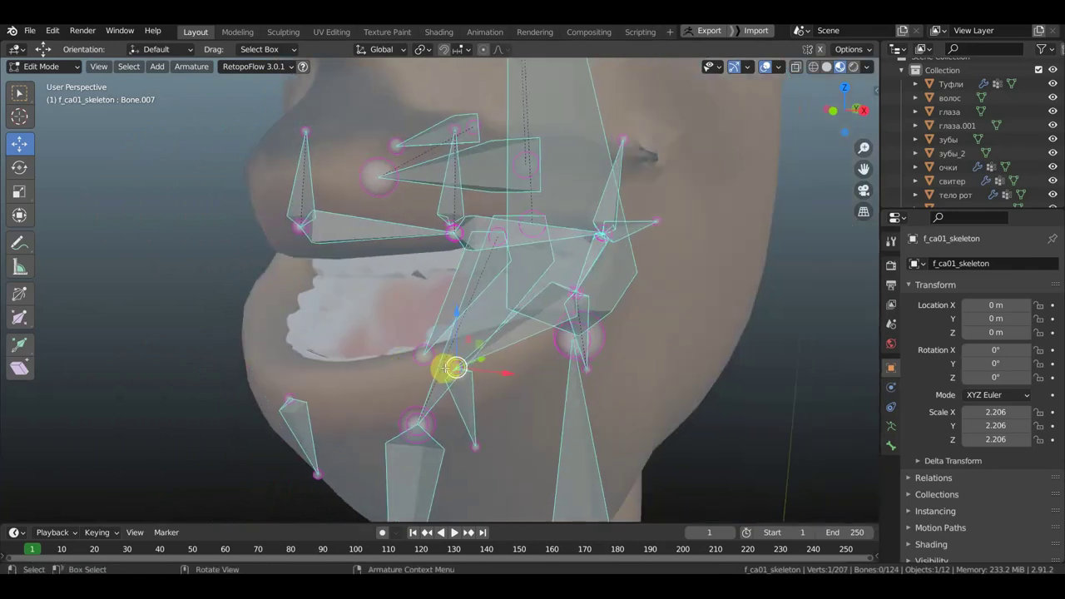
{"action": "left_click", "coordinate": [287, 402], "text": "shift"}
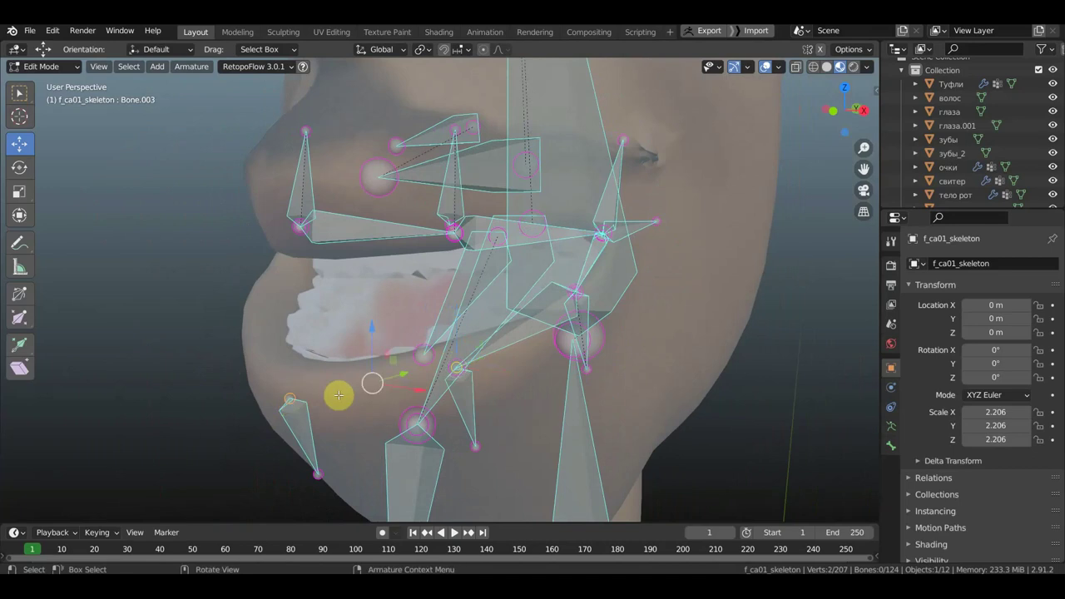
{"action": "key", "text": "e"}
{"action": "mouse_move", "coordinate": [372, 395]}
{"action": "middle_mouse_down"}
{"action": "mouse_move", "coordinate": [274, 411]}
{"action": "mouse_move", "coordinate": [287, 403]}
{"action": "middle_mouse_up"}
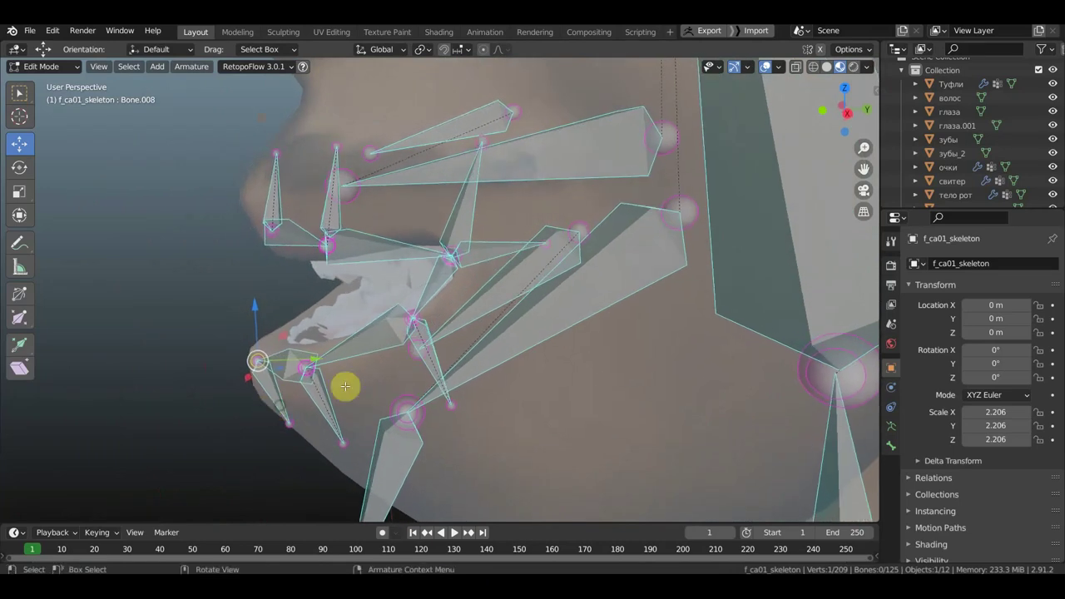
Step: Shift joint head.008 about 0.012 m toward the mouth corner and raise the bone's free end above the upper lip
{"action": "left_click", "coordinate": [451, 231]}
{"action": "key", "text": "g"}
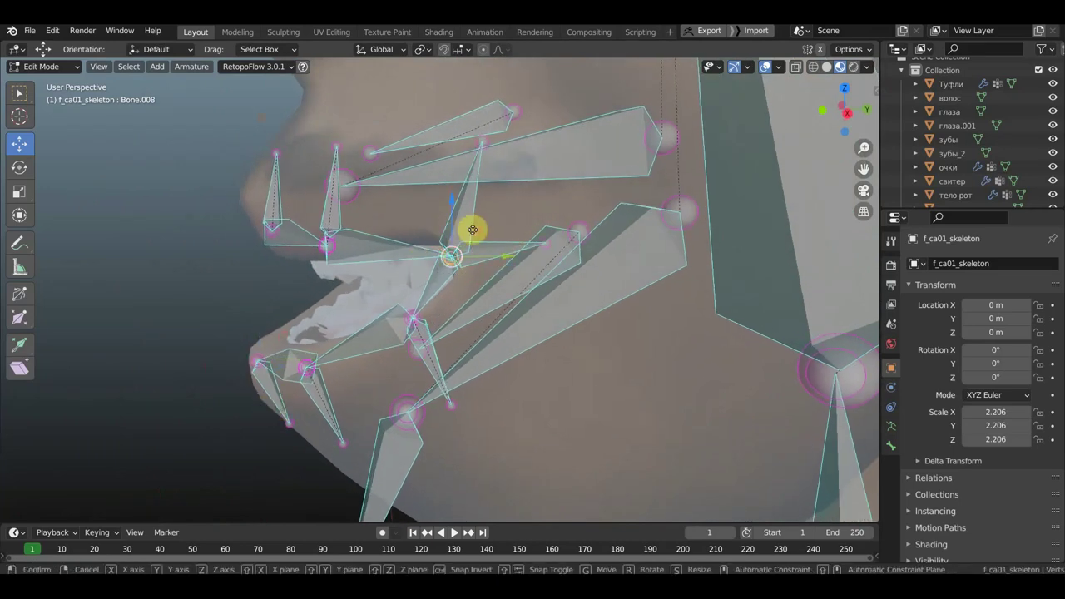
{"action": "left_click", "coordinate": [474, 224]}
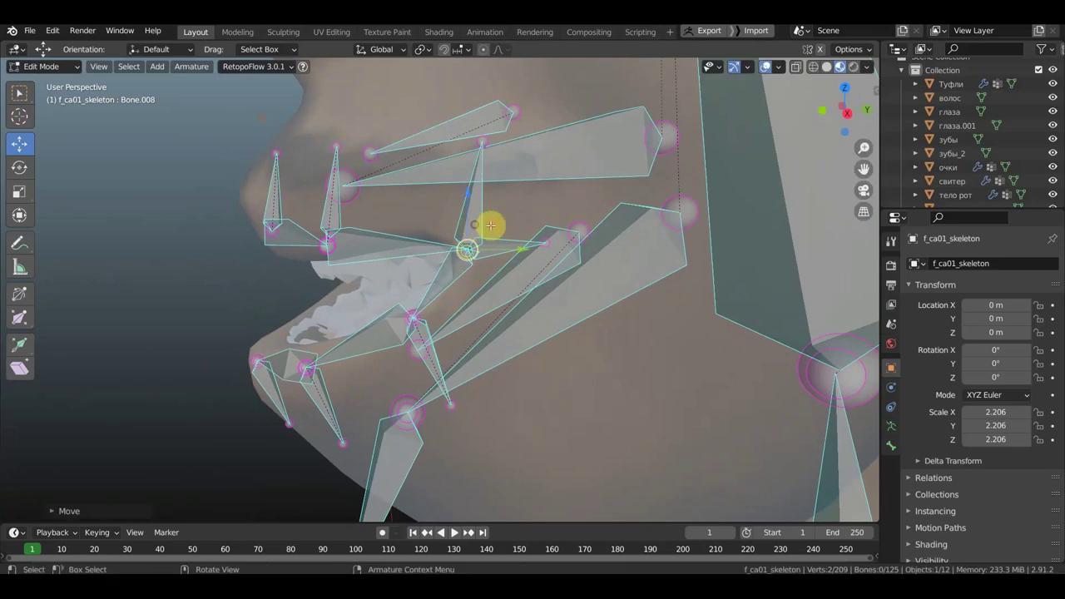
{"action": "mouse_move", "coordinate": [510, 239]}
{"action": "middle_mouse_down"}
{"action": "mouse_move", "coordinate": [530, 231]}
{"action": "mouse_move", "coordinate": [523, 236]}
{"action": "middle_mouse_up"}
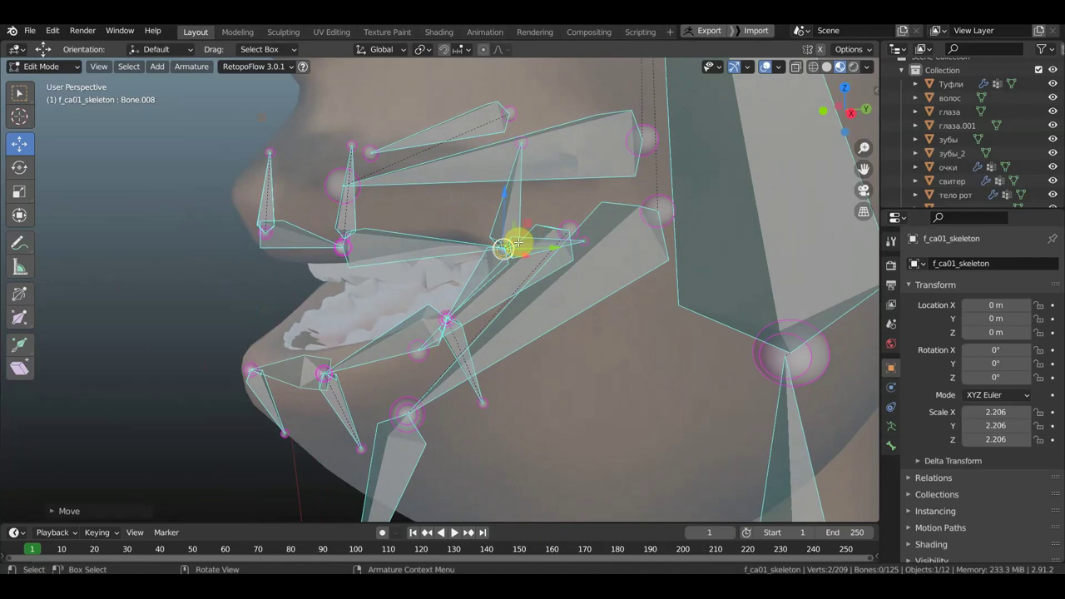
{"action": "left_click", "coordinate": [513, 223]}
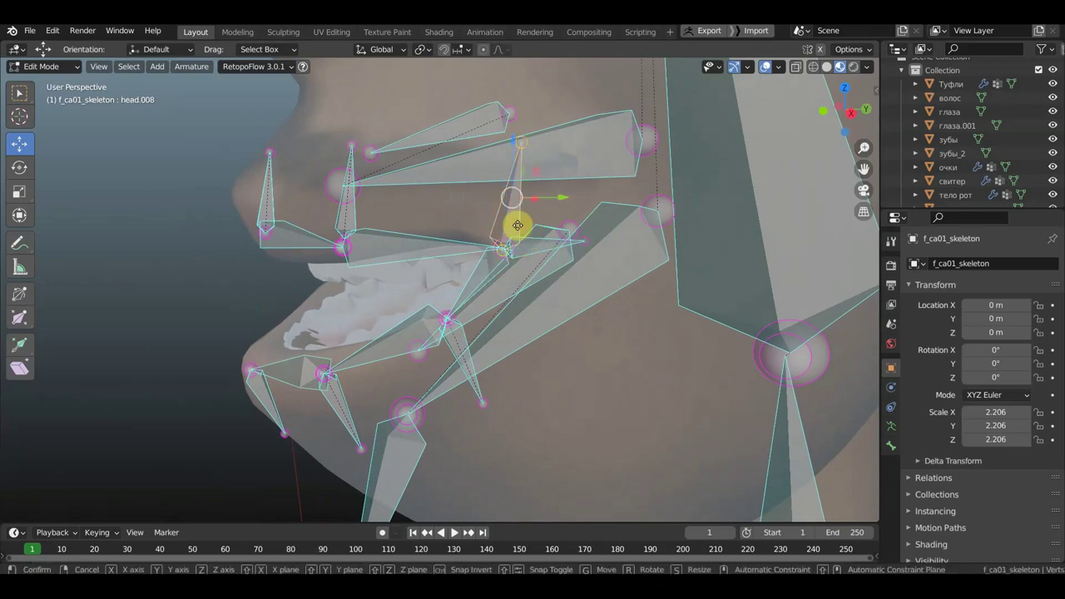
{"action": "left_click_drag", "start_coordinate": [514, 224], "coordinate": [480, 221]}
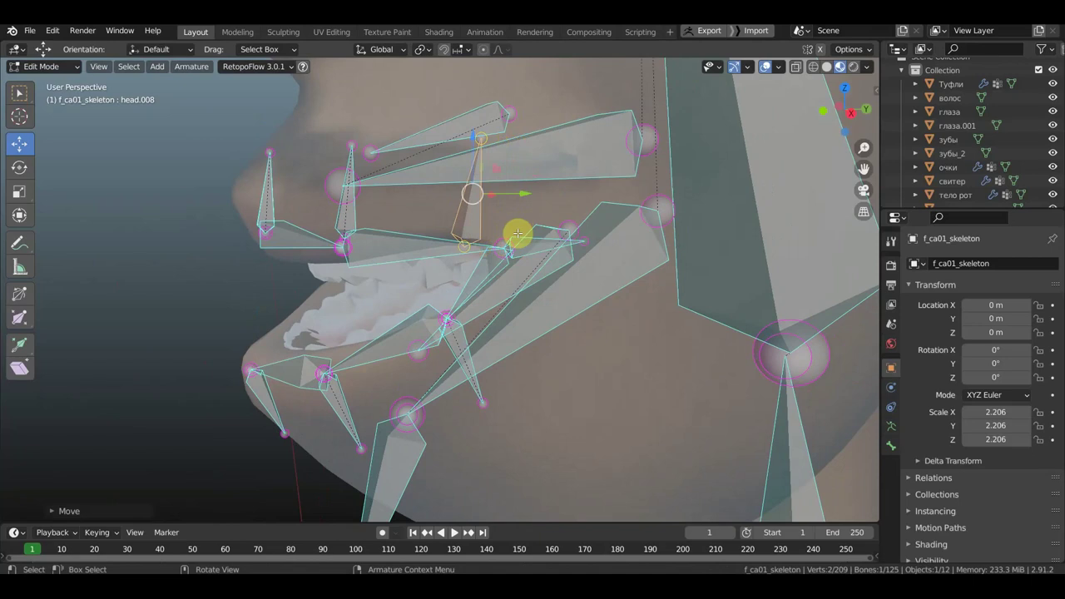
Step: Delete the upright bone above the upper lip and box-select the mouth-corner lip joint
{"action": "key", "text": "x"}
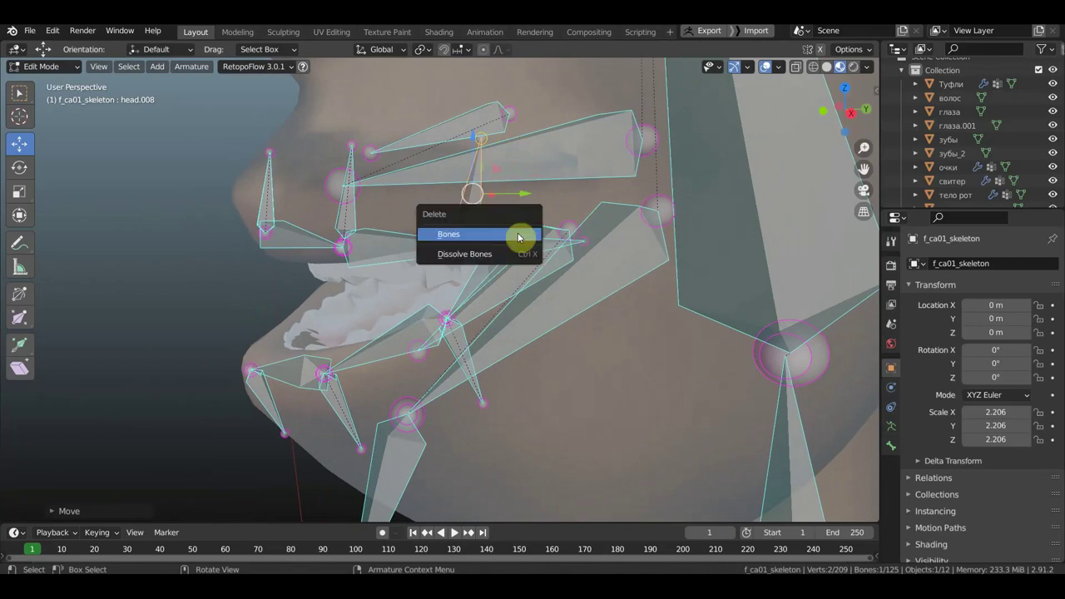
{"action": "left_click", "coordinate": [520, 237]}
{"action": "mouse_move", "coordinate": [526, 234]}
{"action": "middle_mouse_down"}
{"action": "mouse_move", "coordinate": [545, 245]}
{"action": "mouse_move", "coordinate": [540, 280]}
{"action": "mouse_move", "coordinate": [512, 280]}
{"action": "mouse_move", "coordinate": [519, 215]}
{"action": "middle_mouse_up"}
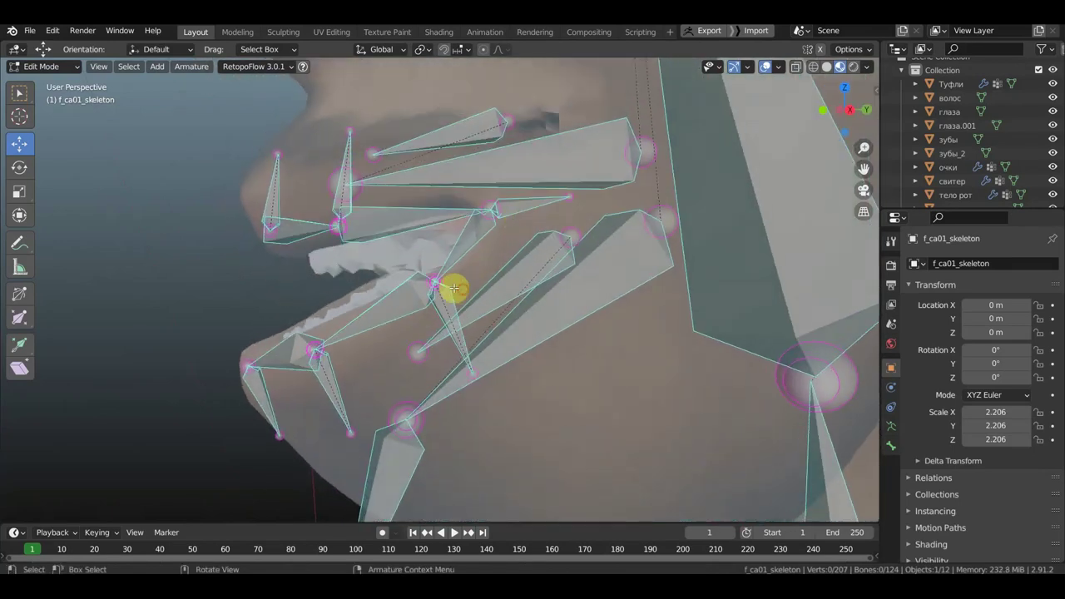
{"action": "mouse_move", "coordinate": [462, 290]}
{"action": "left_mouse_down"}
{"action": "mouse_move", "coordinate": [419, 273]}
{"action": "mouse_move", "coordinate": [471, 266]}
{"action": "mouse_move", "coordinate": [452, 274]}
{"action": "left_mouse_up"}
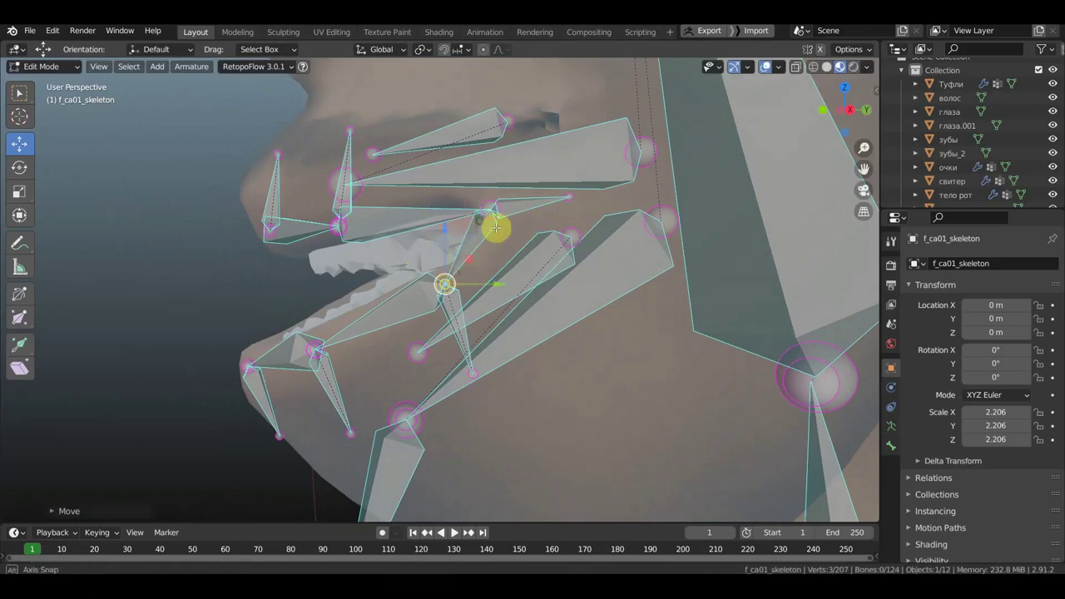
{"action": "mouse_move", "coordinate": [495, 227]}
{"action": "middle_mouse_down"}
{"action": "mouse_move", "coordinate": [537, 231]}
{"action": "mouse_move", "coordinate": [487, 235]}
{"action": "middle_mouse_up"}
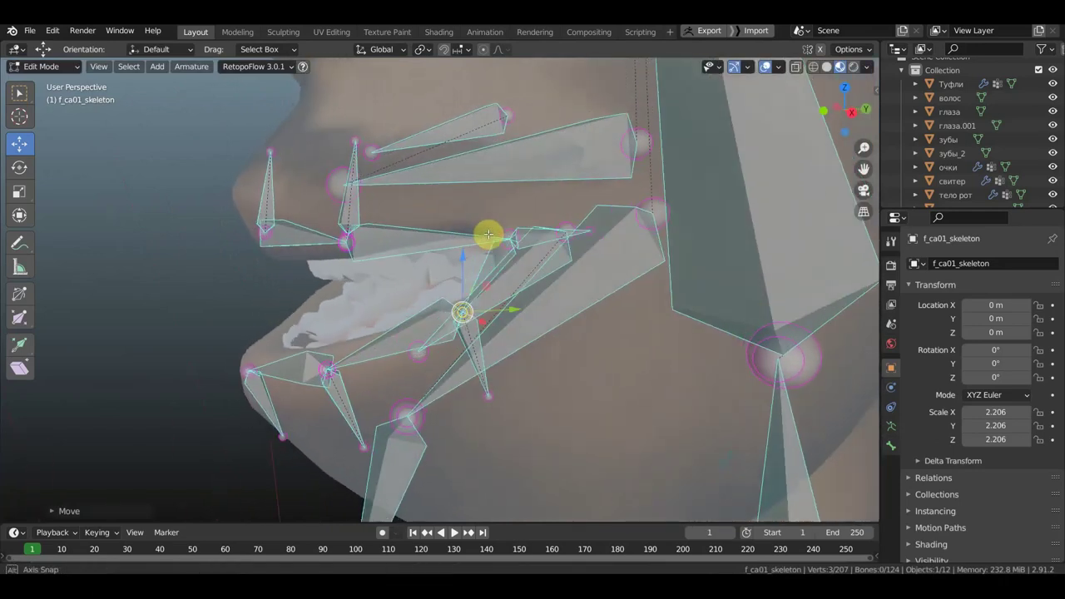
Step: Subdivide the upper lip bone and extrude Bone.010 upward from its middle joint
{"action": "right_click", "coordinate": [401, 240]}
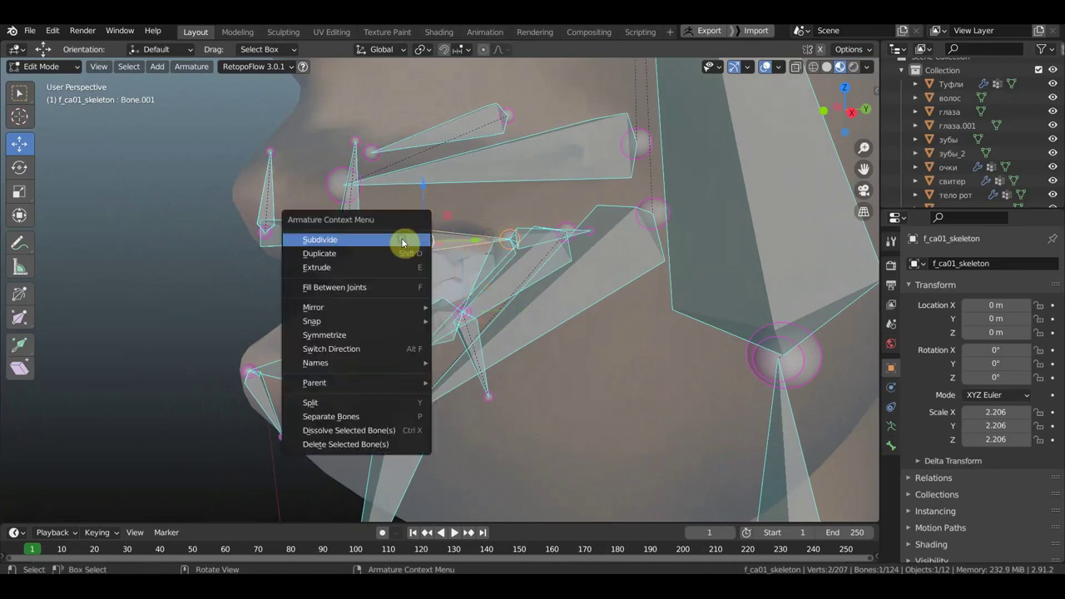
{"action": "left_click", "coordinate": [380, 244]}
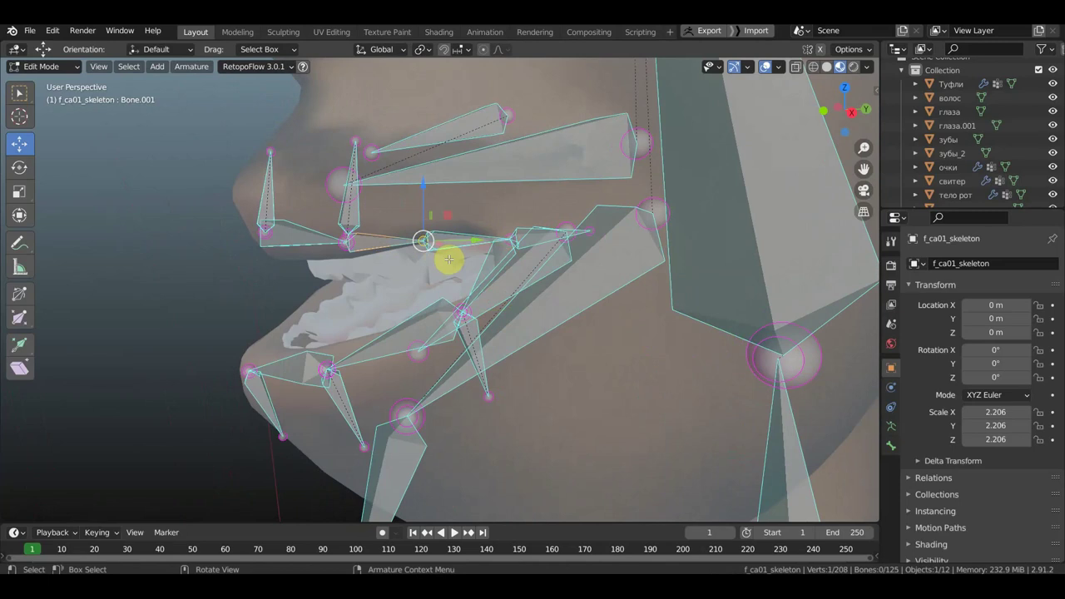
{"action": "key", "text": "e"}
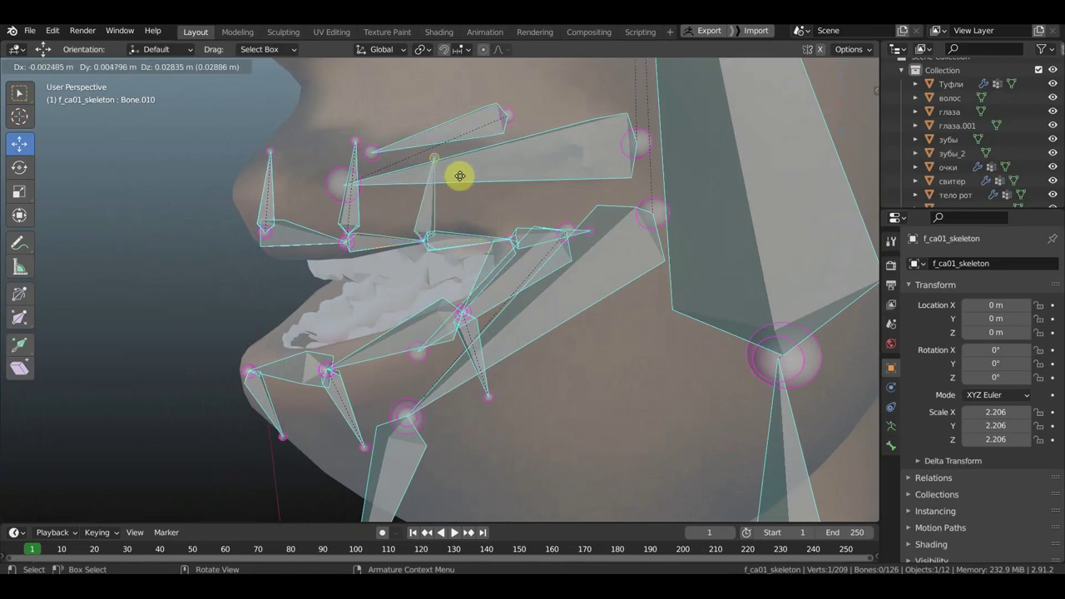
{"action": "left_click", "coordinate": [460, 176]}
{"action": "mouse_move", "coordinate": [463, 205]}
{"action": "middle_mouse_down"}
{"action": "mouse_move", "coordinate": [409, 230]}
{"action": "mouse_move", "coordinate": [383, 285]}
{"action": "mouse_move", "coordinate": [425, 261]}
{"action": "mouse_move", "coordinate": [527, 249]}
{"action": "mouse_move", "coordinate": [447, 244]}
{"action": "mouse_move", "coordinate": [436, 305]}
{"action": "mouse_move", "coordinate": [505, 272]}
{"action": "mouse_move", "coordinate": [583, 285]}
{"action": "middle_mouse_up"}
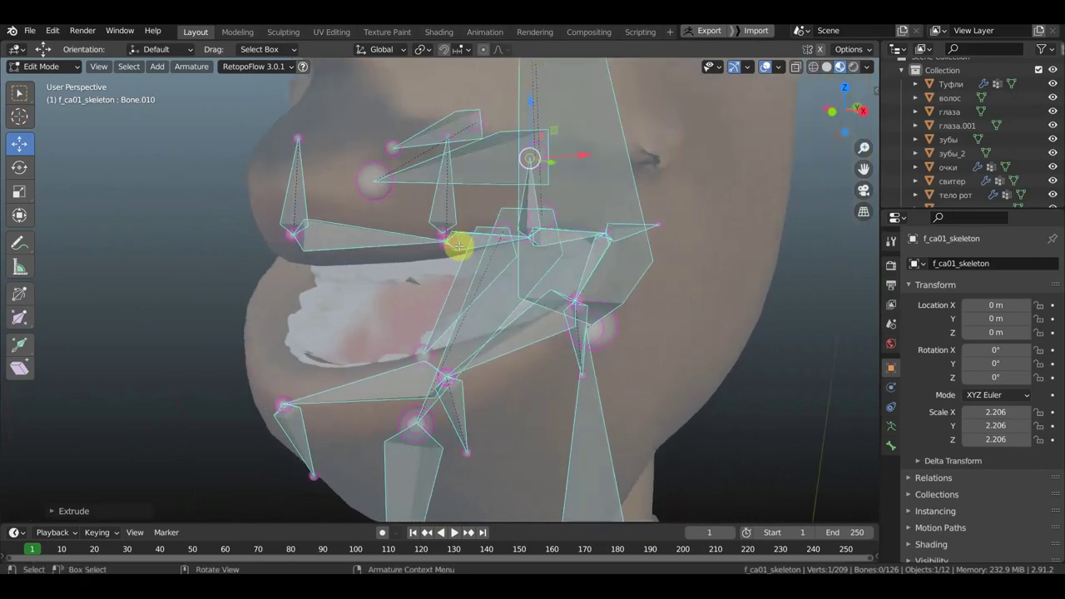
Step: Nudge the middle upper-lip joint slightly into place
{"action": "left_click_drag", "start_coordinate": [457, 244], "coordinate": [426, 221]}
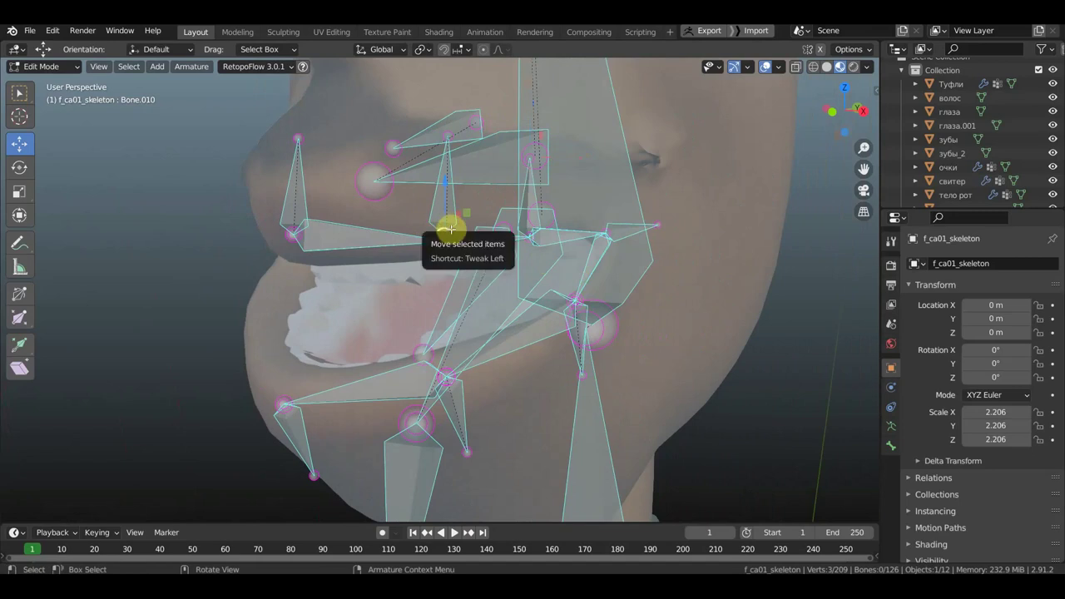
{"action": "left_click_drag", "start_coordinate": [488, 270], "coordinate": [493, 287]}
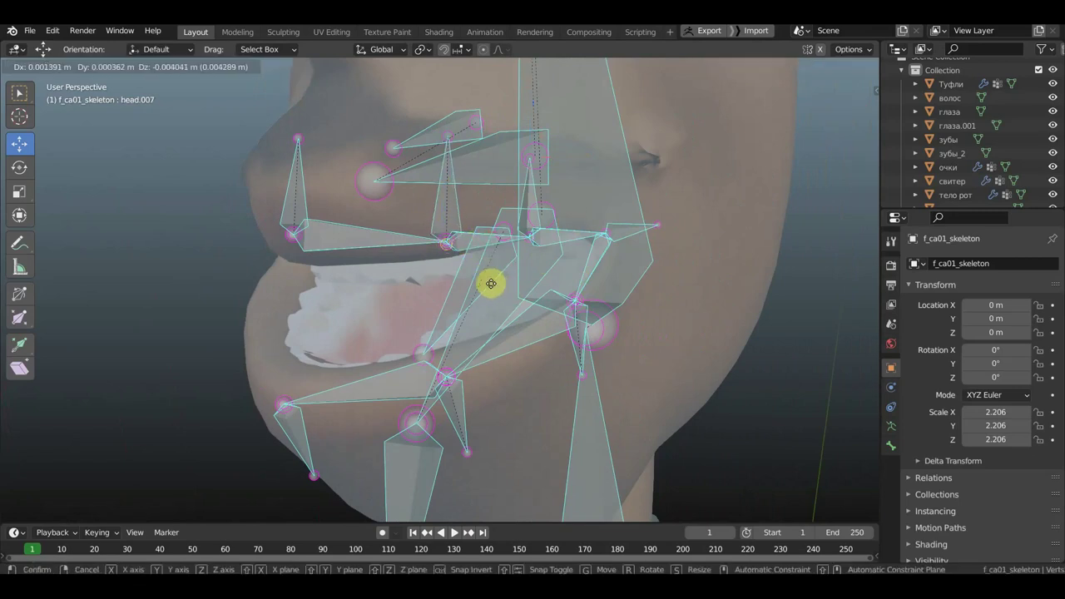
{"action": "left_click_drag", "start_coordinate": [491, 284], "coordinate": [491, 284]}
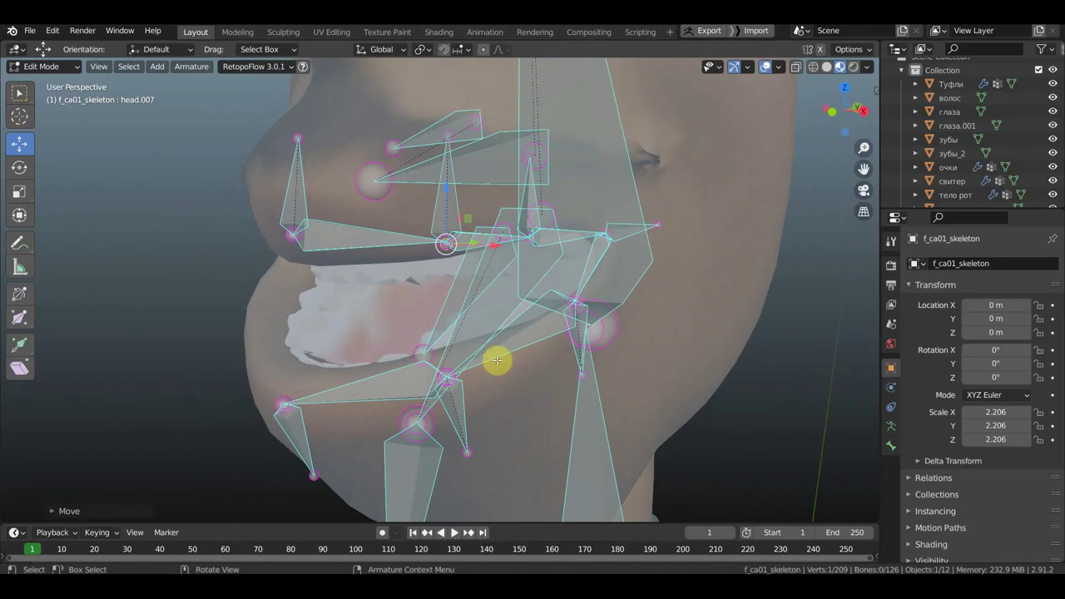
{"action": "key", "text": "ctrl+z"}
{"action": "key", "text": "ctrl+z"}
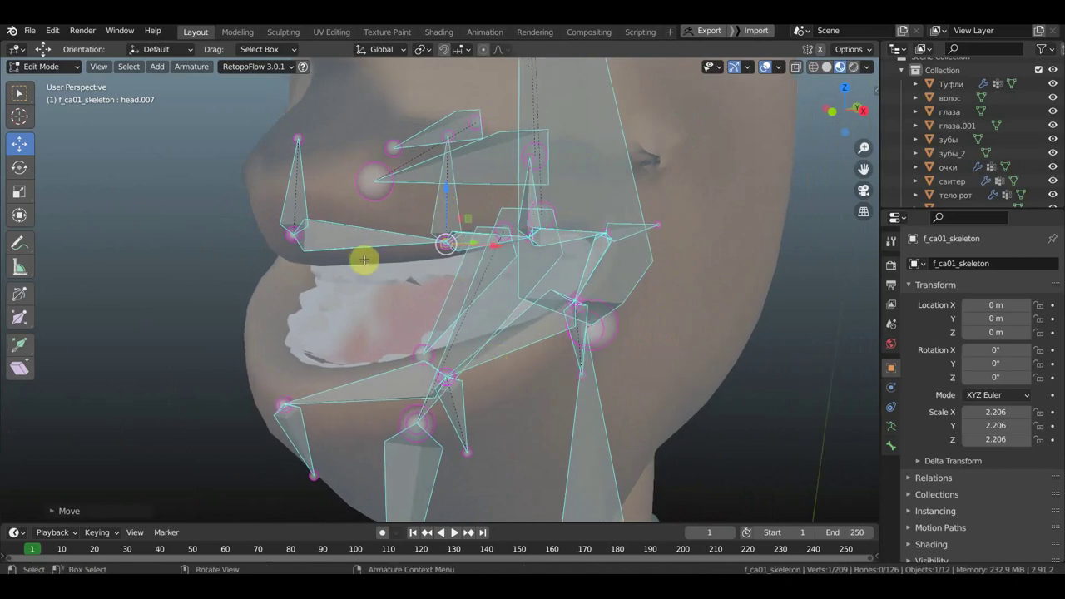
{"action": "key", "text": "ctrl+z"}
{"action": "key", "text": "ctrl+shift+z"}
{"action": "mouse_move", "coordinate": [466, 288]}
{"action": "middle_mouse_down"}
{"action": "mouse_move", "coordinate": [499, 297]}
{"action": "mouse_move", "coordinate": [430, 286]}
{"action": "middle_mouse_up"}
{"action": "scroll", "coordinate": [430, 181], "scroll_direction": "up", "scroll_amount": 3}
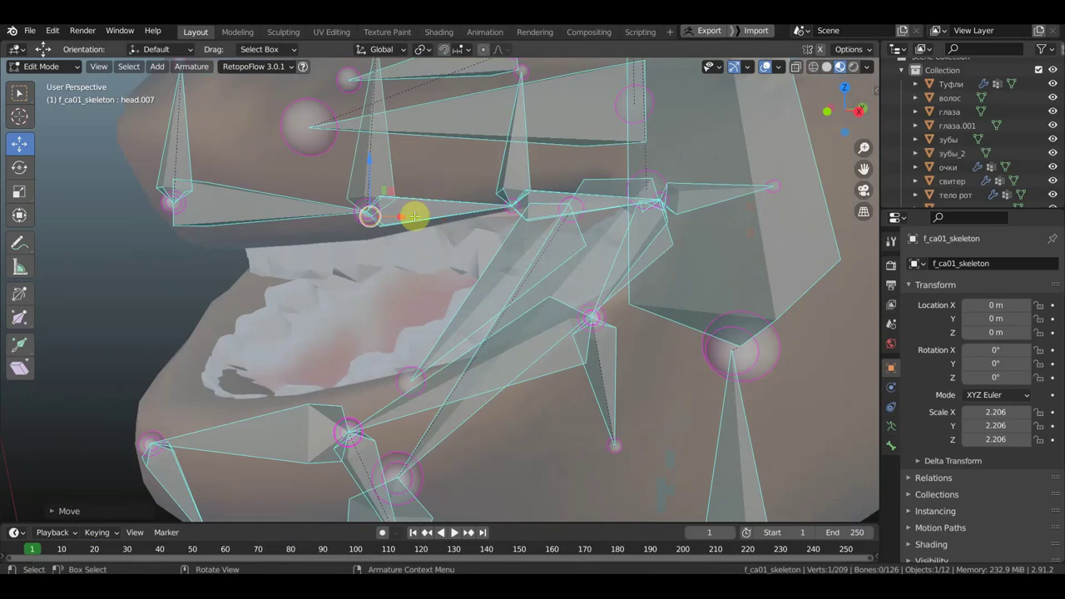
Step: Parent the inner and outer upper-lip bones to the upright bones above them
{"action": "left_click", "coordinate": [419, 205]}
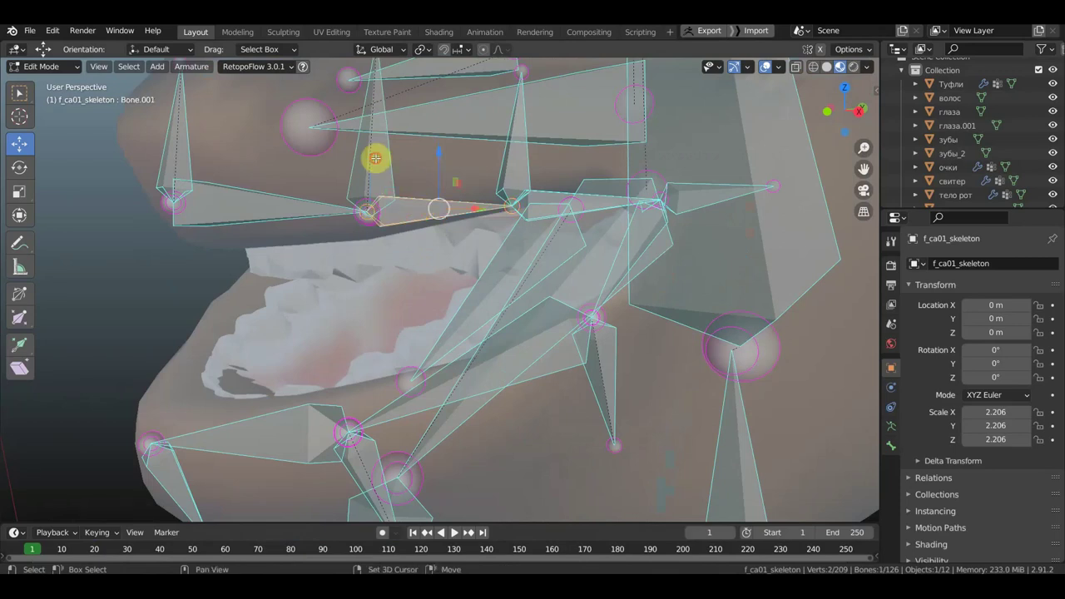
{"action": "left_click", "coordinate": [382, 161], "text": "shift"}
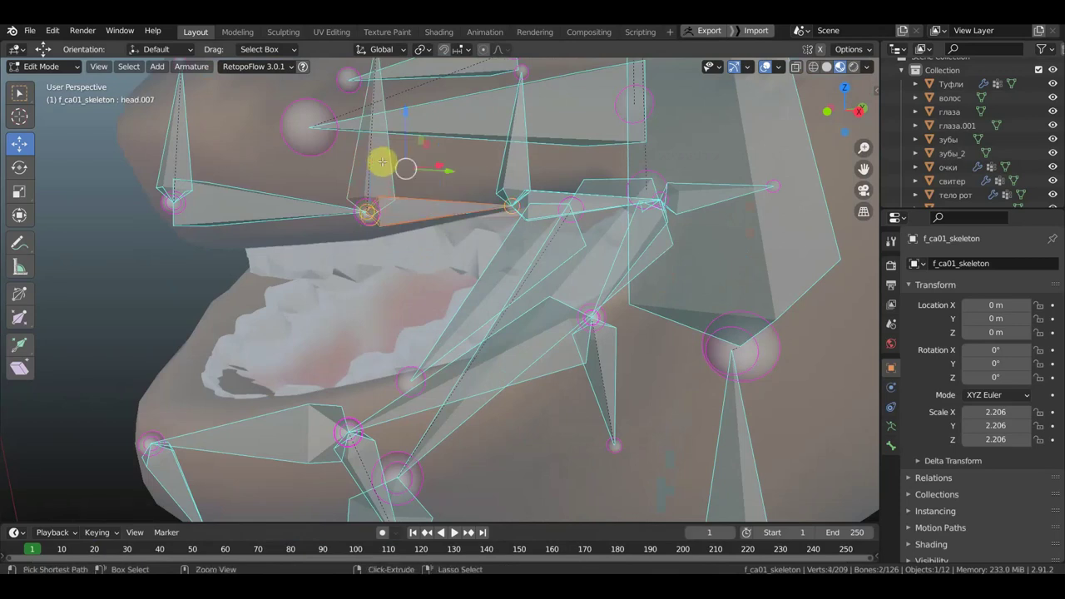
{"action": "key", "text": "ctrl+p"}
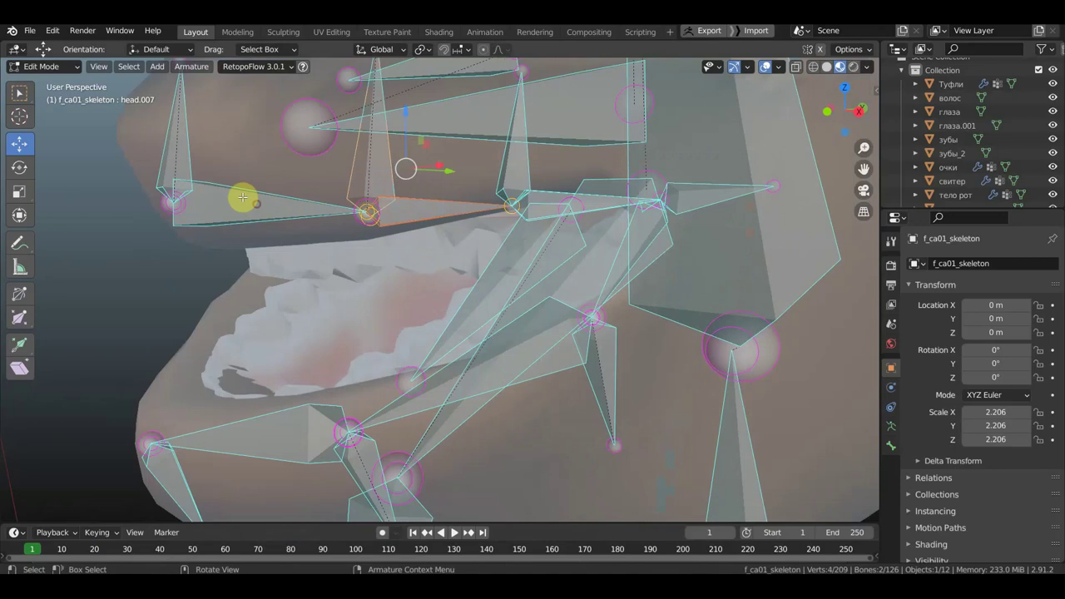
{"action": "left_click", "coordinate": [178, 154]}
{"action": "left_click", "coordinate": [178, 153], "text": "shift"}
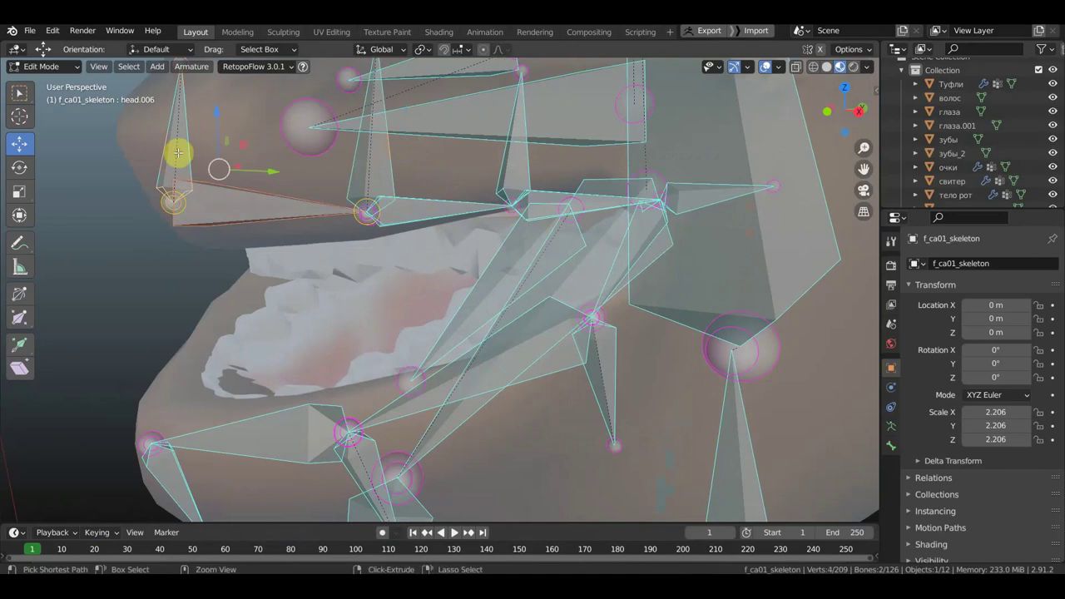
{"action": "key", "text": "ctrl+p"}
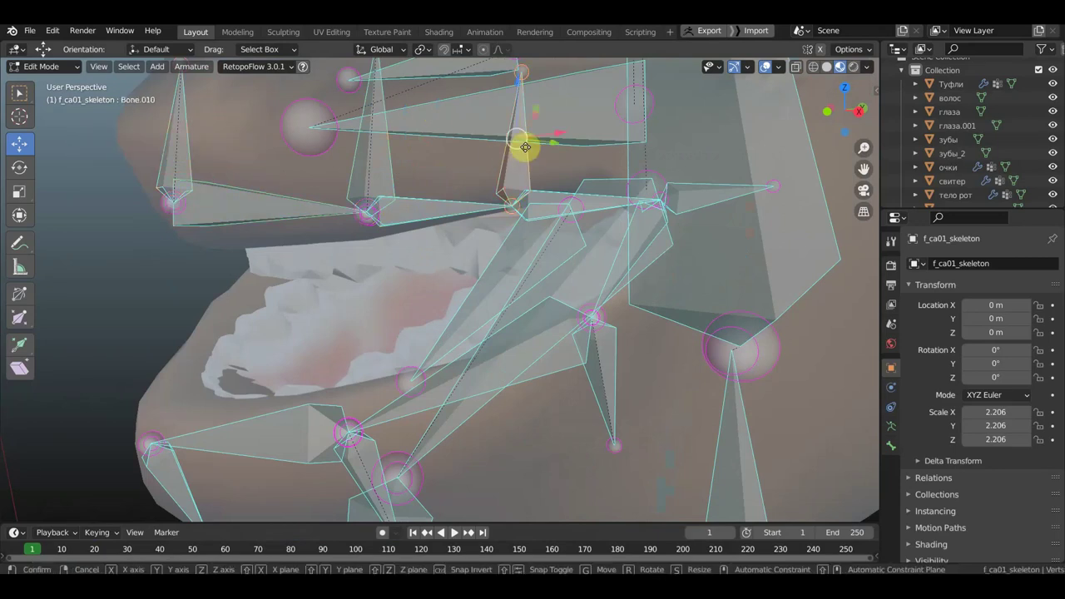
Step: Reposition the mouth-corner bone Bone.005 past the mouth corner
{"action": "left_click_drag", "start_coordinate": [523, 142], "coordinate": [511, 177]}
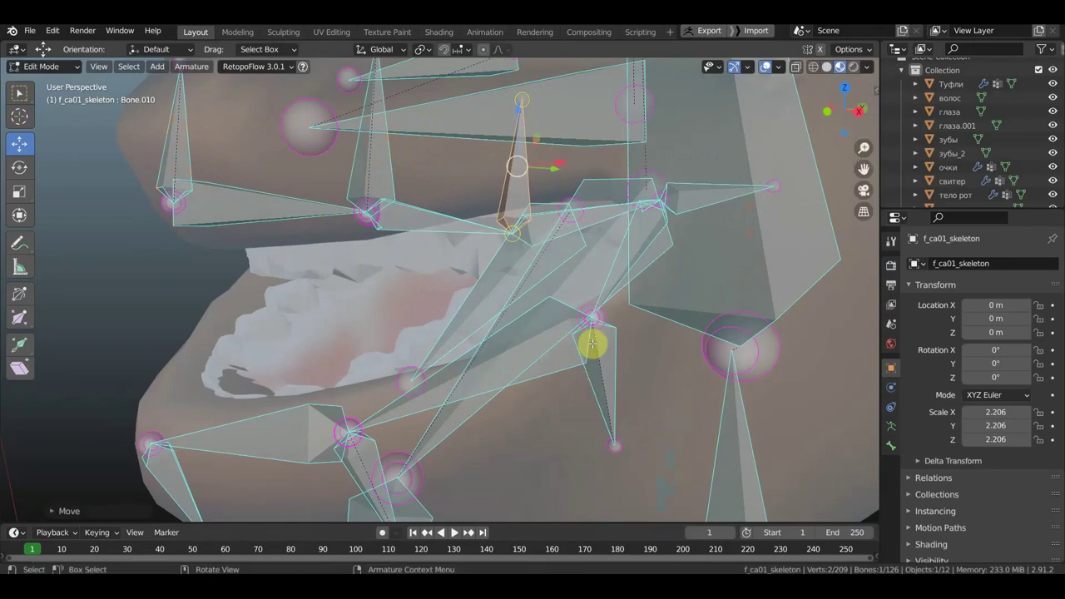
{"action": "key", "text": "ctrl+z"}
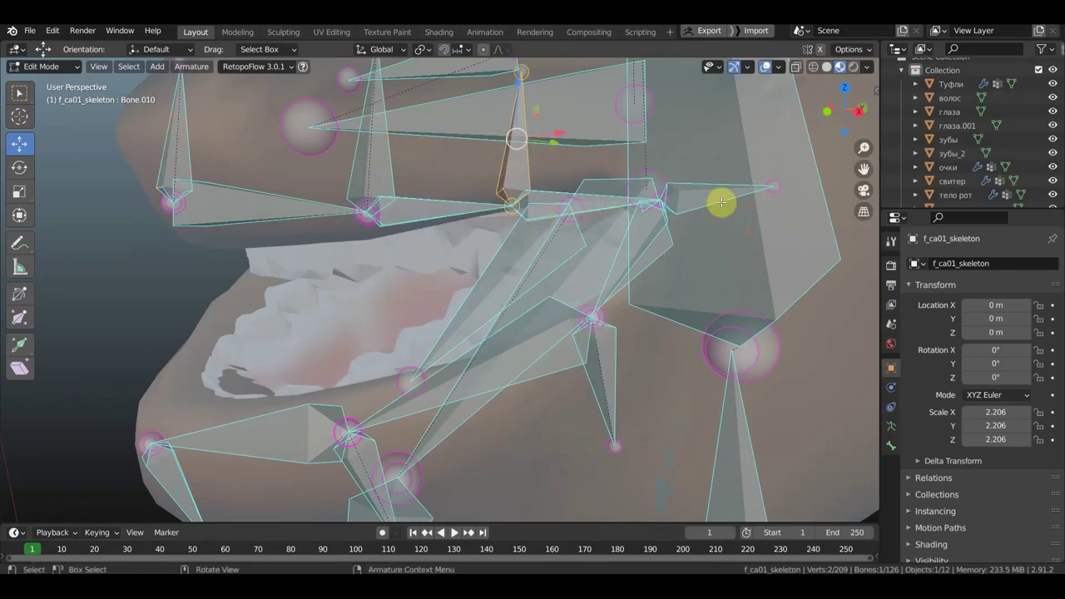
{"action": "mouse_move", "coordinate": [721, 197]}
{"action": "left_mouse_down"}
{"action": "mouse_move", "coordinate": [732, 195]}
{"action": "mouse_move", "coordinate": [720, 193]}
{"action": "left_mouse_up"}
Step: Lower the bone below the mouth corner and parent it to the jaw bone
{"action": "left_click_drag", "start_coordinate": [602, 384], "coordinate": [620, 442]}
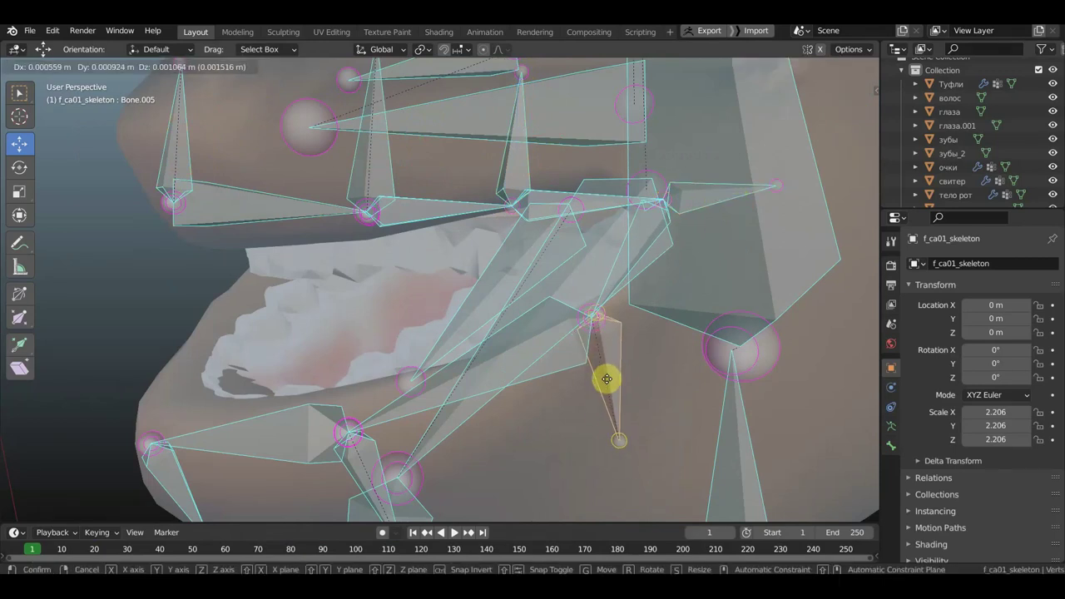
{"action": "left_click", "coordinate": [606, 382]}
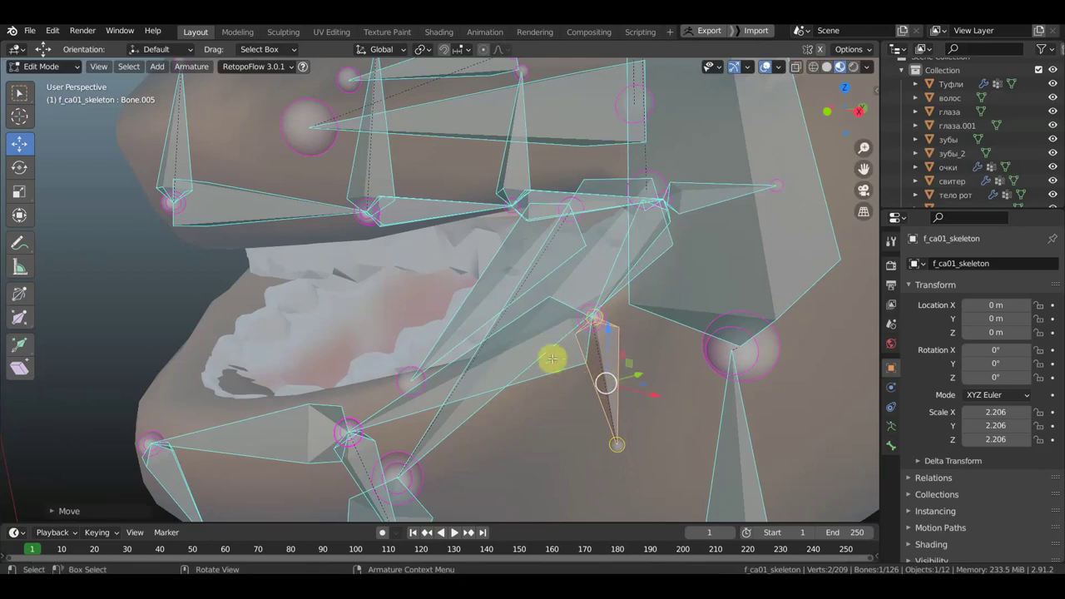
{"action": "left_click", "coordinate": [590, 359]}
{"action": "middle_click_drag", "start_coordinate": [625, 364], "coordinate": [630, 369]}
{"action": "left_click", "coordinate": [624, 368], "text": "ctrl"}
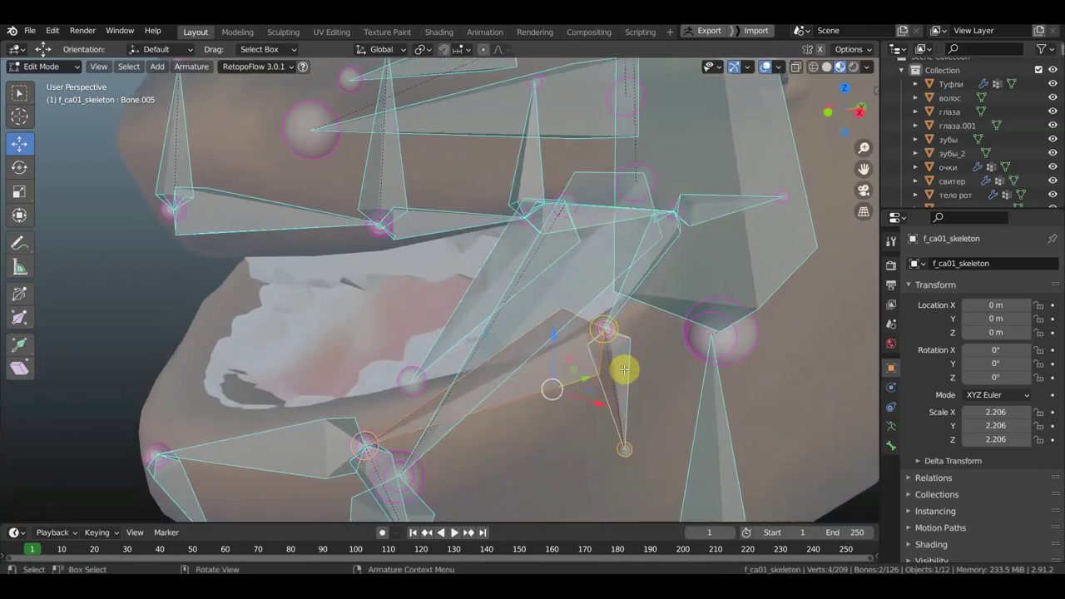
{"action": "key", "text": "ctrl+p"}
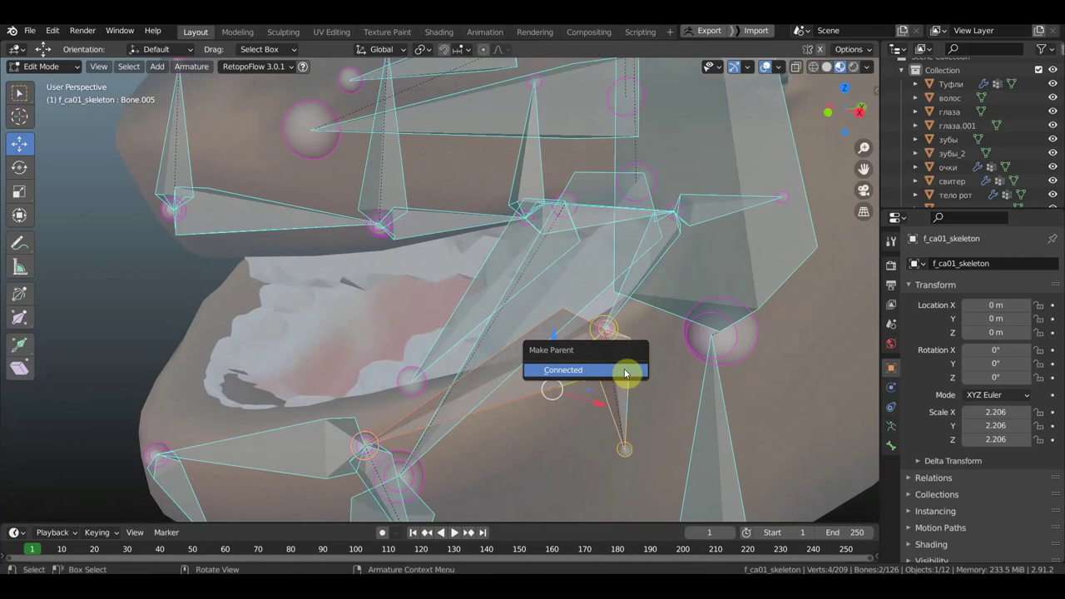
{"action": "left_click", "coordinate": [625, 371]}
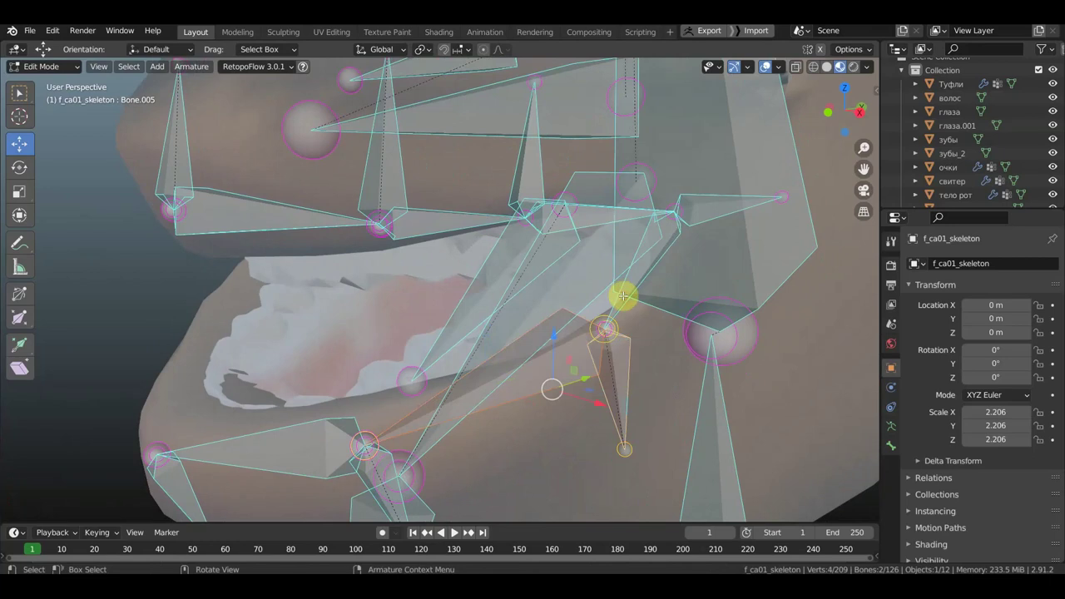
Step: Parent Bone.006 to Bone.005 with Keep Offset
{"action": "left_click", "coordinate": [623, 296]}
{"action": "left_click", "coordinate": [620, 378], "text": "shift"}
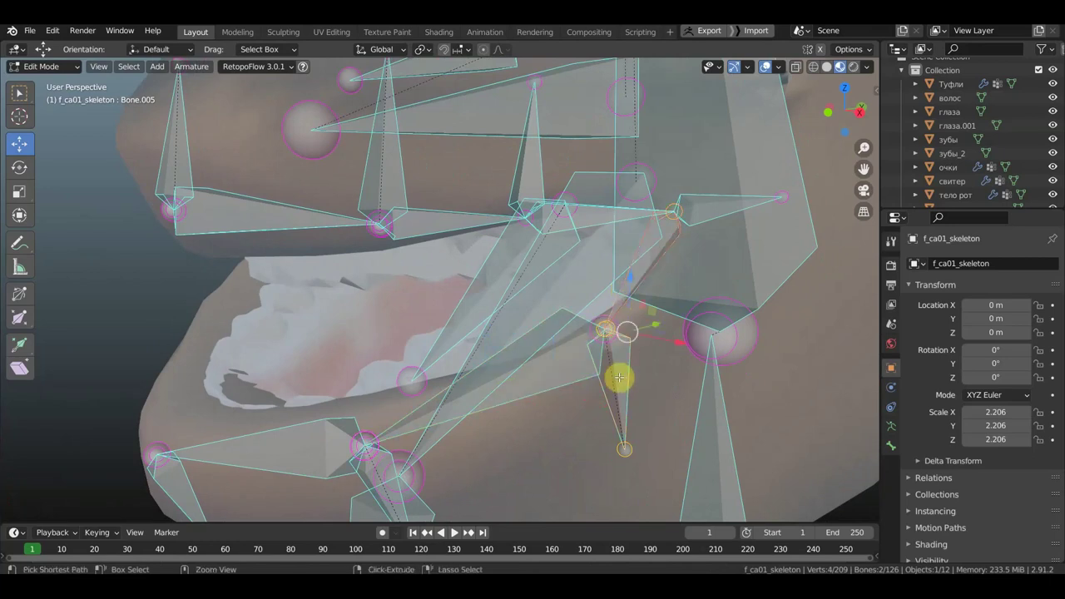
{"action": "key", "text": "ctrl+p"}
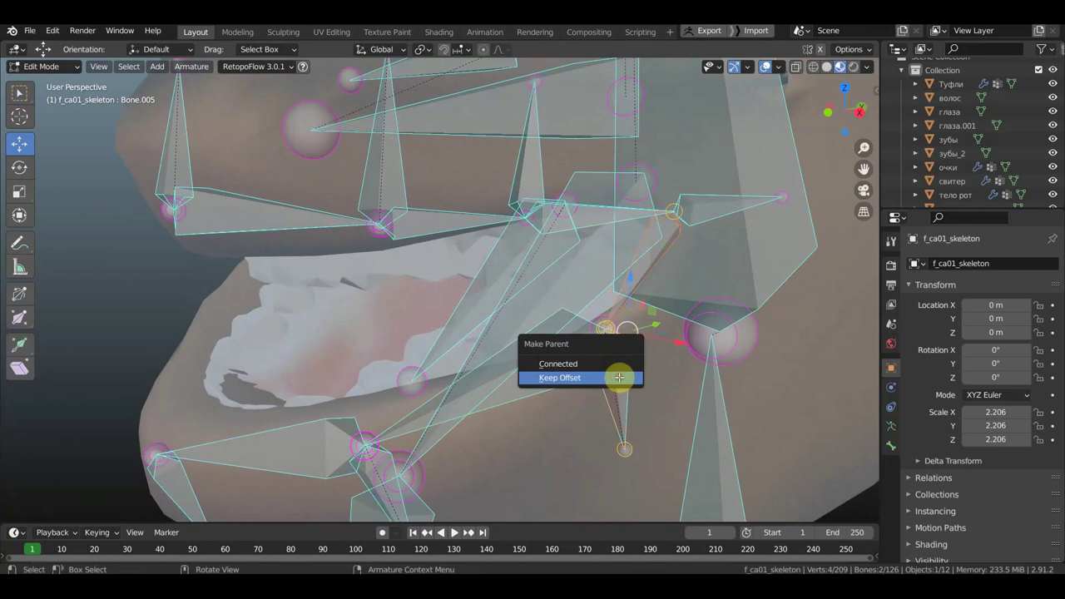
{"action": "left_click", "coordinate": [619, 378]}
Step: Parent Bone.009 to Bone.002 with Keep Offset
{"action": "left_click", "coordinate": [714, 212]}
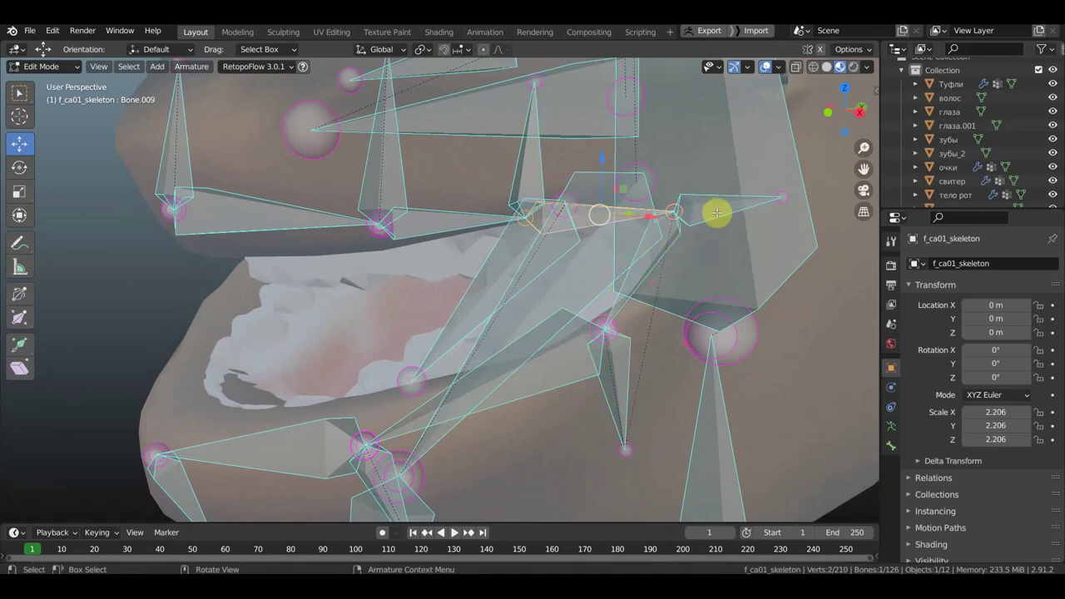
{"action": "left_click", "coordinate": [716, 212], "text": "shift"}
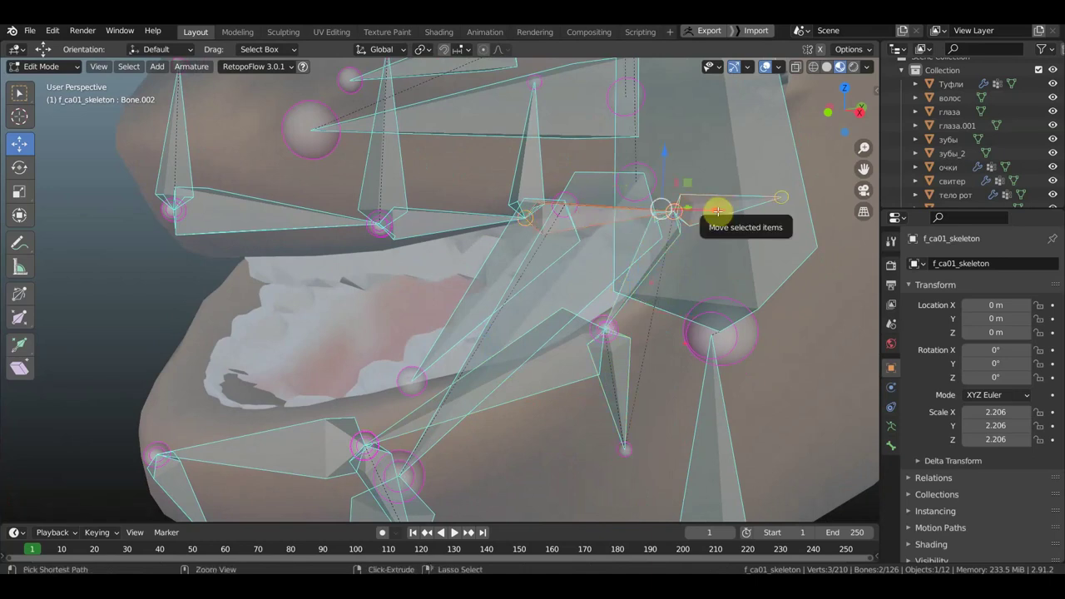
{"action": "key", "text": "ctrl+p"}
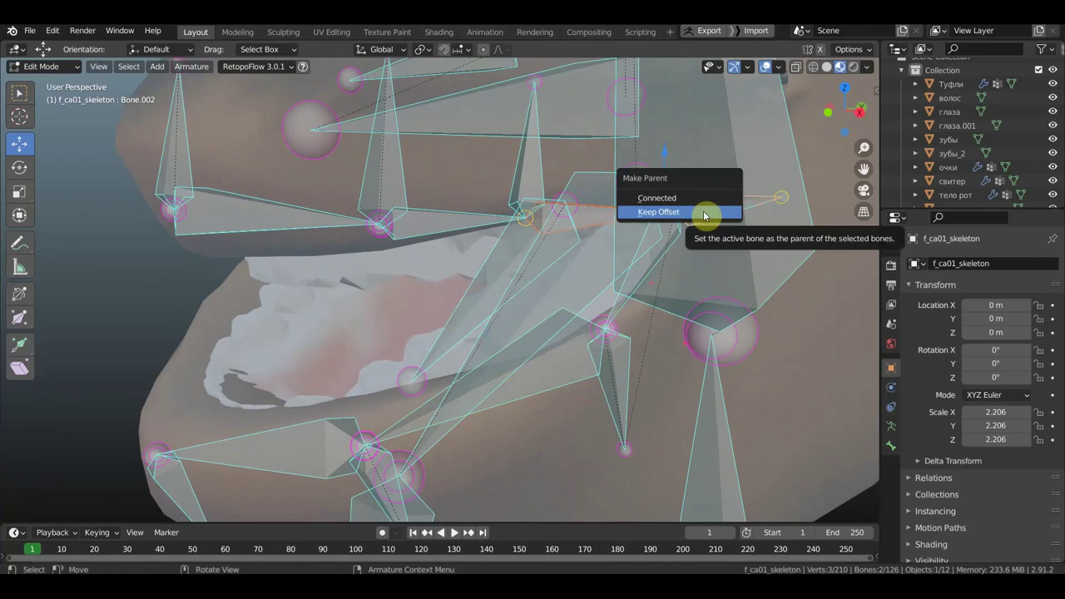
{"action": "left_click", "coordinate": [704, 213]}
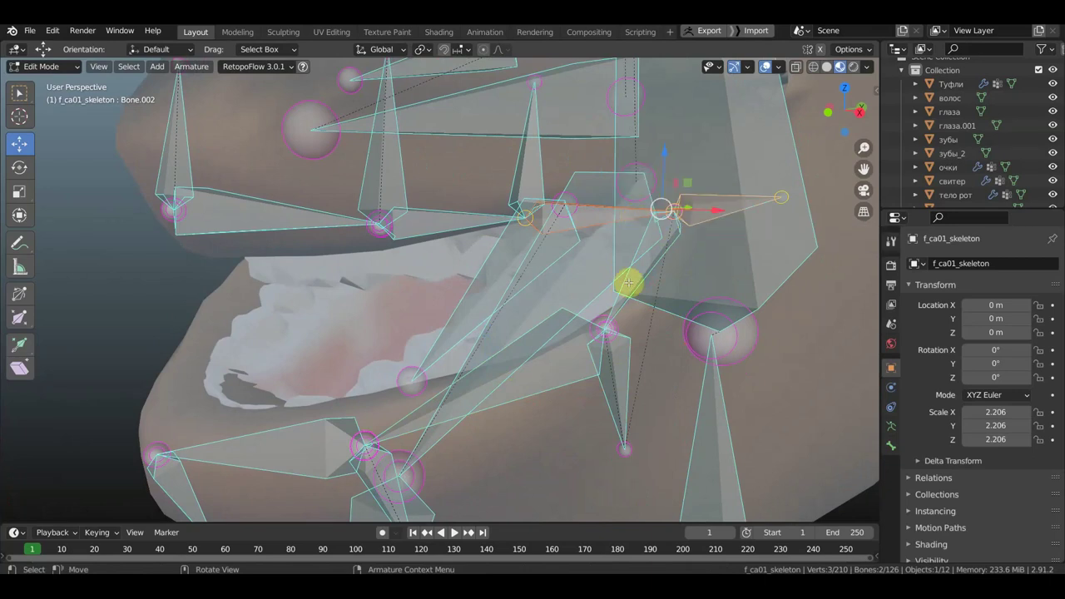
{"action": "mouse_move", "coordinate": [566, 388]}
{"action": "middle_mouse_down"}
{"action": "mouse_move", "coordinate": [575, 299]}
{"action": "mouse_move", "coordinate": [512, 287]}
{"action": "middle_mouse_up"}
Step: Nudge Bone.004 along the lower lip and parent Bone.007 to it with Keep Offset
{"action": "left_click", "coordinate": [388, 304]}
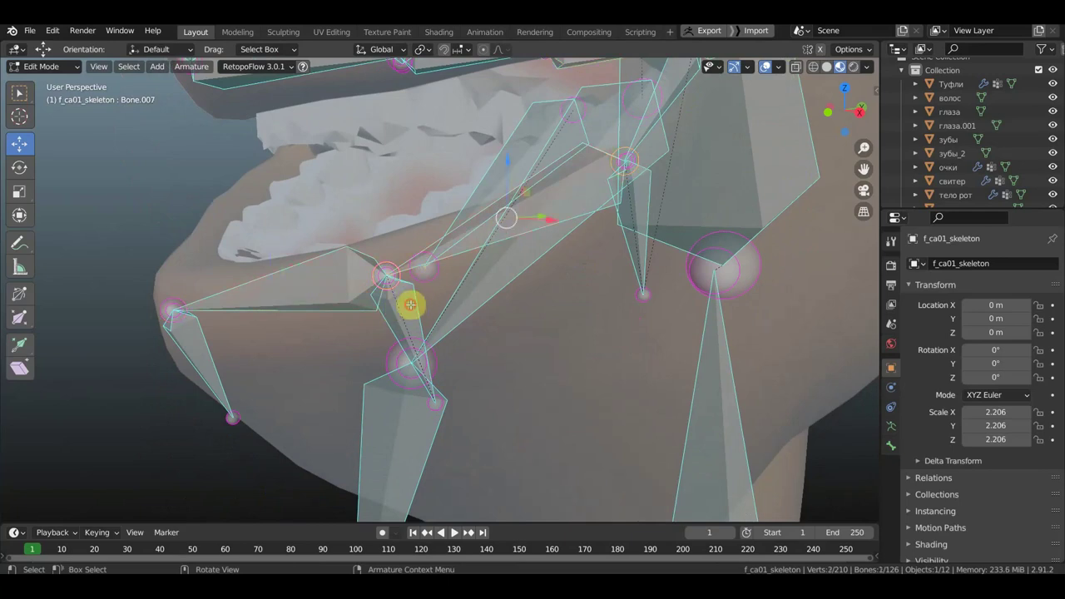
{"action": "key", "text": "g"}
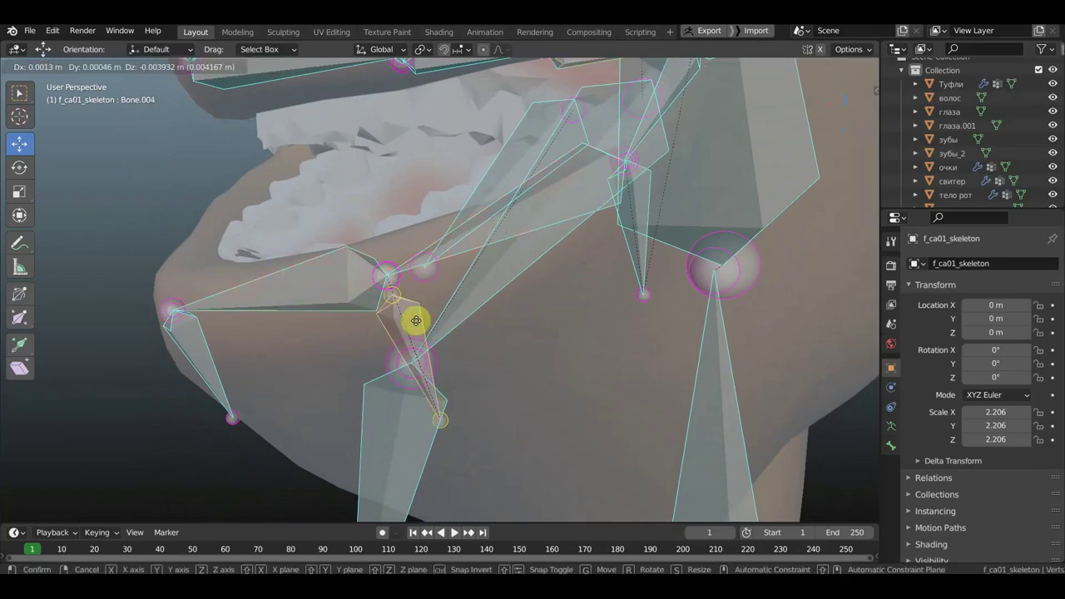
{"action": "left_click", "coordinate": [413, 305]}
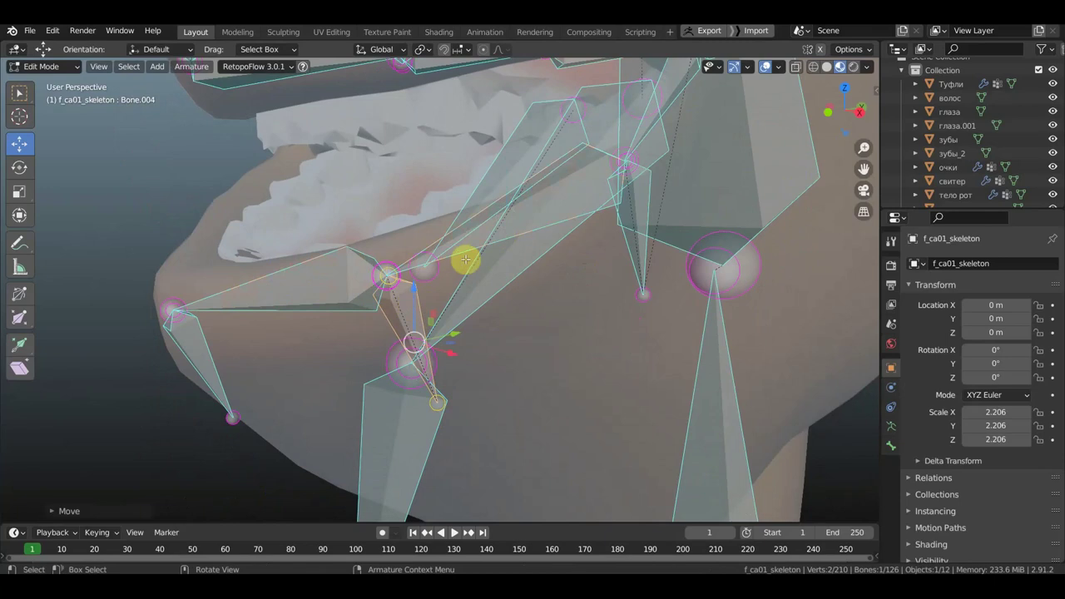
{"action": "left_click", "coordinate": [406, 298]}
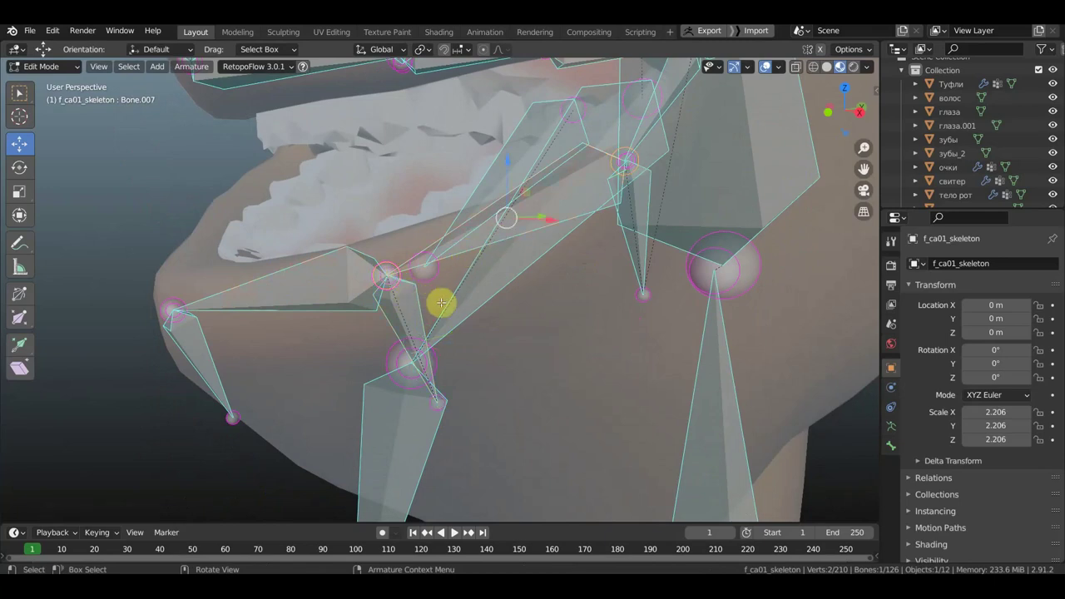
{"action": "left_click", "coordinate": [409, 309], "text": "shift"}
{"action": "key", "text": "ctrl+p"}
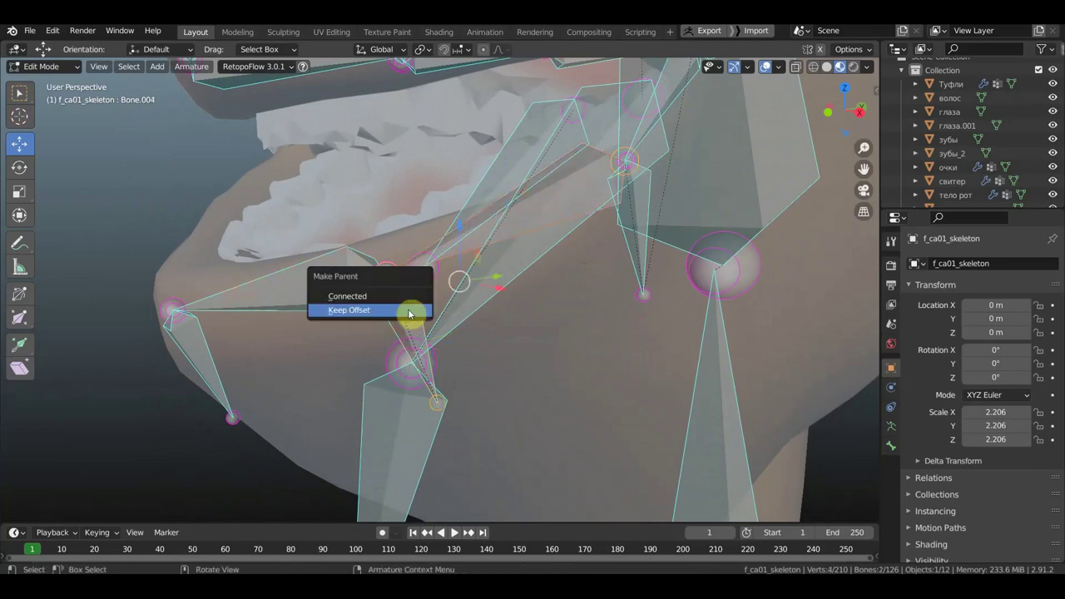
{"action": "left_click", "coordinate": [409, 310]}
Step: Parent Bone.008 to Bone.003 with Keep Offset and slightly reposition Bone.004
{"action": "left_click", "coordinate": [221, 359]}
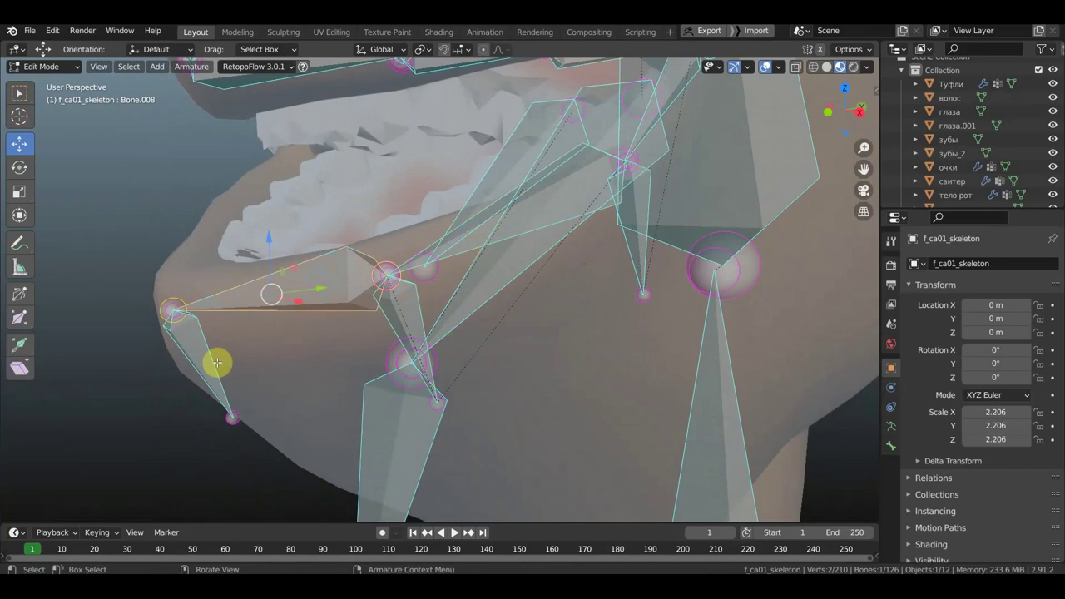
{"action": "left_click", "coordinate": [202, 361], "text": "shift"}
{"action": "key", "text": "ctrl+p"}
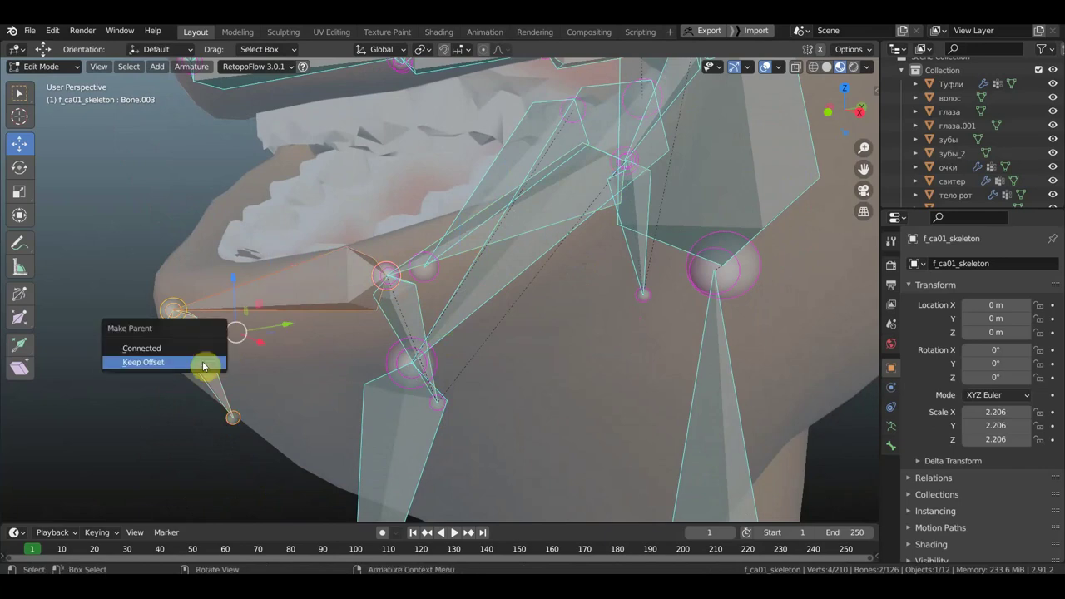
{"action": "left_click", "coordinate": [202, 364]}
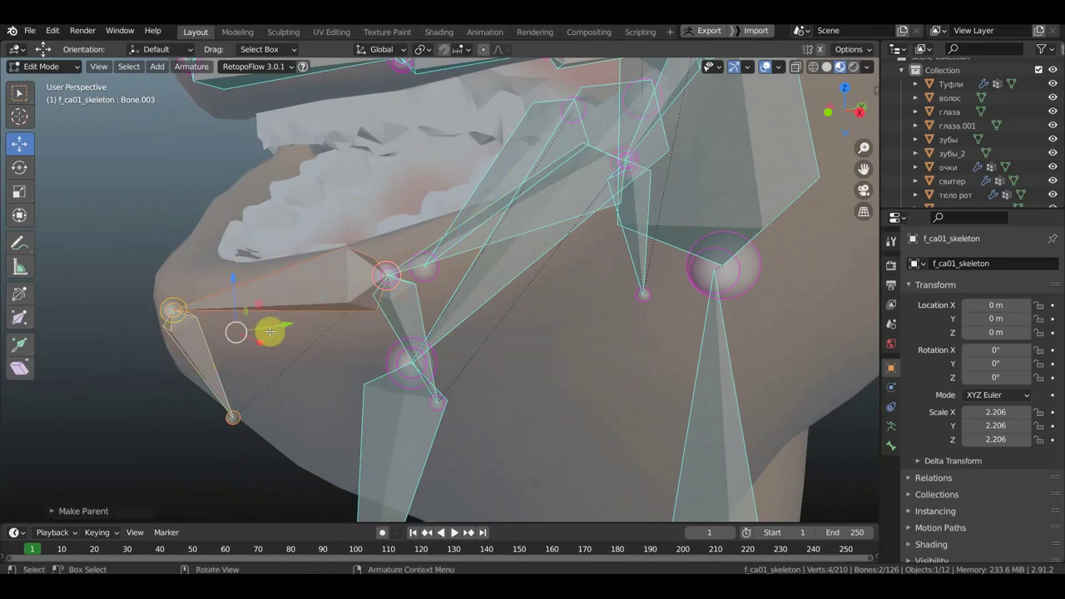
{"action": "left_click", "coordinate": [400, 325]}
{"action": "key", "text": "g"}
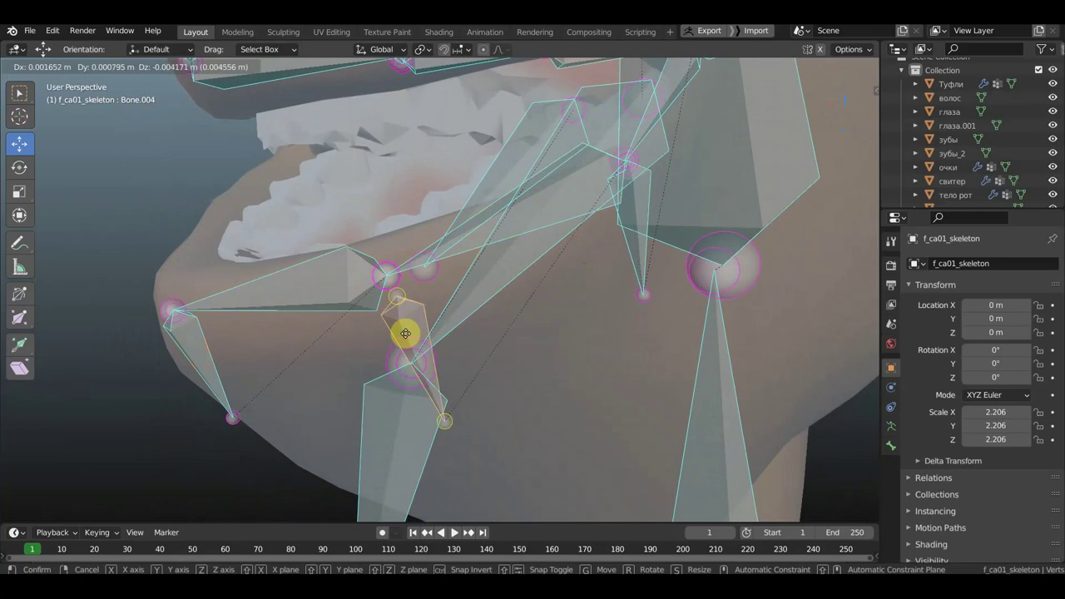
{"action": "left_click", "coordinate": [400, 323]}
{"action": "middle_click_drag", "start_coordinate": [404, 317], "coordinate": [421, 317]}
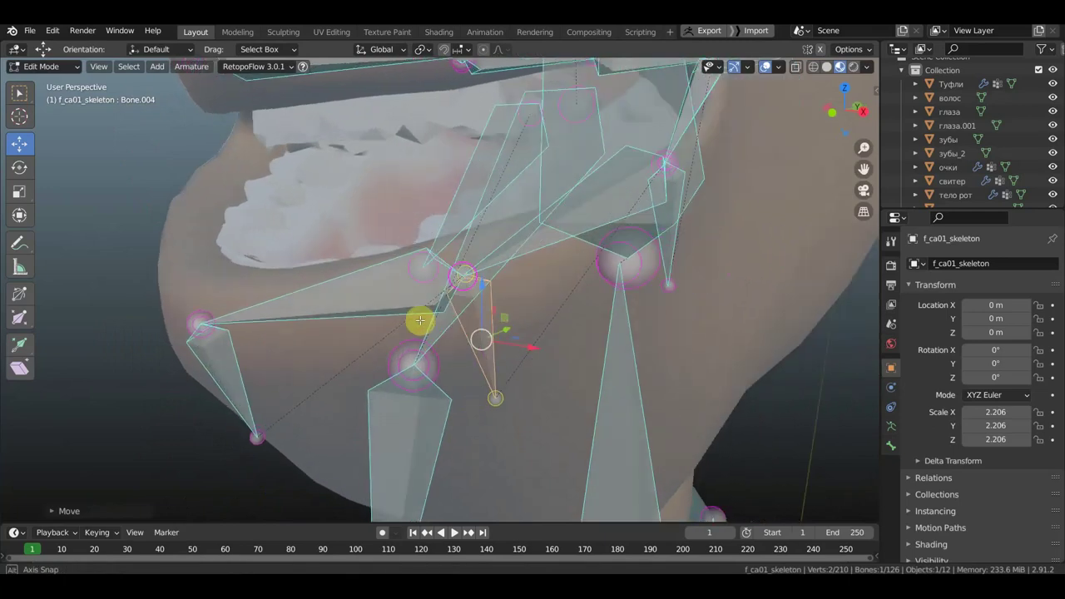
Step: Parent the long lower-lip Bone.008 to Bone.004 with Keep Offset
{"action": "left_click", "coordinate": [289, 309]}
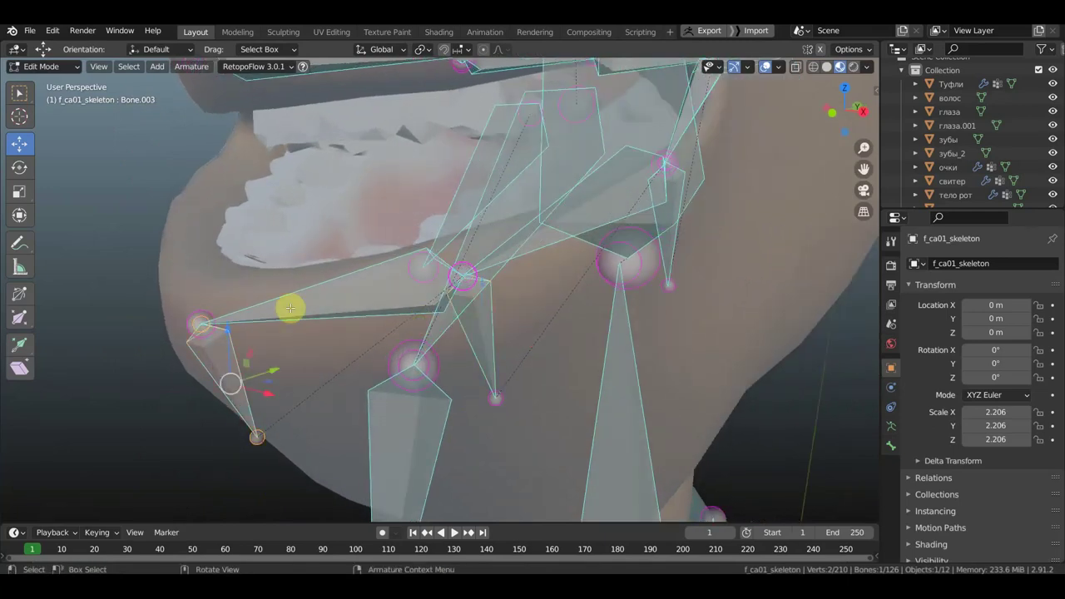
{"action": "left_click", "coordinate": [475, 312]}
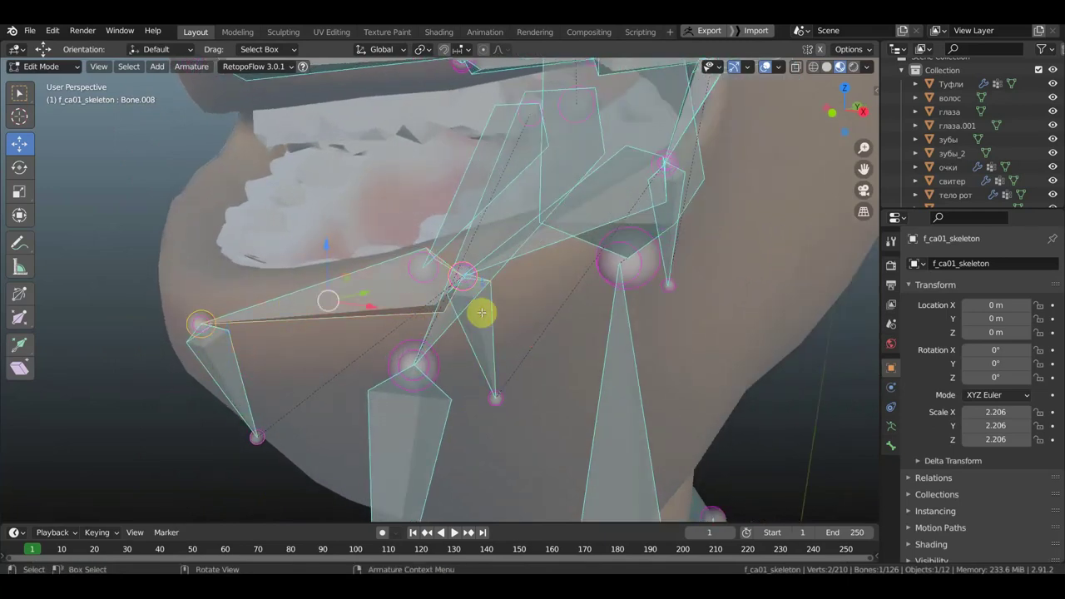
{"action": "left_click", "coordinate": [481, 313], "text": "shift"}
{"action": "key", "text": "ctrl+p"}
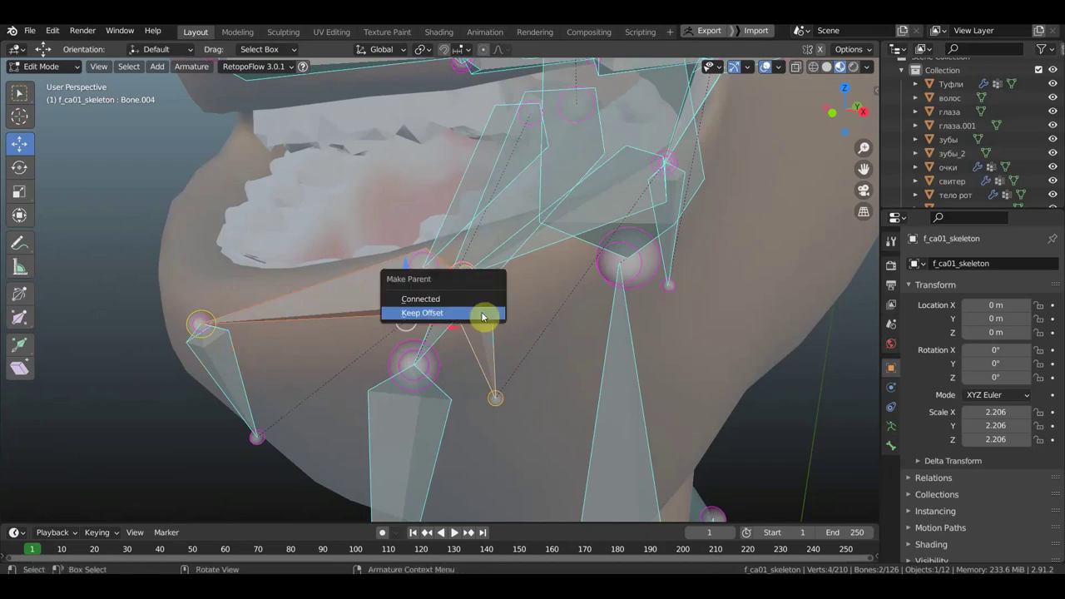
{"action": "left_click", "coordinate": [481, 312]}
Step: Parent Bone.007 to Bone.005 with Keep Offset
{"action": "mouse_move", "coordinate": [466, 309]}
{"action": "middle_mouse_down"}
{"action": "mouse_move", "coordinate": [427, 307]}
{"action": "mouse_move", "coordinate": [514, 183]}
{"action": "middle_mouse_up"}
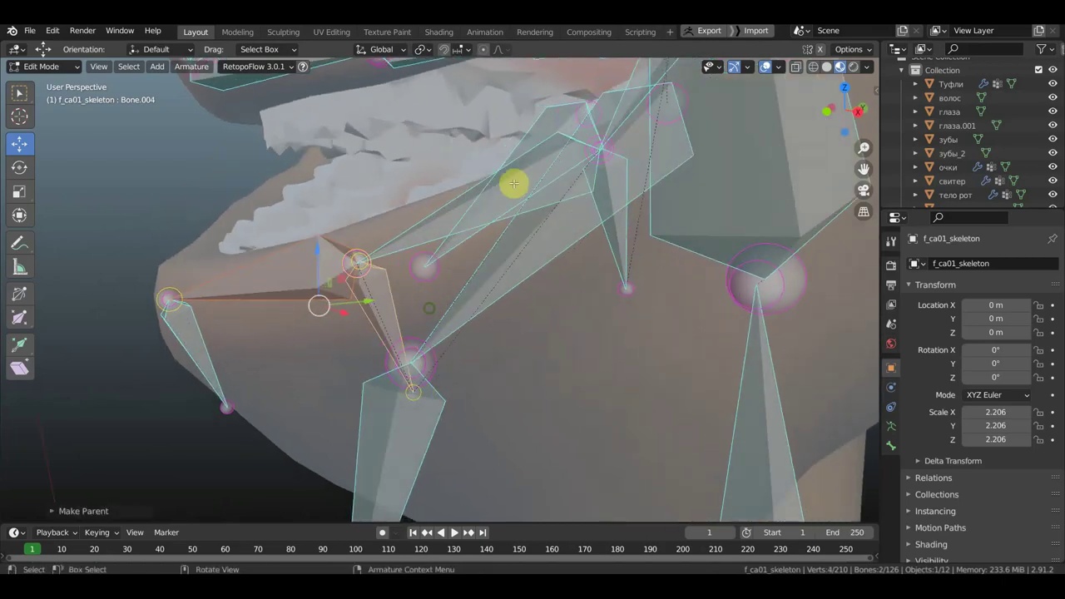
{"action": "left_click", "coordinate": [454, 221]}
{"action": "mouse_move", "coordinate": [455, 222]}
{"action": "middle_mouse_down"}
{"action": "mouse_move", "coordinate": [428, 228]}
{"action": "mouse_move", "coordinate": [481, 232]}
{"action": "middle_mouse_up"}
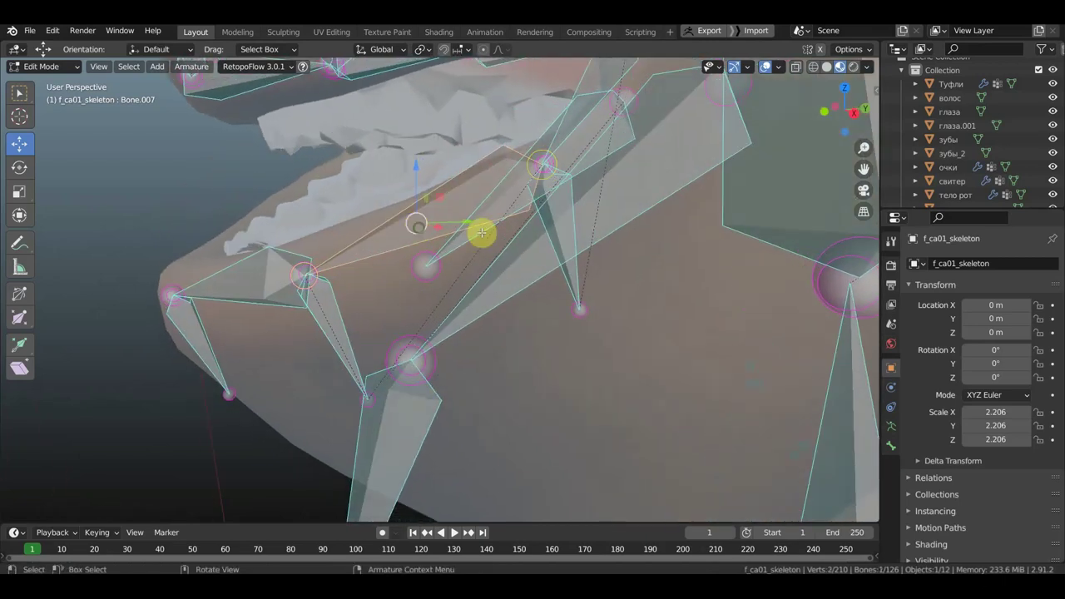
{"action": "left_click", "coordinate": [555, 230], "text": "shift"}
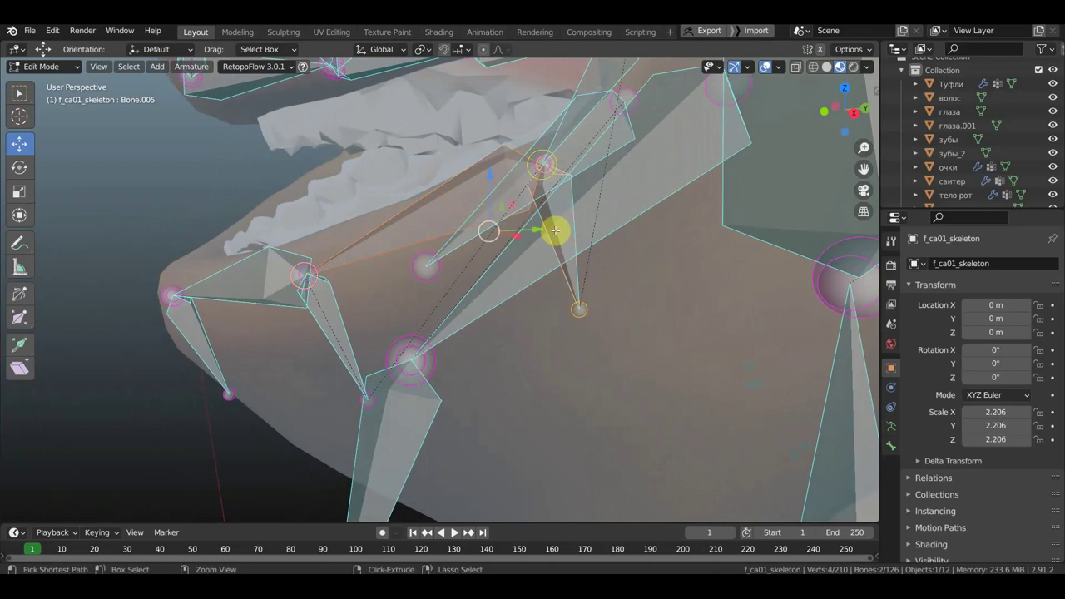
{"action": "key", "text": "ctrl+p"}
{"action": "left_click", "coordinate": [556, 231]}
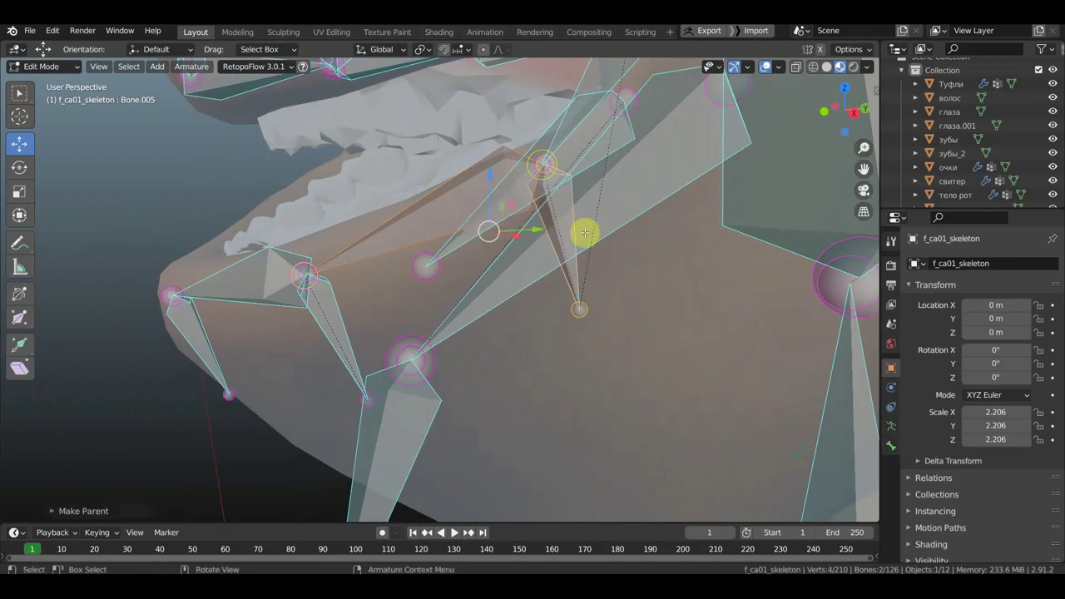
Step: Move Bone.005 below the lip and shift Bone.002 at the upper lip
{"action": "mouse_move", "coordinate": [582, 230]}
{"action": "middle_mouse_down"}
{"action": "mouse_move", "coordinate": [552, 247]}
{"action": "mouse_move", "coordinate": [504, 243]}
{"action": "middle_mouse_up"}
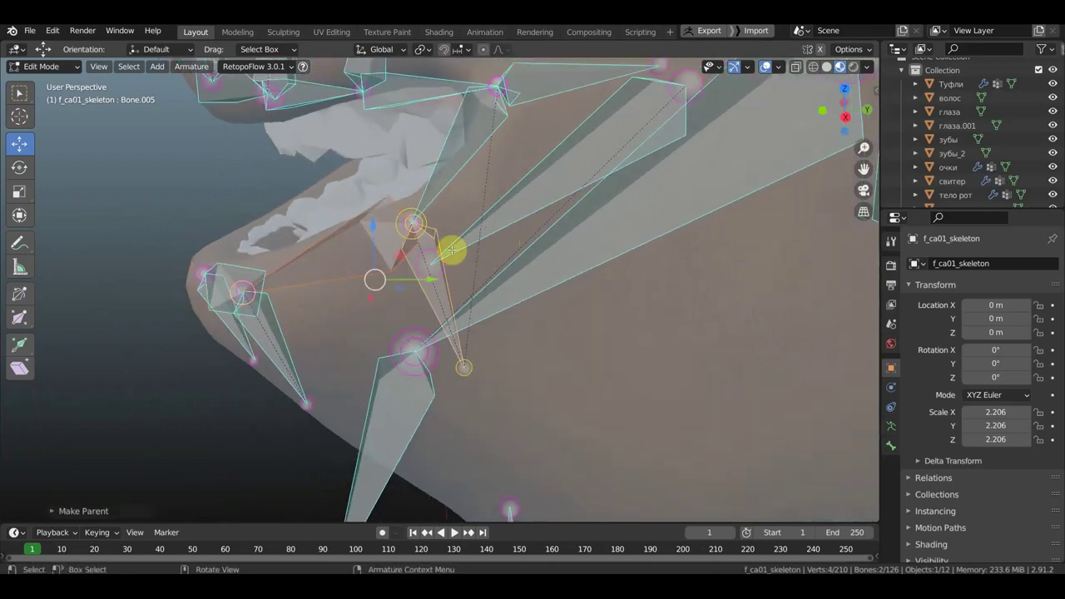
{"action": "left_click", "coordinate": [437, 295]}
{"action": "left_click_drag", "start_coordinate": [436, 296], "coordinate": [460, 297]}
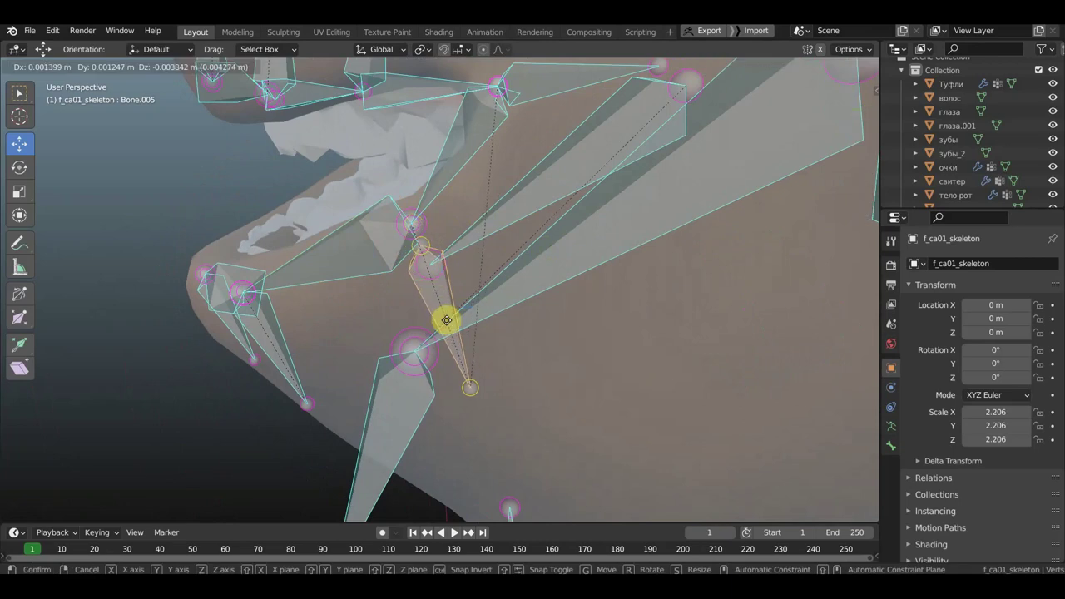
{"action": "middle_click_drag", "start_coordinate": [459, 296], "coordinate": [488, 297]}
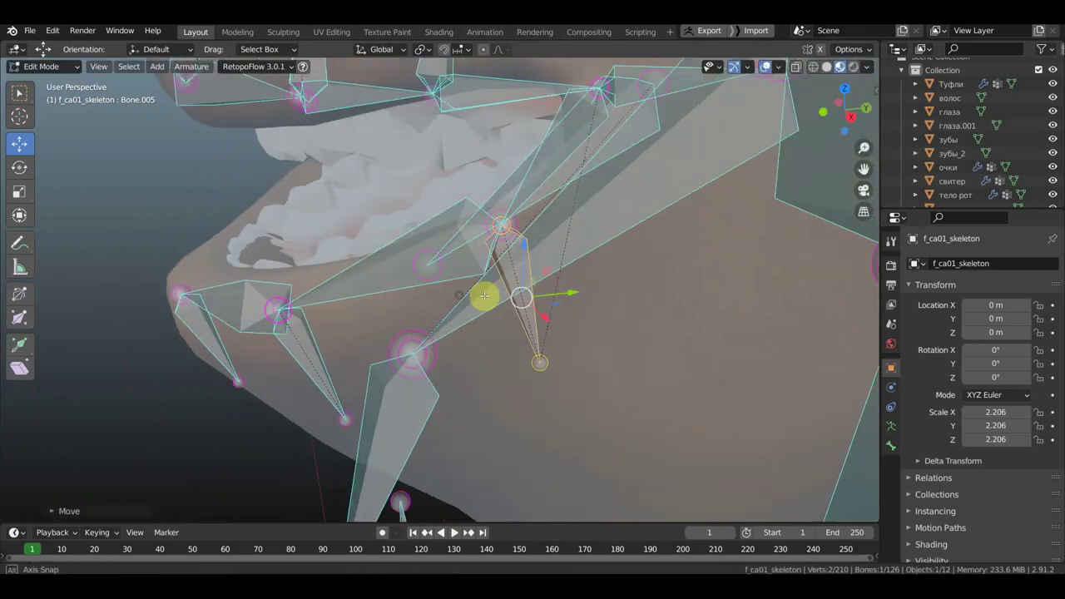
{"action": "middle_click_drag", "start_coordinate": [552, 244], "coordinate": [544, 261]}
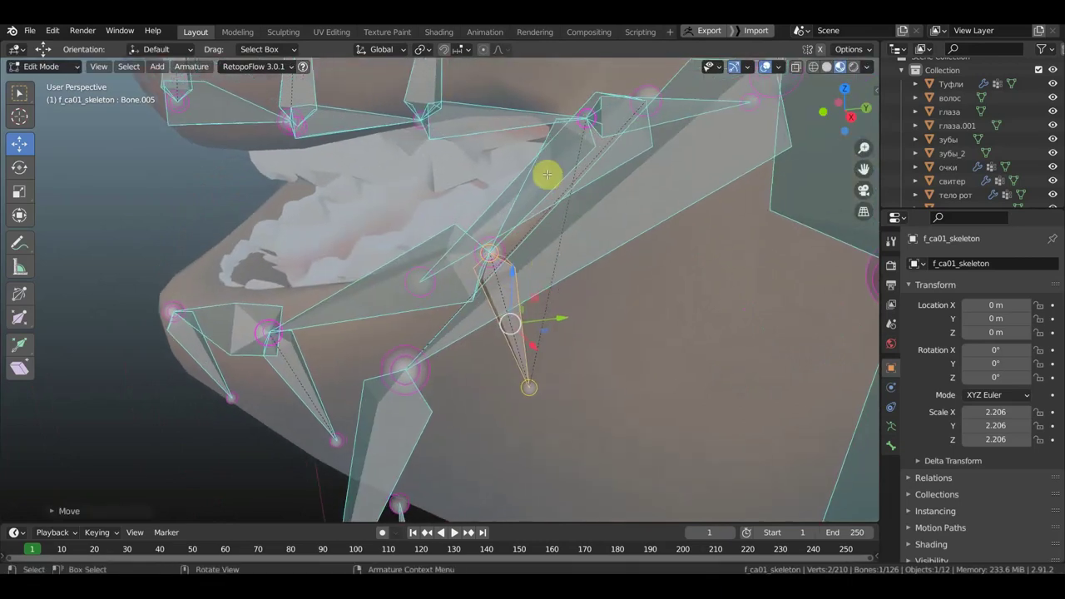
{"action": "left_click_drag", "start_coordinate": [647, 110], "coordinate": [647, 108]}
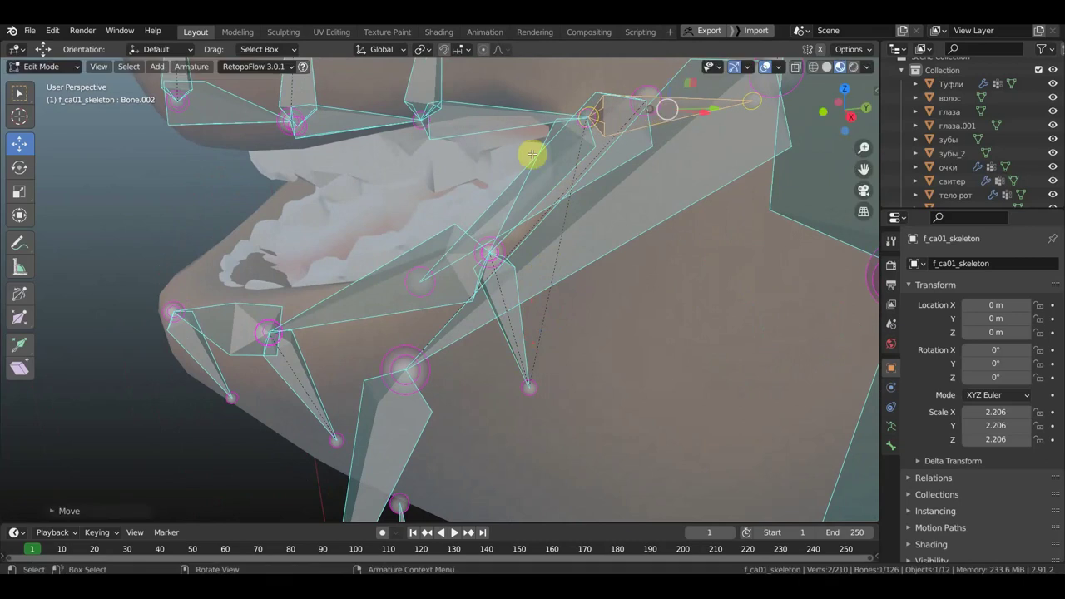
Step: Settle Bone.002 in place and parent the neighbouring lip bone to it
{"action": "middle_click_drag", "start_coordinate": [528, 152], "coordinate": [509, 151]}
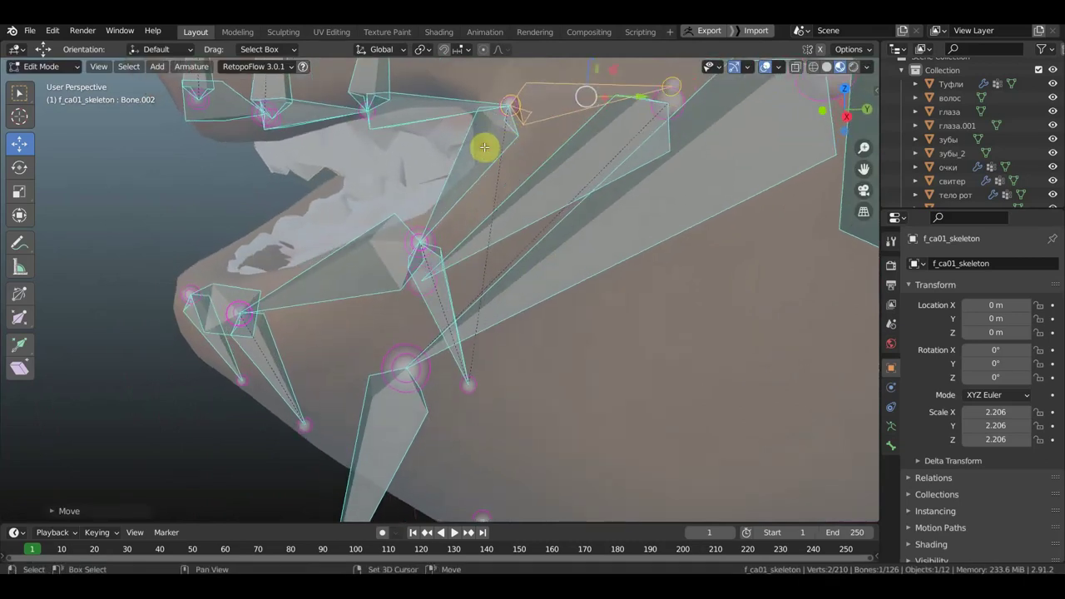
{"action": "left_click", "coordinate": [485, 147], "text": "ctrl"}
{"action": "key", "text": "ctrl+p"}
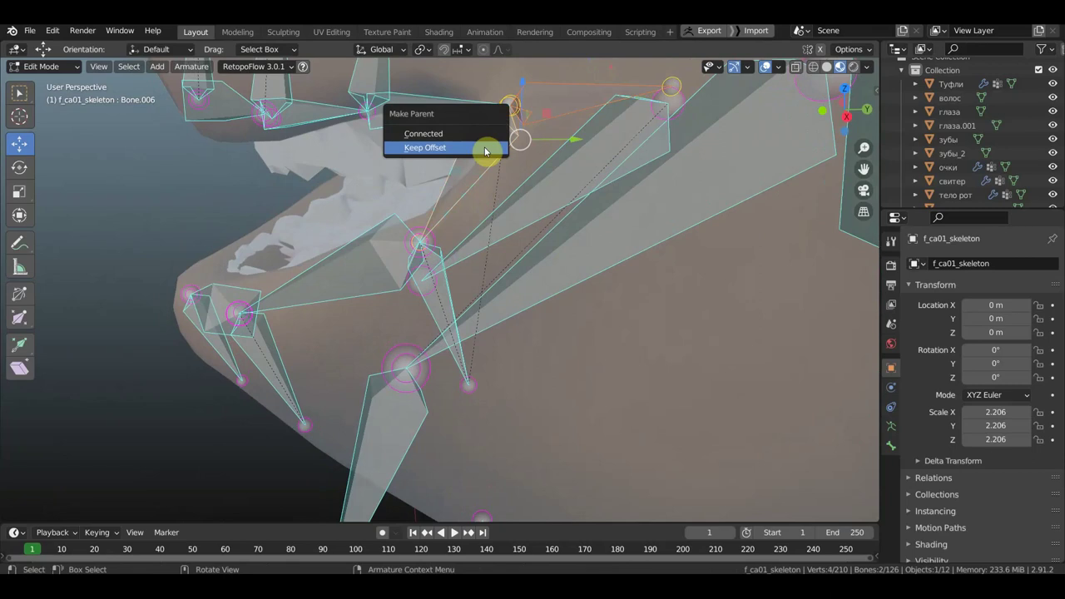
{"action": "left_click", "coordinate": [485, 148]}
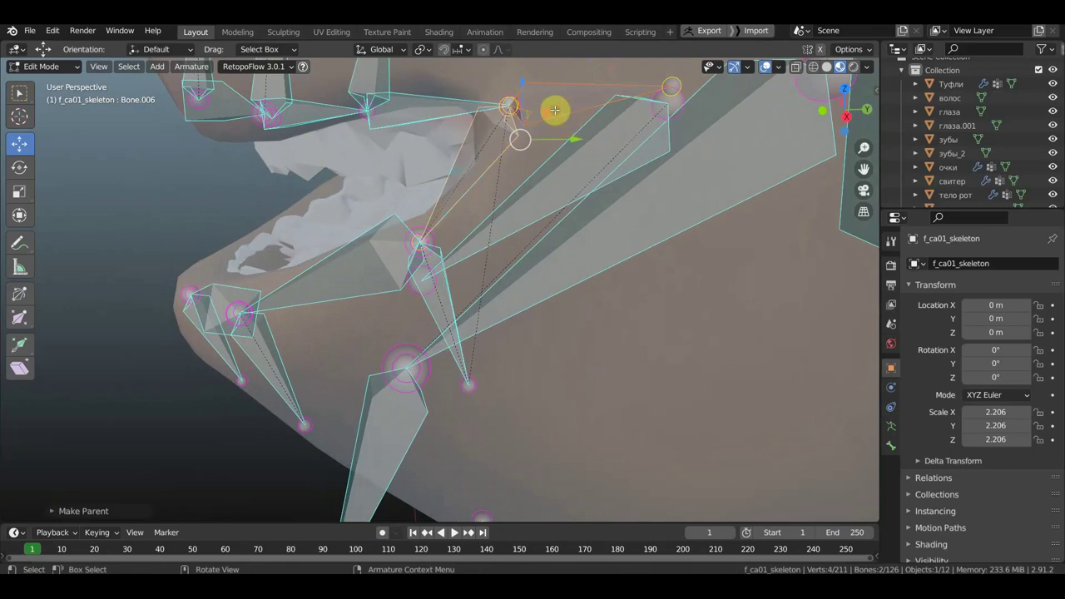
Step: Cancel an accidental move, then parent Bone.006 to Bone.002 with Keep Offset
{"action": "left_click_drag", "start_coordinate": [555, 110], "coordinate": [557, 108]}
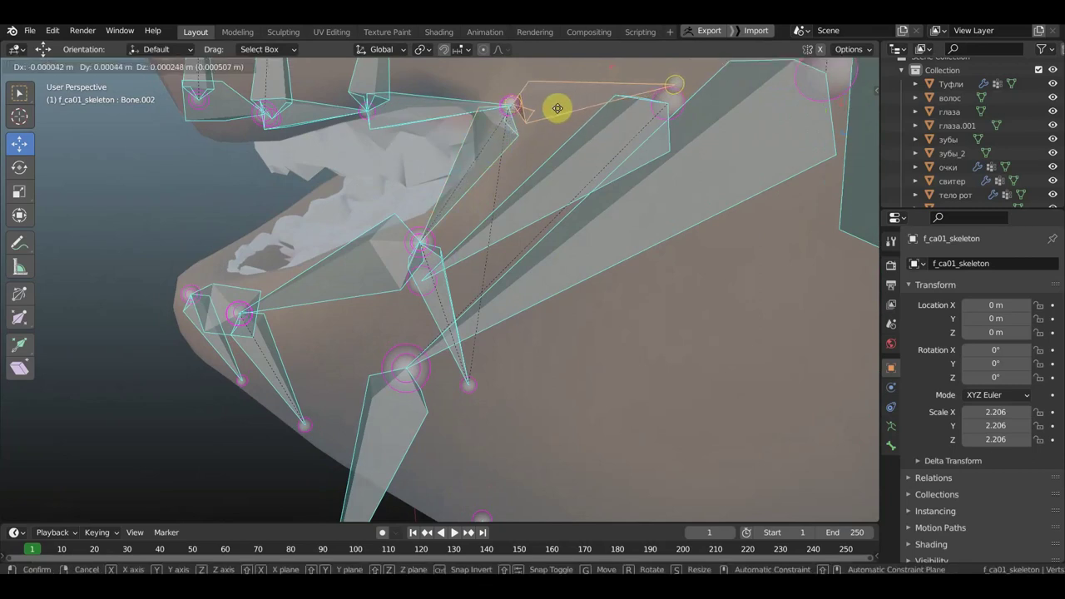
{"action": "right_click", "coordinate": [554, 107]}
{"action": "left_click", "coordinate": [488, 152]}
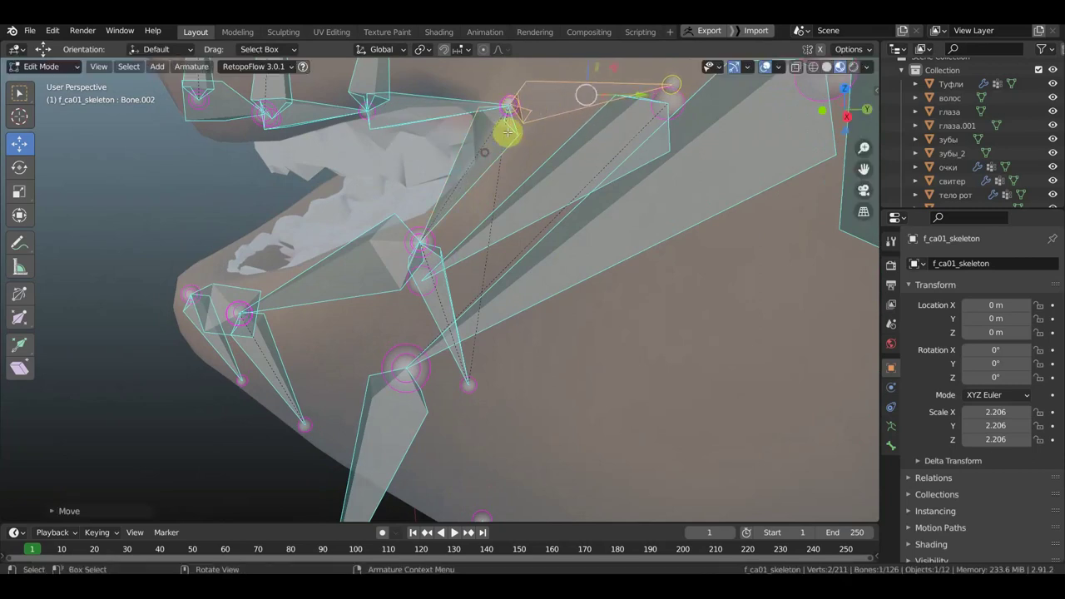
{"action": "left_click", "coordinate": [543, 100], "text": "shift"}
{"action": "key", "text": "ctrl+p"}
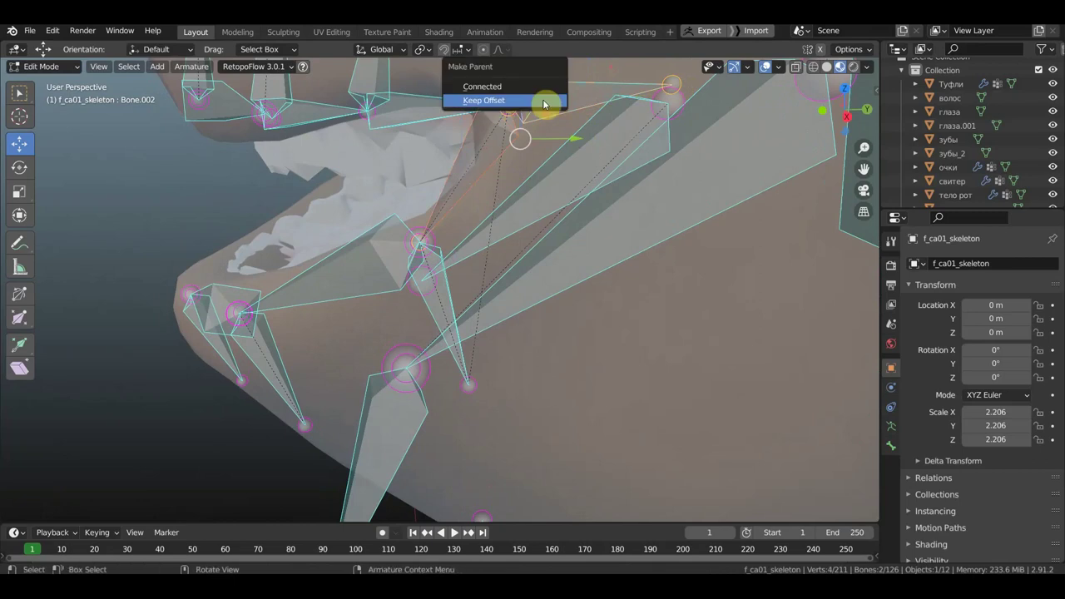
{"action": "left_click", "coordinate": [544, 101]}
Step: Nudge the mouth-corner bone into place and select the vertical and horizontal upper-lip bones
{"action": "left_click", "coordinate": [548, 100]}
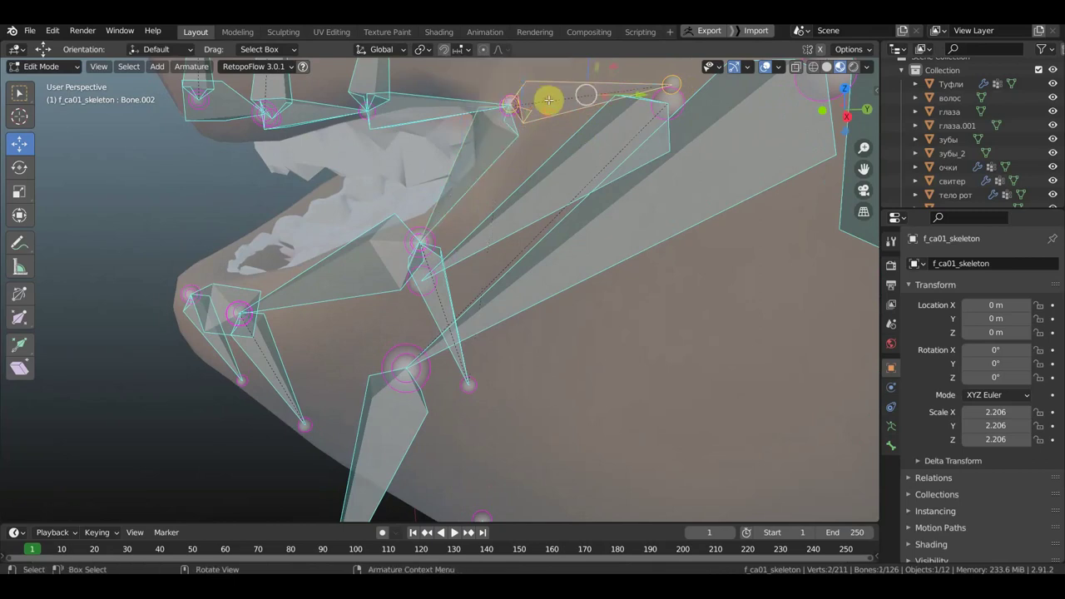
{"action": "key", "text": "g"}
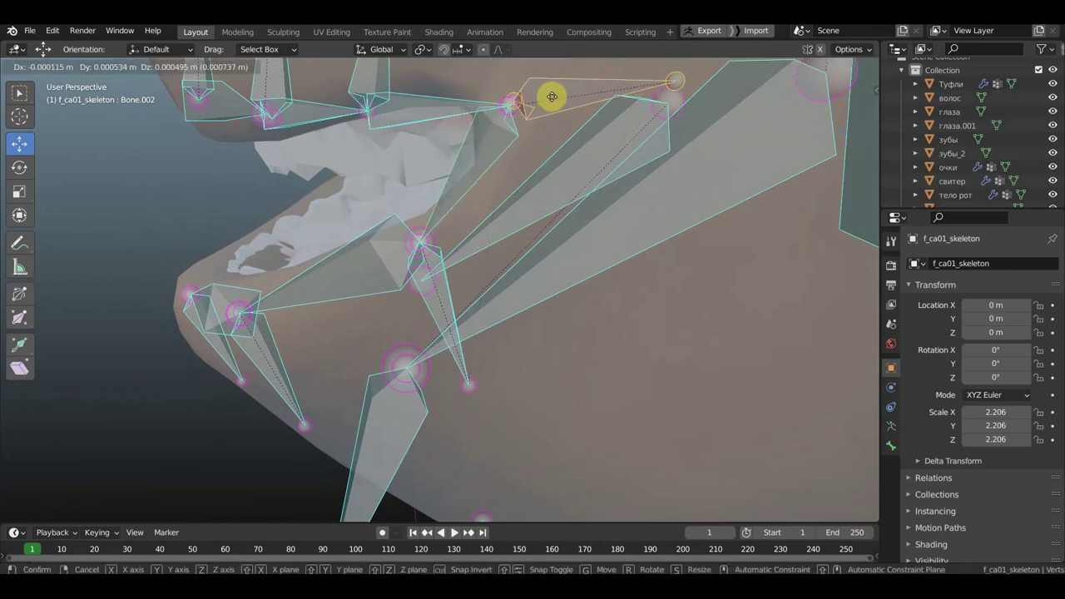
{"action": "left_click", "coordinate": [545, 102]}
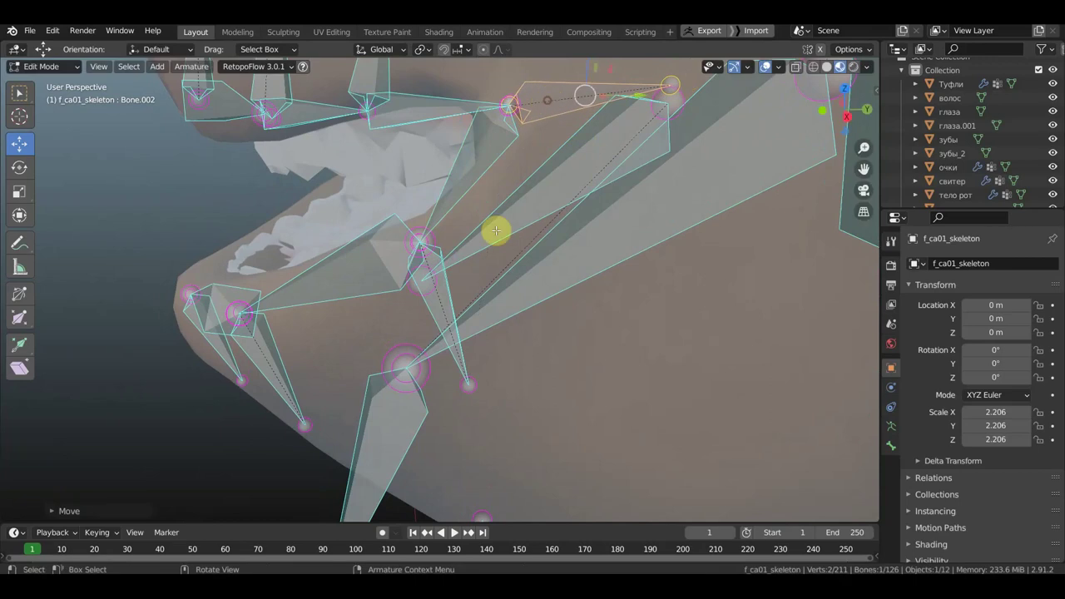
{"action": "mouse_move", "coordinate": [477, 268]}
{"action": "middle_mouse_down"}
{"action": "mouse_move", "coordinate": [499, 267]}
{"action": "mouse_move", "coordinate": [459, 270]}
{"action": "middle_mouse_up"}
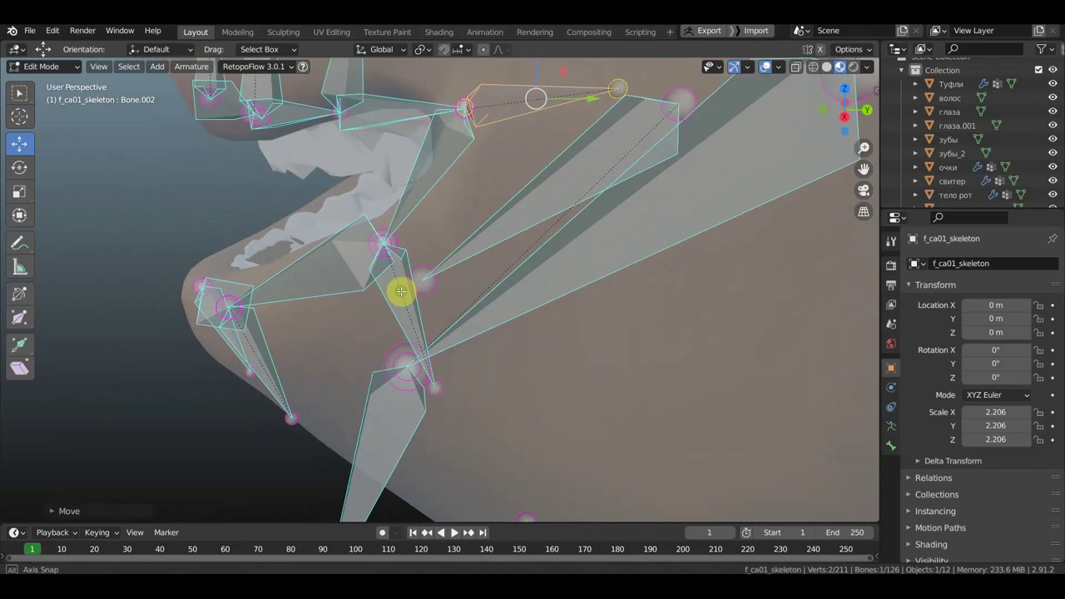
{"action": "mouse_move", "coordinate": [402, 292]}
{"action": "middle_mouse_down"}
{"action": "mouse_move", "coordinate": [428, 291]}
{"action": "mouse_move", "coordinate": [430, 226]}
{"action": "mouse_move", "coordinate": [440, 285]}
{"action": "mouse_move", "coordinate": [504, 281]}
{"action": "mouse_move", "coordinate": [397, 191]}
{"action": "middle_mouse_up"}
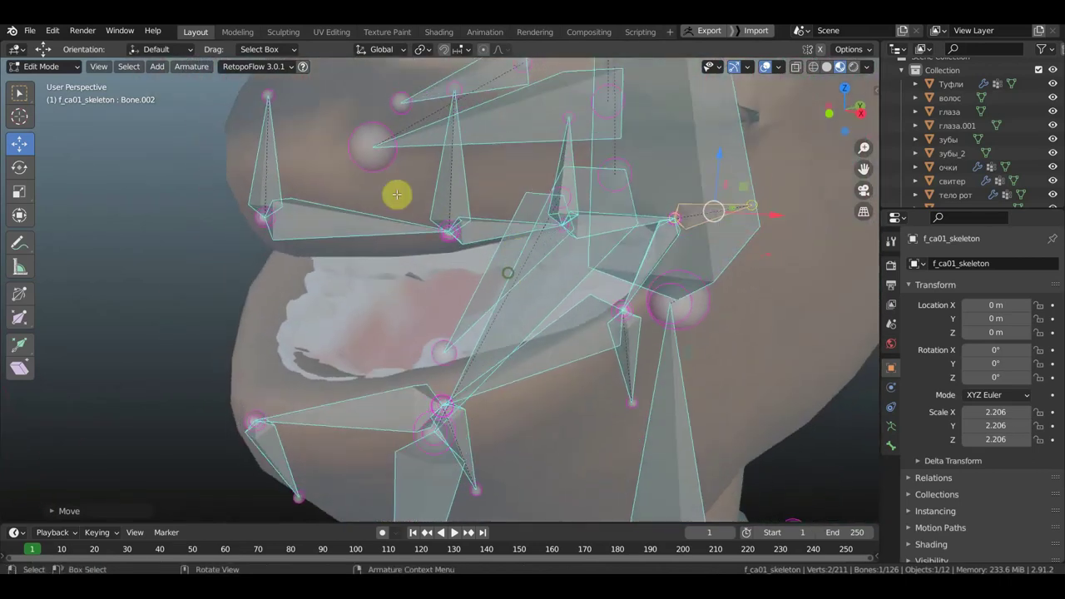
{"action": "left_click", "coordinate": [445, 205]}
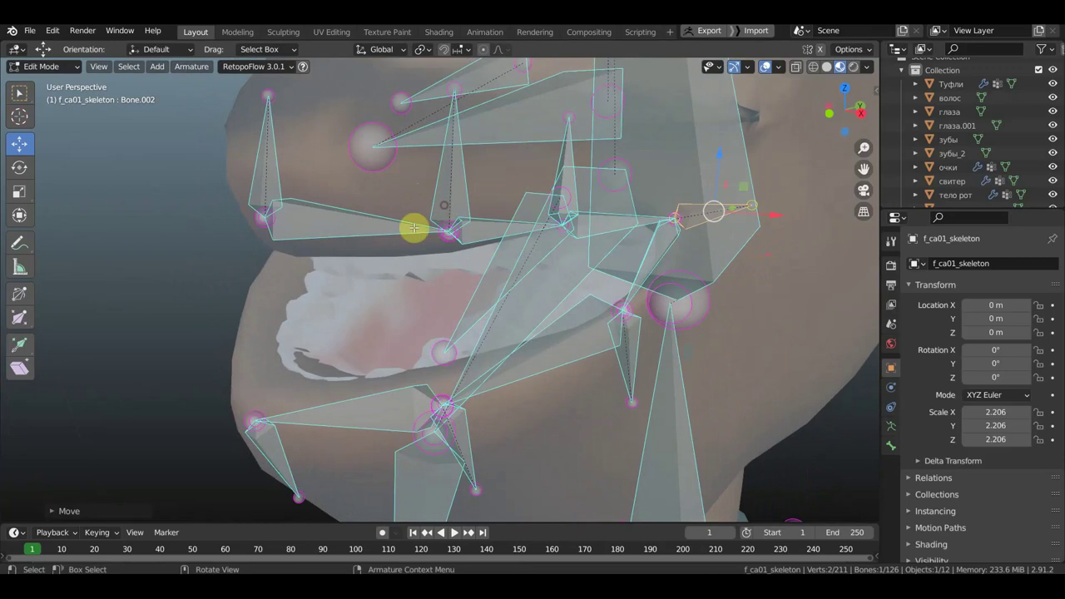
{"action": "left_click", "coordinate": [374, 227], "text": "shift"}
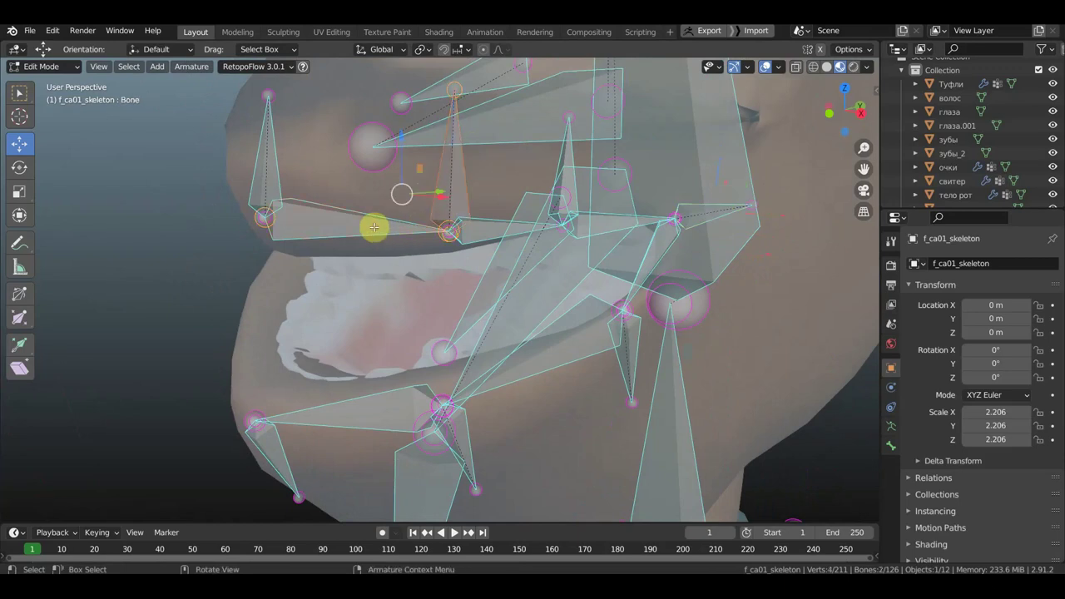
Step: Switch the armature to Pose Mode with plain solid shading
{"action": "left_click", "coordinate": [46, 66]}
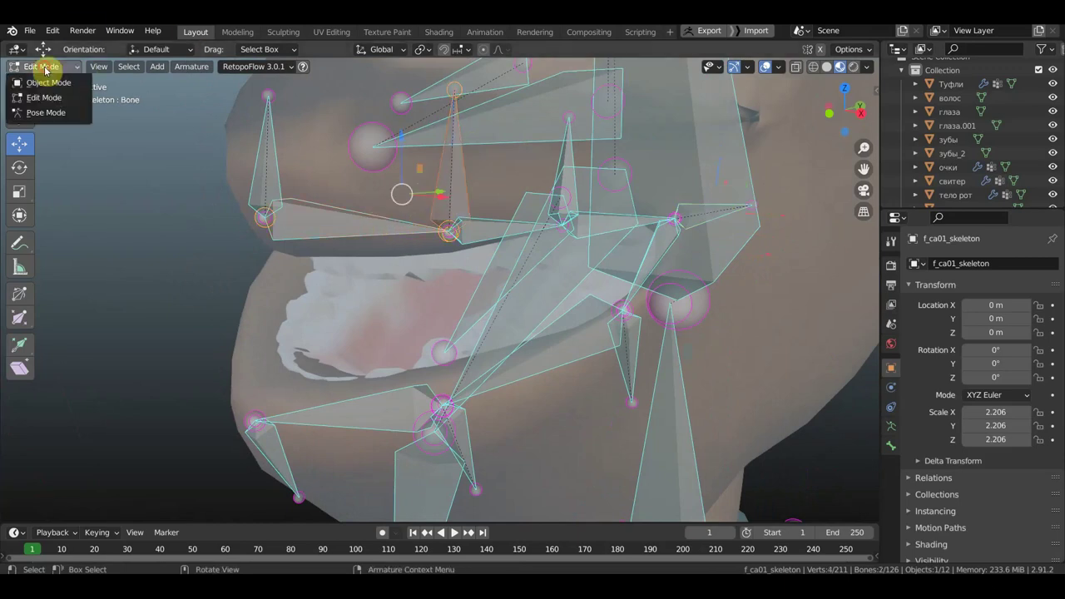
{"action": "left_click", "coordinate": [56, 113]}
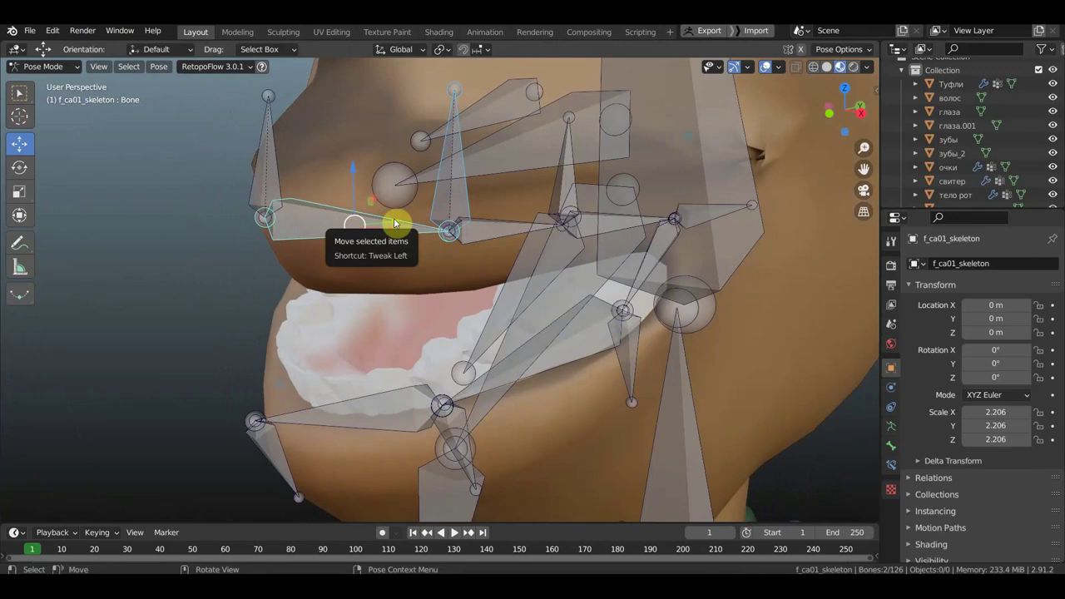
{"action": "left_click", "coordinate": [827, 66]}
{"action": "middle_click_drag", "start_coordinate": [686, 125], "coordinate": [700, 124]}
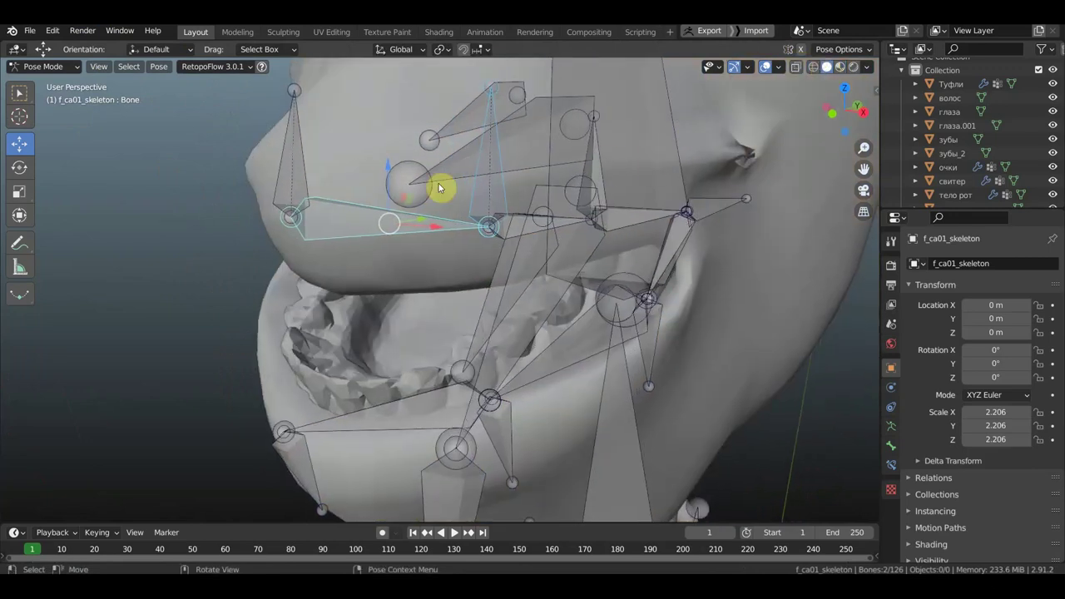
Step: Add Stretch To constraints to the first upper-lip bone and Bone.001, each targeting its neighbour
{"action": "key", "text": "shift+ctrl+c"}
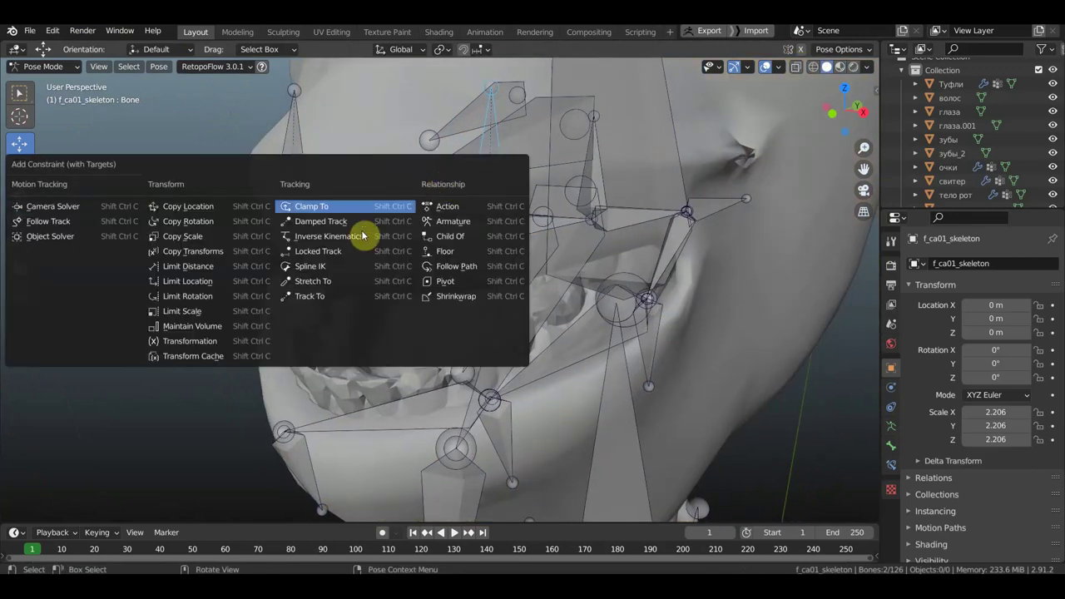
{"action": "left_click", "coordinate": [356, 272]}
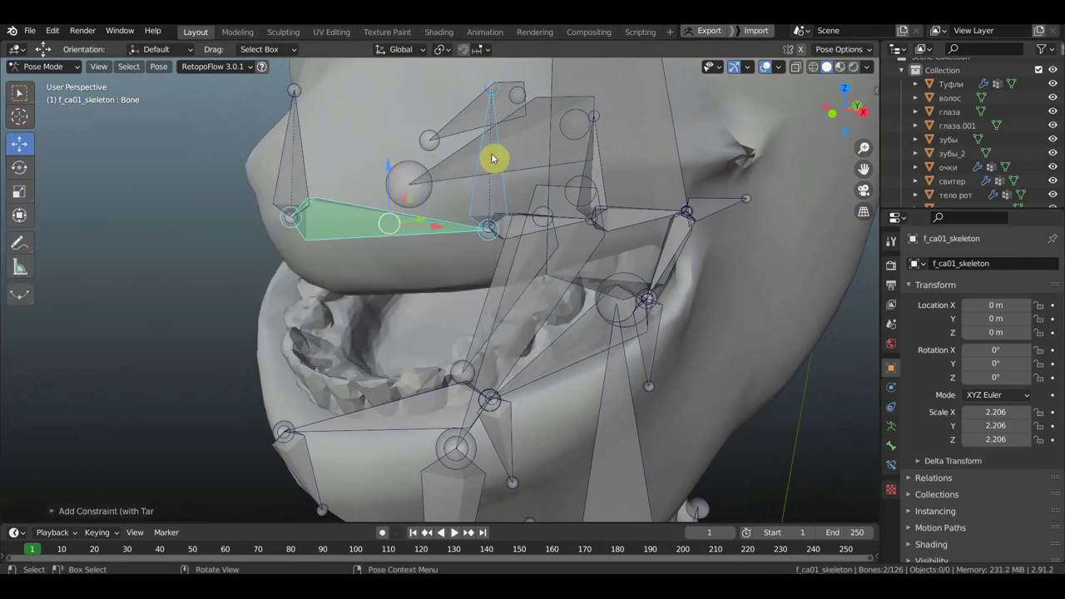
{"action": "mouse_move", "coordinate": [489, 176]}
{"action": "left_mouse_down"}
{"action": "mouse_move", "coordinate": [482, 226]}
{"action": "mouse_move", "coordinate": [476, 207]}
{"action": "mouse_move", "coordinate": [469, 217]}
{"action": "left_mouse_up"}
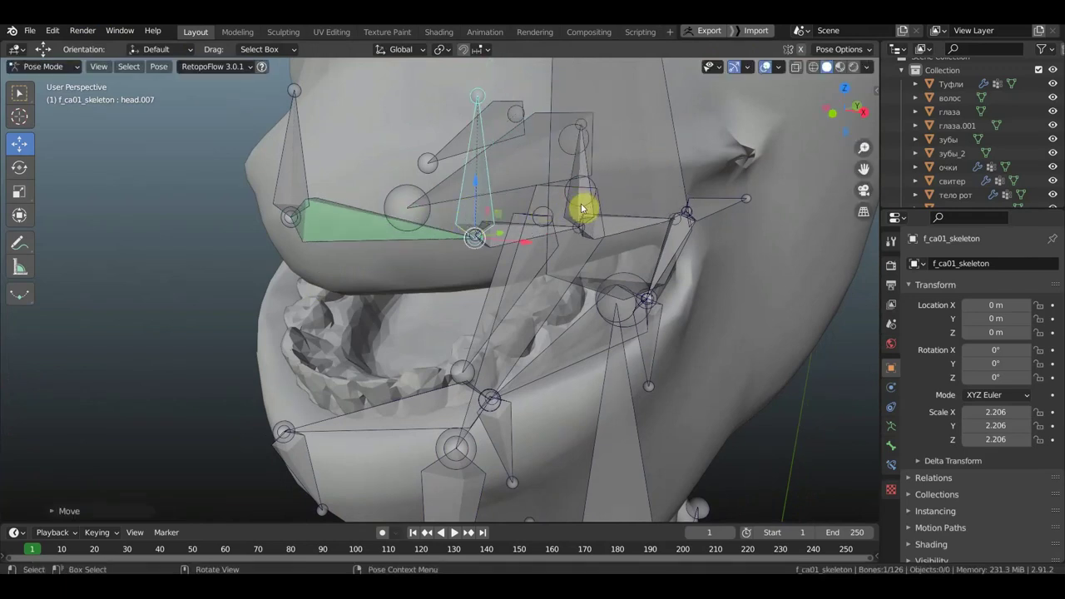
{"action": "left_click", "coordinate": [541, 238]}
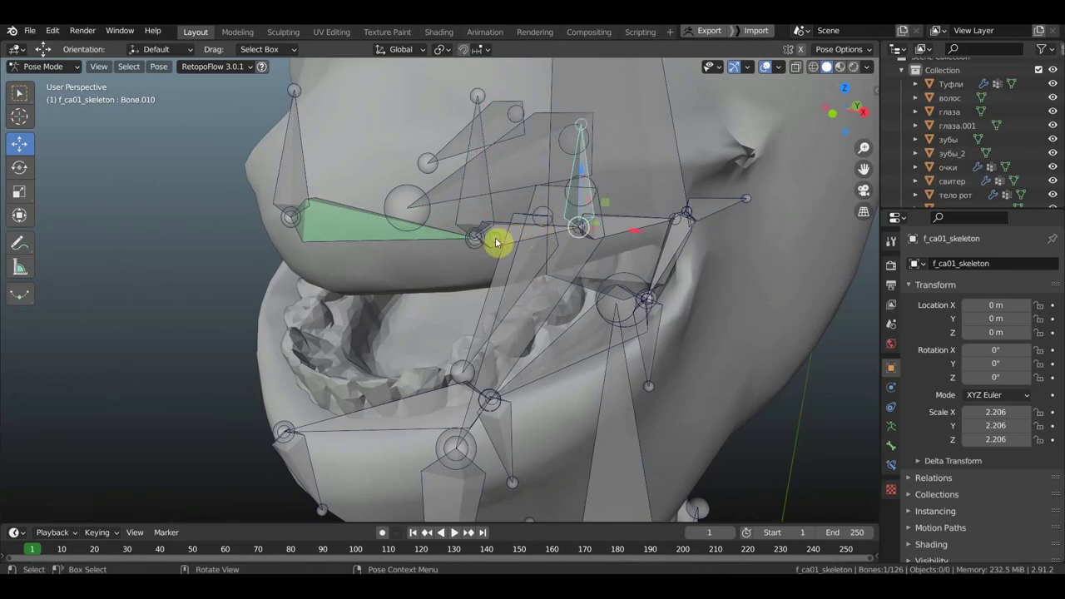
{"action": "left_click", "coordinate": [459, 255], "text": "shift"}
{"action": "middle_click_drag", "start_coordinate": [458, 255], "coordinate": [428, 264]}
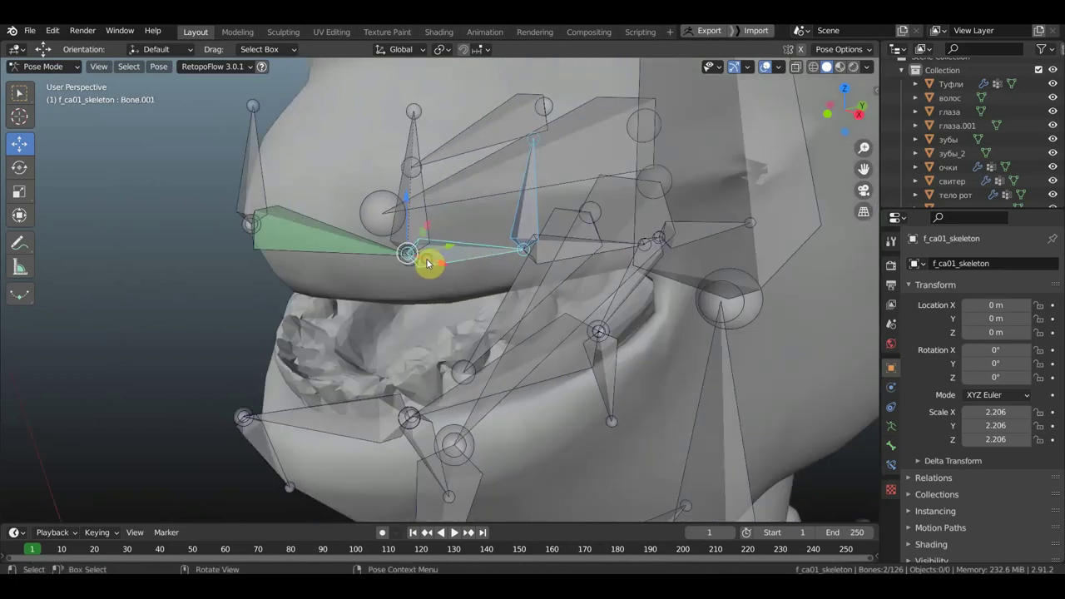
{"action": "key", "text": "ctrl+shift+c"}
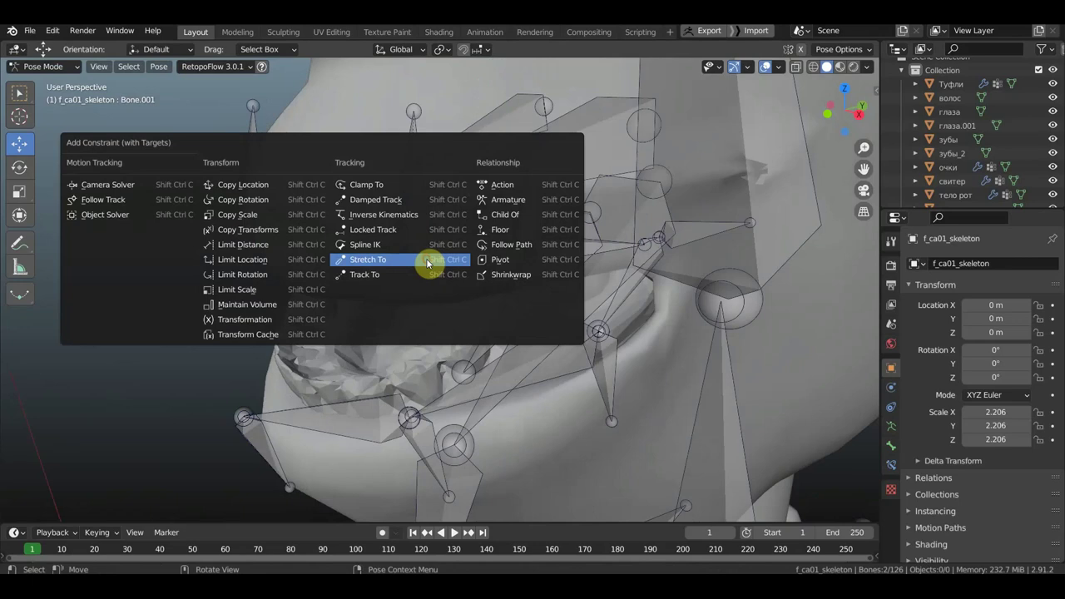
{"action": "left_click", "coordinate": [426, 260]}
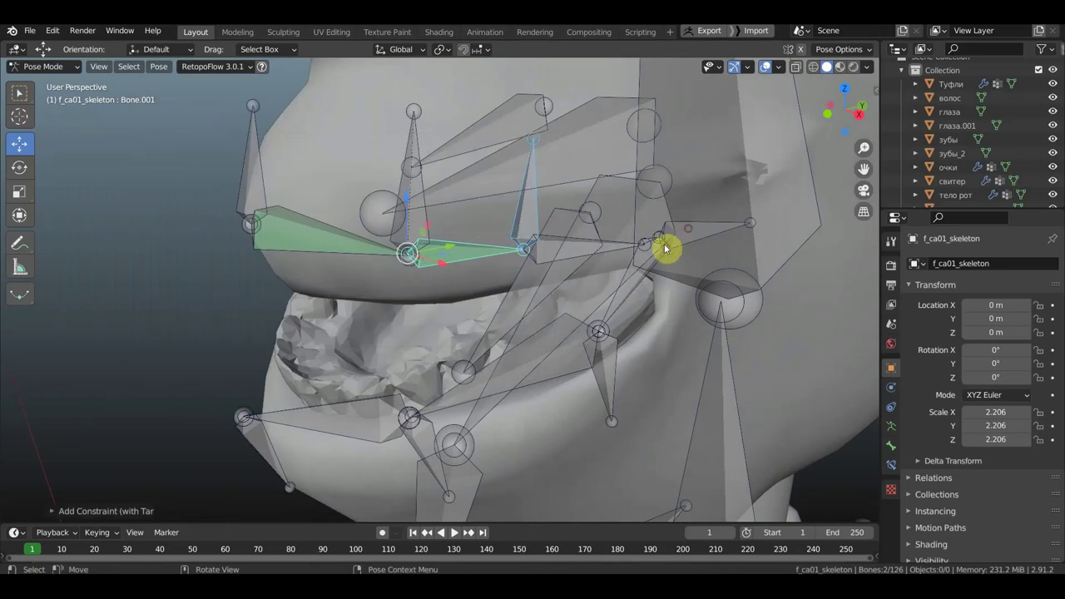
Step: Add a Stretch To constraint on Bone.009 targeting Bone.002 at the mouth corner
{"action": "left_click", "coordinate": [594, 244]}
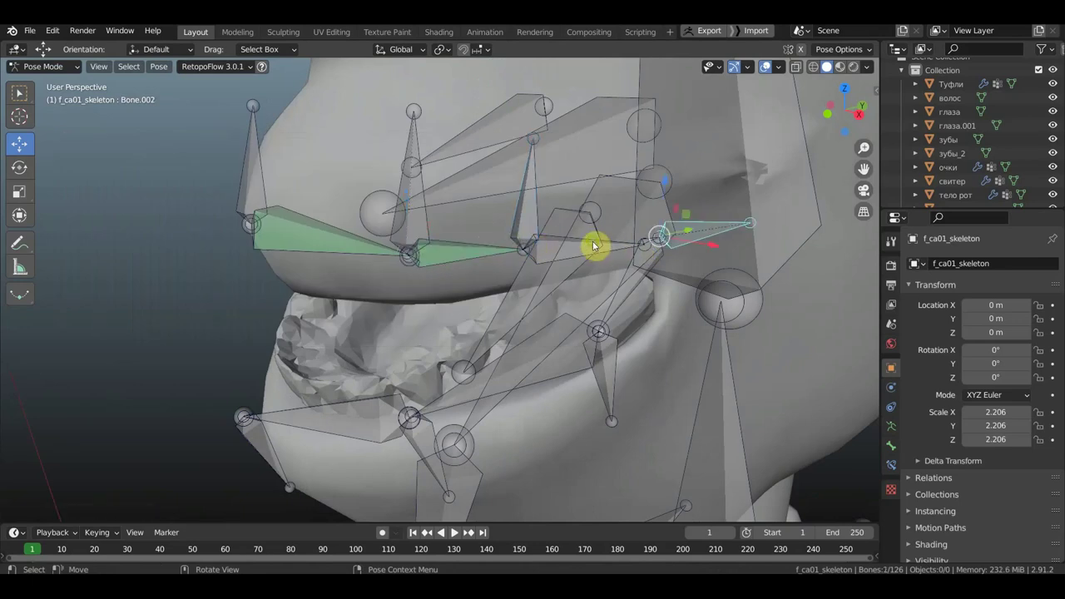
{"action": "middle_click_drag", "start_coordinate": [594, 245], "coordinate": [571, 245]}
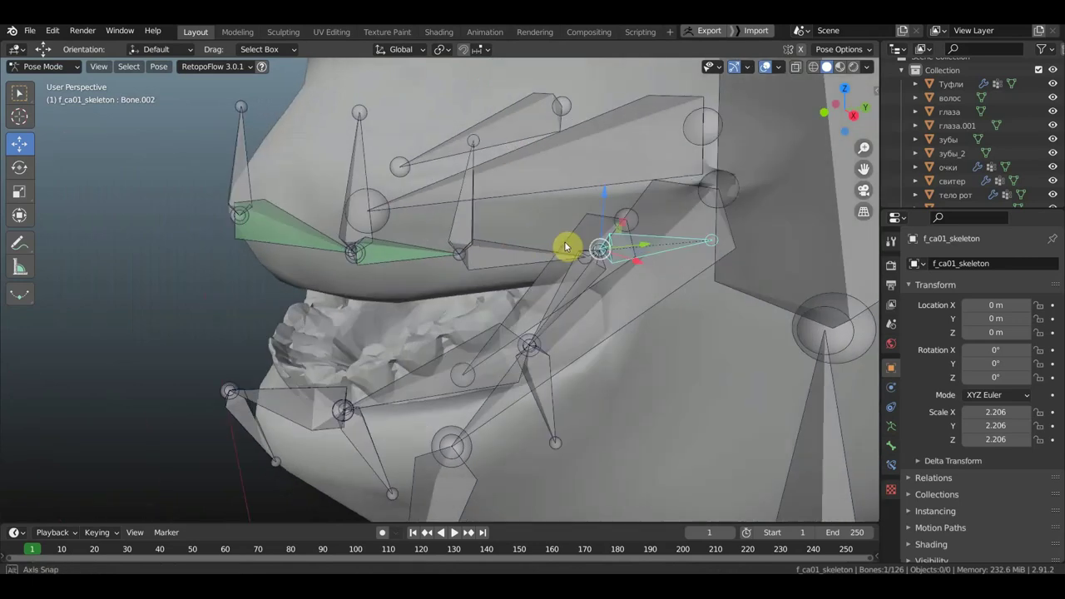
{"action": "left_click", "coordinate": [522, 252], "text": "shift"}
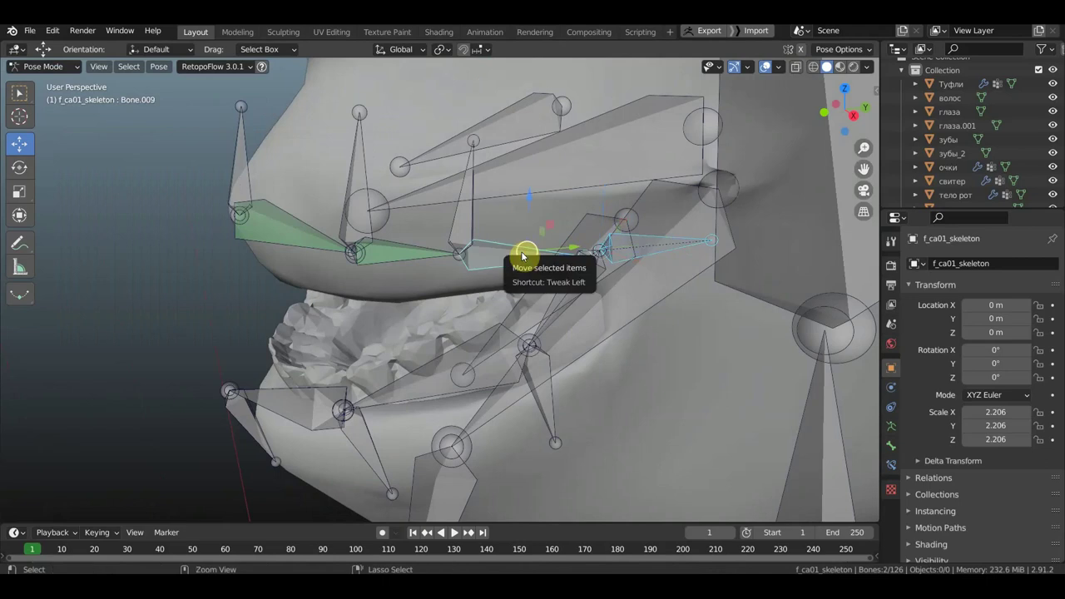
{"action": "key", "text": "shift+ctrl+c"}
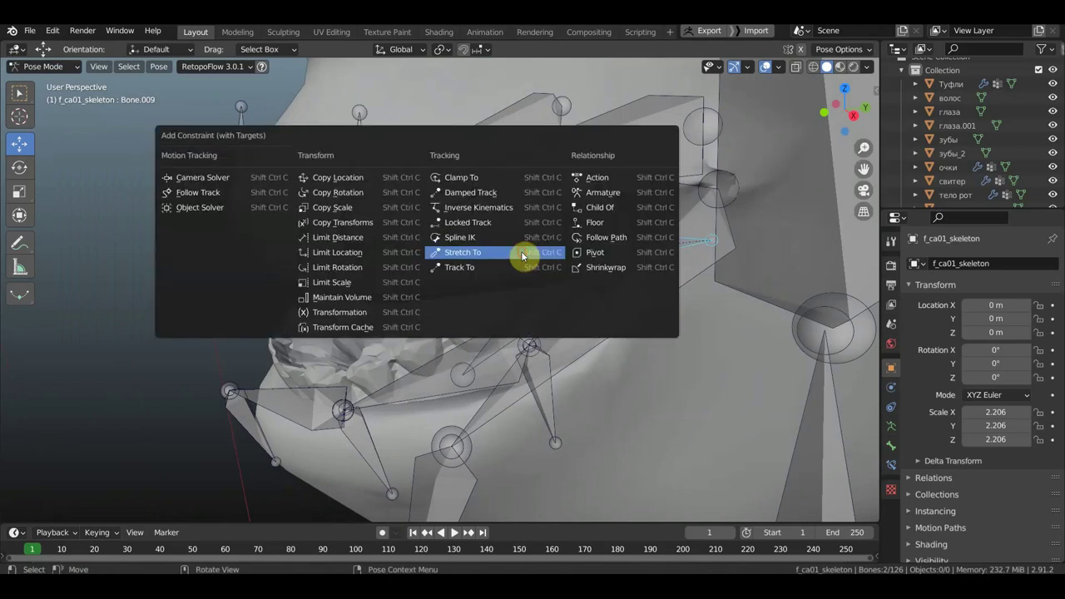
{"action": "left_click", "coordinate": [521, 252]}
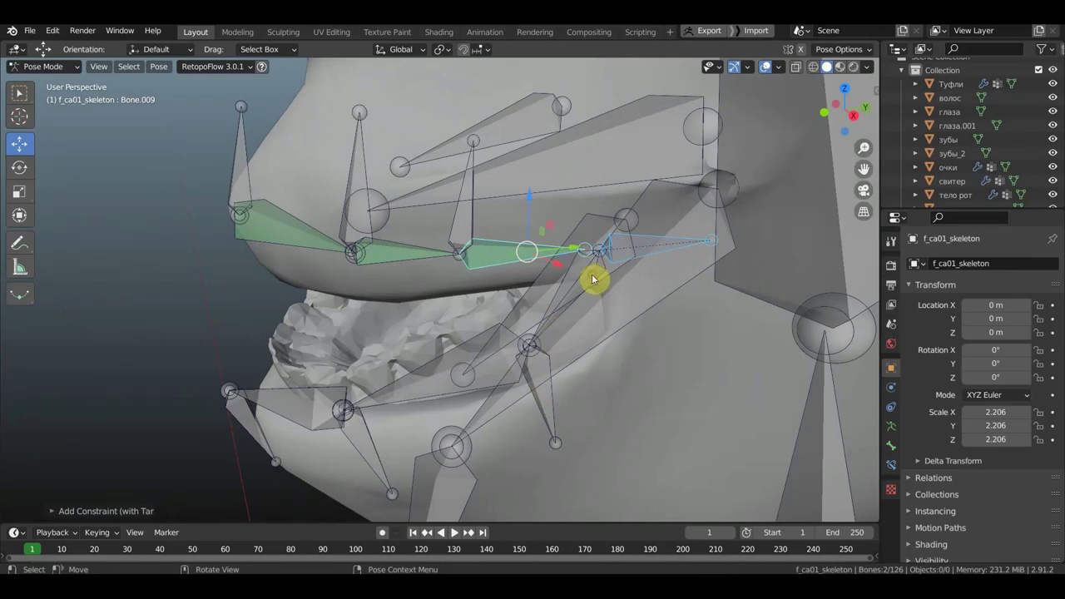
Step: Give the first two lower-lip bones Stretch To constraints targeting the jaw bones beneath them
{"action": "left_click", "coordinate": [602, 333]}
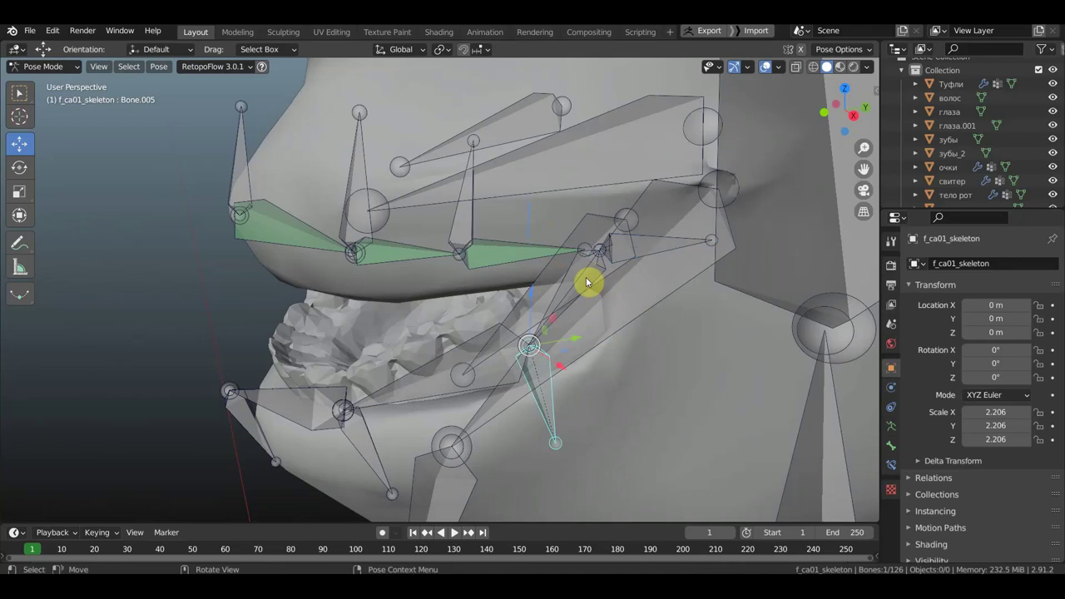
{"action": "left_click", "coordinate": [617, 308], "text": "shift"}
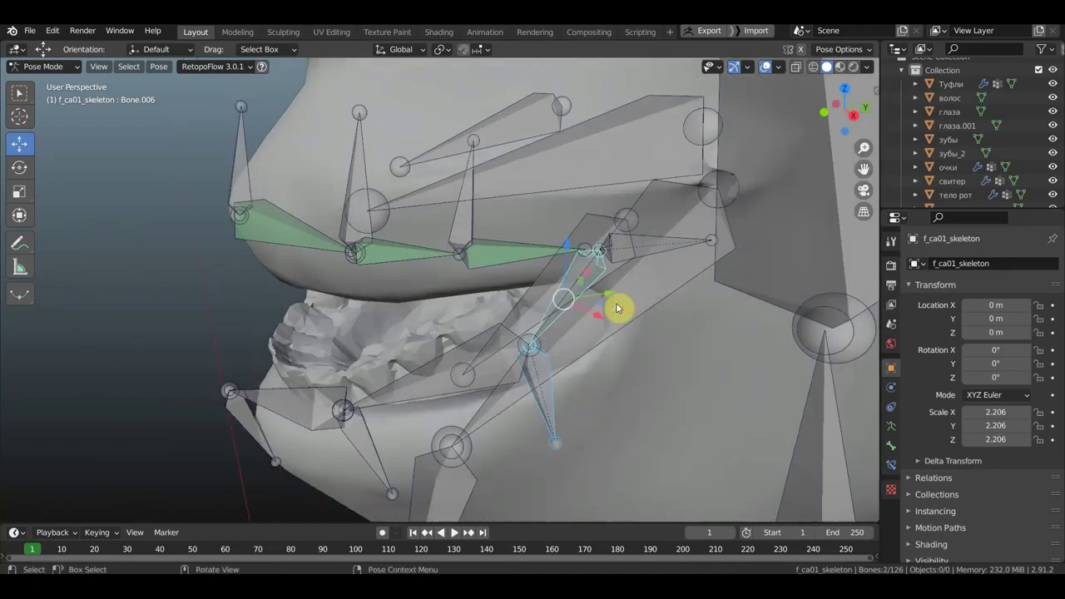
{"action": "key", "text": "shift+ctrl+c"}
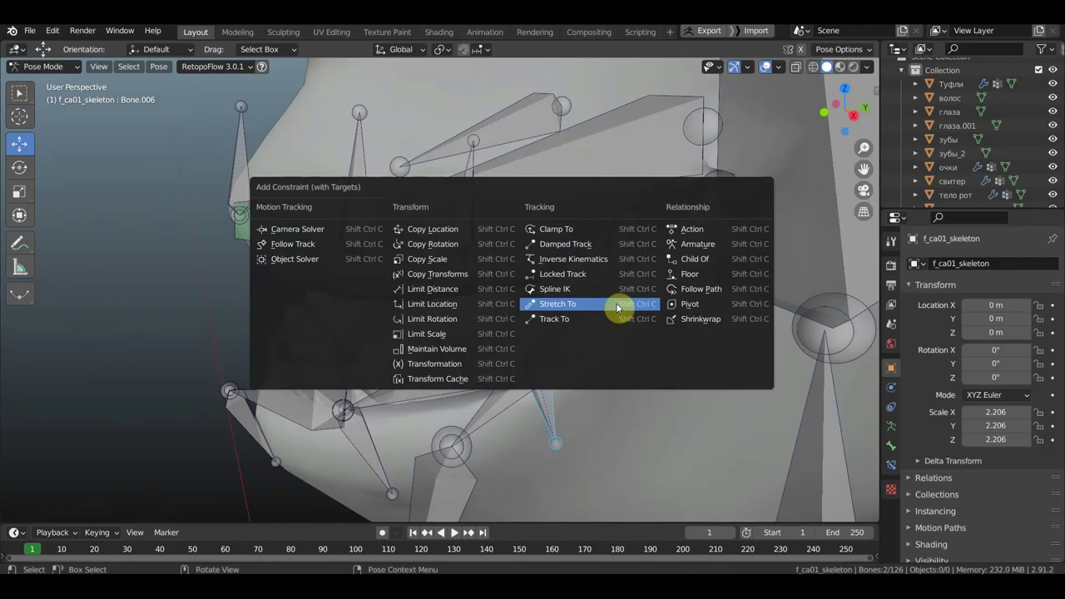
{"action": "left_click", "coordinate": [617, 306]}
{"action": "middle_click_drag", "start_coordinate": [601, 336], "coordinate": [622, 316]}
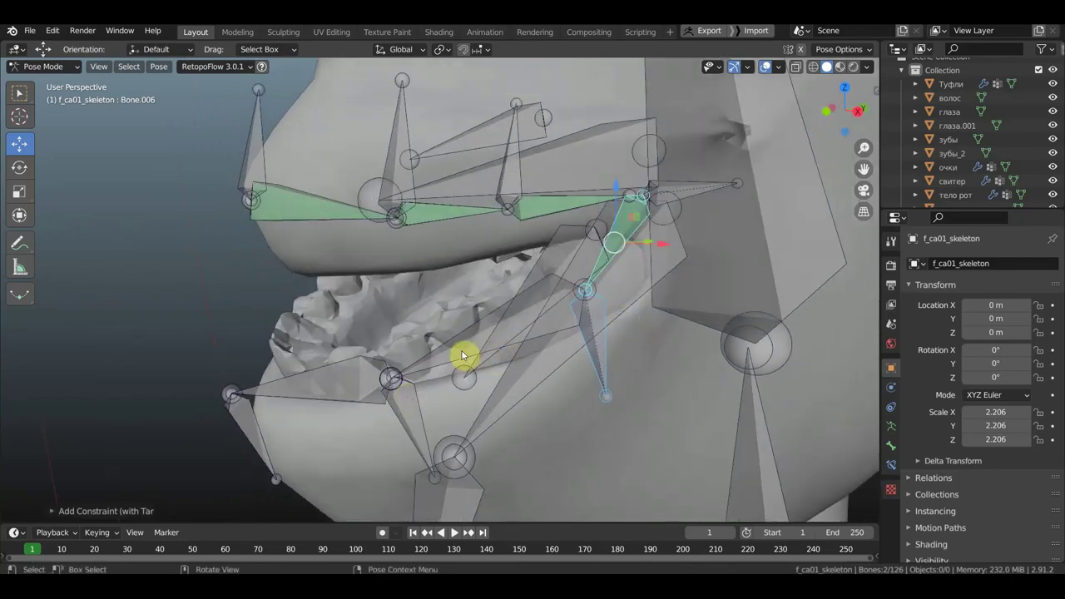
{"action": "left_click", "coordinate": [464, 356]}
{"action": "left_click", "coordinate": [459, 350], "text": "shift"}
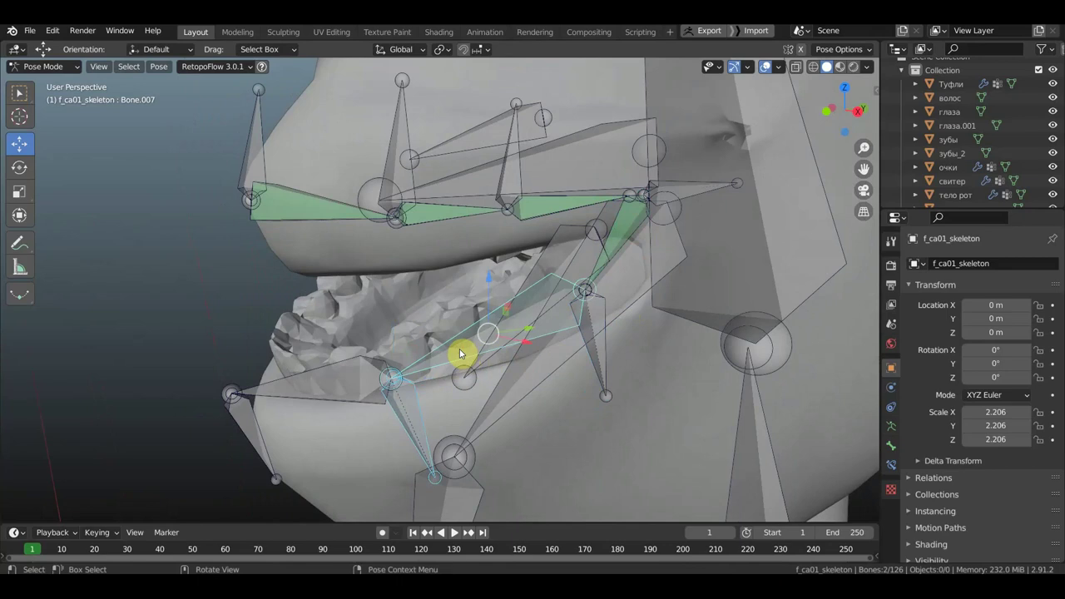
{"action": "key", "text": "ctrl+shift+c"}
{"action": "left_click", "coordinate": [459, 349]}
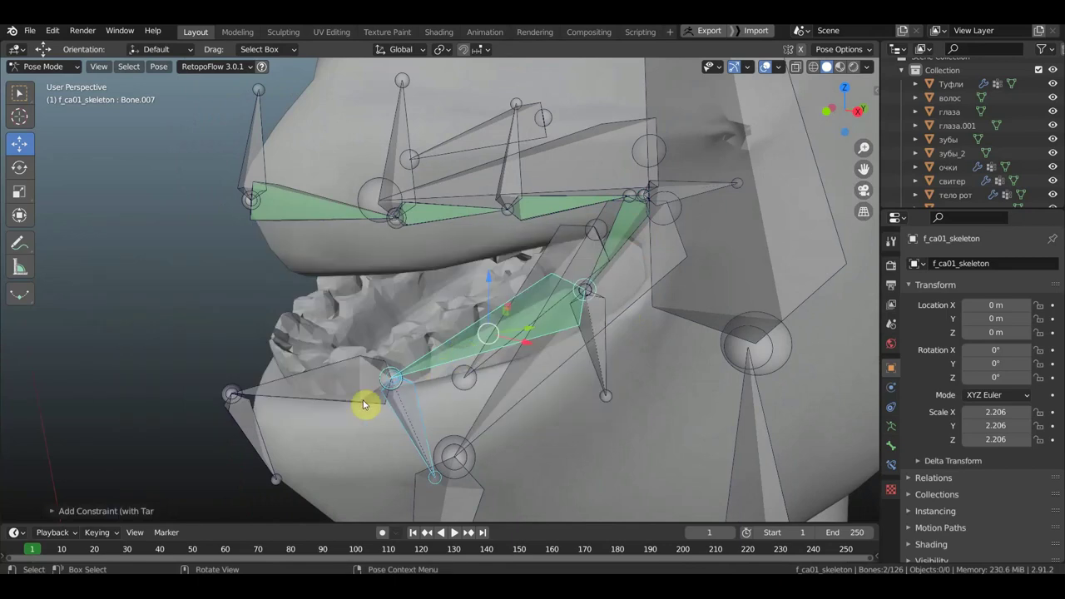
Step: Give the front lower-lip bone a Stretch To constraint aimed at the chin bone
{"action": "mouse_move", "coordinate": [404, 422]}
{"action": "middle_mouse_down"}
{"action": "mouse_move", "coordinate": [435, 416]}
{"action": "mouse_move", "coordinate": [317, 435]}
{"action": "middle_mouse_up"}
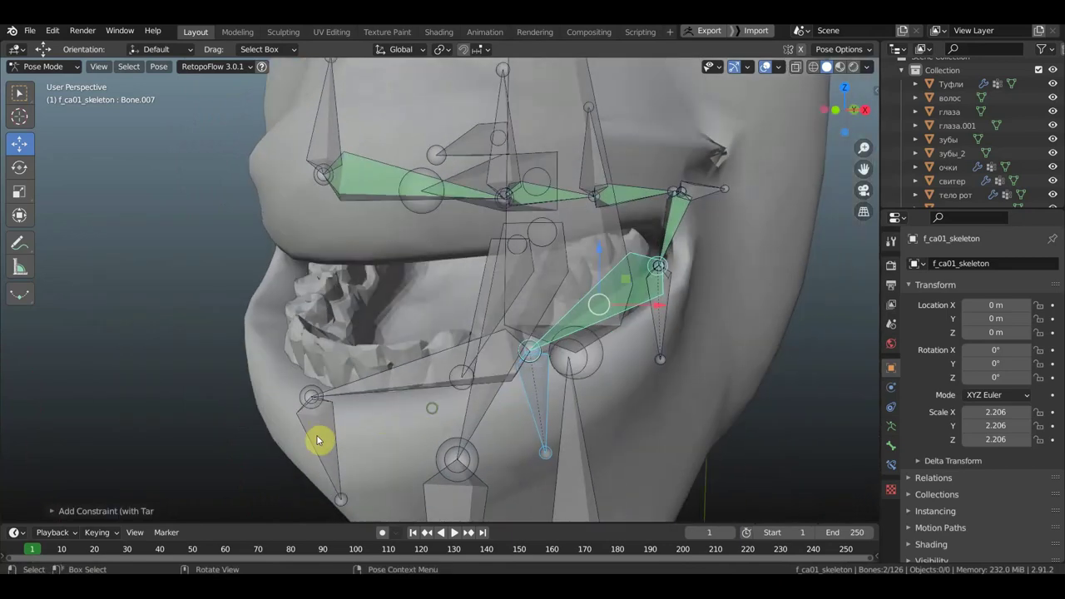
{"action": "left_click", "coordinate": [398, 376]}
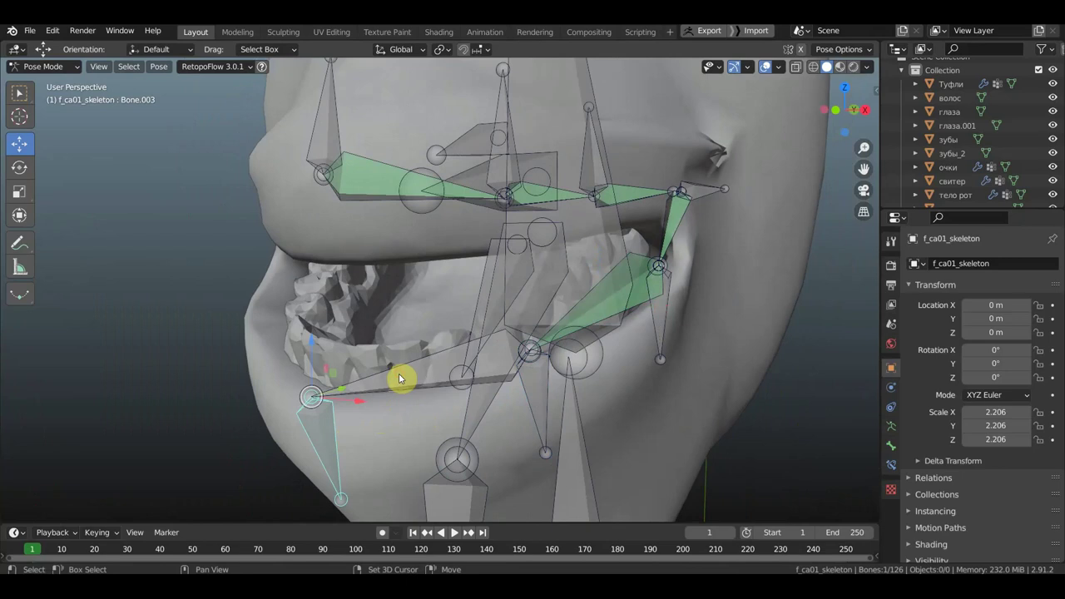
{"action": "left_click", "coordinate": [398, 379], "text": "shift"}
{"action": "key", "text": "shift+ctrl+c"}
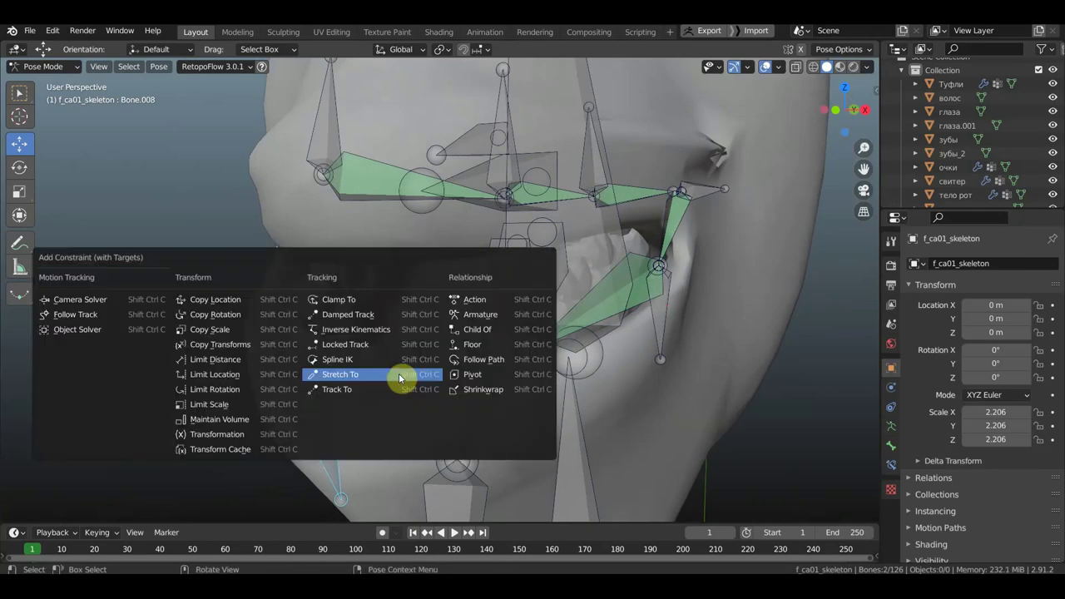
{"action": "left_click", "coordinate": [398, 373]}
Step: Move the jaw bone below the lip to a new position
{"action": "mouse_move", "coordinate": [430, 374]}
{"action": "middle_mouse_down"}
{"action": "mouse_move", "coordinate": [518, 369]}
{"action": "mouse_move", "coordinate": [520, 380]}
{"action": "middle_mouse_up"}
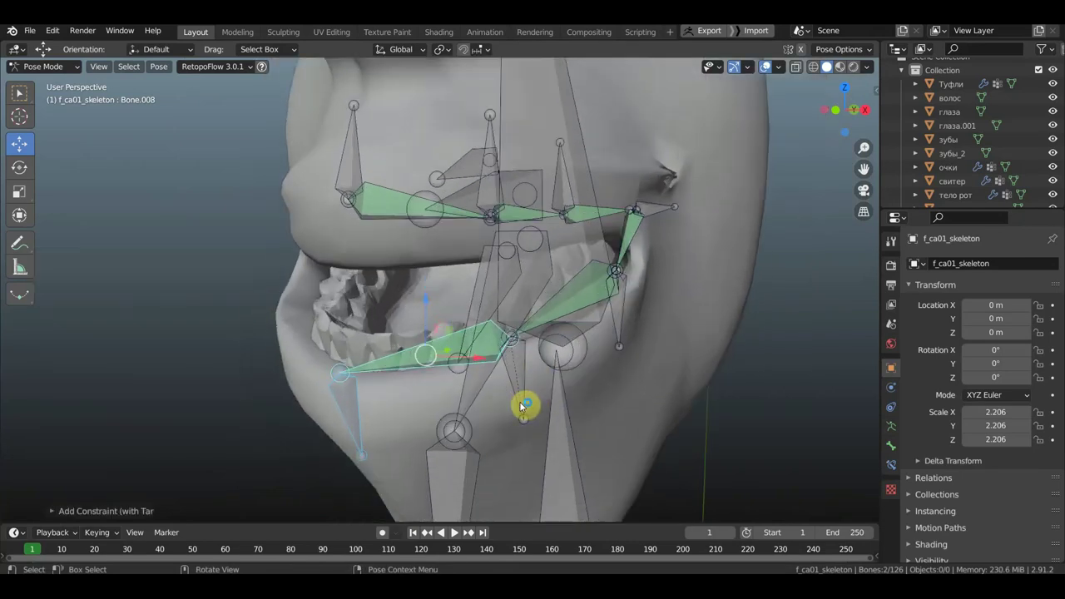
{"action": "left_click", "coordinate": [522, 406]}
{"action": "key", "text": "g"}
{"action": "left_click", "coordinate": [529, 426]}
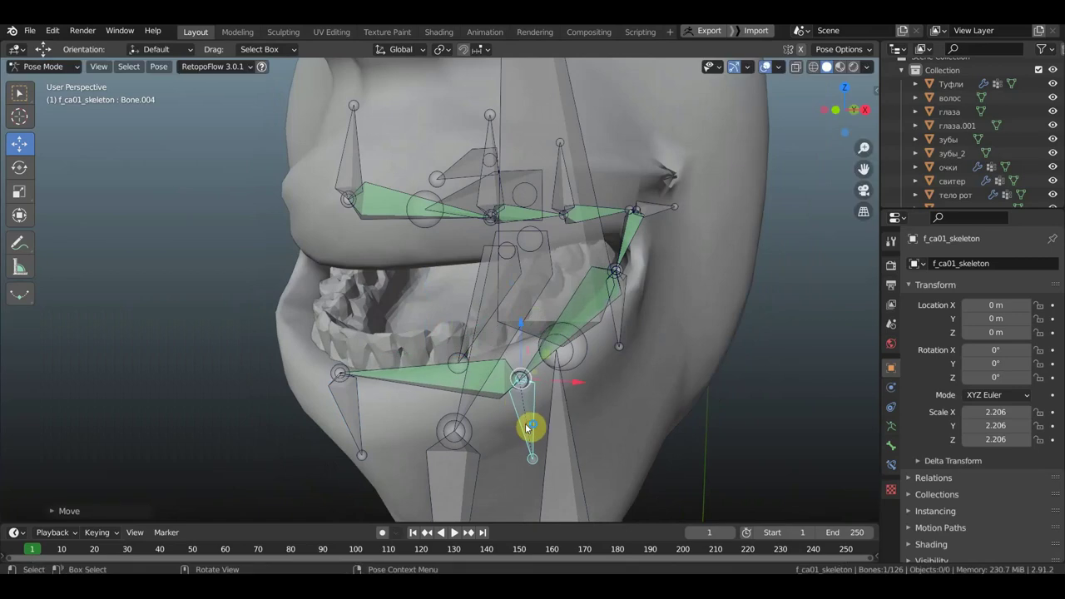
{"action": "middle_click_drag", "start_coordinate": [520, 378], "coordinate": [577, 411]}
Step: Move the jaw bone again, then shift the bone near the mouth corner
{"action": "key", "text": "g"}
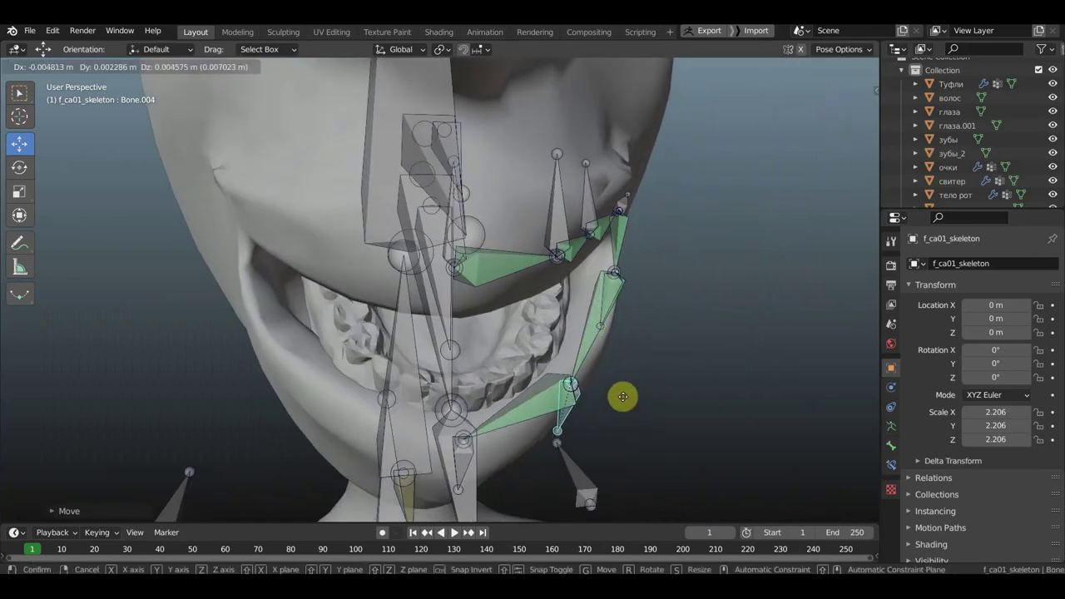
{"action": "left_click", "coordinate": [625, 389]}
{"action": "left_click", "coordinate": [608, 269]}
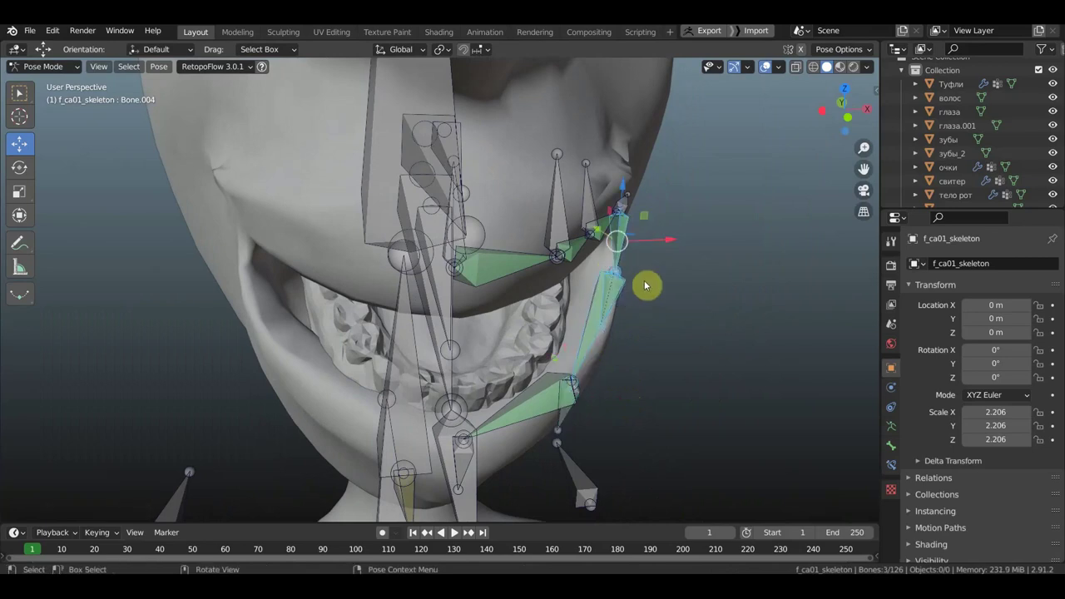
{"action": "key", "text": "g"}
{"action": "left_click", "coordinate": [638, 285]}
{"action": "mouse_move", "coordinate": [638, 285]}
{"action": "middle_mouse_down"}
{"action": "mouse_move", "coordinate": [555, 247]}
{"action": "mouse_move", "coordinate": [506, 257]}
{"action": "middle_mouse_up"}
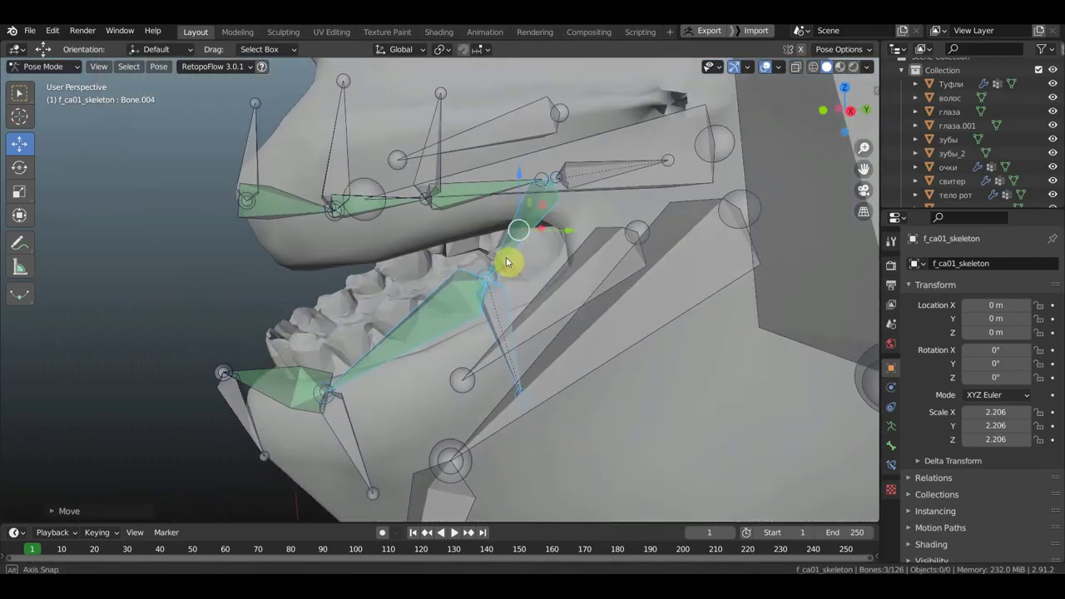
Step: Reposition the mouth-corner bone and check the stretch from around the jaw
{"action": "left_click", "coordinate": [609, 181]}
{"action": "key", "text": "g"}
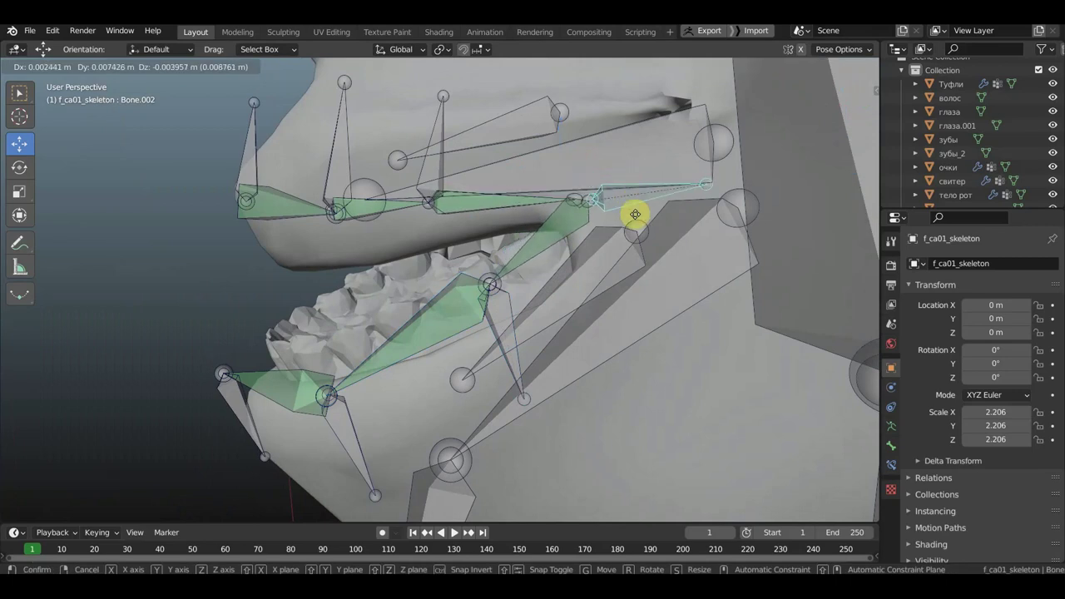
{"action": "left_click", "coordinate": [646, 217]}
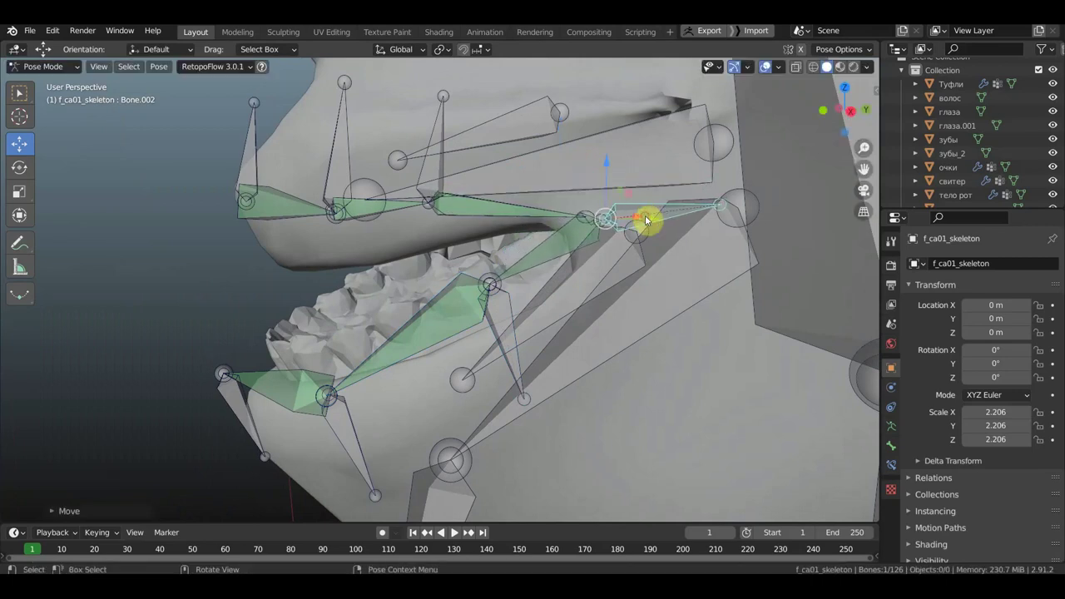
{"action": "middle_click_drag", "start_coordinate": [583, 292], "coordinate": [555, 305]}
{"action": "middle_click_drag", "start_coordinate": [551, 298], "coordinate": [547, 286]}
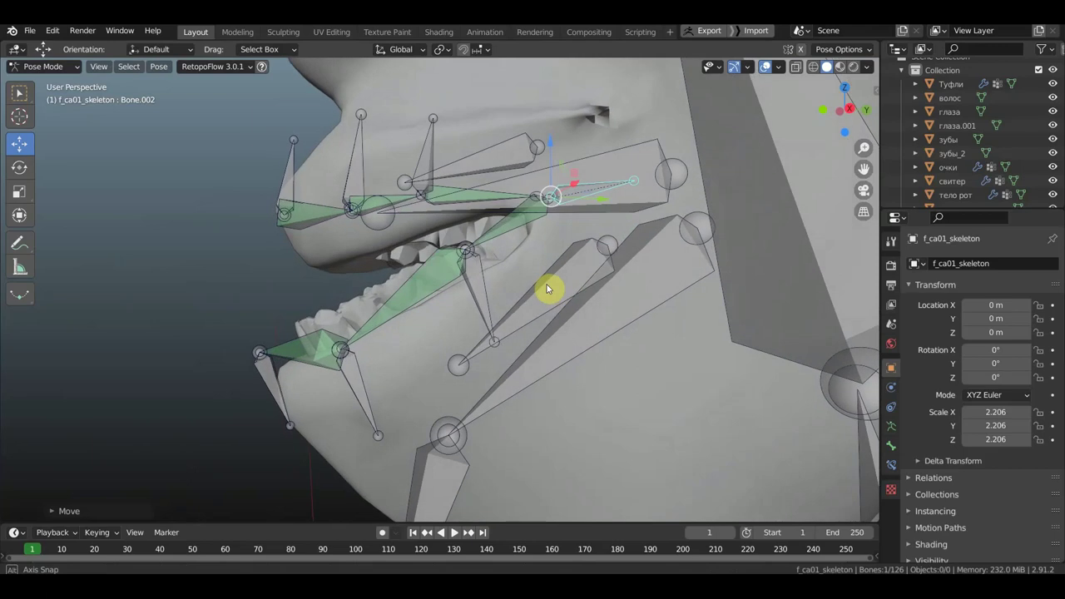
Step: Box-select several jaw bones and move them together, then select the upper mouth-corner bone
{"action": "mouse_move", "coordinate": [506, 275]}
{"action": "left_mouse_down"}
{"action": "mouse_move", "coordinate": [463, 258]}
{"action": "mouse_move", "coordinate": [466, 242]}
{"action": "left_mouse_up"}
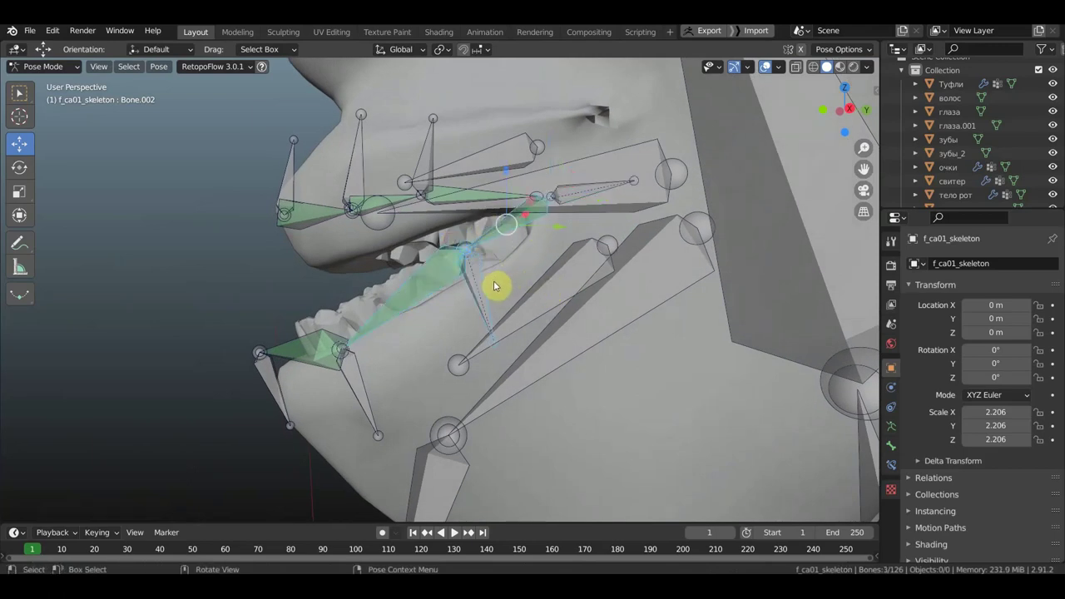
{"action": "key", "text": "g"}
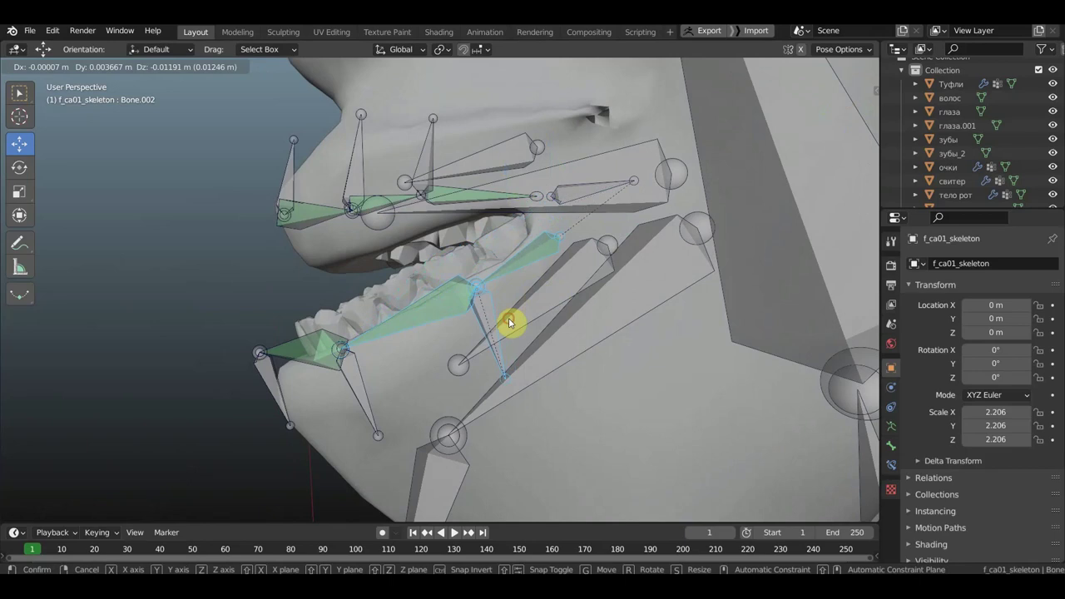
{"action": "left_click", "coordinate": [507, 324]}
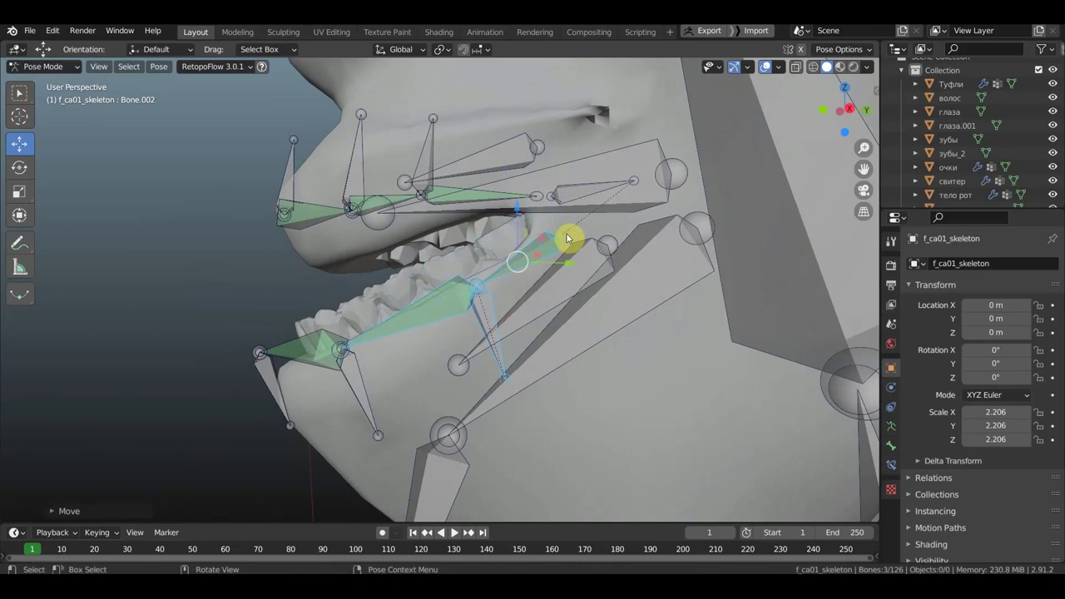
{"action": "left_click", "coordinate": [567, 238]}
{"action": "left_click", "coordinate": [56, 68]}
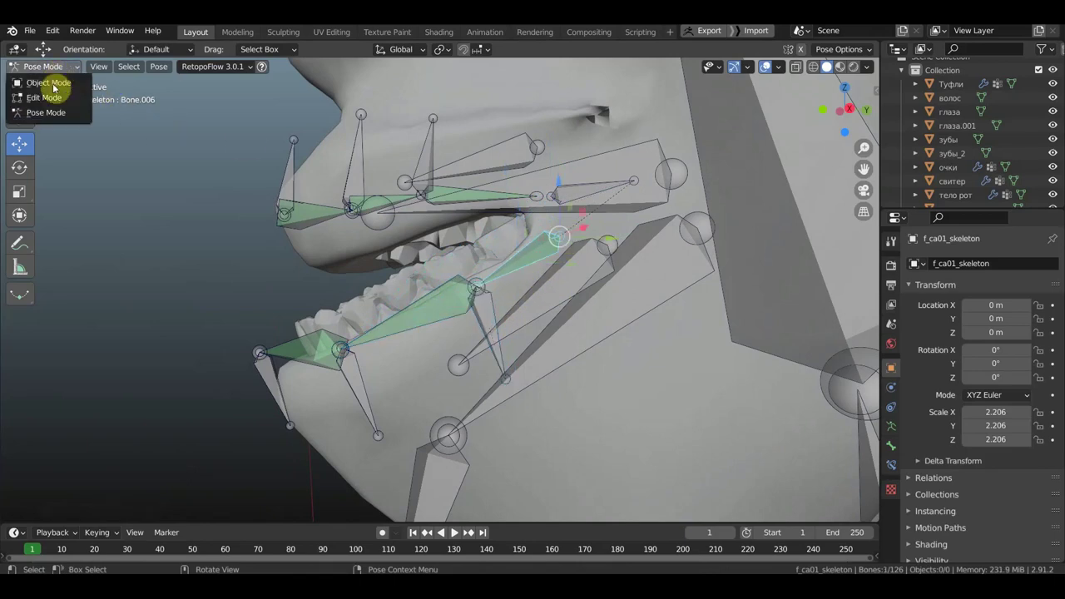
{"action": "left_click", "coordinate": [48, 98]}
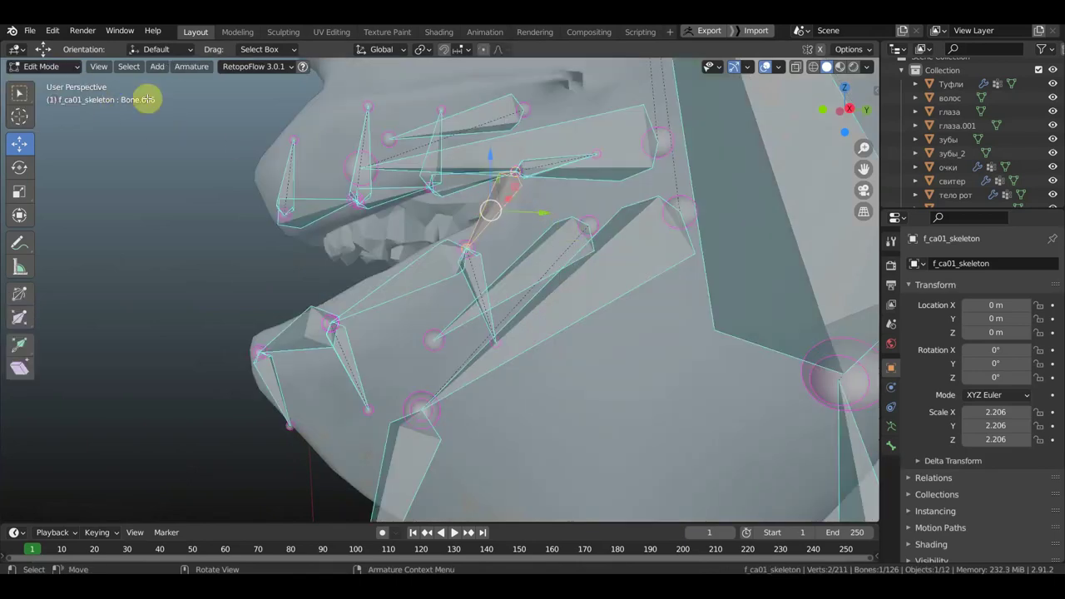
{"action": "left_click", "coordinate": [47, 67]}
{"action": "left_click", "coordinate": [98, 67]}
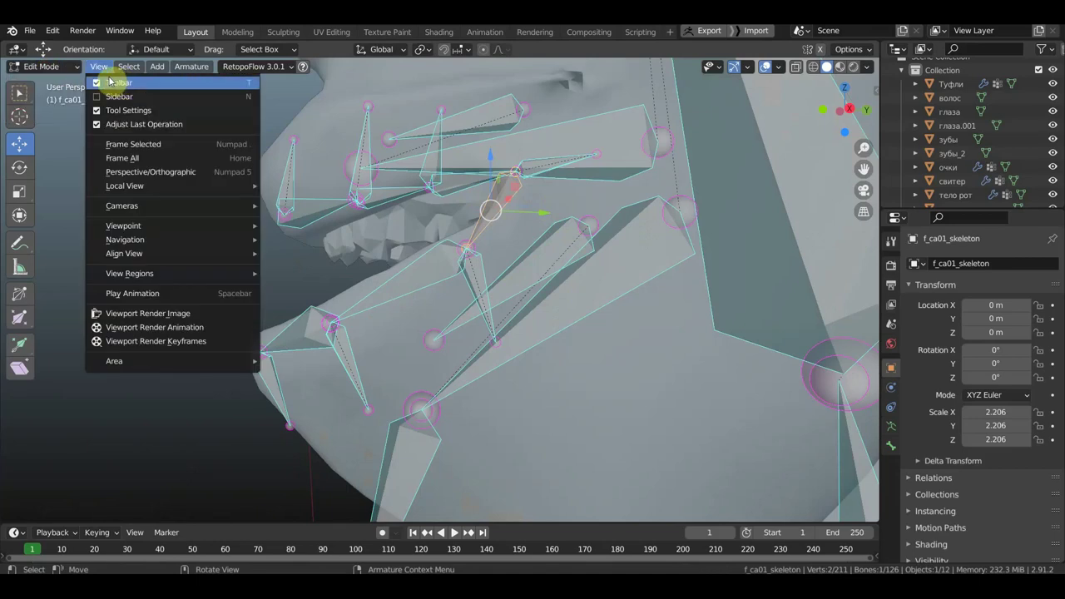
{"action": "left_click", "coordinate": [50, 70]}
{"action": "left_click", "coordinate": [49, 66]}
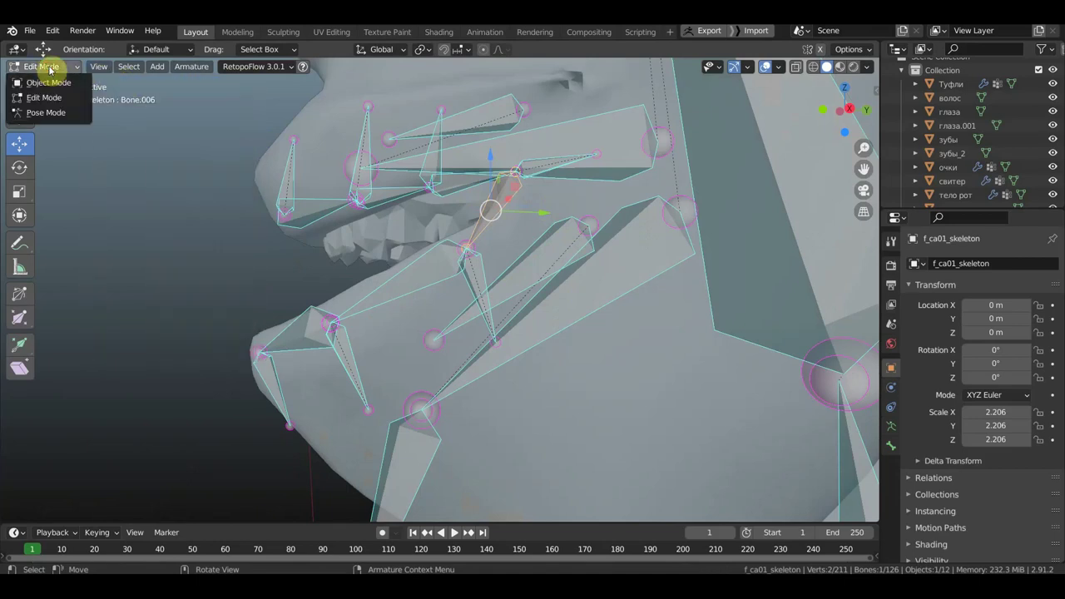
{"action": "left_click", "coordinate": [47, 113]}
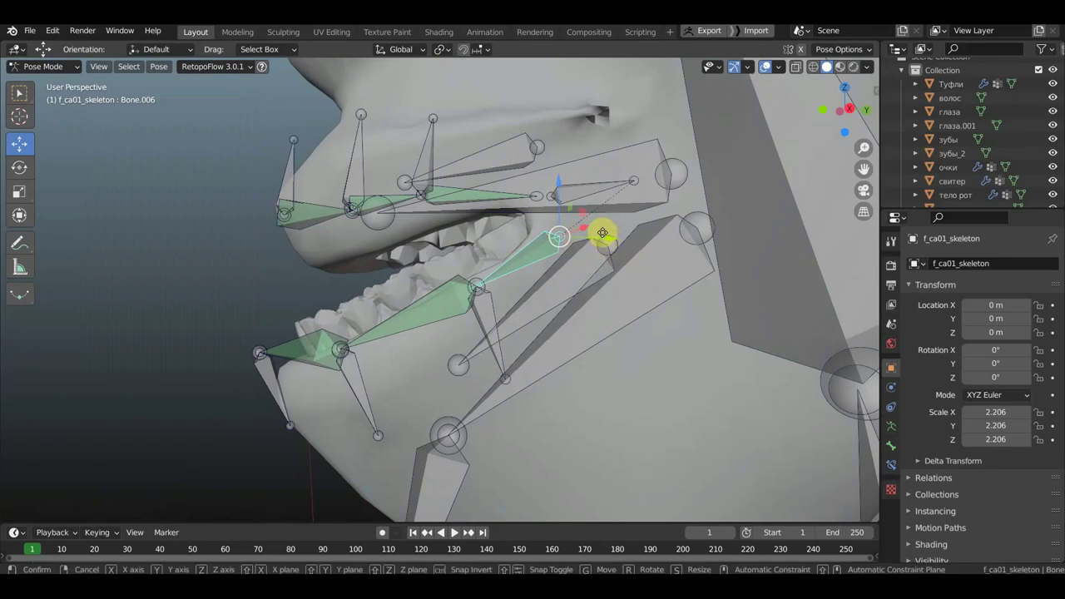
Step: Move the mouth-corner bone, then try rotating the upper lip bone and cancel
{"action": "key", "text": "g"}
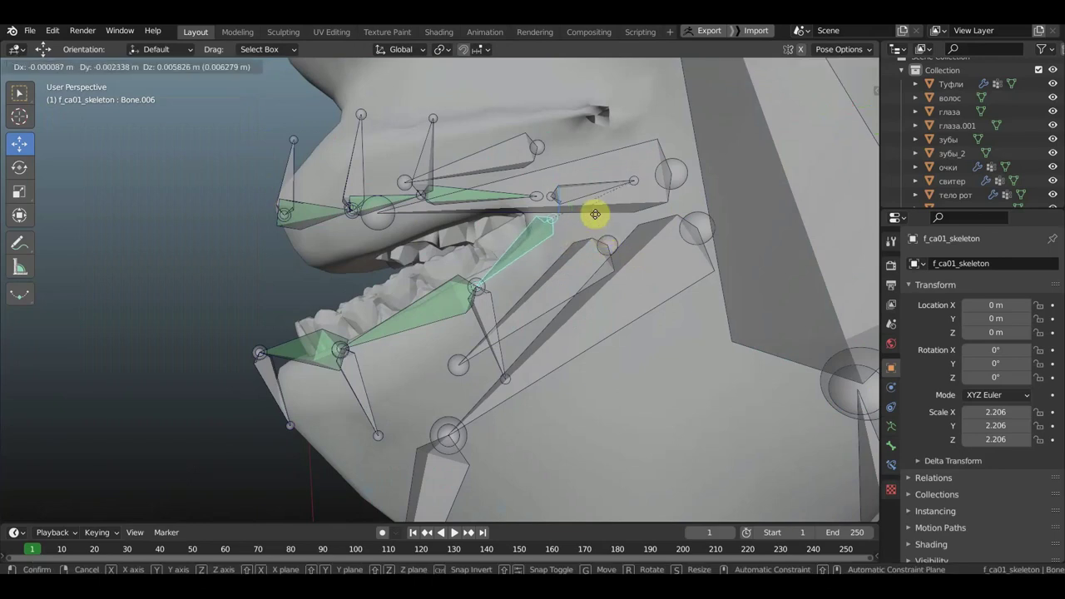
{"action": "left_click", "coordinate": [595, 215]}
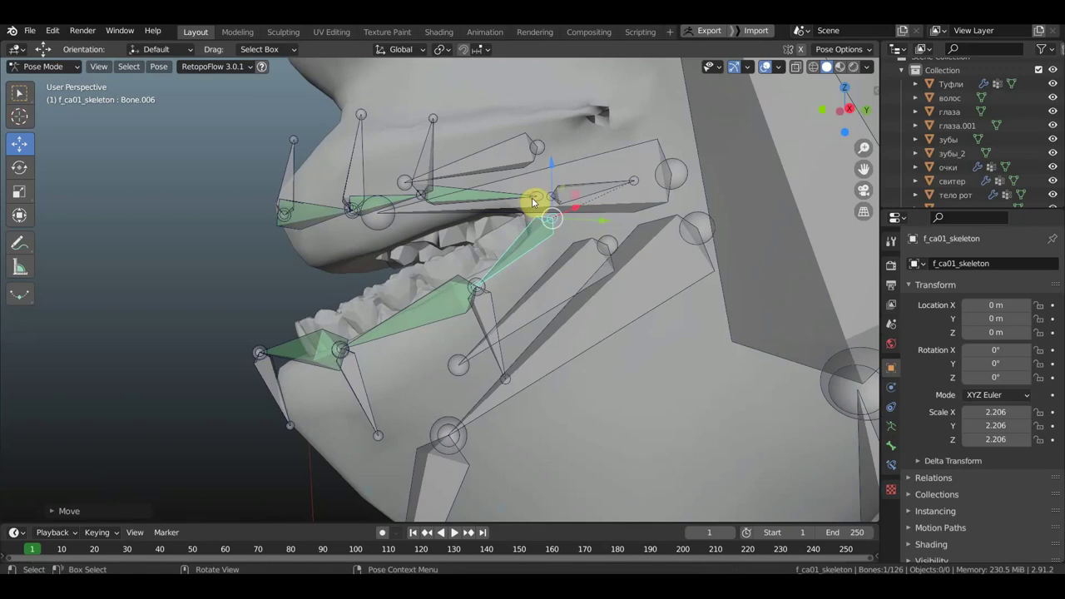
{"action": "left_click", "coordinate": [539, 204]}
{"action": "key", "text": "r"}
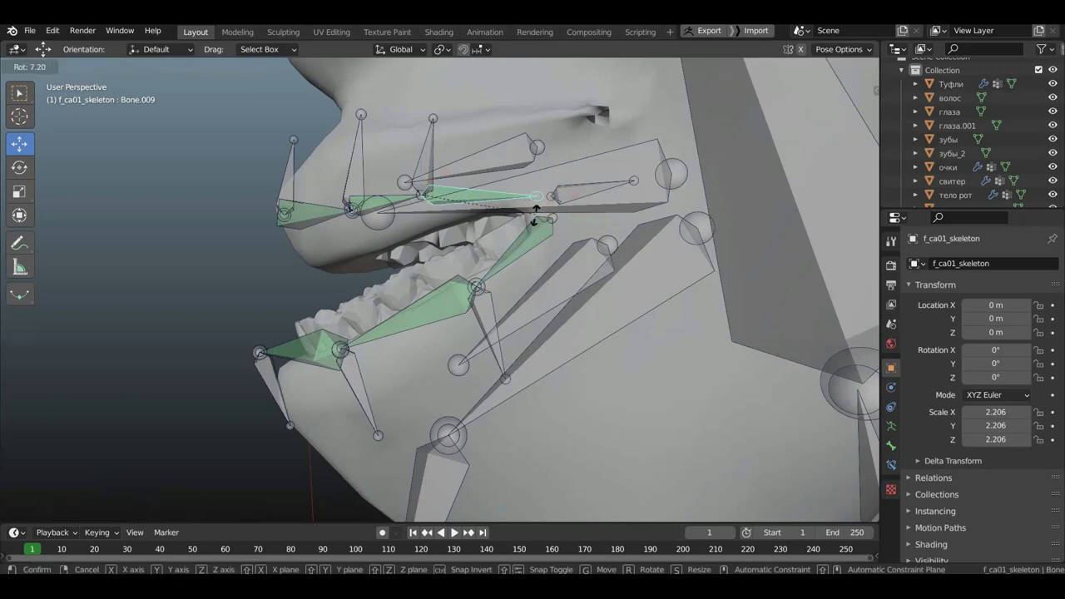
{"action": "right_click", "coordinate": [539, 212]}
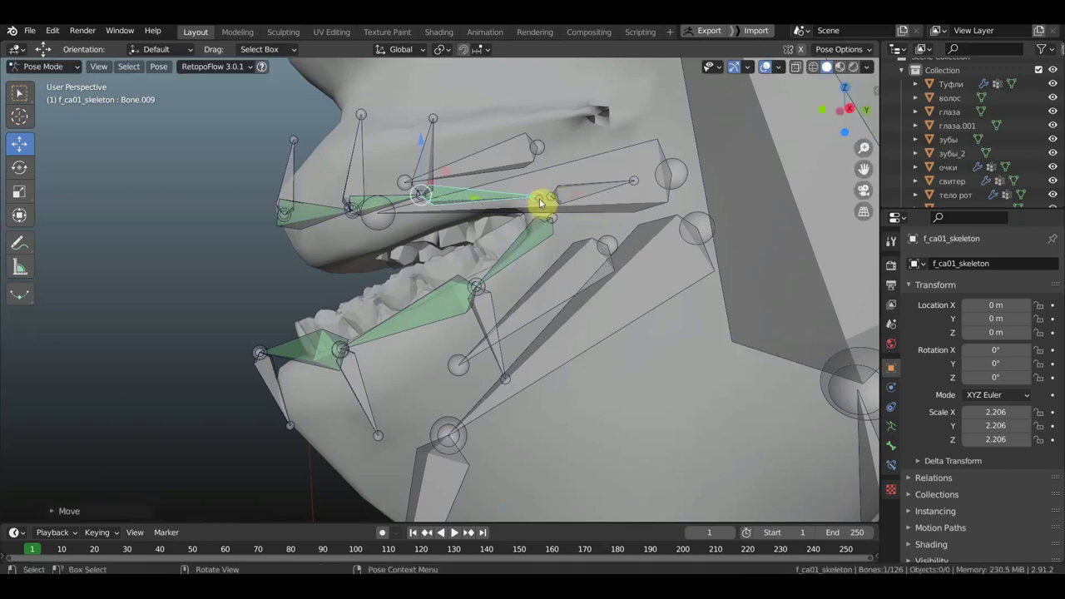
Step: Move the upper lip corner bone to a new position
{"action": "left_click", "coordinate": [550, 202]}
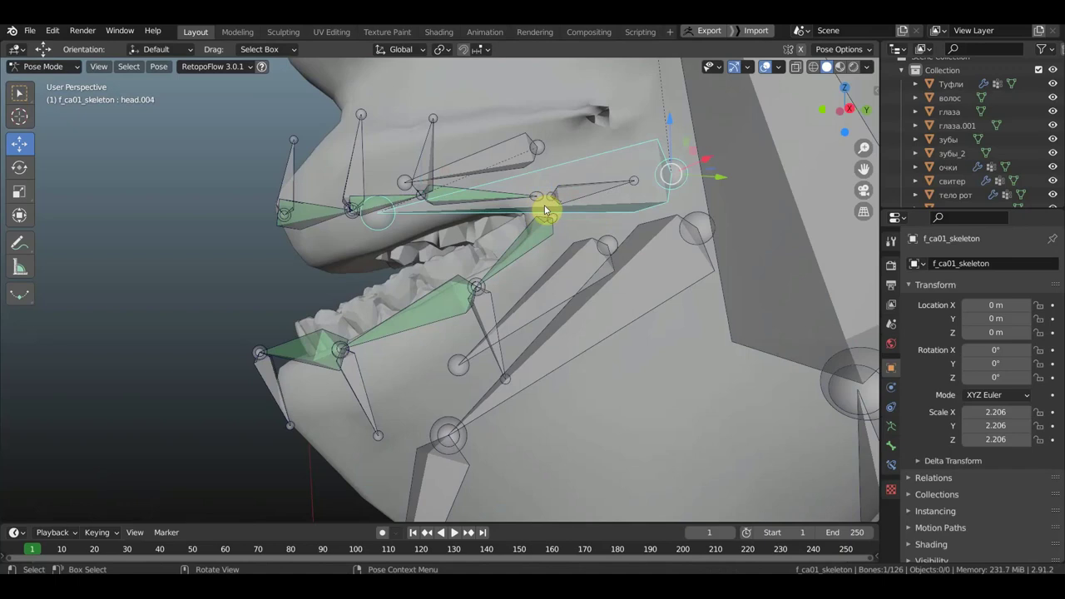
{"action": "left_click", "coordinate": [549, 203]}
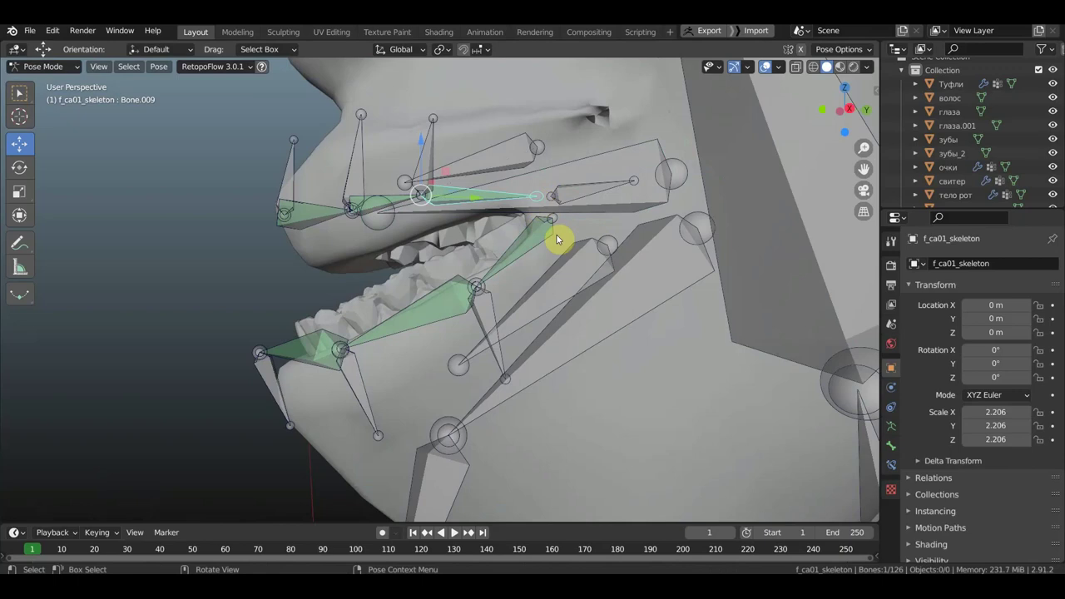
{"action": "left_click", "coordinate": [591, 203]}
{"action": "key", "text": "g"}
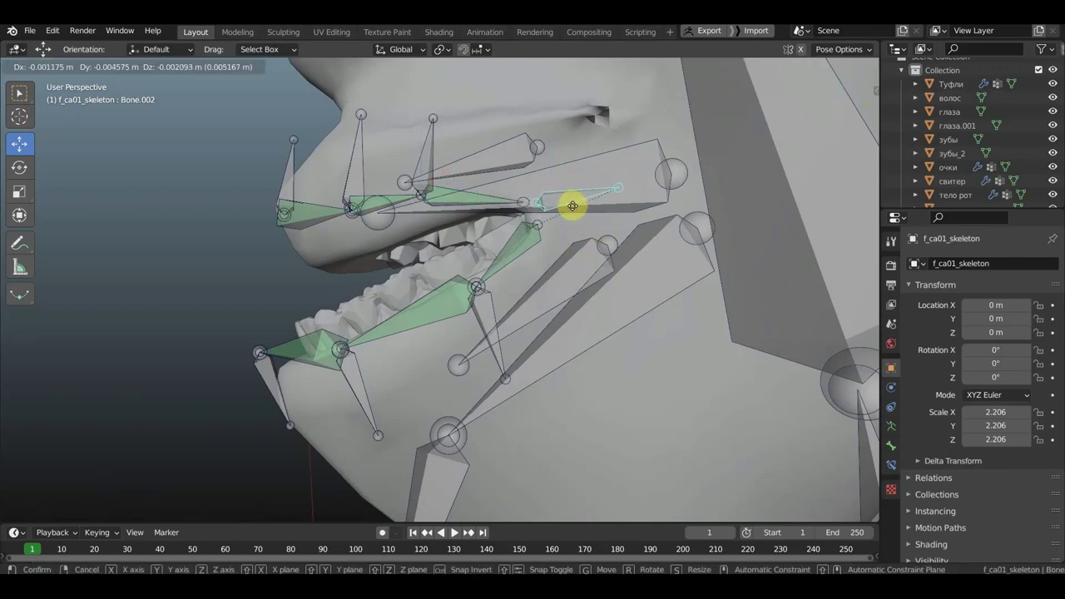
{"action": "left_click", "coordinate": [574, 206]}
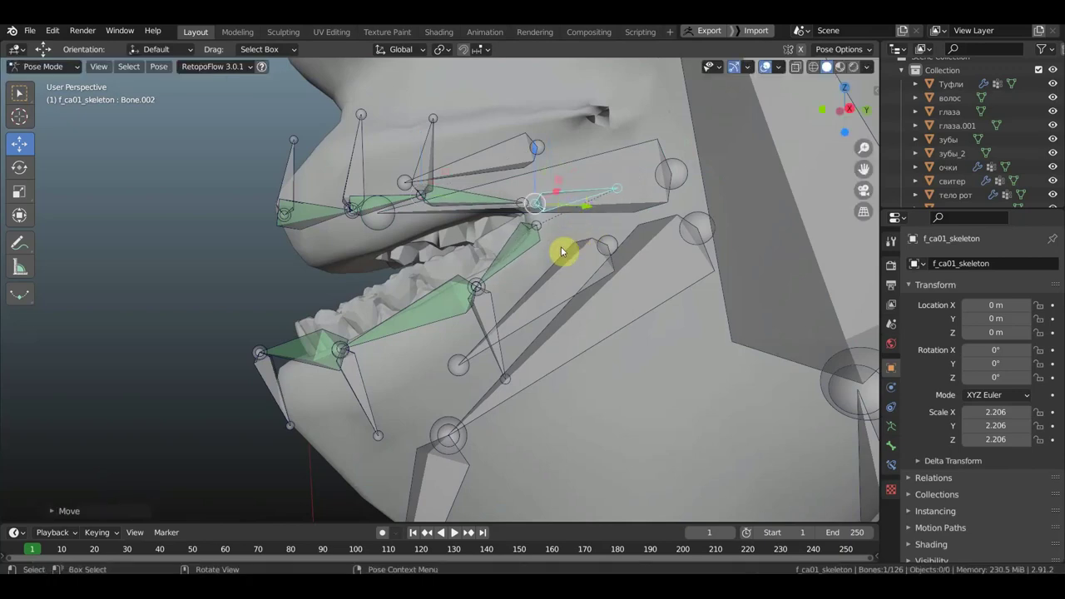
Step: Box-select and move the jaw and lower-lip bones, then undo the move
{"action": "mouse_move", "coordinate": [561, 246]}
{"action": "middle_mouse_down"}
{"action": "mouse_move", "coordinate": [608, 247]}
{"action": "mouse_move", "coordinate": [571, 247]}
{"action": "middle_mouse_up"}
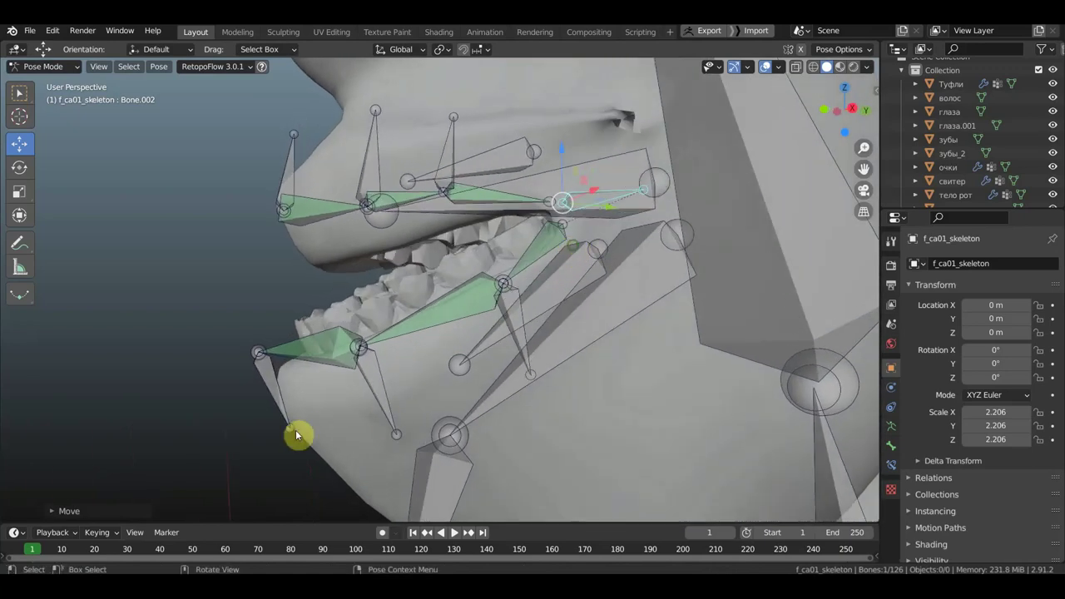
{"action": "left_click_drag", "start_coordinate": [295, 429], "coordinate": [212, 309]}
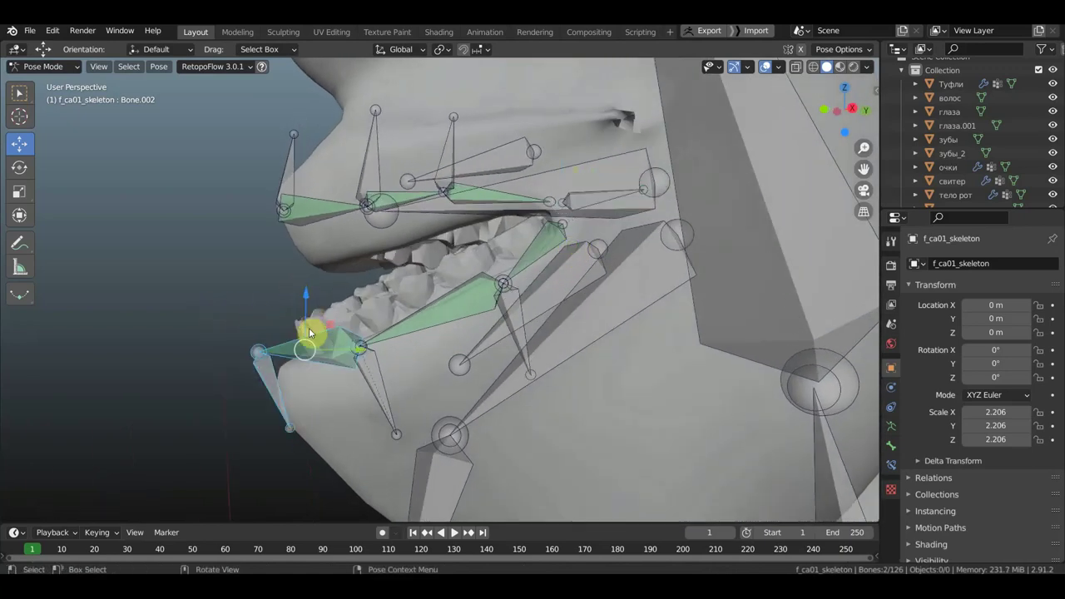
{"action": "key", "text": "g"}
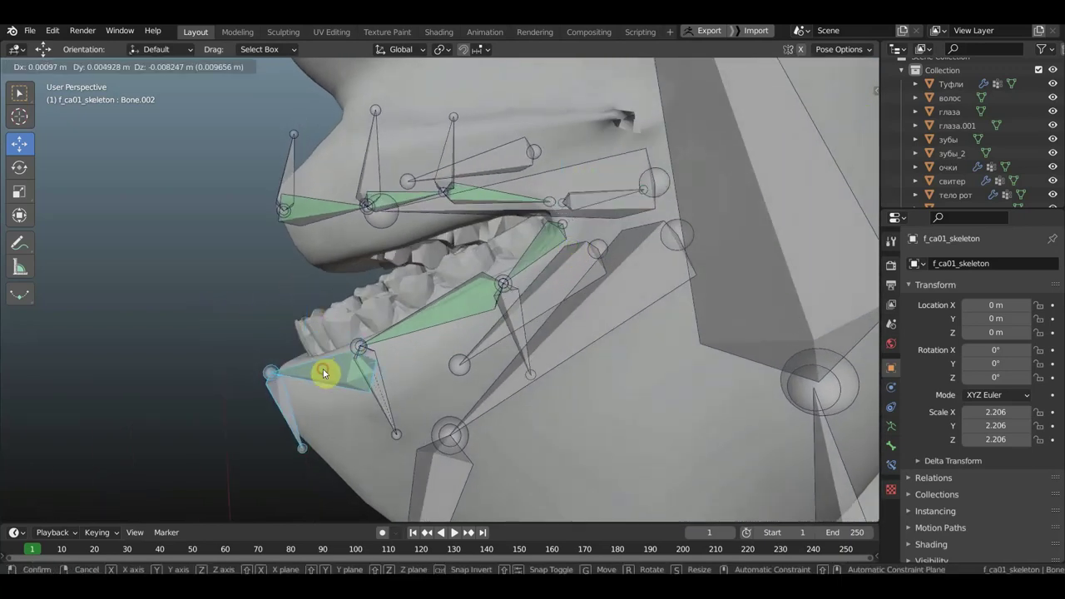
{"action": "left_click", "coordinate": [321, 372]}
{"action": "middle_click_drag", "start_coordinate": [410, 379], "coordinate": [451, 372]}
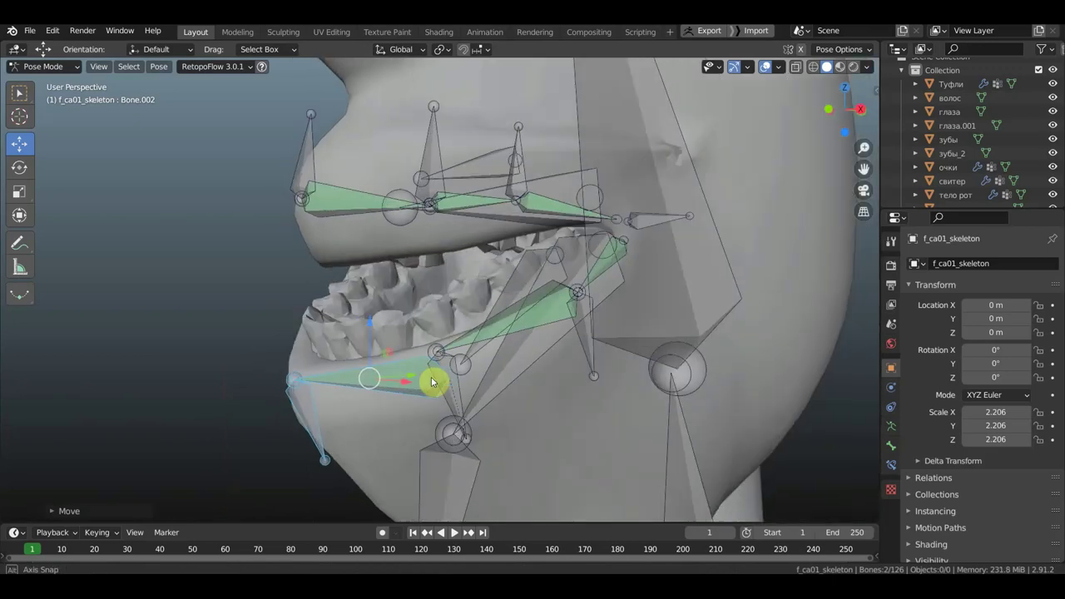
{"action": "key", "text": "ctrl+z"}
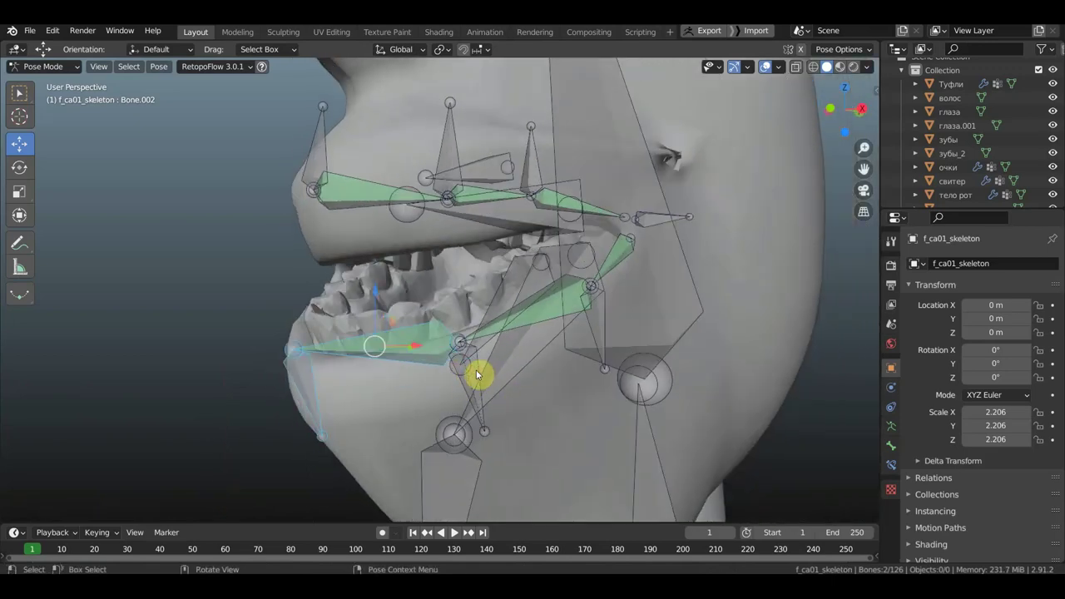
Step: Move the lower lip corner bone and view the mouth from front and side
{"action": "left_click", "coordinate": [477, 373]}
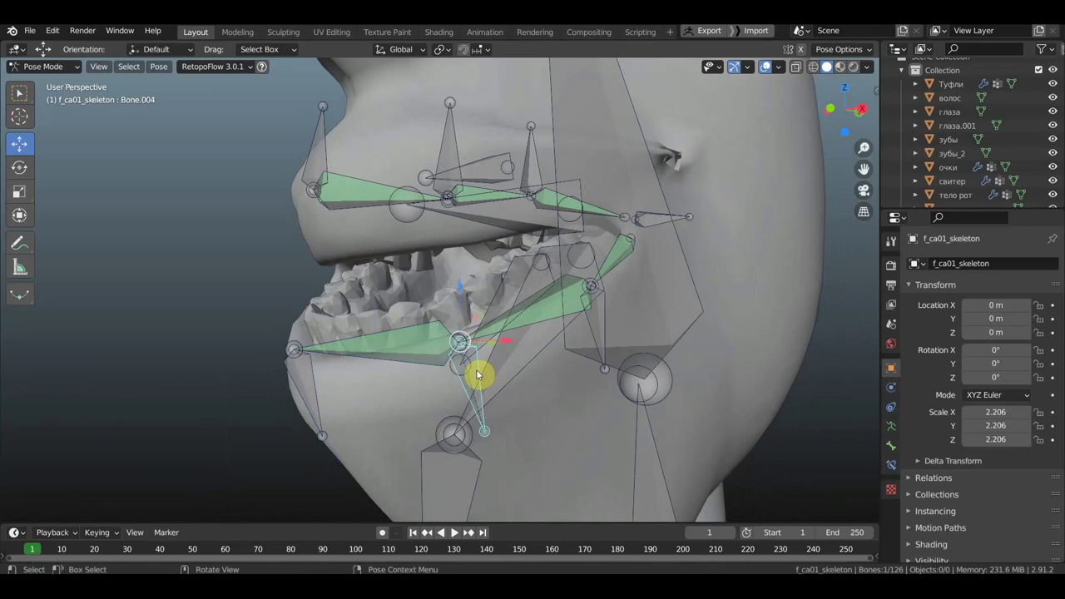
{"action": "key", "text": "g"}
{"action": "left_click", "coordinate": [480, 397]}
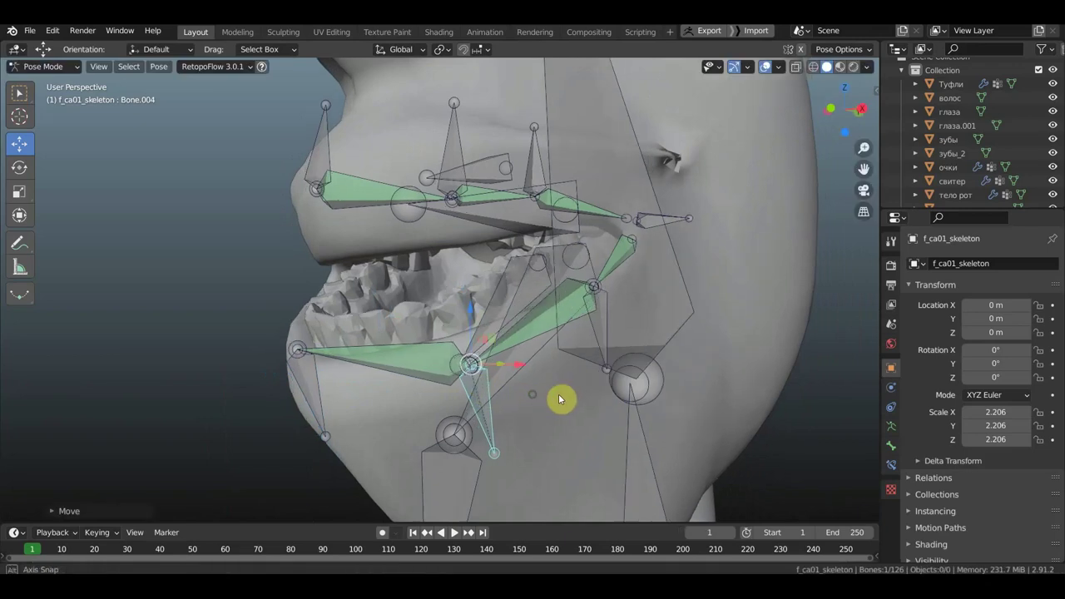
{"action": "mouse_move", "coordinate": [561, 400]}
{"action": "middle_mouse_down"}
{"action": "mouse_move", "coordinate": [408, 380]}
{"action": "mouse_move", "coordinate": [467, 340]}
{"action": "middle_mouse_up"}
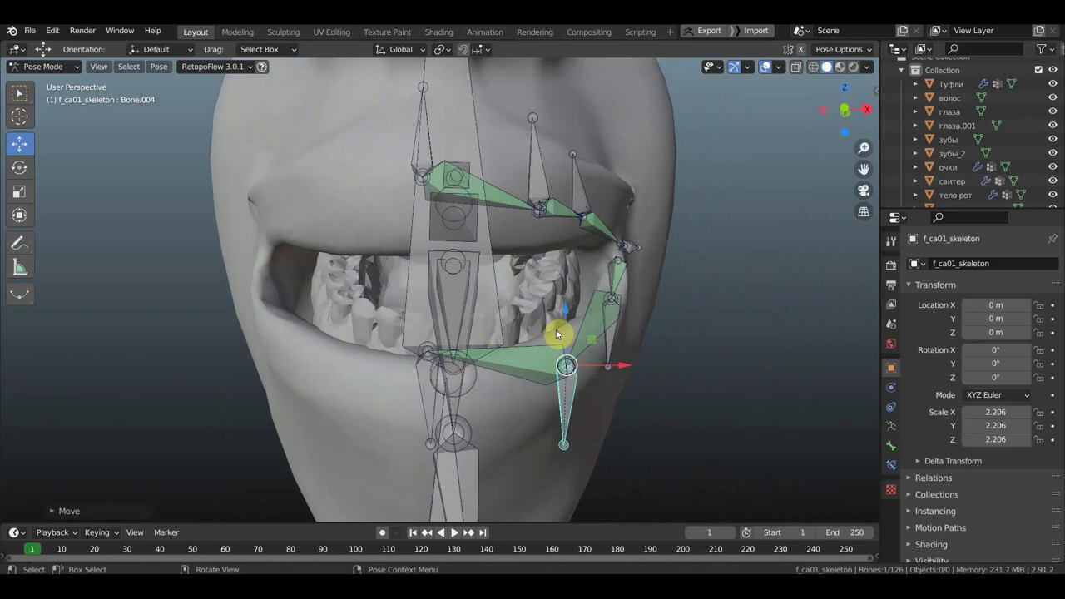
{"action": "middle_click_drag", "start_coordinate": [556, 329], "coordinate": [588, 350]}
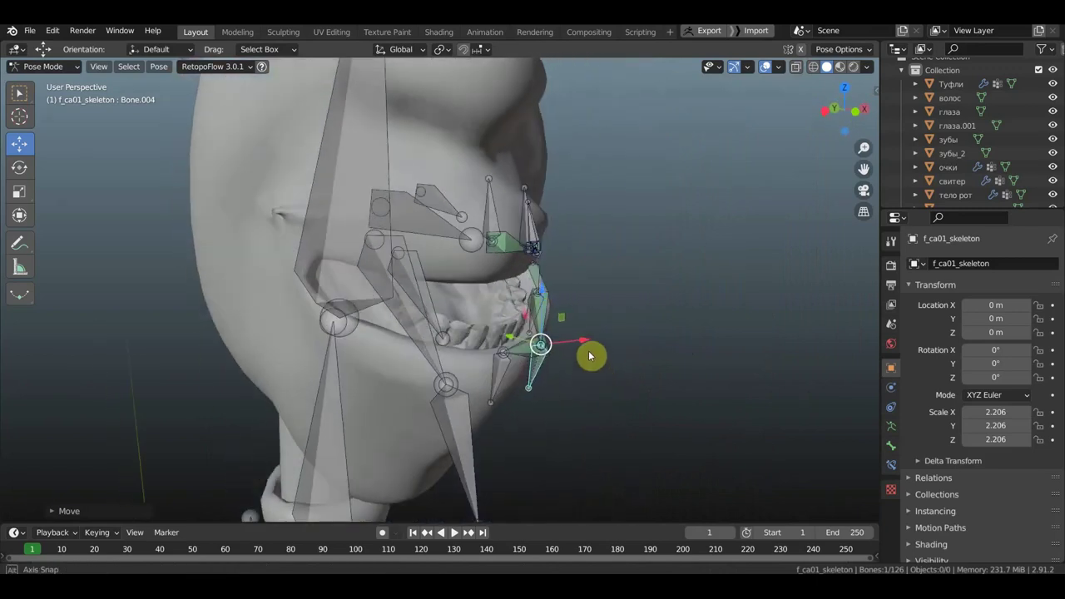
Step: Box-select all the lip bones, undoing the extra lower-jaw bone selection
{"action": "middle_click_drag", "start_coordinate": [611, 357], "coordinate": [608, 402]}
{"action": "left_click_drag", "start_coordinate": [605, 443], "coordinate": [489, 173]}
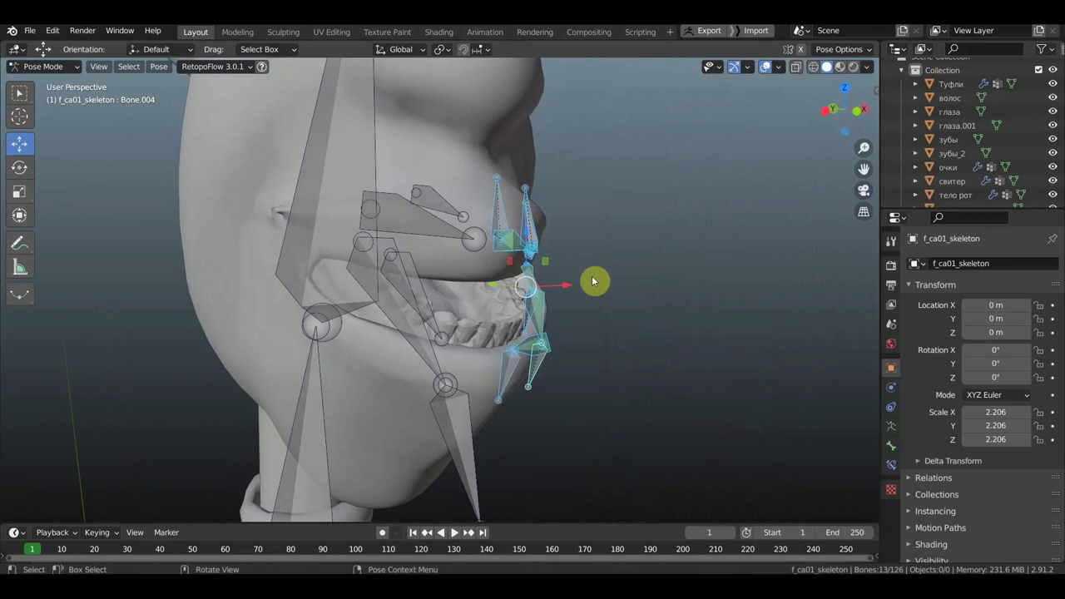
{"action": "middle_click_drag", "start_coordinate": [594, 281], "coordinate": [471, 290]}
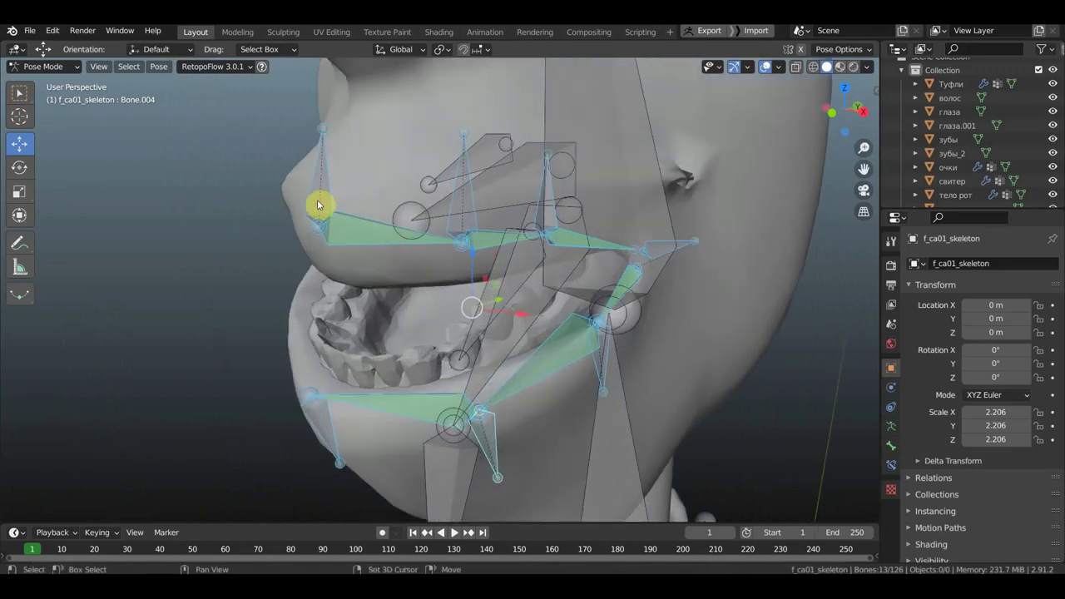
{"action": "left_click", "coordinate": [330, 433]}
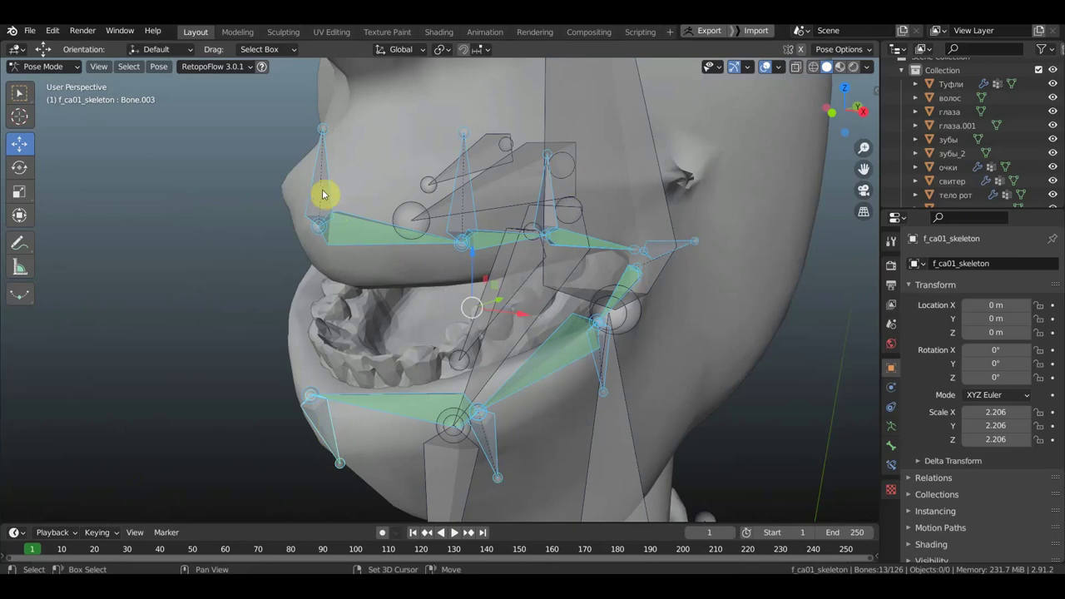
{"action": "key", "text": "ctrl+z"}
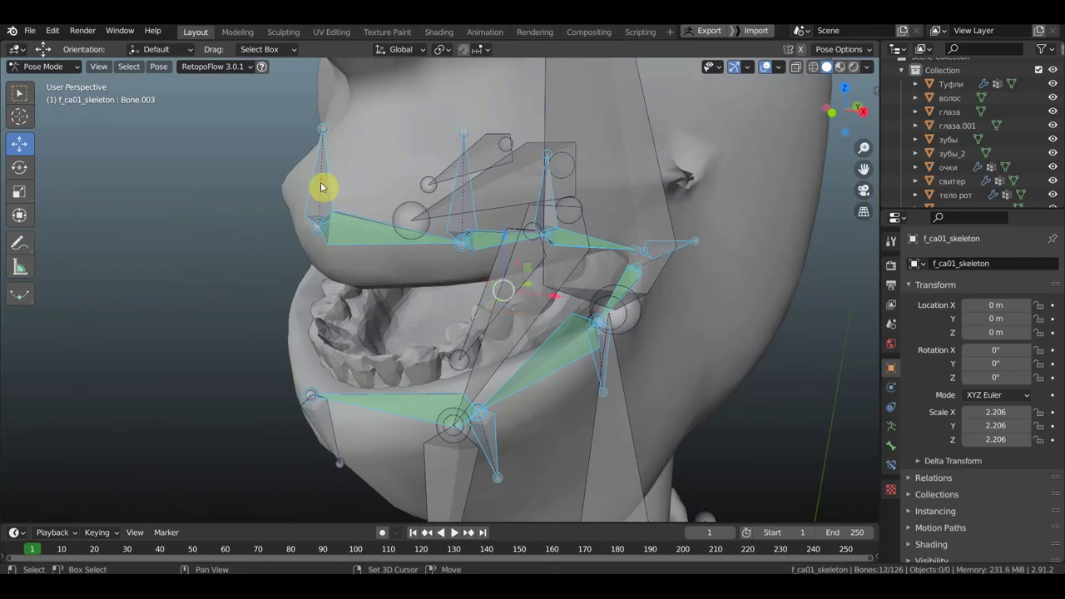
{"action": "key", "text": "ctrl+z"}
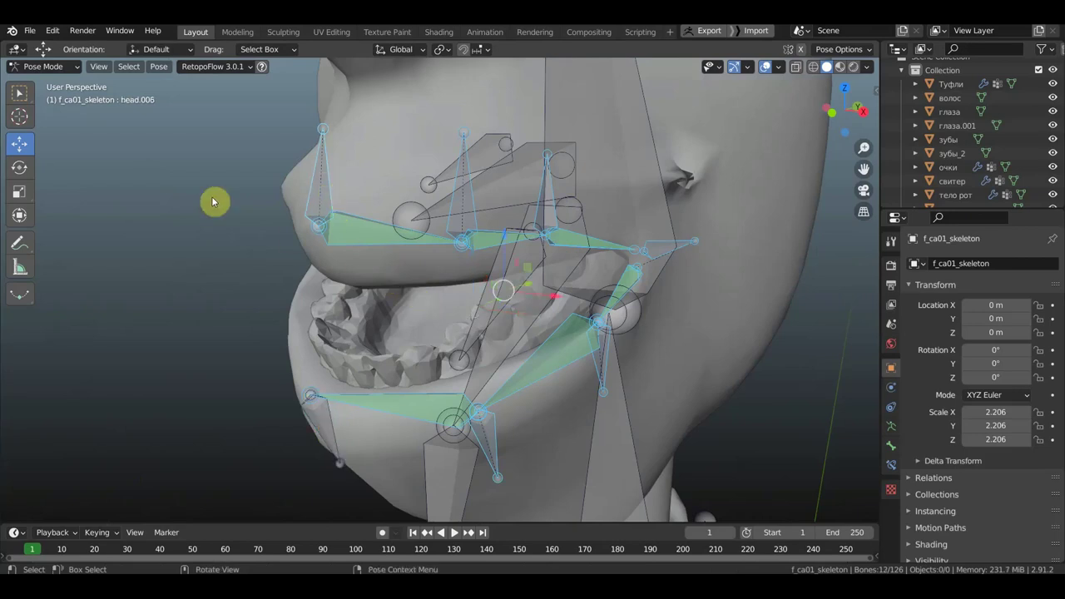
Step: Switch the armature to Edit Mode, drop an upper bone from the selection, and view the face from the front
{"action": "left_click", "coordinate": [55, 74]}
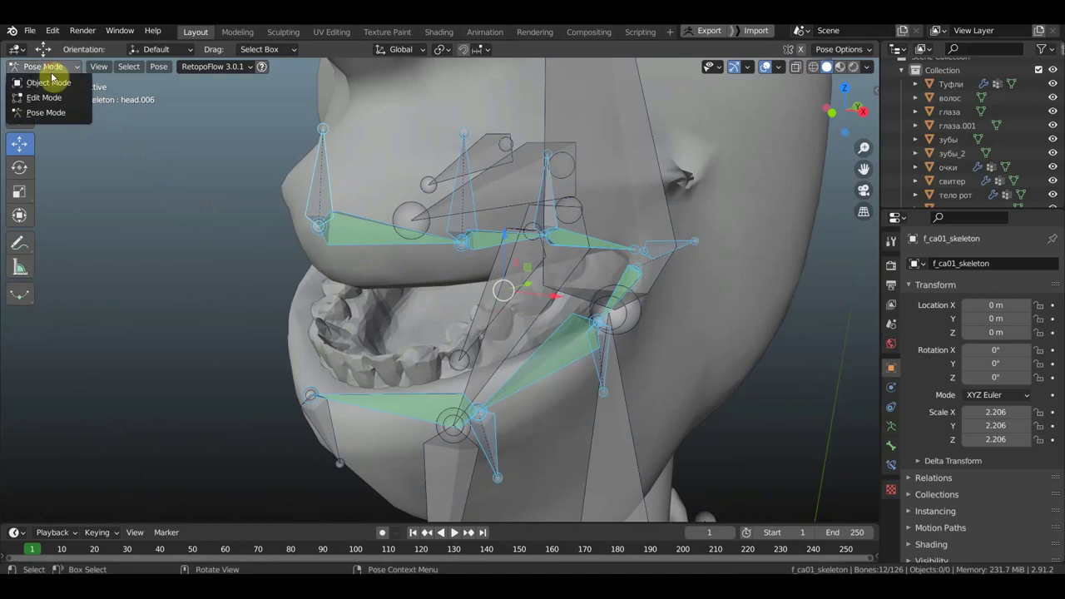
{"action": "left_click", "coordinate": [40, 95]}
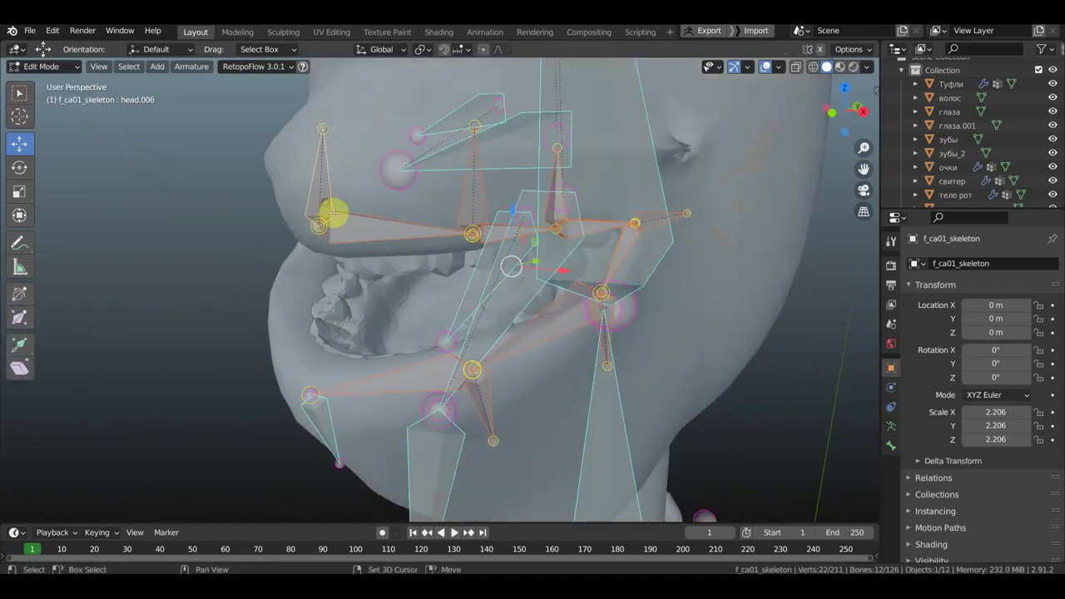
{"action": "left_click", "coordinate": [333, 213], "text": "shift"}
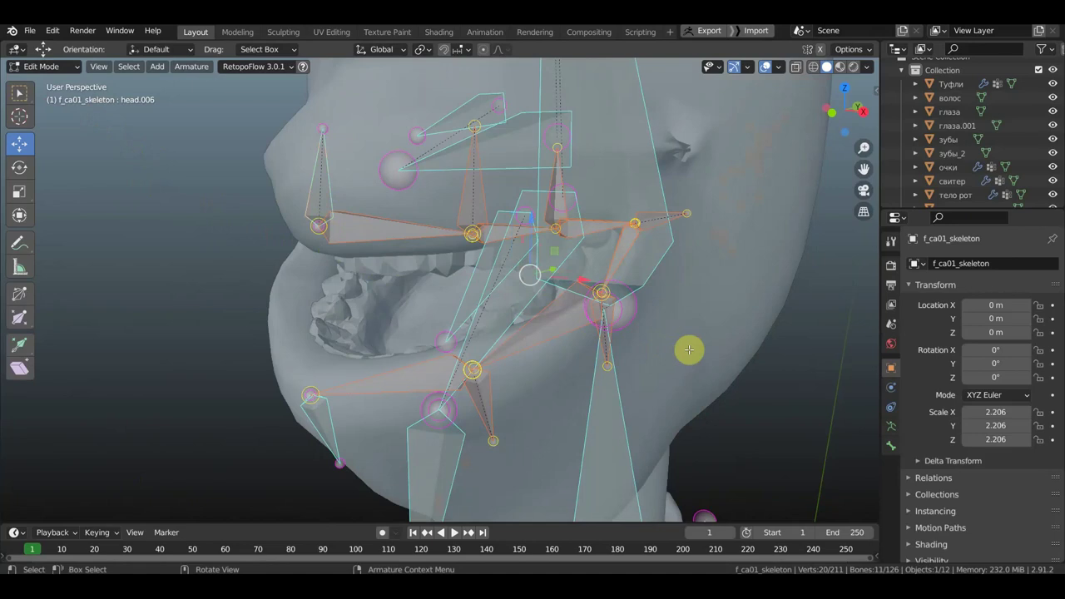
{"action": "key", "text": "KP_1"}
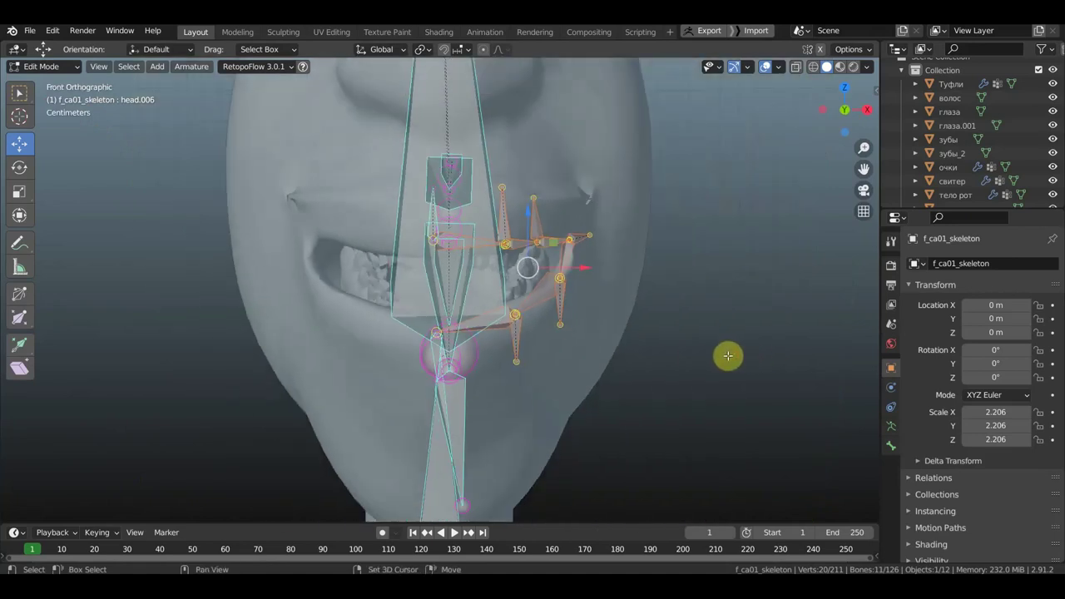
Step: Duplicate the lip bones, mirror them, and slide them along X to the mouth's other side
{"action": "key", "text": "shift+d"}
{"action": "right_click", "coordinate": [728, 356]}
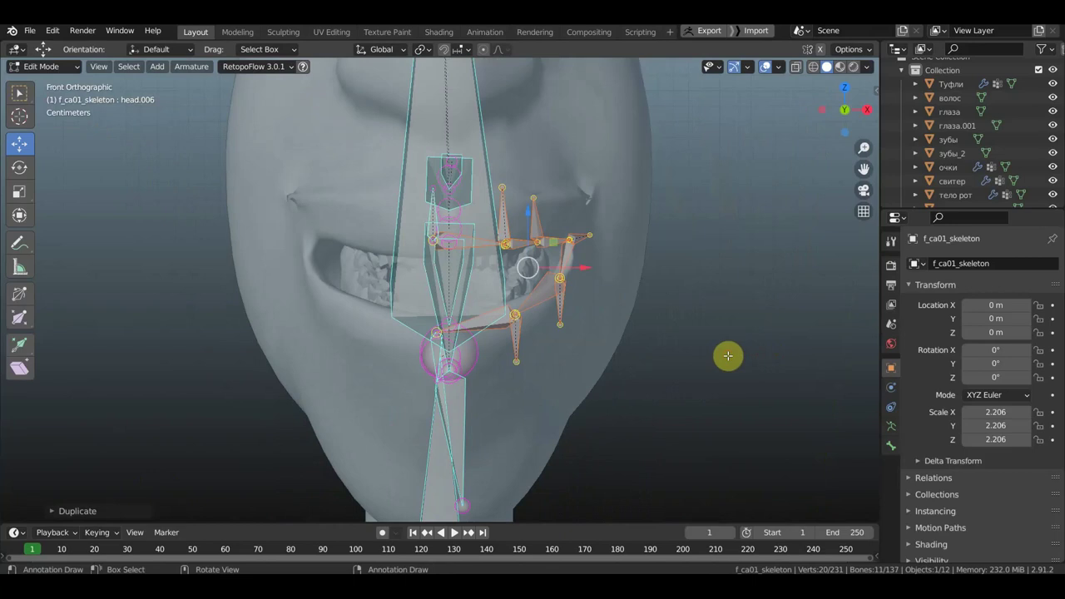
{"action": "right_click", "coordinate": [728, 356]}
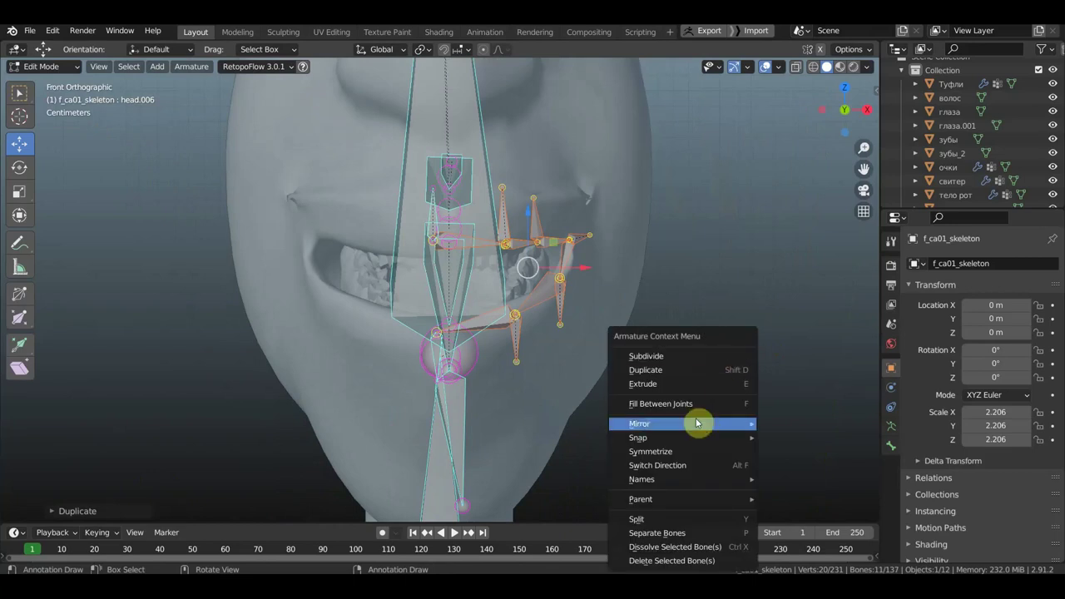
{"action": "left_click", "coordinate": [804, 442]}
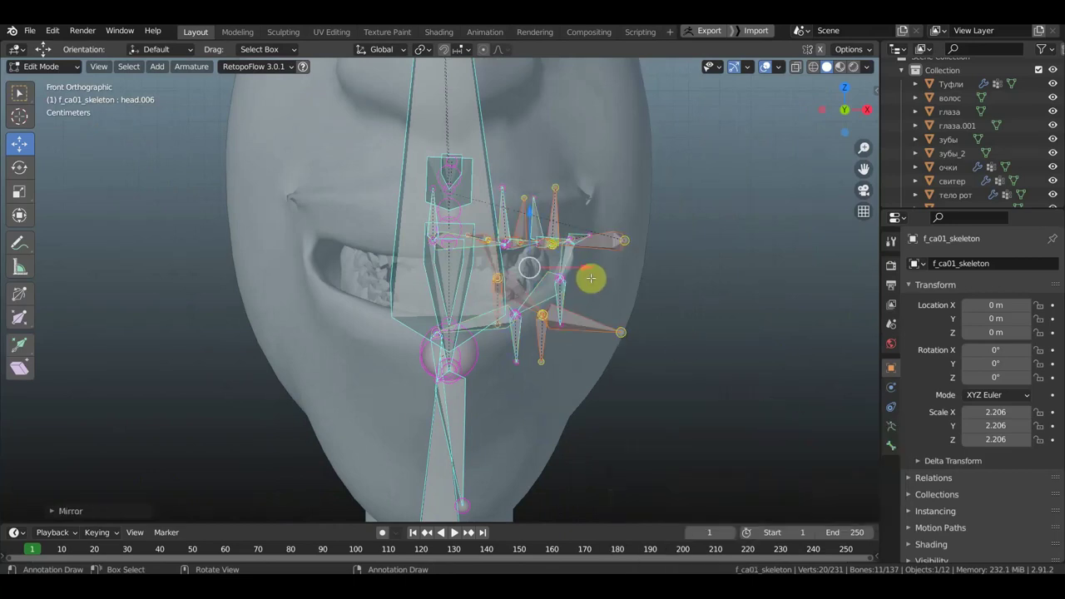
{"action": "key", "text": "g"}
{"action": "key", "text": "x"}
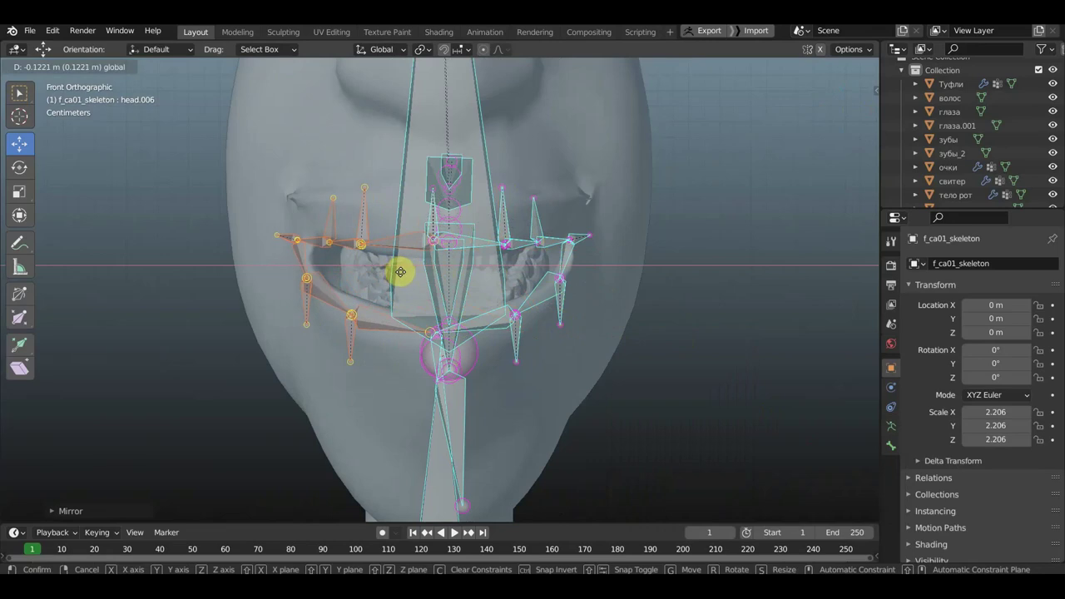
{"action": "left_click", "coordinate": [398, 272]}
{"action": "scroll", "coordinate": [401, 273], "scroll_direction": "up", "scroll_amount": 3}
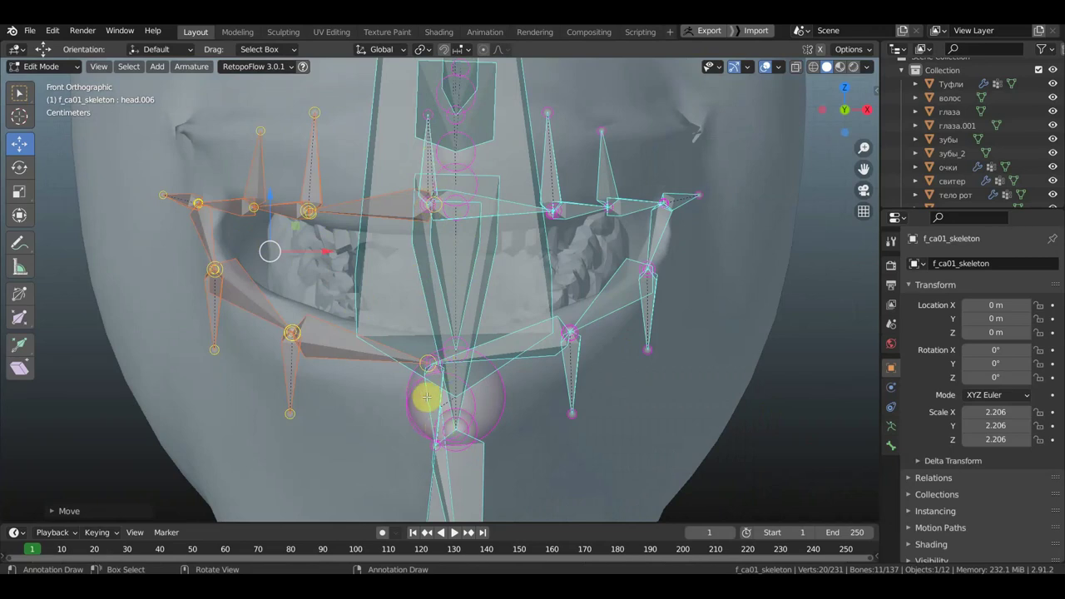
Step: Nudge the mirrored lip bones slightly left, checking them from several angles
{"action": "mouse_move", "coordinate": [426, 398]}
{"action": "middle_mouse_down"}
{"action": "mouse_move", "coordinate": [620, 386]}
{"action": "mouse_move", "coordinate": [635, 250]}
{"action": "middle_mouse_up"}
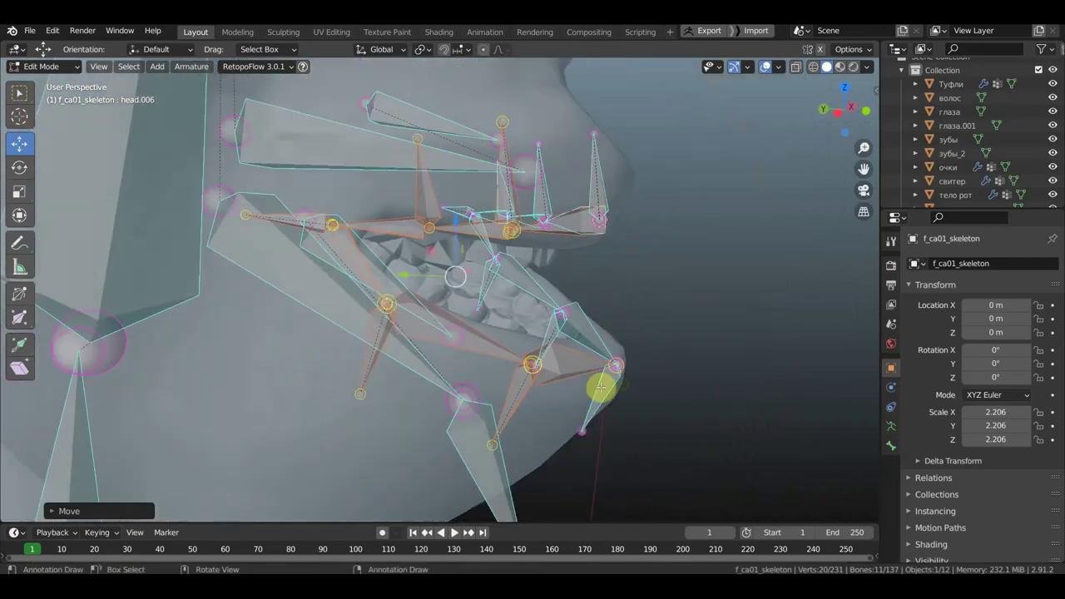
{"action": "middle_click_drag", "start_coordinate": [600, 387], "coordinate": [509, 371]}
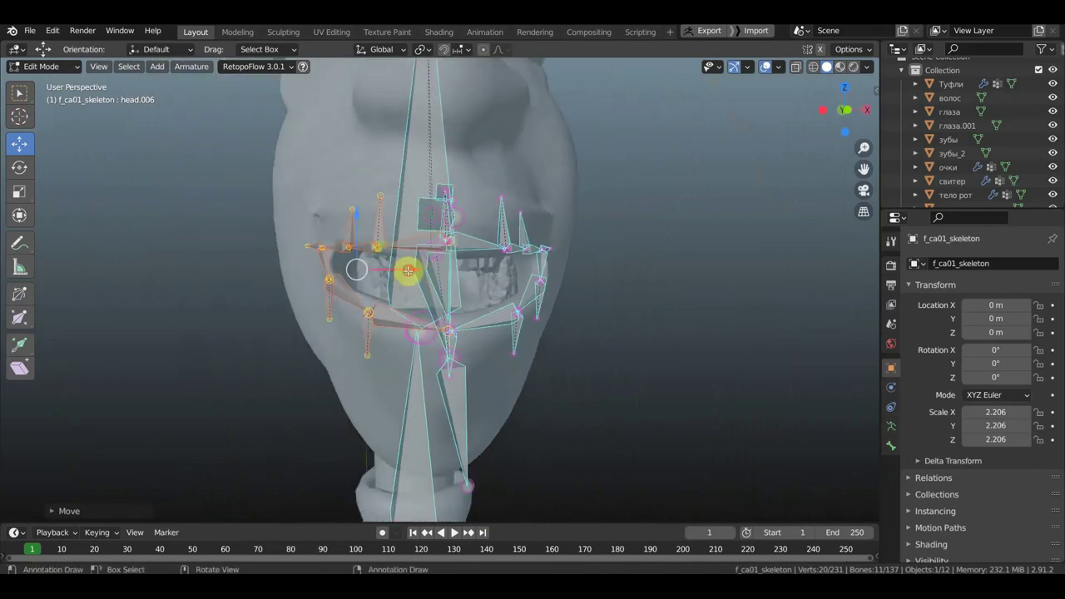
{"action": "left_click_drag", "start_coordinate": [407, 270], "coordinate": [402, 270]}
{"action": "middle_click_drag", "start_coordinate": [577, 276], "coordinate": [375, 279]}
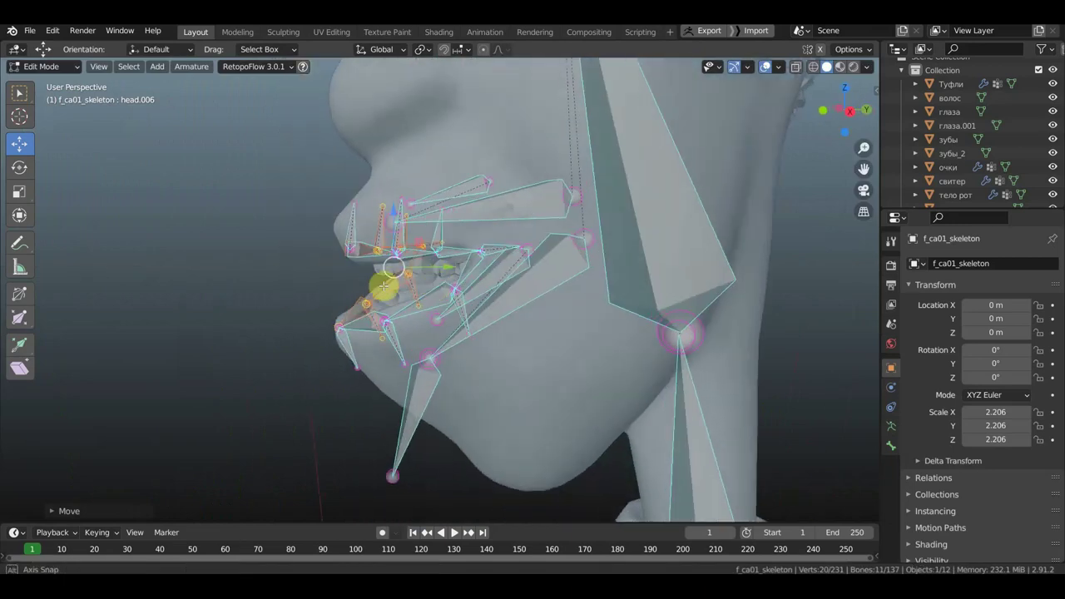
{"action": "mouse_move", "coordinate": [465, 297]}
{"action": "middle_mouse_down"}
{"action": "mouse_move", "coordinate": [492, 340]}
{"action": "mouse_move", "coordinate": [549, 300]}
{"action": "mouse_move", "coordinate": [491, 274]}
{"action": "mouse_move", "coordinate": [516, 311]}
{"action": "mouse_move", "coordinate": [552, 275]}
{"action": "mouse_move", "coordinate": [502, 295]}
{"action": "mouse_move", "coordinate": [474, 288]}
{"action": "mouse_move", "coordinate": [509, 296]}
{"action": "middle_mouse_up"}
{"action": "scroll", "coordinate": [491, 275], "scroll_direction": "up", "scroll_amount": 3}
Step: Select the cheek bone and shift-add the upper-lip bones to the selection
{"action": "left_click", "coordinate": [581, 218]}
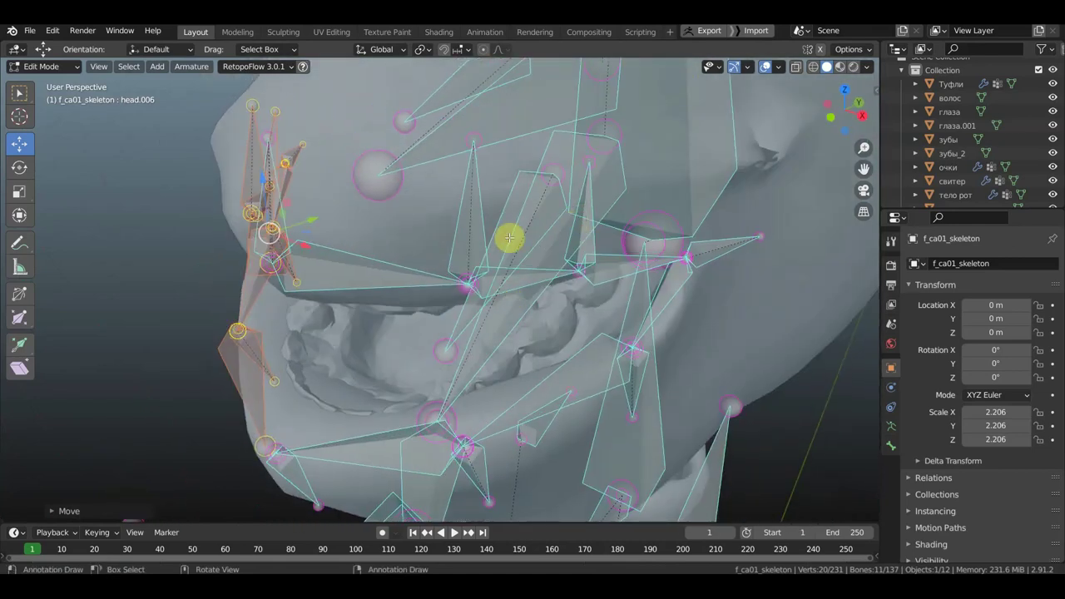
{"action": "left_click", "coordinate": [459, 225], "text": "shift"}
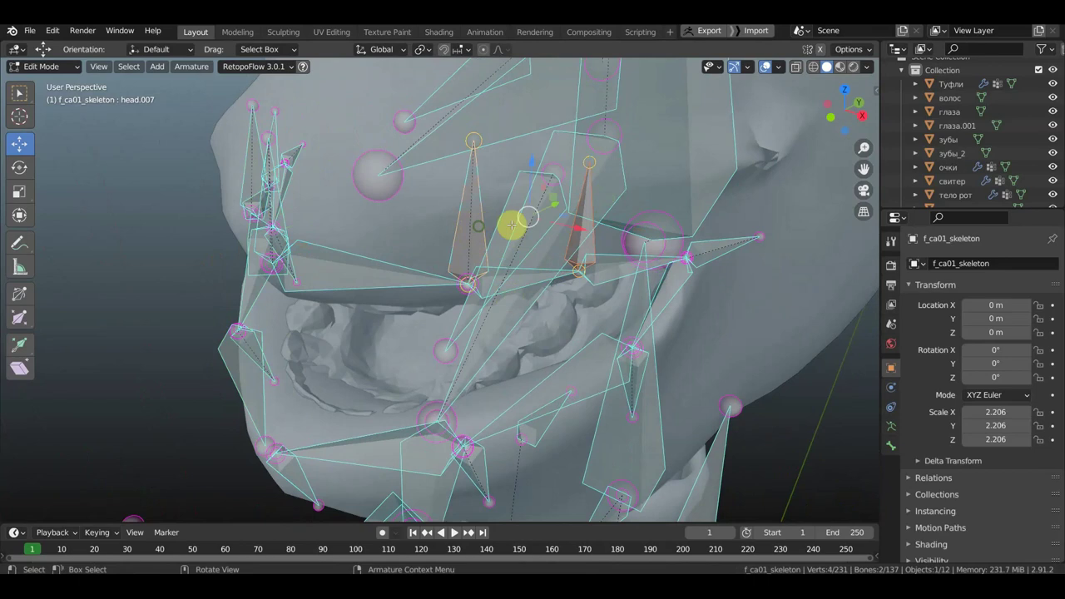
{"action": "mouse_move", "coordinate": [506, 225]}
{"action": "middle_mouse_down"}
{"action": "mouse_move", "coordinate": [558, 222]}
{"action": "mouse_move", "coordinate": [347, 204]}
{"action": "middle_mouse_up"}
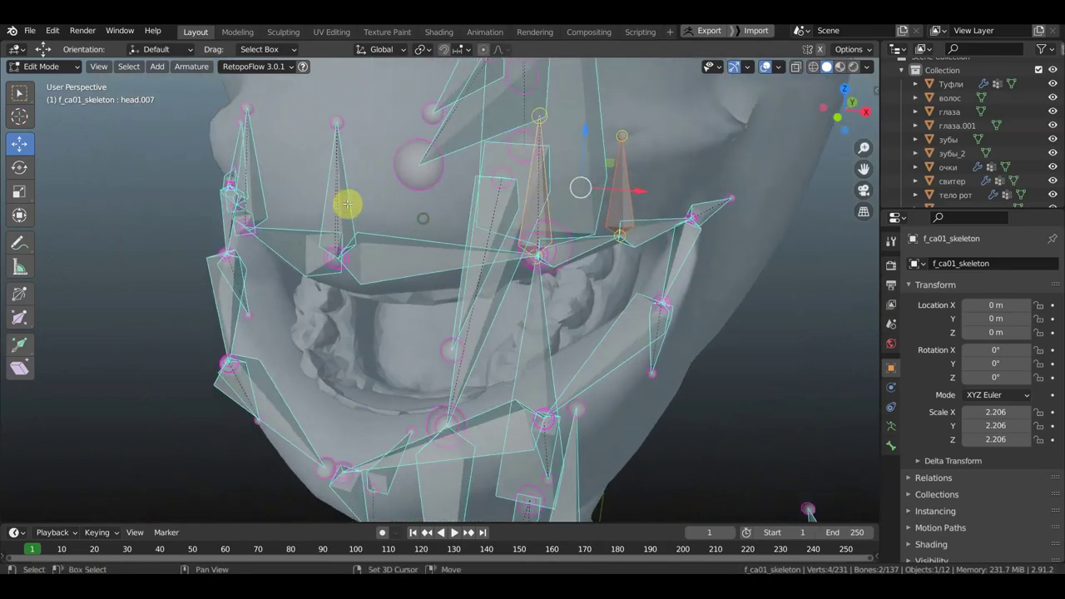
{"action": "left_click", "coordinate": [459, 133], "text": "shift"}
{"action": "middle_click_drag", "start_coordinate": [458, 133], "coordinate": [483, 161]}
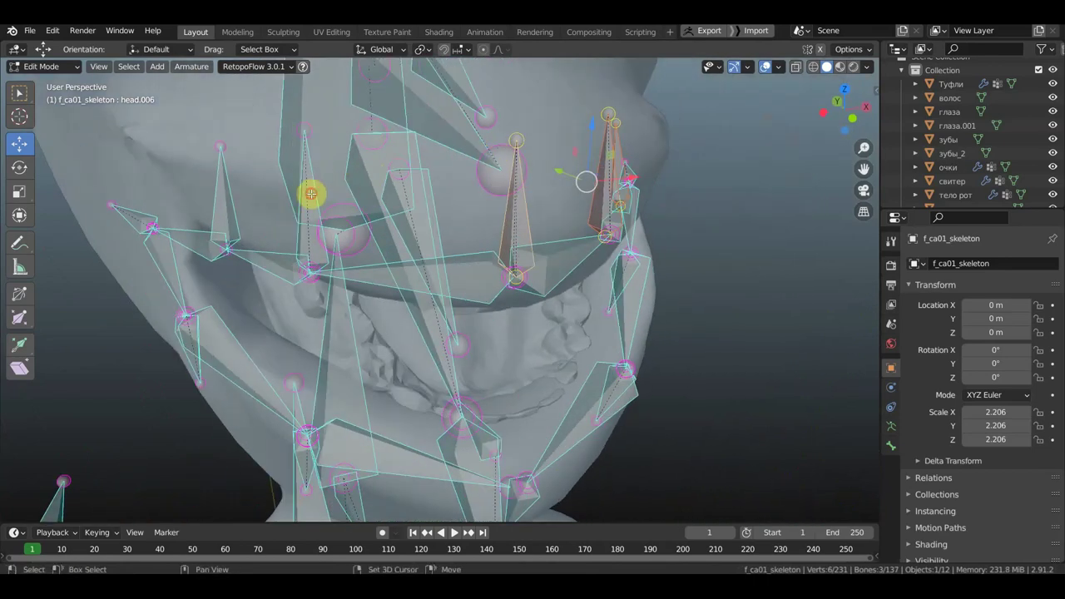
{"action": "left_click", "coordinate": [217, 196], "text": "shift"}
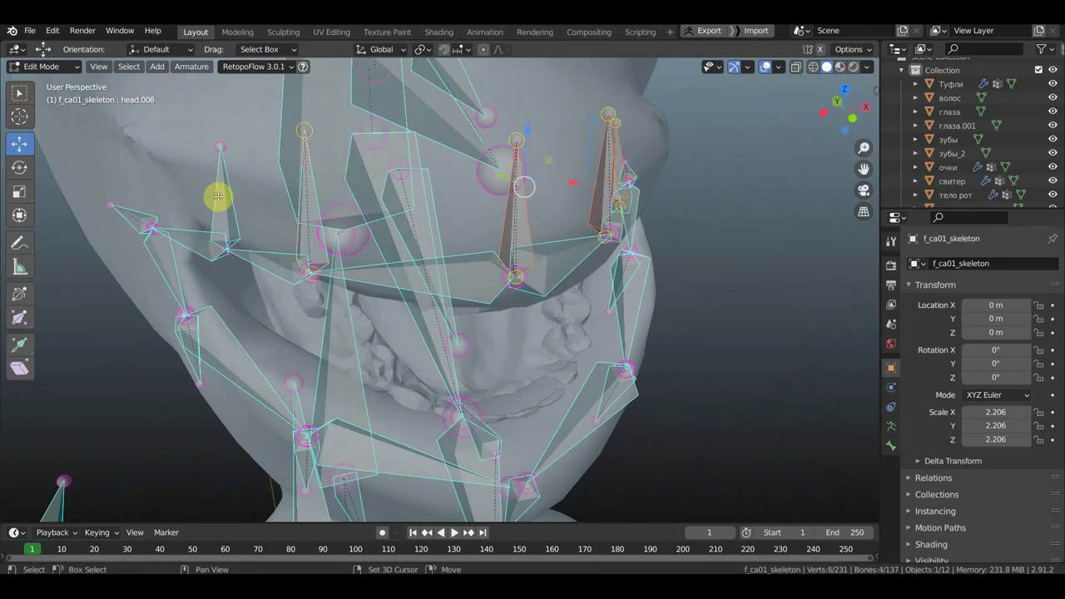
{"action": "left_click", "coordinate": [328, 198], "text": "shift"}
{"action": "mouse_move", "coordinate": [266, 194]}
{"action": "middle_mouse_down"}
{"action": "mouse_move", "coordinate": [166, 187]}
{"action": "mouse_move", "coordinate": [155, 174]}
{"action": "mouse_move", "coordinate": [421, 180]}
{"action": "middle_mouse_up"}
Step: Parent the five upper-lip bones to the long cheek bone with Keep Offset
{"action": "left_click", "coordinate": [590, 163]}
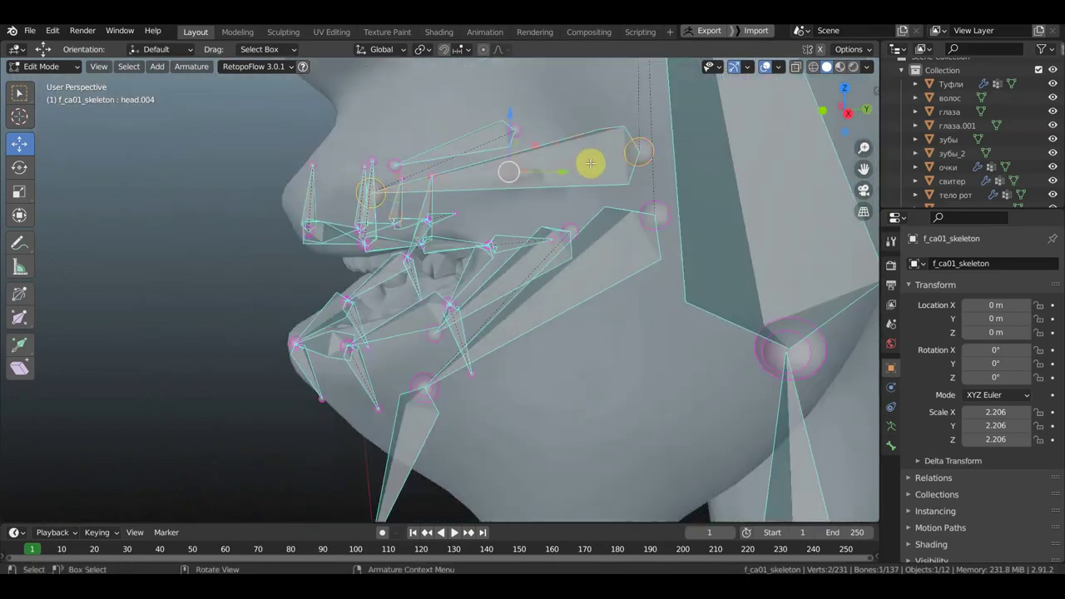
{"action": "key", "text": "ctrl+z"}
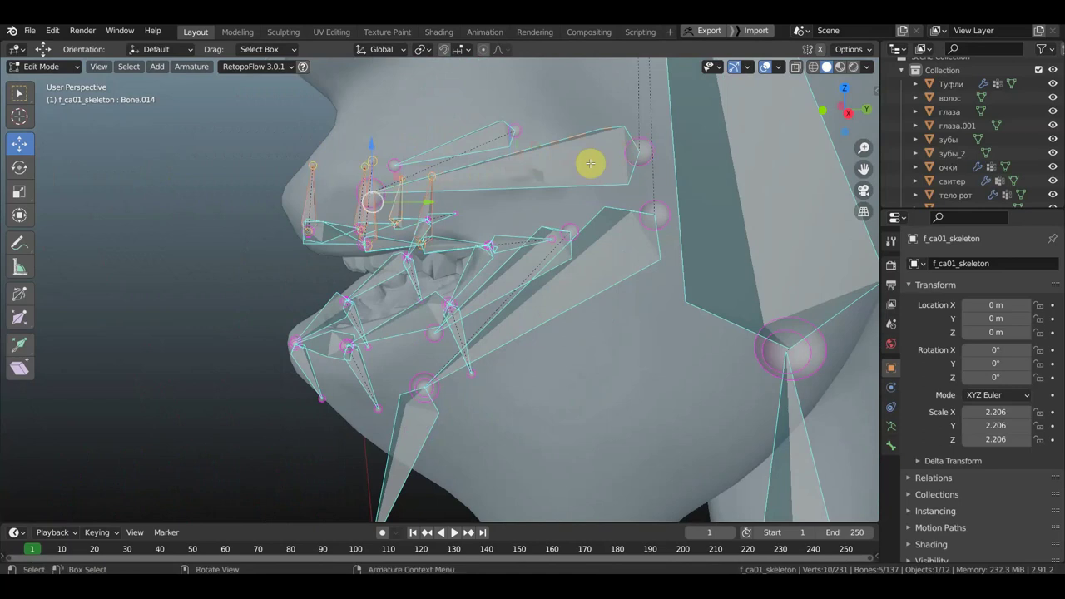
{"action": "left_click", "coordinate": [541, 164], "text": "shift"}
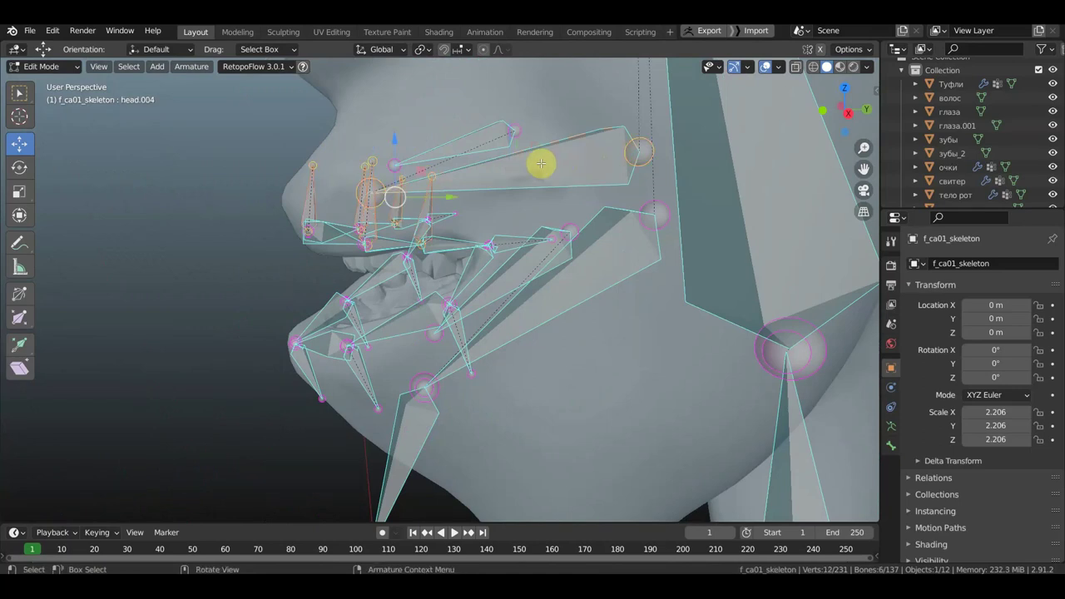
{"action": "key", "text": "ctrl+p"}
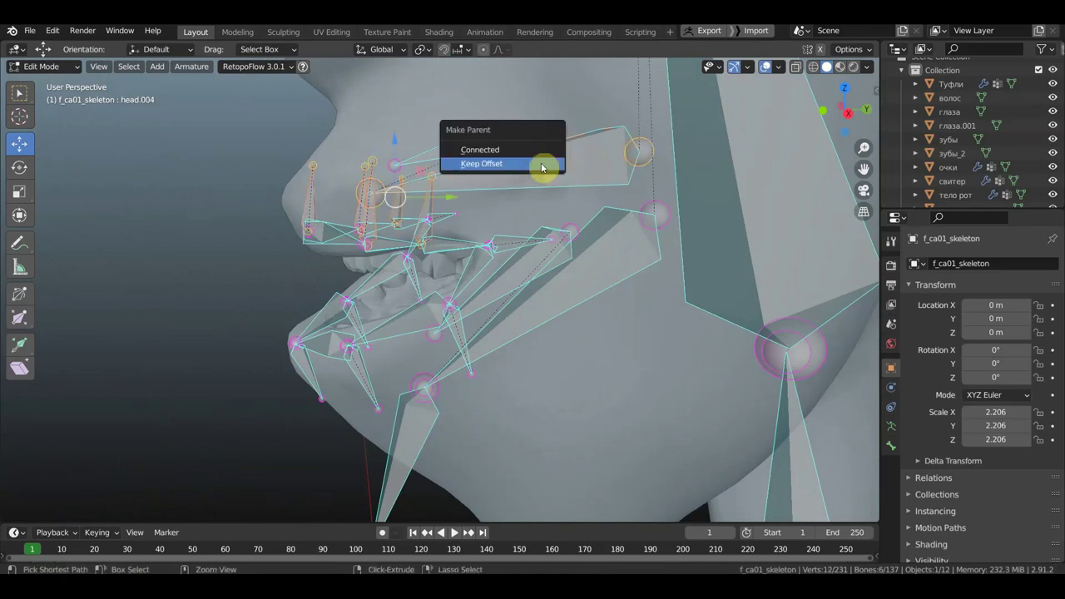
{"action": "left_click", "coordinate": [542, 165]}
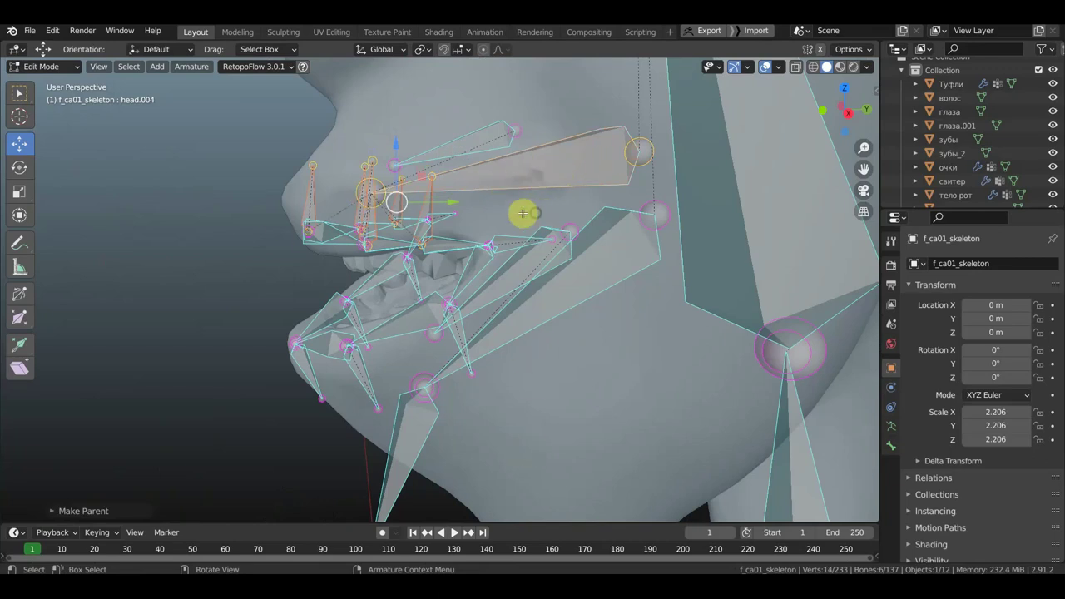
Step: Select the lower-lip bones along the jaw, viewing the chin from below
{"action": "middle_click_drag", "start_coordinate": [520, 212], "coordinate": [349, 218]}
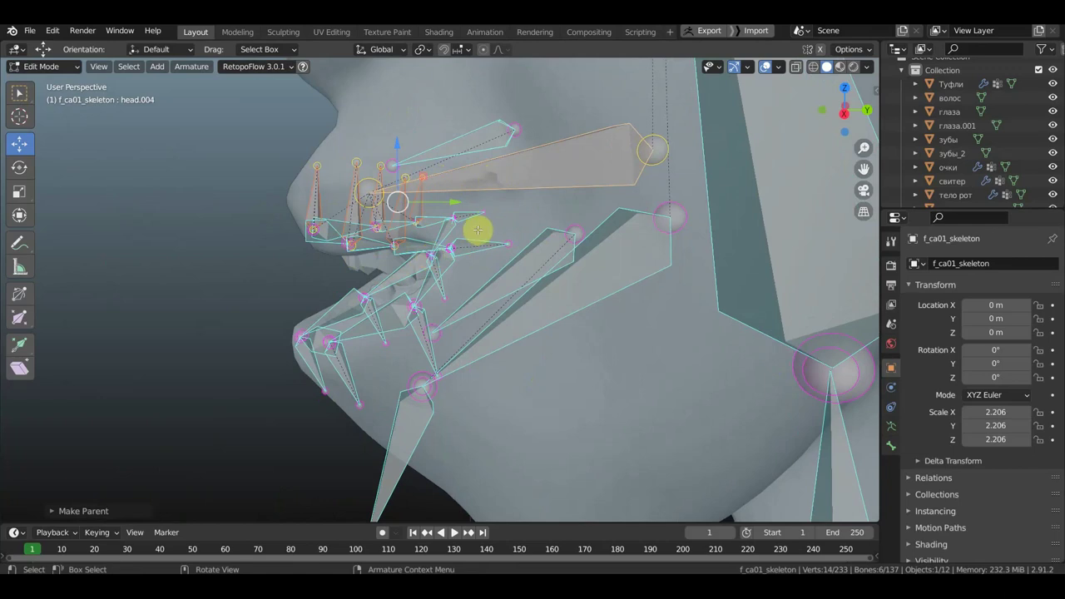
{"action": "mouse_move", "coordinate": [494, 261]}
{"action": "middle_mouse_down"}
{"action": "mouse_move", "coordinate": [499, 247]}
{"action": "mouse_move", "coordinate": [454, 296]}
{"action": "mouse_move", "coordinate": [506, 295]}
{"action": "middle_mouse_up"}
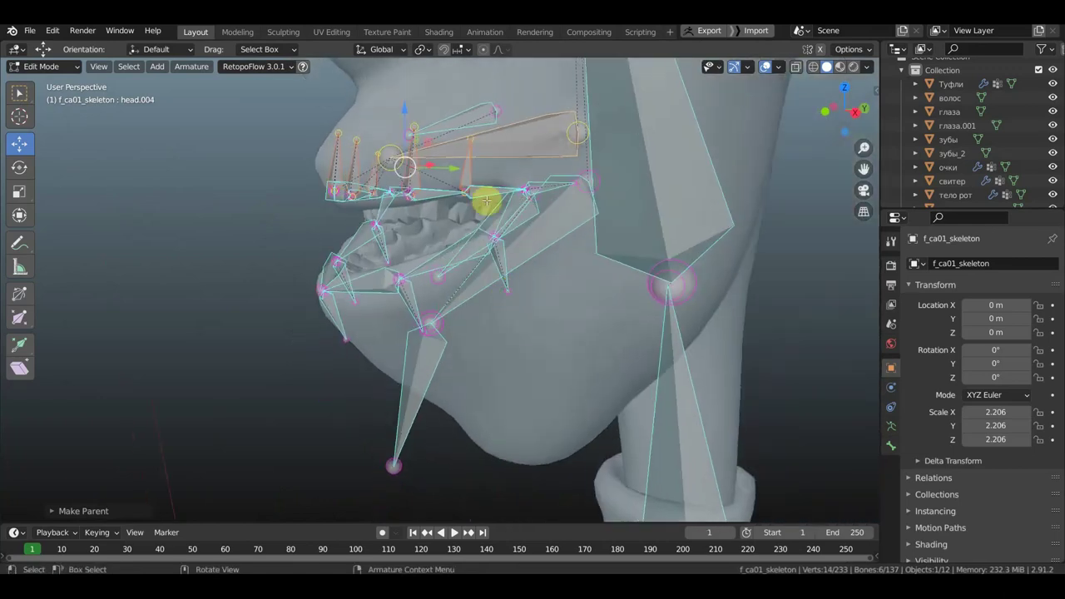
{"action": "left_click", "coordinate": [411, 303]}
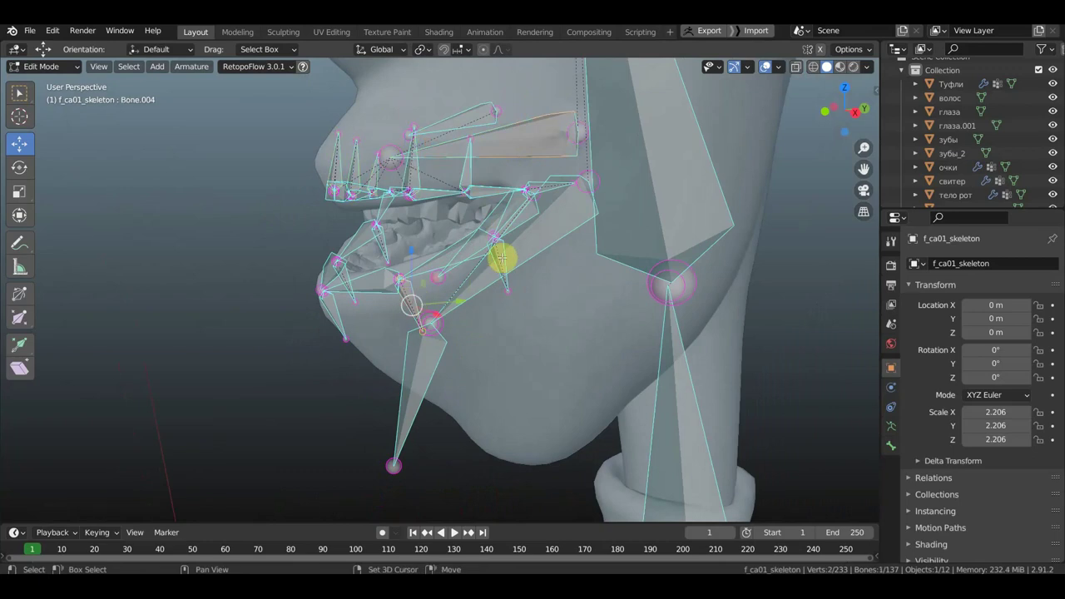
{"action": "left_click", "coordinate": [501, 256]}
{"action": "middle_click_drag", "start_coordinate": [554, 316], "coordinate": [649, 315]}
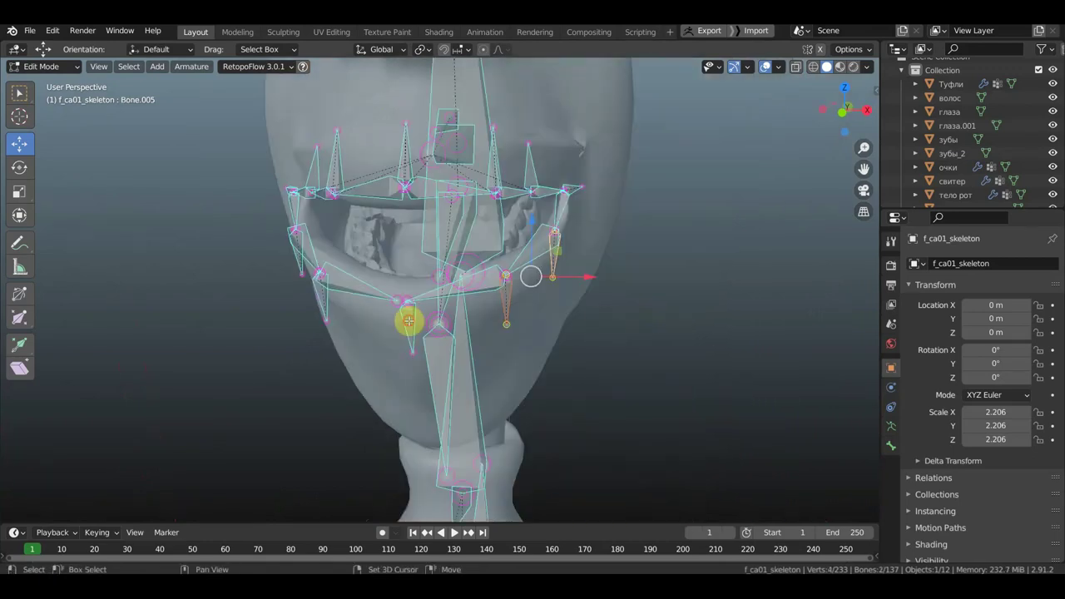
{"action": "left_click", "coordinate": [439, 326], "text": "shift"}
{"action": "middle_click_drag", "start_coordinate": [440, 326], "coordinate": [436, 329]}
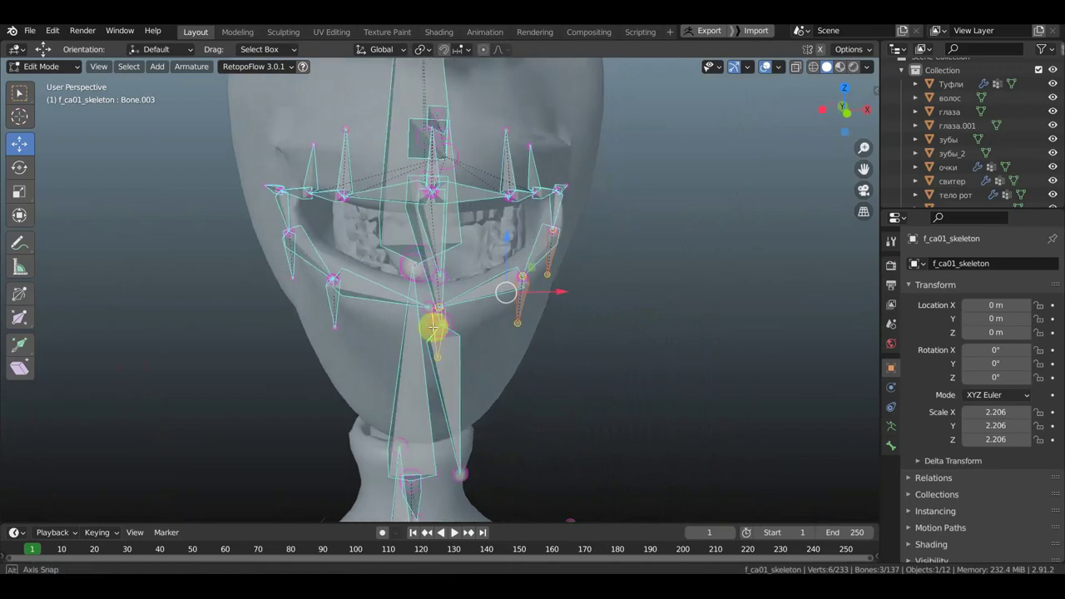
{"action": "left_click", "coordinate": [330, 300], "text": "shift"}
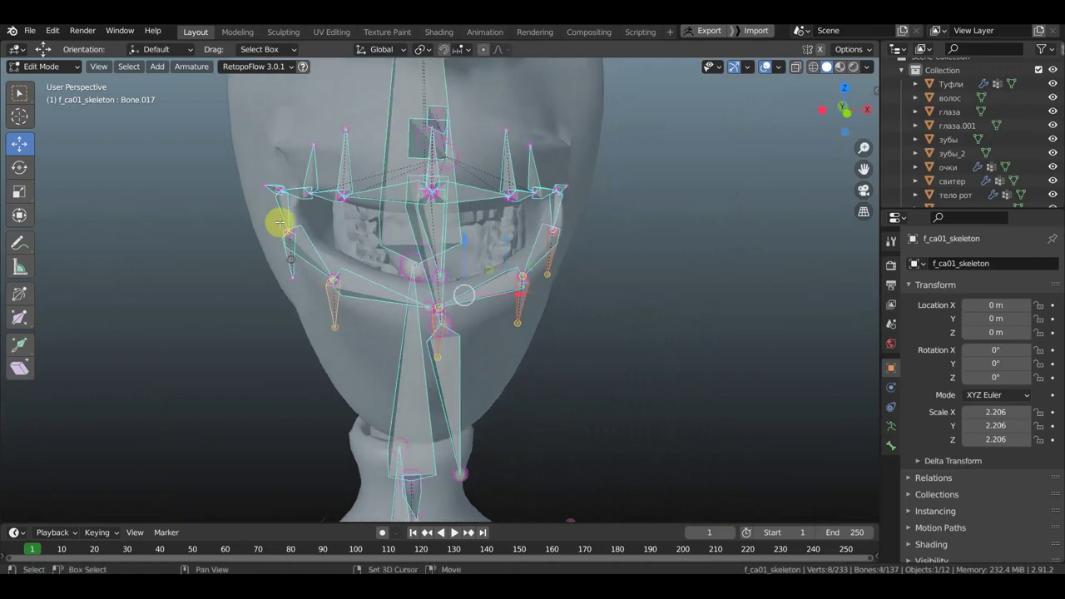
Step: Add the last lower-lip bone and parent them all to the jaw bone with Keep Offset
{"action": "left_click", "coordinate": [464, 232], "text": "shift"}
{"action": "mouse_move", "coordinate": [466, 230]}
{"action": "middle_mouse_down"}
{"action": "mouse_move", "coordinate": [388, 241]}
{"action": "mouse_move", "coordinate": [558, 250]}
{"action": "middle_mouse_up"}
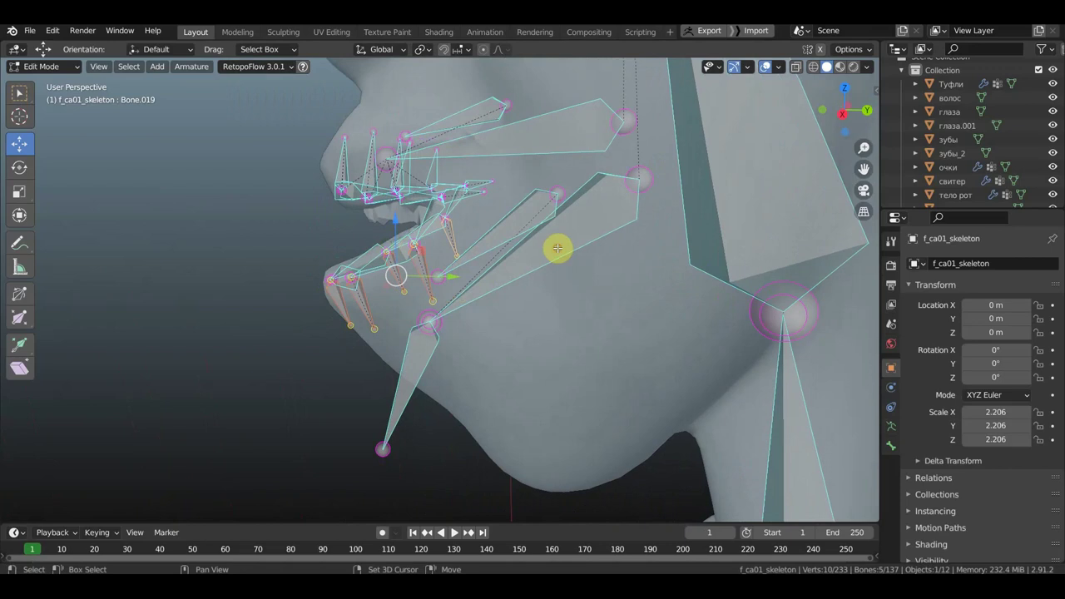
{"action": "key", "text": "ctrl+p"}
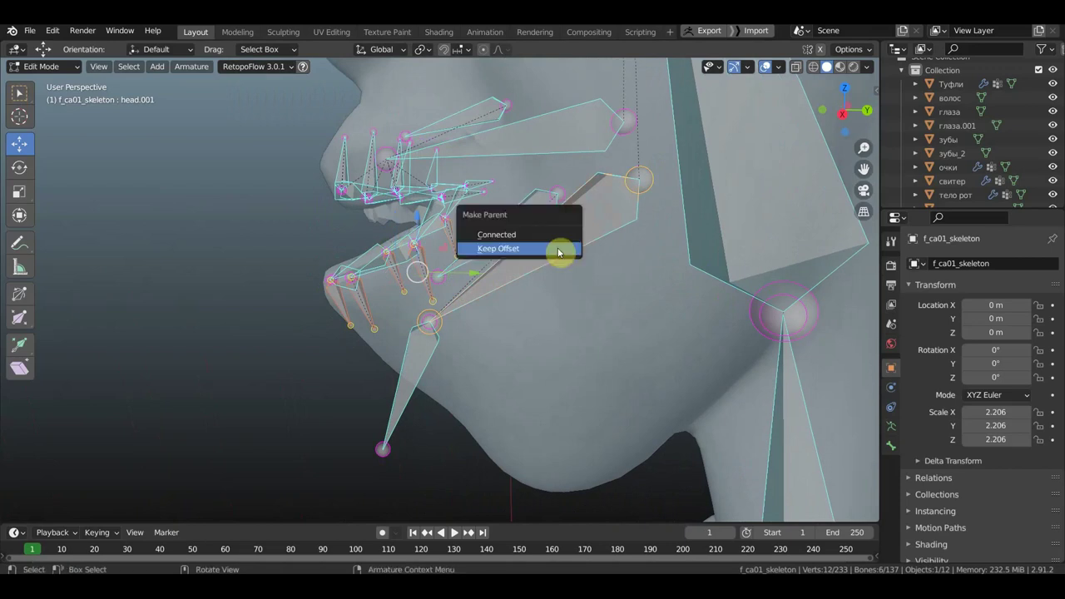
{"action": "left_click", "coordinate": [559, 252]}
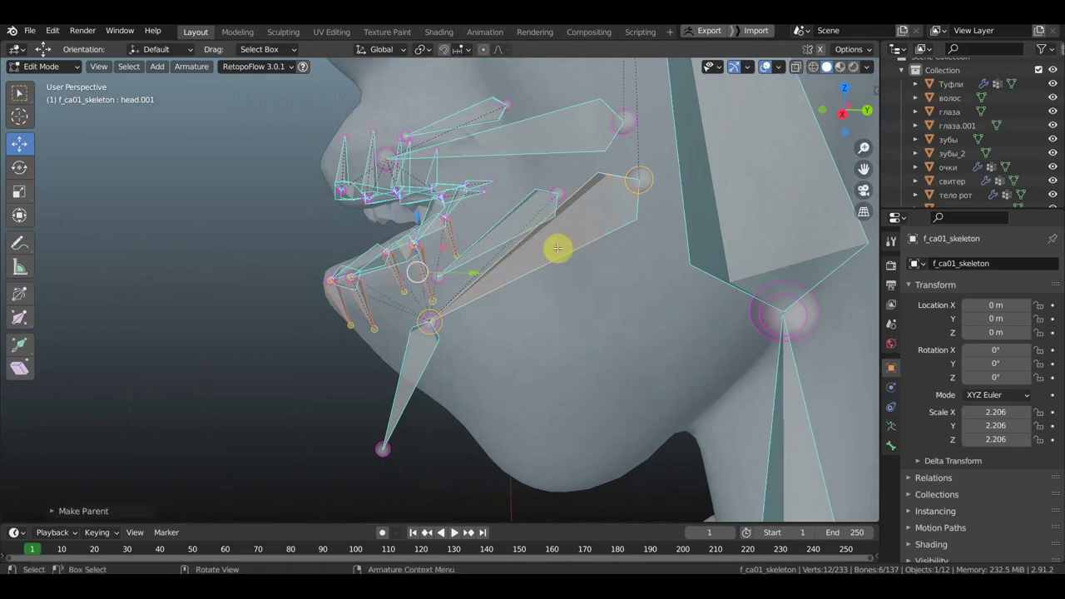
{"action": "left_click", "coordinate": [56, 69]}
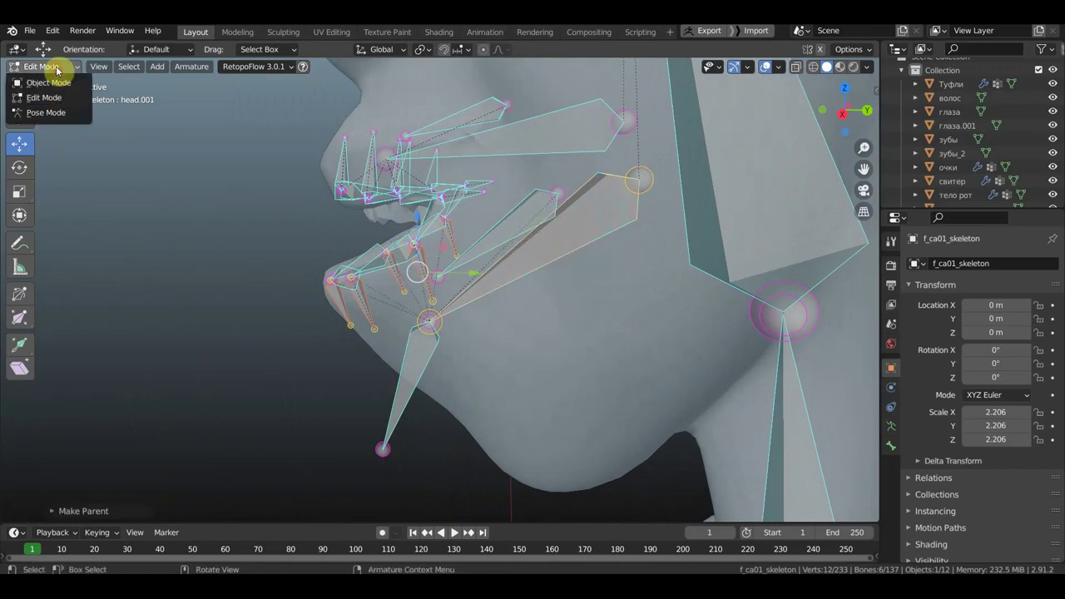
Step: In Pose Mode, rotate the lower jaw bone from the right side view to test mouth opening
{"action": "left_click", "coordinate": [48, 111]}
{"action": "middle_click_drag", "start_coordinate": [421, 223], "coordinate": [599, 265]}
{"action": "key", "text": "KP_3"}
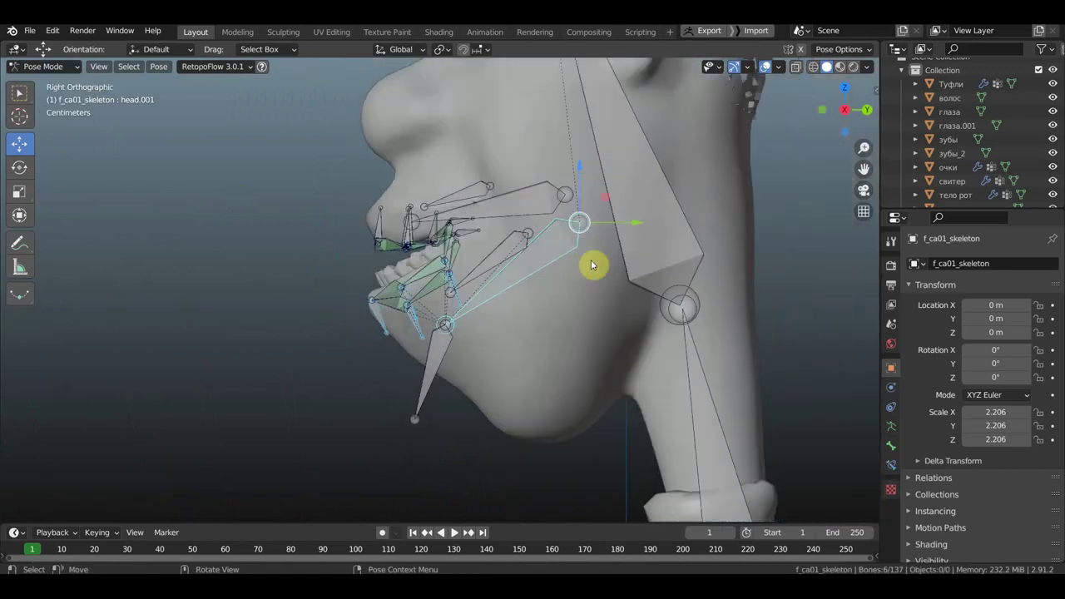
{"action": "left_click", "coordinate": [553, 257]}
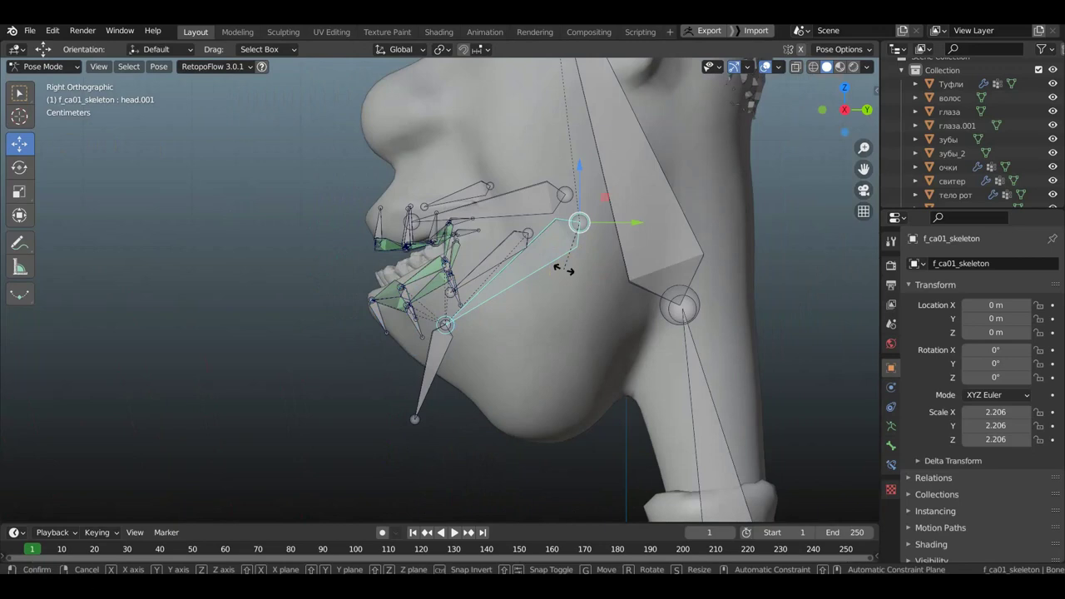
{"action": "key", "text": "r"}
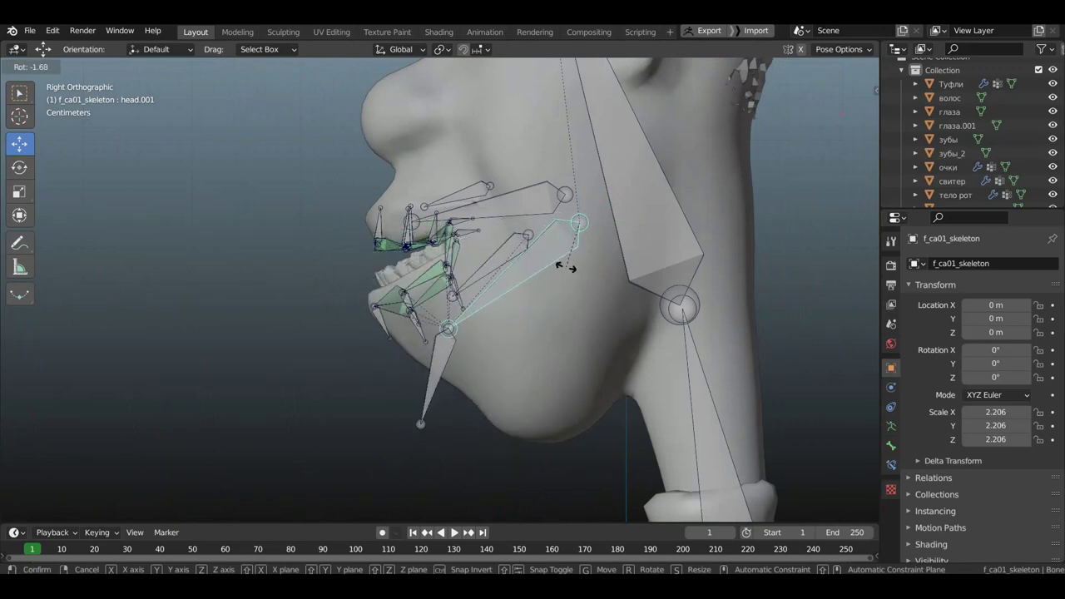
{"action": "left_click", "coordinate": [565, 271]}
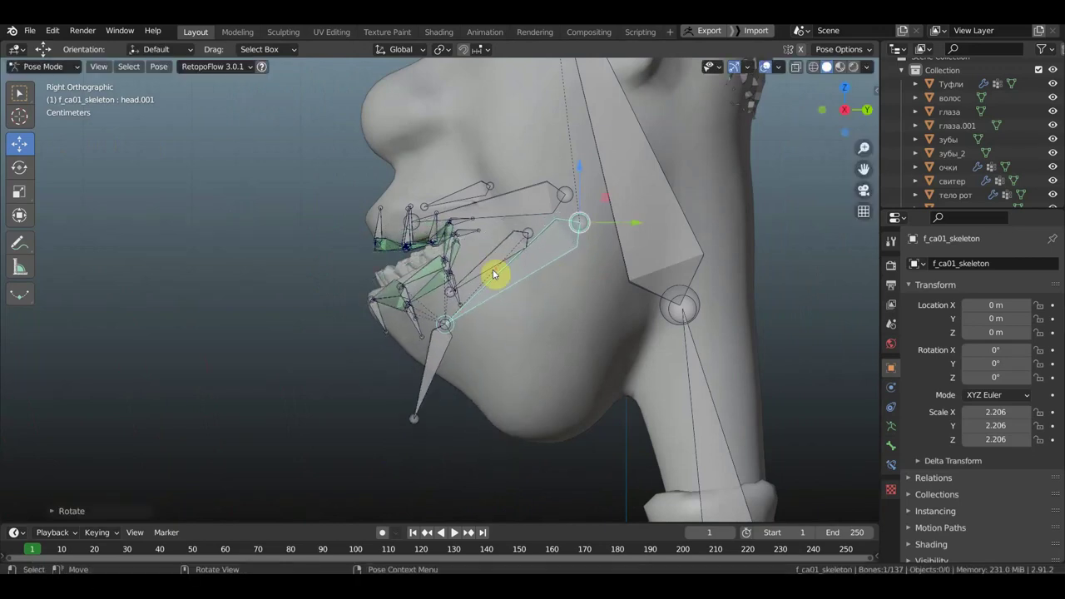
Step: Box-select the right mouth-corner bones and move them
{"action": "middle_click_drag", "start_coordinate": [495, 273], "coordinate": [638, 315]}
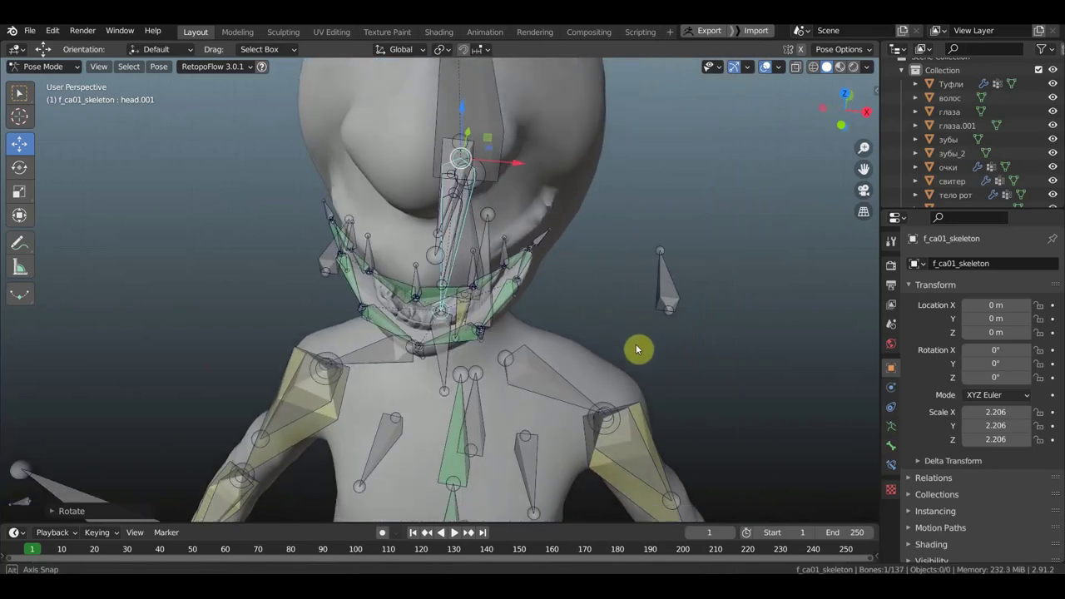
{"action": "mouse_move", "coordinate": [638, 314]}
{"action": "middle_mouse_down"}
{"action": "mouse_move", "coordinate": [652, 255]}
{"action": "mouse_move", "coordinate": [663, 255]}
{"action": "middle_mouse_up"}
{"action": "scroll", "coordinate": [603, 282], "scroll_direction": "up", "scroll_amount": 2}
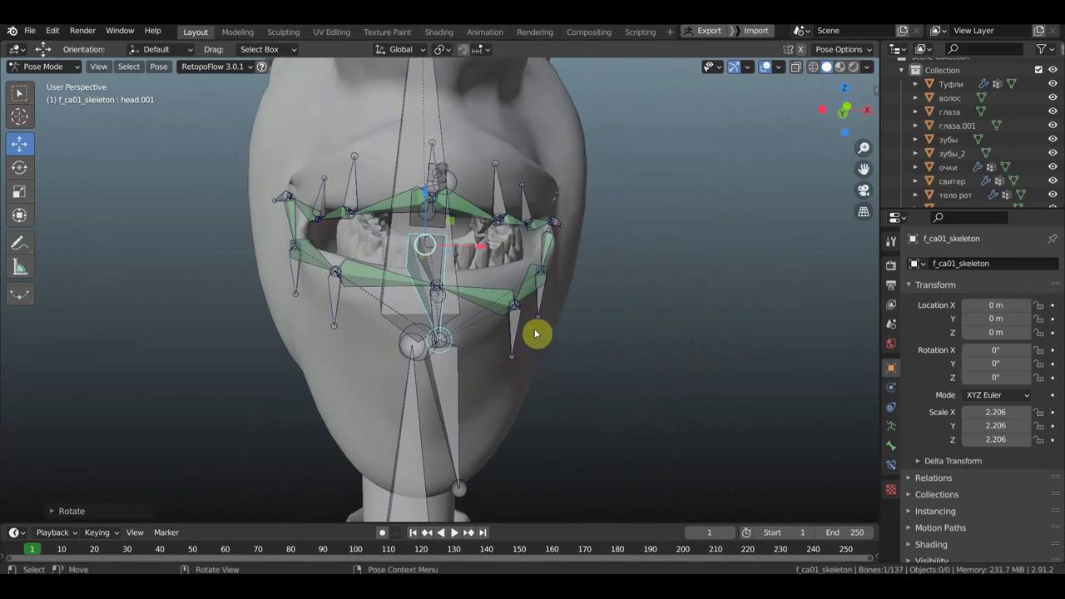
{"action": "mouse_move", "coordinate": [530, 338]}
{"action": "left_mouse_down"}
{"action": "mouse_move", "coordinate": [497, 306]}
{"action": "mouse_move", "coordinate": [553, 303]}
{"action": "left_mouse_up"}
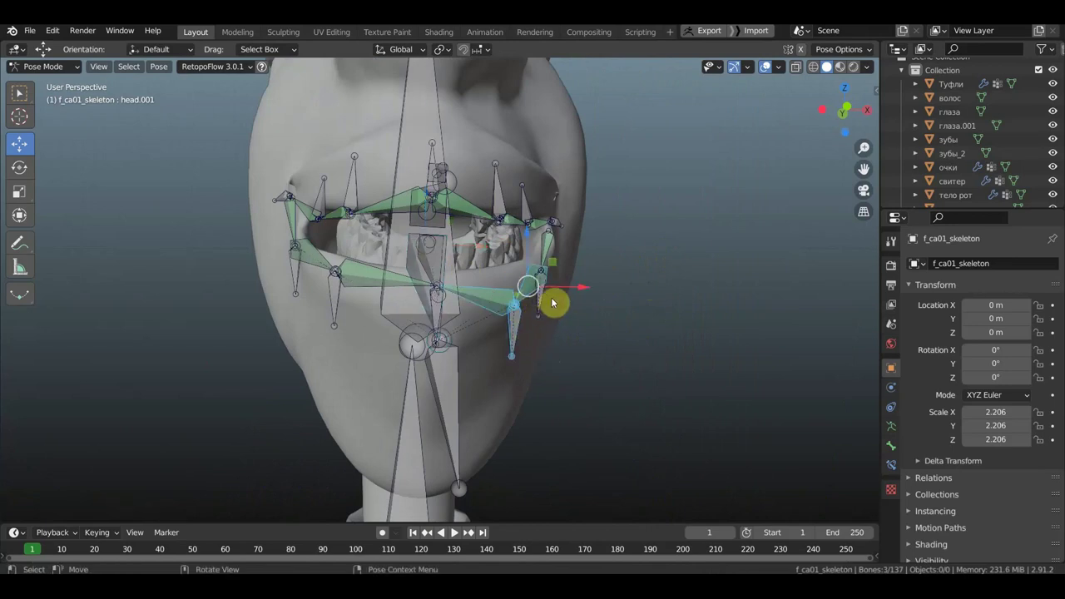
{"action": "key", "text": "g"}
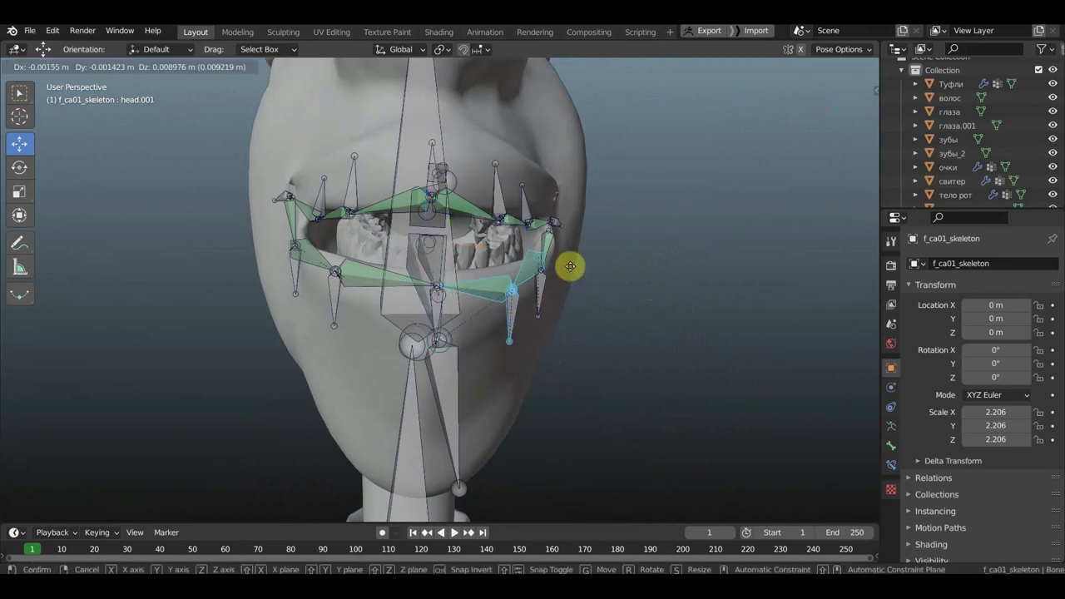
{"action": "left_click", "coordinate": [570, 288]}
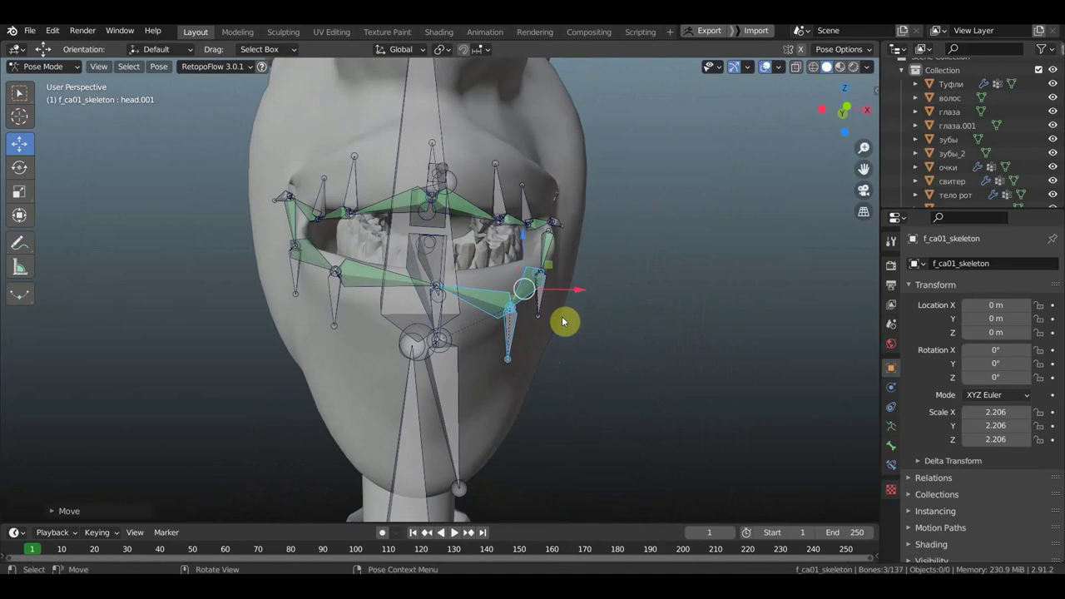
Step: Move a lower-lip bone and Bone.005 so the lip chain follows the mouth
{"action": "left_click", "coordinate": [511, 345]}
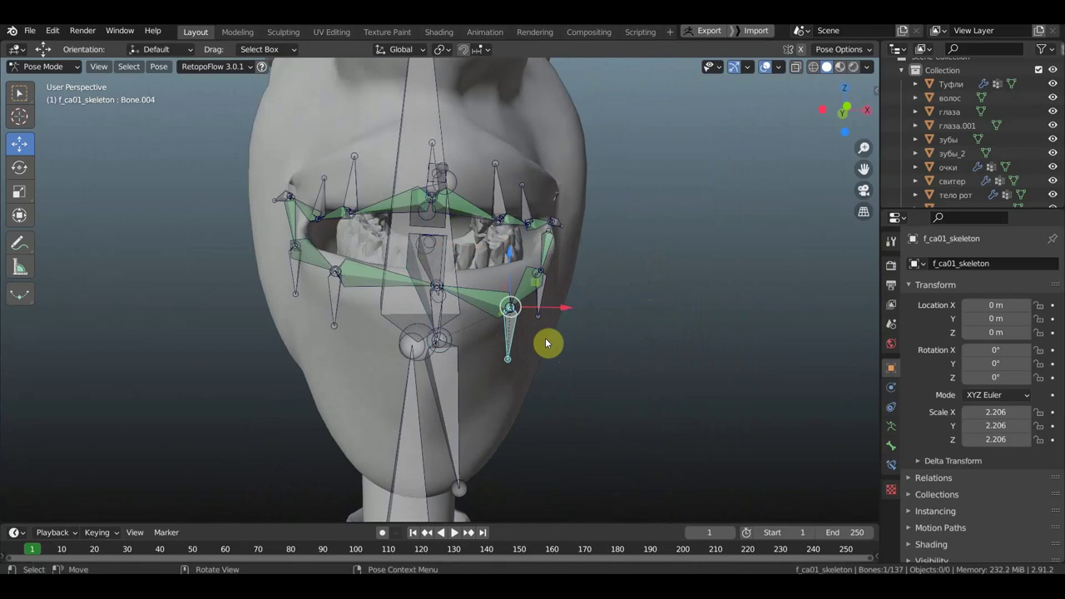
{"action": "key", "text": "g"}
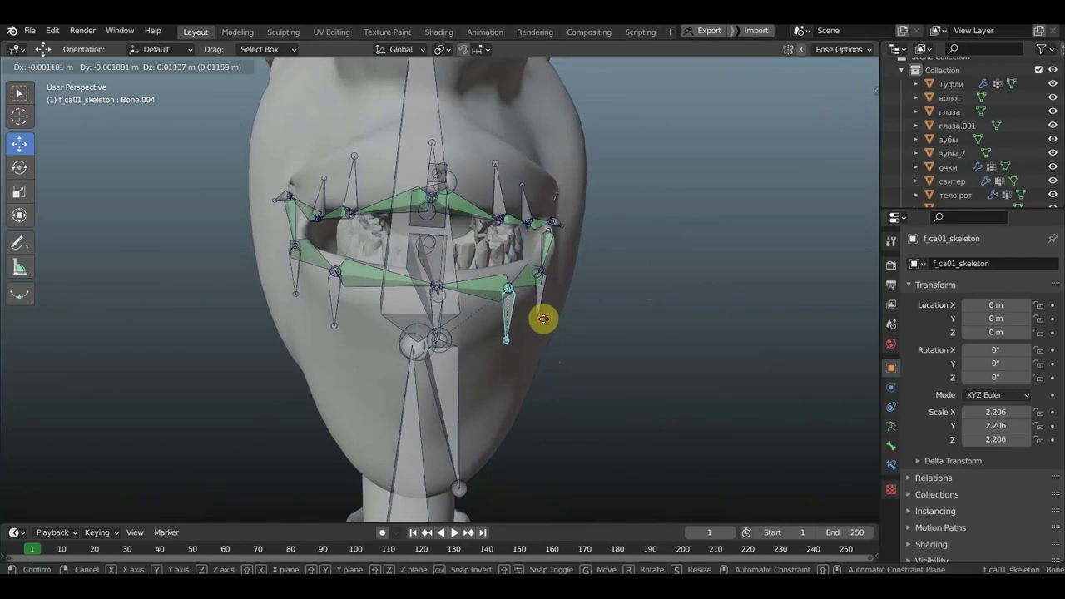
{"action": "left_click", "coordinate": [543, 319]}
{"action": "mouse_move", "coordinate": [510, 323]}
{"action": "middle_mouse_down"}
{"action": "mouse_move", "coordinate": [471, 328]}
{"action": "mouse_move", "coordinate": [517, 290]}
{"action": "middle_mouse_up"}
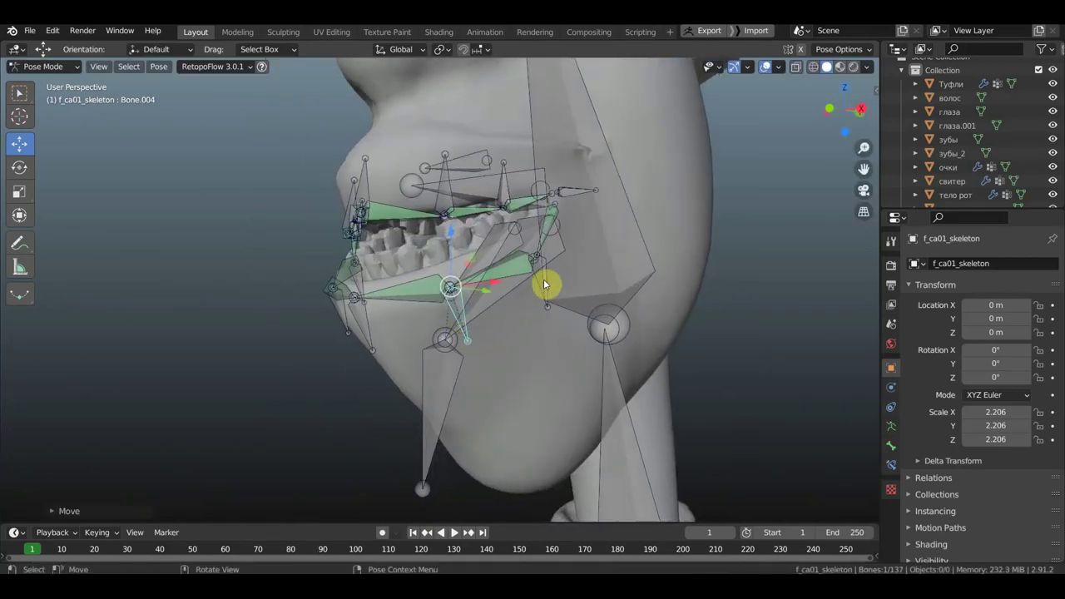
{"action": "left_click", "coordinate": [546, 281]}
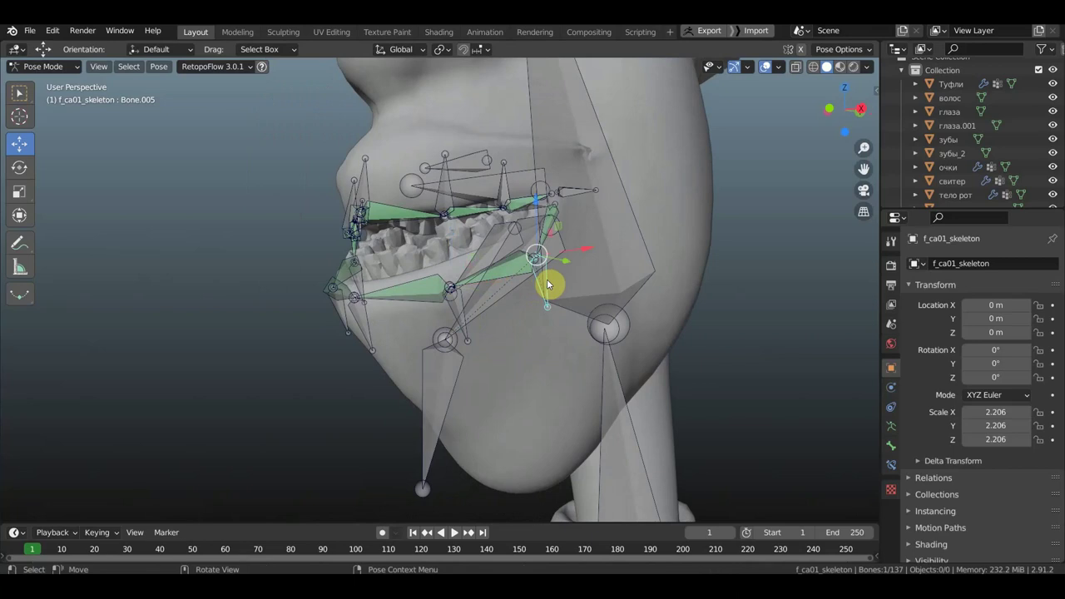
{"action": "key", "text": "g"}
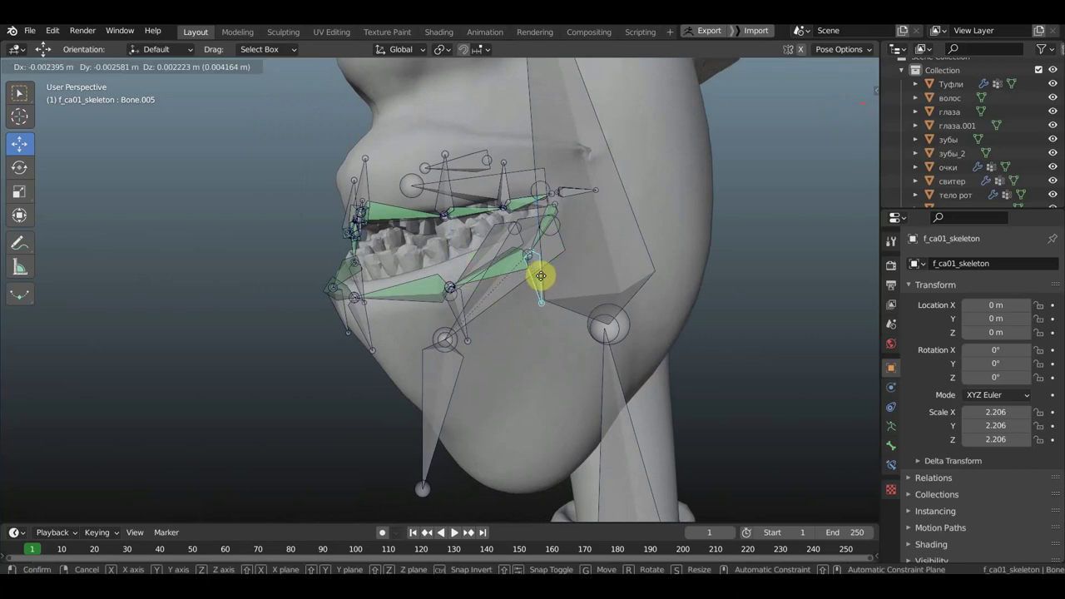
{"action": "left_click", "coordinate": [541, 276]}
{"action": "mouse_move", "coordinate": [580, 206]}
{"action": "middle_mouse_down"}
{"action": "mouse_move", "coordinate": [680, 210]}
{"action": "mouse_move", "coordinate": [649, 270]}
{"action": "mouse_move", "coordinate": [674, 225]}
{"action": "middle_mouse_up"}
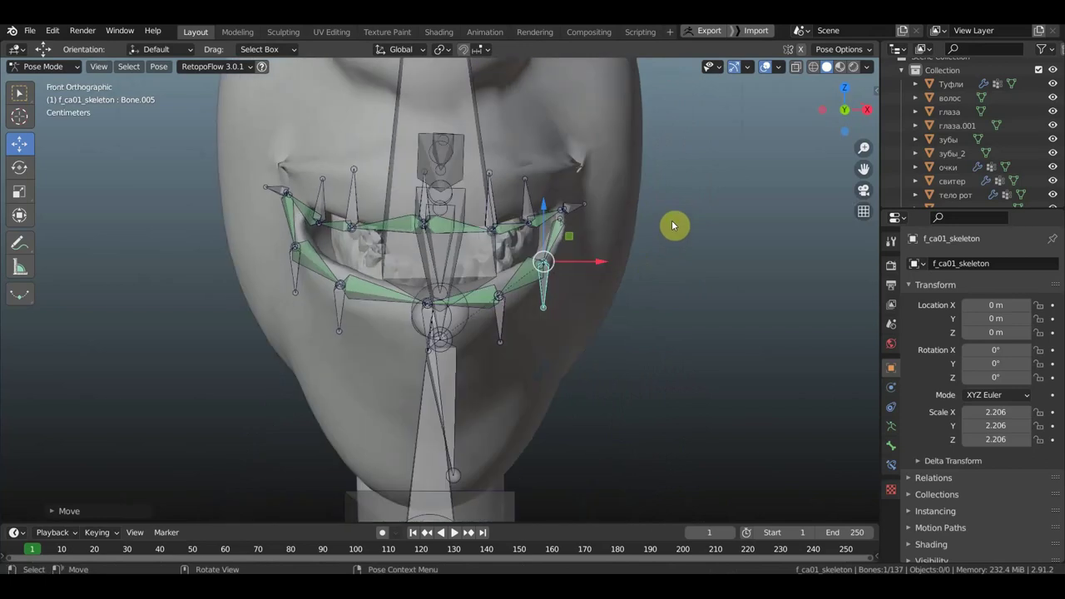
Step: Raise upper-lip bones head.008 and head.007 higher on the face in Pose Mode
{"action": "scroll", "coordinate": [674, 225], "scroll_direction": "down", "scroll_amount": 3}
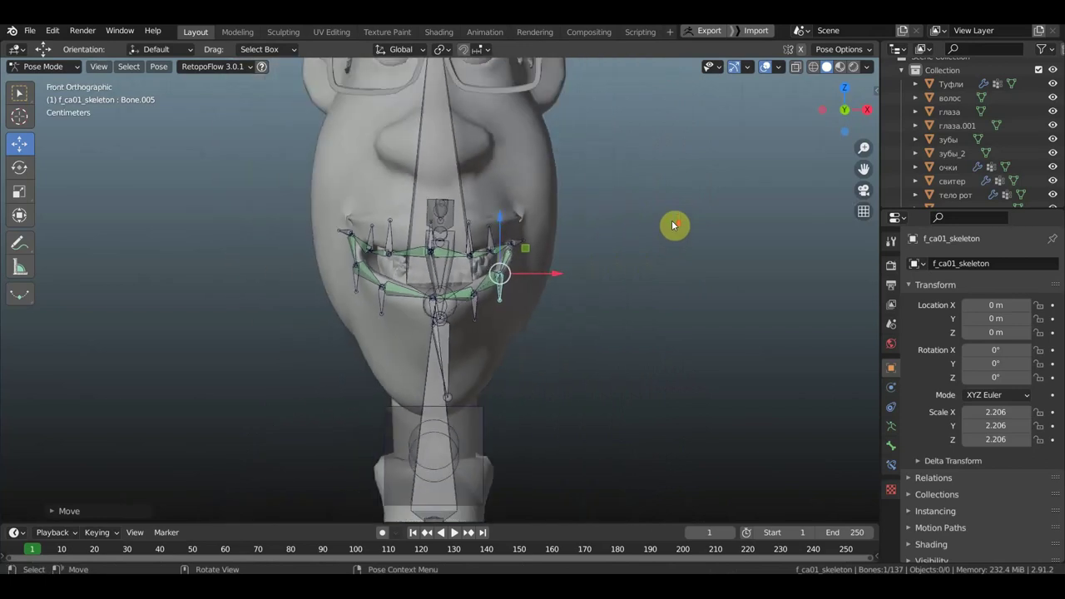
{"action": "left_click", "coordinate": [388, 239]}
{"action": "scroll", "coordinate": [391, 241], "scroll_direction": "up", "scroll_amount": 3}
{"action": "scroll", "coordinate": [379, 243], "scroll_direction": "up", "scroll_amount": 2}
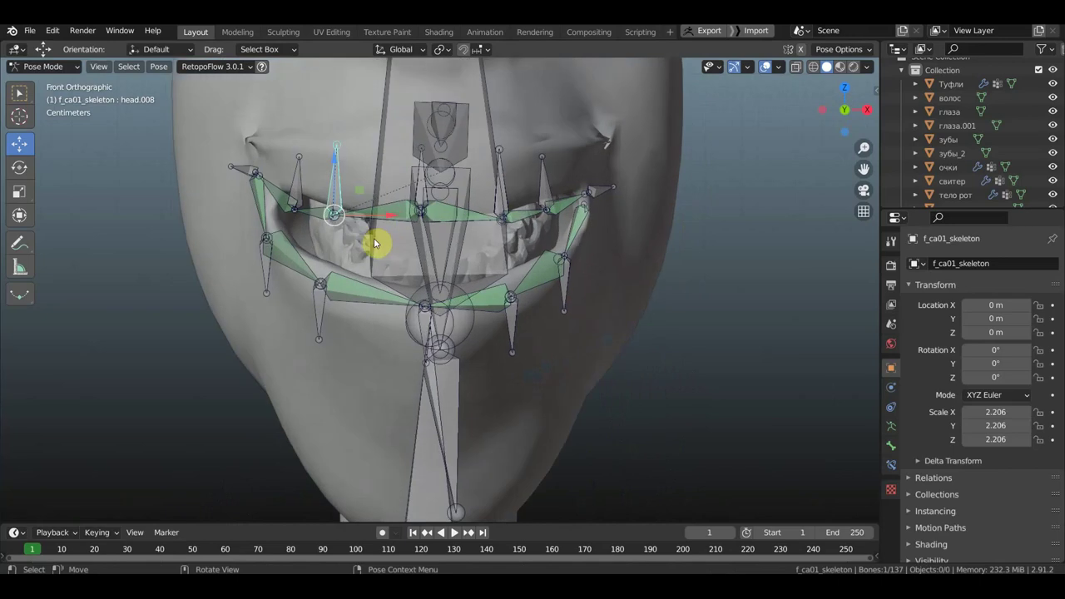
{"action": "key", "text": "g"}
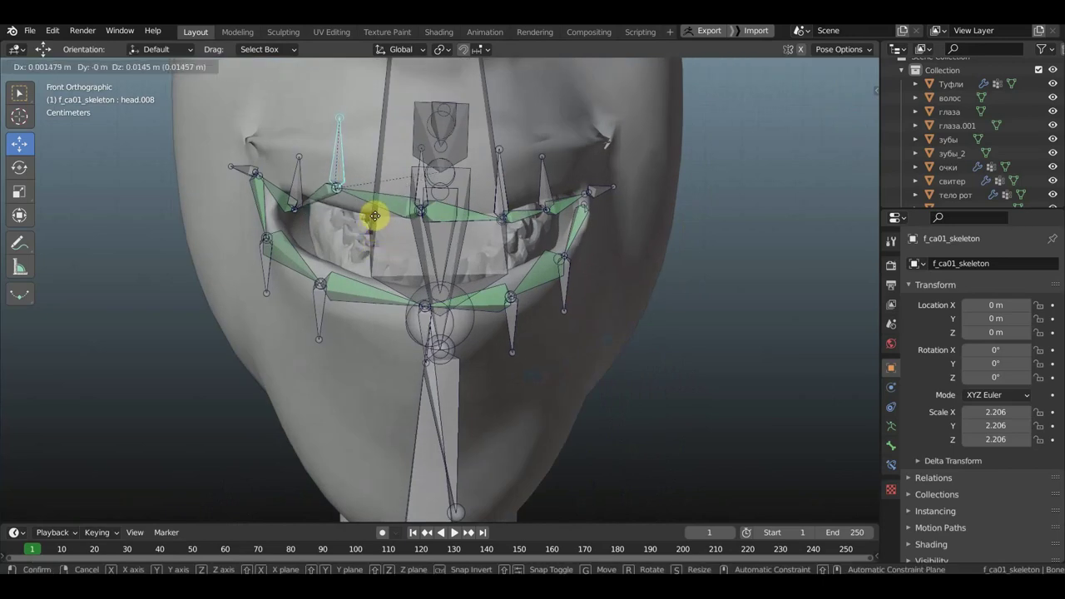
{"action": "left_click", "coordinate": [375, 217]}
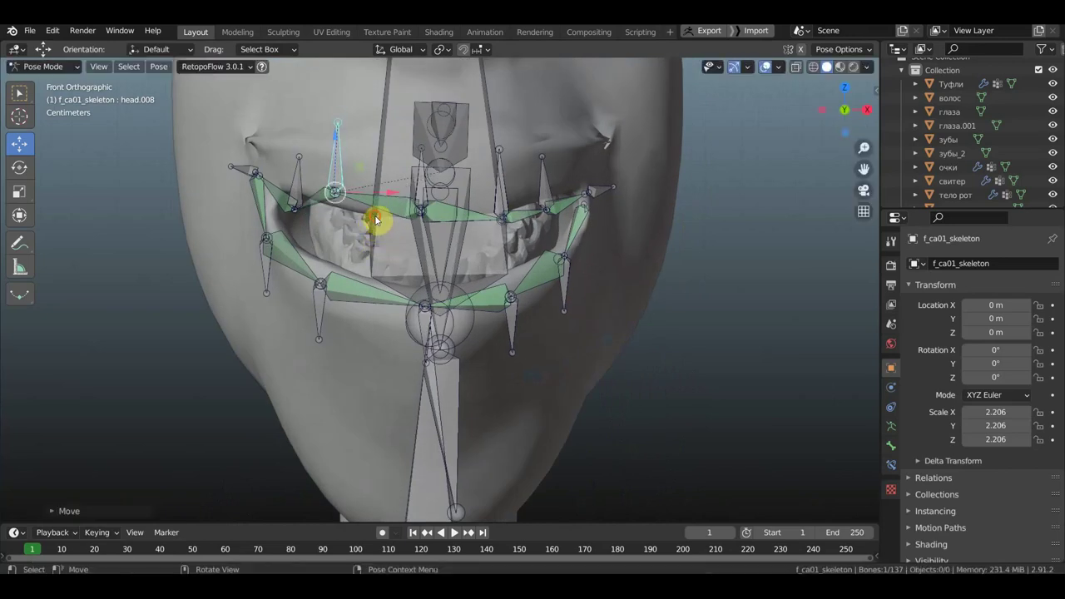
{"action": "left_click", "coordinate": [499, 197]}
{"action": "key", "text": "g"}
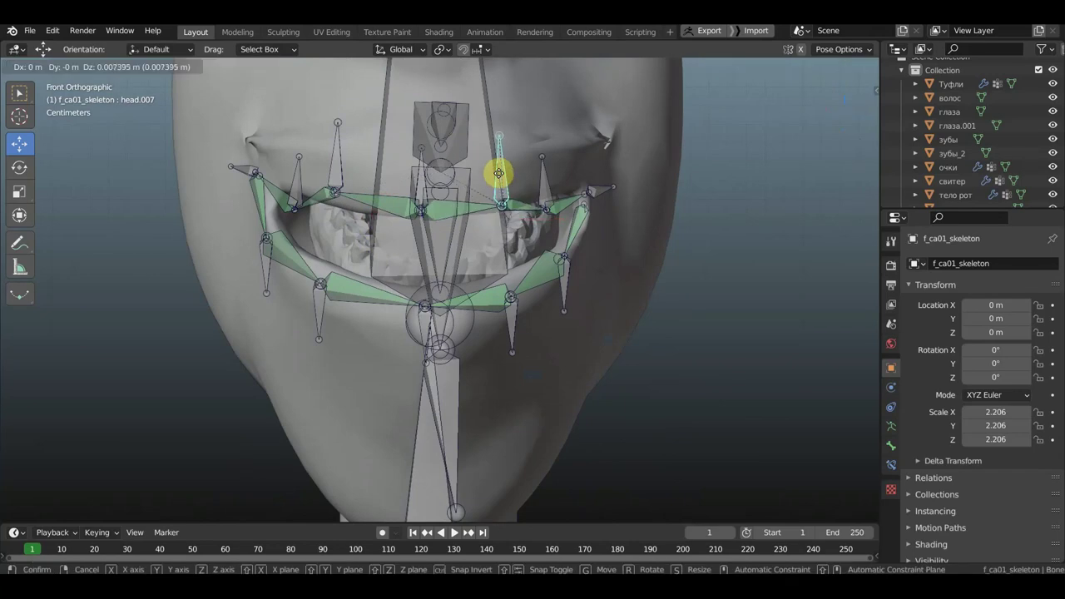
{"action": "left_click", "coordinate": [500, 172]}
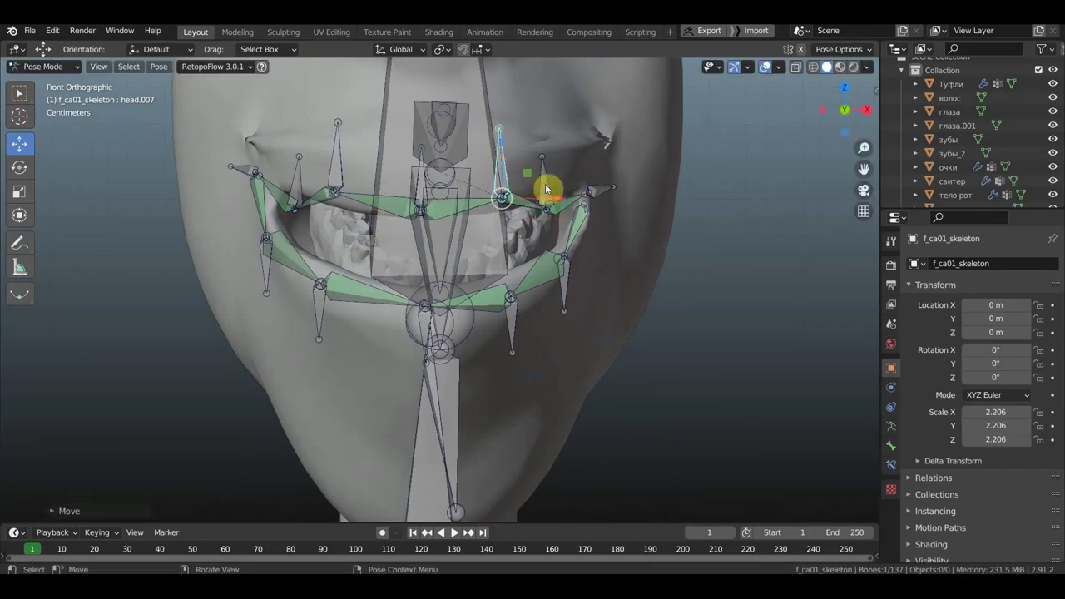
Step: Raise Bone.010 on the right and Bone.014 on the left of the upper lip
{"action": "left_click", "coordinate": [546, 191]}
{"action": "key", "text": "g"}
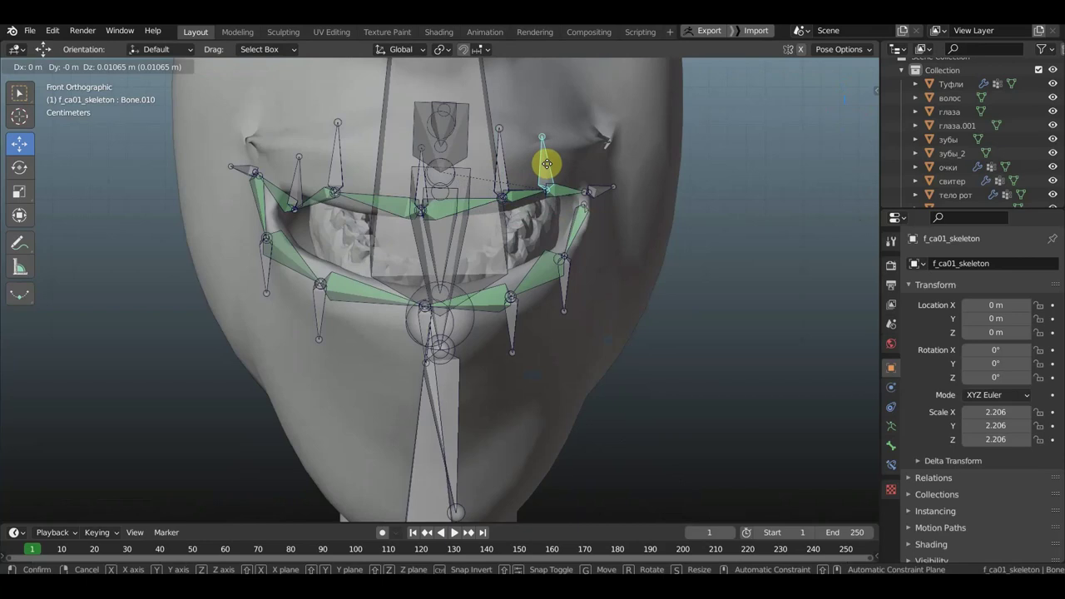
{"action": "left_click", "coordinate": [542, 166]}
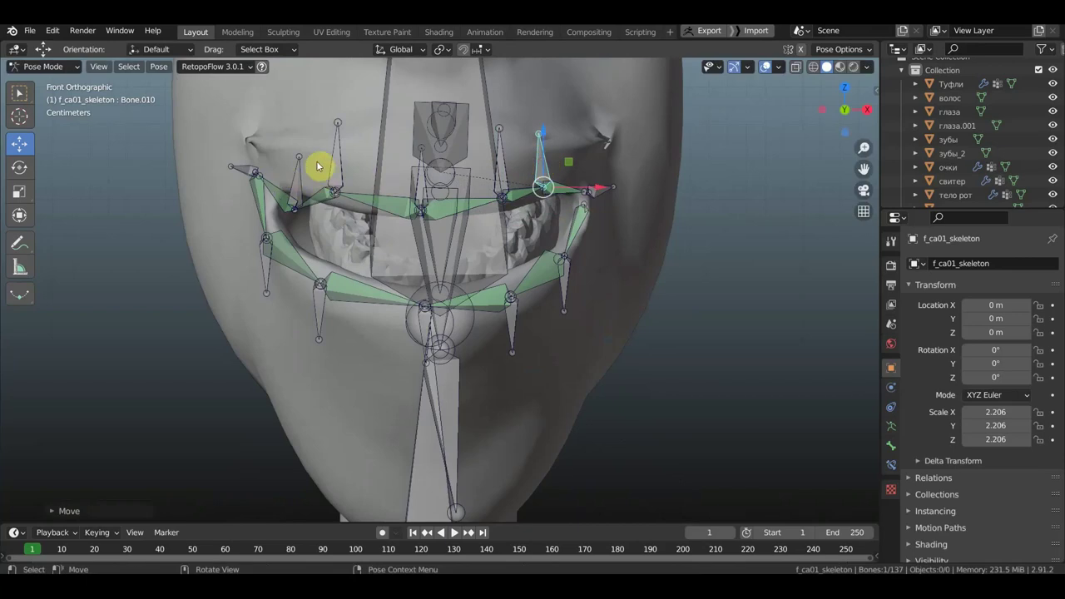
{"action": "left_click", "coordinate": [315, 167]}
{"action": "key", "text": "g"}
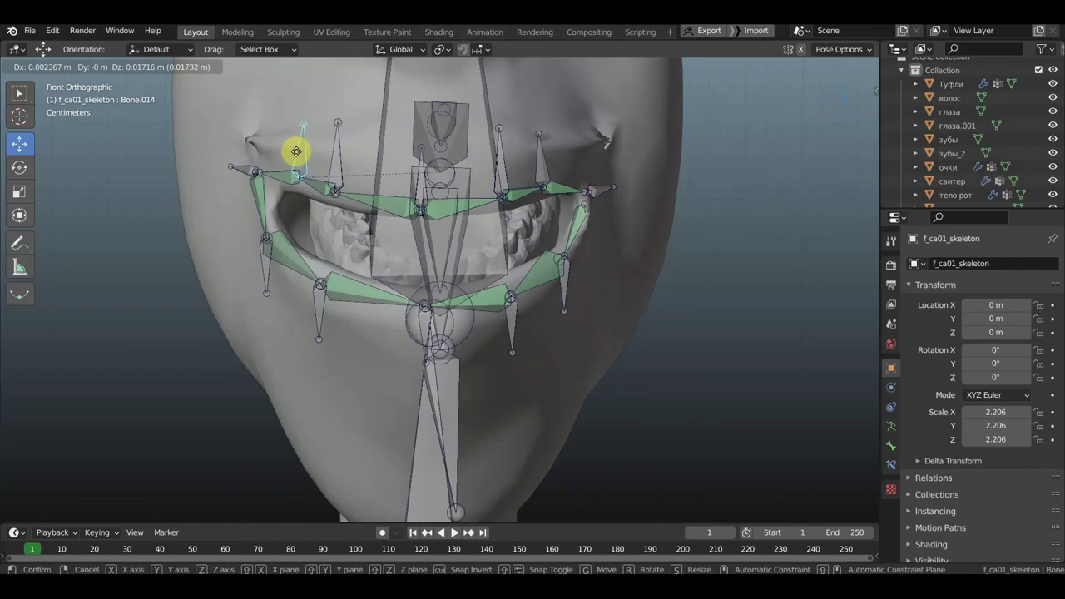
{"action": "left_click", "coordinate": [293, 156]}
{"action": "scroll", "coordinate": [325, 196], "scroll_direction": "down", "scroll_amount": 1}
Step: Frame the forehead and hide the glasses object 'очки' in the Outliner
{"action": "scroll", "coordinate": [325, 197], "scroll_direction": "down", "scroll_amount": 1}
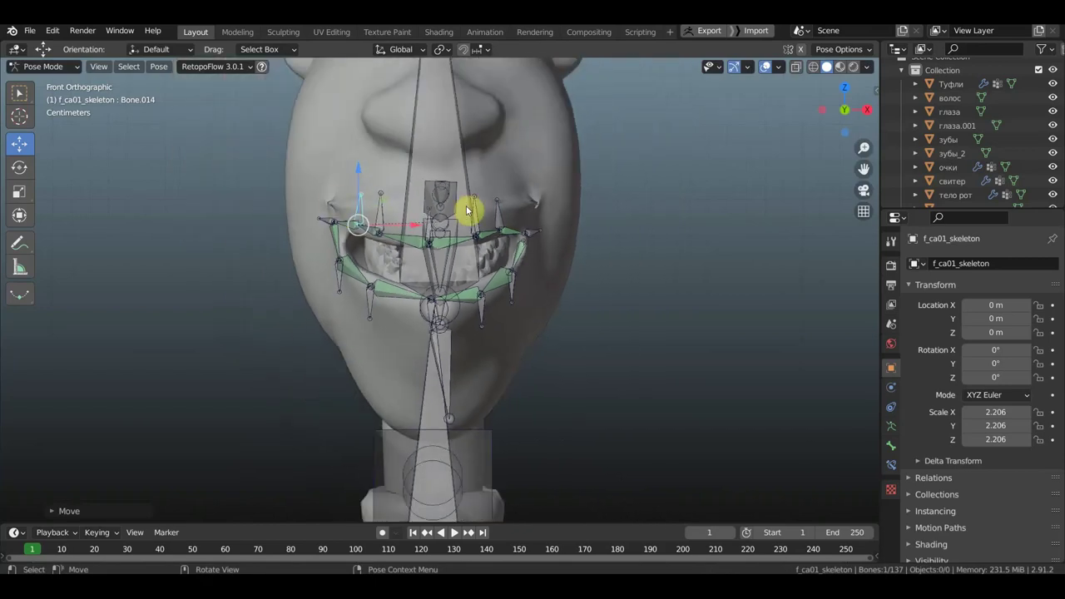
{"action": "scroll", "coordinate": [411, 300], "scroll_direction": "down", "scroll_amount": 1}
{"action": "middle_click_drag", "start_coordinate": [411, 302], "coordinate": [388, 333], "text": "shift"}
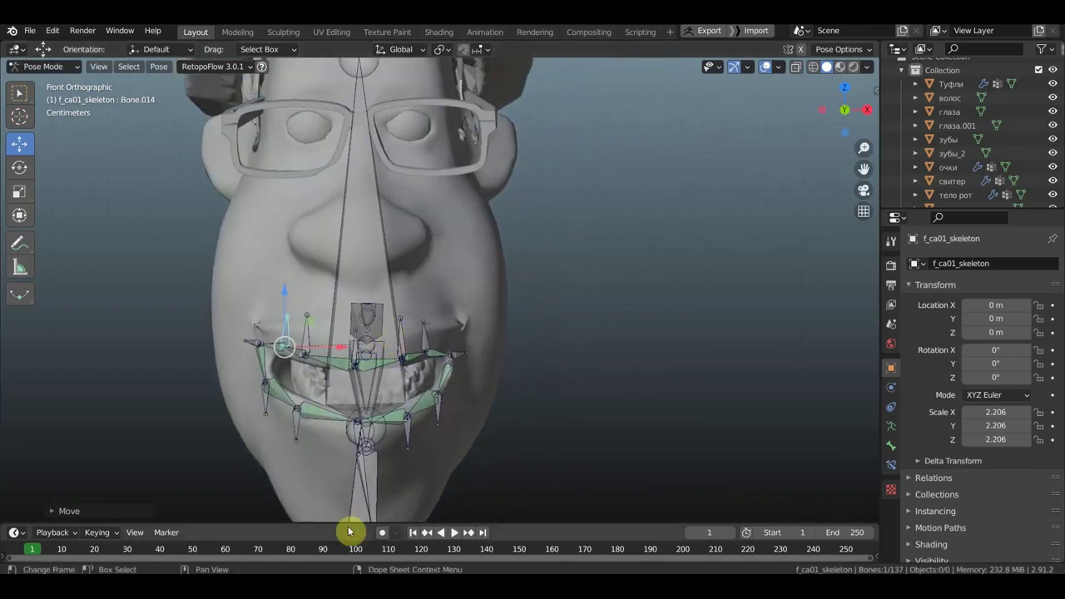
{"action": "mouse_move", "coordinate": [411, 290]}
{"action": "middle_mouse_down"}
{"action": "mouse_move", "coordinate": [357, 320]}
{"action": "mouse_move", "coordinate": [440, 285]}
{"action": "middle_mouse_up"}
{"action": "mouse_move", "coordinate": [440, 344]}
{"action": "middle_mouse_down"}
{"action": "mouse_move", "coordinate": [408, 338]}
{"action": "mouse_move", "coordinate": [430, 311]}
{"action": "mouse_move", "coordinate": [427, 390]}
{"action": "middle_mouse_up"}
{"action": "scroll", "coordinate": [428, 387], "scroll_direction": "up", "scroll_amount": 1}
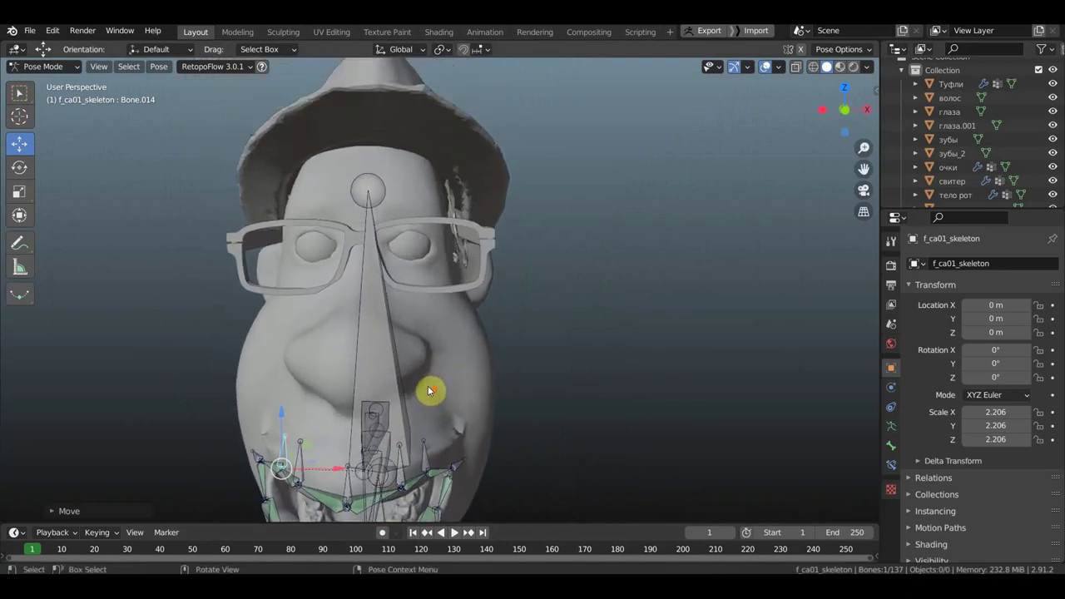
{"action": "scroll", "coordinate": [428, 388], "scroll_direction": "up", "scroll_amount": 1}
{"action": "scroll", "coordinate": [435, 374], "scroll_direction": "up", "scroll_amount": 2}
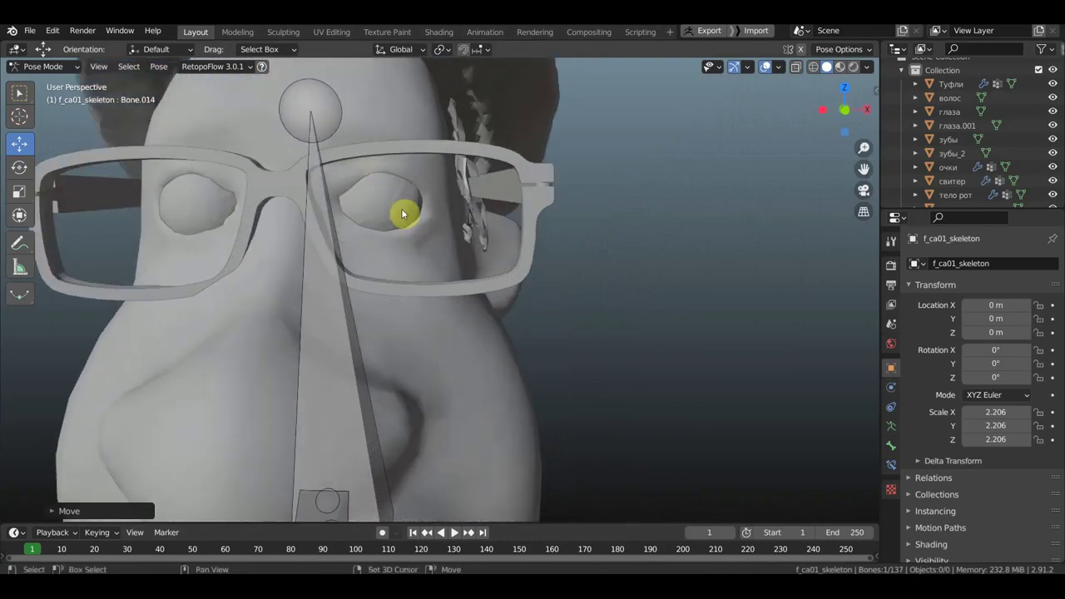
{"action": "mouse_move", "coordinate": [405, 214]}
{"action": "middle_mouse_down"}
{"action": "mouse_move", "coordinate": [505, 214]}
{"action": "mouse_move", "coordinate": [522, 297]}
{"action": "mouse_move", "coordinate": [528, 258]}
{"action": "middle_mouse_up"}
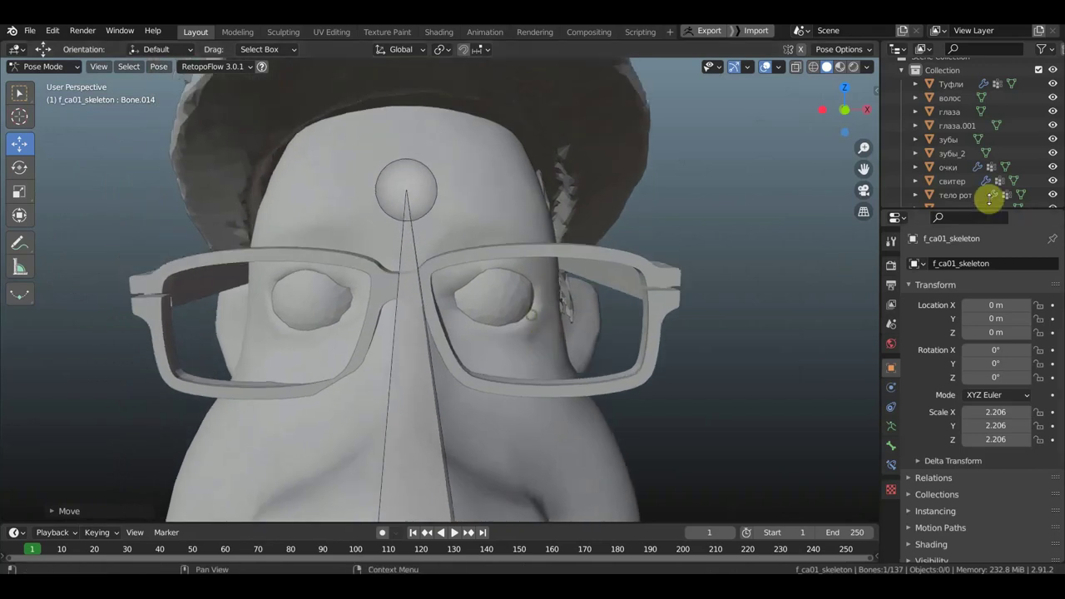
{"action": "left_click_drag", "start_coordinate": [428, 266], "coordinate": [392, 259]}
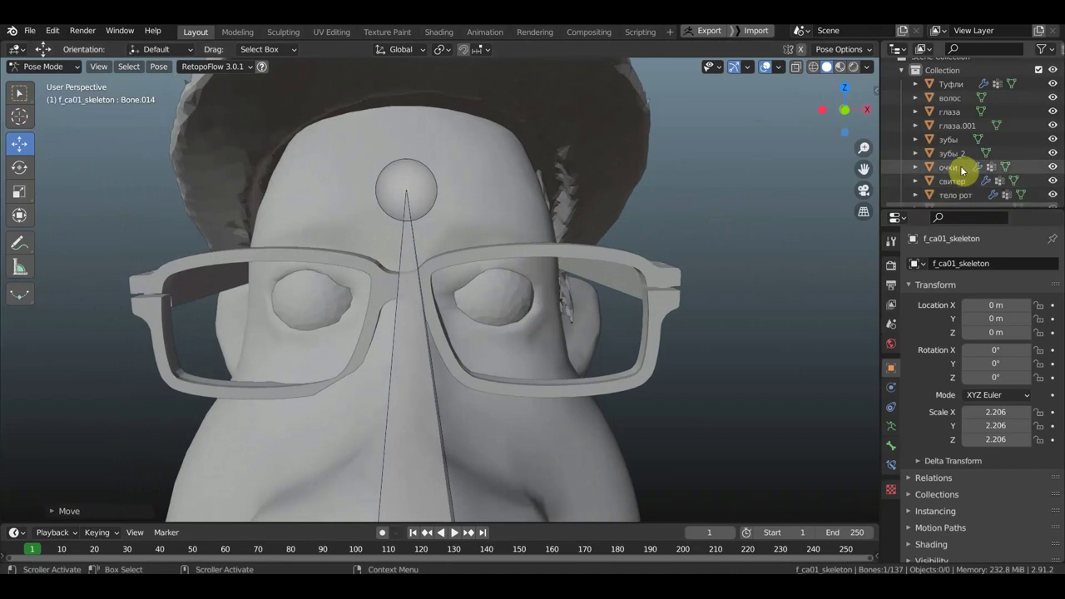
{"action": "scroll", "coordinate": [982, 143], "scroll_direction": "down", "scroll_amount": 1}
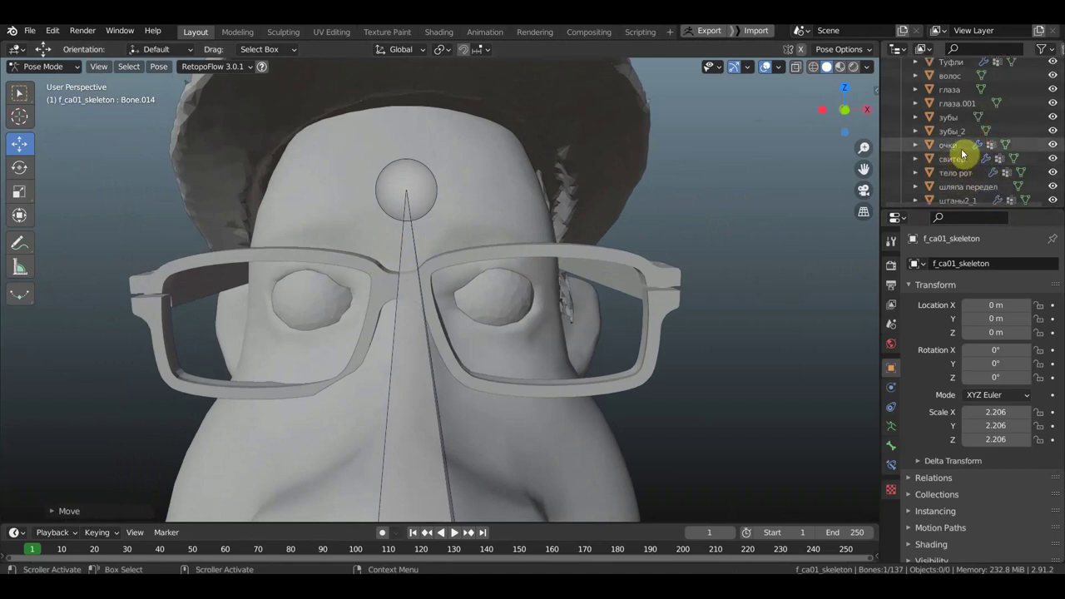
{"action": "left_click", "coordinate": [1052, 146]}
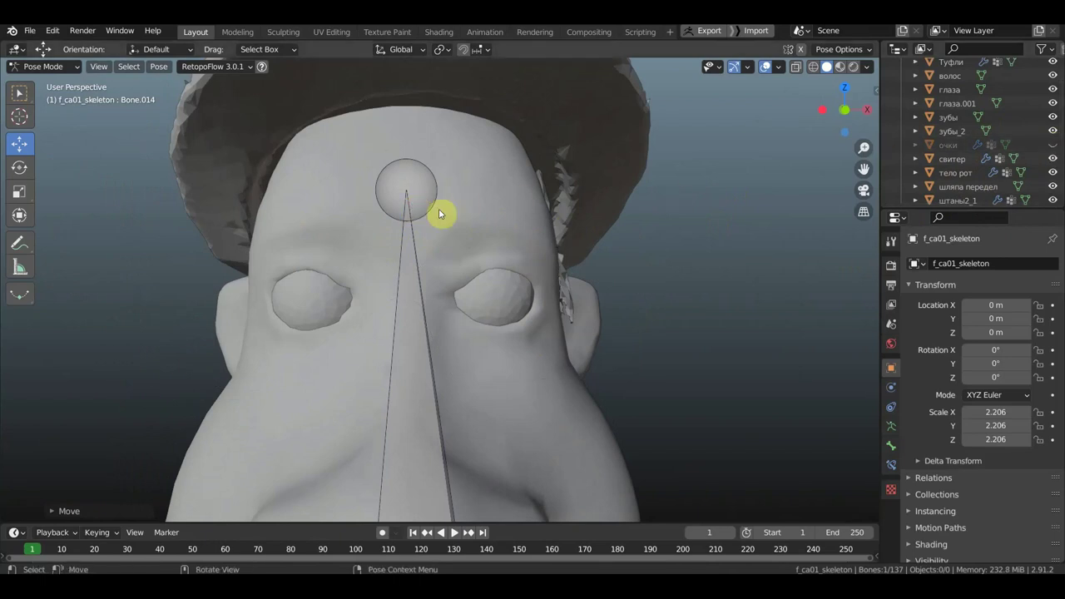
Step: In Edit Mode, extrude a new forehead bone head.009 upward from the head bone's tip
{"action": "left_click", "coordinate": [40, 68]}
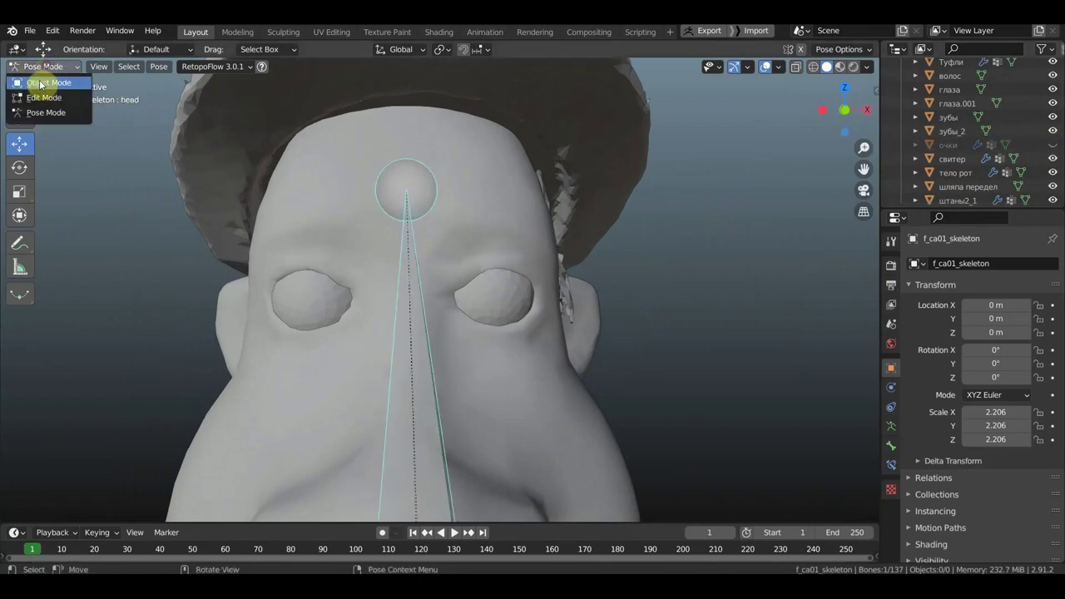
{"action": "left_click", "coordinate": [49, 98]}
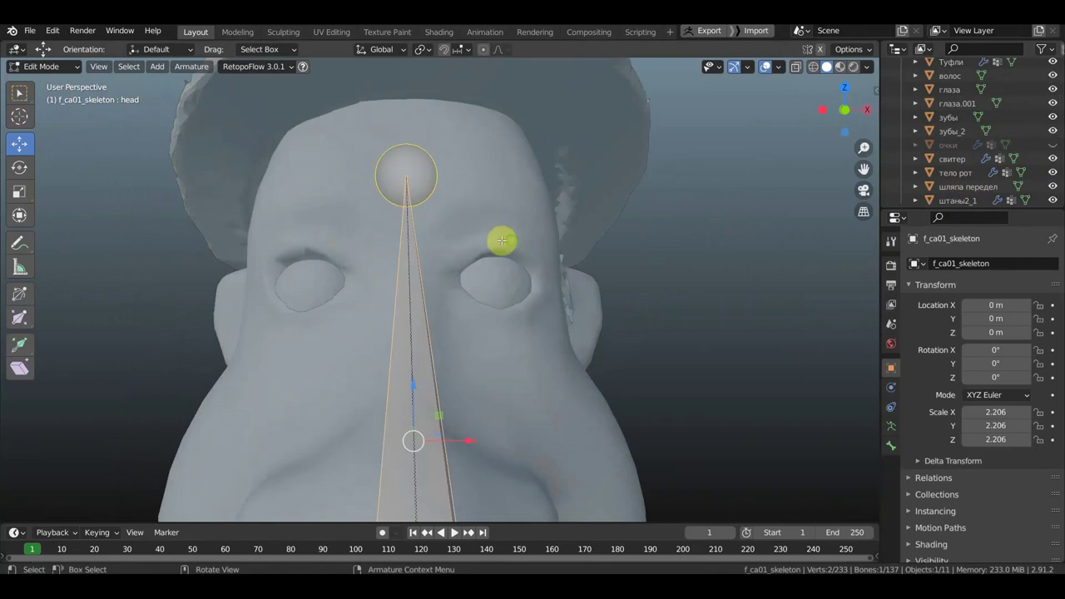
{"action": "middle_click_drag", "start_coordinate": [502, 240], "coordinate": [382, 252]}
{"action": "key", "text": "KP_3"}
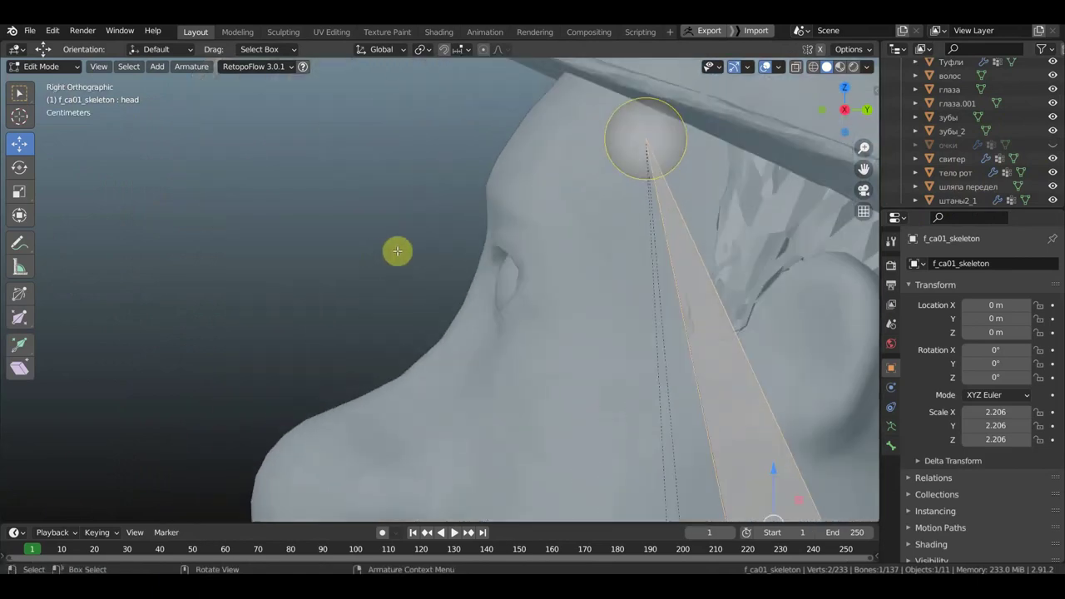
{"action": "scroll", "coordinate": [537, 203], "scroll_direction": "down", "scroll_amount": 2}
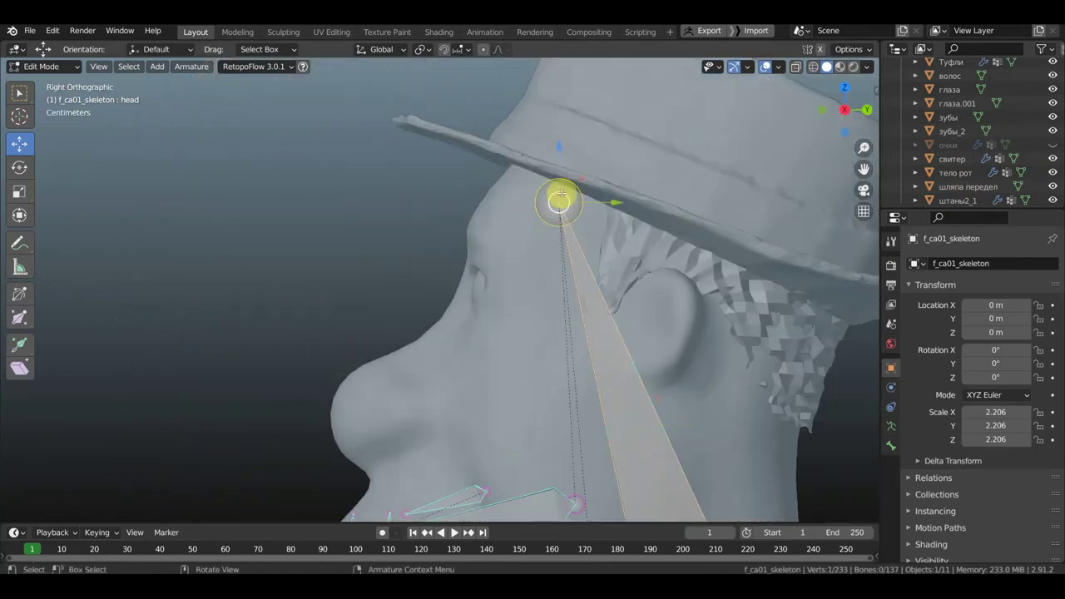
{"action": "scroll", "coordinate": [562, 194], "scroll_direction": "down", "scroll_amount": 2}
{"action": "key", "text": "e"}
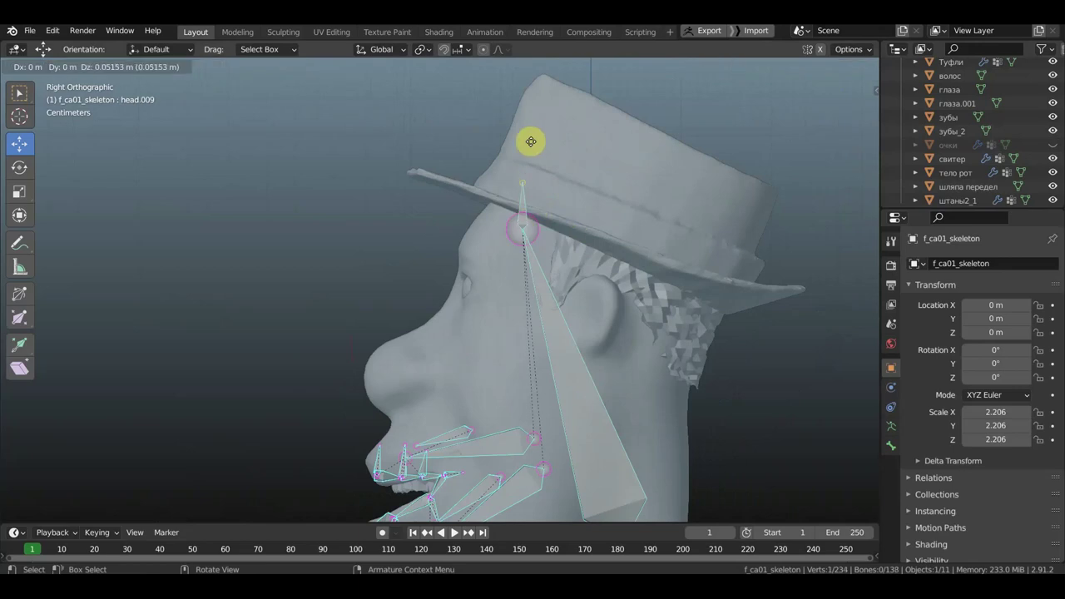
{"action": "left_click", "coordinate": [532, 125]}
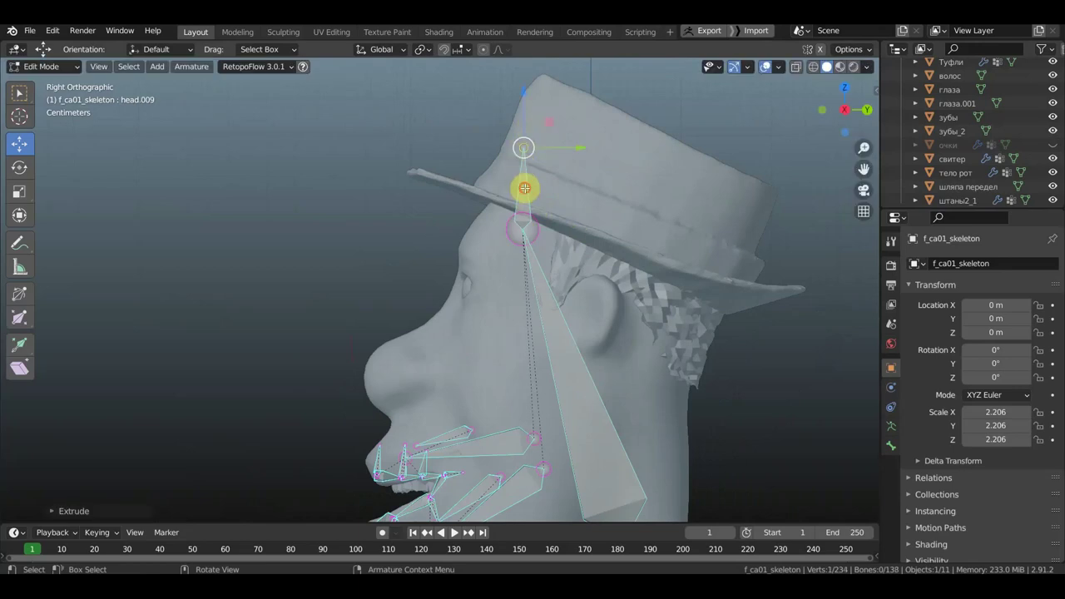
Step: Clear head.009's parent and move it just under the hat brim
{"action": "left_click", "coordinate": [525, 188]}
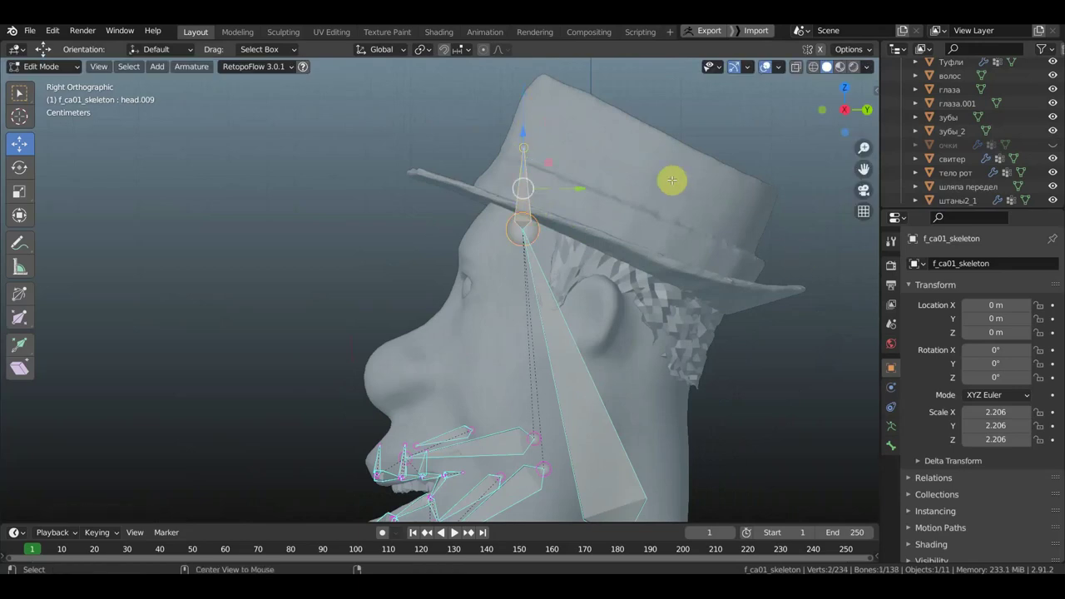
{"action": "key", "text": "alt+p"}
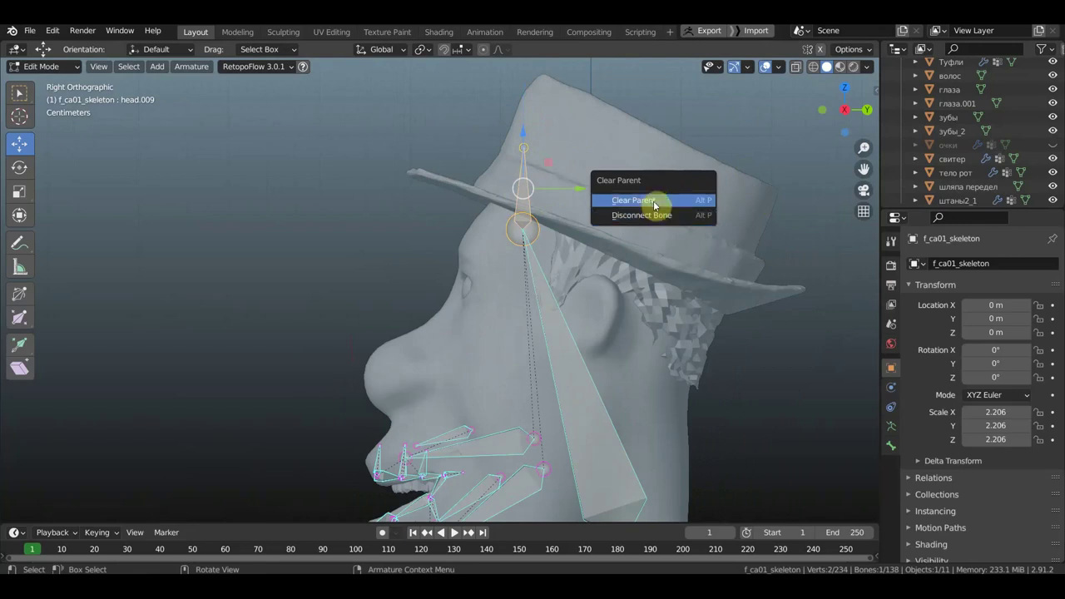
{"action": "left_click", "coordinate": [654, 201]}
{"action": "key", "text": "g"}
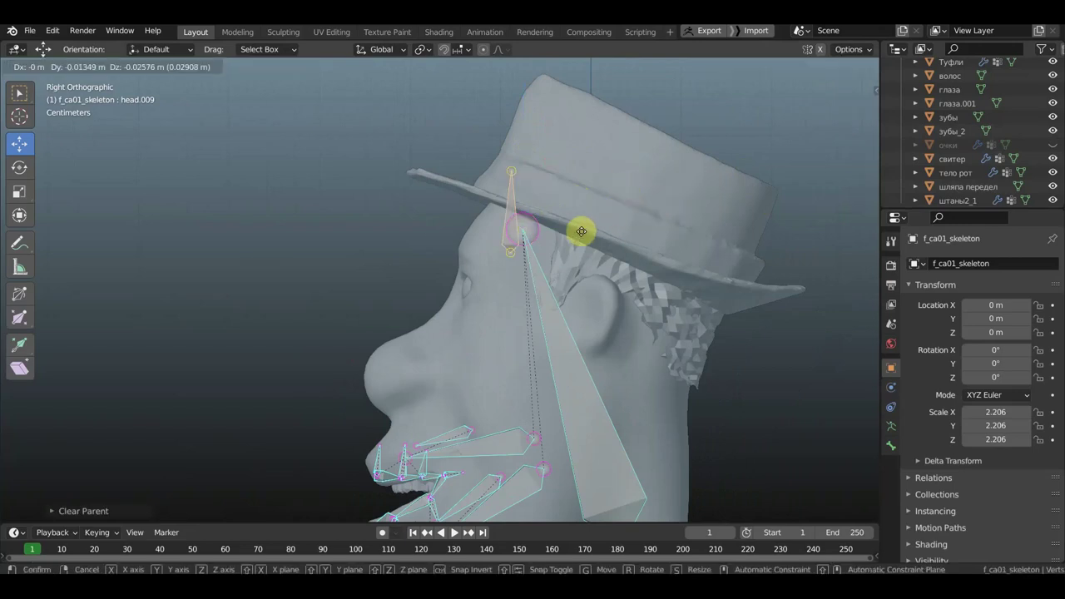
{"action": "left_click", "coordinate": [568, 221]}
Step: Scale head.009 down and nudge it vertically and front-to-back to the forehead centre
{"action": "key", "text": "KP_1"}
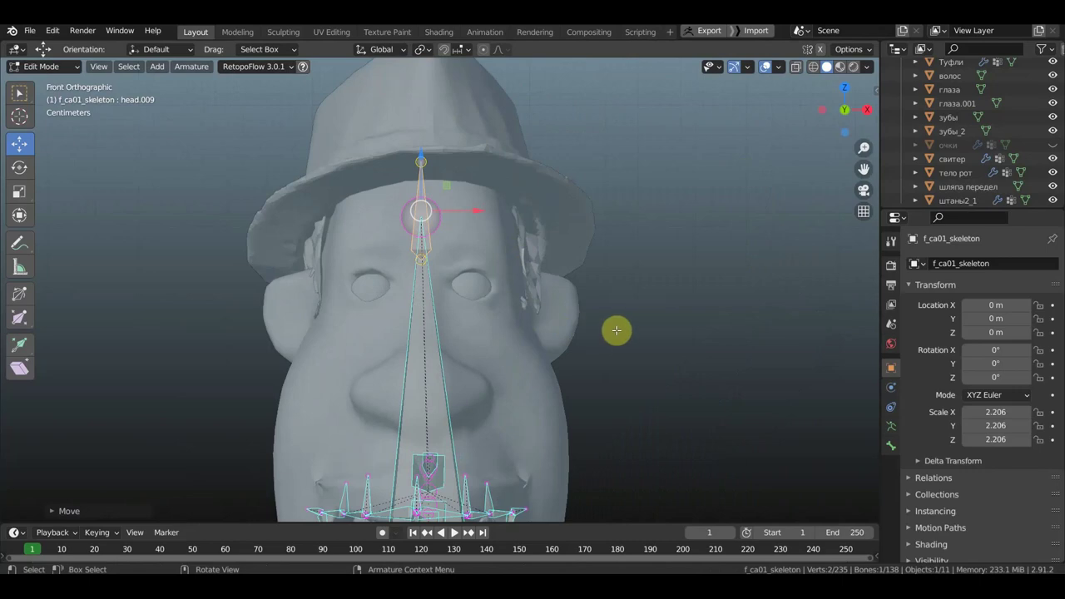
{"action": "key", "text": "s"}
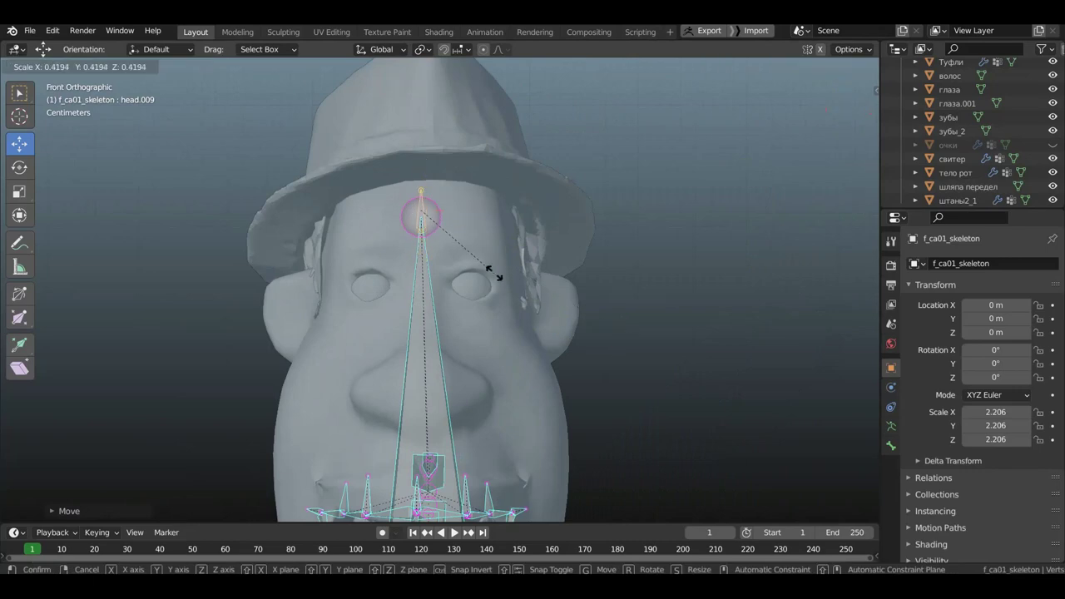
{"action": "left_click", "coordinate": [477, 264]}
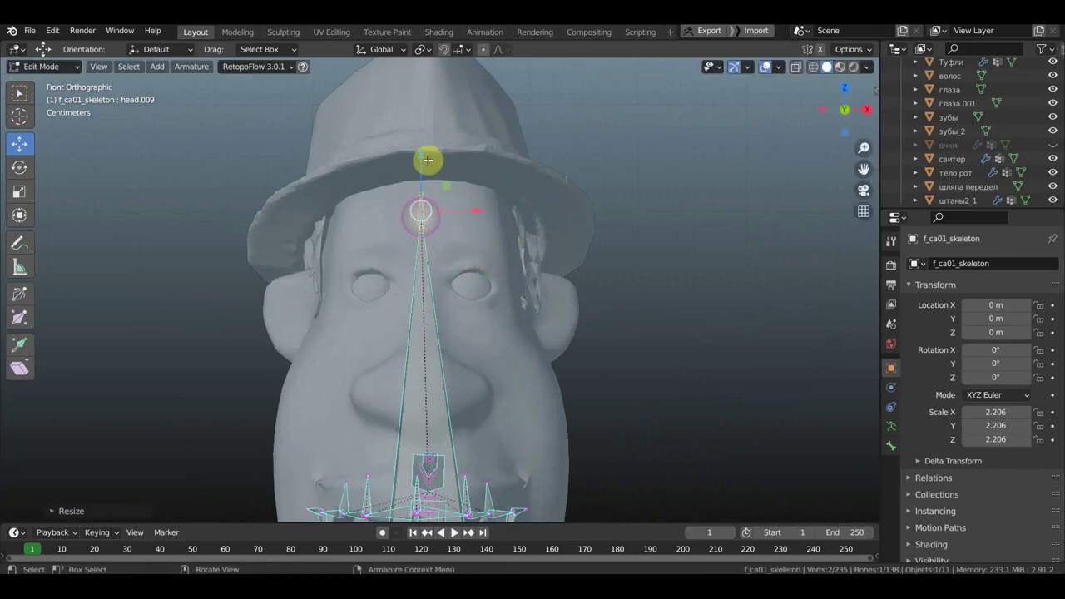
{"action": "left_click_drag", "start_coordinate": [422, 161], "coordinate": [423, 214]}
{"action": "scroll", "coordinate": [420, 218], "scroll_direction": "up", "scroll_amount": 4}
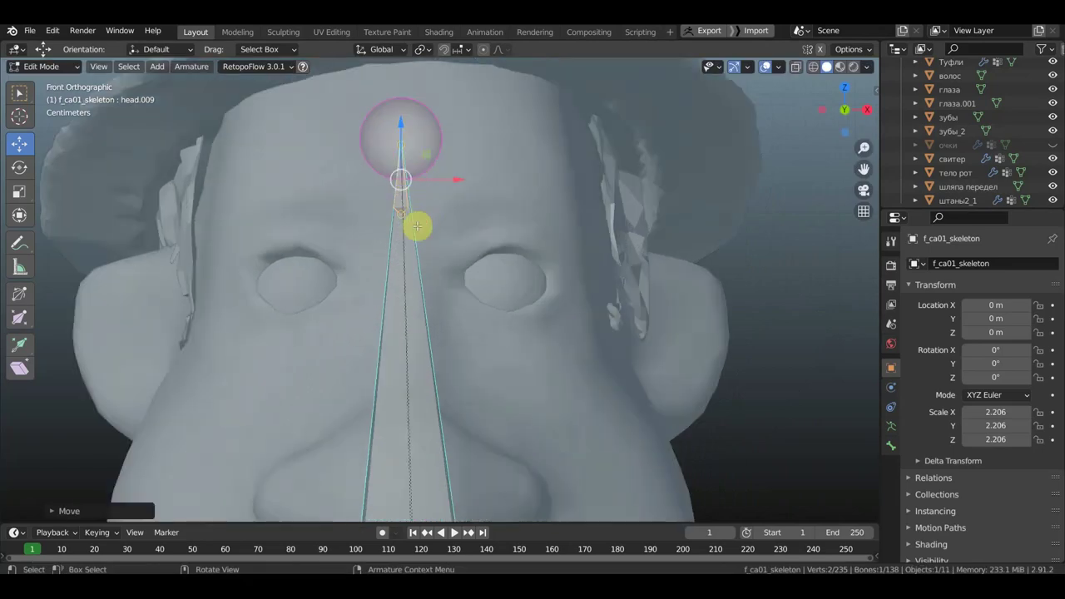
{"action": "mouse_move", "coordinate": [404, 120]}
{"action": "left_mouse_down"}
{"action": "mouse_move", "coordinate": [403, 134]}
{"action": "mouse_move", "coordinate": [502, 169]}
{"action": "left_mouse_up"}
{"action": "middle_click_drag", "start_coordinate": [501, 169], "coordinate": [343, 187]}
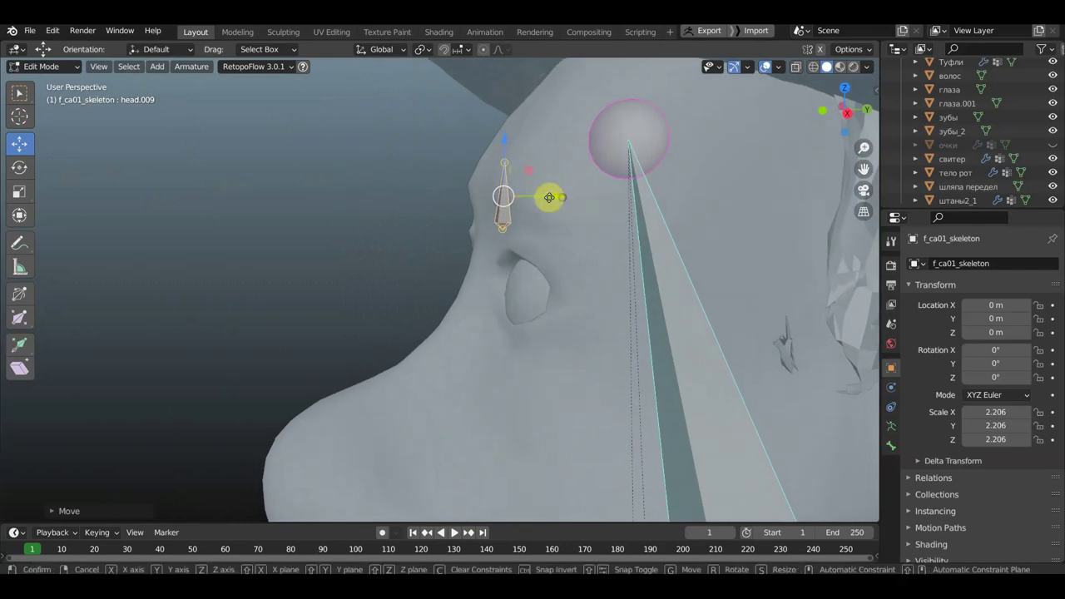
{"action": "left_click_drag", "start_coordinate": [550, 197], "coordinate": [542, 198]}
{"action": "middle_click_drag", "start_coordinate": [543, 198], "coordinate": [732, 204]}
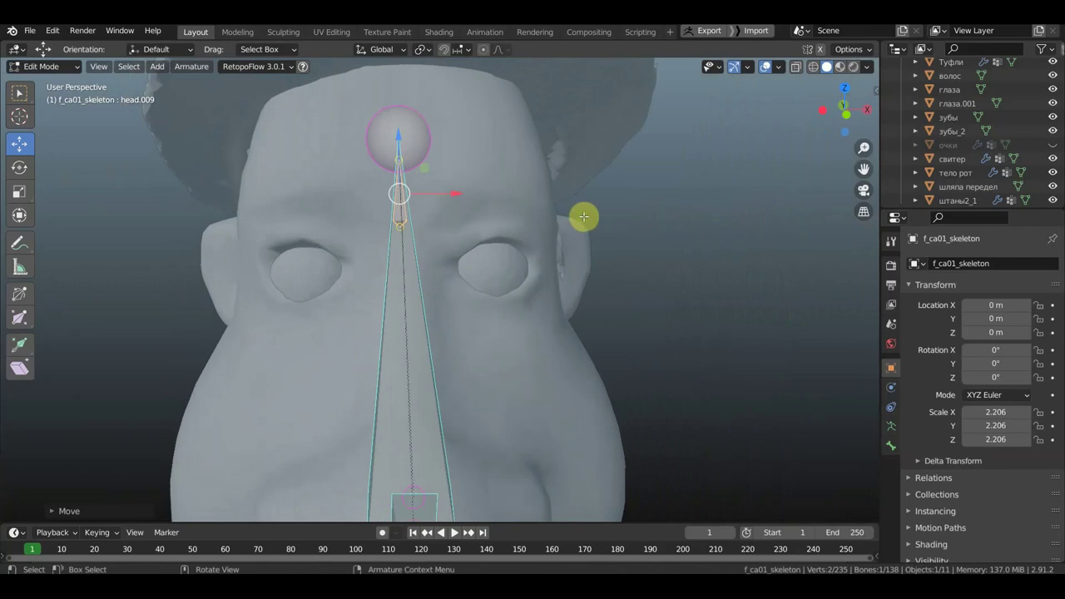
Step: Bring up the File menu to save the scene under a new name
{"action": "middle_click_drag", "start_coordinate": [582, 219], "coordinate": [549, 207]}
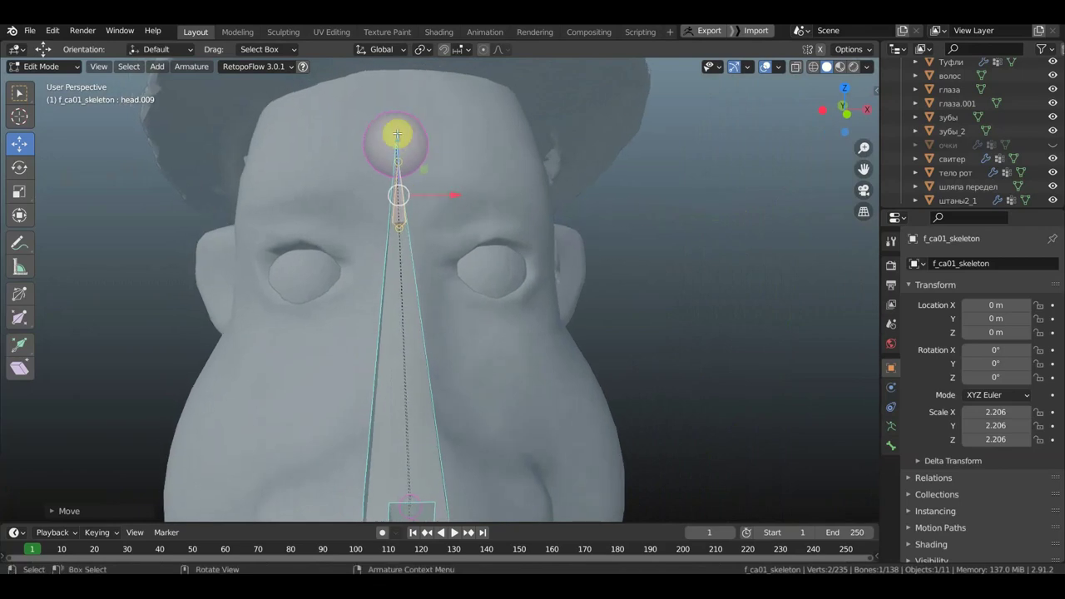
{"action": "left_click", "coordinate": [25, 32]}
Step: Save the scene via Save As as 'kbwj lj.blend' in the душа folder
{"action": "left_click", "coordinate": [55, 137]}
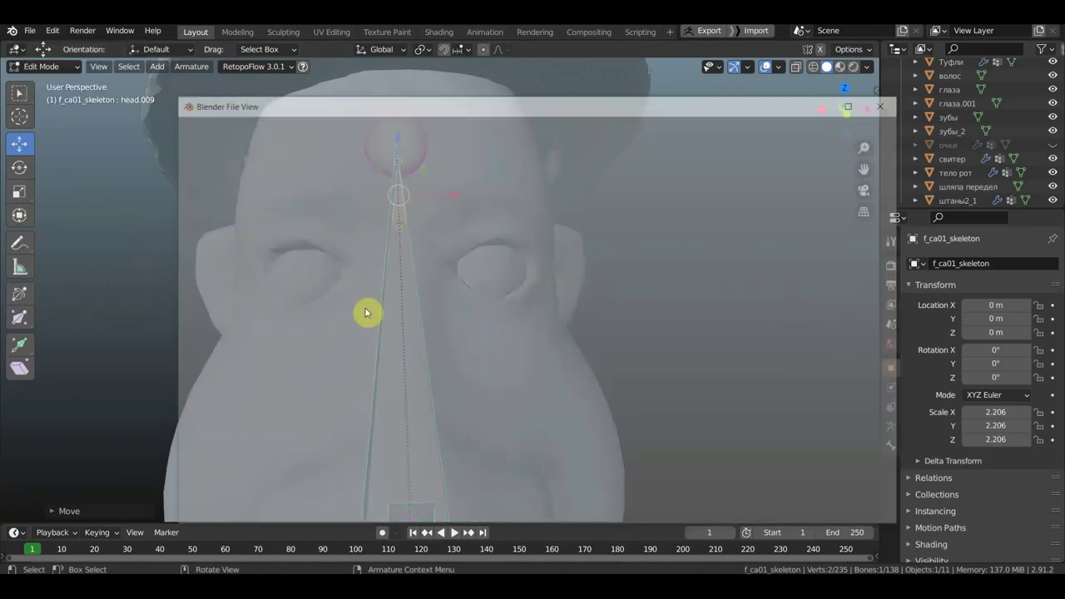
{"action": "left_click", "coordinate": [419, 515]}
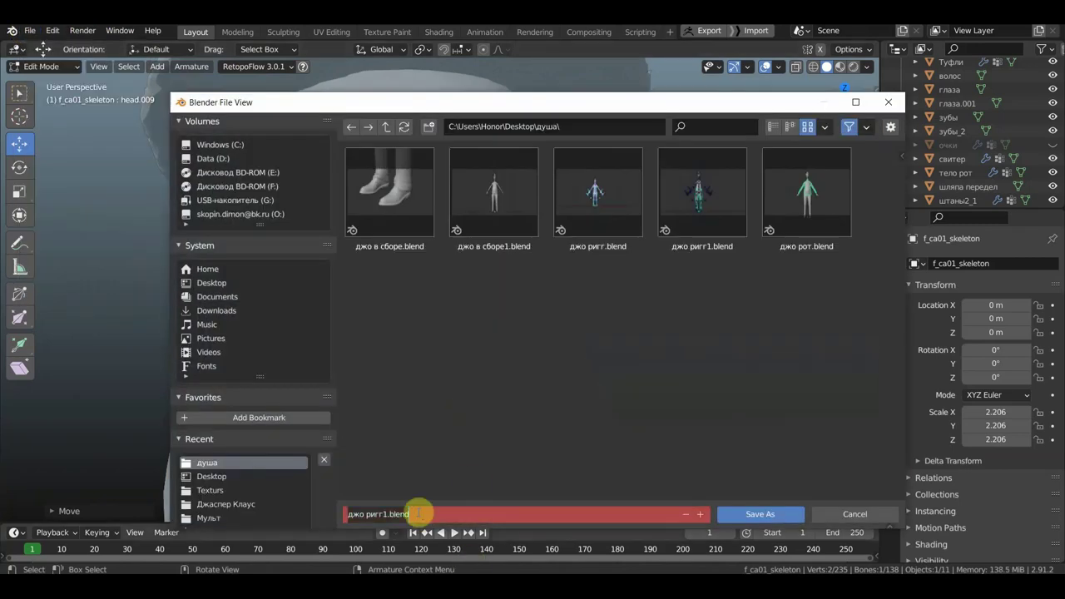
{"action": "type", "text": "kbwj tj"}
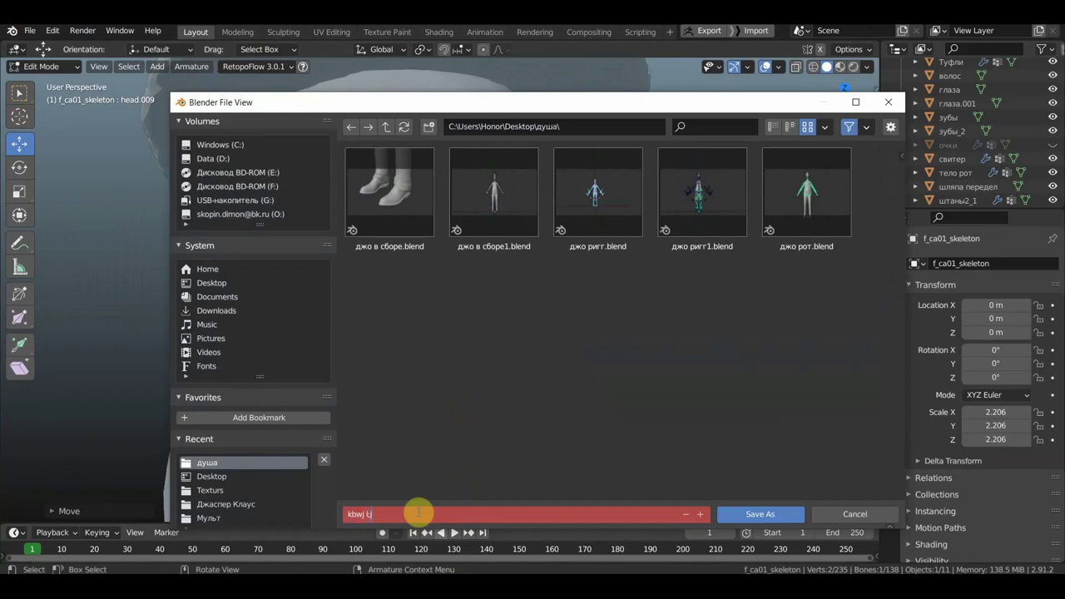
{"action": "key", "text": "Return"}
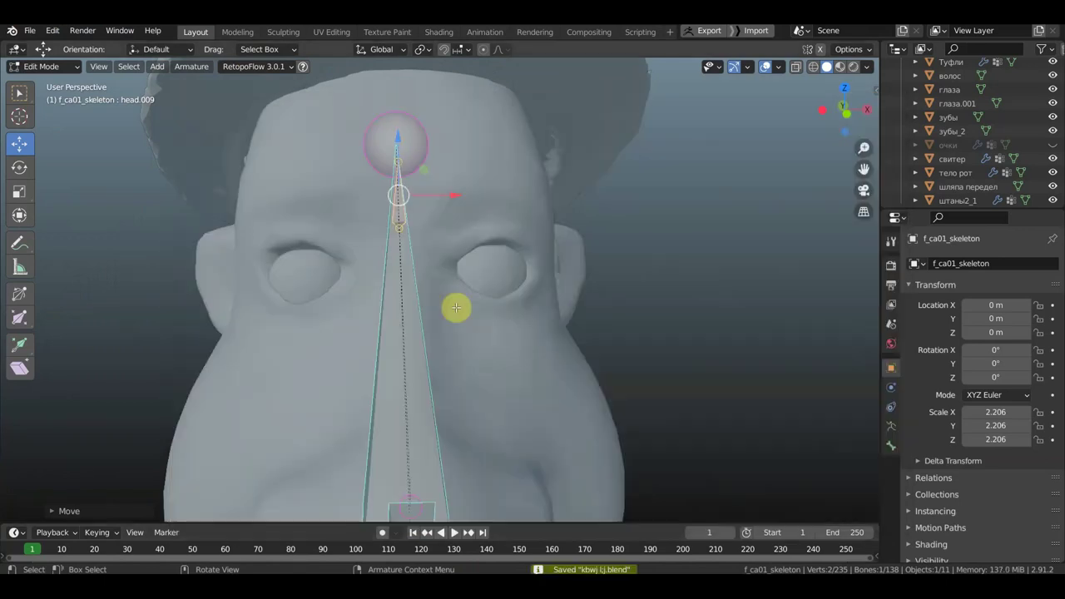
Step: Move the long bone's upper joint down to the nose tip
{"action": "left_click", "coordinate": [387, 134]}
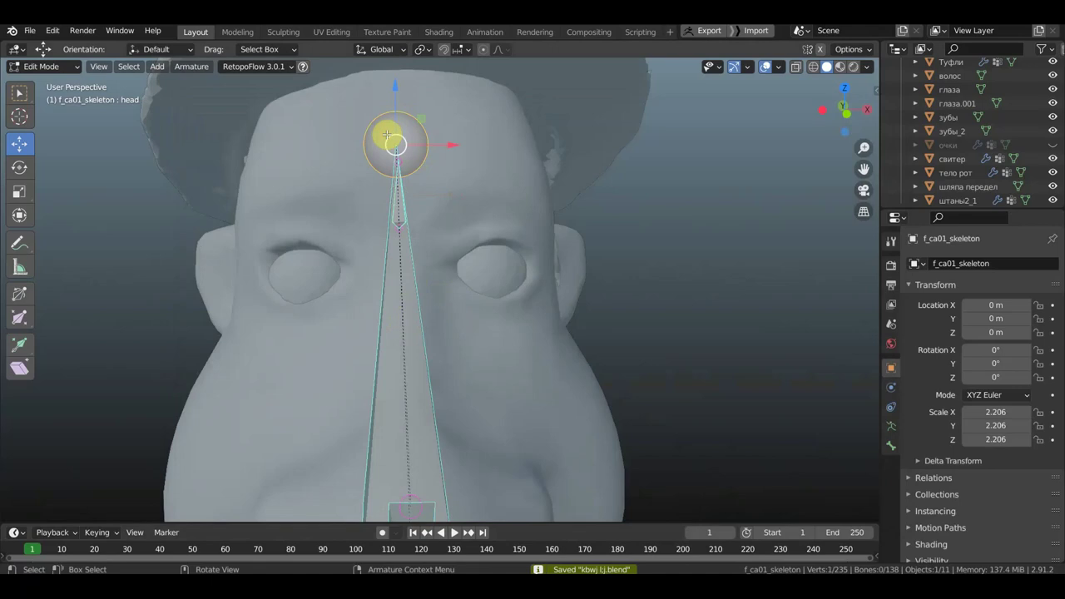
{"action": "left_click_drag", "start_coordinate": [387, 134], "coordinate": [406, 414]}
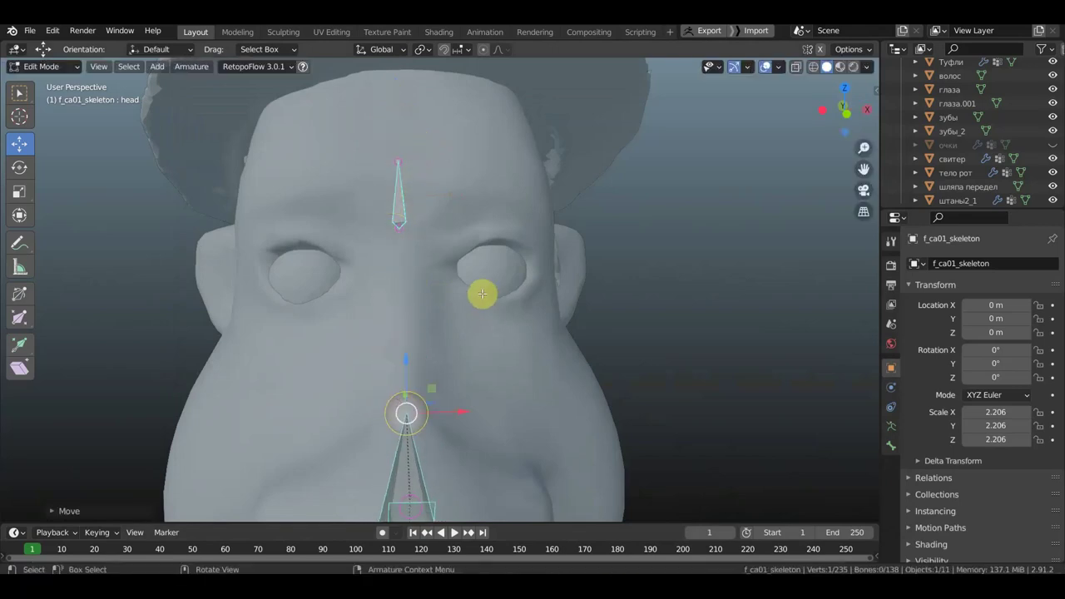
{"action": "key", "text": "KP_1"}
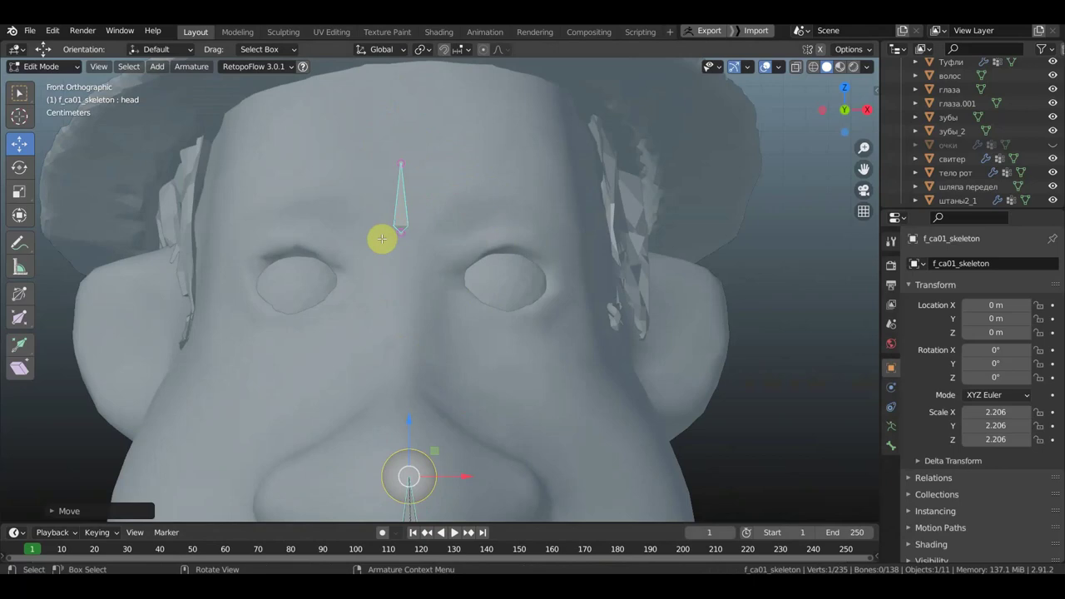
Step: Extrude brow bones head.010, head.011 and head.012 from forehead bone head.009, adjusting the last tip
{"action": "left_click", "coordinate": [402, 230]}
{"action": "left_click", "coordinate": [424, 228]}
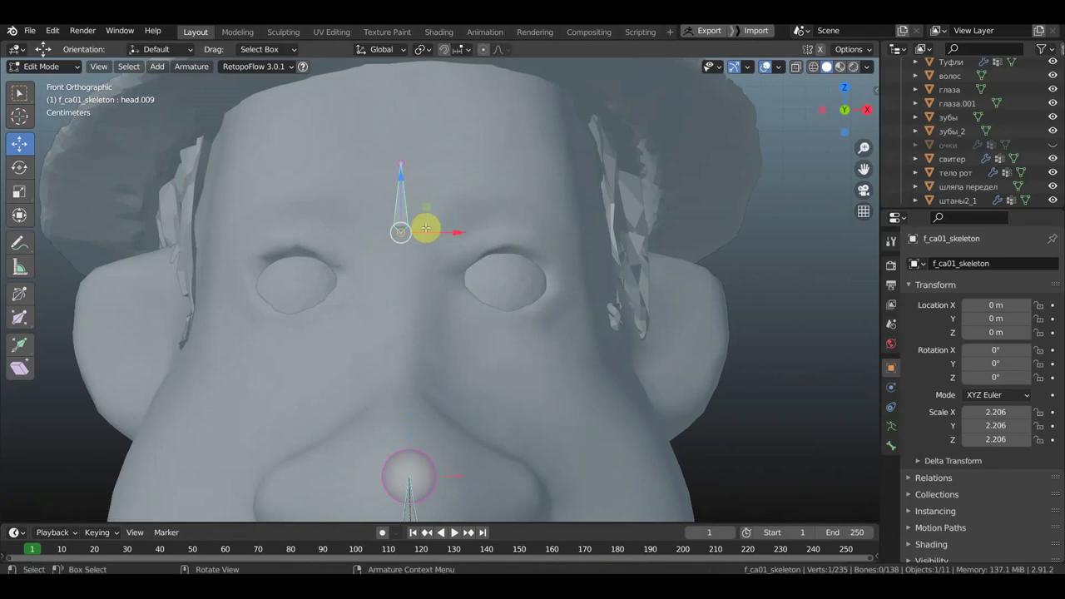
{"action": "key", "text": "e"}
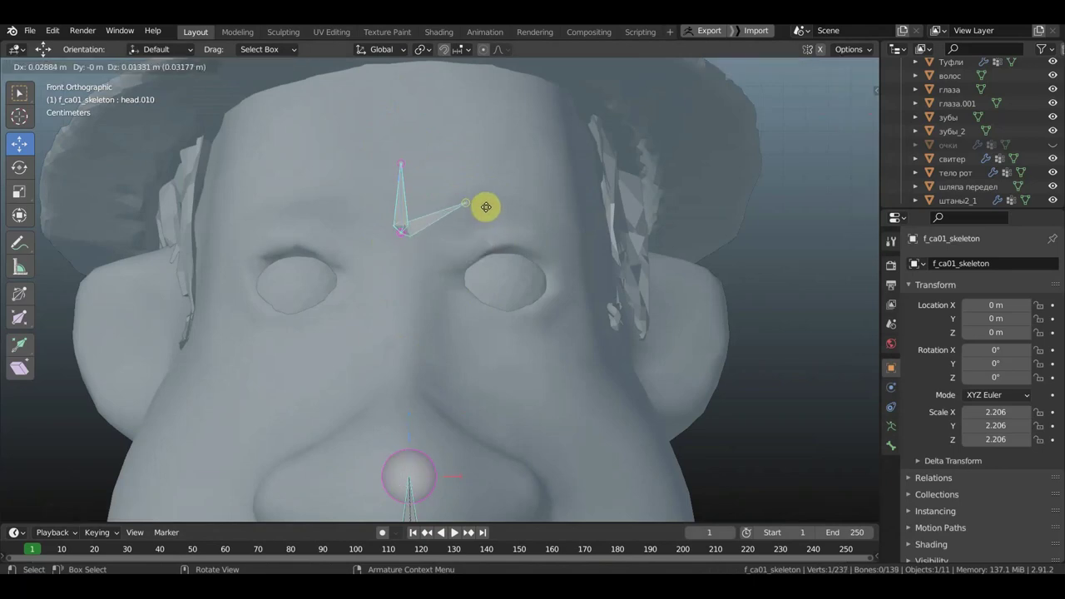
{"action": "left_click", "coordinate": [483, 207]}
{"action": "key", "text": "e"}
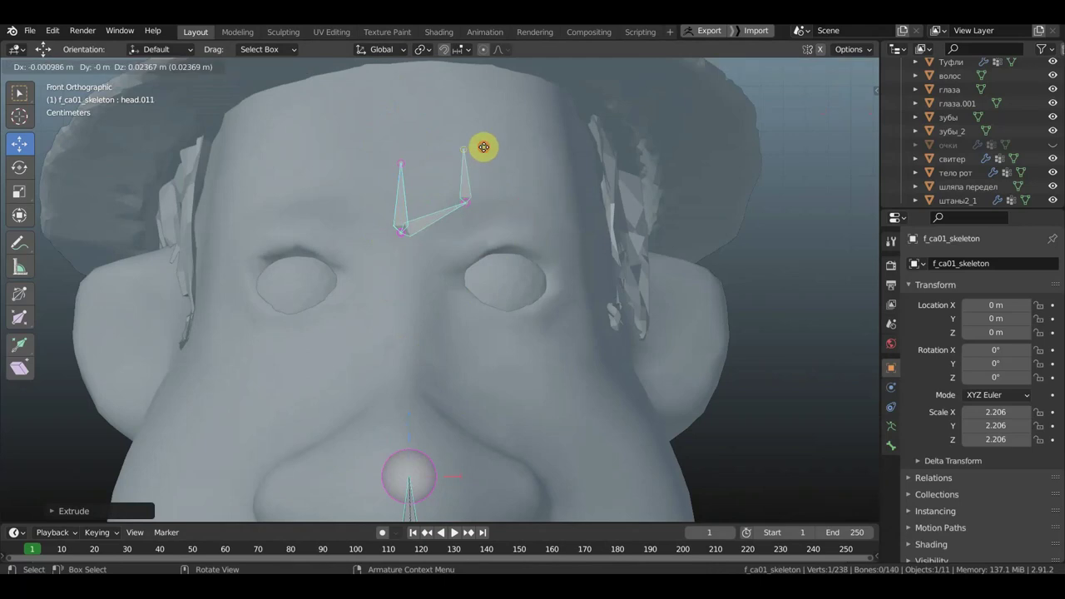
{"action": "left_click", "coordinate": [482, 149]}
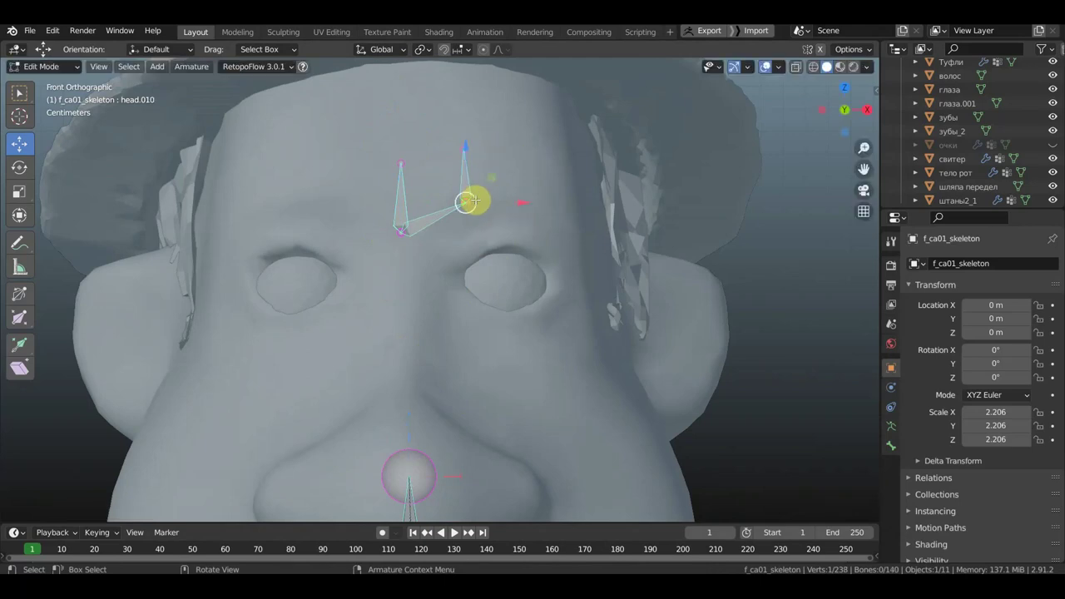
{"action": "key", "text": "e"}
{"action": "left_click", "coordinate": [529, 200]}
{"action": "mouse_move", "coordinate": [523, 207]}
{"action": "middle_mouse_down"}
{"action": "mouse_move", "coordinate": [504, 285]}
{"action": "mouse_move", "coordinate": [407, 311]}
{"action": "mouse_move", "coordinate": [371, 269]}
{"action": "middle_mouse_up"}
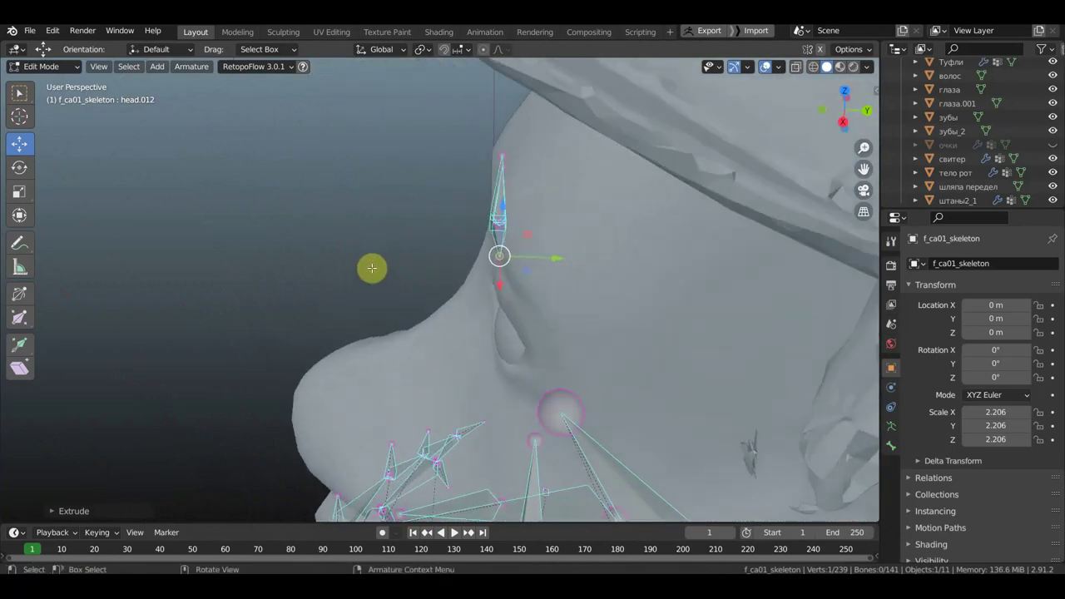
{"action": "key", "text": "g"}
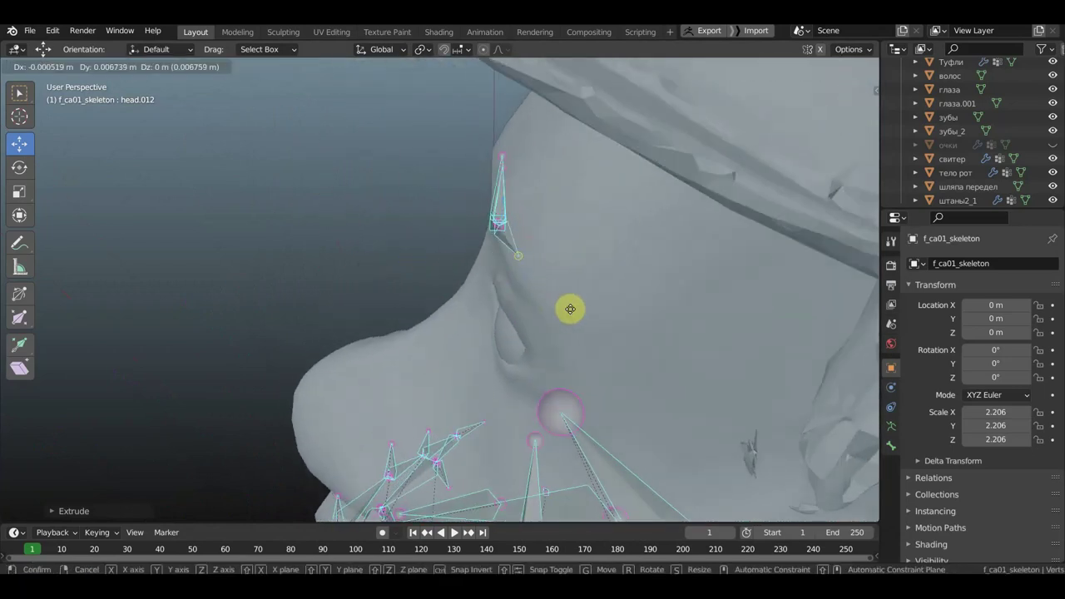
{"action": "left_click", "coordinate": [571, 309]}
{"action": "mouse_move", "coordinate": [570, 308]}
{"action": "middle_mouse_down"}
{"action": "mouse_move", "coordinate": [635, 305]}
{"action": "mouse_move", "coordinate": [692, 281]}
{"action": "mouse_move", "coordinate": [624, 265]}
{"action": "middle_mouse_up"}
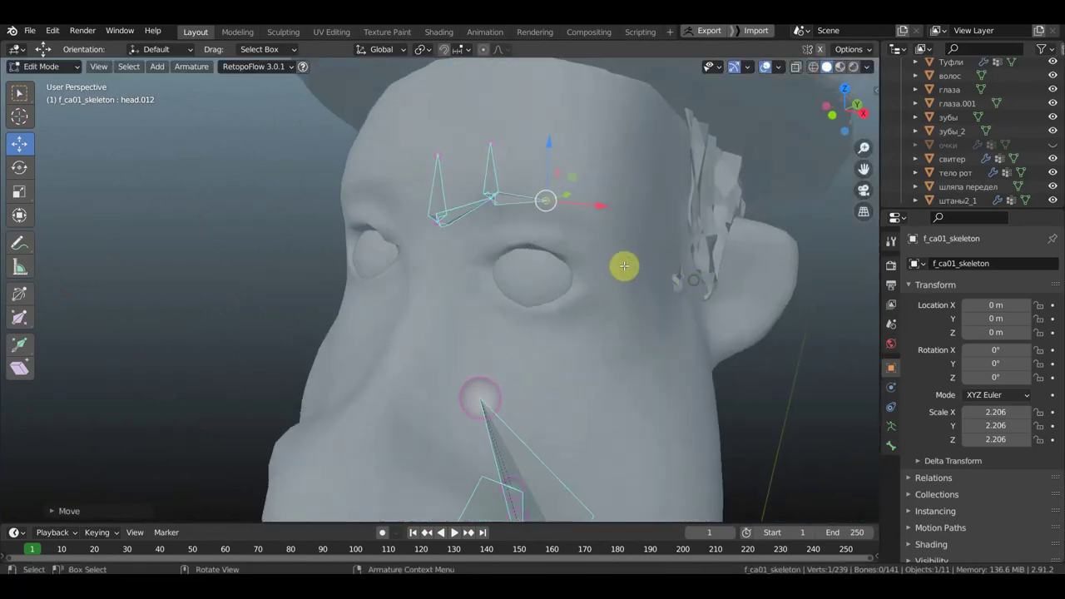
Step: Extrude brow bones head.013, head.014 and head.015 along the brow toward the temple
{"action": "key", "text": "e"}
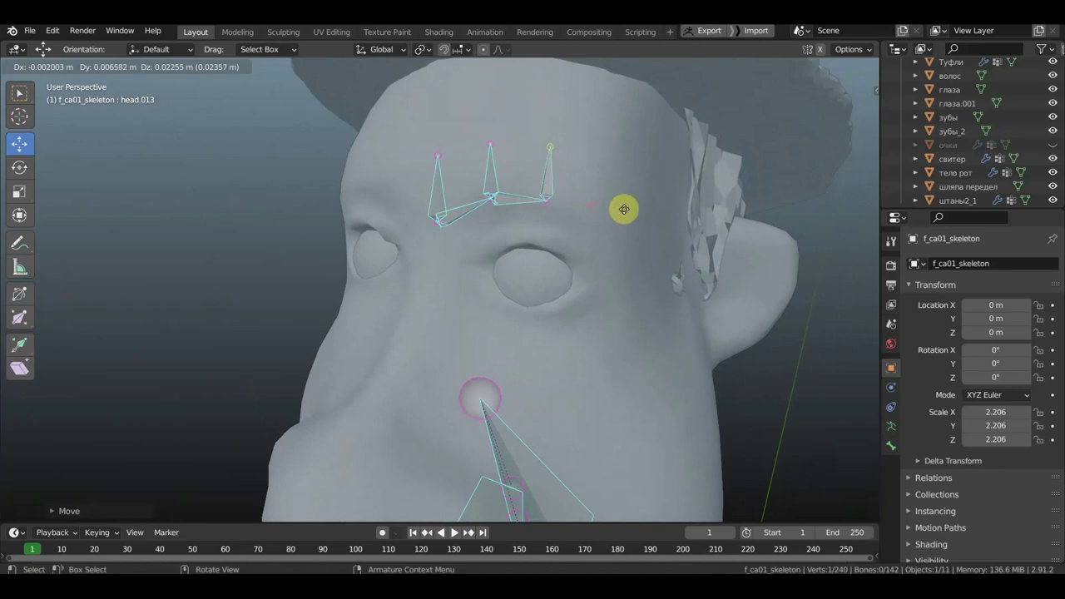
{"action": "left_click", "coordinate": [624, 209]}
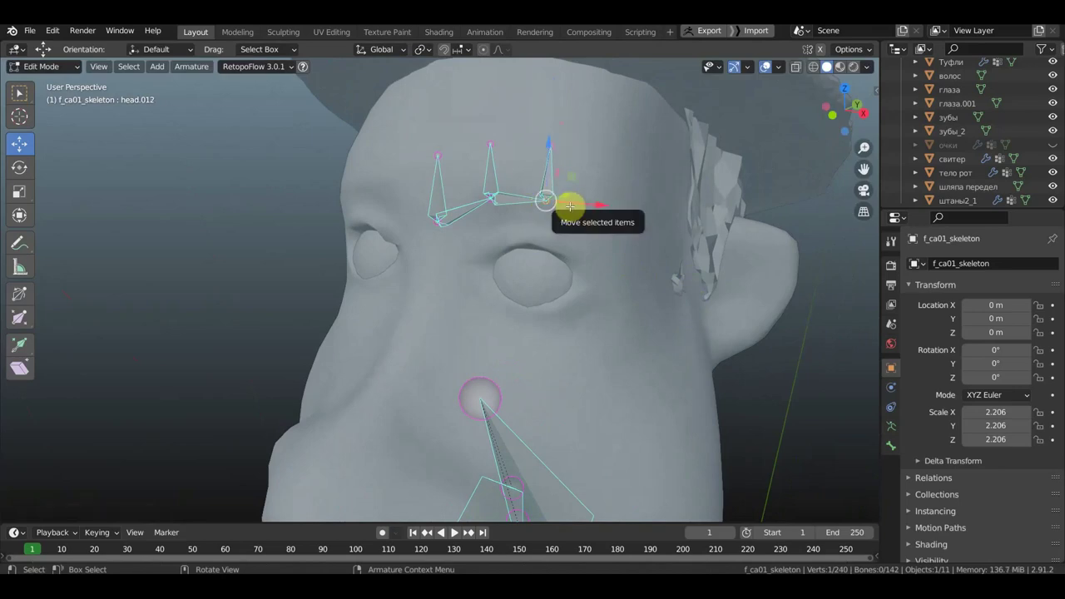
{"action": "key", "text": "e"}
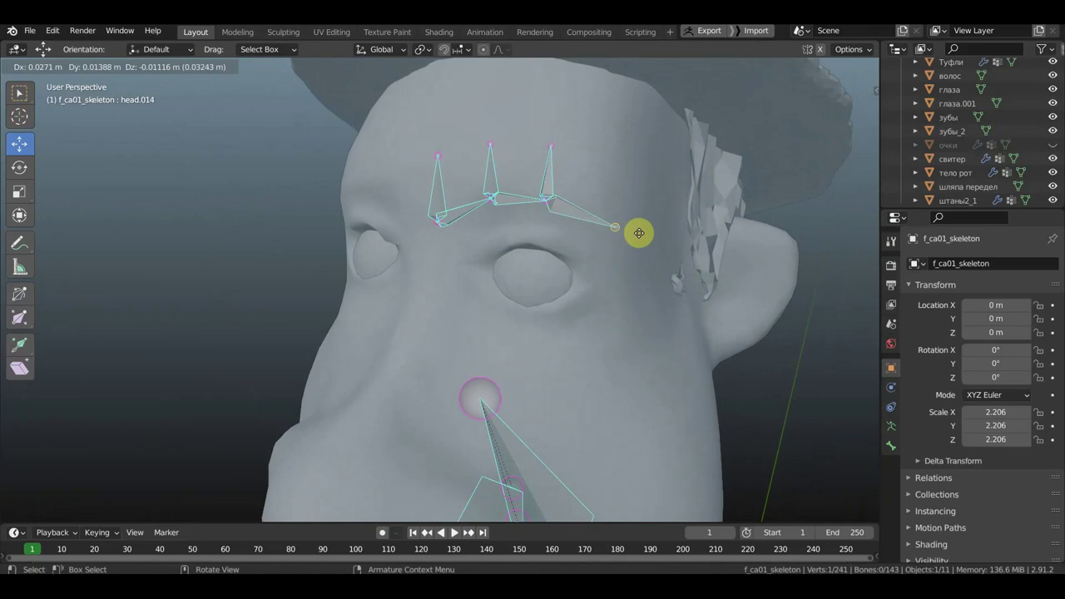
{"action": "left_click", "coordinate": [639, 233]}
{"action": "mouse_move", "coordinate": [616, 233]}
{"action": "middle_mouse_down"}
{"action": "mouse_move", "coordinate": [563, 246]}
{"action": "mouse_move", "coordinate": [463, 243]}
{"action": "mouse_move", "coordinate": [578, 231]}
{"action": "middle_mouse_up"}
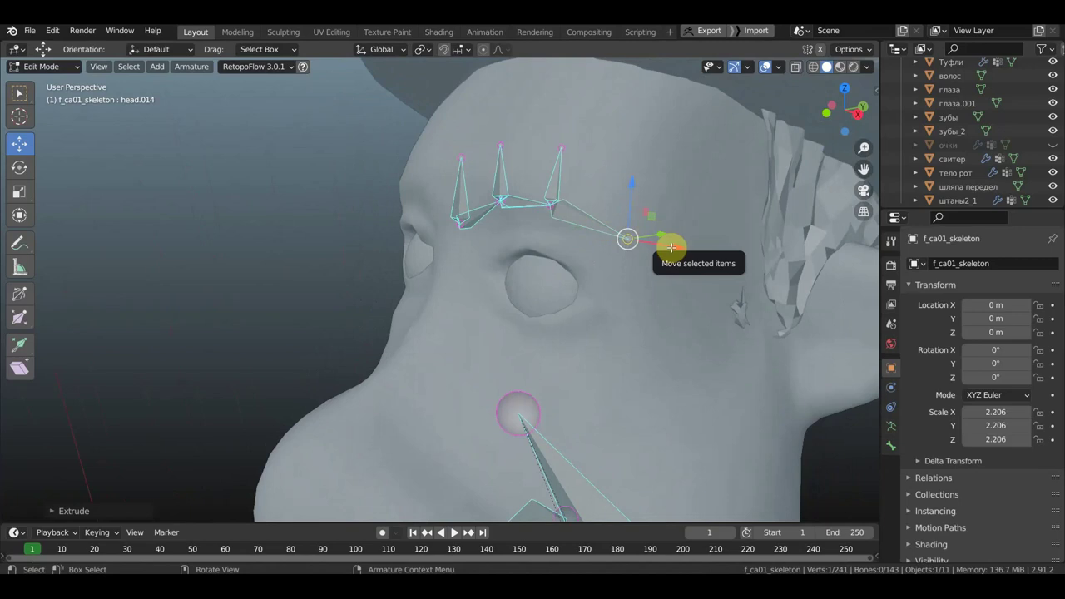
{"action": "key", "text": "e"}
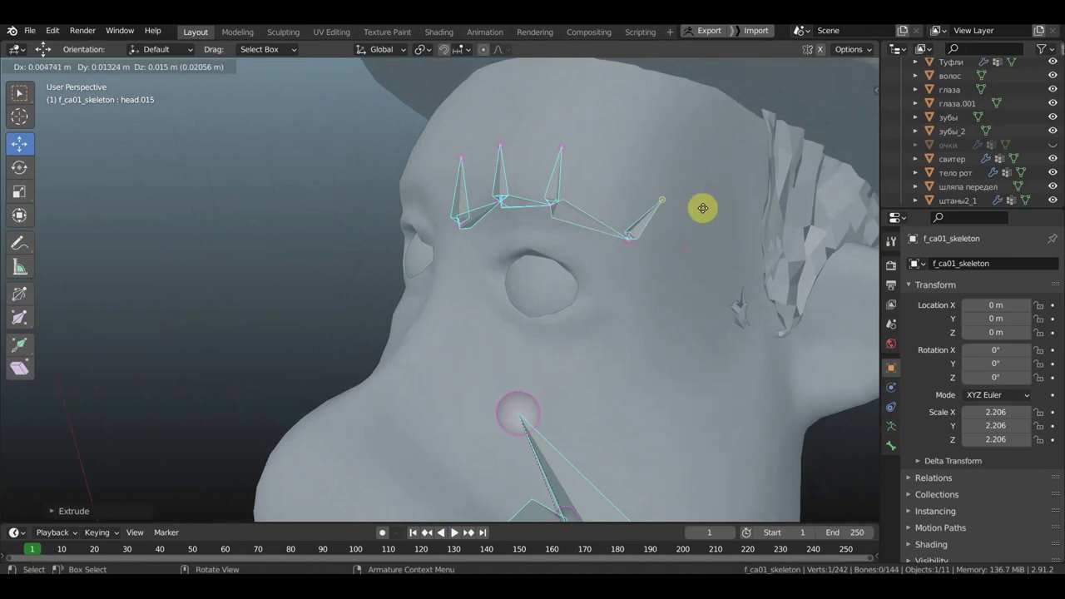
{"action": "left_click", "coordinate": [705, 206]}
Step: Shorten the last brow bone and shift its end joint slightly inward
{"action": "middle_click_drag", "start_coordinate": [707, 208], "coordinate": [779, 219]}
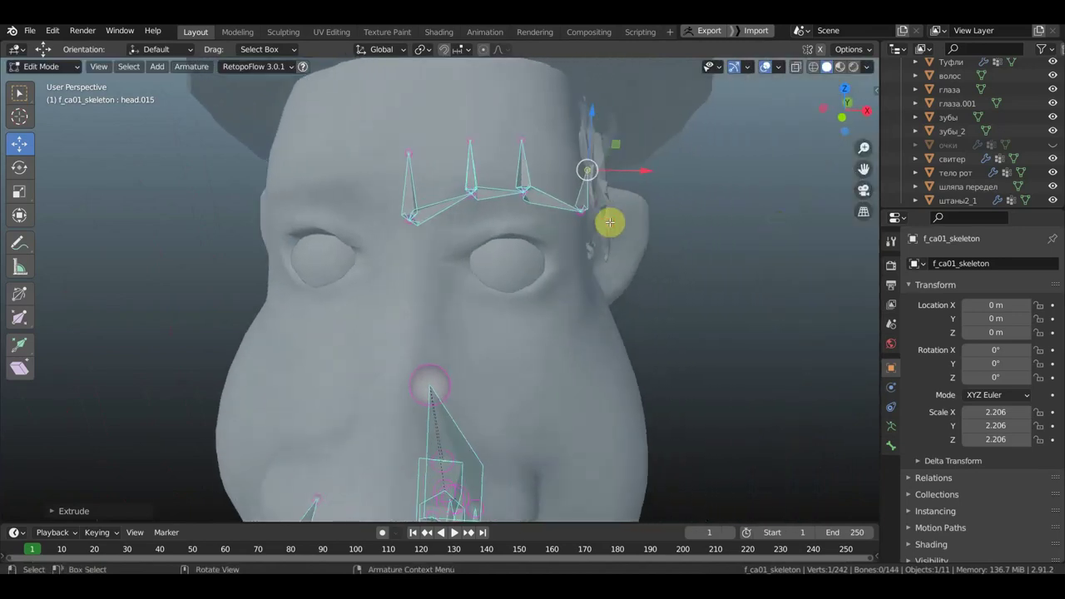
{"action": "left_click_drag", "start_coordinate": [587, 172], "coordinate": [581, 211]}
{"action": "key", "text": "g"}
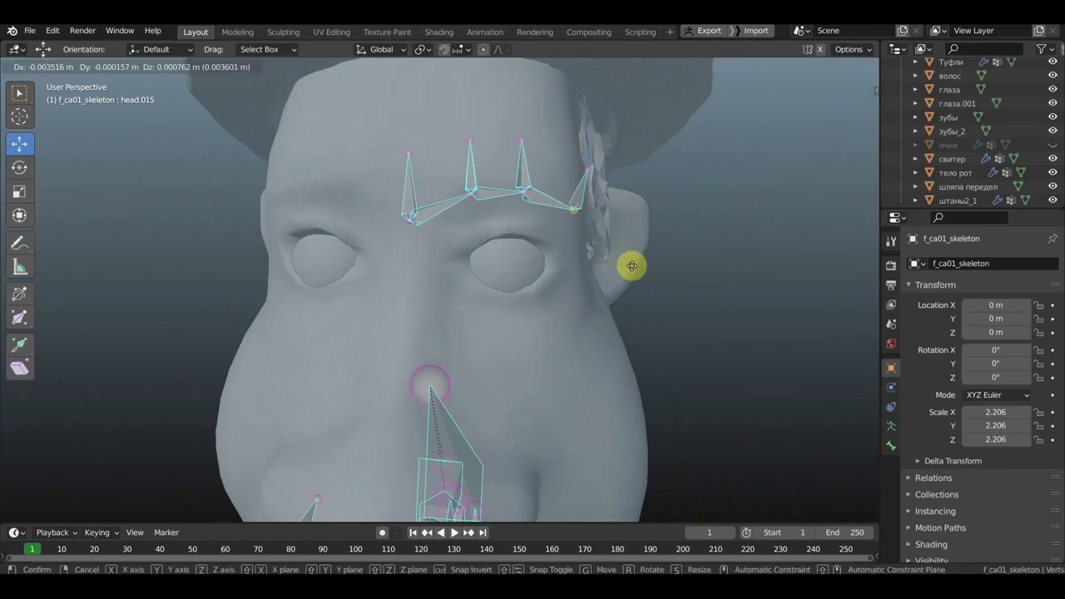
{"action": "left_click", "coordinate": [623, 265]}
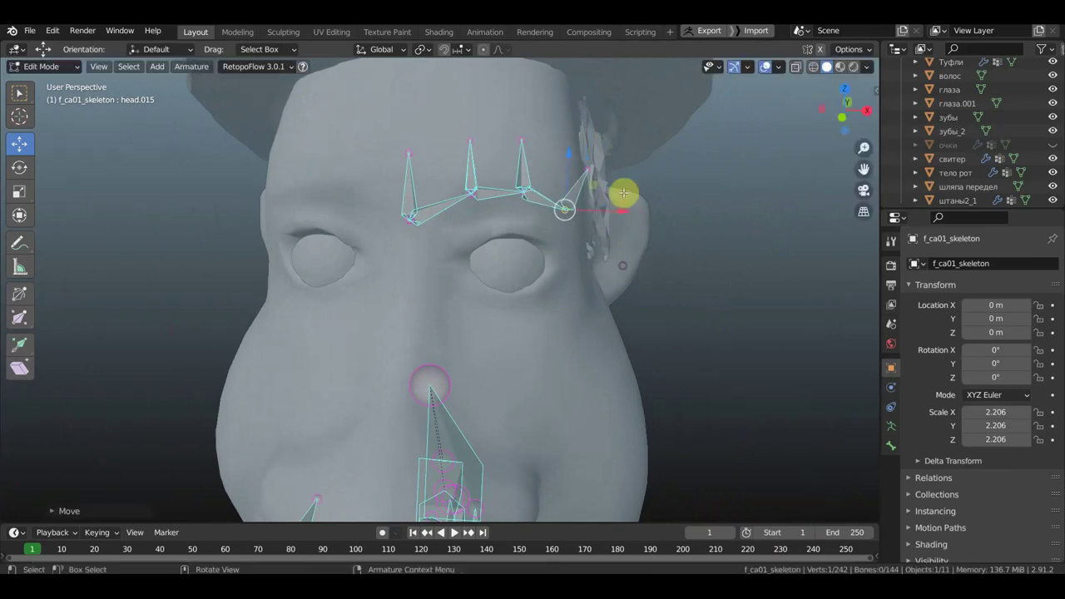
{"action": "left_click", "coordinate": [589, 168]}
{"action": "left_click_drag", "start_coordinate": [603, 158], "coordinate": [552, 164]}
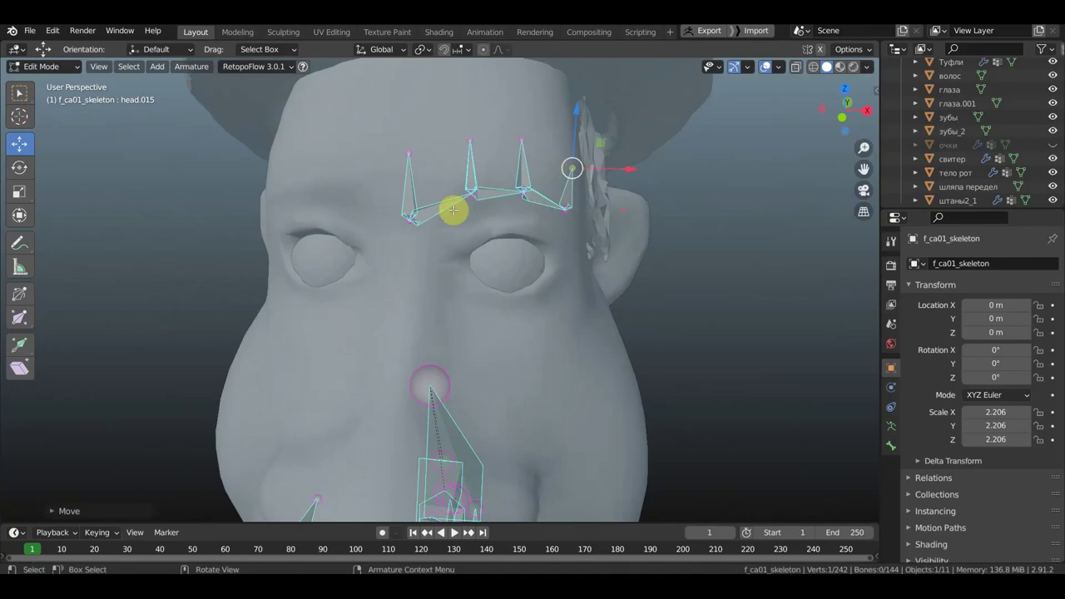
{"action": "mouse_move", "coordinate": [452, 209]}
{"action": "middle_mouse_down"}
{"action": "mouse_move", "coordinate": [447, 148]}
{"action": "mouse_move", "coordinate": [445, 195]}
{"action": "middle_mouse_up"}
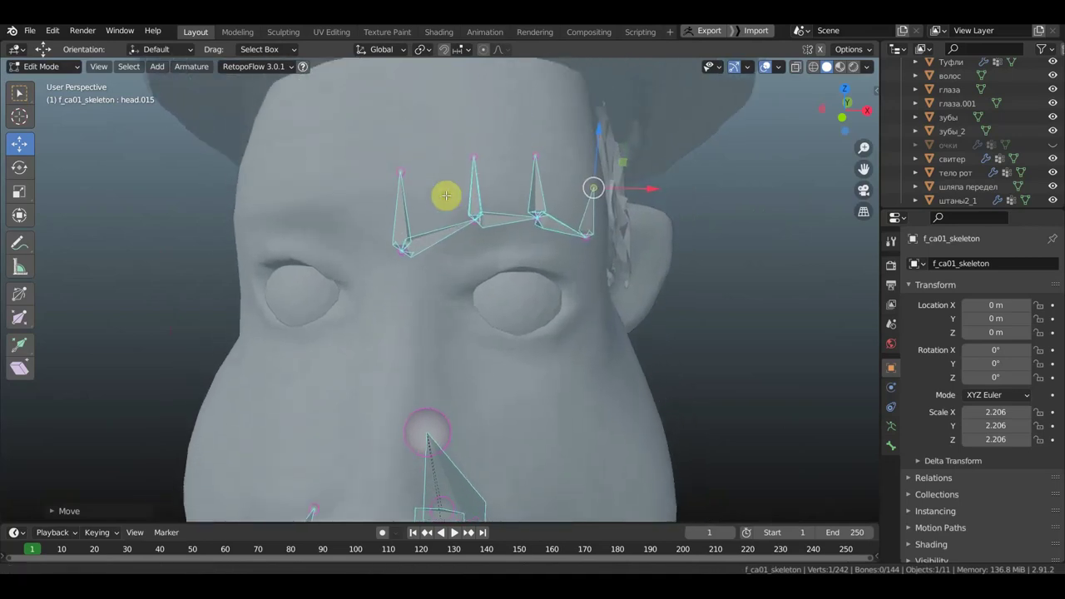
{"action": "left_click", "coordinate": [48, 65]}
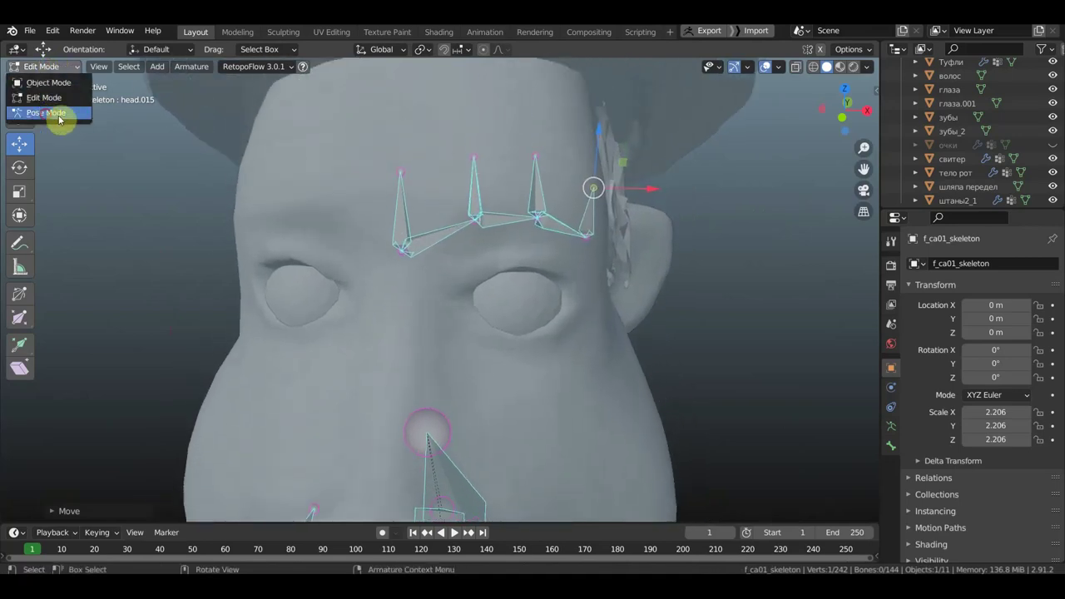
Step: In Pose Mode, add a Stretch To constraint between the central brow bone and its neighbour
{"action": "left_click", "coordinate": [49, 113]}
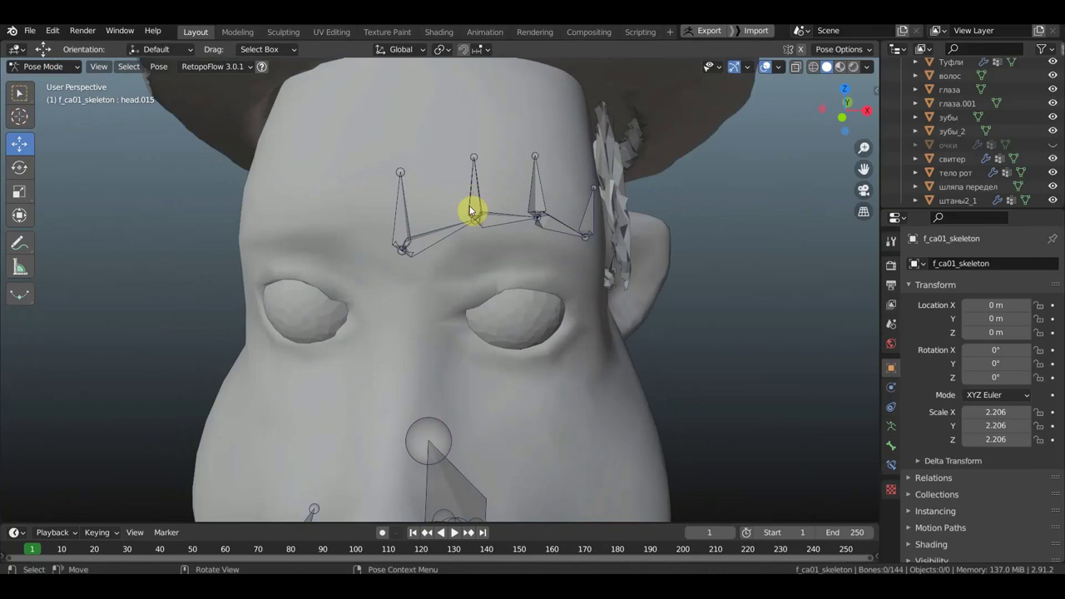
{"action": "left_click", "coordinate": [494, 194]}
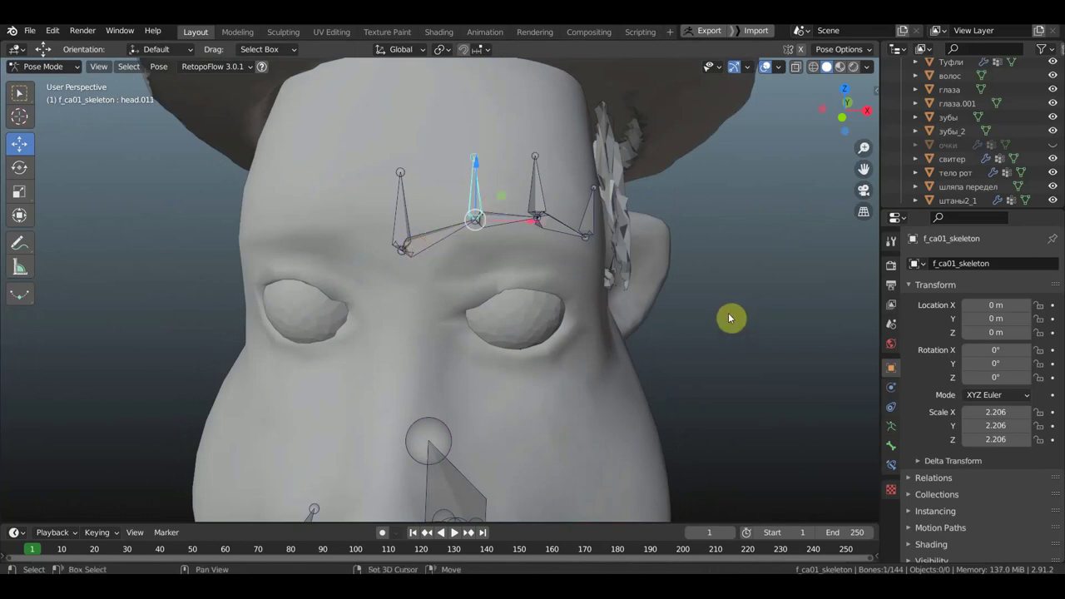
{"action": "key", "text": "shift+bracketleft"}
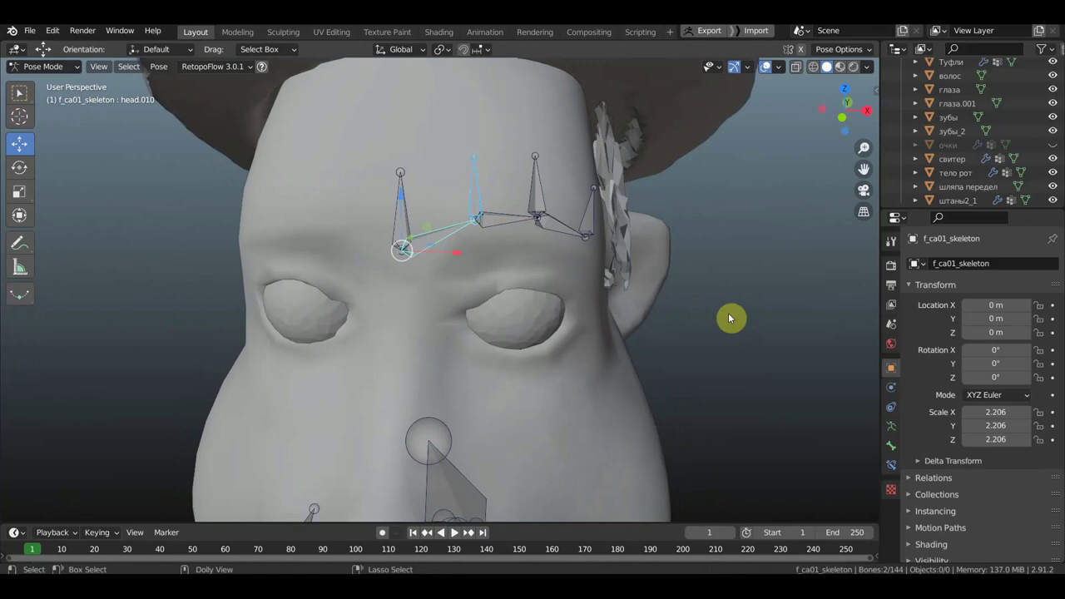
{"action": "key", "text": "ctrl+shift+c"}
{"action": "left_click", "coordinate": [691, 314]}
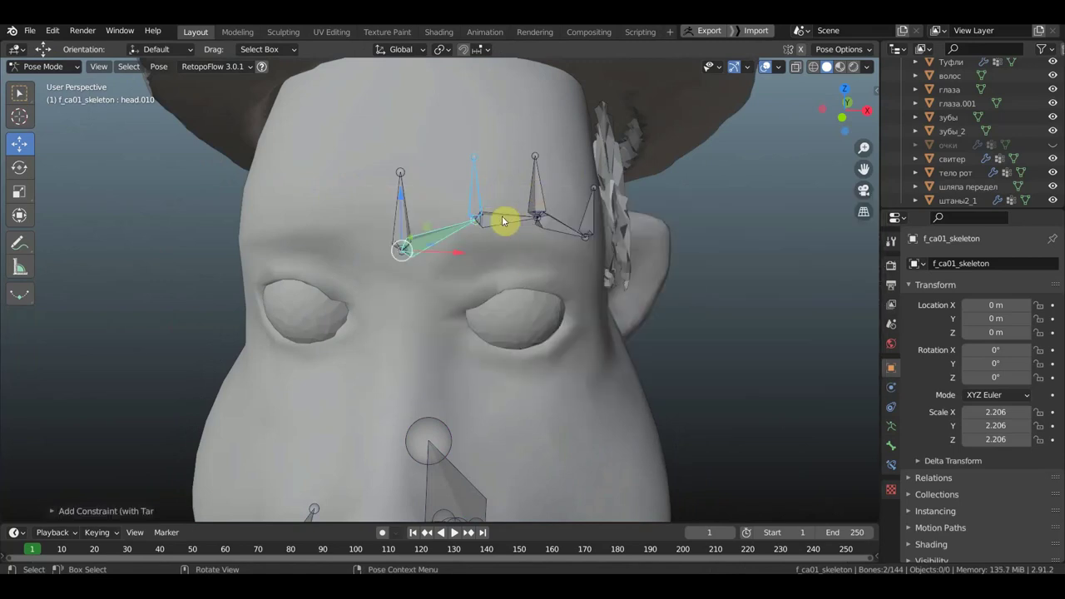
Step: Add Stretch To to the next brow bone pair, then select the outermost brow pair
{"action": "left_click", "coordinate": [503, 221]}
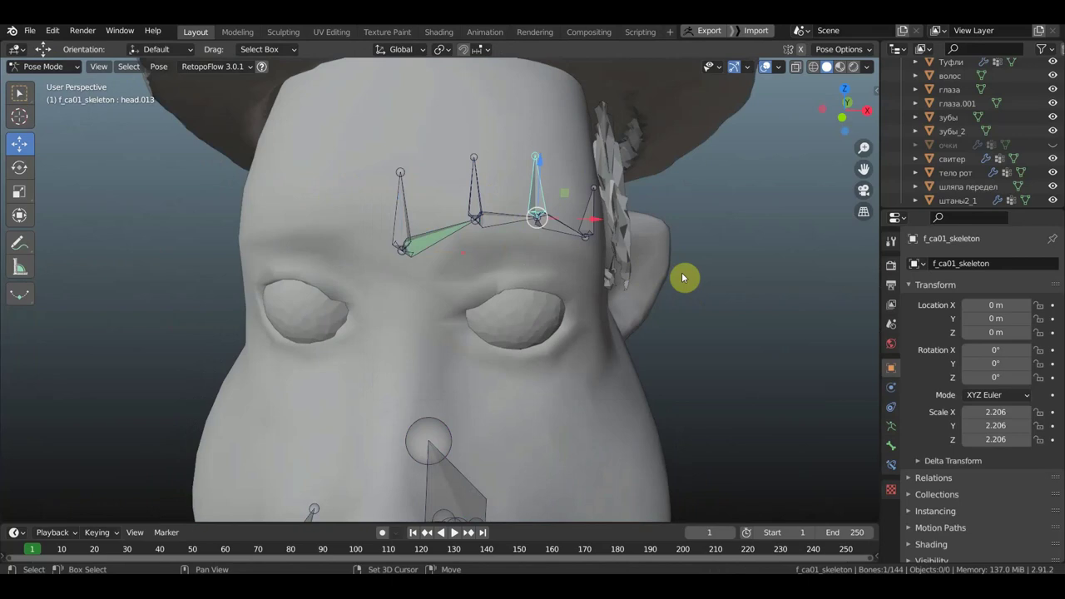
{"action": "key", "text": "ctrl+z"}
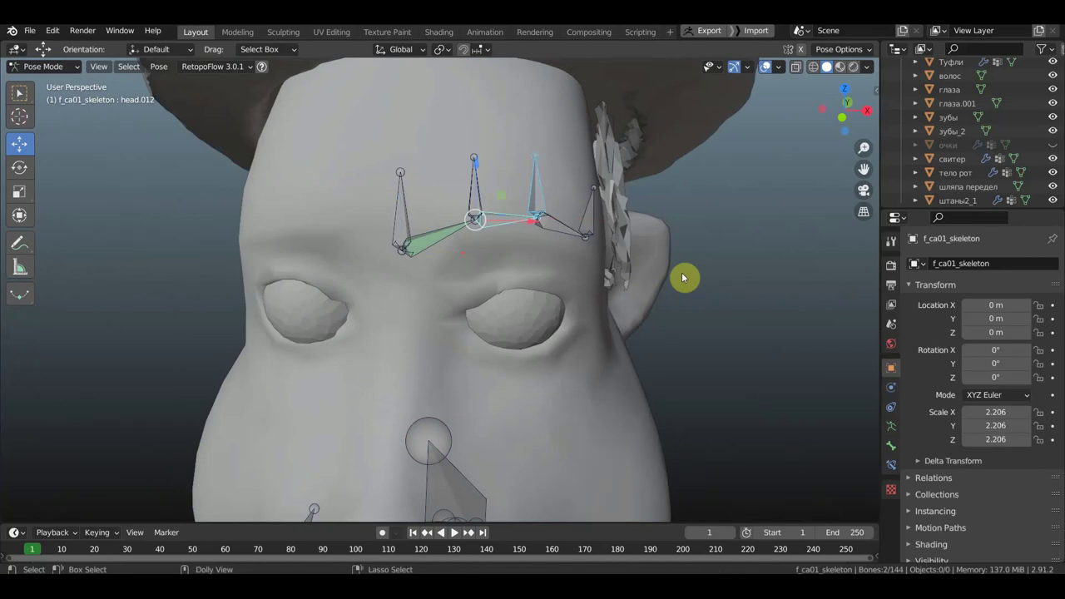
{"action": "key", "text": "ctrl+shift+c"}
{"action": "left_click", "coordinate": [658, 278]}
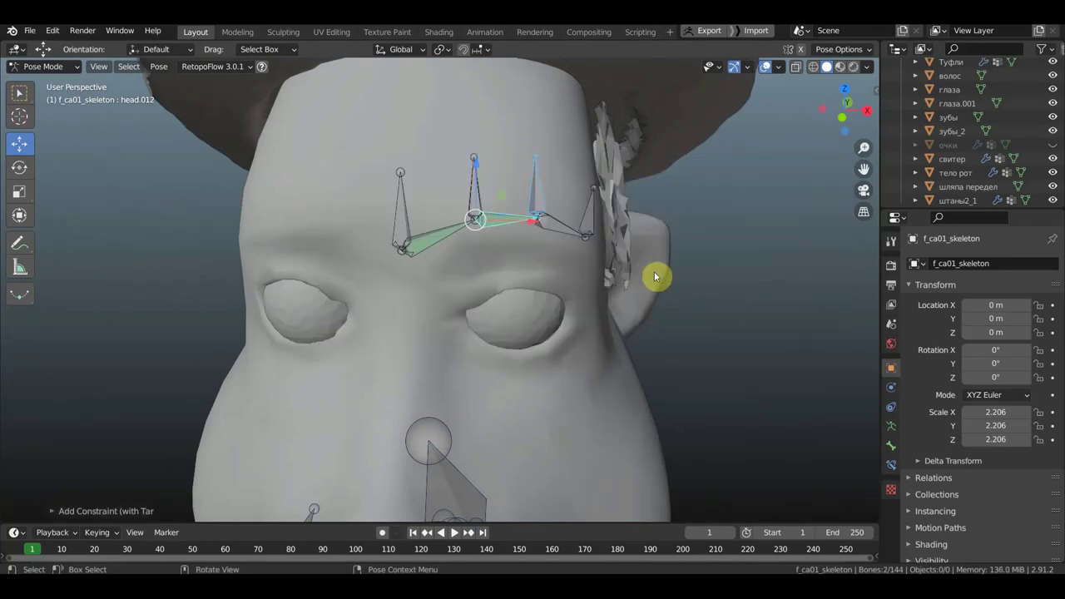
{"action": "left_click", "coordinate": [593, 220]}
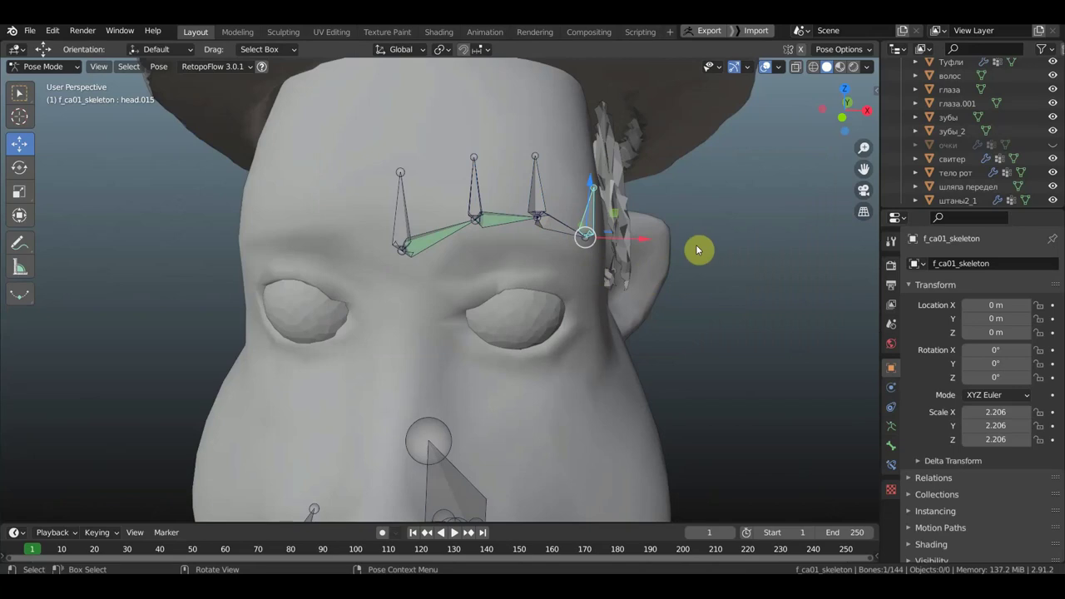
{"action": "middle_click_drag", "start_coordinate": [696, 245], "coordinate": [603, 242]}
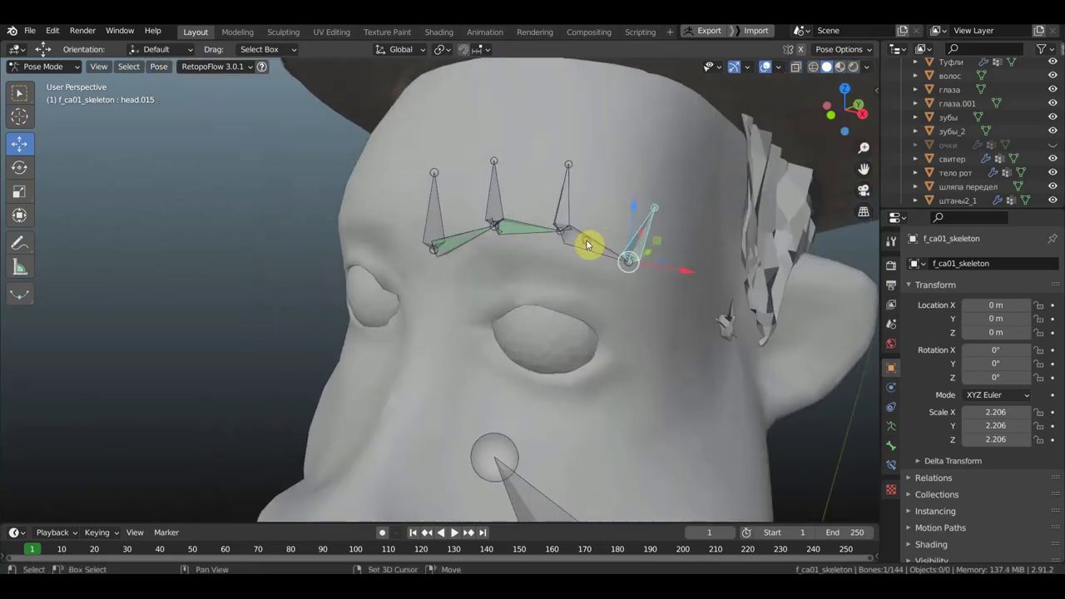
{"action": "left_click", "coordinate": [612, 287], "text": "shift"}
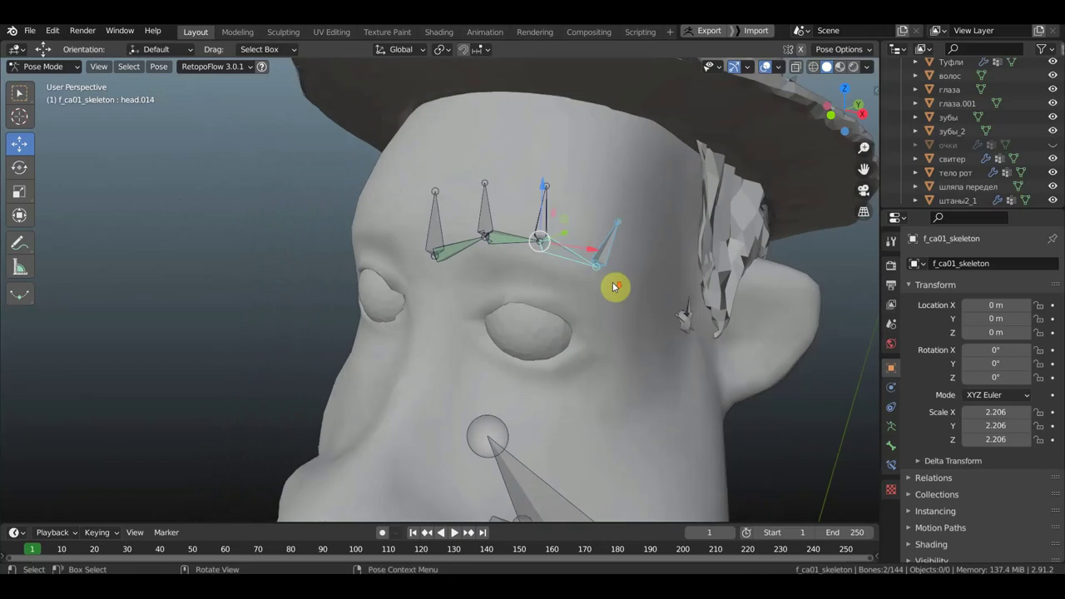
{"action": "middle_click_drag", "start_coordinate": [614, 285], "coordinate": [665, 291]}
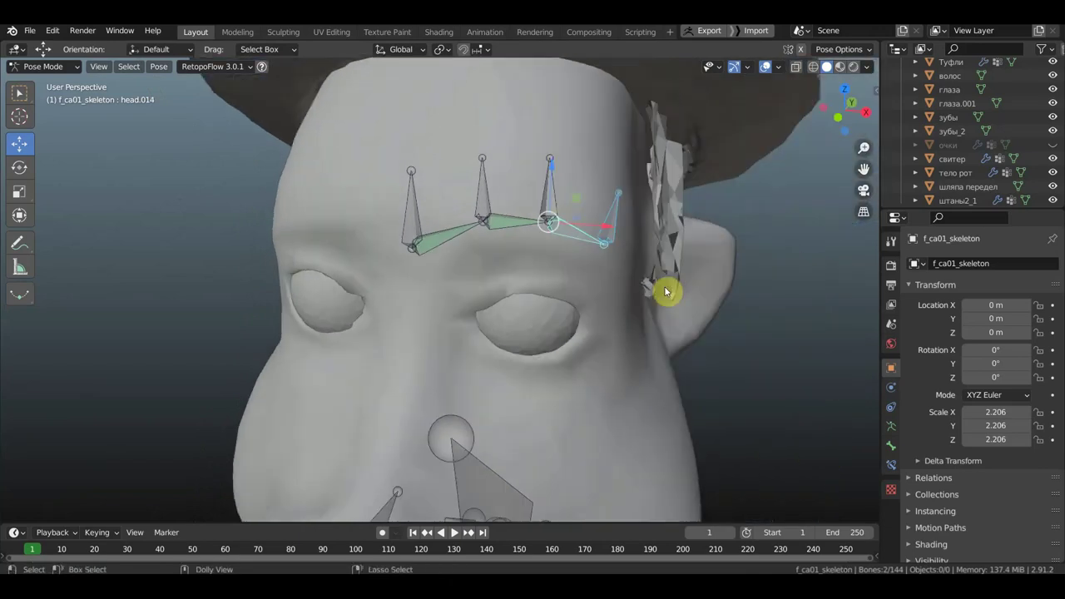
{"action": "key", "text": "ctrl+shift+c"}
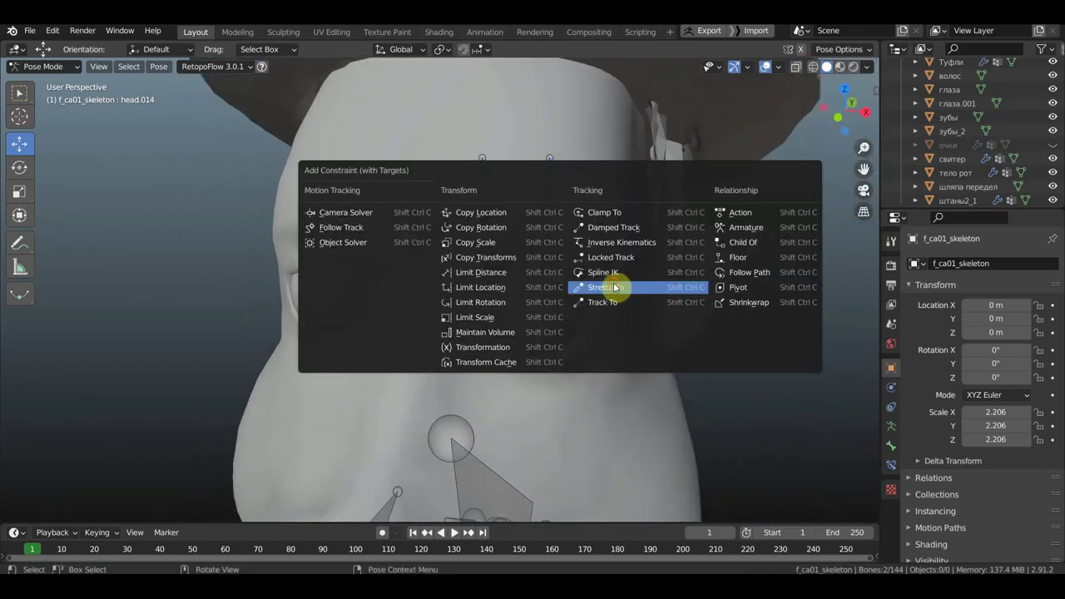
Step: Give brow bone head.014 a Stretch To constraint, completing the first brow chain
{"action": "left_click", "coordinate": [614, 287]}
{"action": "scroll", "coordinate": [679, 294], "scroll_direction": "down", "scroll_amount": 6}
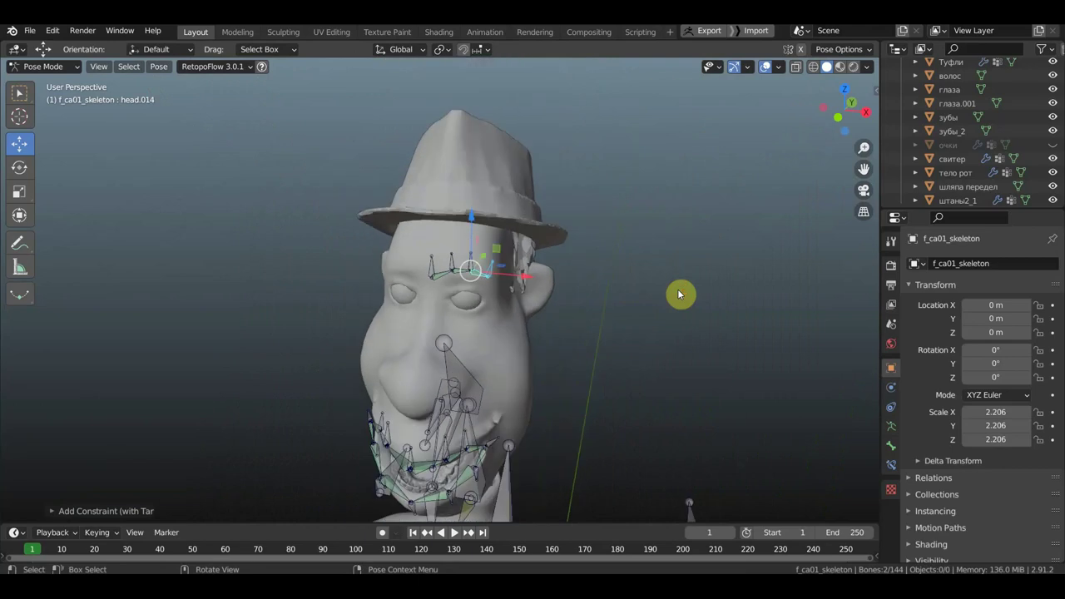
{"action": "scroll", "coordinate": [679, 295], "scroll_direction": "up", "scroll_amount": 3}
{"action": "mouse_move", "coordinate": [678, 285]}
{"action": "middle_mouse_down"}
{"action": "mouse_move", "coordinate": [710, 264]}
{"action": "mouse_move", "coordinate": [542, 299]}
{"action": "middle_mouse_up"}
{"action": "scroll", "coordinate": [541, 300], "scroll_direction": "up", "scroll_amount": 2}
{"action": "scroll", "coordinate": [277, 226], "scroll_direction": "up", "scroll_amount": 3}
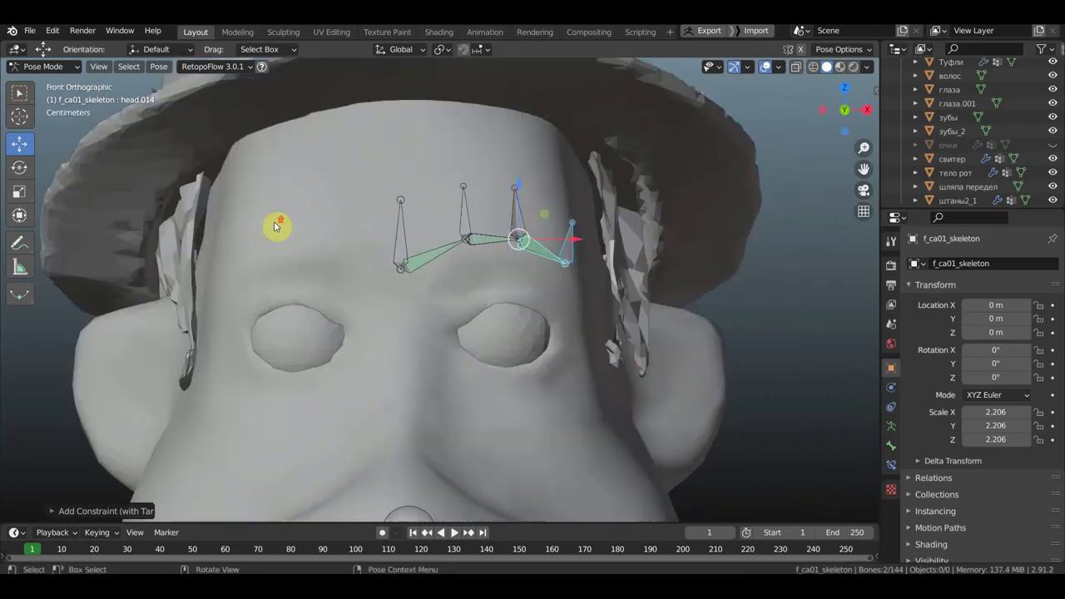
{"action": "scroll", "coordinate": [277, 226], "scroll_direction": "up", "scroll_amount": 1}
{"action": "left_click", "coordinate": [46, 67]}
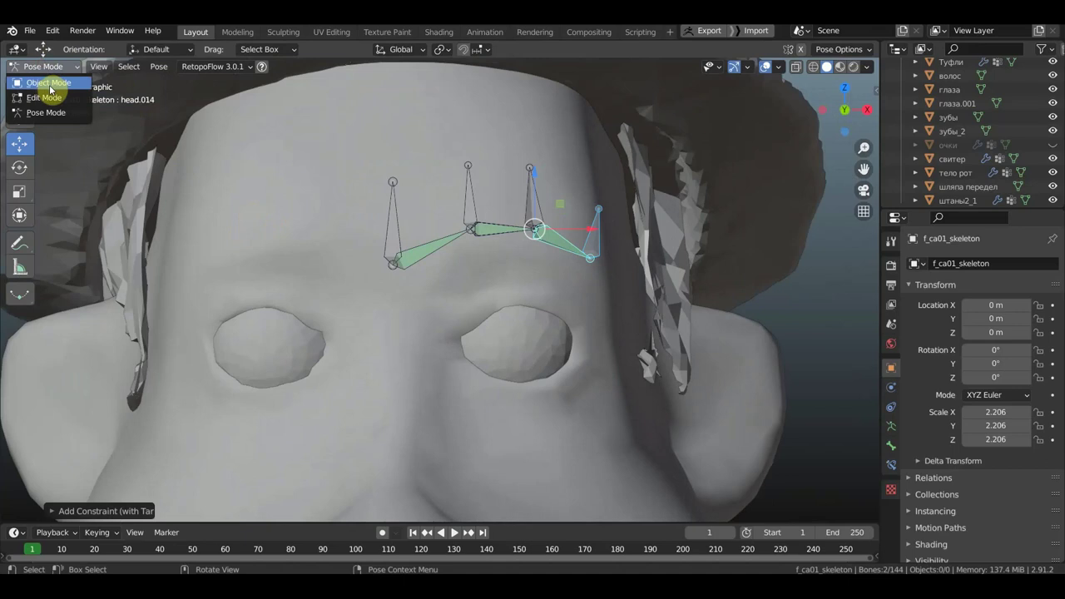
Step: In Edit Mode, duplicate the brow bones, mirror them across global X, and move them over the other eyebrow
{"action": "left_click", "coordinate": [44, 99]}
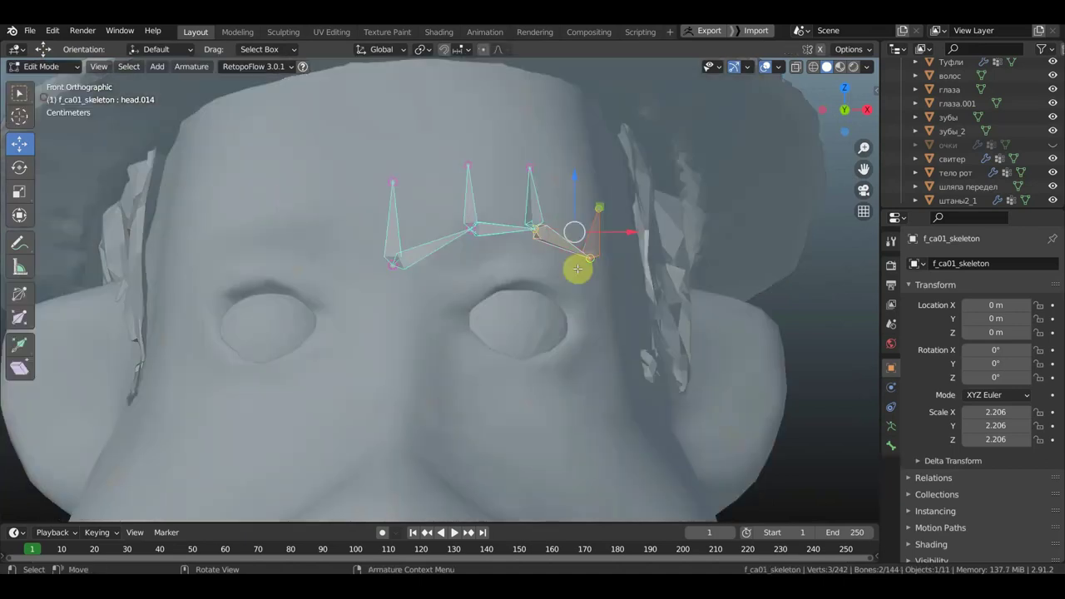
{"action": "left_click_drag", "start_coordinate": [640, 322], "coordinate": [422, 161]}
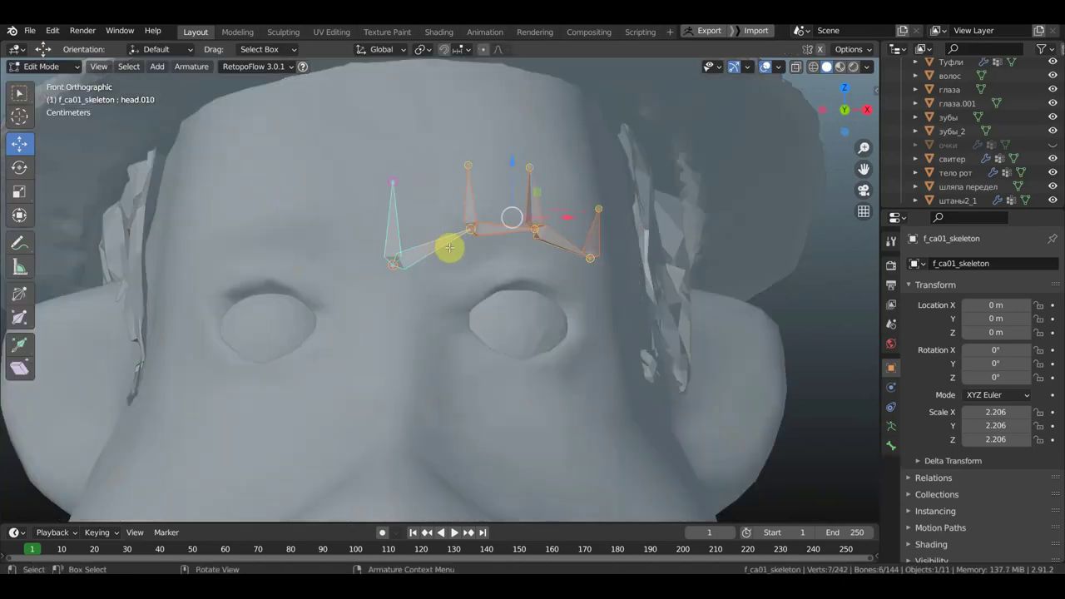
{"action": "scroll", "coordinate": [613, 302], "scroll_direction": "down", "scroll_amount": 4}
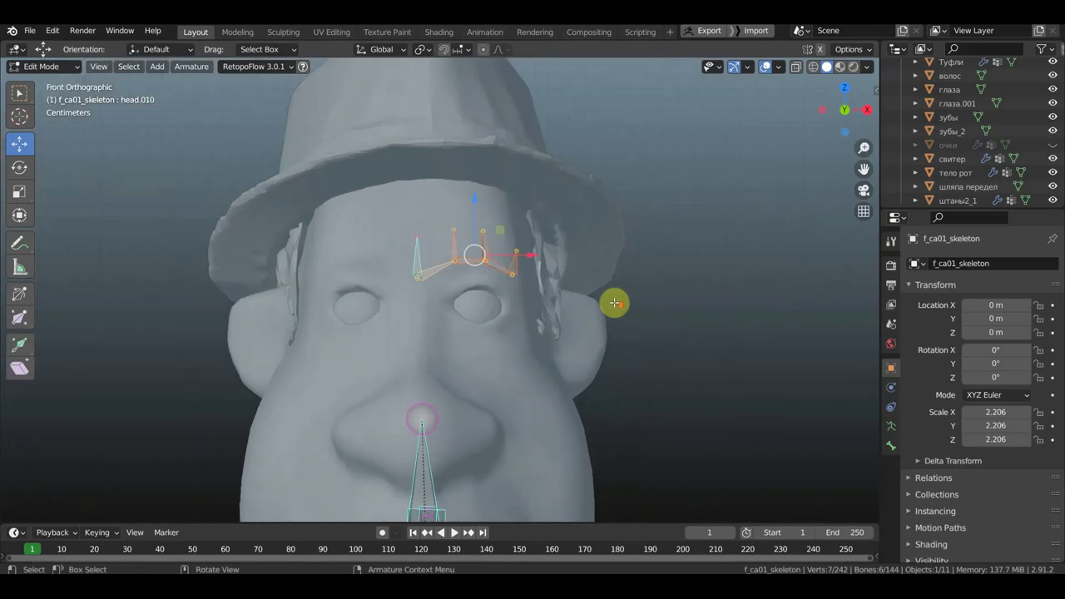
{"action": "key", "text": "shift+d"}
{"action": "right_click", "coordinate": [668, 310]}
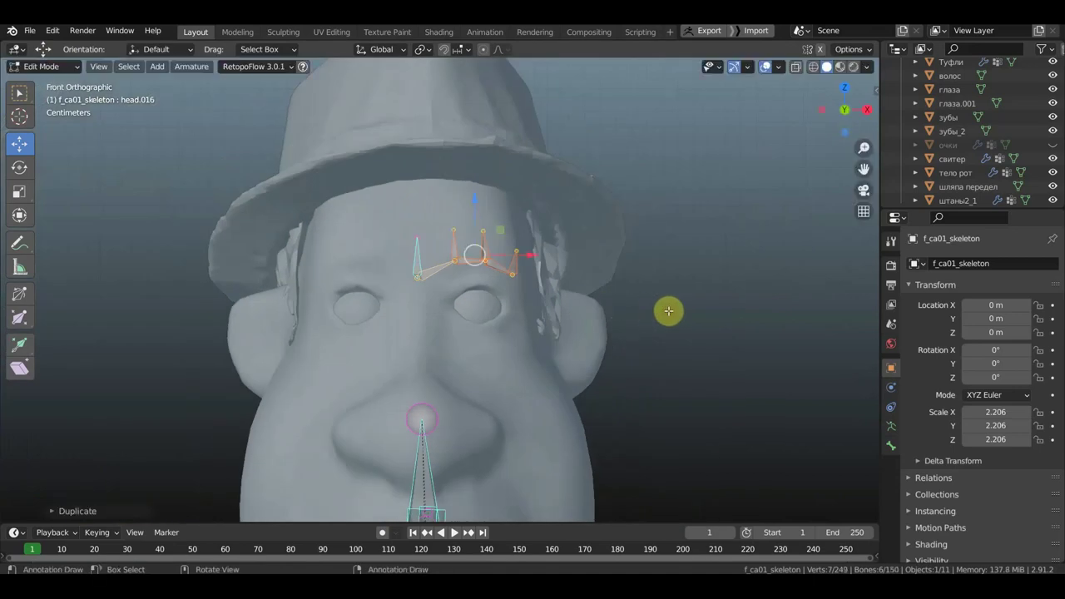
{"action": "right_click", "coordinate": [668, 310]}
{"action": "mouse_move", "coordinate": [580, 311]}
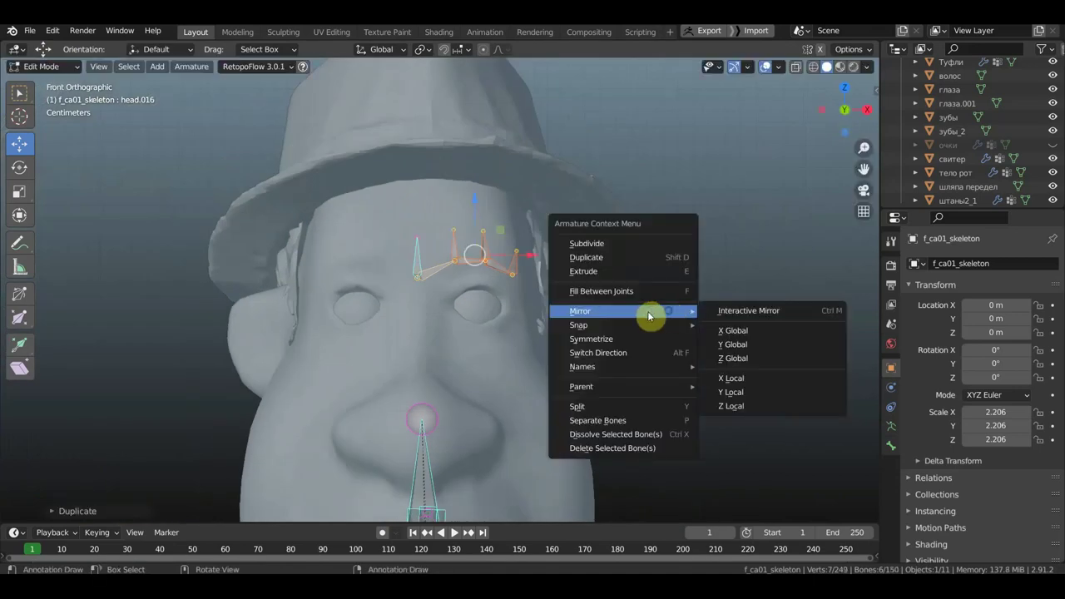
{"action": "left_click", "coordinate": [738, 331]}
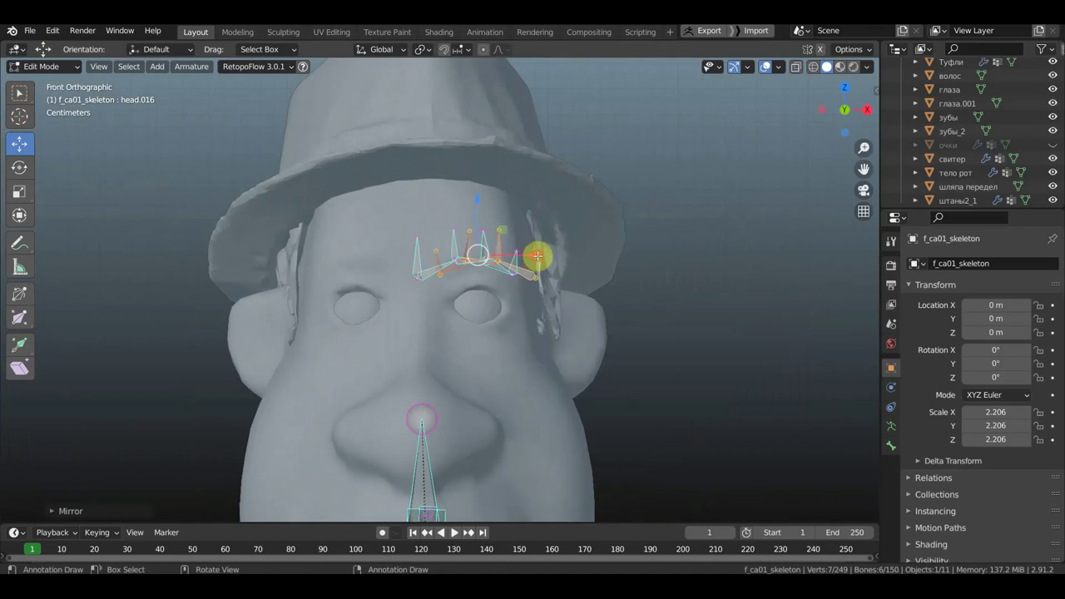
{"action": "key", "text": "g"}
{"action": "key", "text": "x"}
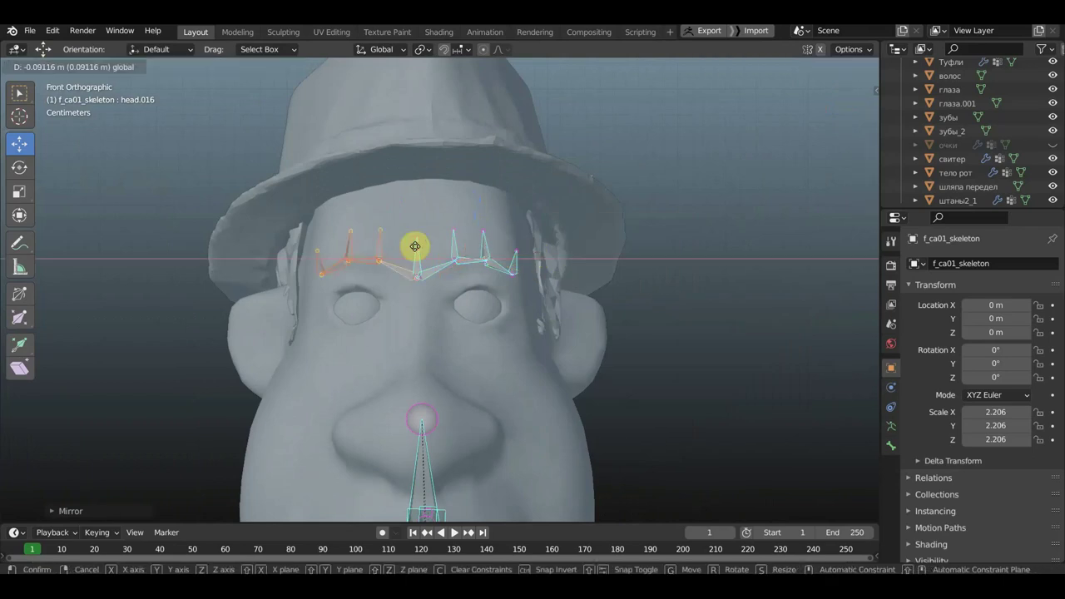
{"action": "left_click", "coordinate": [415, 246]}
{"action": "mouse_move", "coordinate": [599, 316]}
{"action": "middle_mouse_down"}
{"action": "mouse_move", "coordinate": [485, 333]}
{"action": "mouse_move", "coordinate": [675, 338]}
{"action": "mouse_move", "coordinate": [591, 318]}
{"action": "middle_mouse_up"}
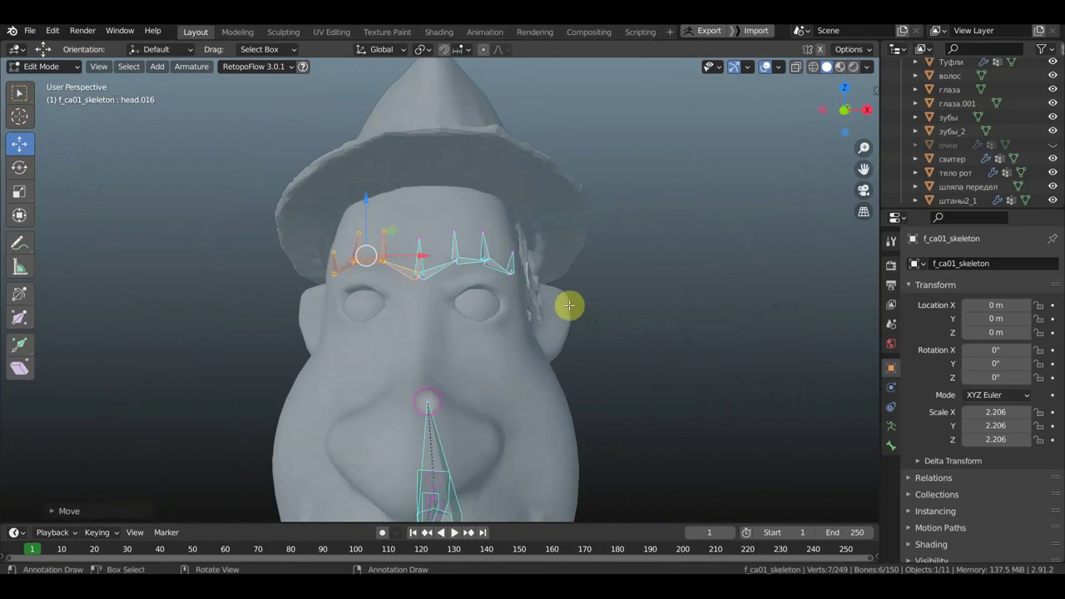
Step: In front view, move the long head bone's tip up from the nose to the brow
{"action": "left_click", "coordinate": [52, 65]}
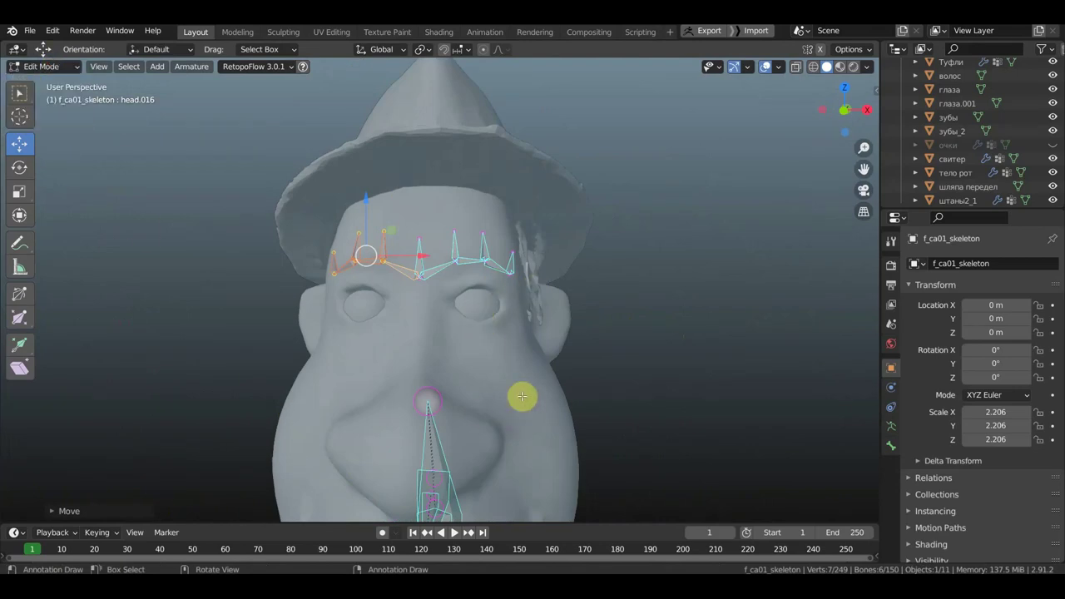
{"action": "key", "text": "KP_1"}
{"action": "scroll", "coordinate": [510, 412], "scroll_direction": "down", "scroll_amount": 3}
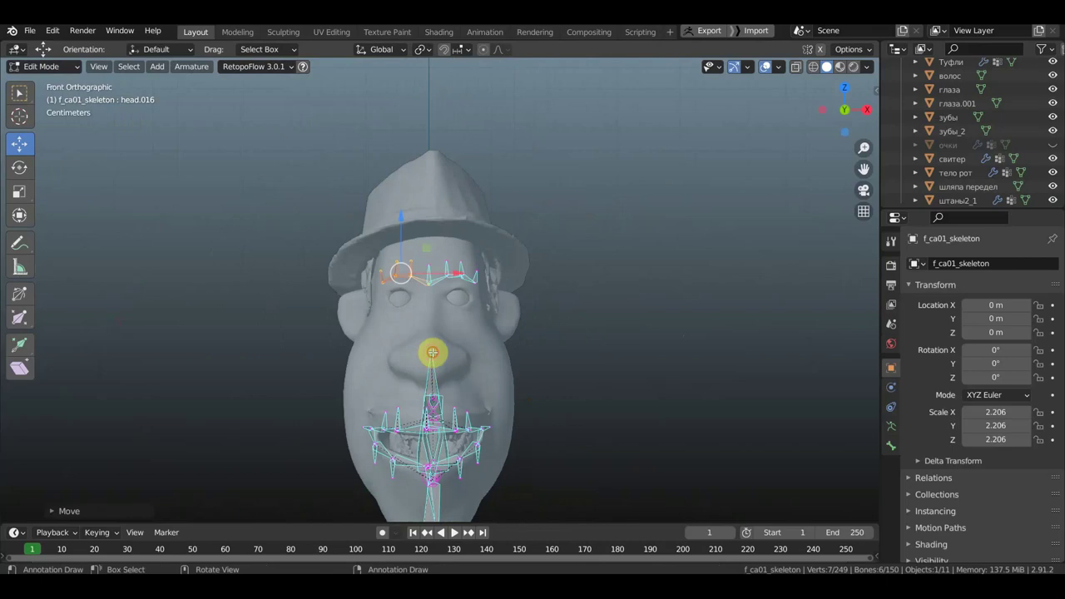
{"action": "left_click_drag", "start_coordinate": [428, 352], "coordinate": [421, 260]}
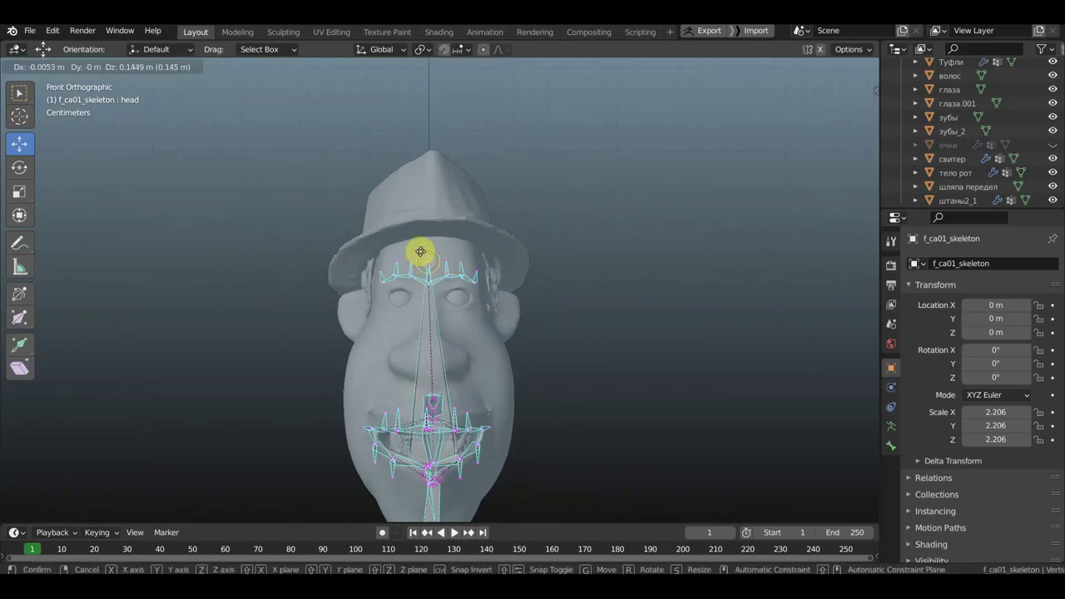
Step: From the side, push the head bone's tip back into the forehead
{"action": "left_click_drag", "start_coordinate": [421, 251], "coordinate": [421, 251]}
{"action": "middle_click_drag", "start_coordinate": [442, 361], "coordinate": [220, 370]}
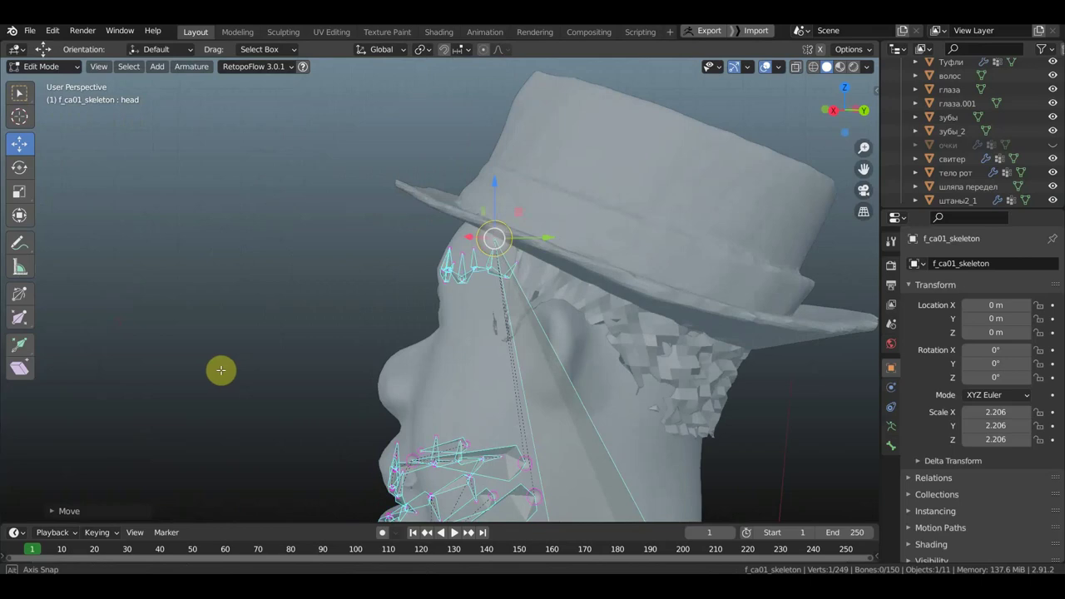
{"action": "scroll", "coordinate": [221, 370], "scroll_direction": "down", "scroll_amount": 3}
{"action": "scroll", "coordinate": [257, 368], "scroll_direction": "down", "scroll_amount": 2}
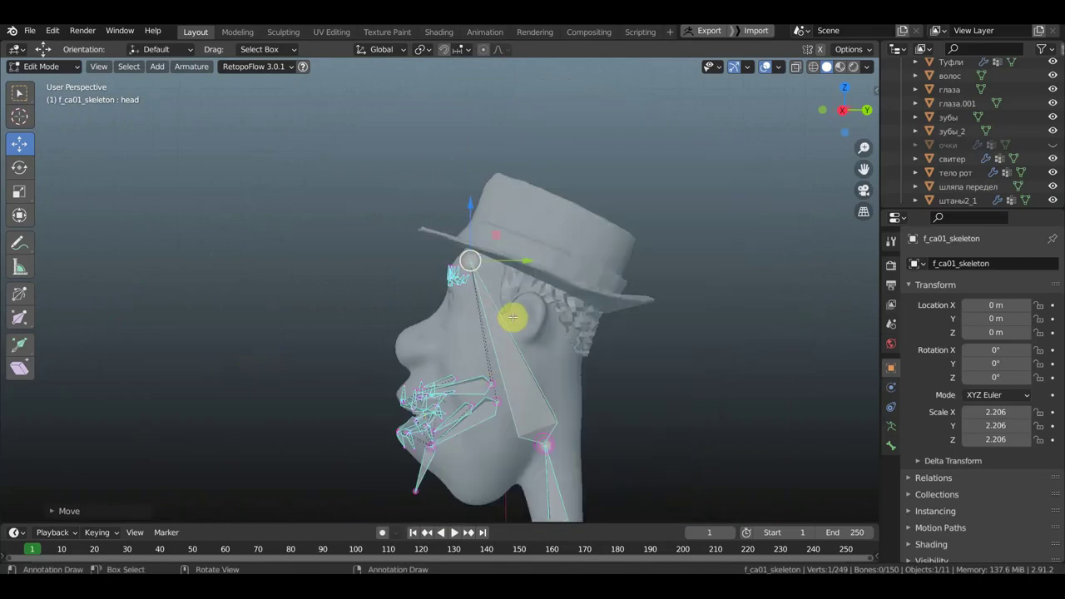
{"action": "mouse_move", "coordinate": [513, 317]}
{"action": "left_mouse_down"}
{"action": "mouse_move", "coordinate": [542, 323]}
{"action": "mouse_move", "coordinate": [520, 357]}
{"action": "left_mouse_up"}
{"action": "scroll", "coordinate": [510, 363], "scroll_direction": "up", "scroll_amount": 1}
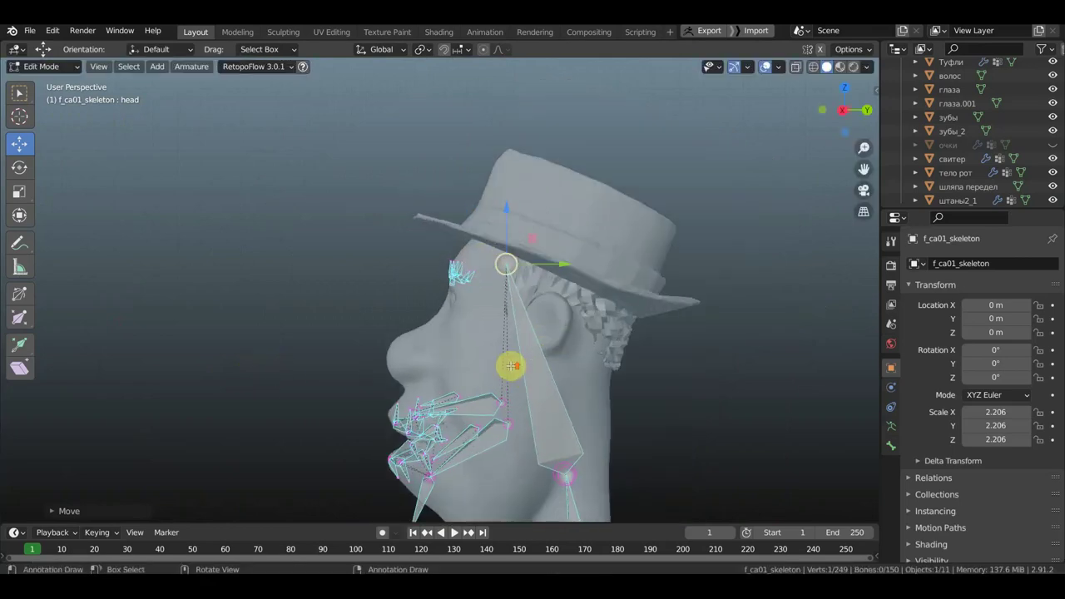
{"action": "scroll", "coordinate": [499, 333], "scroll_direction": "up", "scroll_amount": 2}
Step: Orbit around the brows to inspect the repositioned head bone
{"action": "middle_click_drag", "start_coordinate": [492, 309], "coordinate": [524, 326]}
{"action": "scroll", "coordinate": [500, 300], "scroll_direction": "up", "scroll_amount": 3}
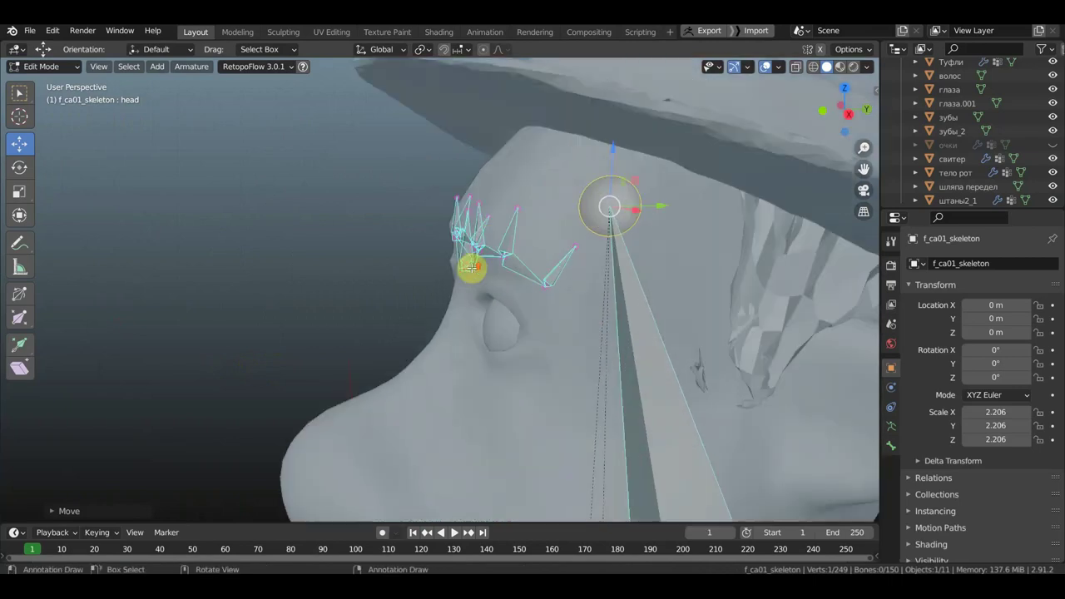
{"action": "mouse_move", "coordinate": [523, 268]}
{"action": "middle_mouse_down"}
{"action": "mouse_move", "coordinate": [554, 272]}
{"action": "mouse_move", "coordinate": [475, 273]}
{"action": "middle_mouse_up"}
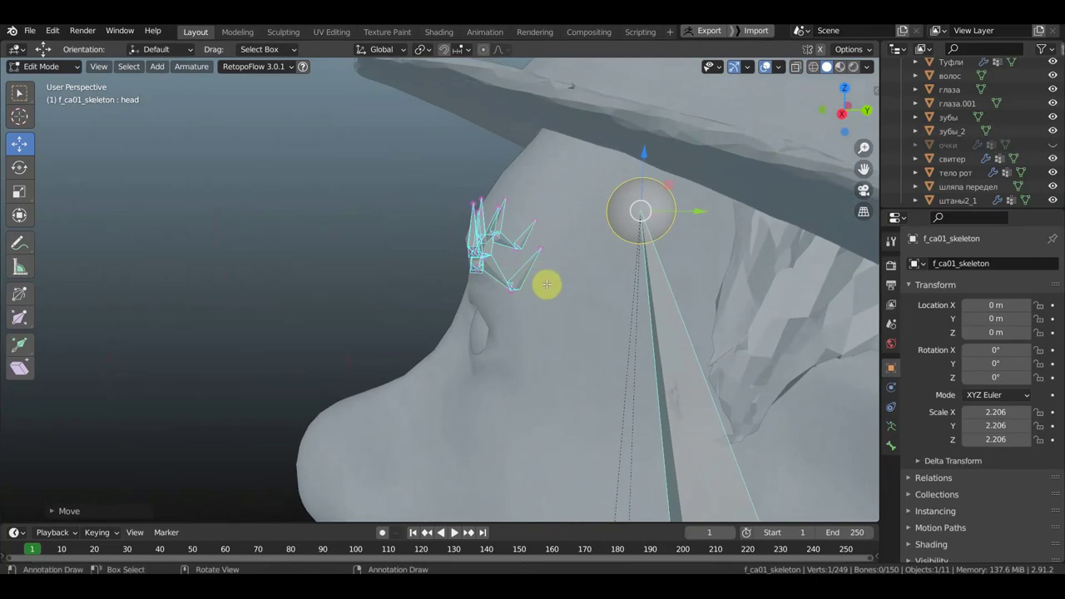
{"action": "middle_click_drag", "start_coordinate": [547, 285], "coordinate": [539, 284]}
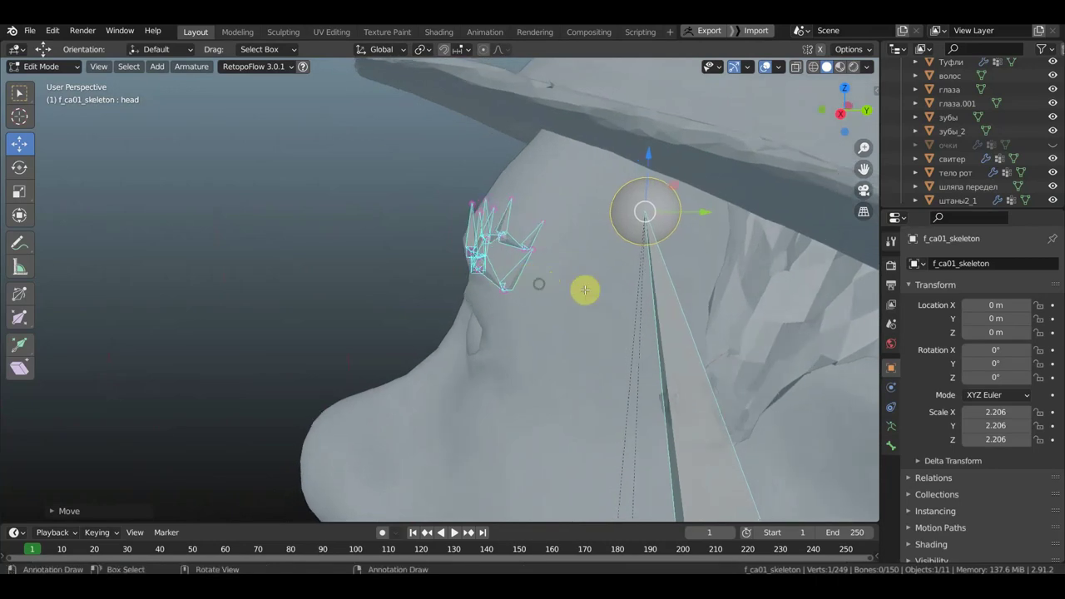
{"action": "mouse_move", "coordinate": [571, 275]}
{"action": "middle_mouse_down"}
{"action": "mouse_move", "coordinate": [552, 278]}
{"action": "mouse_move", "coordinate": [583, 281]}
{"action": "mouse_move", "coordinate": [589, 268]}
{"action": "middle_mouse_up"}
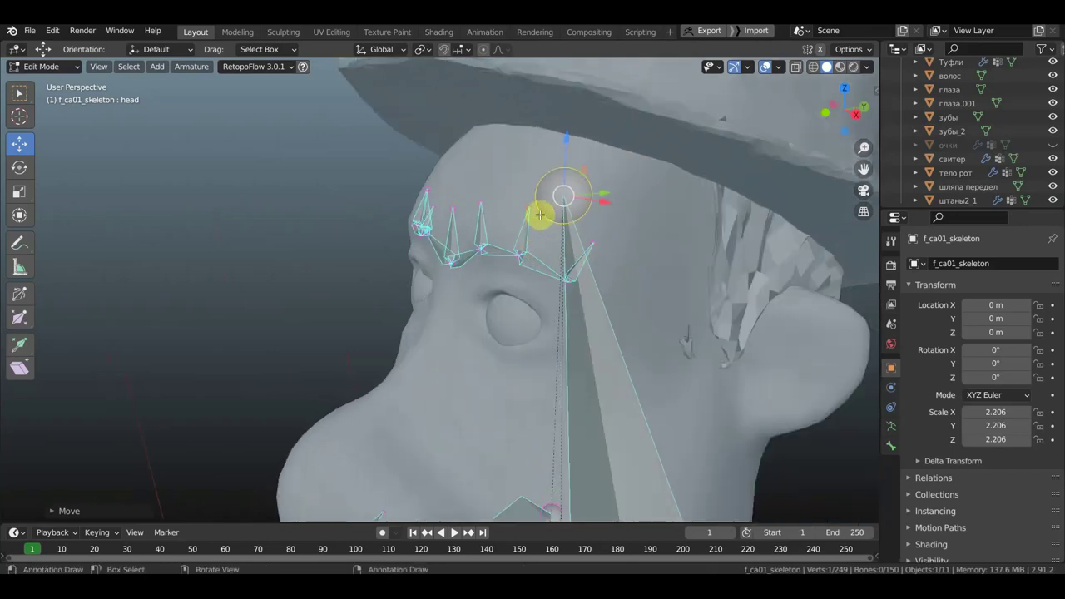
{"action": "middle_click_drag", "start_coordinate": [542, 213], "coordinate": [608, 217]}
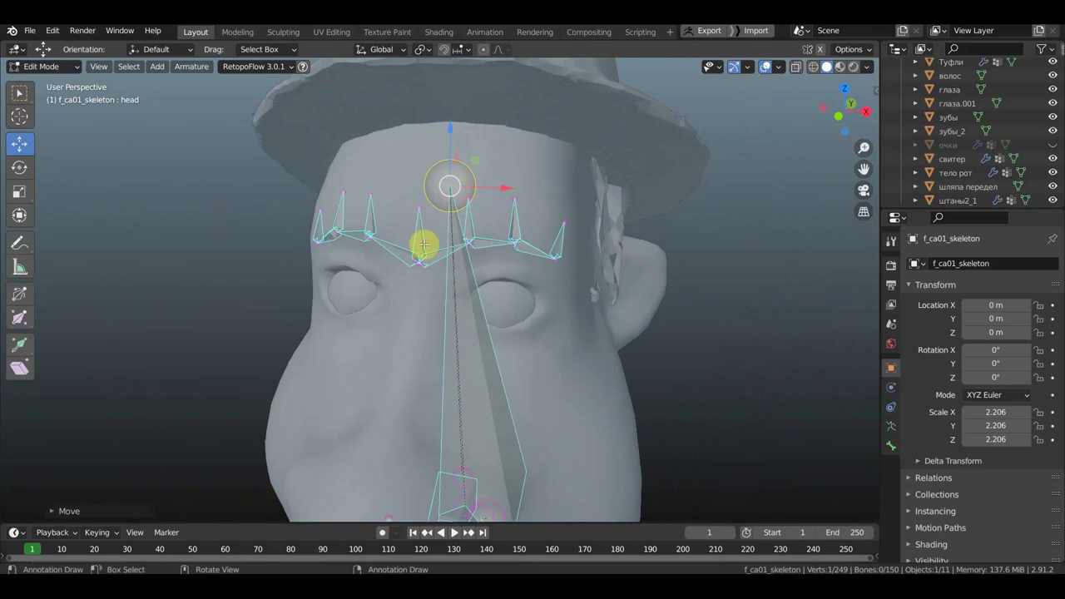
Step: Select a single brow bone, with the long head bone as the active bone
{"action": "left_click", "coordinate": [469, 225]}
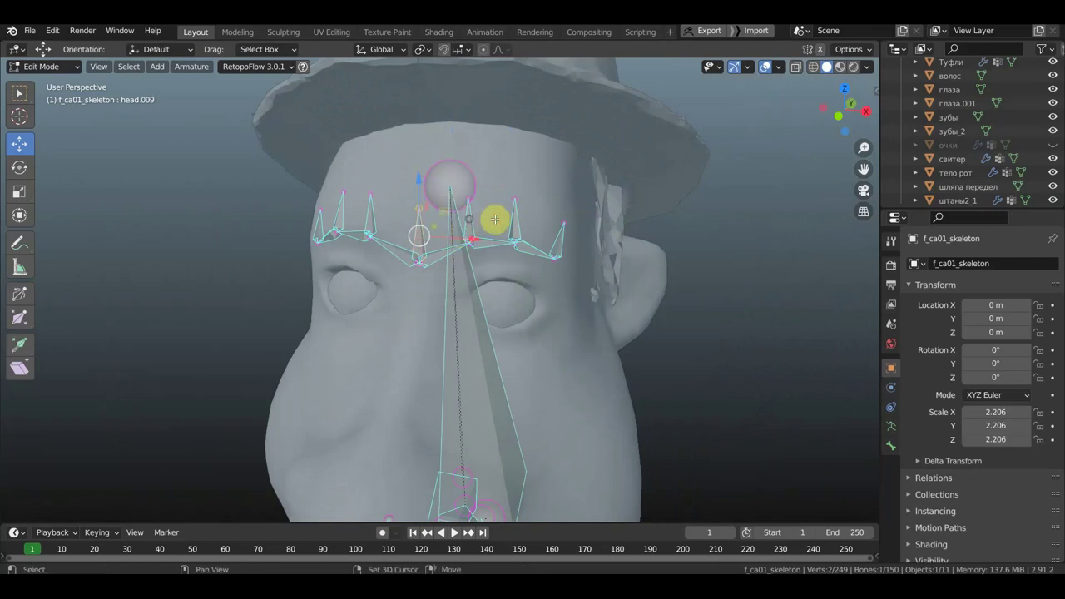
{"action": "left_click", "coordinate": [560, 240], "text": "shift"}
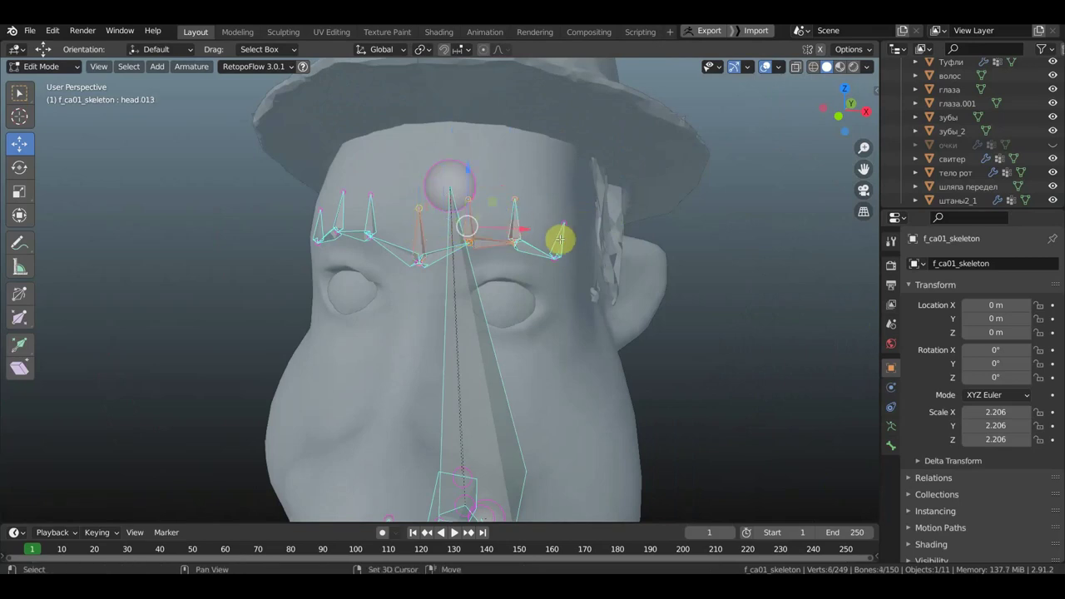
{"action": "left_click", "coordinate": [535, 238], "text": "shift"}
{"action": "middle_click_drag", "start_coordinate": [571, 240], "coordinate": [539, 246]}
{"action": "left_click", "coordinate": [527, 248], "text": "shift"}
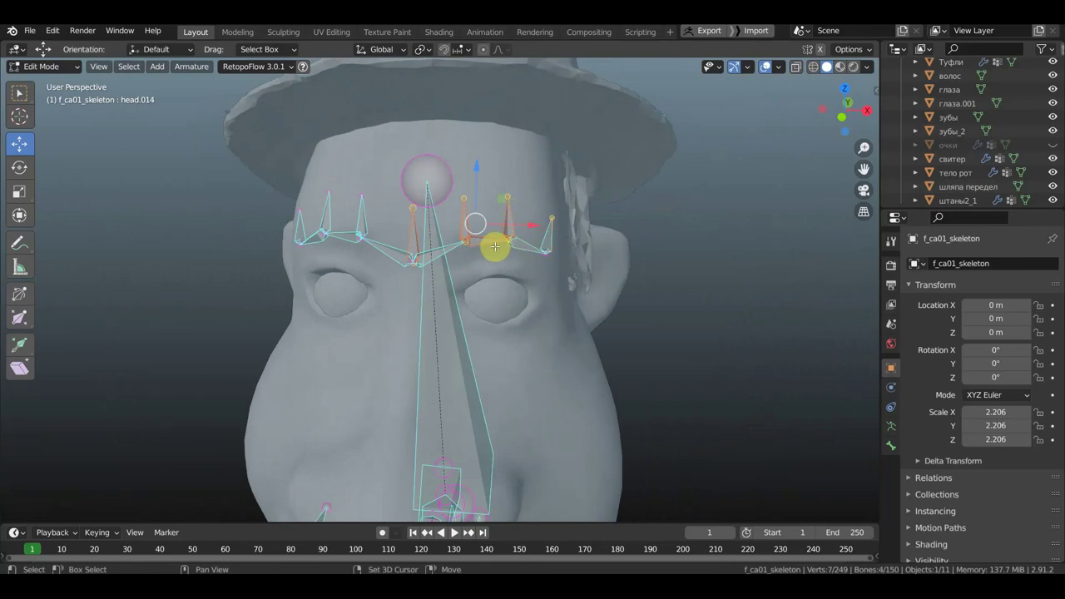
{"action": "left_click", "coordinate": [414, 240]}
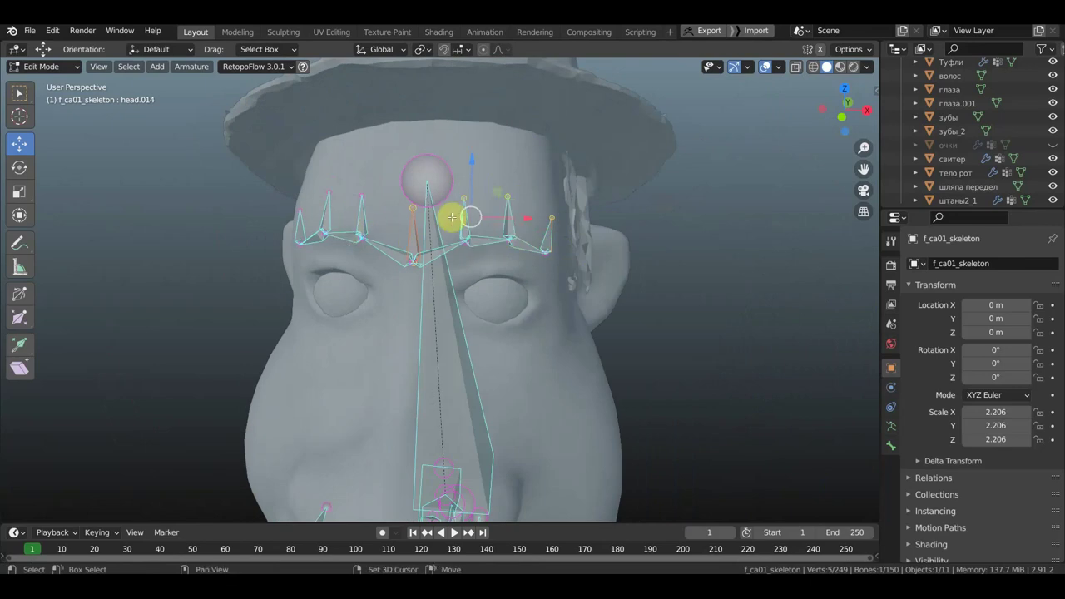
{"action": "left_click", "coordinate": [506, 210], "text": "shift"}
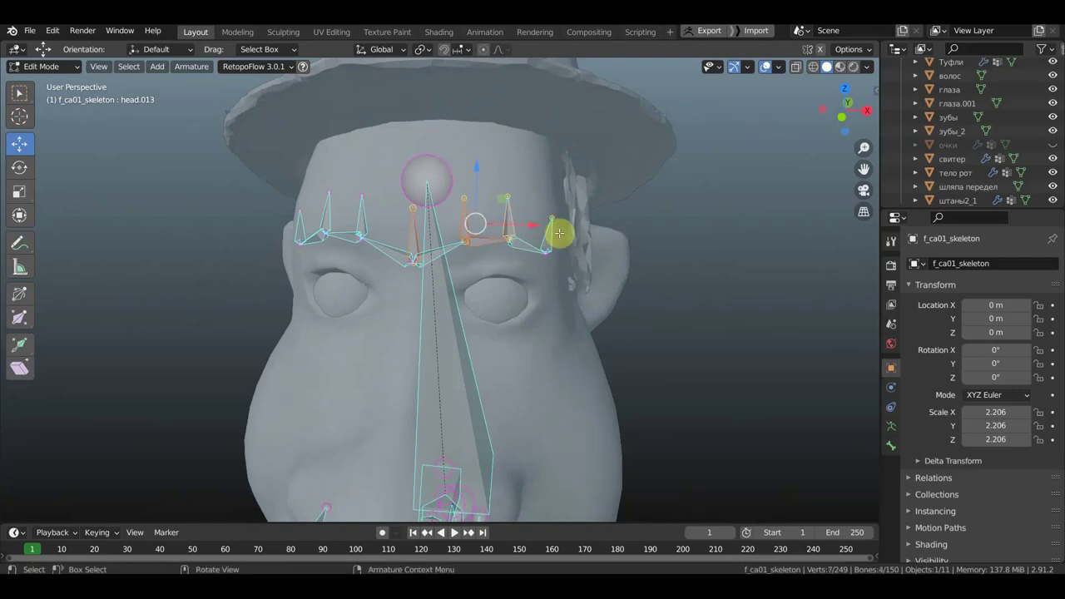
{"action": "left_click", "coordinate": [516, 237], "text": "shift"}
{"action": "scroll", "coordinate": [518, 238], "scroll_direction": "up", "scroll_amount": 1}
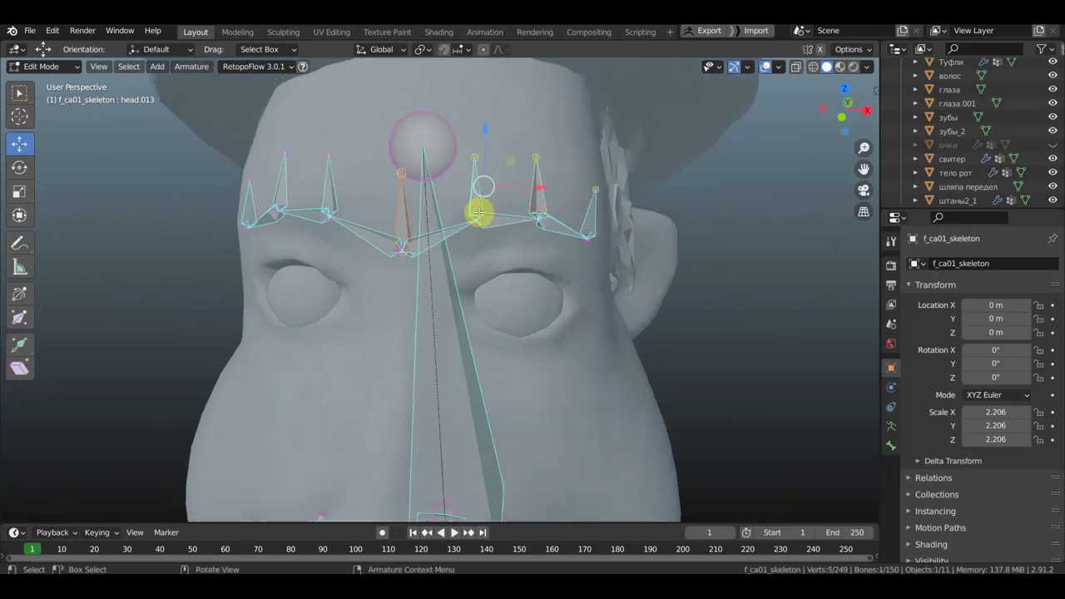
{"action": "middle_click_drag", "start_coordinate": [692, 153], "coordinate": [615, 174]}
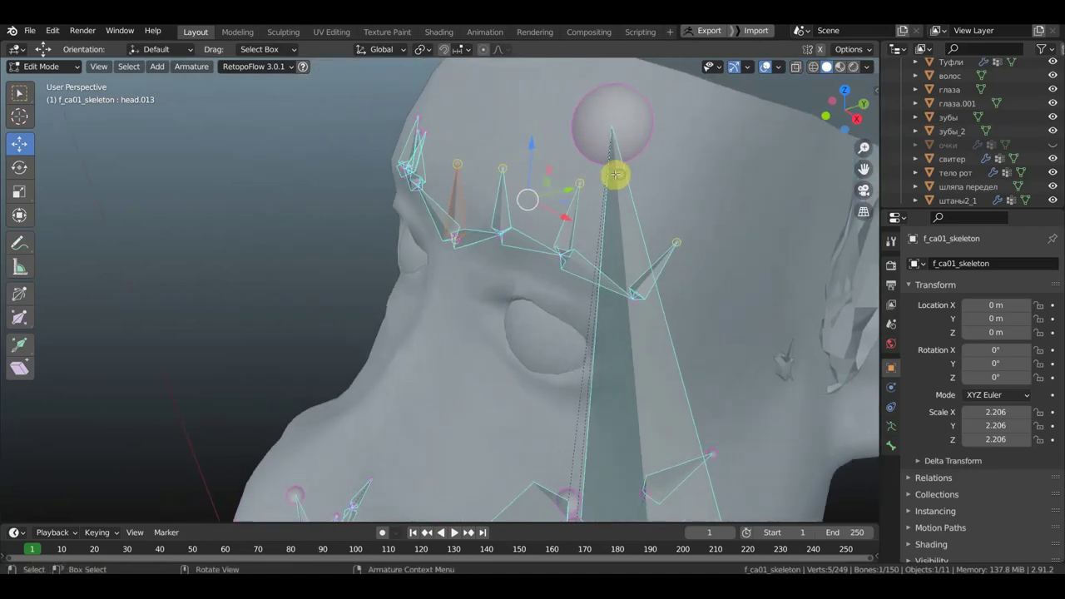
{"action": "left_click", "coordinate": [597, 129]}
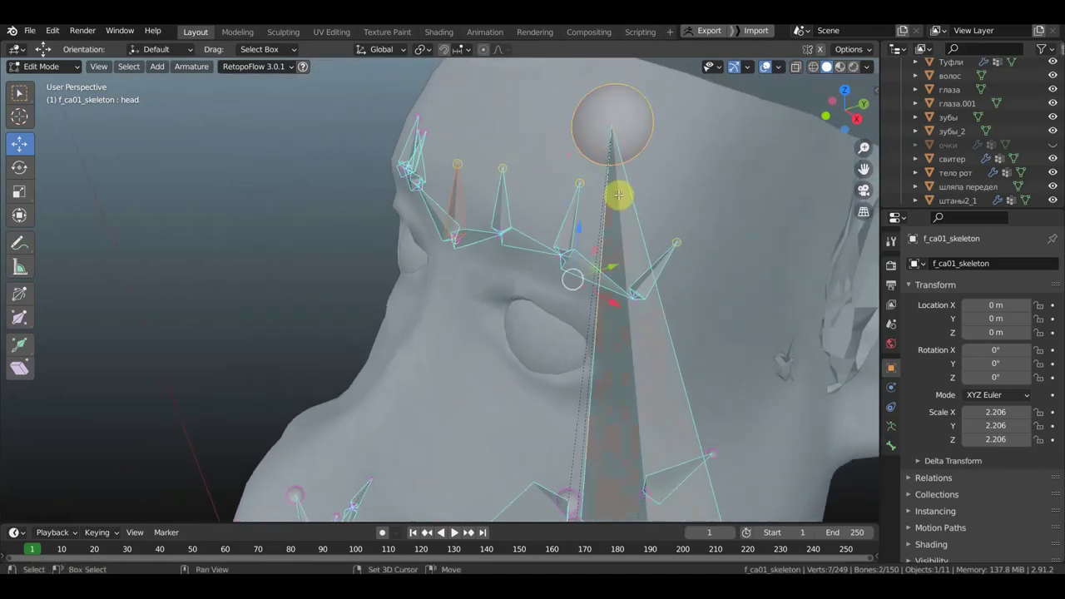
Step: Parent the first brow bone, head.011 and head.013 to the head bone with Keep Offset
{"action": "key", "text": "ctrl+p"}
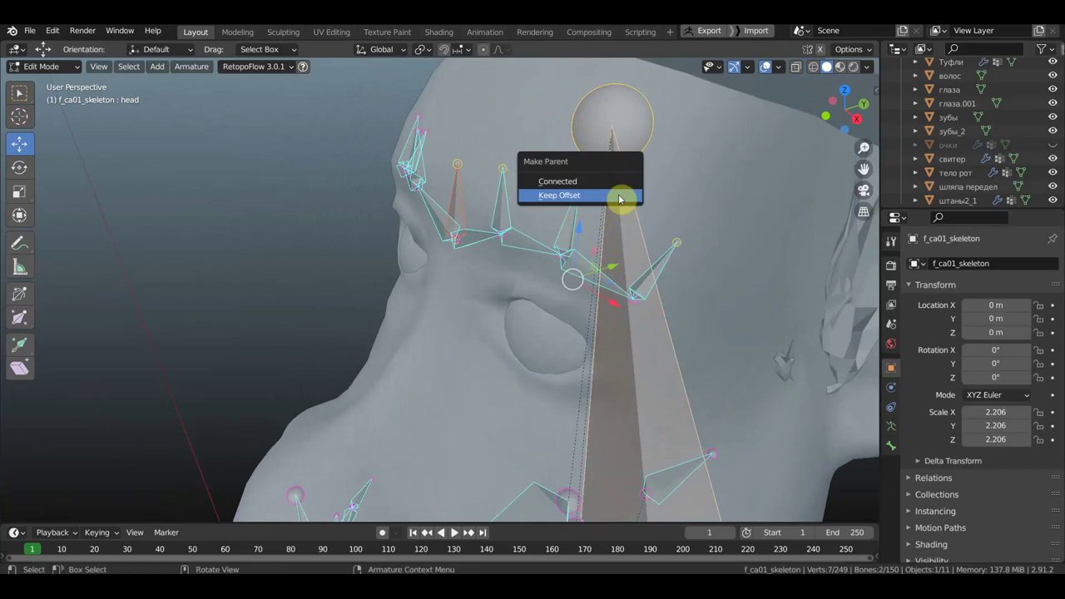
{"action": "left_click", "coordinate": [619, 196]}
{"action": "left_click", "coordinate": [503, 194]}
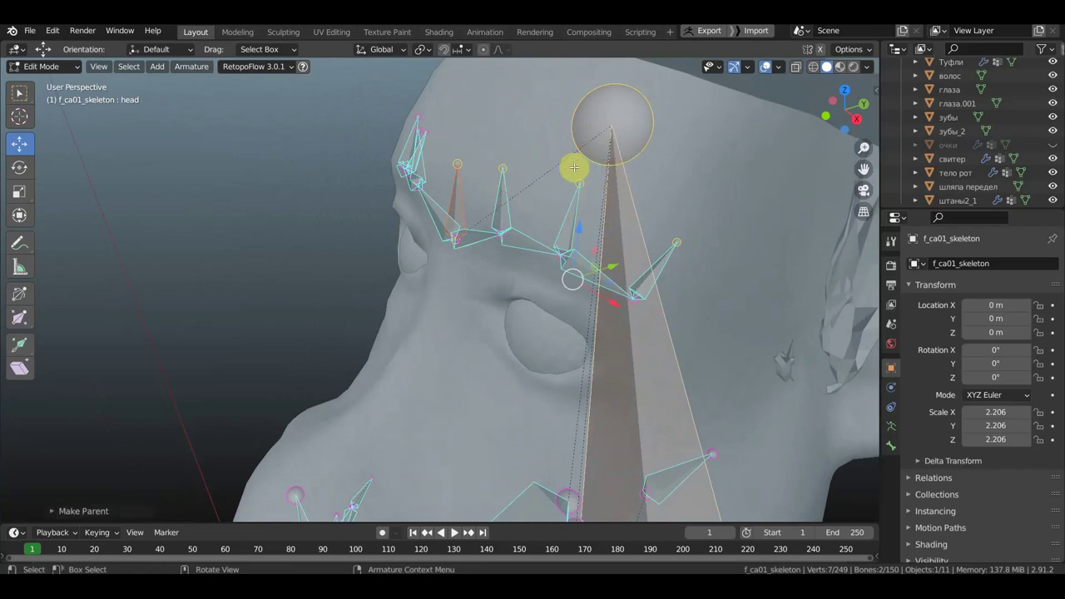
{"action": "left_click", "coordinate": [634, 196], "text": "shift"}
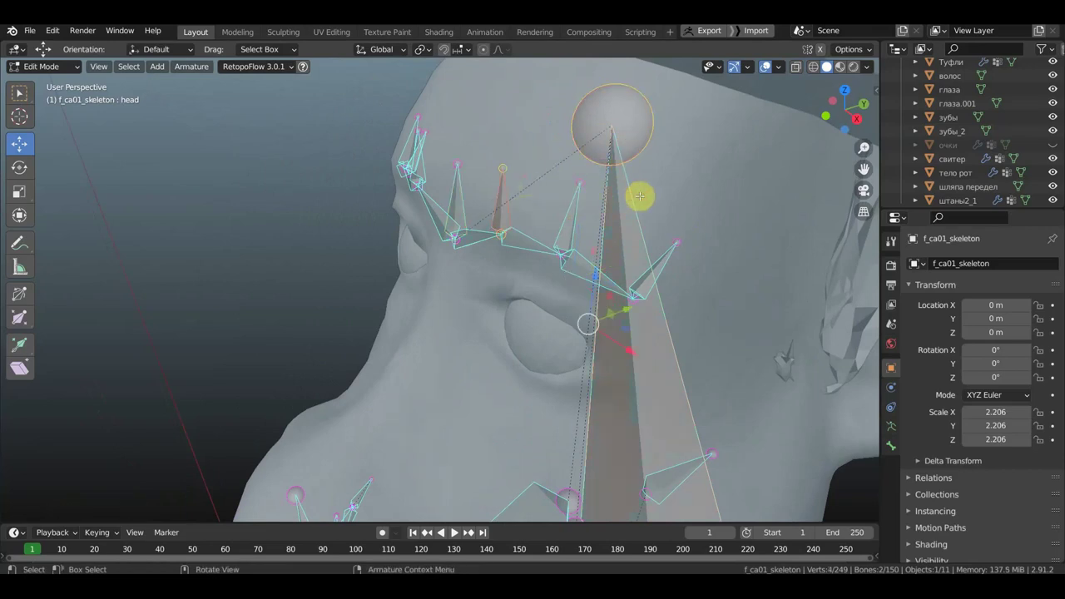
{"action": "key", "text": "ctrl+p"}
{"action": "left_click", "coordinate": [640, 198]}
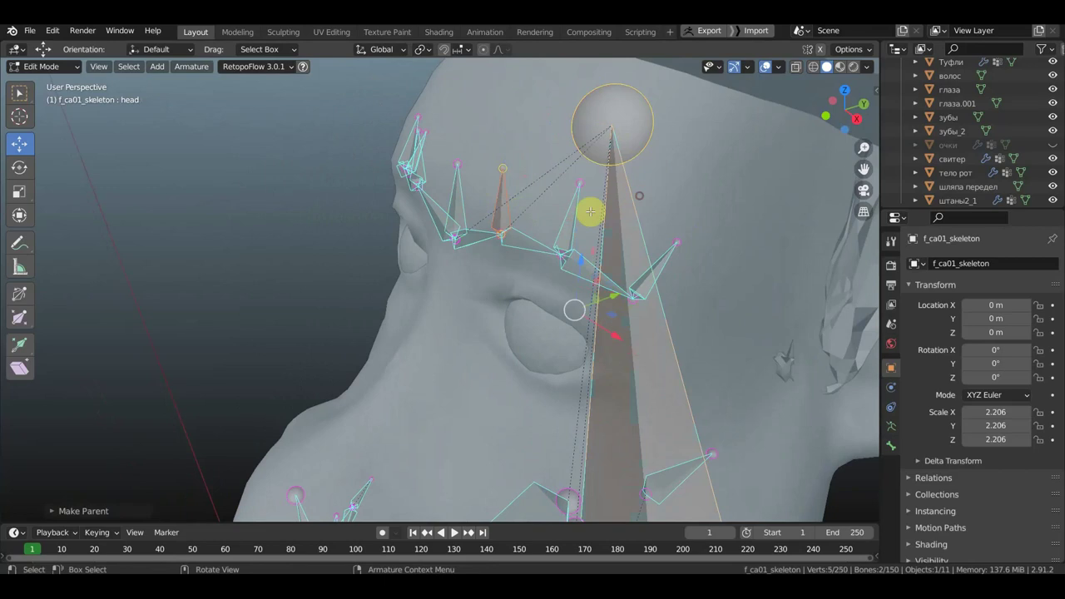
{"action": "left_click", "coordinate": [568, 224]}
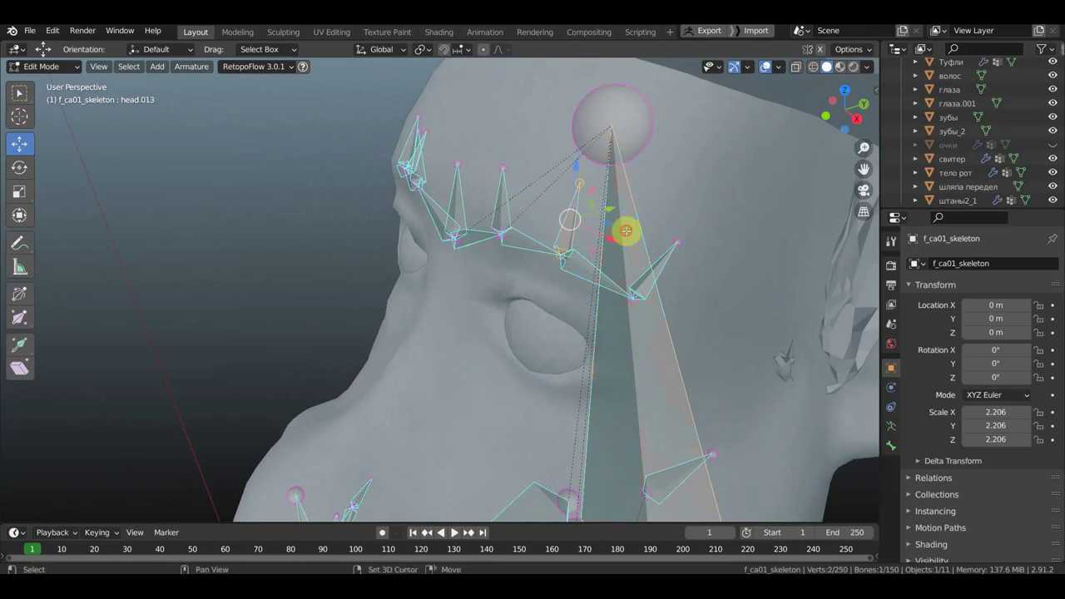
{"action": "left_click", "coordinate": [626, 231], "text": "shift"}
{"action": "key", "text": "ctrl+p"}
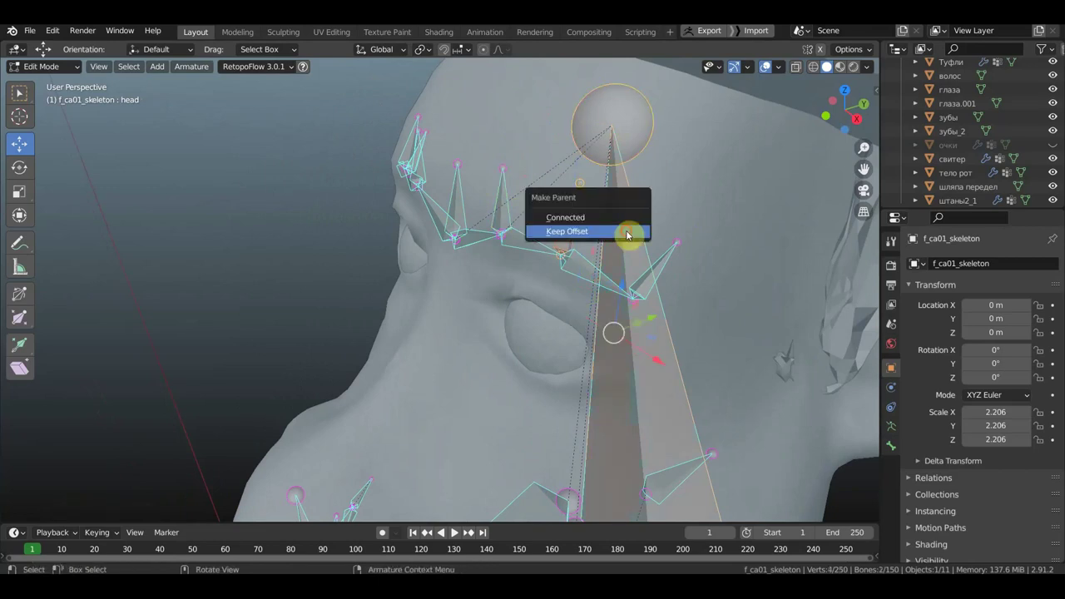
{"action": "left_click", "coordinate": [627, 233]}
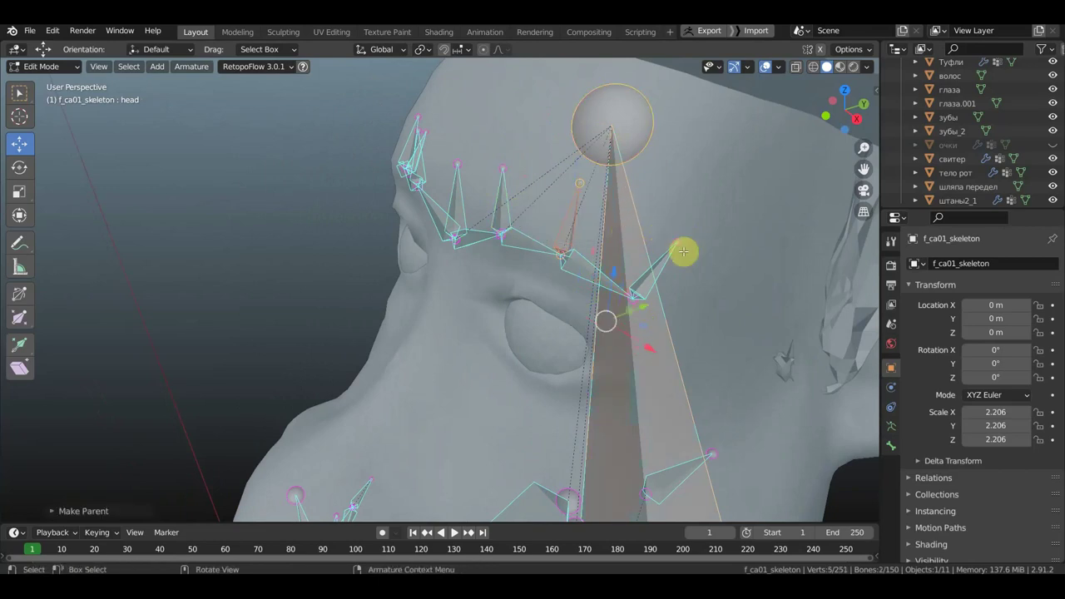
Step: Parent brow bones head.015 and head.017 to the head bone with Keep Offset
{"action": "left_click", "coordinate": [637, 237]}
{"action": "left_click", "coordinate": [635, 237], "text": "shift"}
{"action": "key", "text": "ctrl+p"}
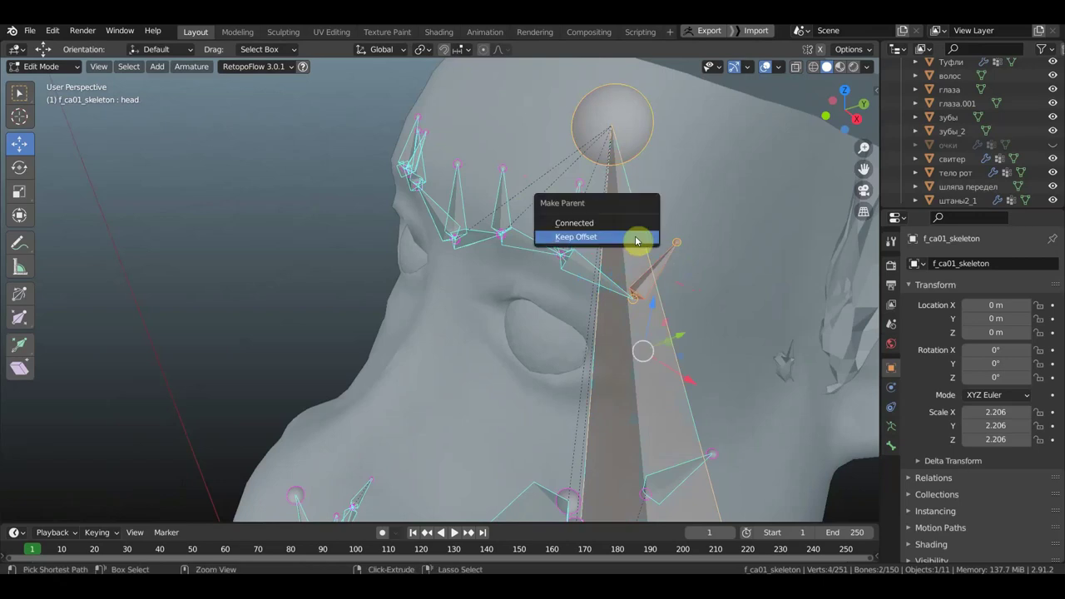
{"action": "left_click", "coordinate": [637, 239]}
{"action": "middle_click_drag", "start_coordinate": [608, 238], "coordinate": [654, 236]}
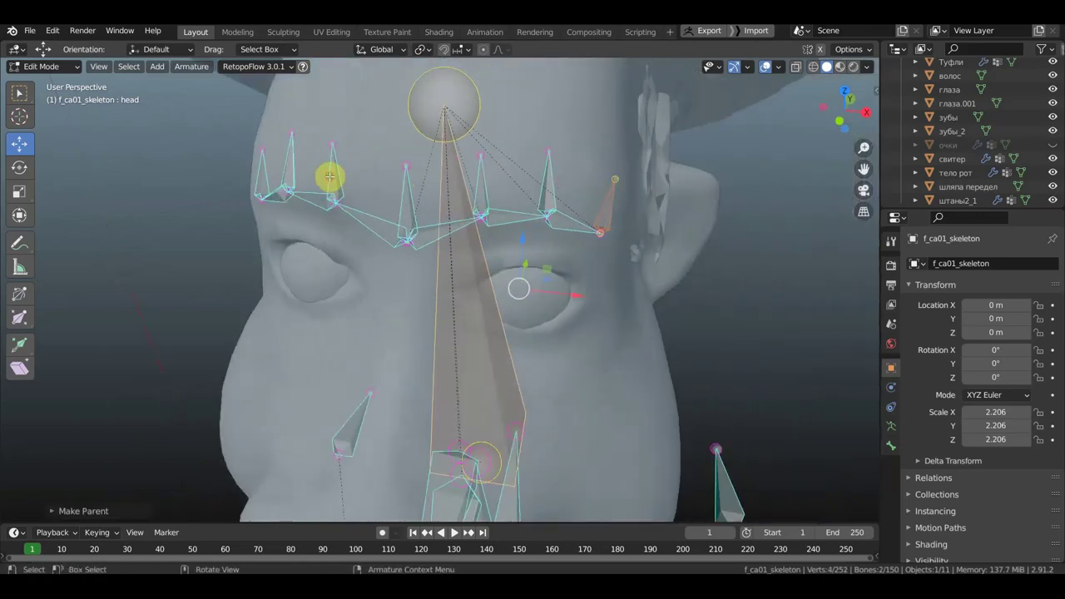
{"action": "left_click", "coordinate": [329, 177]}
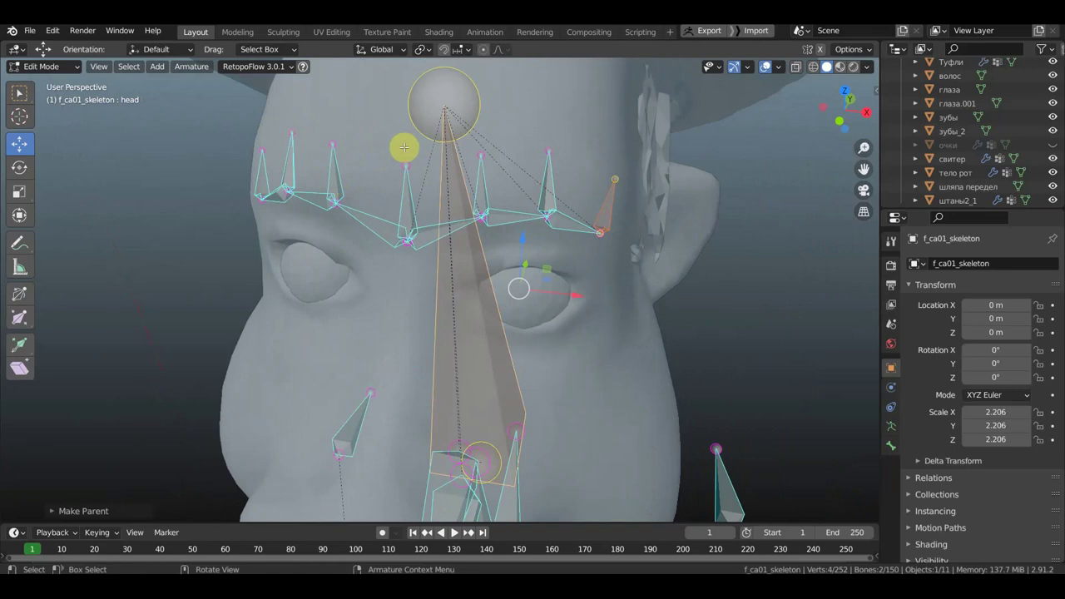
{"action": "left_click", "coordinate": [458, 193], "text": "shift"}
{"action": "key", "text": "ctrl+p"}
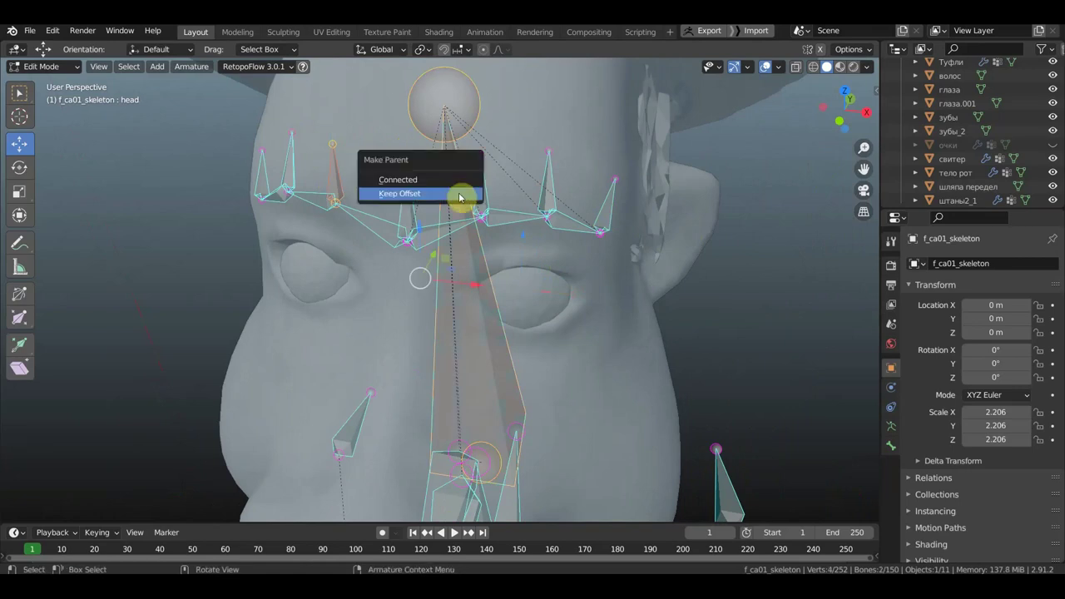
{"action": "left_click", "coordinate": [459, 195]}
Step: Parent the remaining left brow bones, including head.021, to the head bone with Keep Offset
{"action": "left_click", "coordinate": [286, 162]}
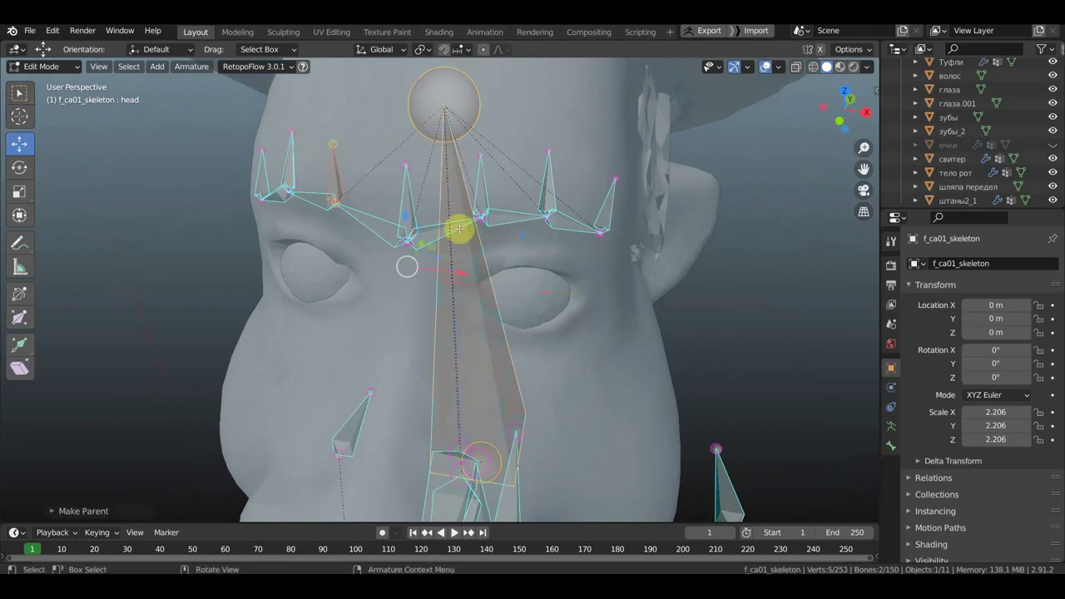
{"action": "left_click", "coordinate": [471, 274], "text": "shift"}
{"action": "key", "text": "ctrl+p"}
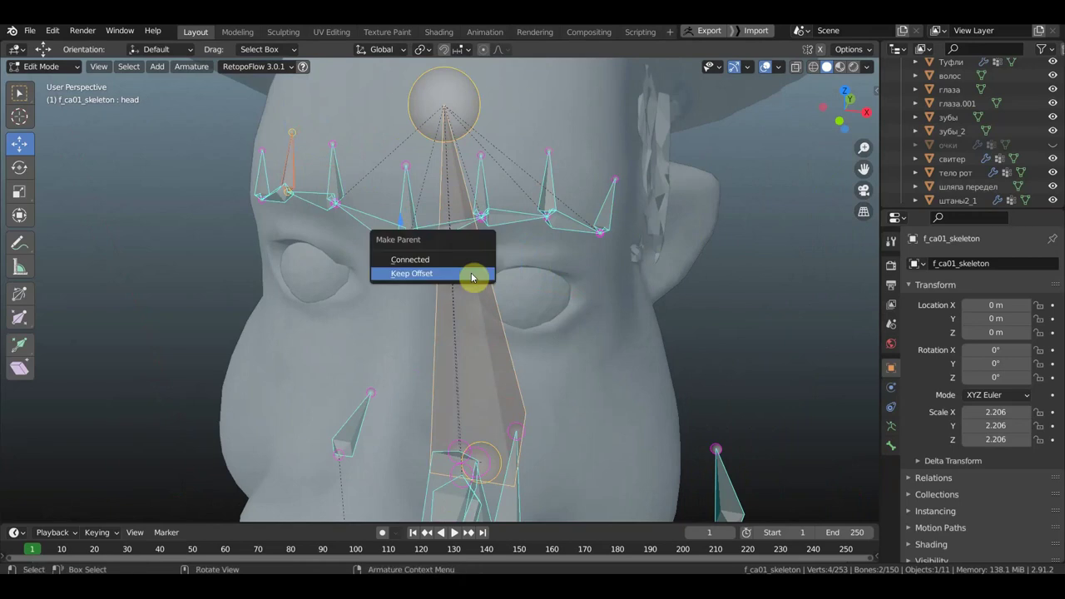
{"action": "left_click", "coordinate": [471, 275]}
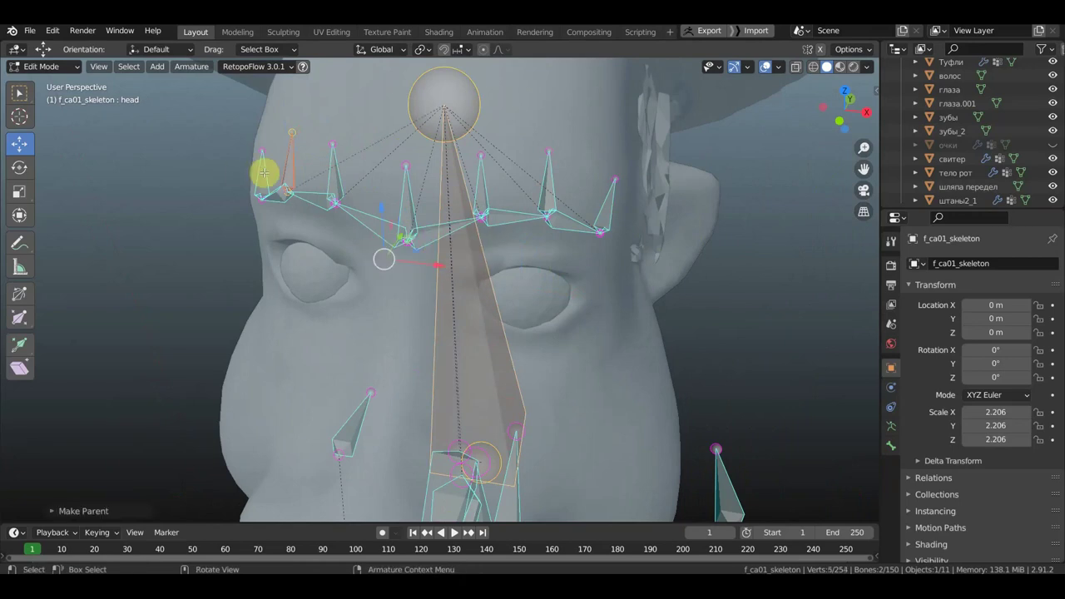
{"action": "left_click", "coordinate": [263, 172]}
{"action": "left_click", "coordinate": [463, 281], "text": "shift"}
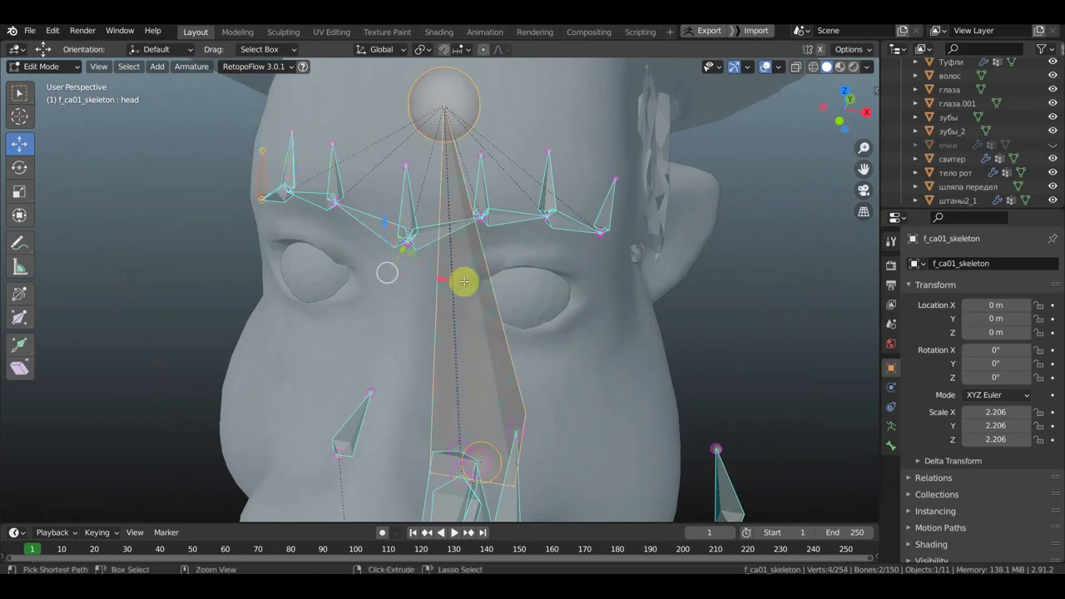
{"action": "key", "text": "ctrl+p"}
{"action": "left_click", "coordinate": [464, 283]}
{"action": "mouse_move", "coordinate": [466, 278]}
{"action": "middle_mouse_down"}
{"action": "mouse_move", "coordinate": [575, 286]}
{"action": "mouse_move", "coordinate": [622, 317]}
{"action": "mouse_move", "coordinate": [620, 87]}
{"action": "mouse_move", "coordinate": [618, 438]}
{"action": "mouse_move", "coordinate": [566, 274]}
{"action": "mouse_move", "coordinate": [637, 233]}
{"action": "mouse_move", "coordinate": [610, 236]}
{"action": "mouse_move", "coordinate": [602, 191]}
{"action": "mouse_move", "coordinate": [682, 186]}
{"action": "middle_mouse_up"}
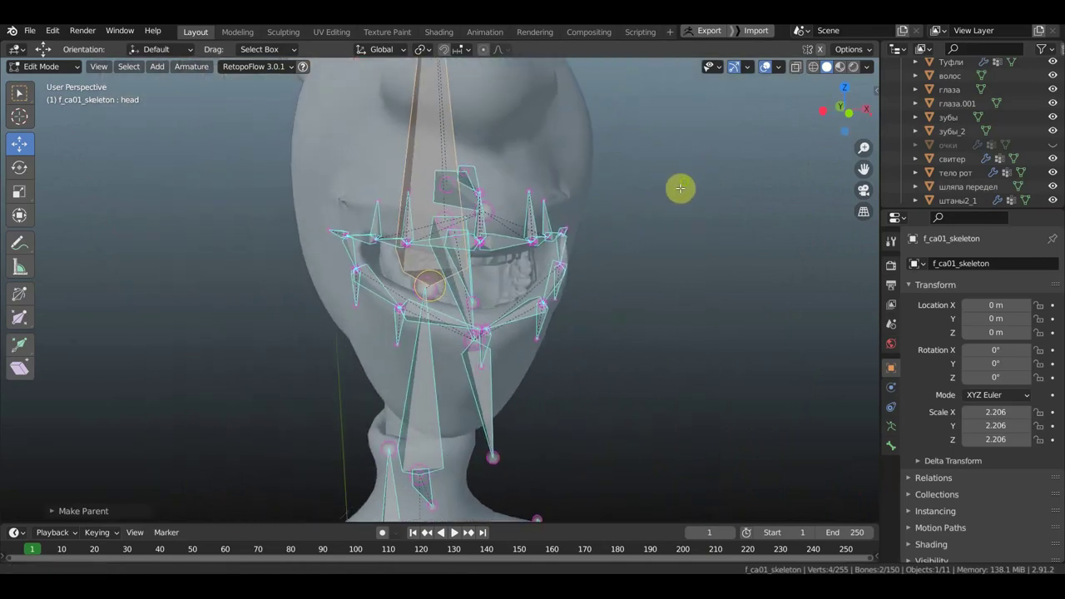
Step: Select upper-lip bones Bone.014, head.008, head.007 and the right lip bones including Bone.010
{"action": "scroll", "coordinate": [452, 269], "scroll_direction": "up", "scroll_amount": 3}
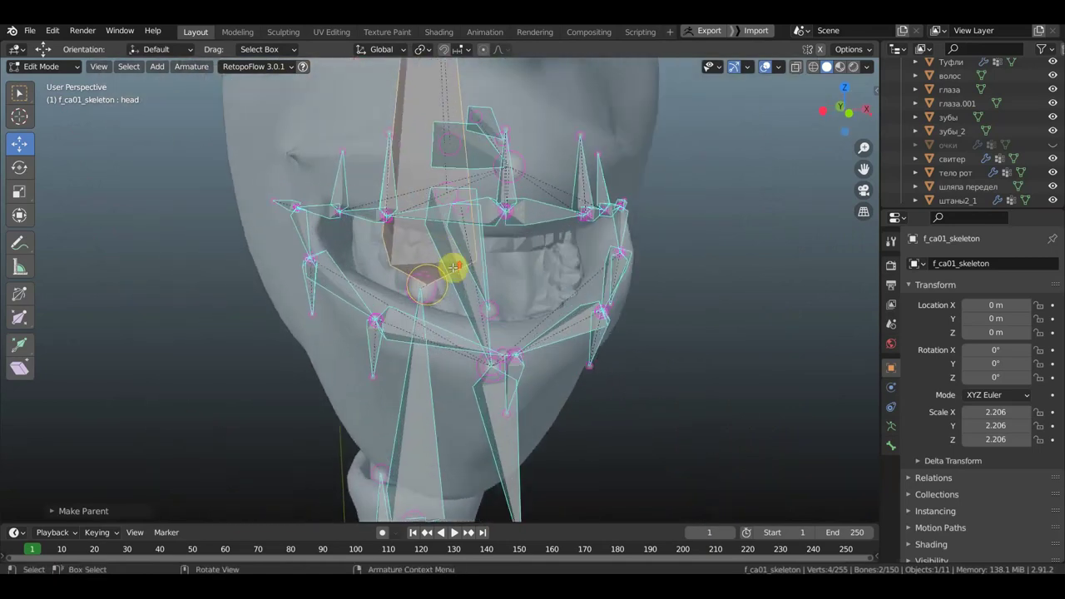
{"action": "left_click", "coordinate": [368, 182]}
{"action": "left_click", "coordinate": [387, 177], "text": "shift"}
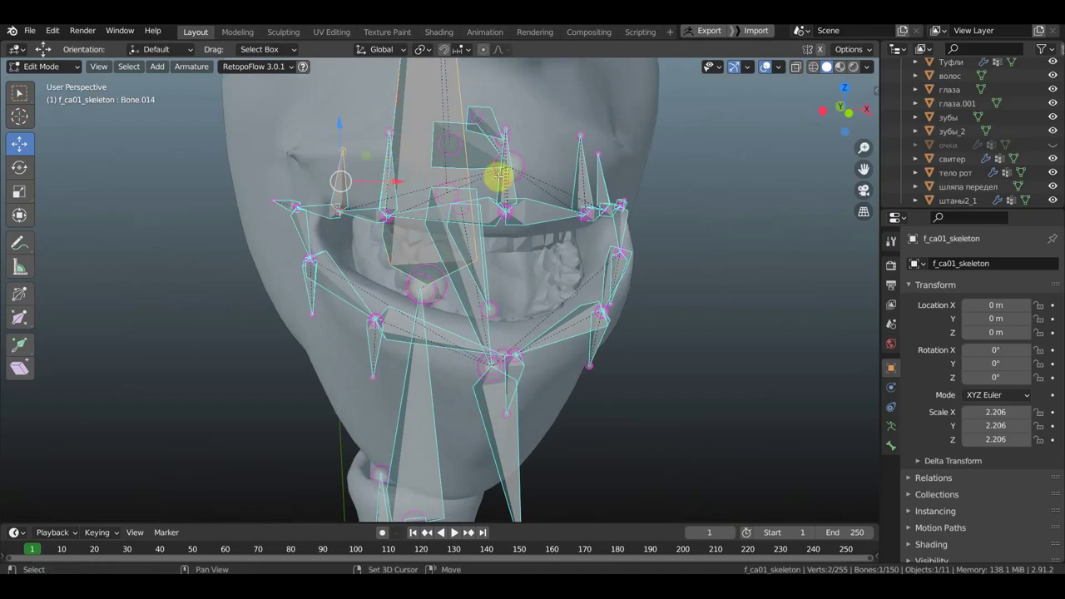
{"action": "left_click", "coordinate": [581, 188], "text": "shift"}
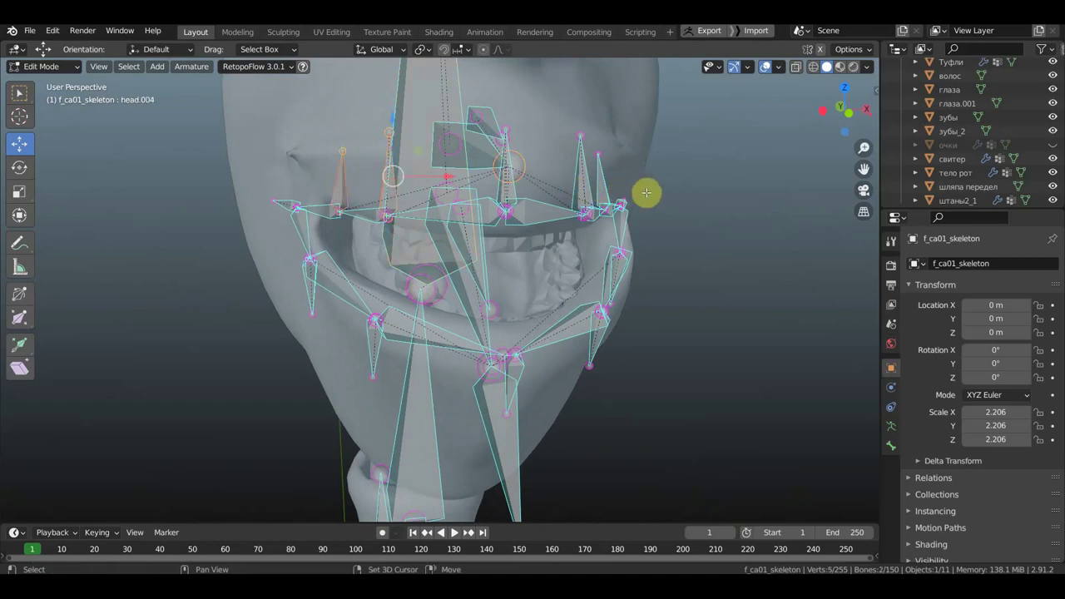
{"action": "middle_click_drag", "start_coordinate": [647, 191], "coordinate": [571, 186]}
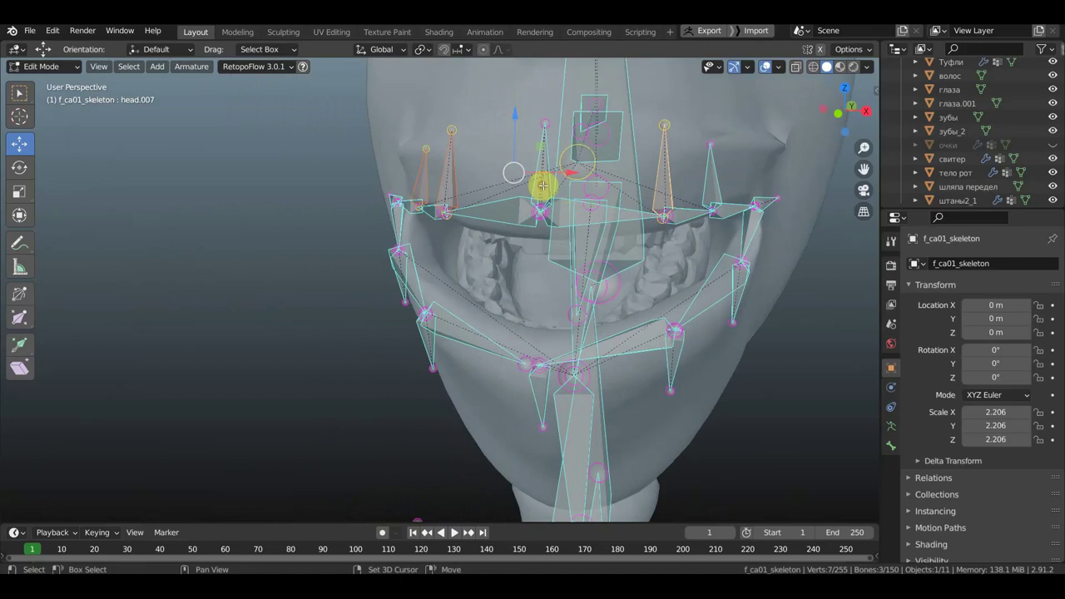
{"action": "left_click", "coordinate": [716, 183], "text": "shift"}
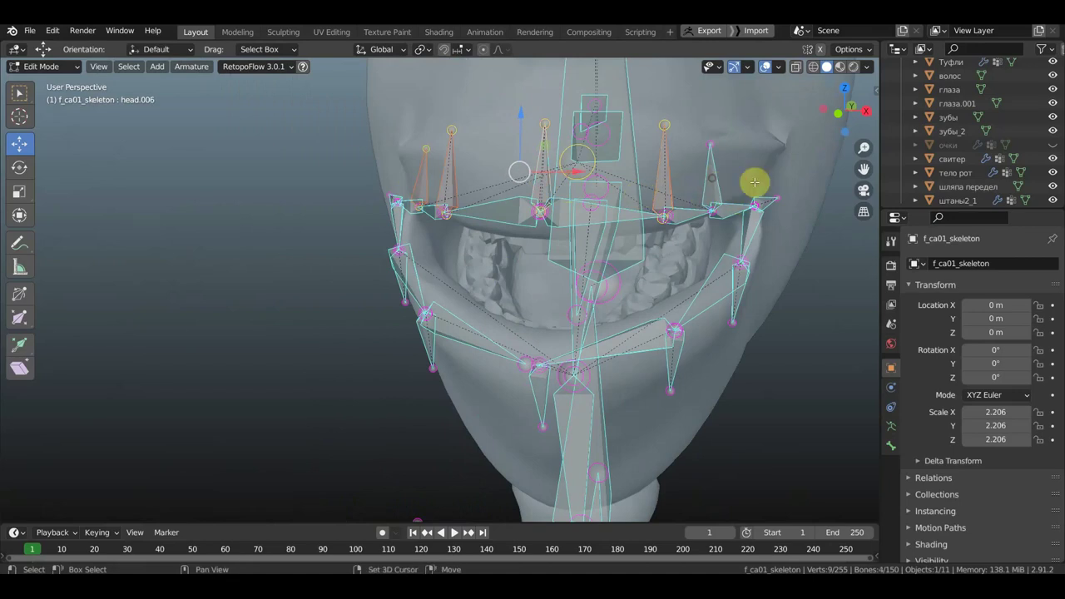
{"action": "left_click", "coordinate": [755, 181], "text": "shift"}
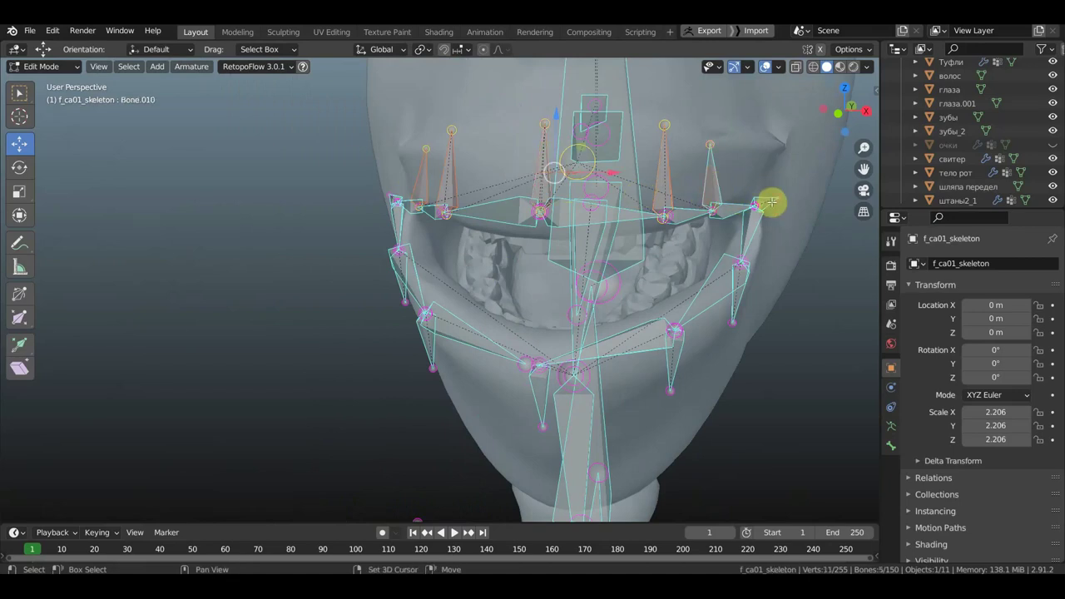
Step: Add the jaw, lower cheek and left mouth-corner bones to the selection
{"action": "left_click", "coordinate": [733, 307], "text": "shift"}
{"action": "left_click", "coordinate": [671, 361], "text": "shift"}
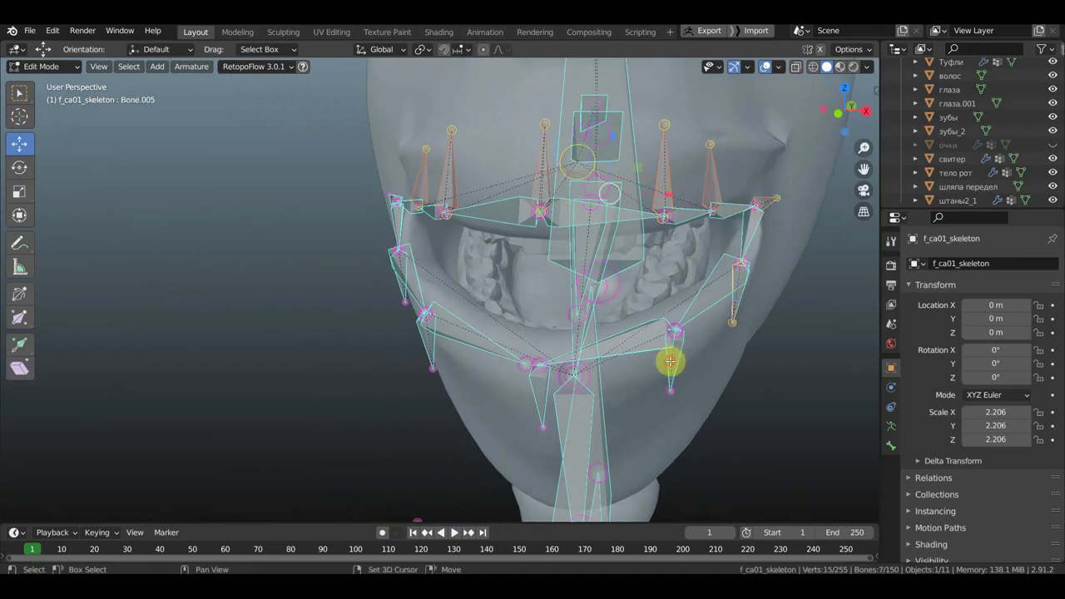
{"action": "left_click", "coordinate": [536, 393], "text": "shift"}
{"action": "middle_click_drag", "start_coordinate": [630, 397], "coordinate": [435, 407]}
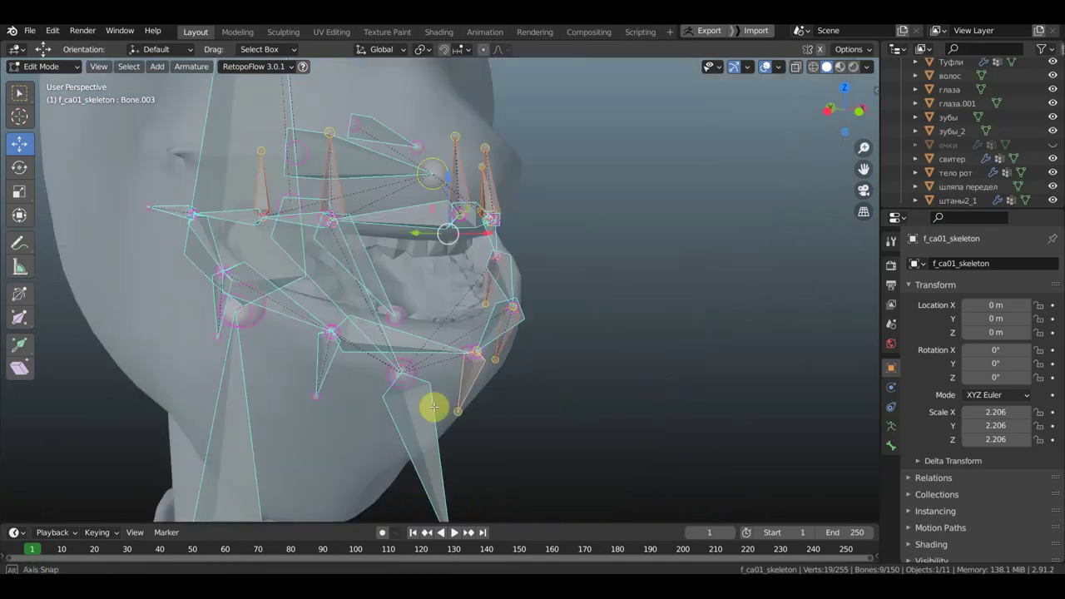
{"action": "left_click", "coordinate": [318, 377], "text": "shift"}
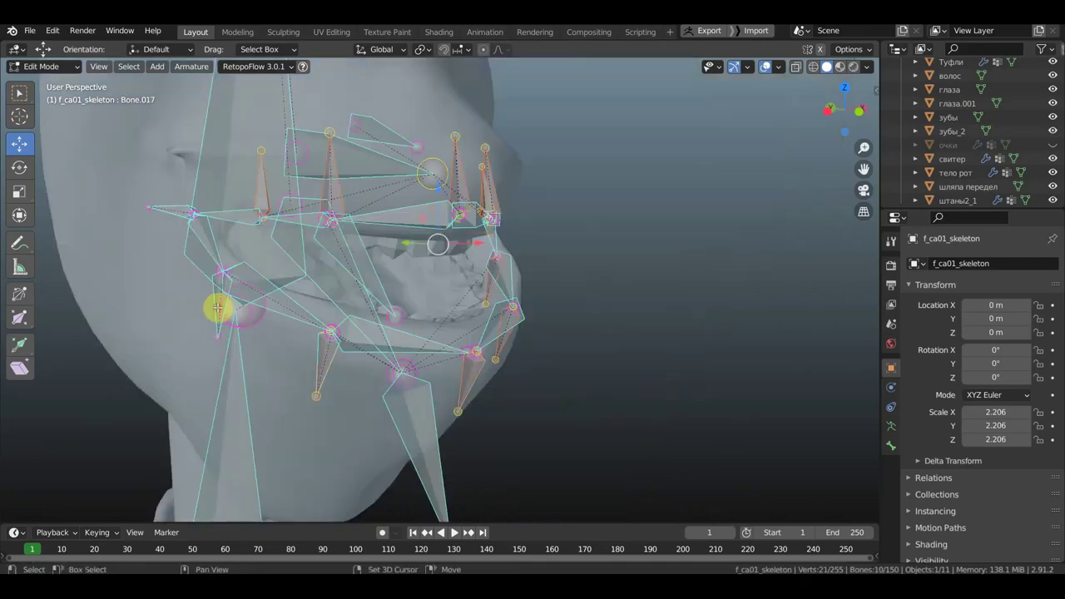
{"action": "left_click", "coordinate": [218, 308], "text": "shift"}
{"action": "left_click", "coordinate": [165, 207], "text": "shift"}
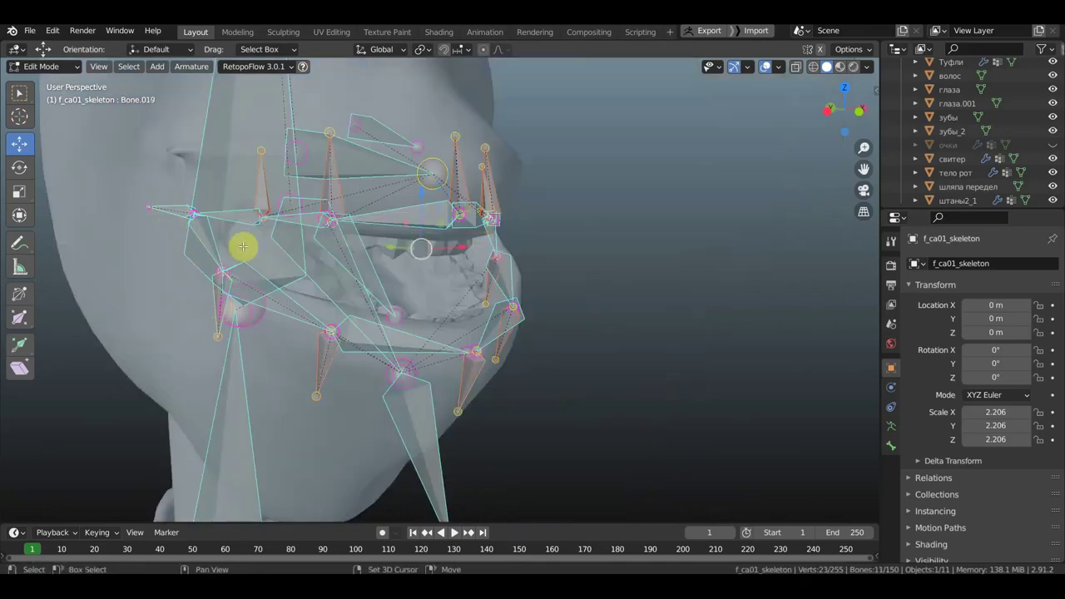
{"action": "middle_click_drag", "start_coordinate": [827, 402], "coordinate": [873, 426]}
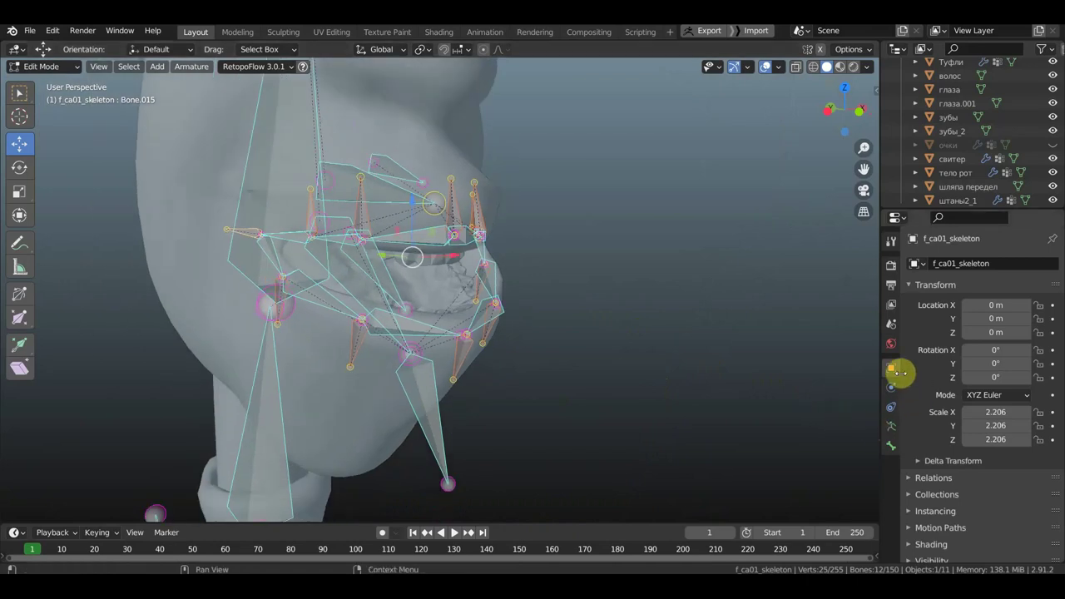
Step: Turn off Deform for Bone.015 in its Bone properties and clear the selection
{"action": "left_click", "coordinate": [891, 446]}
{"action": "left_click", "coordinate": [920, 466]}
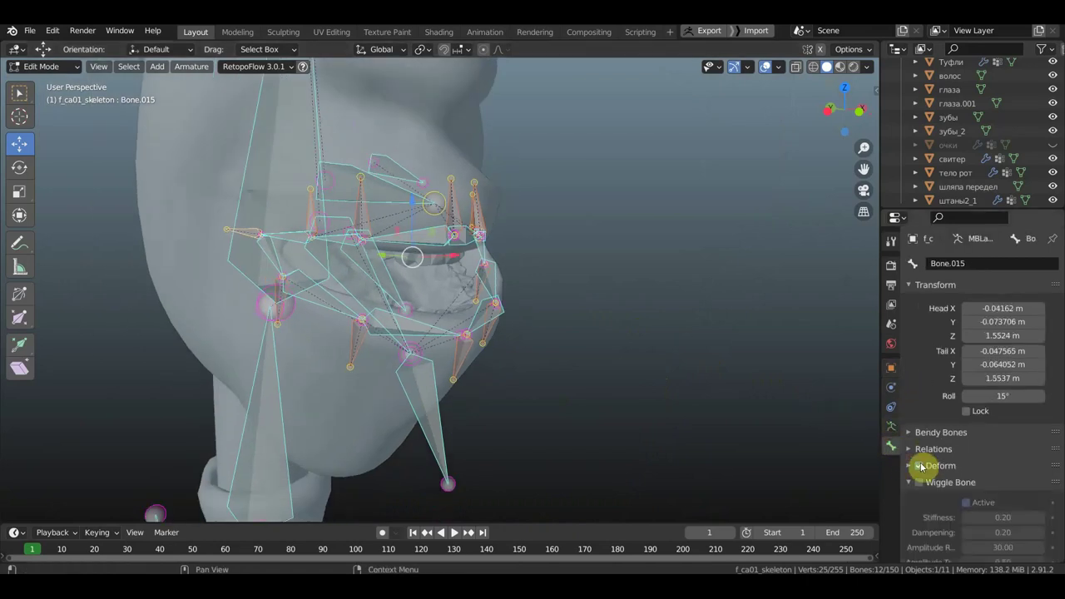
{"action": "left_click", "coordinate": [634, 400]}
Step: Zoom and orbit to inspect the brow bones across the forehead
{"action": "middle_click_drag", "start_coordinate": [634, 400], "coordinate": [687, 395]}
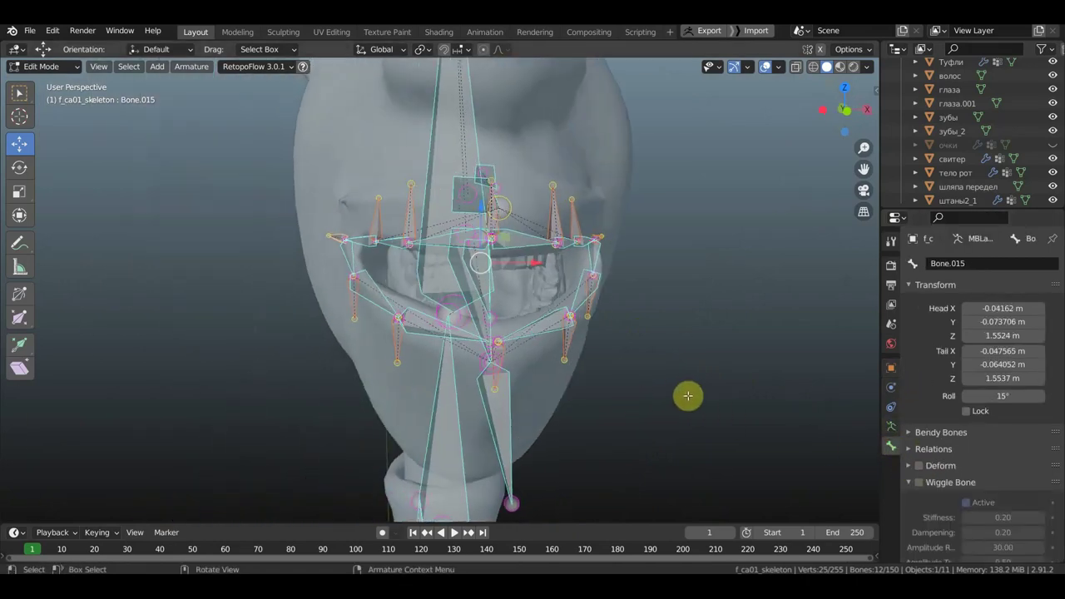
{"action": "scroll", "coordinate": [583, 285], "scroll_direction": "up", "scroll_amount": 2}
{"action": "mouse_move", "coordinate": [583, 285]}
{"action": "middle_mouse_down"}
{"action": "mouse_move", "coordinate": [430, 264]}
{"action": "mouse_move", "coordinate": [590, 257]}
{"action": "mouse_move", "coordinate": [527, 374]}
{"action": "mouse_move", "coordinate": [582, 350]}
{"action": "mouse_move", "coordinate": [606, 258]}
{"action": "mouse_move", "coordinate": [615, 398]}
{"action": "middle_mouse_up"}
{"action": "scroll", "coordinate": [435, 217], "scroll_direction": "up", "scroll_amount": 2}
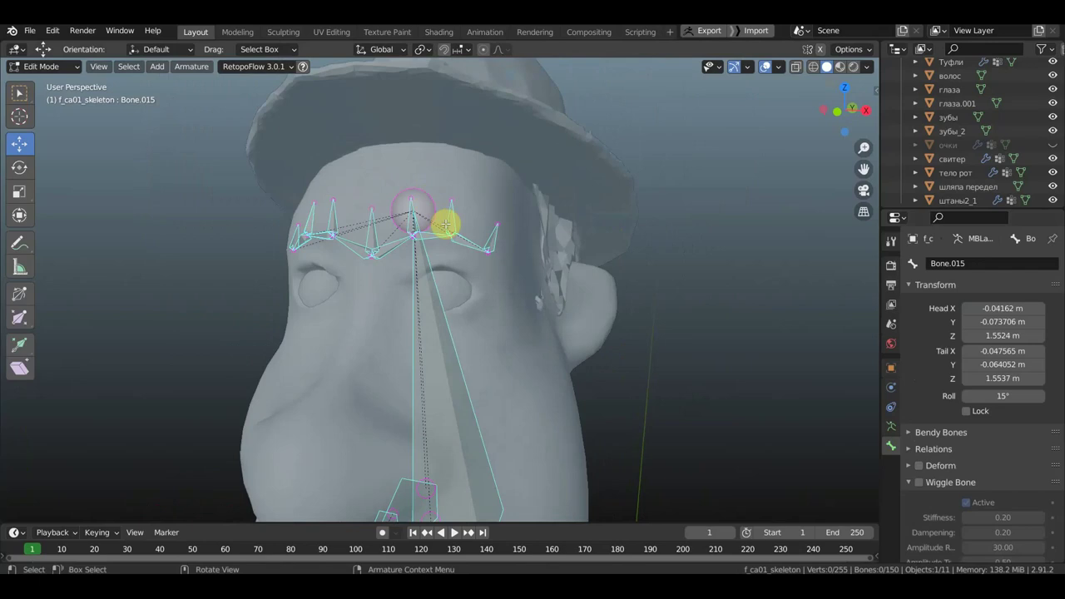
{"action": "scroll", "coordinate": [433, 227], "scroll_direction": "up", "scroll_amount": 2}
{"action": "scroll", "coordinate": [442, 230], "scroll_direction": "up", "scroll_amount": 1}
{"action": "scroll", "coordinate": [459, 238], "scroll_direction": "up", "scroll_amount": 2}
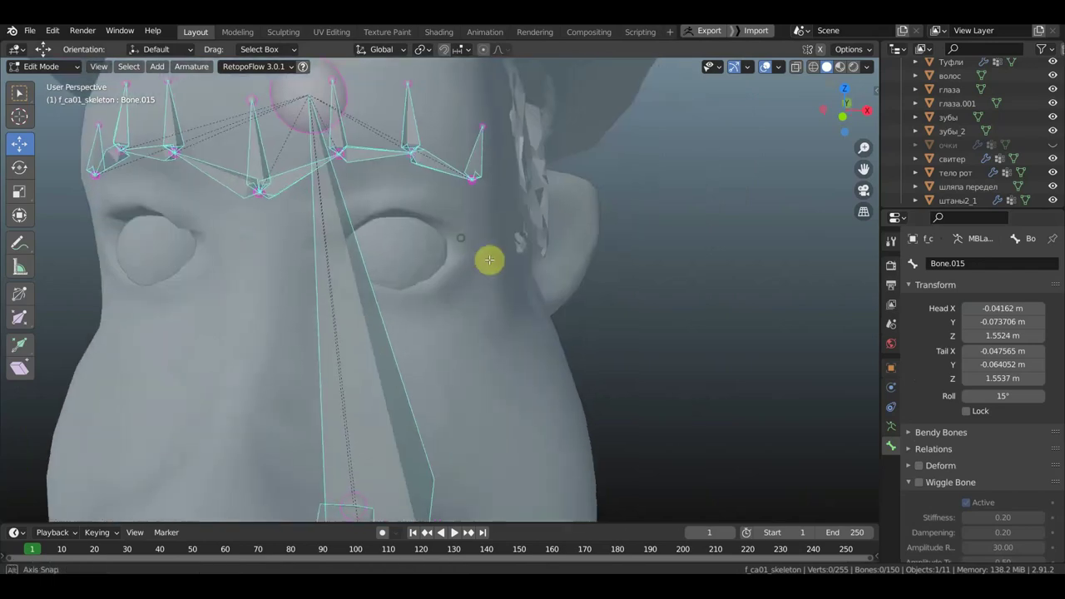
{"action": "scroll", "coordinate": [491, 259], "scroll_direction": "up", "scroll_amount": 1}
{"action": "scroll", "coordinate": [366, 287], "scroll_direction": "down", "scroll_amount": 1}
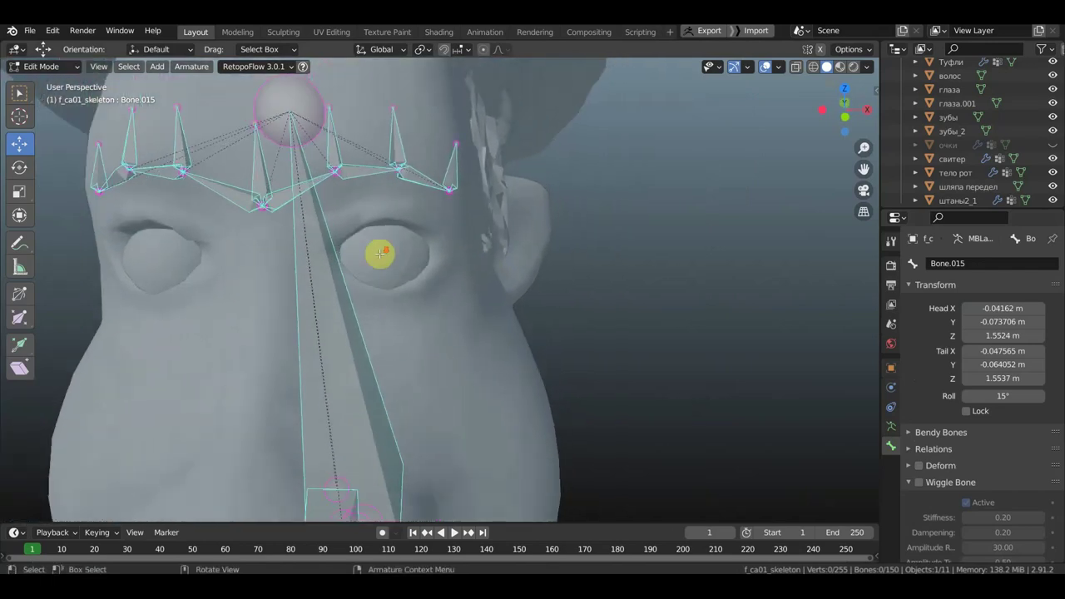
{"action": "scroll", "coordinate": [381, 241], "scroll_direction": "down", "scroll_amount": 2}
{"action": "scroll", "coordinate": [322, 206], "scroll_direction": "down", "scroll_amount": 1}
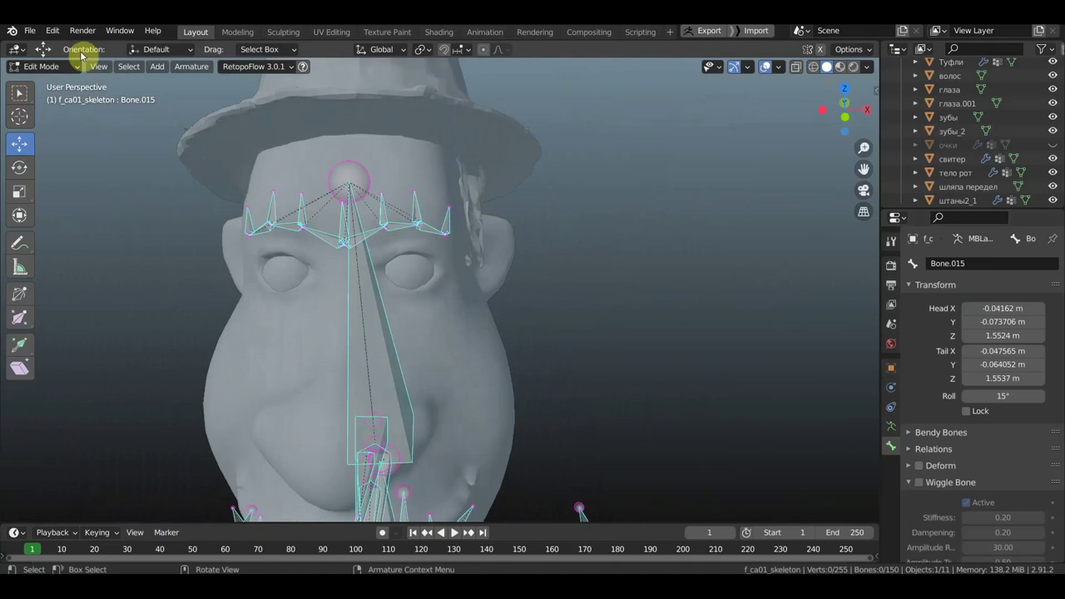
{"action": "left_click", "coordinate": [48, 71]}
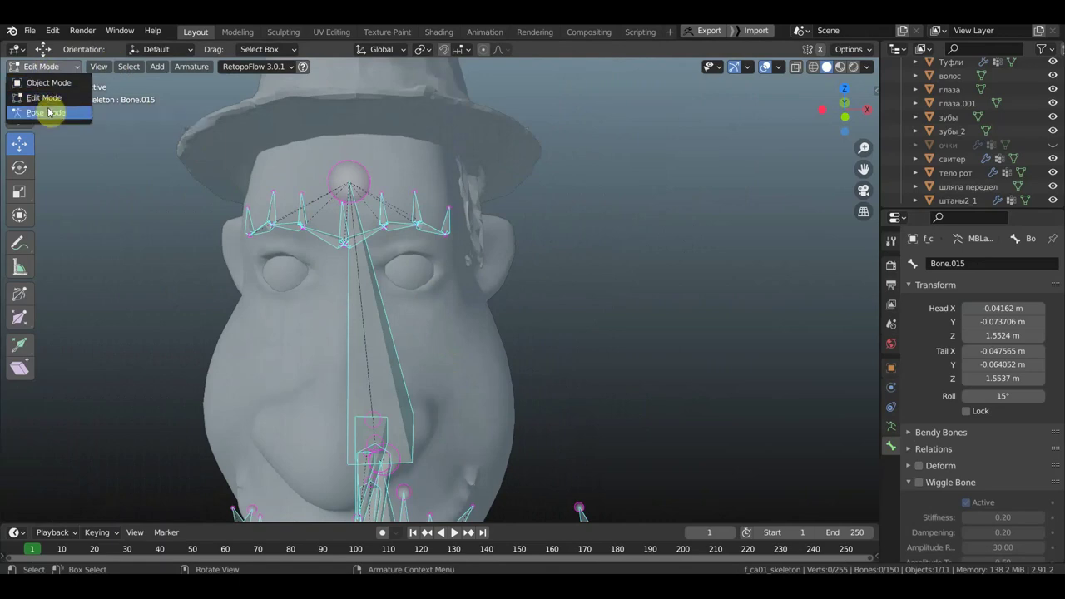
Step: Return to Object Mode and frame the character's head in front view
{"action": "left_click", "coordinate": [47, 88]}
{"action": "key", "text": "KP_1"}
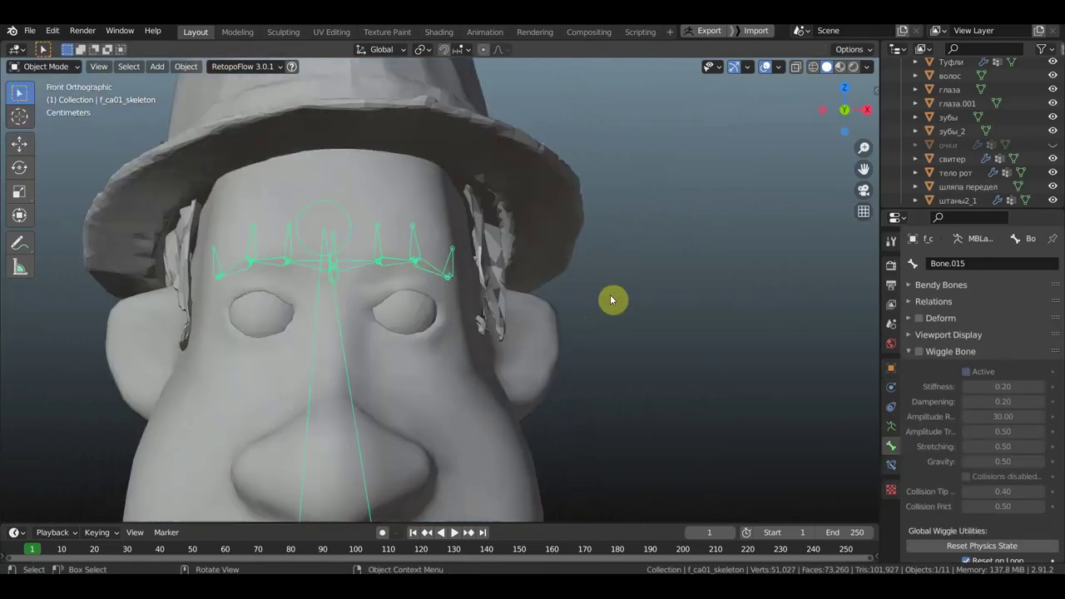
{"action": "scroll", "coordinate": [612, 300], "scroll_direction": "down", "scroll_amount": 4}
{"action": "middle_click_drag", "start_coordinate": [563, 278], "coordinate": [568, 197], "text": "shift"}
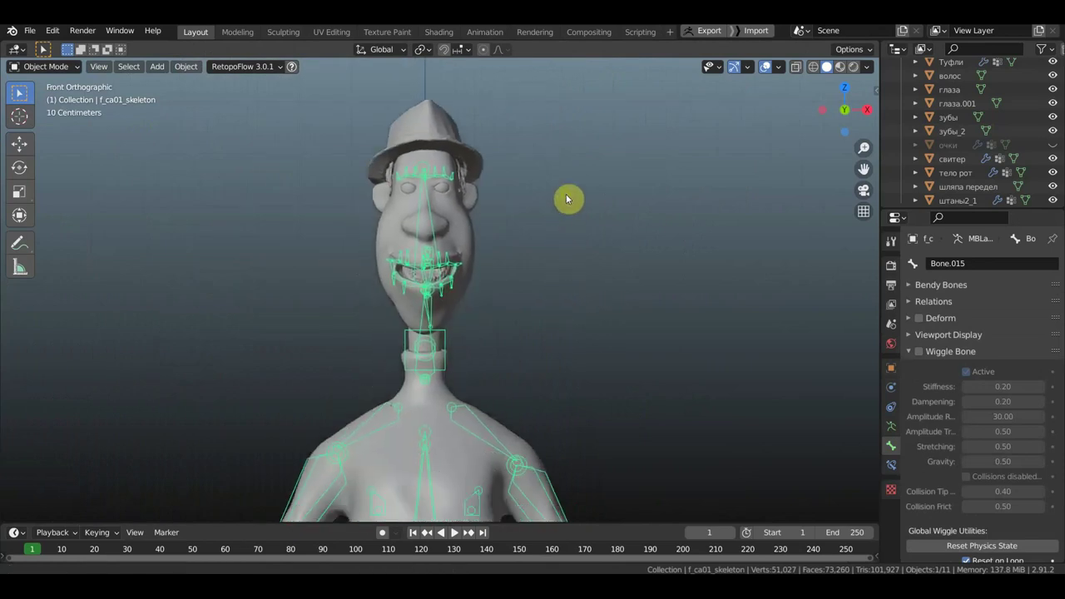
{"action": "scroll", "coordinate": [454, 222], "scroll_direction": "up", "scroll_amount": 3}
Step: Parent the тело рот body mesh to the f_ca01_skeleton armature With Automatic Weights
{"action": "left_click", "coordinate": [480, 198]}
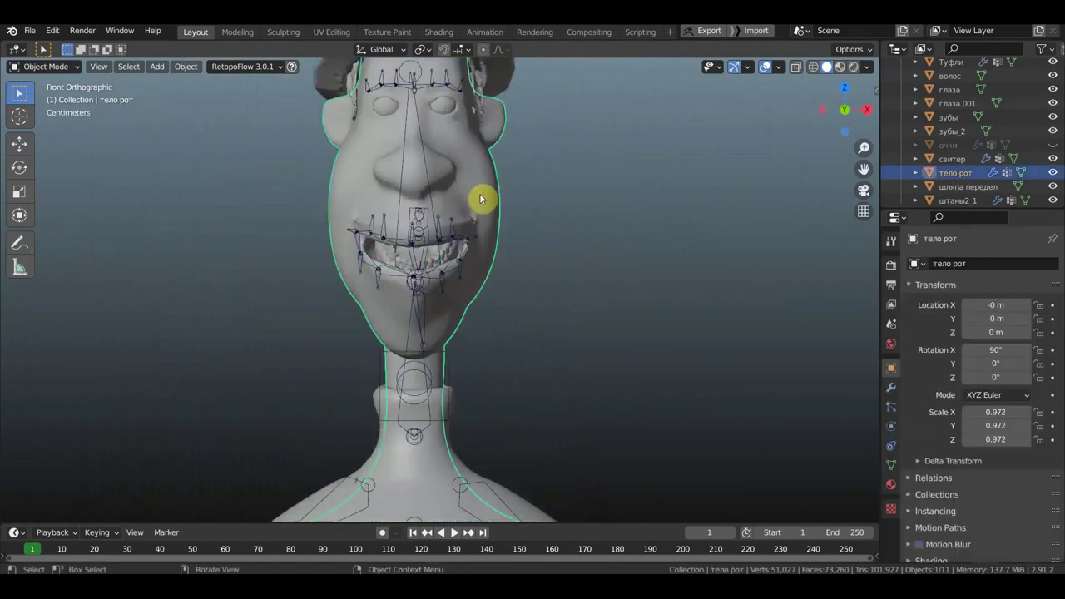
{"action": "left_click", "coordinate": [409, 86], "text": "shift"}
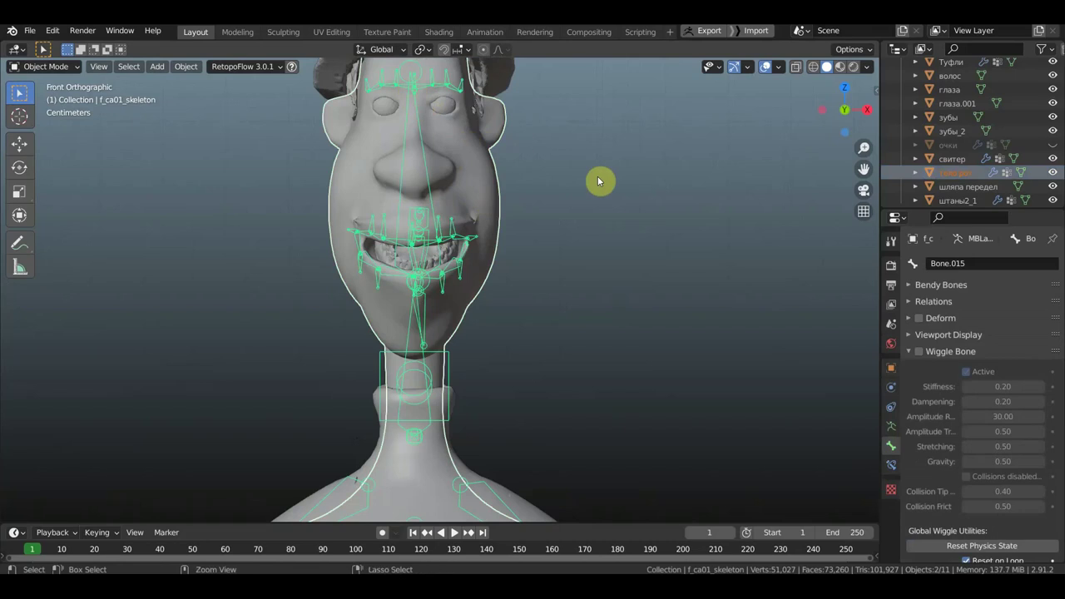
{"action": "key", "text": "ctrl+p"}
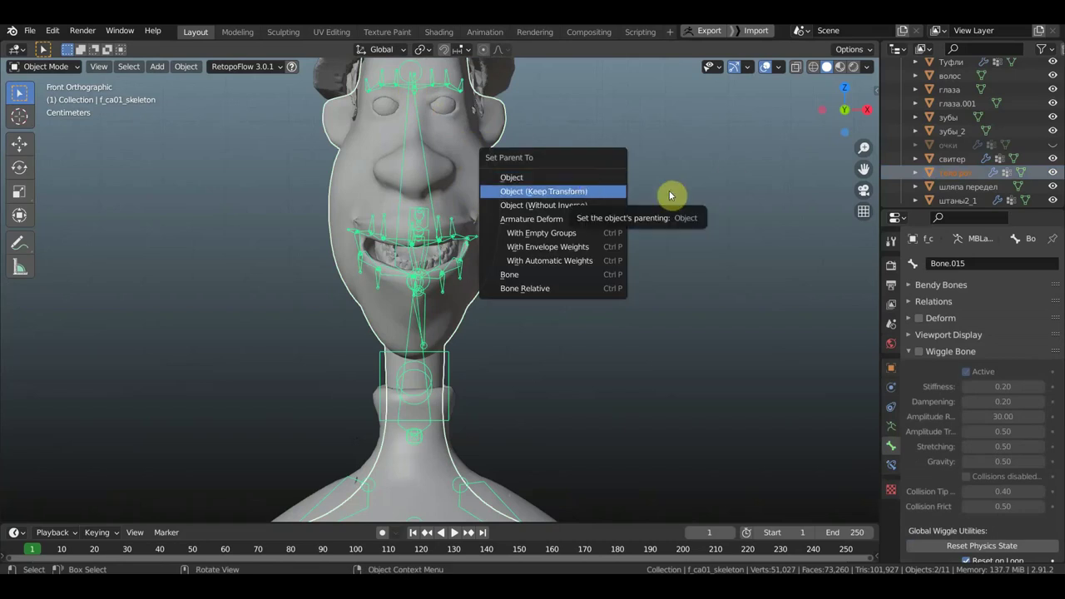
{"action": "left_click", "coordinate": [553, 260]}
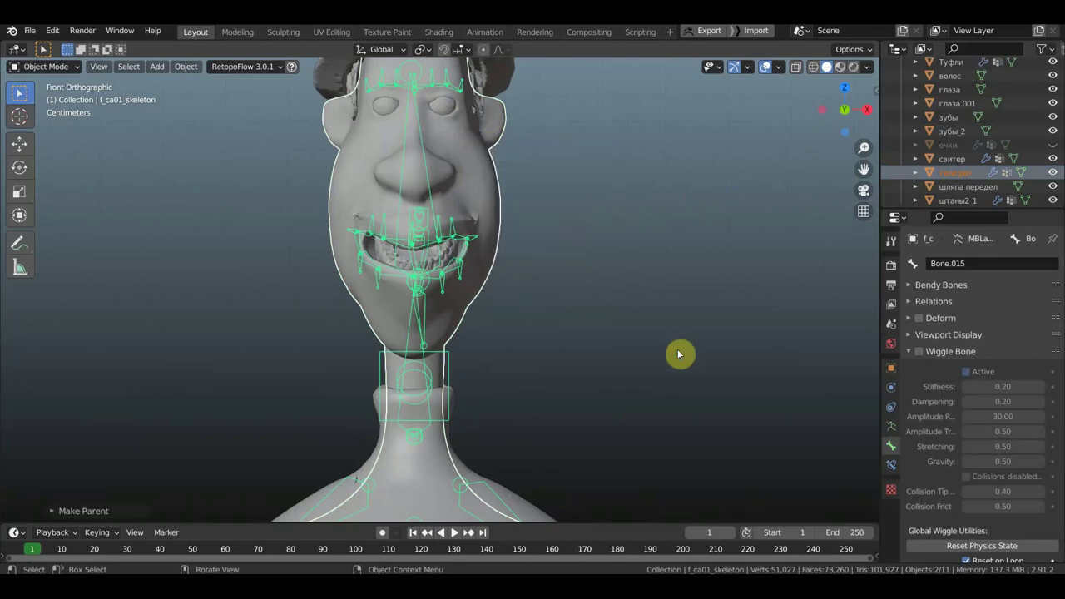
Step: Zoom to check the binding, leaving only the armature selected
{"action": "scroll", "coordinate": [662, 355], "scroll_direction": "down", "scroll_amount": 2}
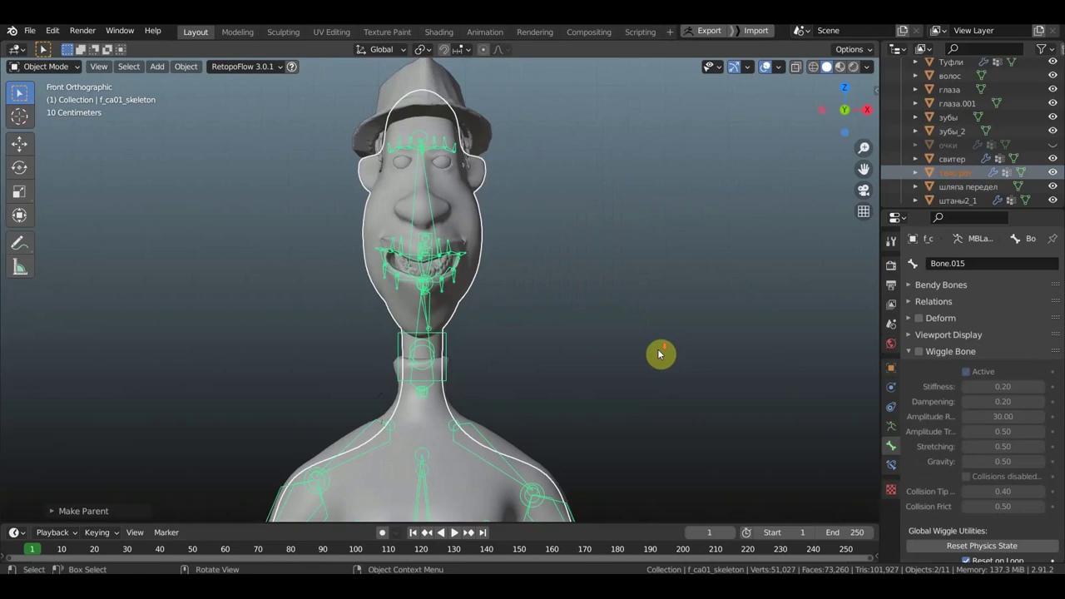
{"action": "scroll", "coordinate": [658, 351], "scroll_direction": "down", "scroll_amount": 3}
{"action": "scroll", "coordinate": [653, 351], "scroll_direction": "down", "scroll_amount": 3}
{"action": "scroll", "coordinate": [636, 351], "scroll_direction": "up", "scroll_amount": 2}
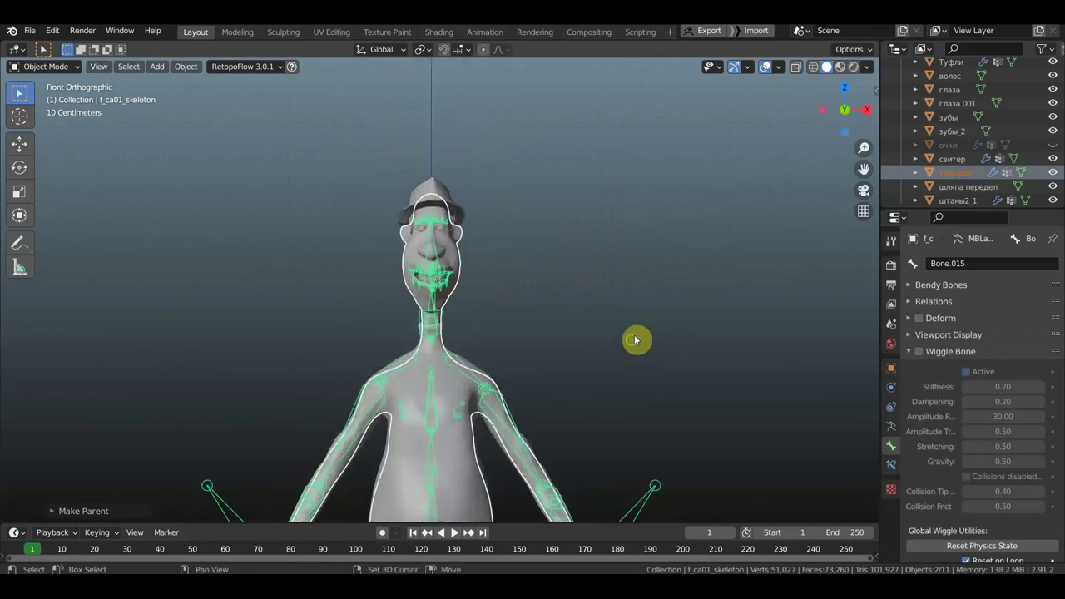
{"action": "scroll", "coordinate": [635, 340], "scroll_direction": "up", "scroll_amount": 3}
{"action": "scroll", "coordinate": [610, 188], "scroll_direction": "up", "scroll_amount": 1}
{"action": "left_click", "coordinate": [610, 357]}
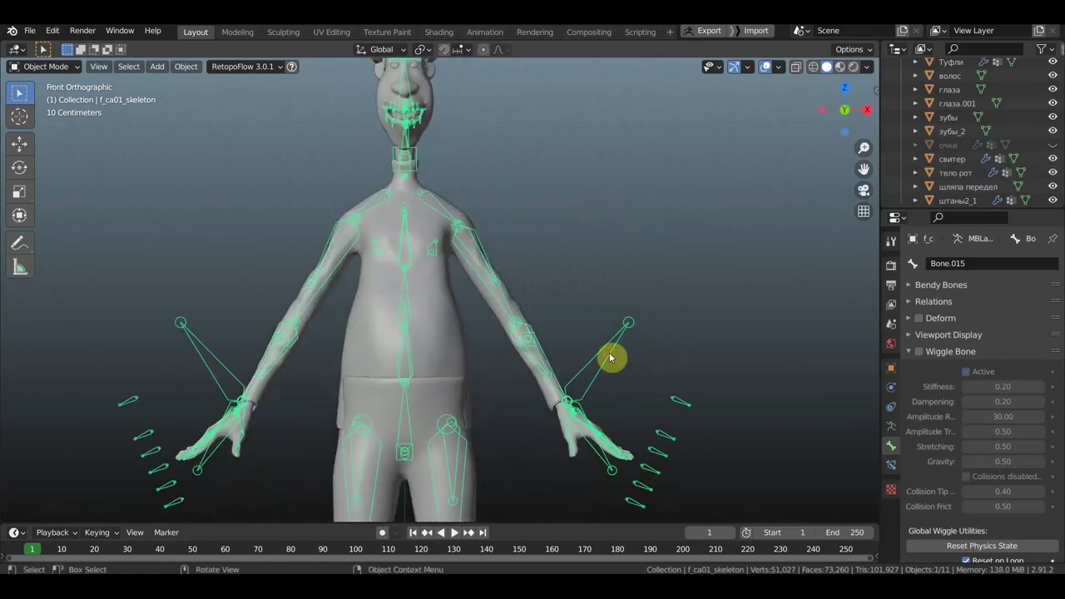
{"action": "left_click", "coordinate": [43, 66]}
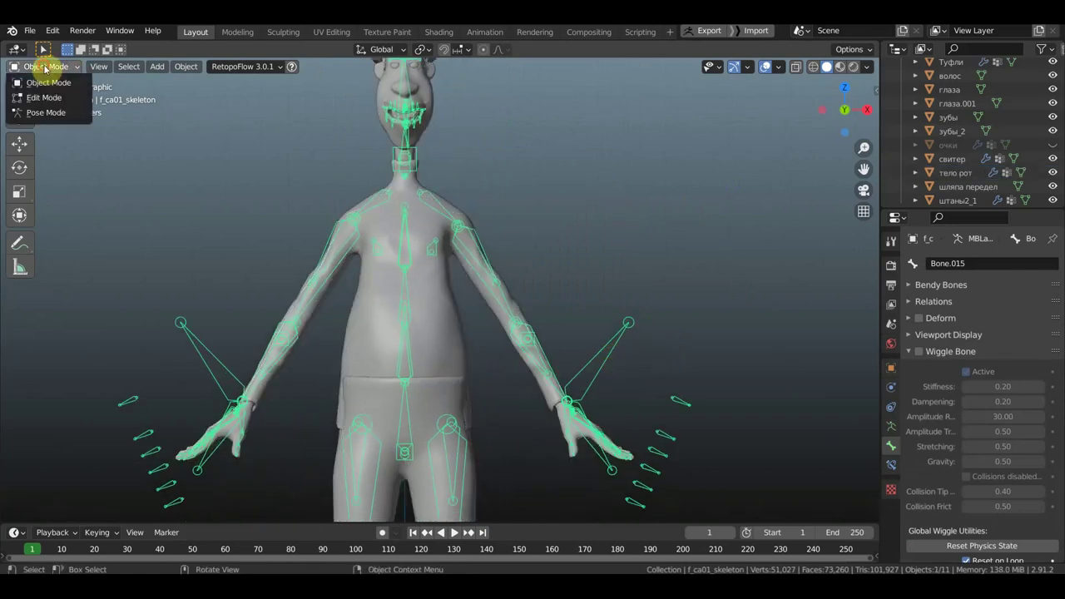
Step: Switch the armature to Pose Mode and dismiss the two browser pop-ups
{"action": "left_click", "coordinate": [50, 113]}
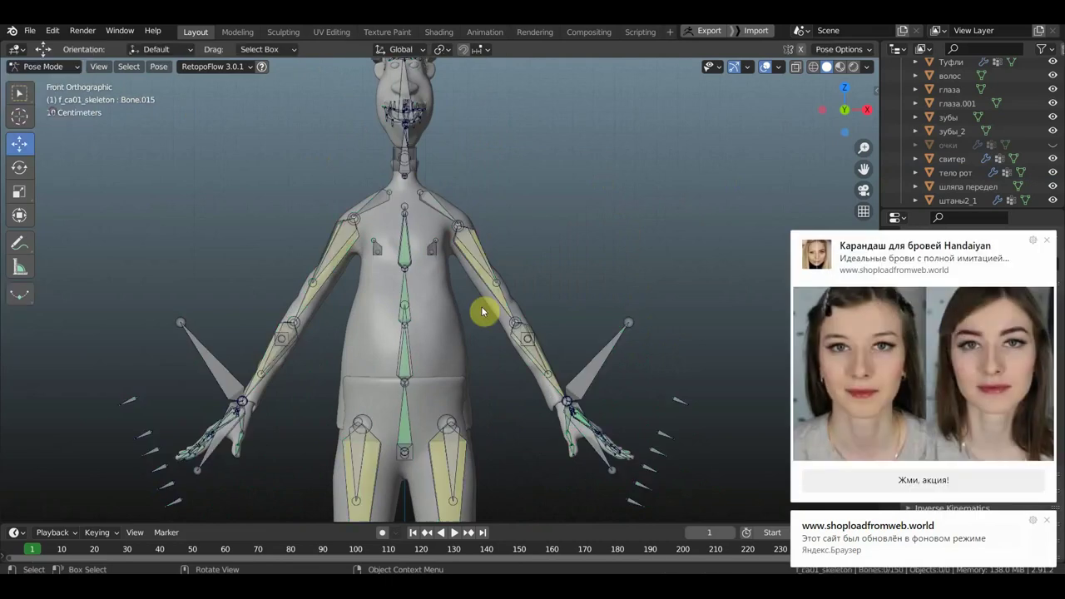
{"action": "left_click", "coordinate": [1050, 240]}
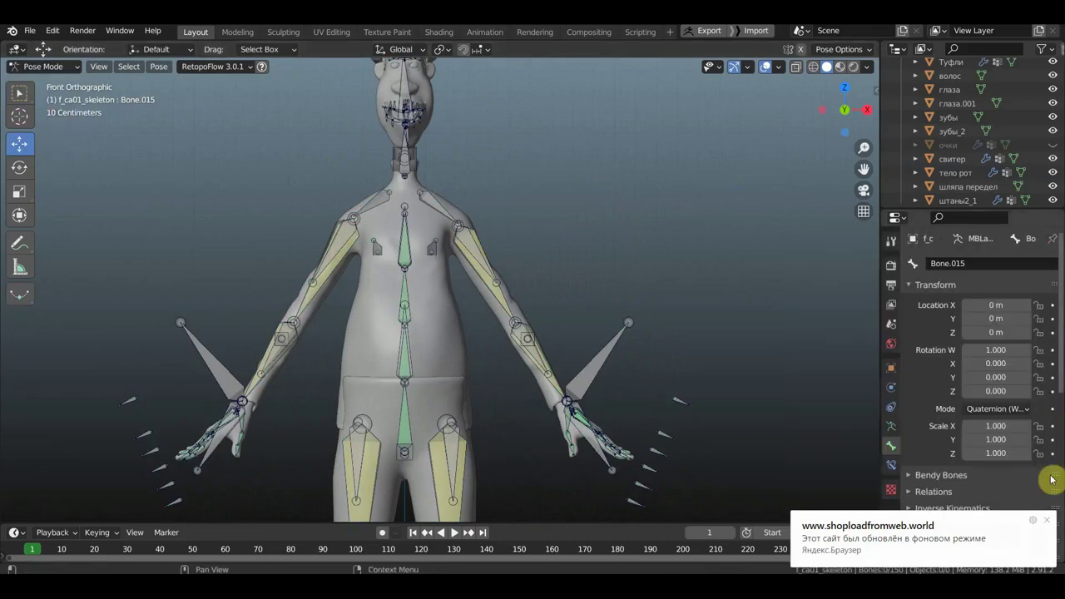
{"action": "left_click", "coordinate": [1047, 522]}
Step: Zoom and orbit in to a side view of the jaw
{"action": "scroll", "coordinate": [605, 316], "scroll_direction": "up", "scroll_amount": 2}
{"action": "scroll", "coordinate": [614, 374], "scroll_direction": "up", "scroll_amount": 1}
{"action": "mouse_move", "coordinate": [614, 378]}
{"action": "middle_mouse_down", "text": "shift"}
{"action": "mouse_move", "coordinate": [608, 499]}
{"action": "mouse_move", "coordinate": [499, 440]}
{"action": "mouse_move", "coordinate": [435, 441]}
{"action": "mouse_move", "coordinate": [452, 308]}
{"action": "middle_mouse_up", "text": "shift"}
{"action": "scroll", "coordinate": [452, 308], "scroll_direction": "up", "scroll_amount": 2}
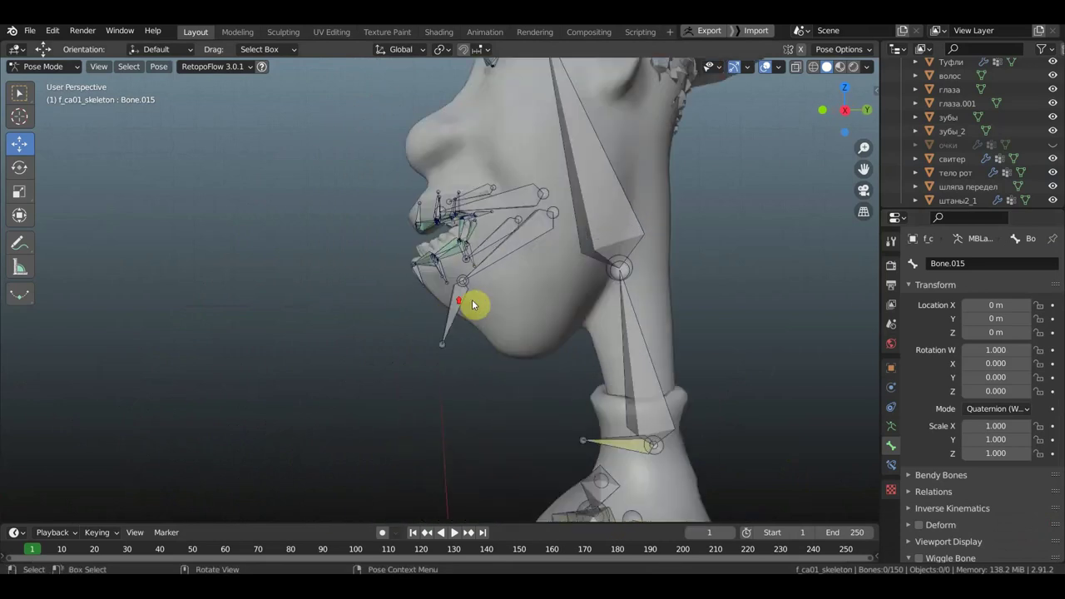
{"action": "scroll", "coordinate": [304, 336], "scroll_direction": "up", "scroll_amount": 2}
{"action": "scroll", "coordinate": [361, 291], "scroll_direction": "up", "scroll_amount": 1}
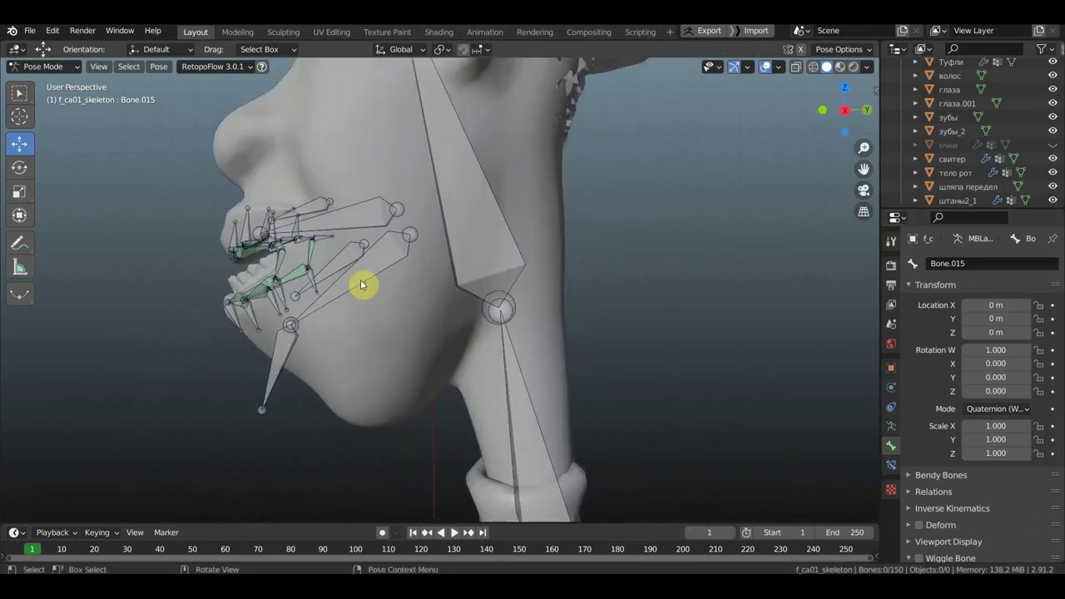
Step: Add a Stretch To constraint on jaw bone head.001 targeting chin bone head.003
{"action": "left_click", "coordinate": [360, 281]}
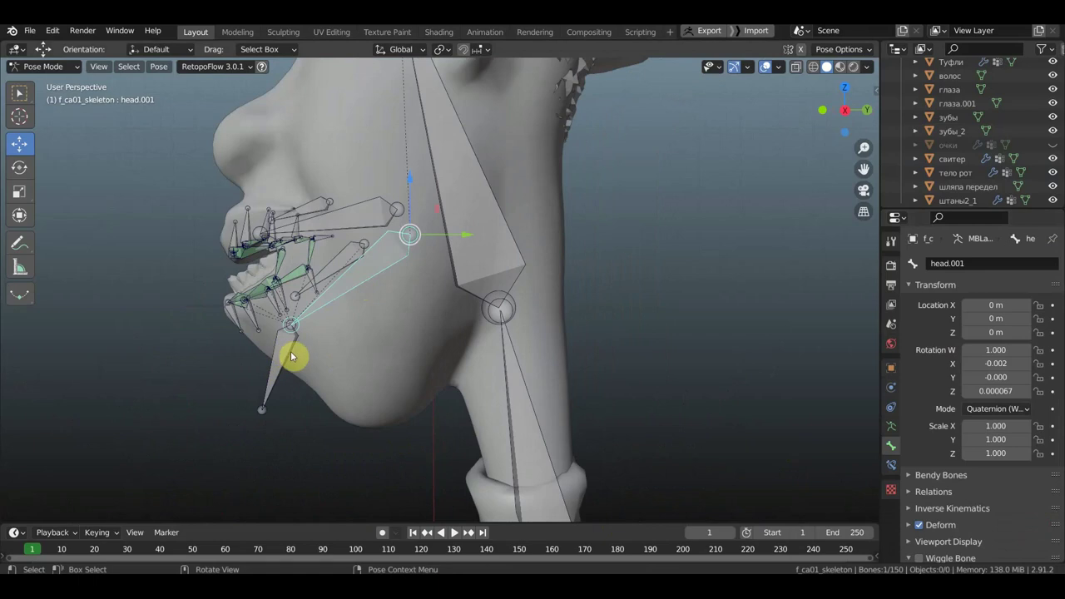
{"action": "left_click", "coordinate": [287, 362]}
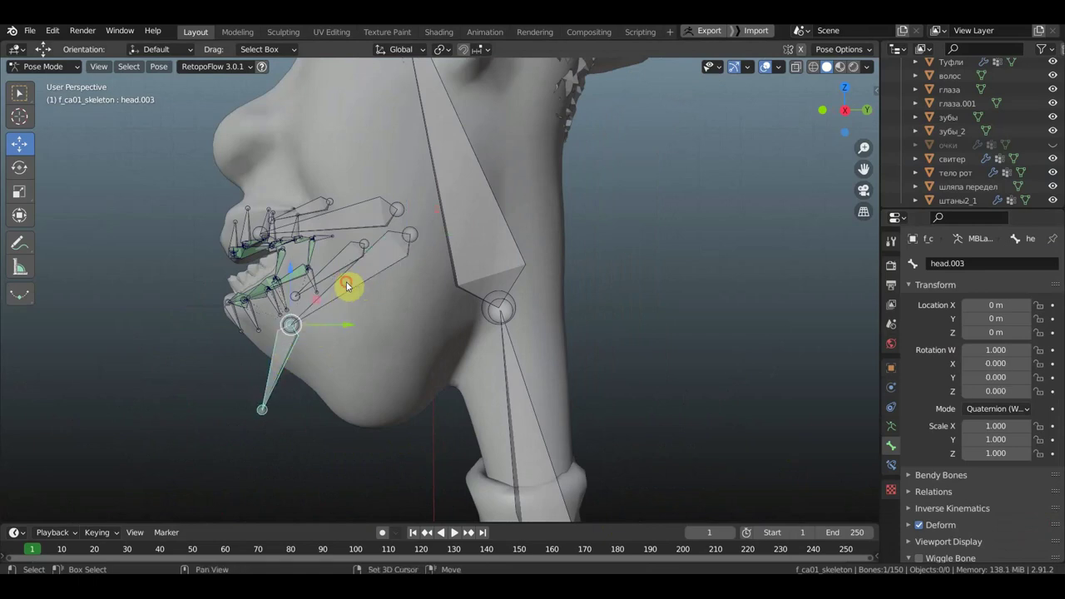
{"action": "key", "text": "ctrl+z"}
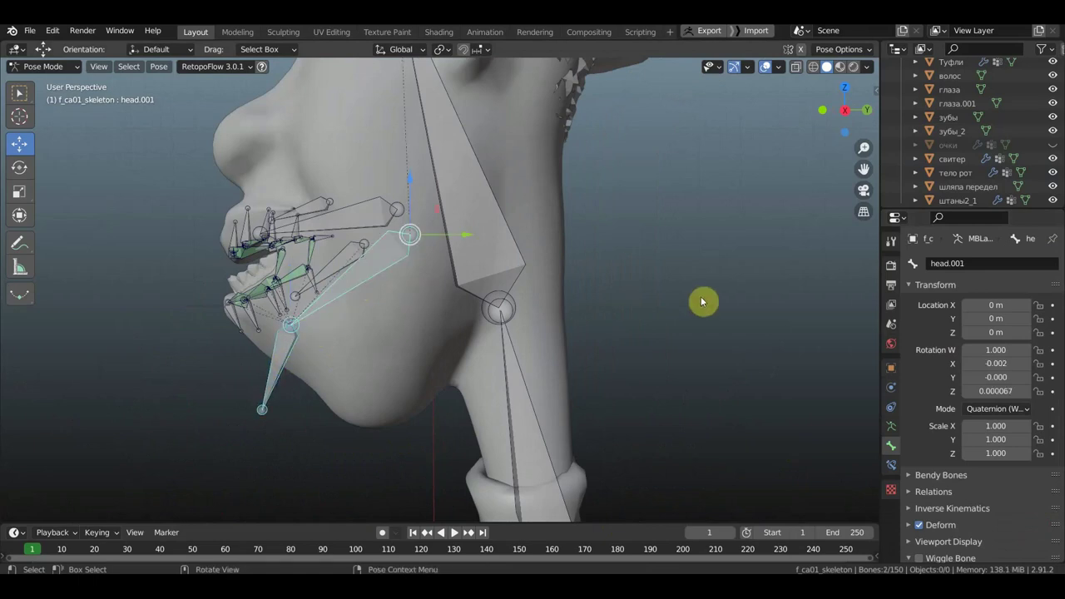
{"action": "key", "text": "ctrl+shift+c"}
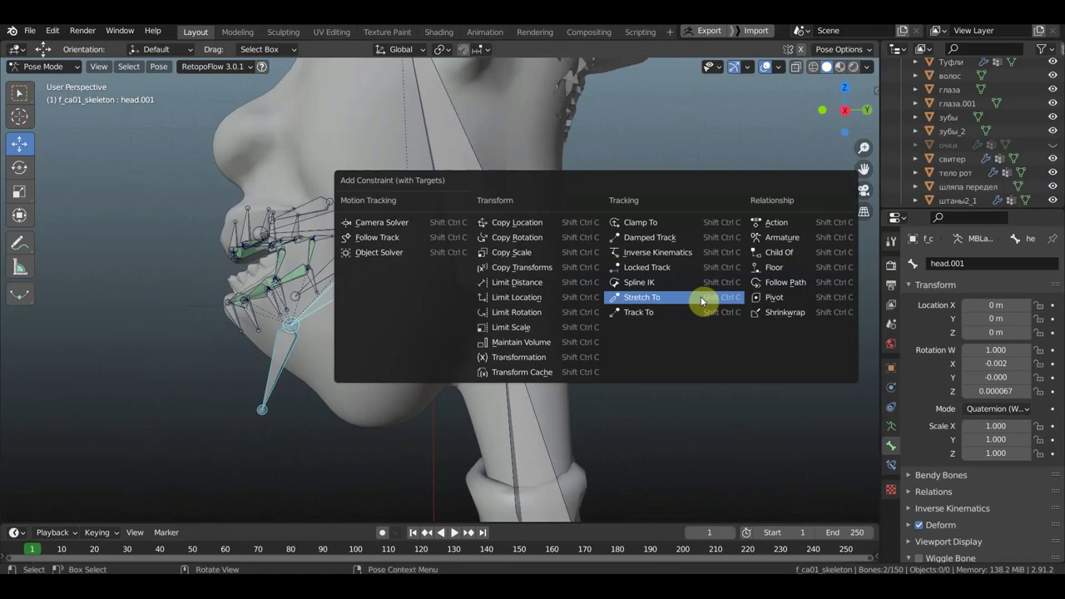
{"action": "left_click", "coordinate": [676, 255]}
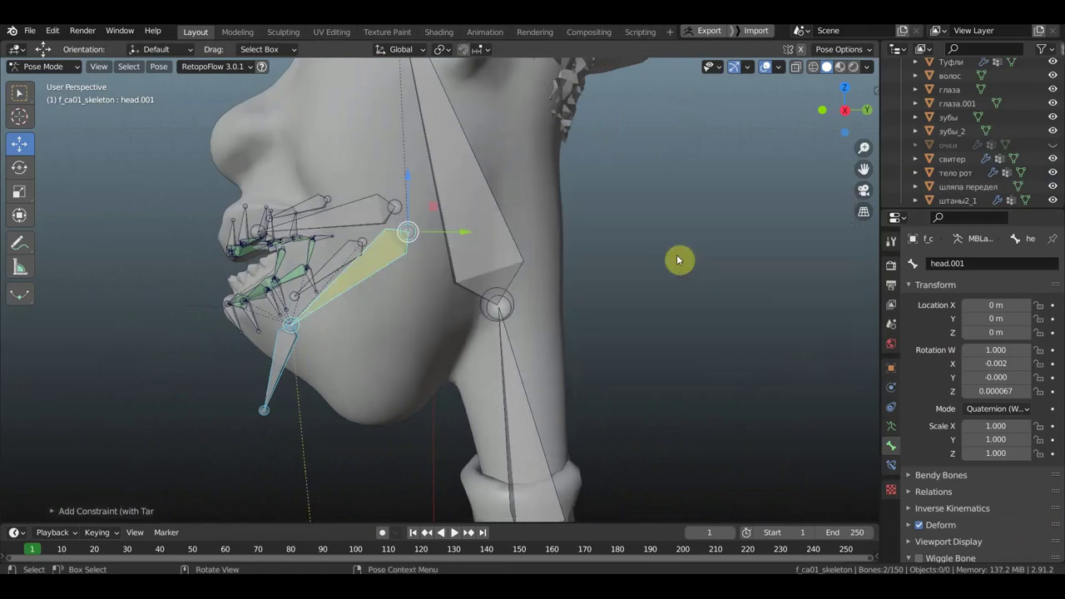
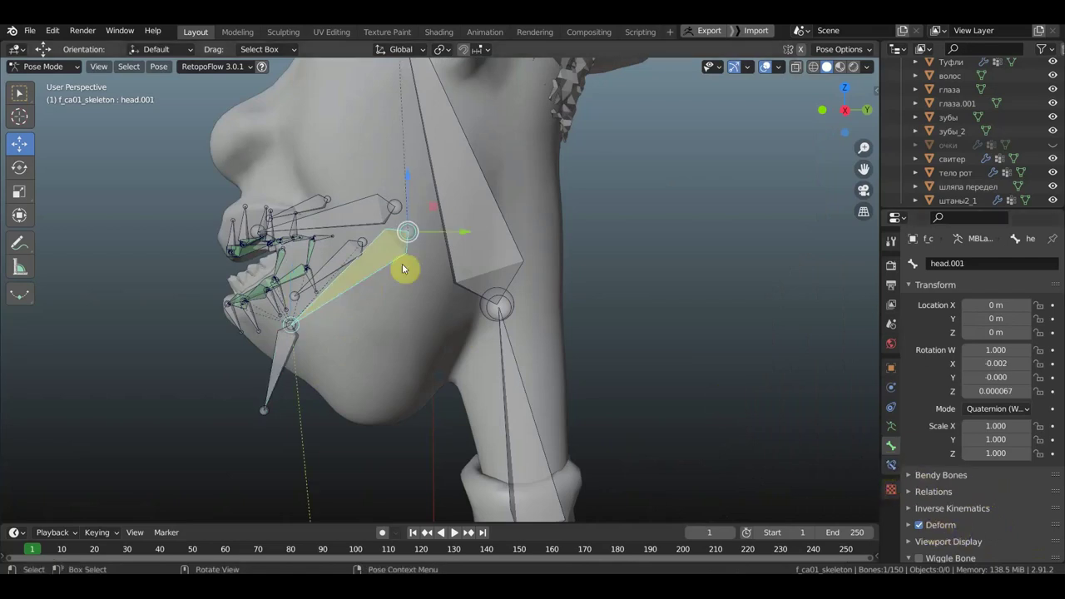
Step: Raise the jaw's IK chain length to 2 and move chin bone head.003 as a first test
{"action": "left_click", "coordinate": [891, 465]}
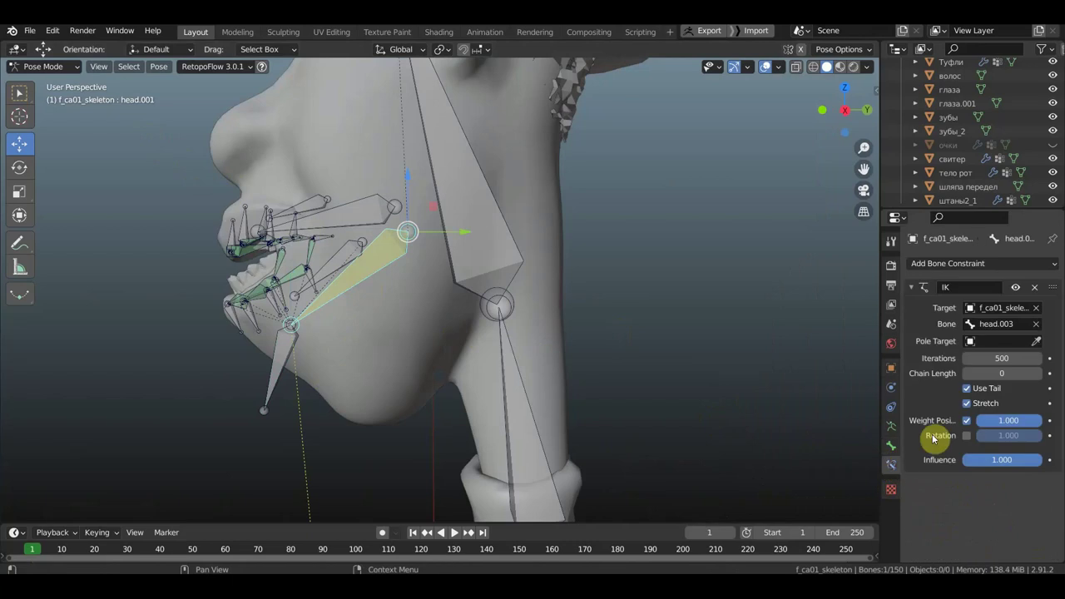
{"action": "left_click", "coordinate": [1037, 375]}
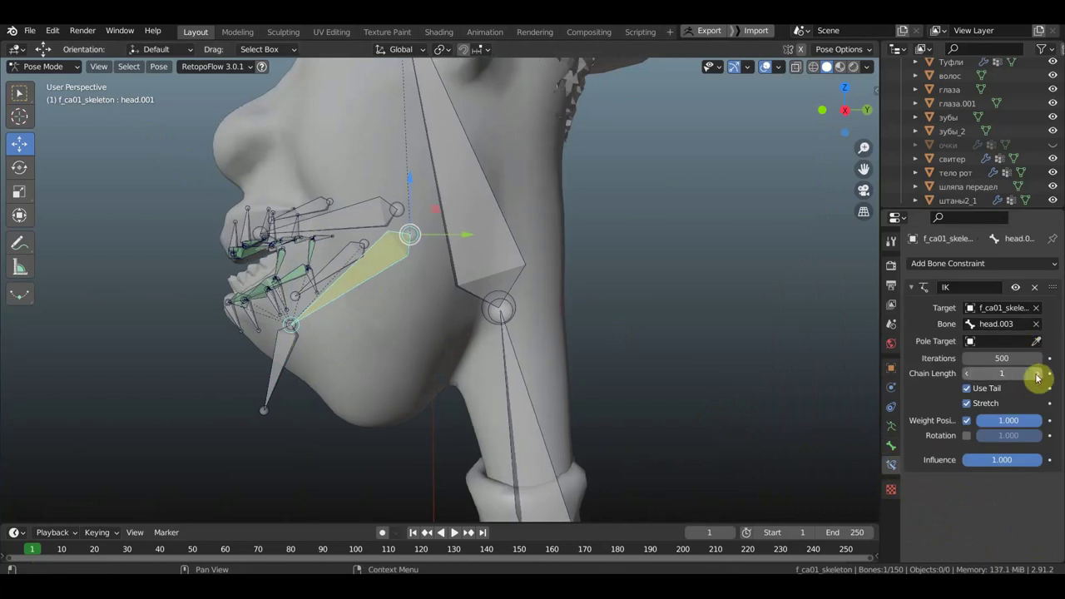
{"action": "left_click", "coordinate": [1038, 375]}
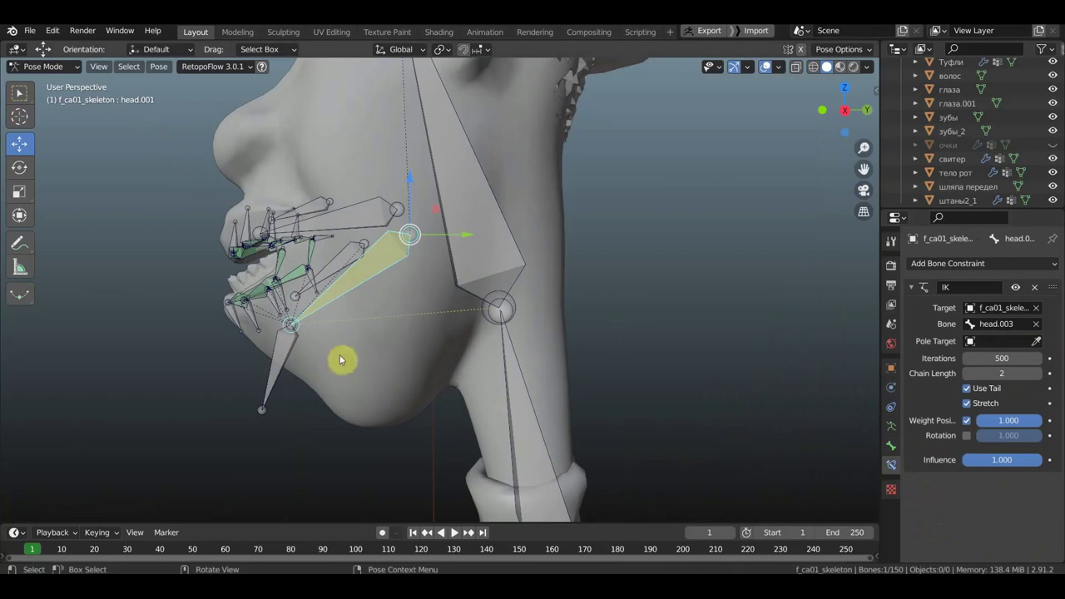
{"action": "left_click", "coordinate": [280, 357]}
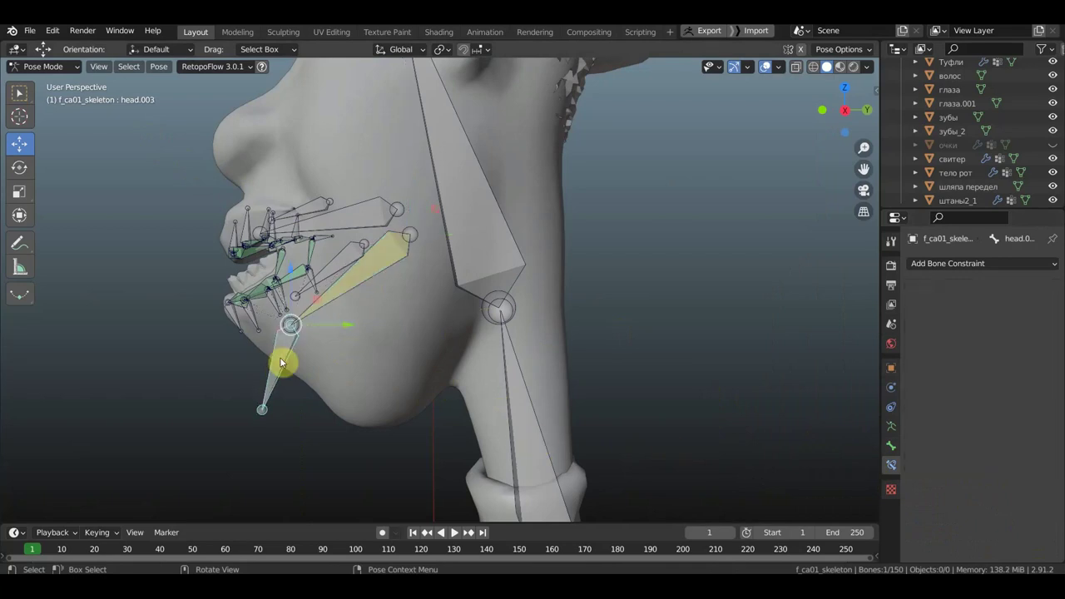
{"action": "left_click", "coordinate": [893, 441]}
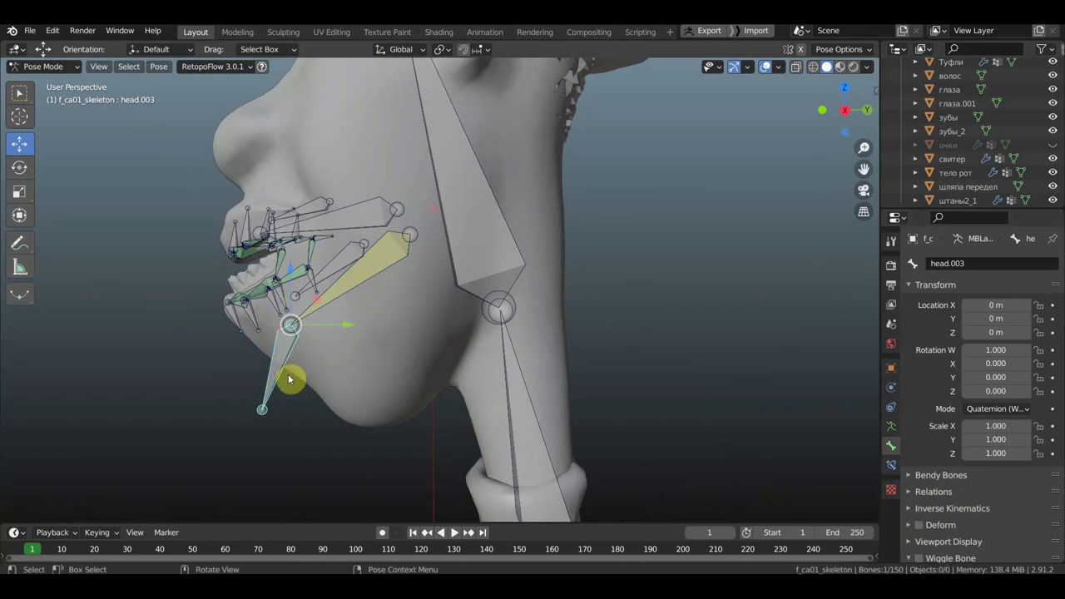
{"action": "key", "text": "g"}
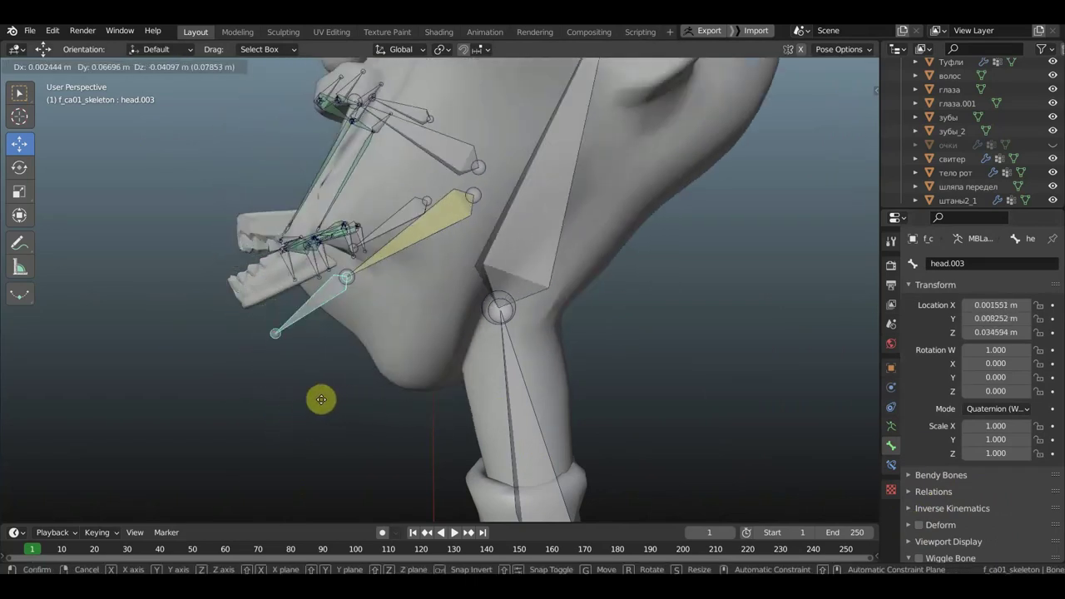
{"action": "left_click", "coordinate": [317, 359]}
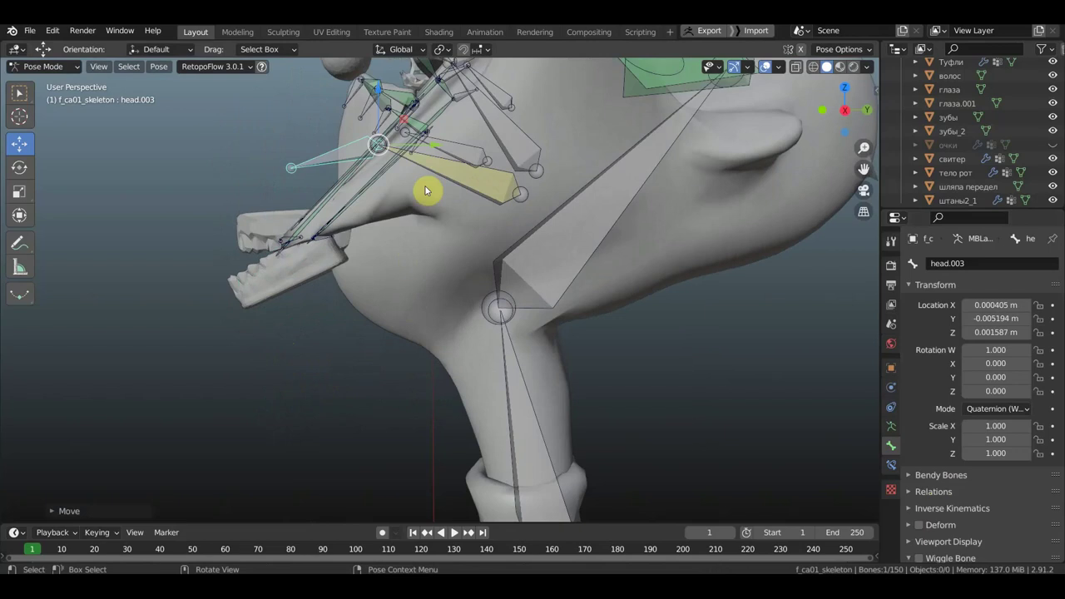
Step: On jaw bone head.001, toggle Deform and set the IK chain length to 3
{"action": "left_click", "coordinate": [475, 178]}
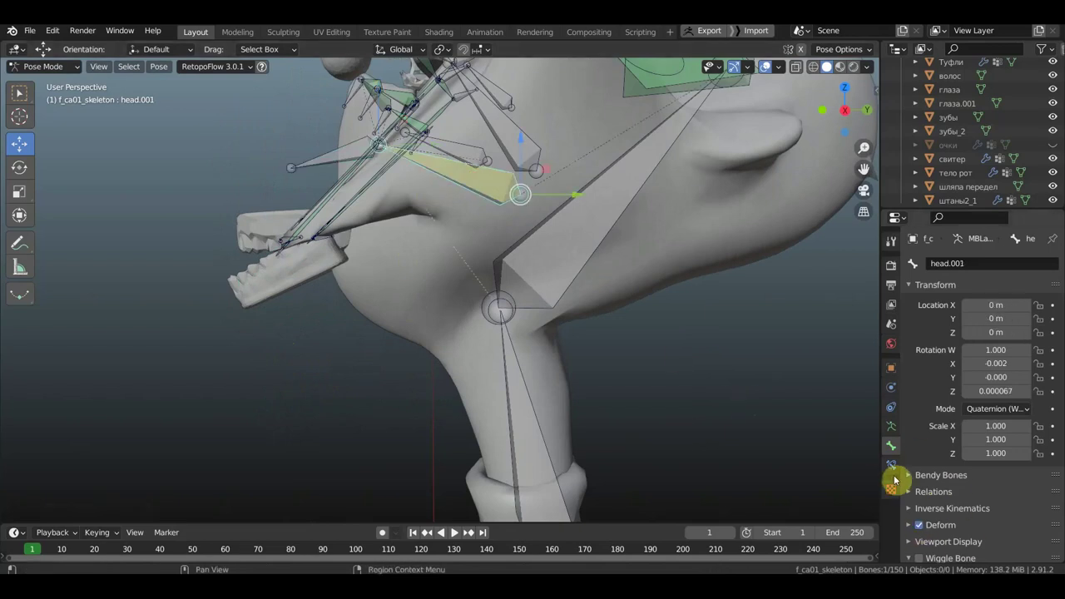
{"action": "left_click", "coordinate": [919, 525]}
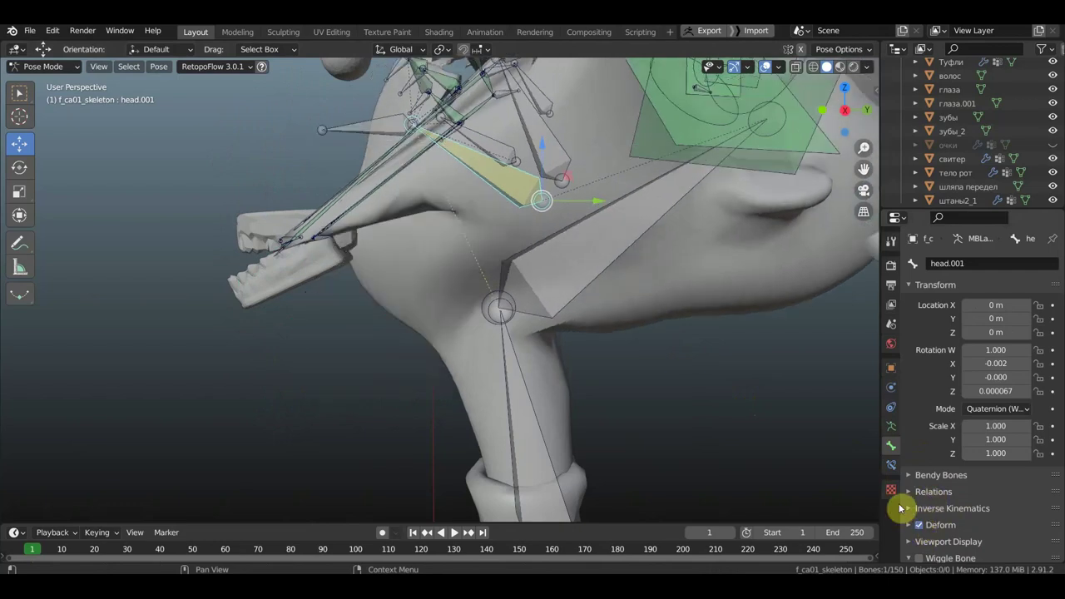
{"action": "left_click", "coordinate": [891, 465]}
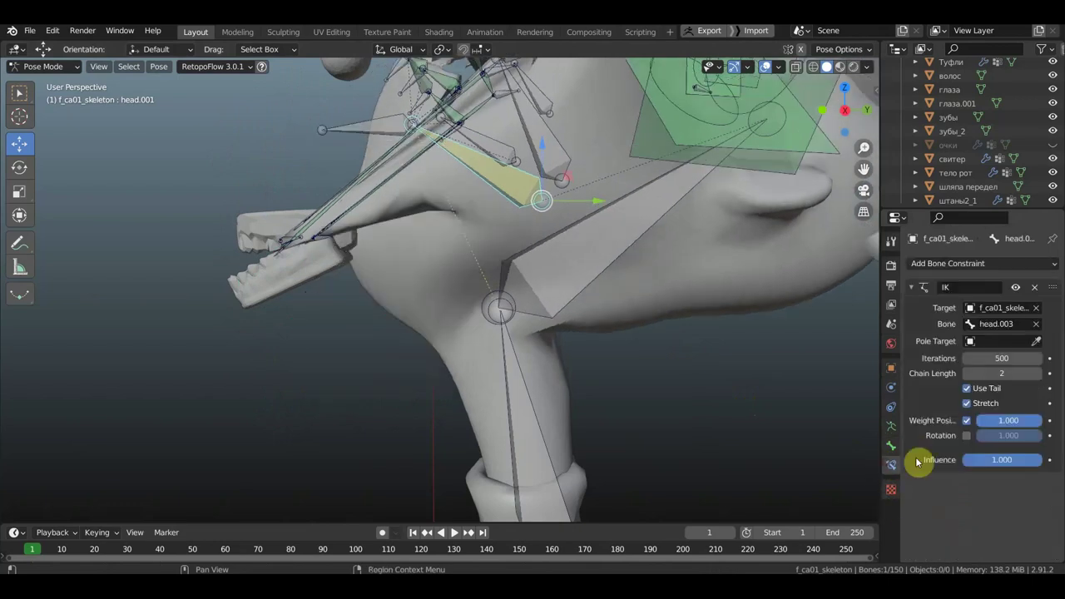
{"action": "left_click", "coordinate": [966, 373]}
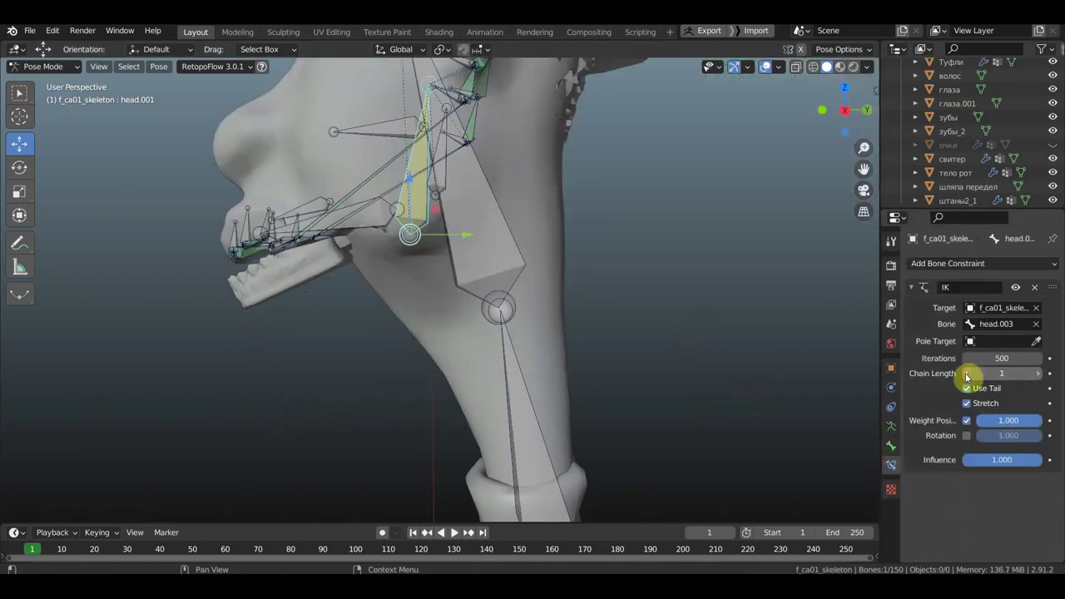
{"action": "left_click", "coordinate": [1037, 377]}
{"action": "left_click", "coordinate": [1036, 376]}
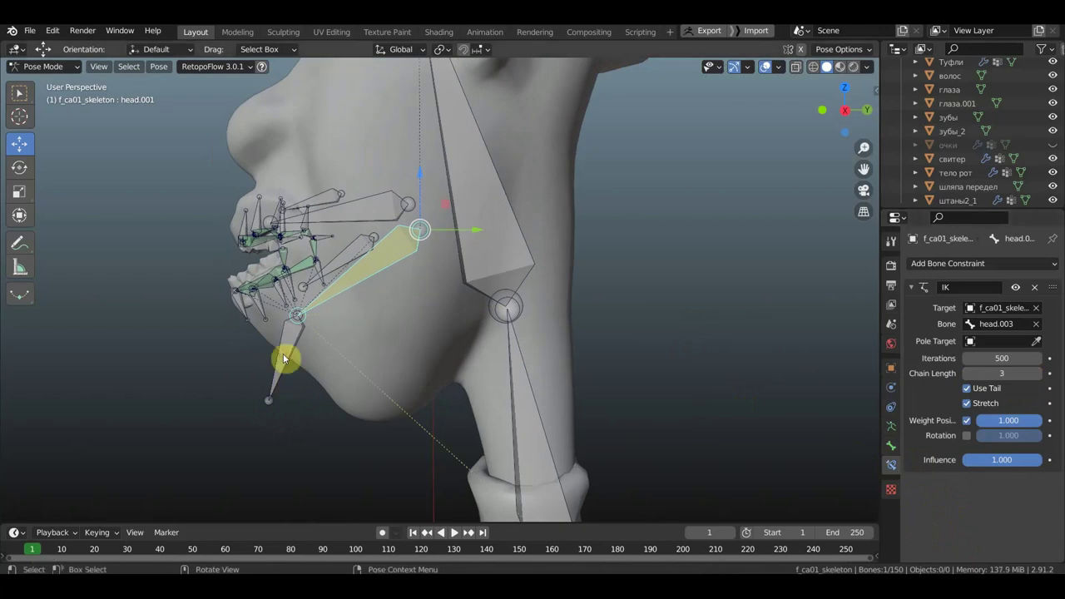
Step: Drag chin control head.003 downward to check that the jaw follows it
{"action": "left_click", "coordinate": [320, 378]}
{"action": "key", "text": "g"}
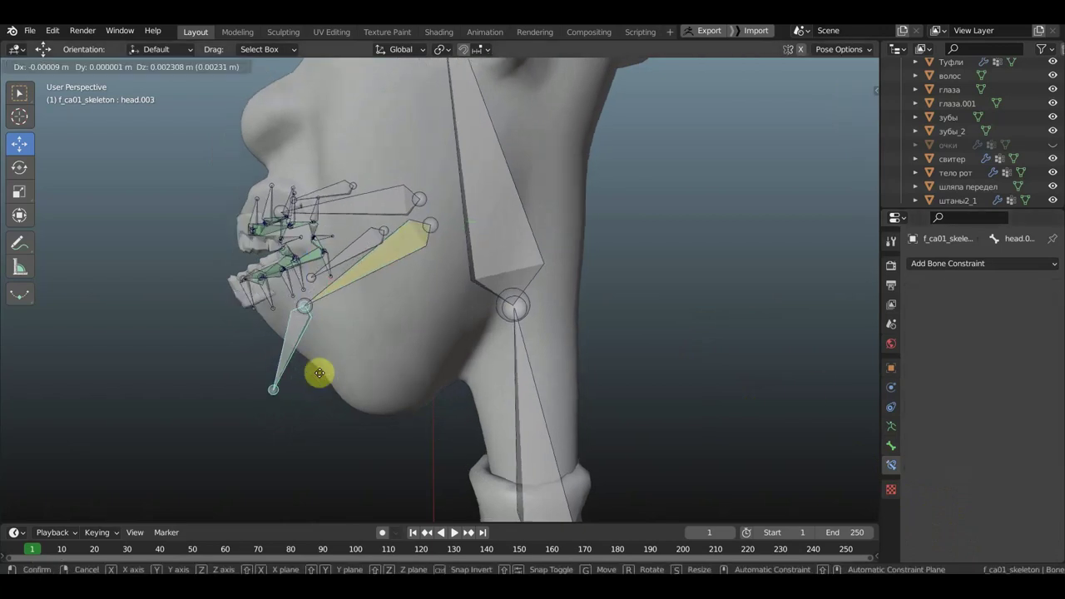
{"action": "mouse_move", "coordinate": [319, 373]}
{"action": "middle_mouse_down"}
{"action": "mouse_move", "coordinate": [302, 364]}
{"action": "mouse_move", "coordinate": [340, 375]}
{"action": "mouse_move", "coordinate": [322, 434]}
{"action": "mouse_move", "coordinate": [304, 432]}
{"action": "mouse_move", "coordinate": [347, 435]}
{"action": "middle_mouse_up"}
{"action": "left_click", "coordinate": [347, 434]}
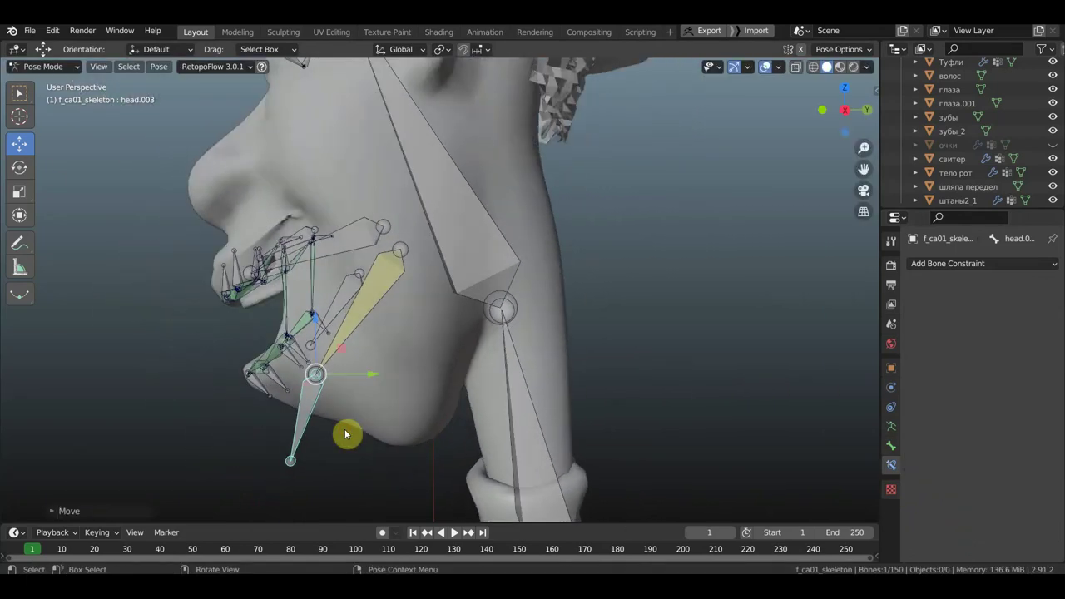
{"action": "middle_click_drag", "start_coordinate": [441, 408], "coordinate": [573, 403]}
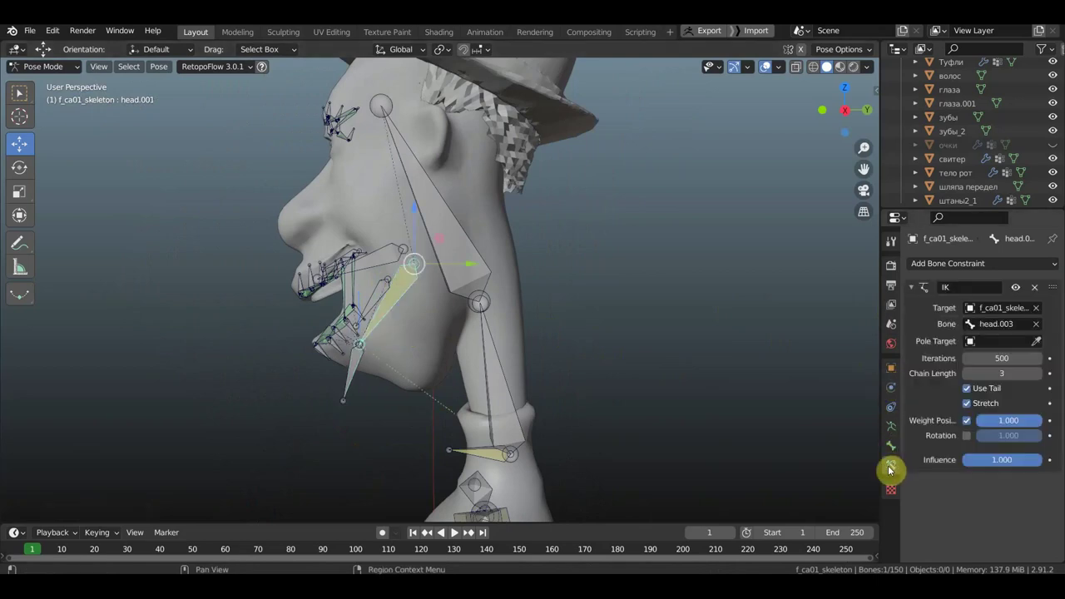
Step: Step the jaw's IK chain length up to 10
{"action": "left_click", "coordinate": [1038, 379]}
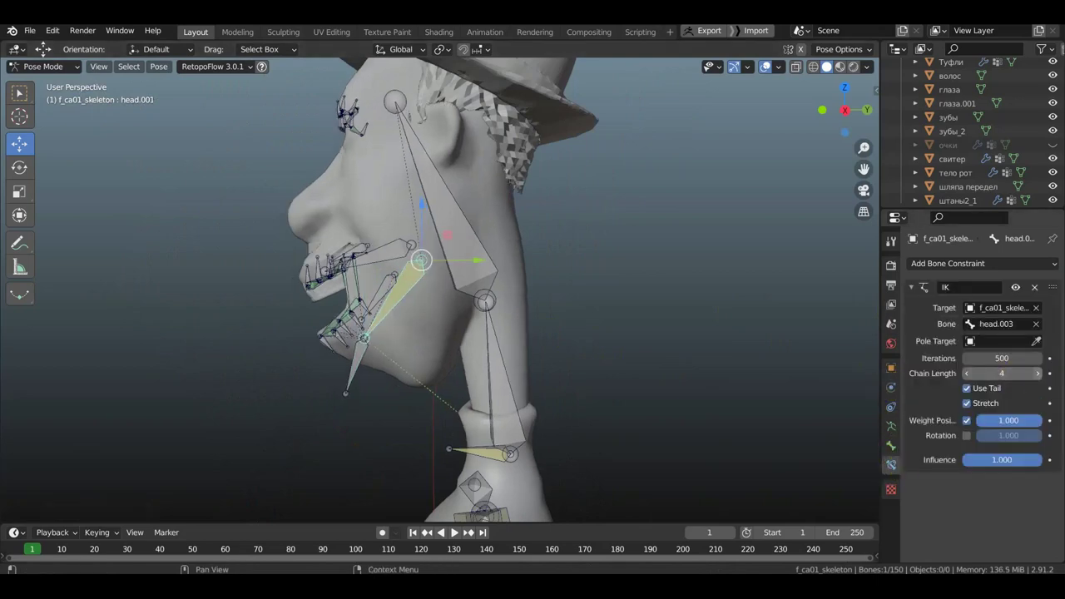
{"action": "left_click", "coordinate": [1039, 379]}
{"action": "left_click", "coordinate": [1038, 379]}
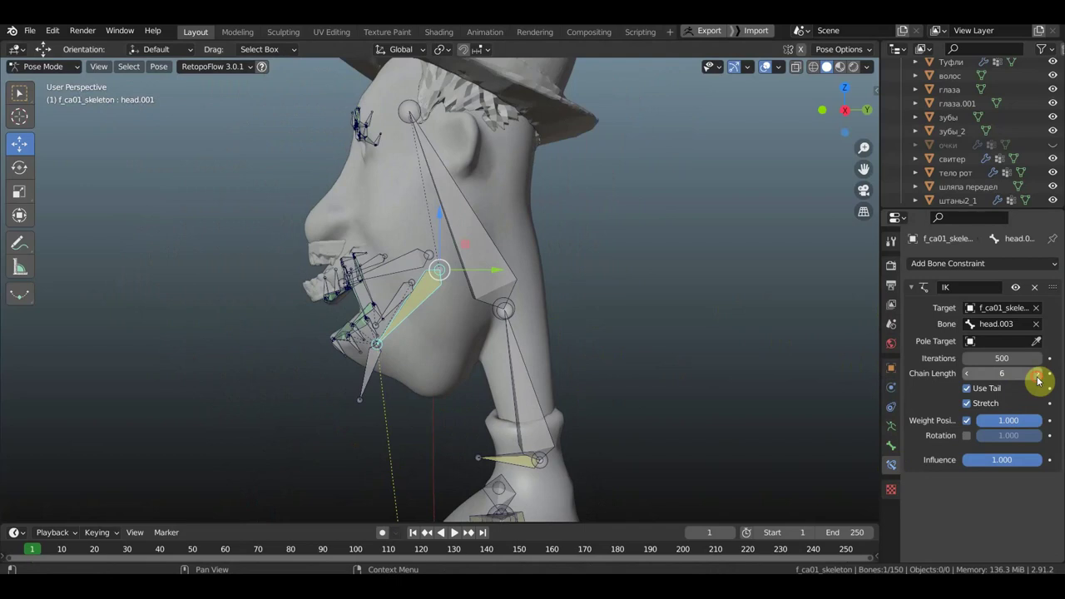
{"action": "left_click", "coordinate": [1039, 379]}
{"action": "left_click", "coordinate": [1038, 379]}
{"action": "left_click", "coordinate": [1039, 379]}
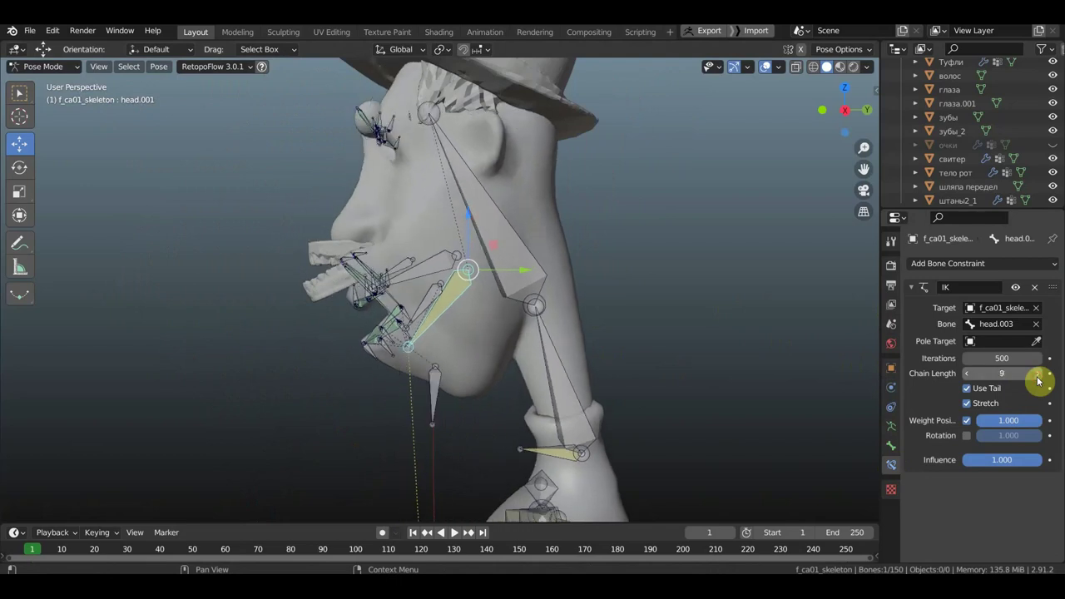
{"action": "left_click", "coordinate": [1038, 379]}
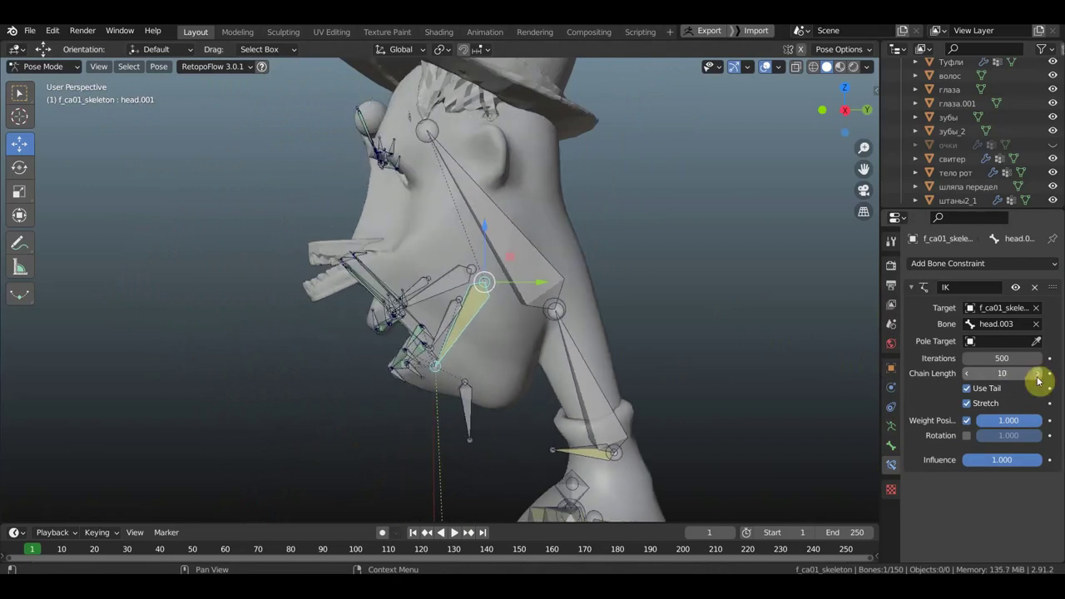
Step: Step the IK chain length back down to 0
{"action": "left_click", "coordinate": [967, 375]}
{"action": "left_click", "coordinate": [967, 374]}
{"action": "left_click", "coordinate": [967, 374]}
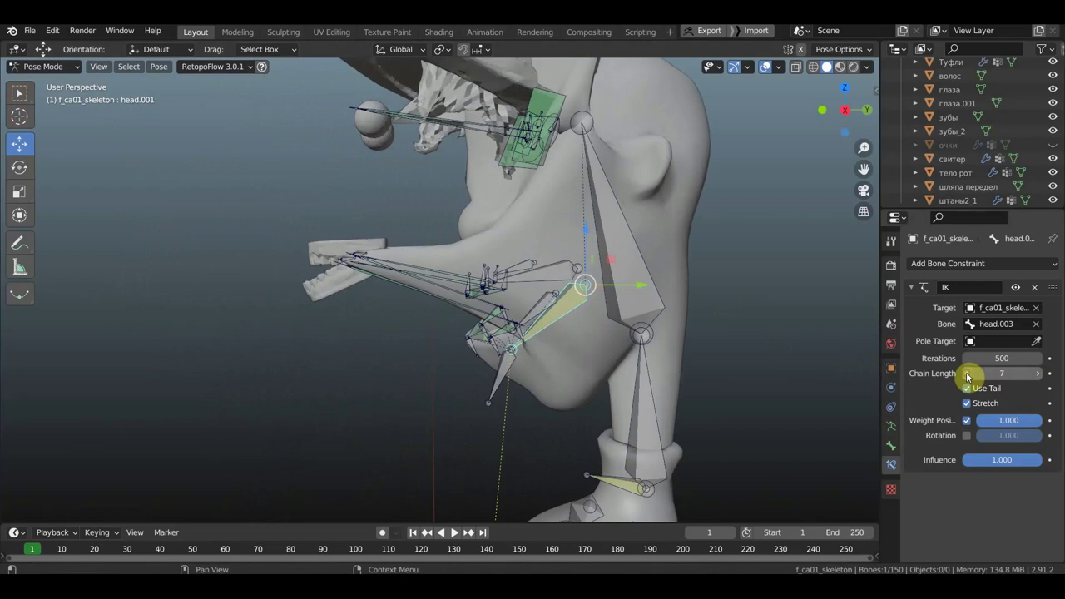
{"action": "left_click", "coordinate": [967, 375]}
{"action": "left_click", "coordinate": [966, 374]}
{"action": "left_click", "coordinate": [967, 374]}
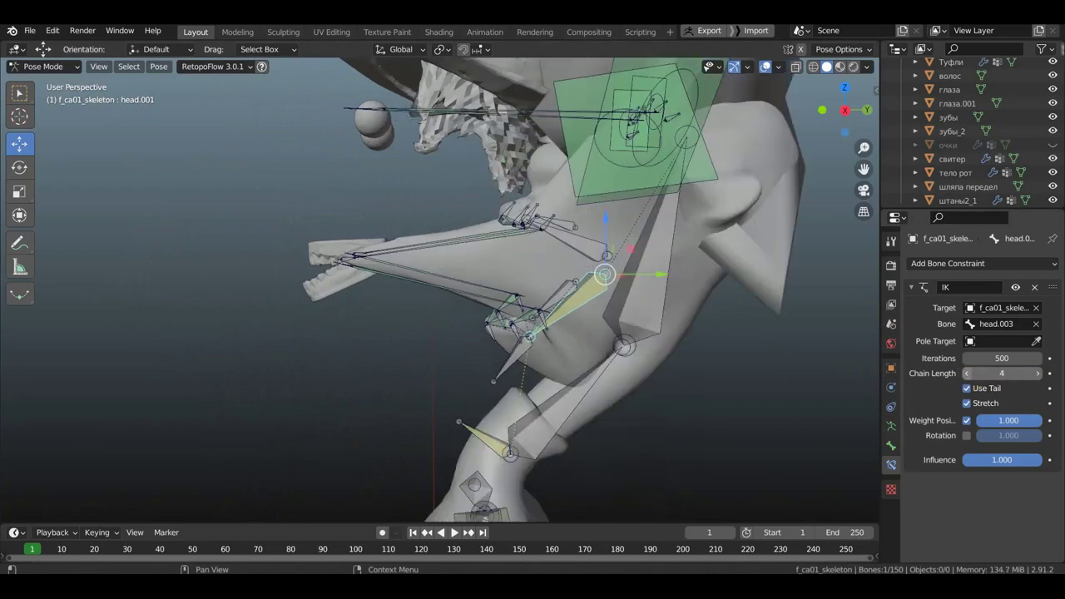
{"action": "left_click", "coordinate": [967, 375]}
{"action": "left_click", "coordinate": [967, 375]}
{"action": "left_click", "coordinate": [967, 374]}
{"action": "left_click", "coordinate": [967, 374]}
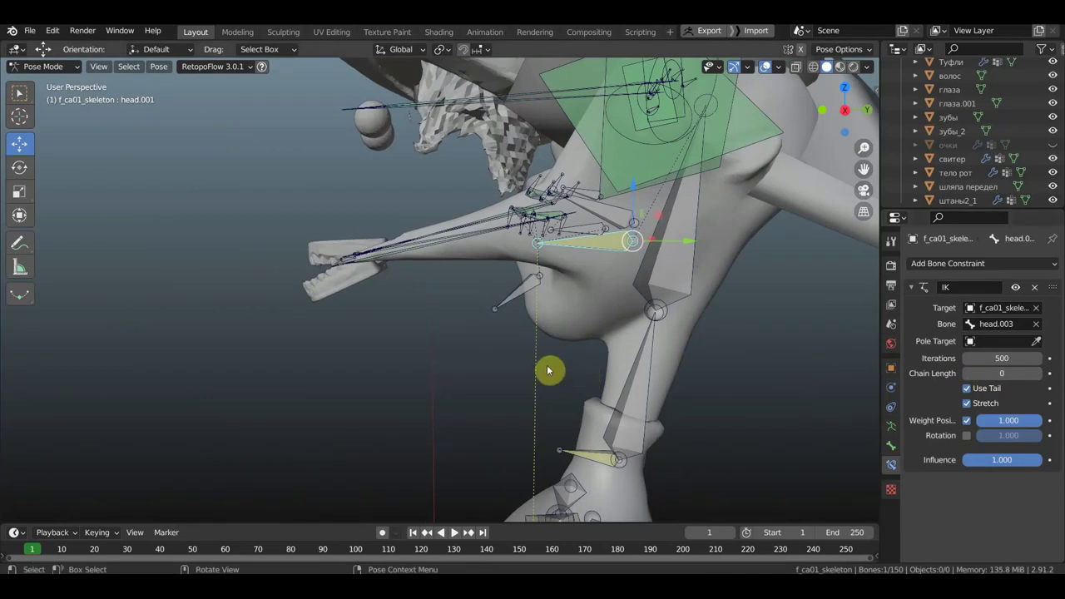
Step: Undo the chain-length changes to return to a chain length of 3
{"action": "key", "text": "ctrl+z"}
{"action": "key", "text": "ctrl+z"}
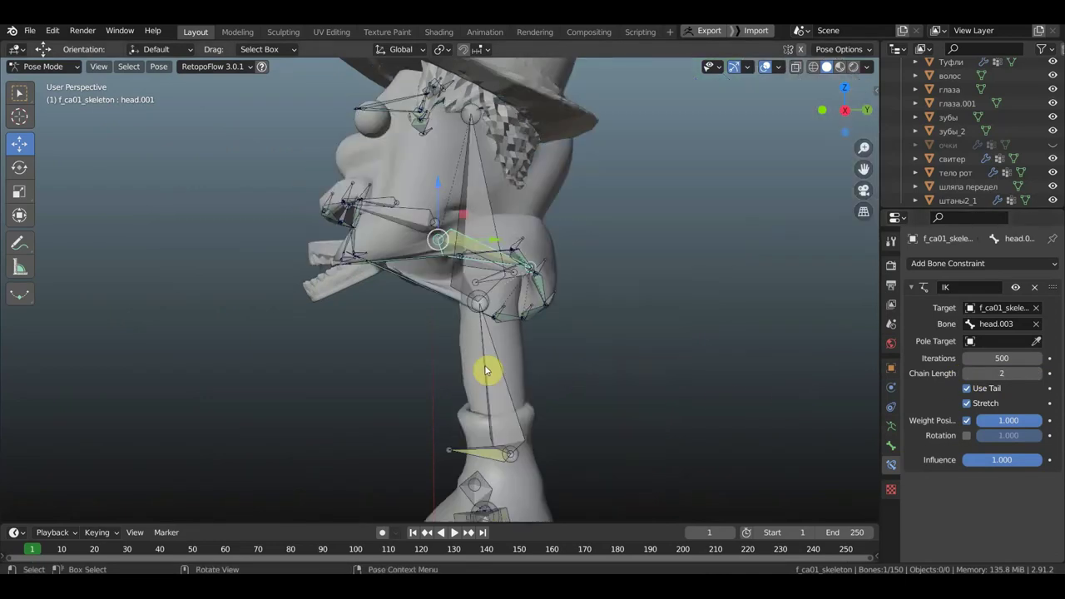
{"action": "key", "text": "ctrl+z"}
{"action": "key", "text": "ctrl+z"}
{"action": "key", "text": "ctrl+z"}
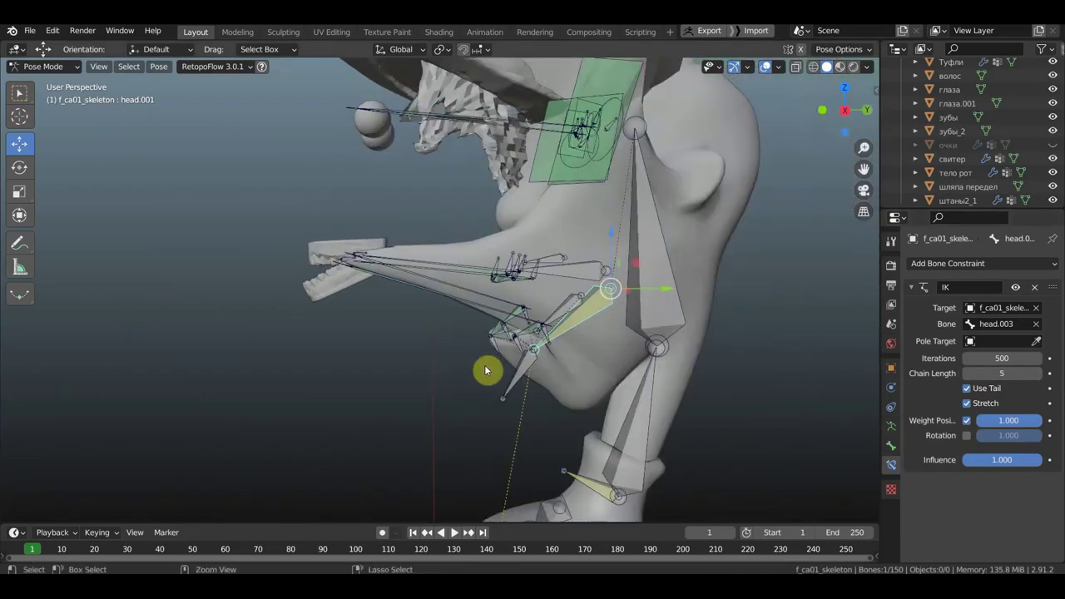
{"action": "key", "text": "ctrl+z"}
{"action": "key", "text": "ctrl+z"}
{"action": "key", "text": "ctrl+z"}
{"action": "key", "text": "ctrl+z"}
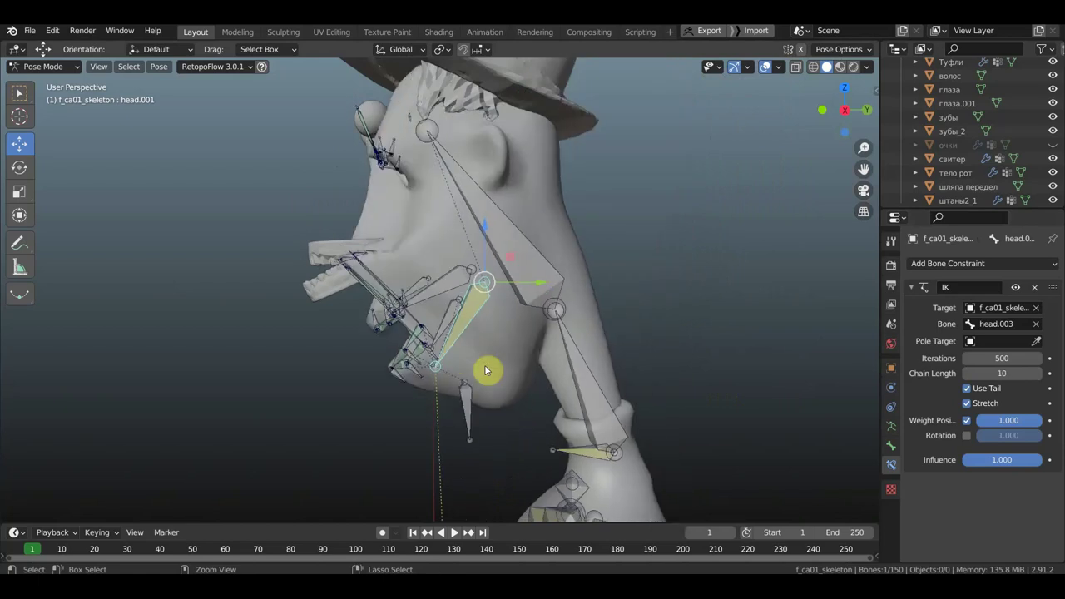
{"action": "key", "text": "ctrl+z"}
{"action": "key", "text": "ctrl+z"}
{"action": "key", "text": "ctrl+z"}
{"action": "key", "text": "ctrl+z"}
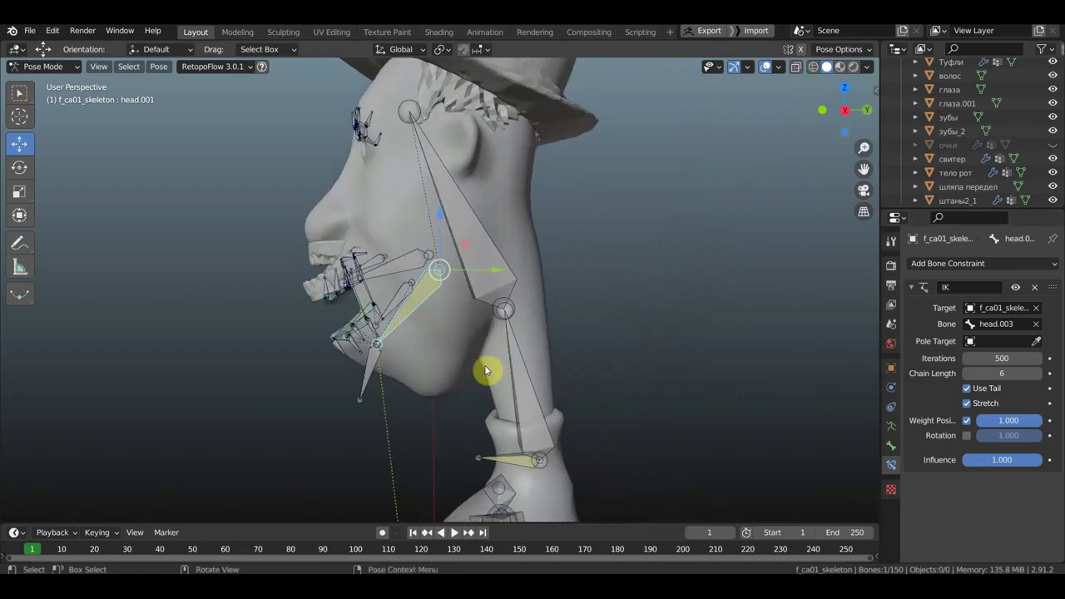
{"action": "key", "text": "ctrl+z"}
{"action": "key", "text": "ctrl+z"}
{"action": "key", "text": "ctrl+z"}
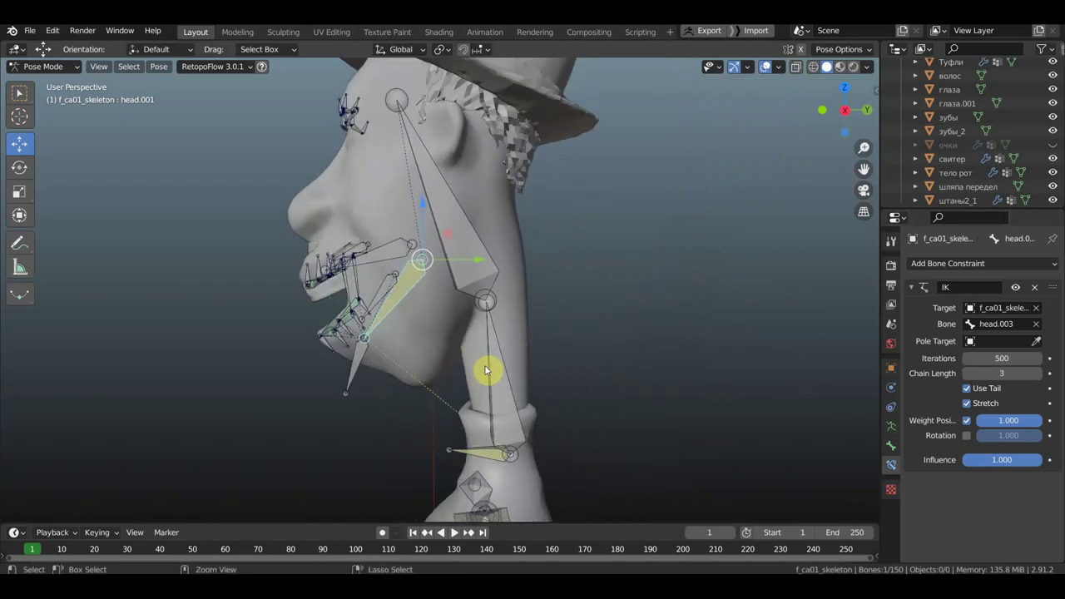
{"action": "key", "text": "ctrl+z"}
{"action": "key", "text": "ctrl+z"}
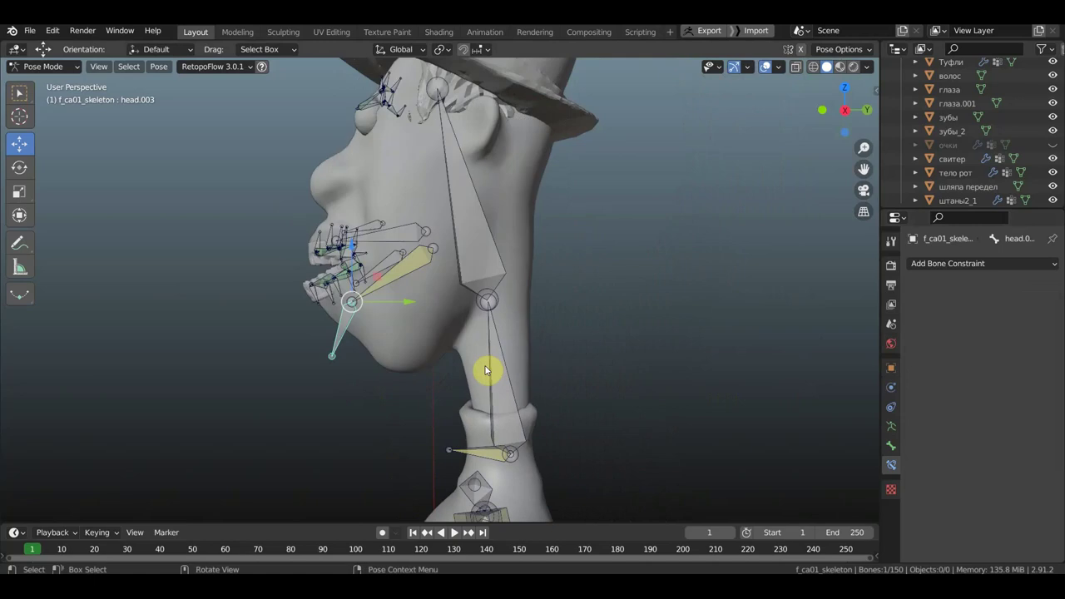
Step: Step through undo and redo to revert the jaw pose tests
{"action": "scroll", "coordinate": [423, 340], "scroll_direction": "up", "scroll_amount": 2}
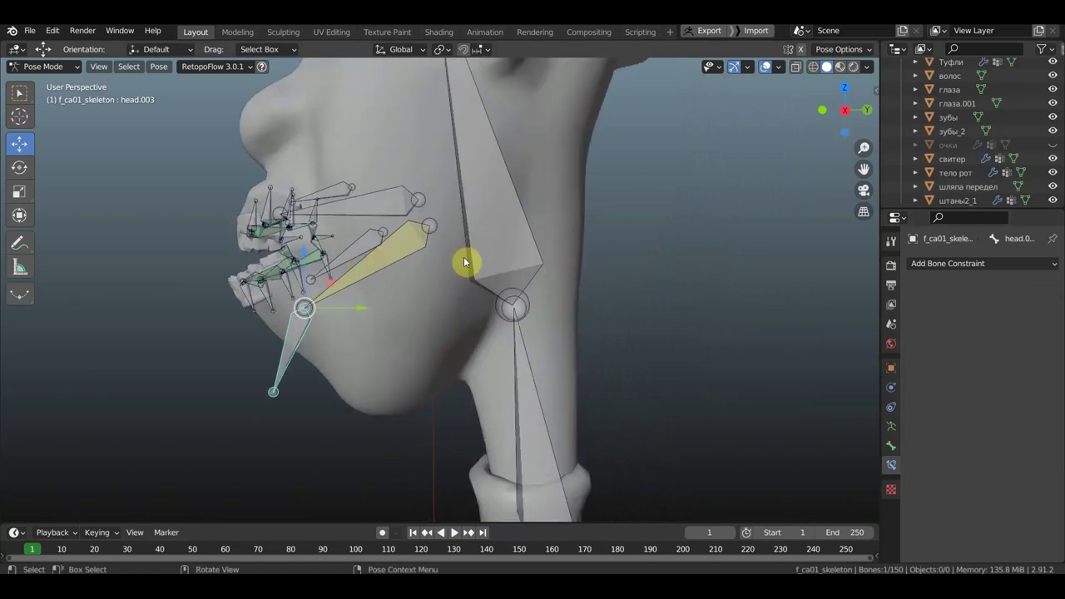
{"action": "key", "text": "ctrl+shift+z"}
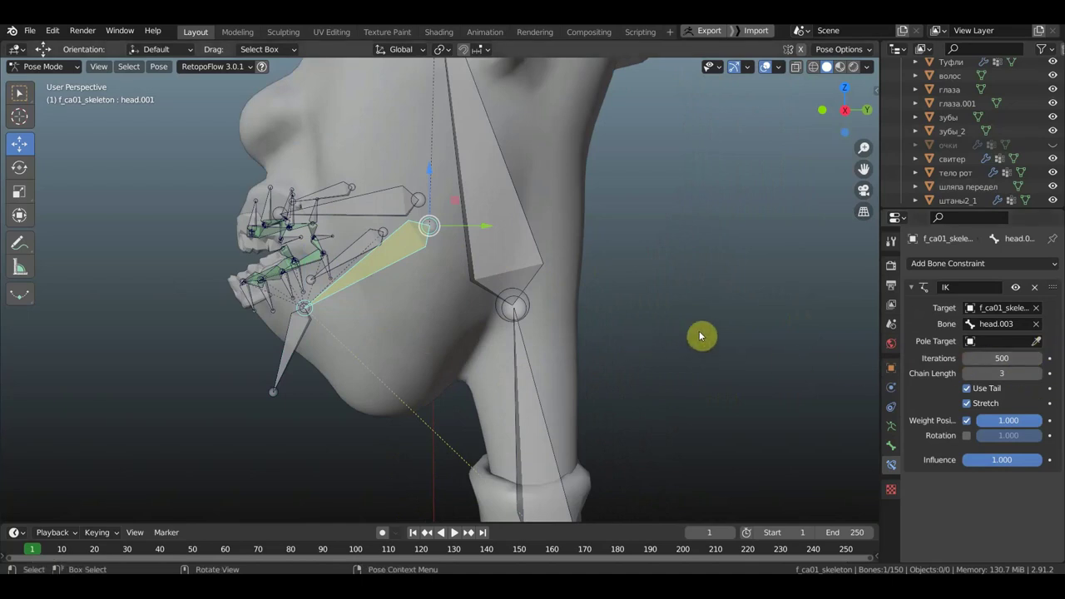
{"action": "key", "text": "ctrl+z"}
{"action": "key", "text": "ctrl+shift+z"}
{"action": "key", "text": "ctrl+shift+z"}
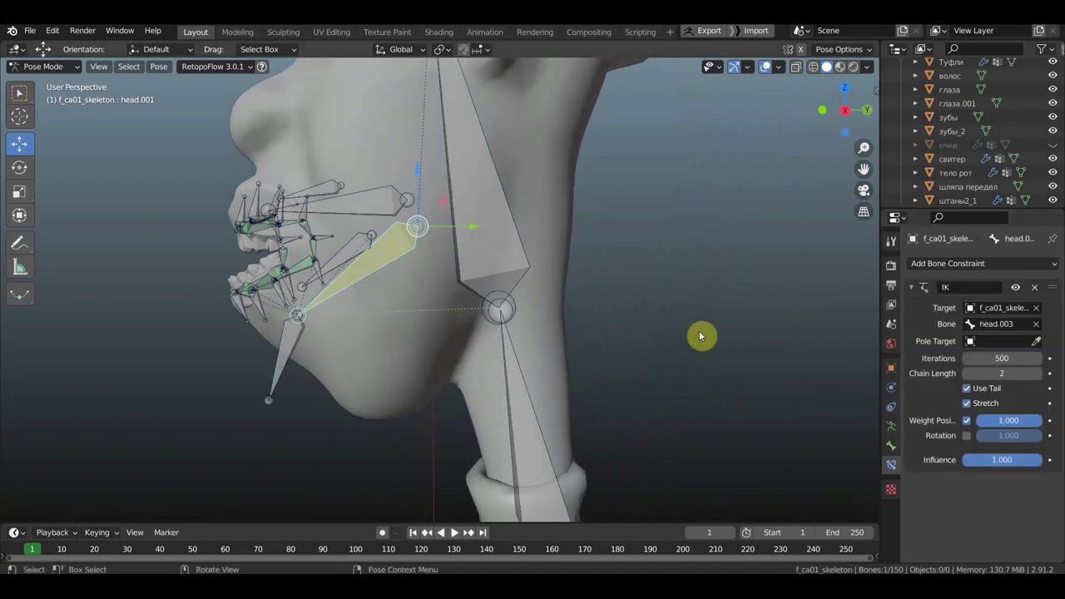
{"action": "key", "text": "ctrl+shift+z"}
{"action": "key", "text": "ctrl+z"}
{"action": "key", "text": "ctrl+z"}
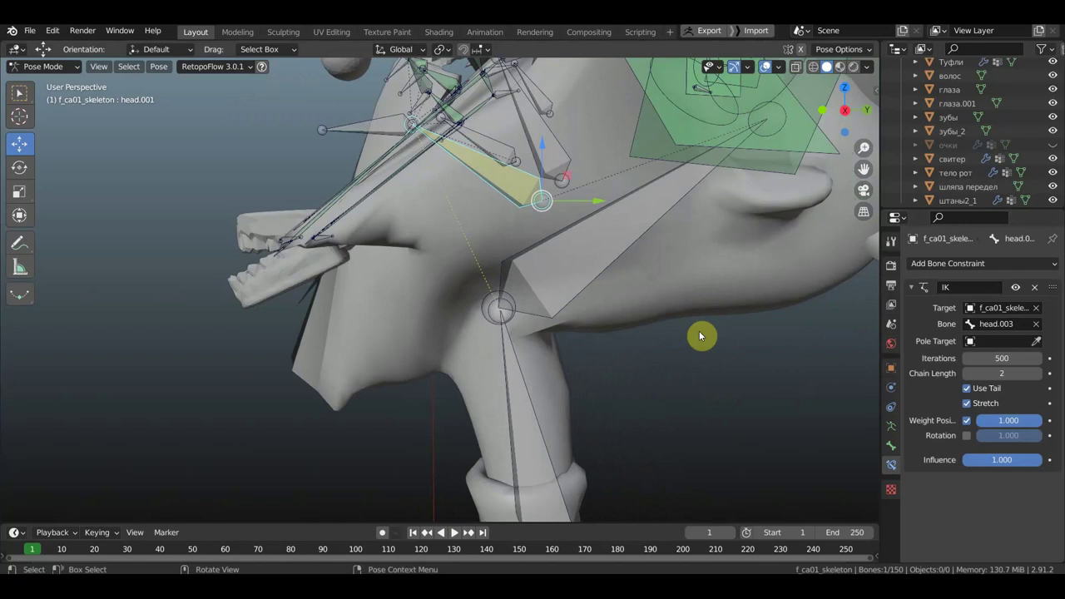
{"action": "key", "text": "ctrl+z"}
{"action": "key", "text": "ctrl+z"}
{"action": "key", "text": "ctrl+z"}
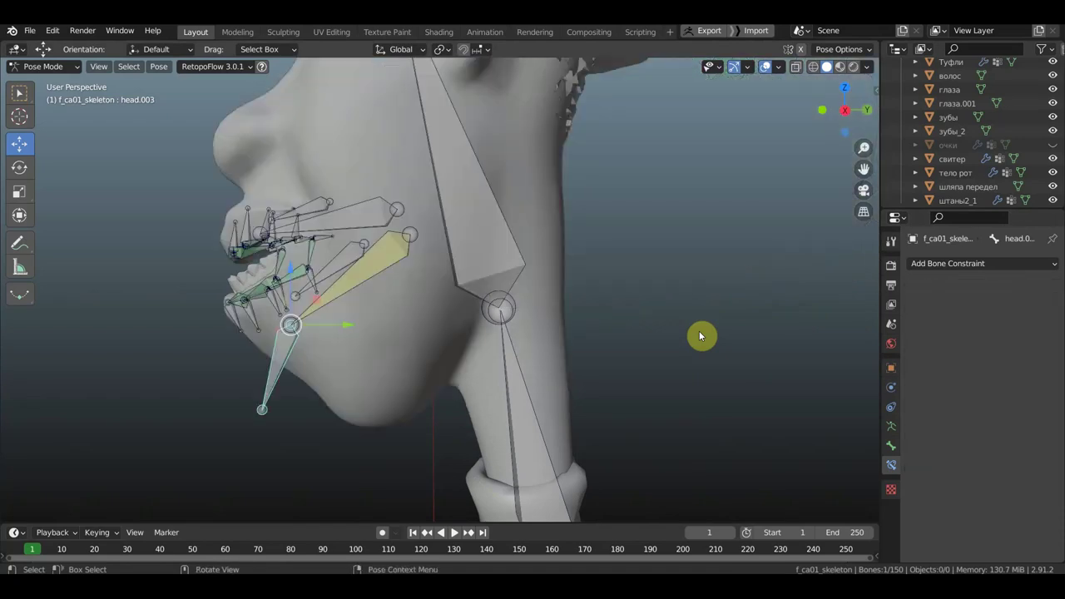
Step: Delete the IK constraint from head.001 and start rotating the jaw bones
{"action": "left_click", "coordinate": [363, 276]}
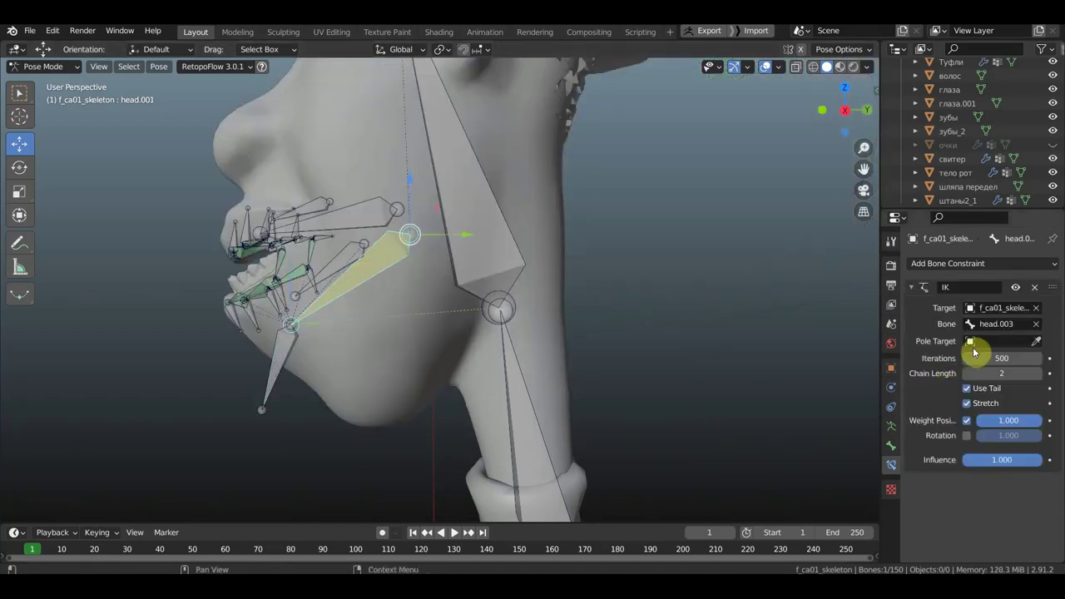
{"action": "left_click", "coordinate": [1036, 291]}
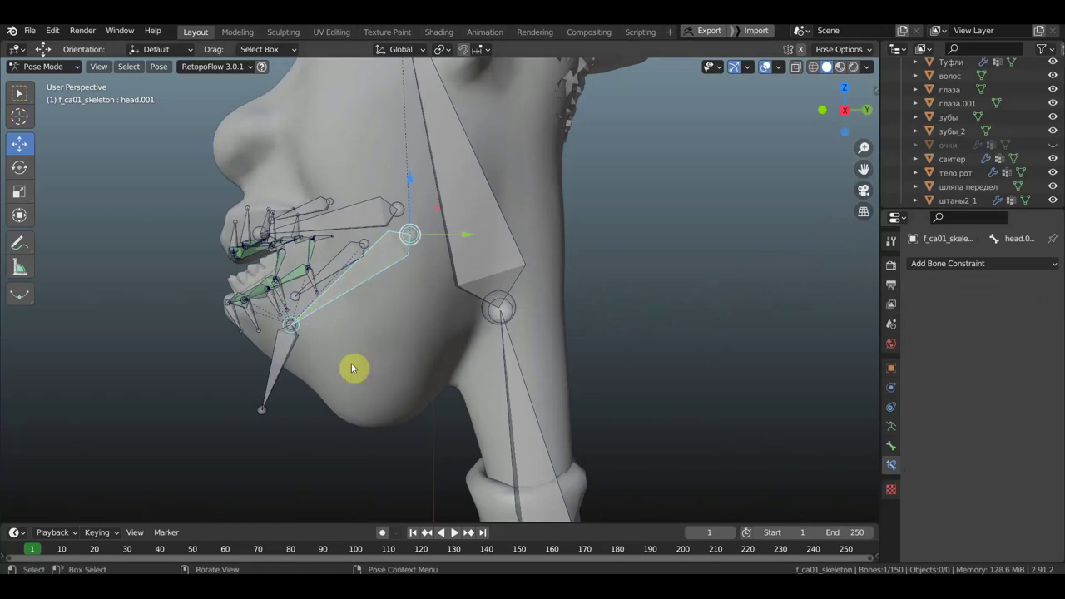
{"action": "scroll", "coordinate": [352, 369], "scroll_direction": "up", "scroll_amount": 1}
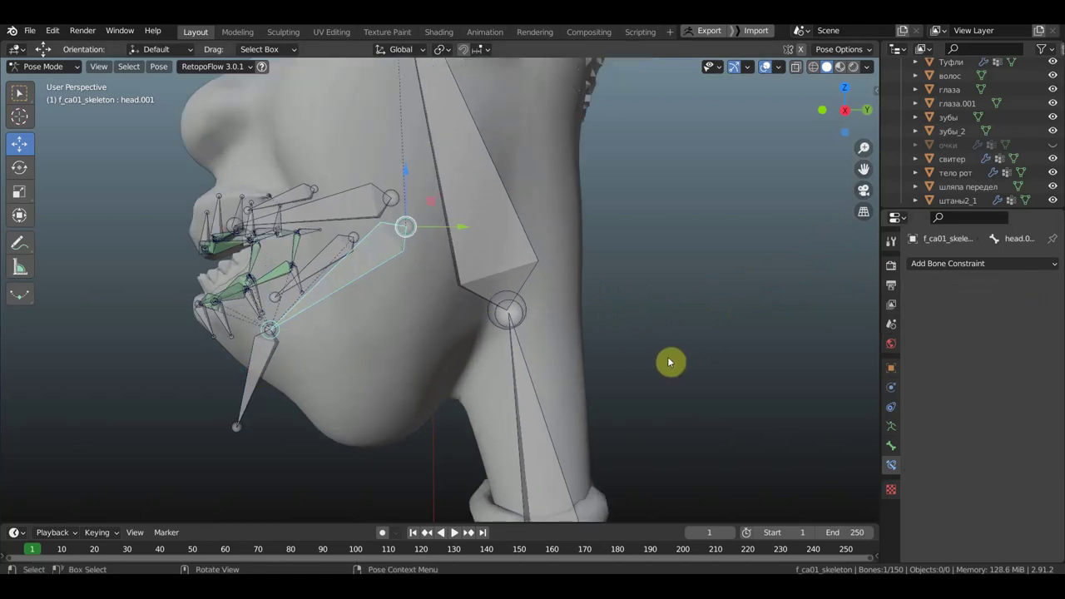
{"action": "left_click", "coordinate": [263, 350]}
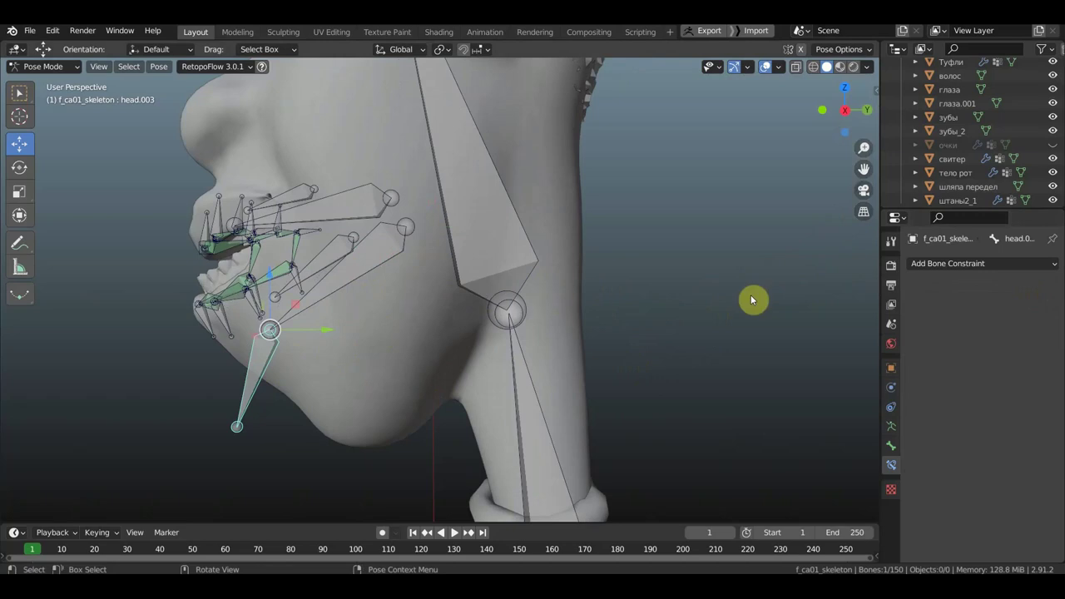
{"action": "key", "text": "ctrl+z"}
{"action": "key", "text": "r"}
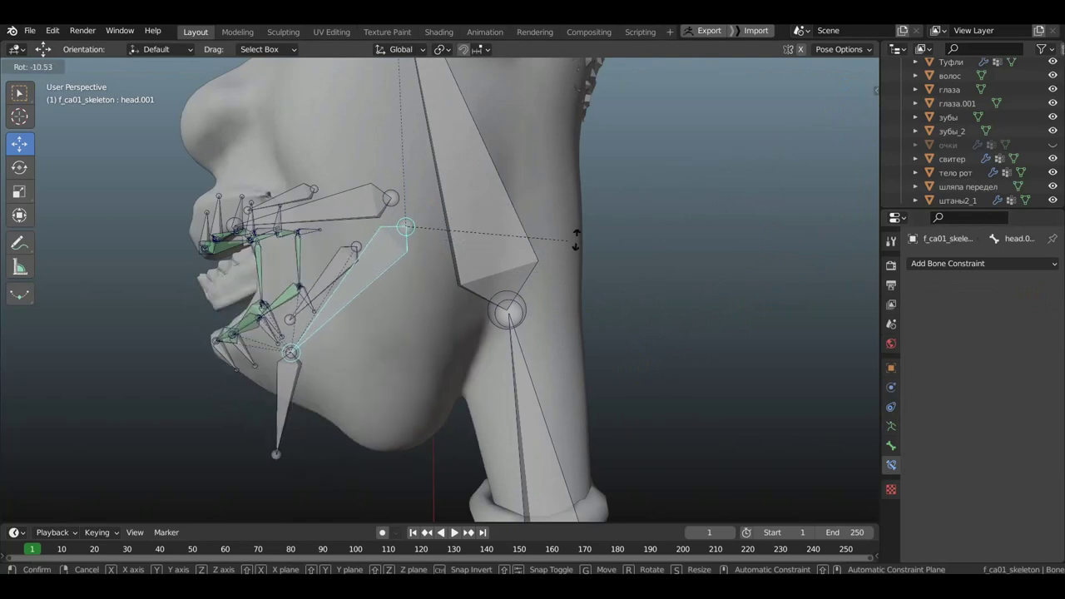
Step: Confirm the jaw rotation and orbit to a three-quarter view of the head
{"action": "left_click", "coordinate": [506, 302]}
{"action": "scroll", "coordinate": [512, 302], "scroll_direction": "up", "scroll_amount": 2}
{"action": "scroll", "coordinate": [624, 324], "scroll_direction": "up", "scroll_amount": 3}
{"action": "scroll", "coordinate": [719, 341], "scroll_direction": "up", "scroll_amount": 2}
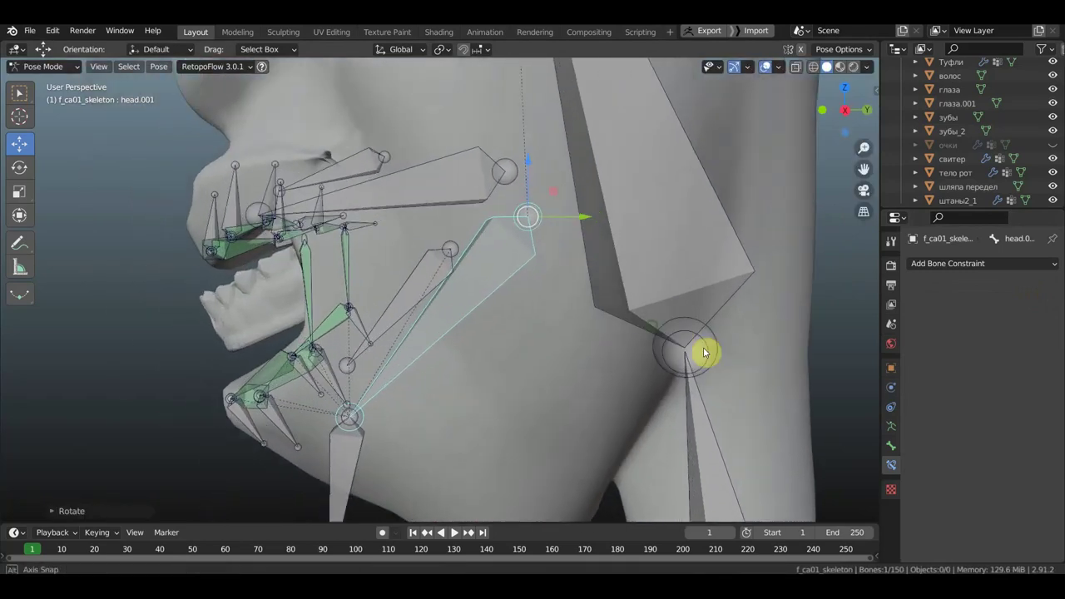
{"action": "middle_click_drag", "start_coordinate": [706, 352], "coordinate": [816, 322]}
{"action": "mouse_move", "coordinate": [754, 141]}
{"action": "middle_mouse_down"}
{"action": "mouse_move", "coordinate": [571, 294]}
{"action": "mouse_move", "coordinate": [391, 278]}
{"action": "mouse_move", "coordinate": [438, 288]}
{"action": "middle_mouse_up"}
{"action": "scroll", "coordinate": [438, 288], "scroll_direction": "up", "scroll_amount": 3}
{"action": "scroll", "coordinate": [468, 287], "scroll_direction": "down", "scroll_amount": 1}
{"action": "scroll", "coordinate": [467, 287], "scroll_direction": "up", "scroll_amount": 1}
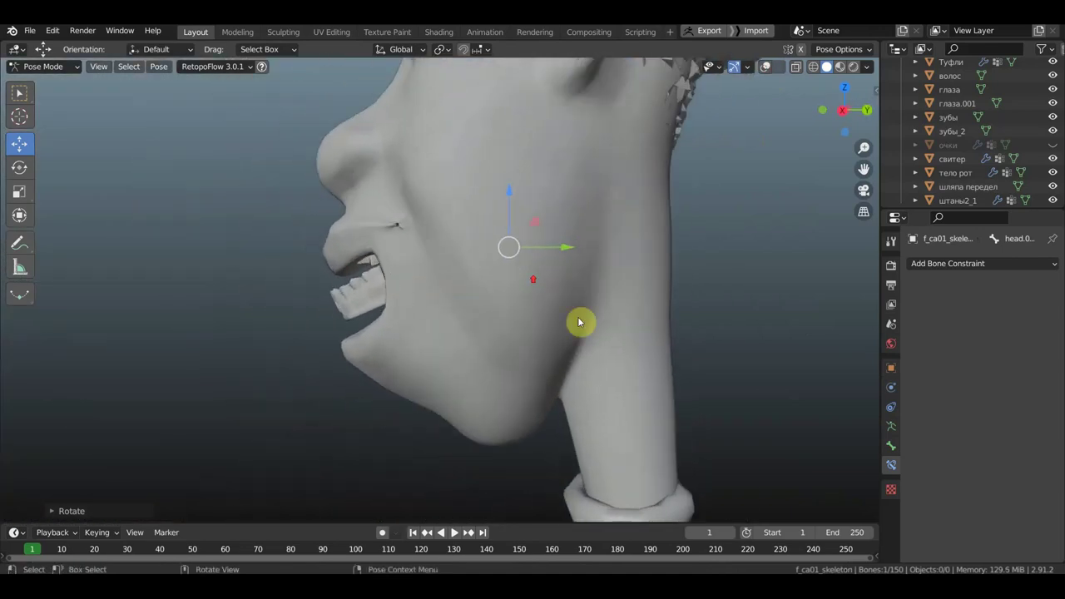
Step: Rotate the jaw to open the mouth, inspect it frontally, then undo to close it
{"action": "key", "text": "r"}
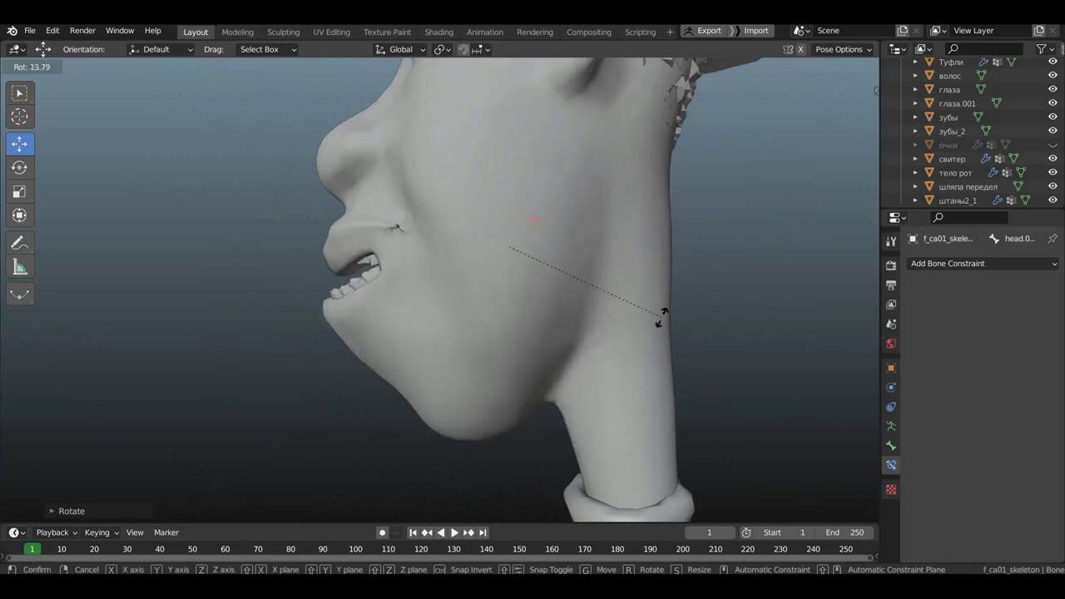
{"action": "left_click", "coordinate": [671, 274]}
{"action": "middle_click_drag", "start_coordinate": [672, 274], "coordinate": [789, 285]}
{"action": "scroll", "coordinate": [860, 275], "scroll_direction": "up", "scroll_amount": 3}
{"action": "mouse_move", "coordinate": [861, 275]}
{"action": "middle_mouse_down"}
{"action": "mouse_move", "coordinate": [697, 248]}
{"action": "mouse_move", "coordinate": [610, 278]}
{"action": "mouse_move", "coordinate": [619, 282]}
{"action": "mouse_move", "coordinate": [607, 290]}
{"action": "middle_mouse_up"}
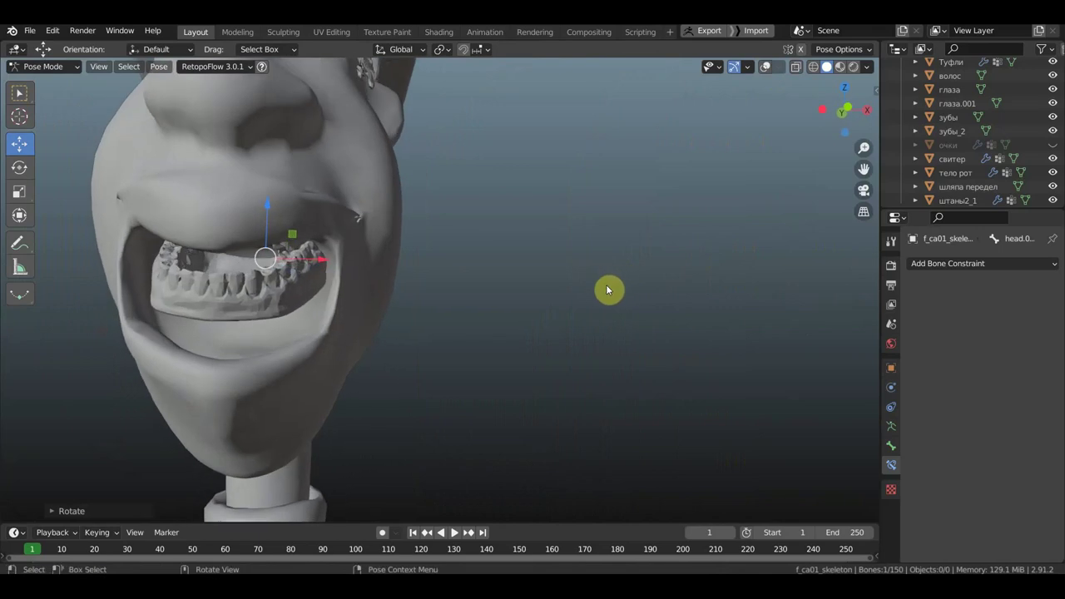
{"action": "key", "text": "ctrl+z"}
{"action": "key", "text": "ctrl+z"}
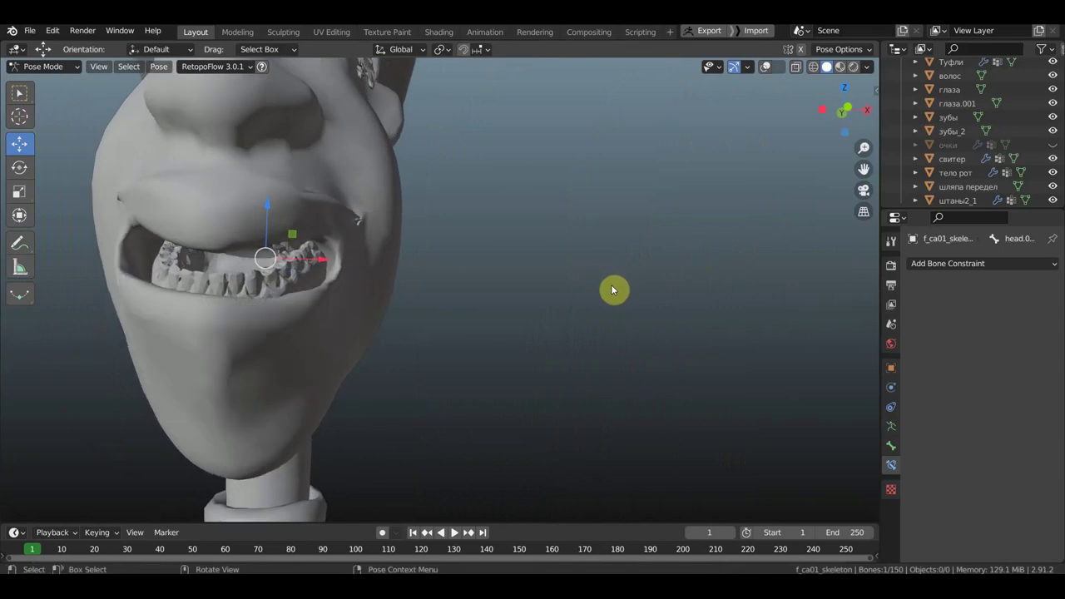
{"action": "key", "text": "ctrl+z"}
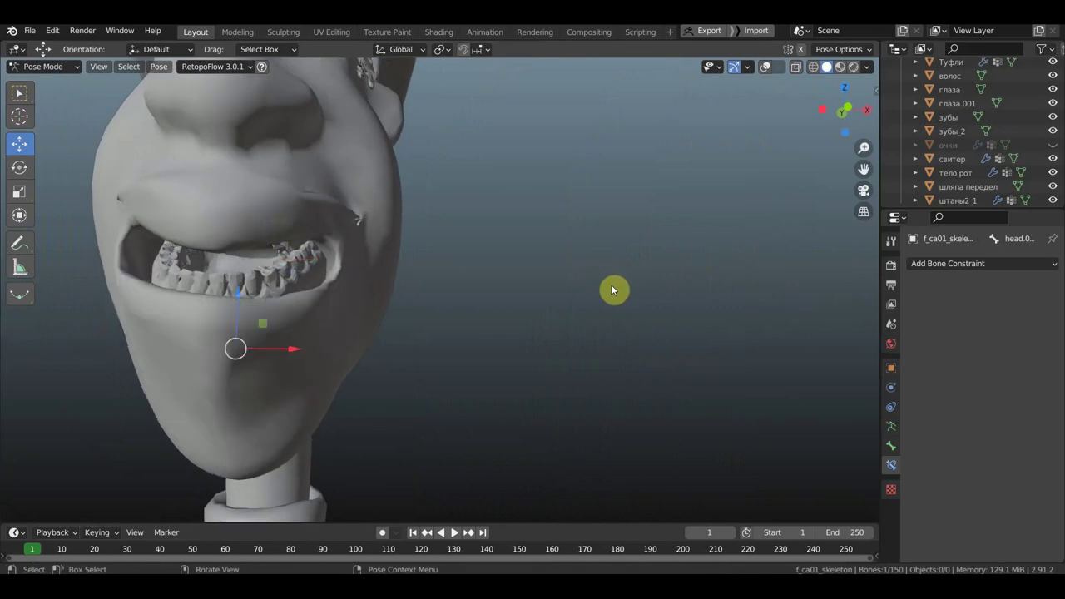
Step: Turn on viewport overlays so the armature bones show over the head mesh
{"action": "scroll", "coordinate": [611, 289], "scroll_direction": "down", "scroll_amount": 4}
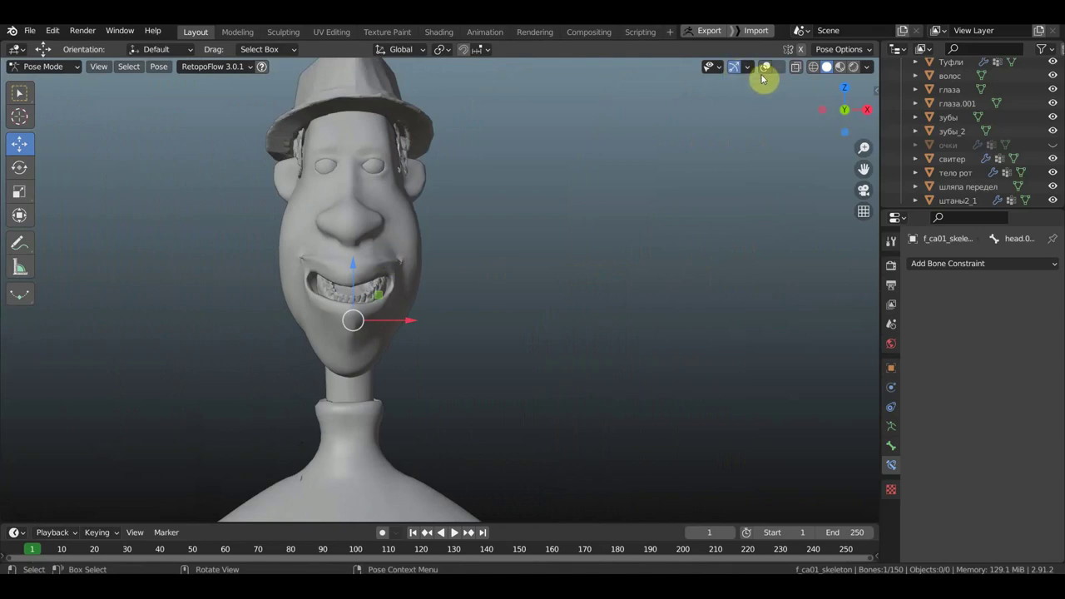
{"action": "left_click", "coordinate": [766, 68]}
{"action": "scroll", "coordinate": [364, 290], "scroll_direction": "up", "scroll_amount": 2}
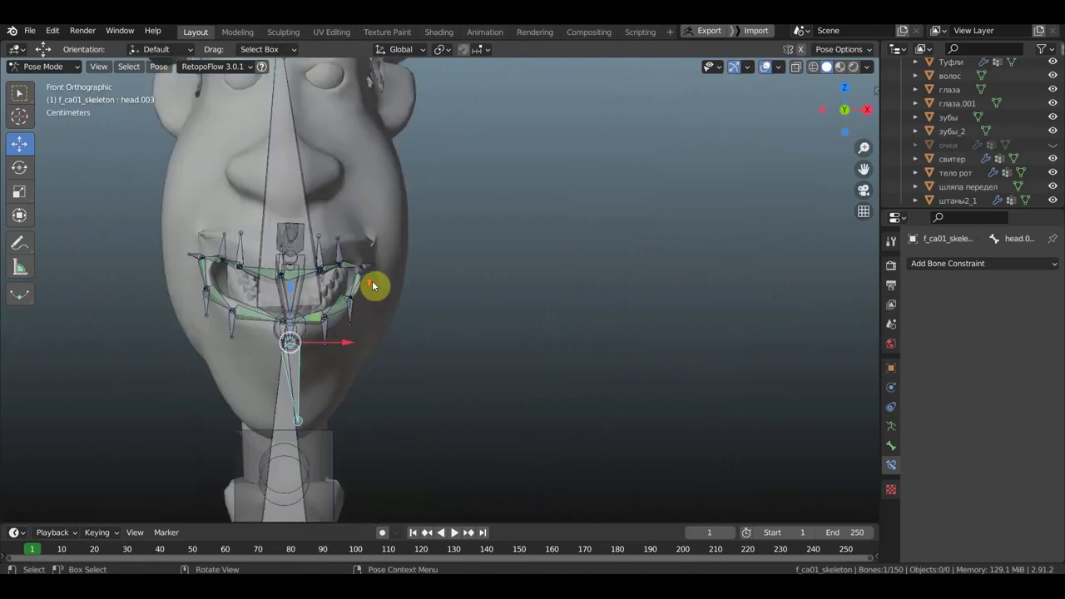
{"action": "middle_click_drag", "start_coordinate": [374, 286], "coordinate": [608, 278], "text": "shift"}
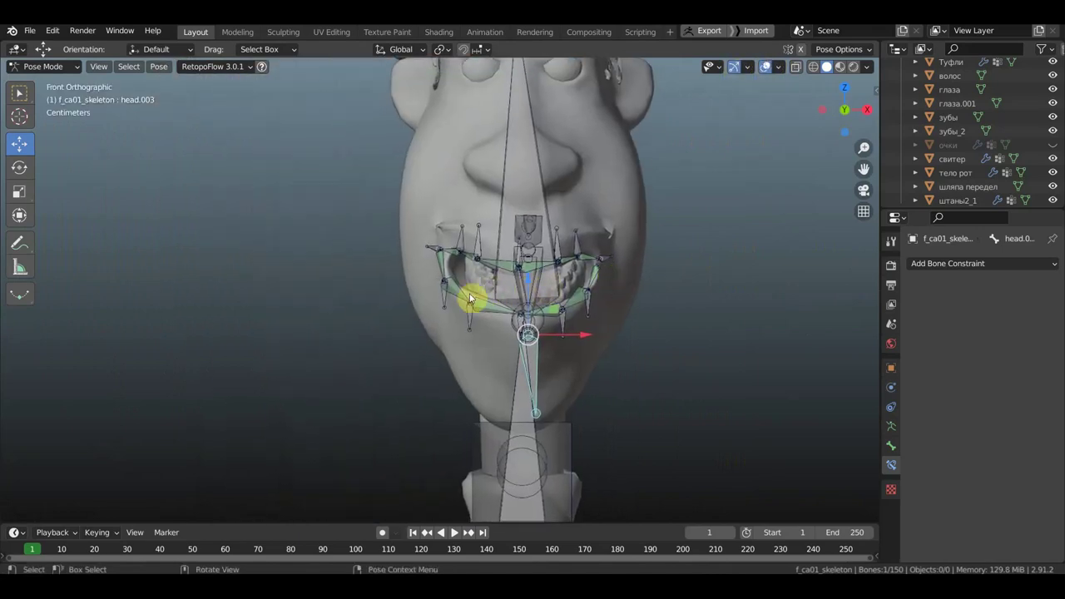
{"action": "left_click", "coordinate": [36, 68]}
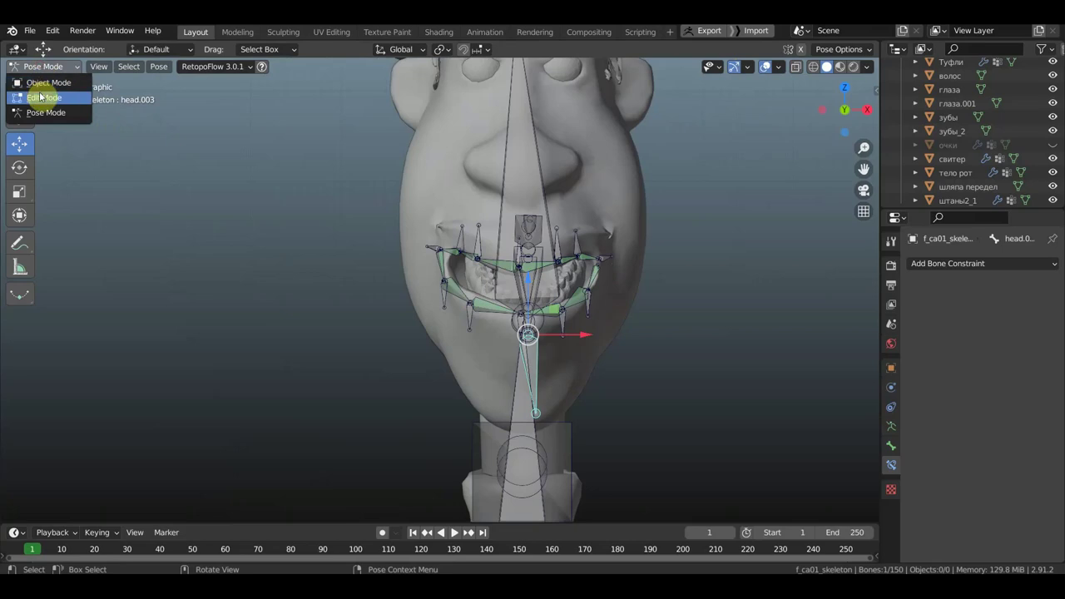
Step: Select зубы and the armature, enter Pose Mode, and Bone-parent the teeth to head.002
{"action": "left_click", "coordinate": [48, 83]}
{"action": "scroll", "coordinate": [416, 238], "scroll_direction": "up", "scroll_amount": 3}
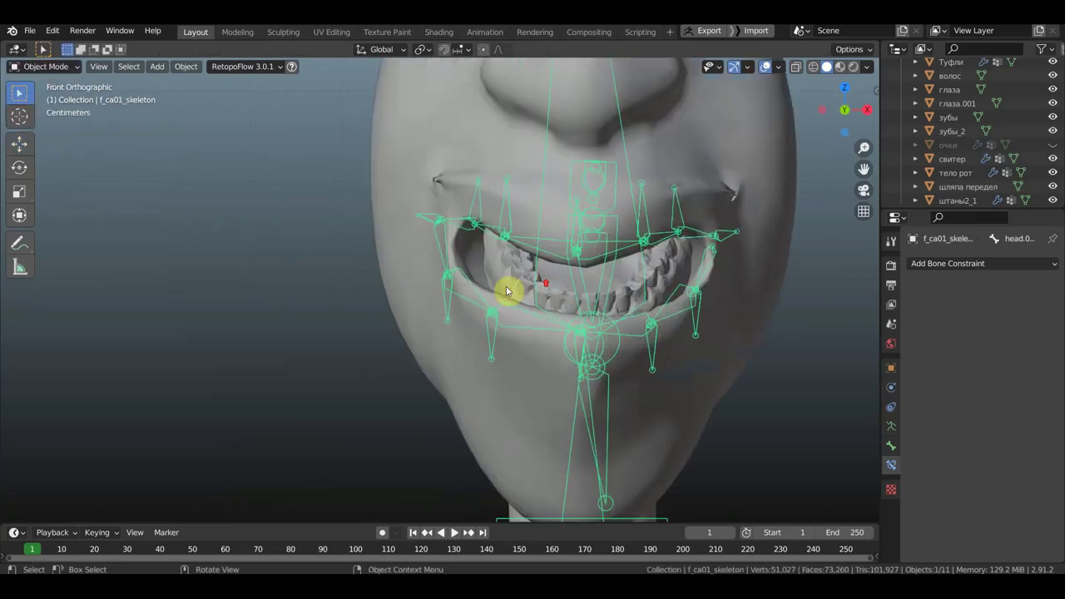
{"action": "mouse_move", "coordinate": [506, 290]}
{"action": "middle_mouse_down"}
{"action": "mouse_move", "coordinate": [368, 286]}
{"action": "mouse_move", "coordinate": [422, 300]}
{"action": "middle_mouse_up"}
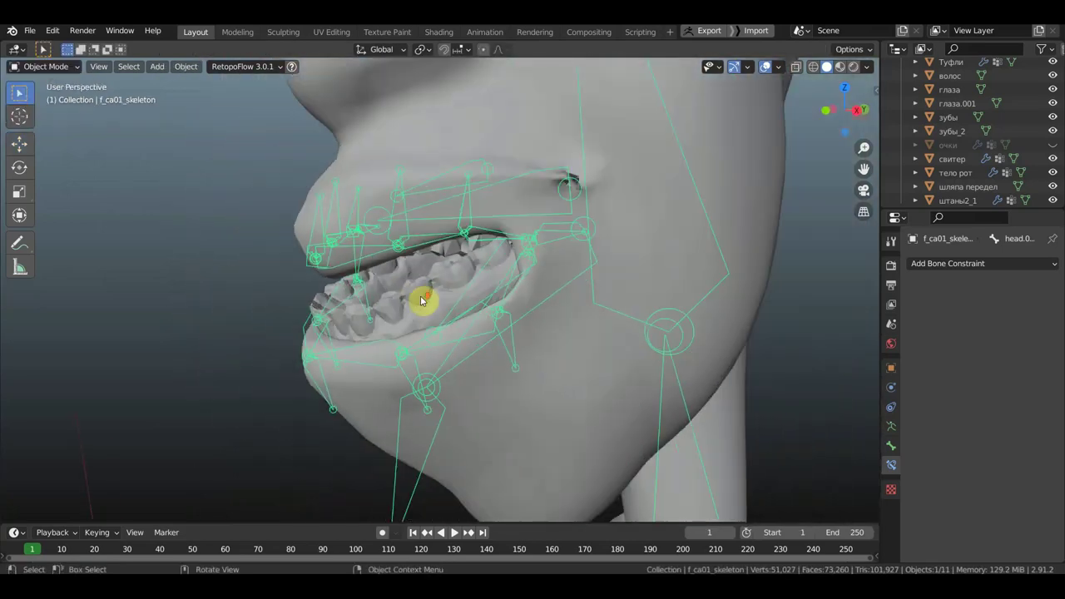
{"action": "left_click", "coordinate": [432, 295]}
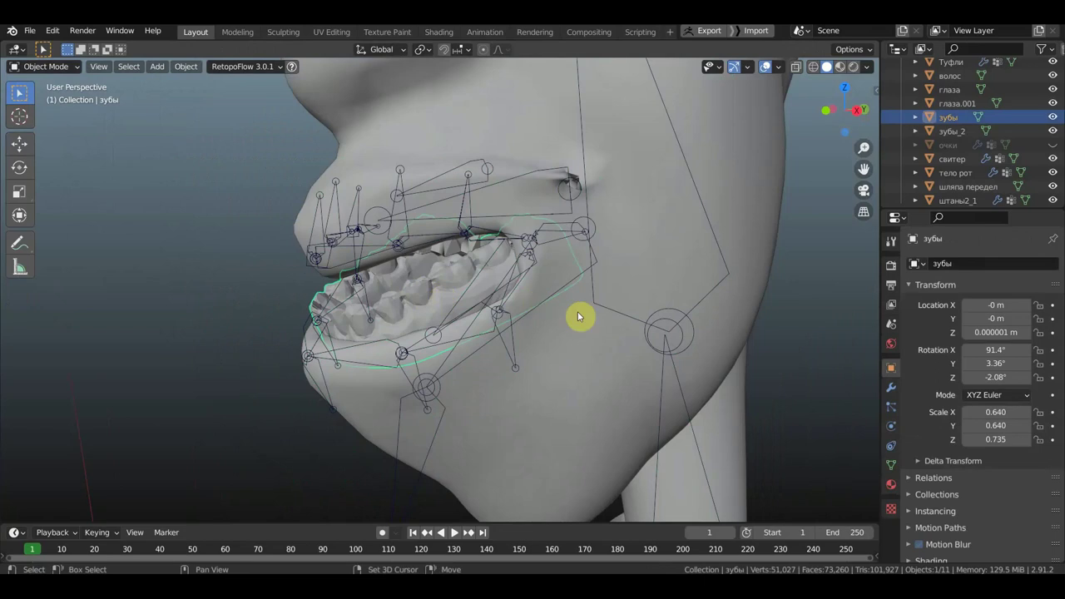
{"action": "left_click", "coordinate": [678, 330]}
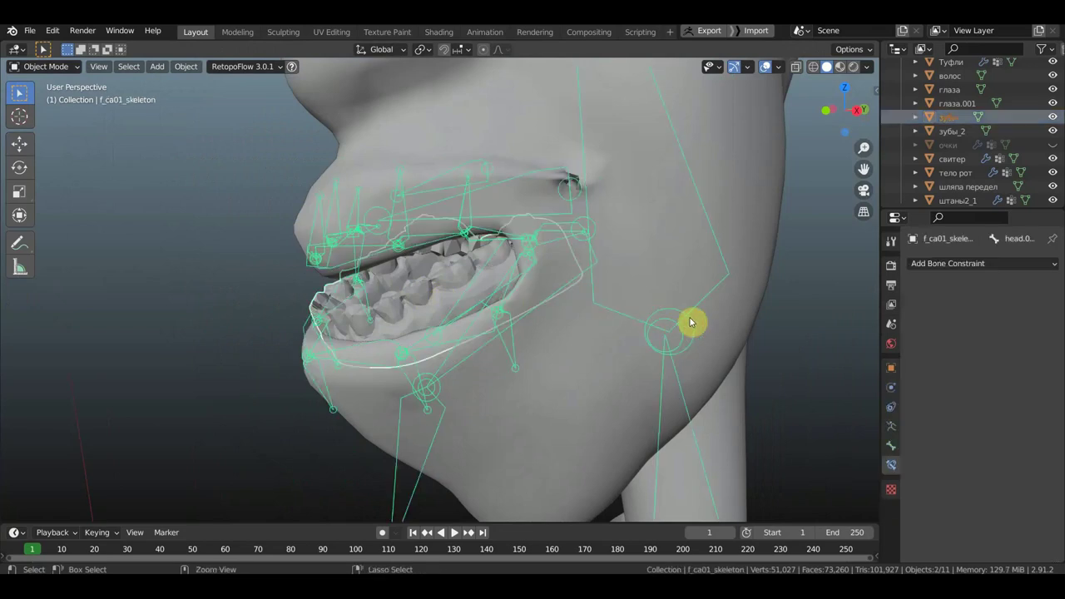
{"action": "left_click", "coordinate": [46, 66]}
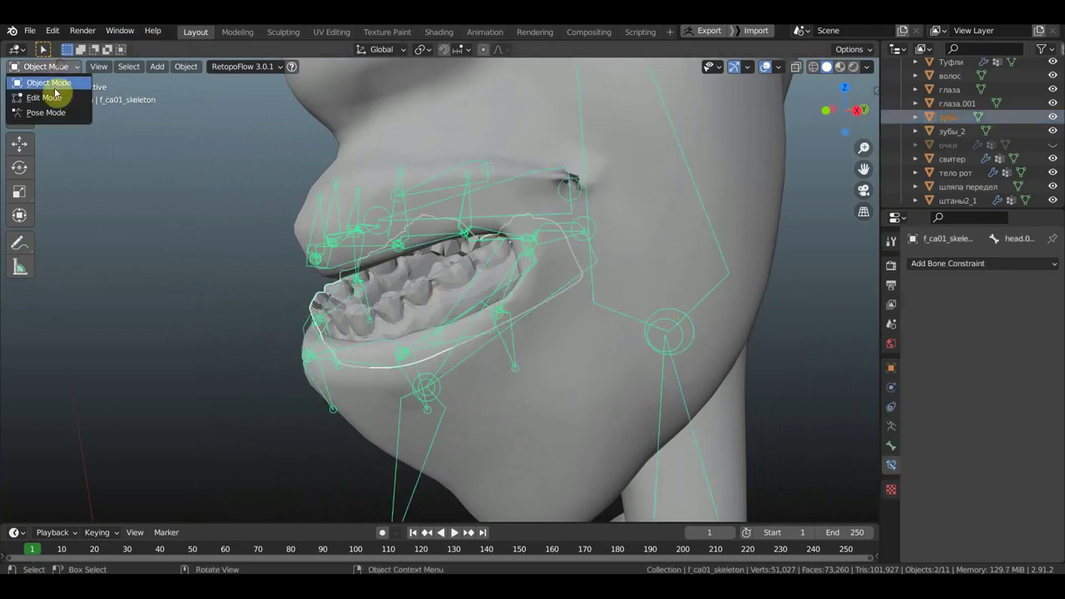
{"action": "left_click", "coordinate": [74, 114]}
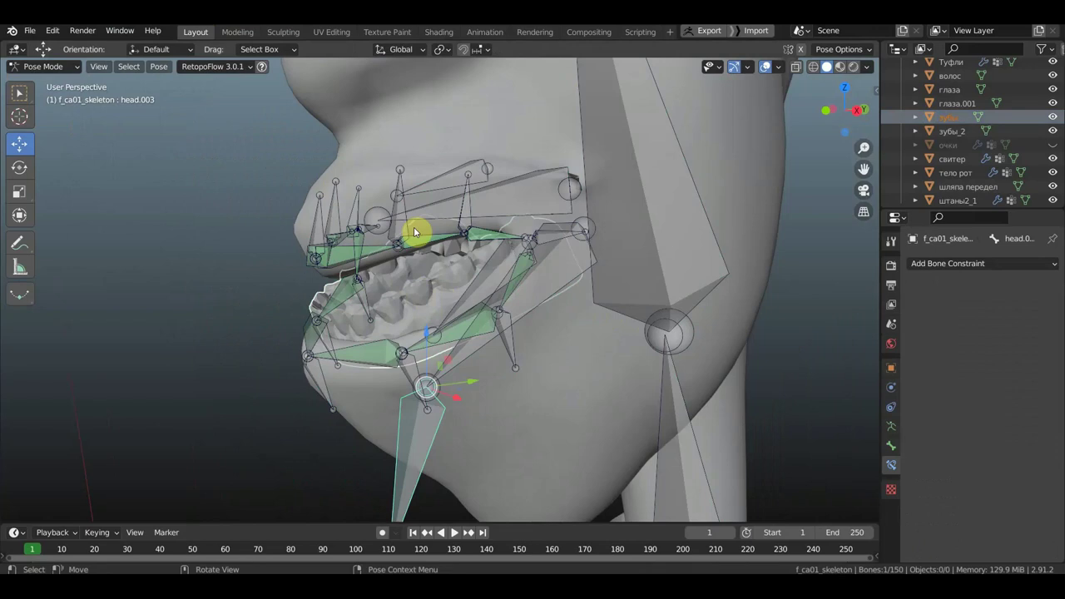
{"action": "mouse_move", "coordinate": [412, 250]}
{"action": "middle_mouse_down"}
{"action": "mouse_move", "coordinate": [400, 252]}
{"action": "mouse_move", "coordinate": [413, 293]}
{"action": "middle_mouse_up"}
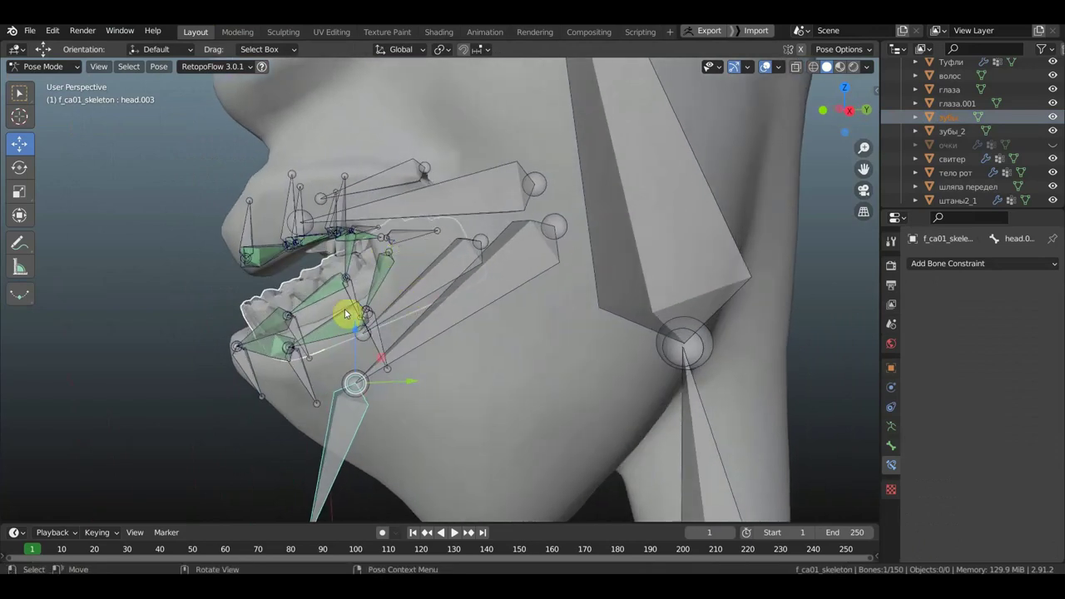
{"action": "mouse_move", "coordinate": [346, 313]}
{"action": "middle_mouse_down"}
{"action": "mouse_move", "coordinate": [321, 308]}
{"action": "mouse_move", "coordinate": [333, 274]}
{"action": "middle_mouse_up"}
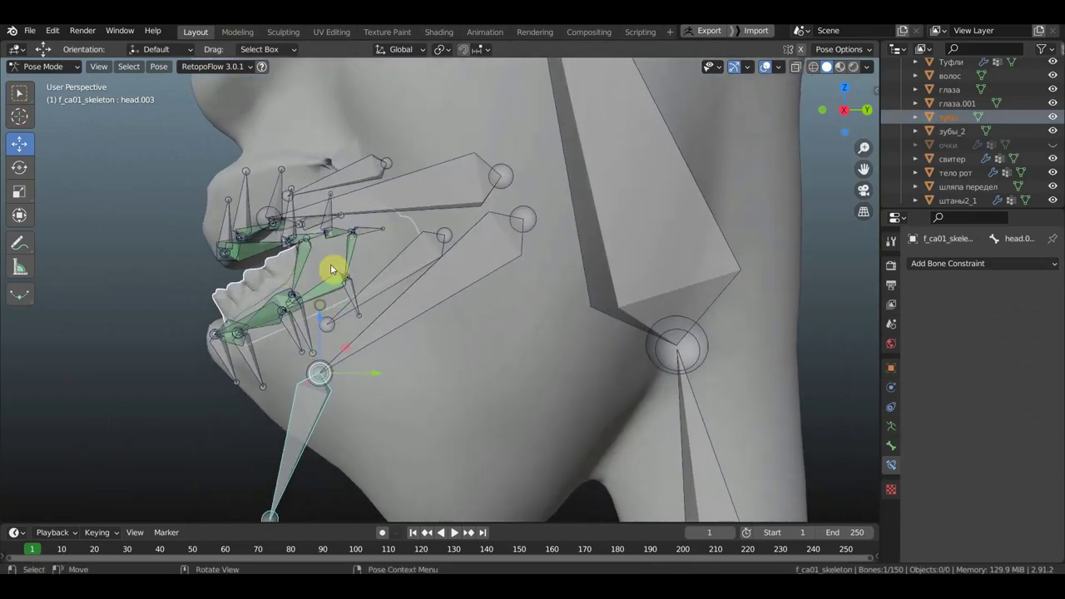
{"action": "left_click", "coordinate": [398, 271]}
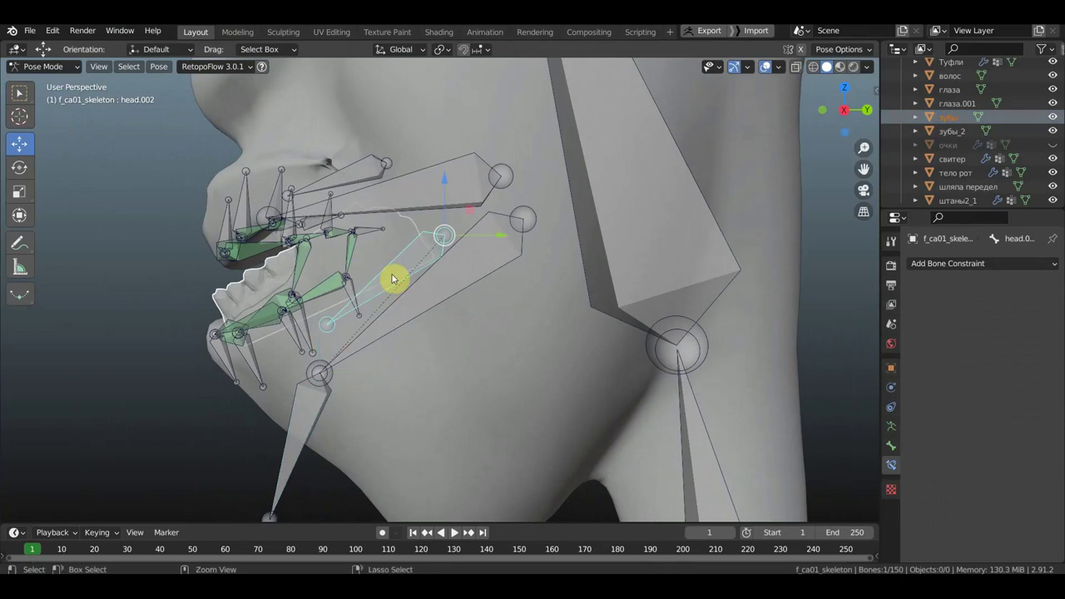
{"action": "key", "text": "ctrl+p"}
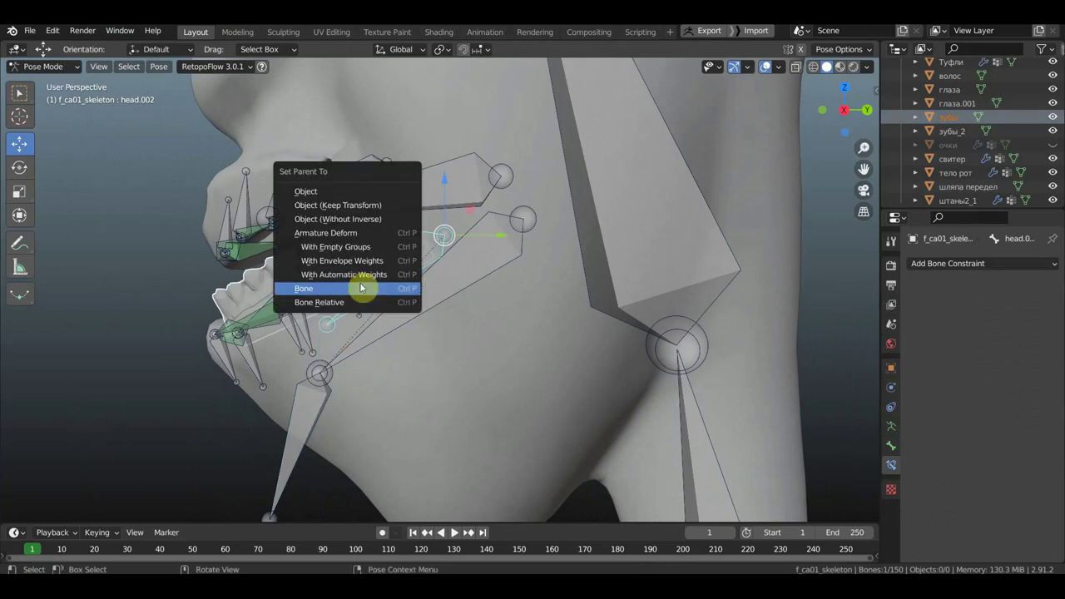
{"action": "left_click", "coordinate": [357, 290]}
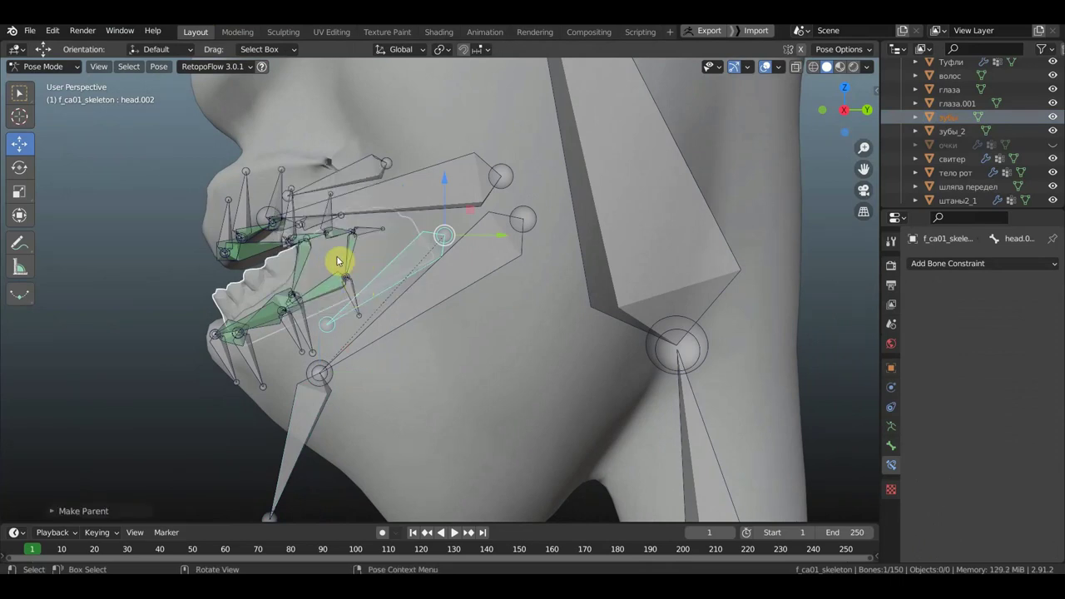
Step: Move bone head.002 twice to check the teeth follow, then orbit to a frontal view
{"action": "mouse_move", "coordinate": [341, 260]}
{"action": "middle_mouse_down"}
{"action": "mouse_move", "coordinate": [386, 262]}
{"action": "mouse_move", "coordinate": [361, 257]}
{"action": "mouse_move", "coordinate": [374, 243]}
{"action": "mouse_move", "coordinate": [399, 254]}
{"action": "mouse_move", "coordinate": [430, 238]}
{"action": "mouse_move", "coordinate": [359, 260]}
{"action": "mouse_move", "coordinate": [380, 264]}
{"action": "middle_mouse_up"}
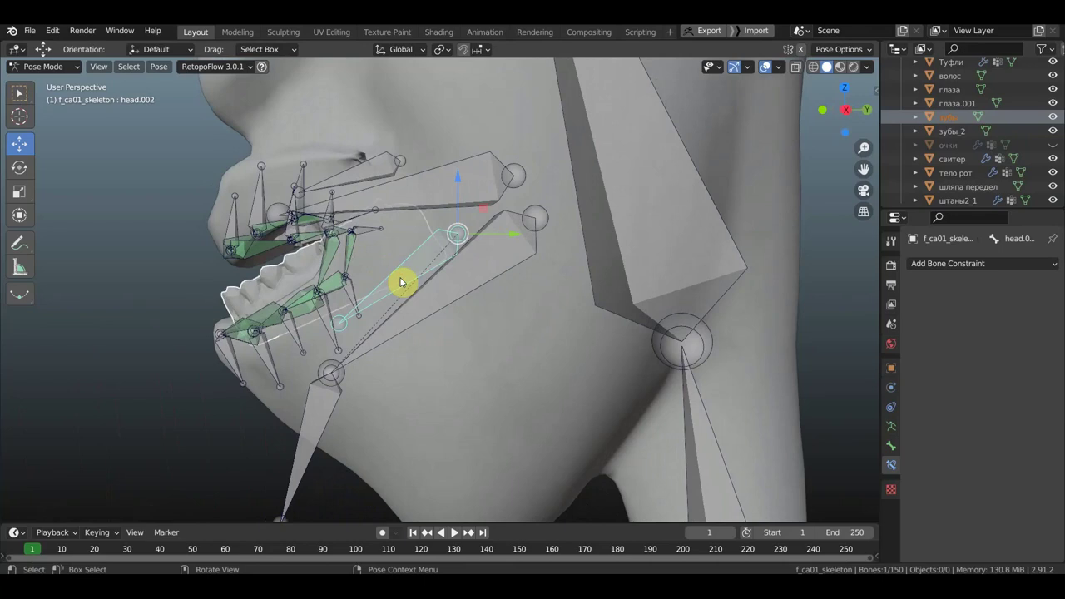
{"action": "key", "text": "g"}
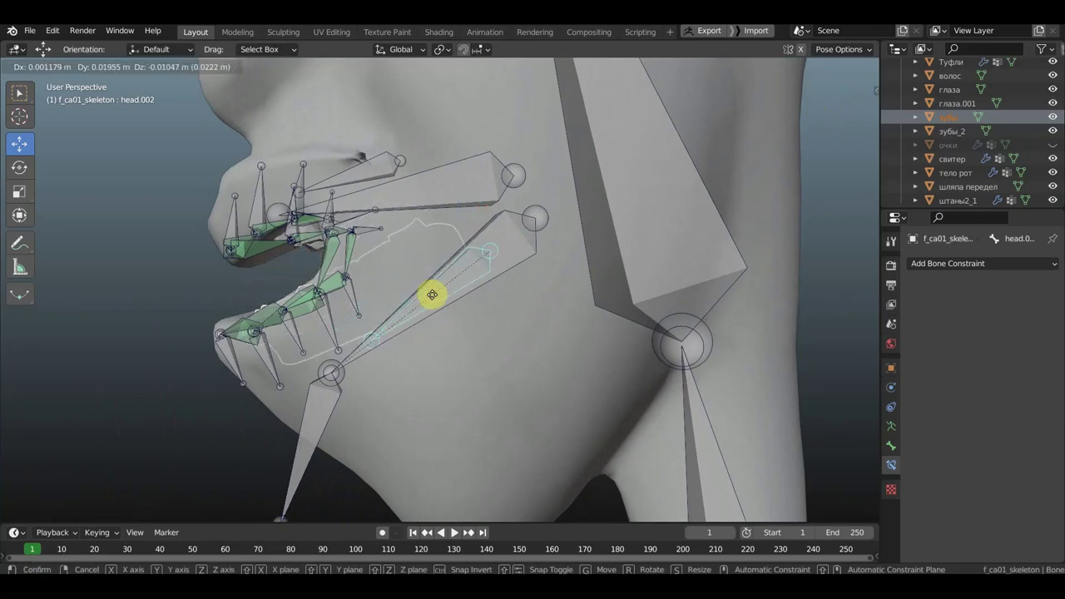
{"action": "left_click", "coordinate": [428, 294]}
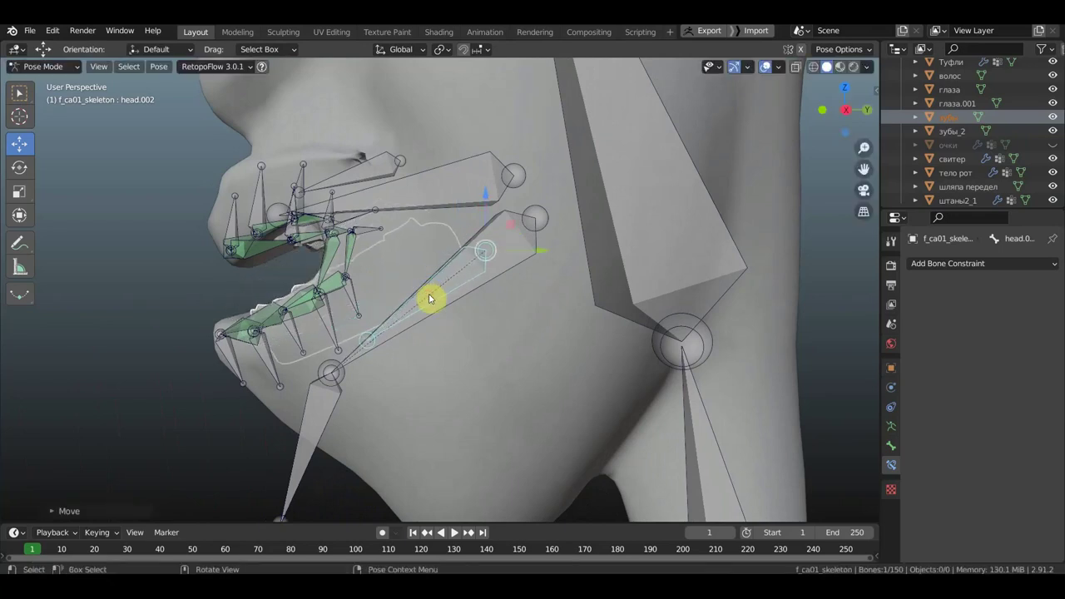
{"action": "key", "text": "g"}
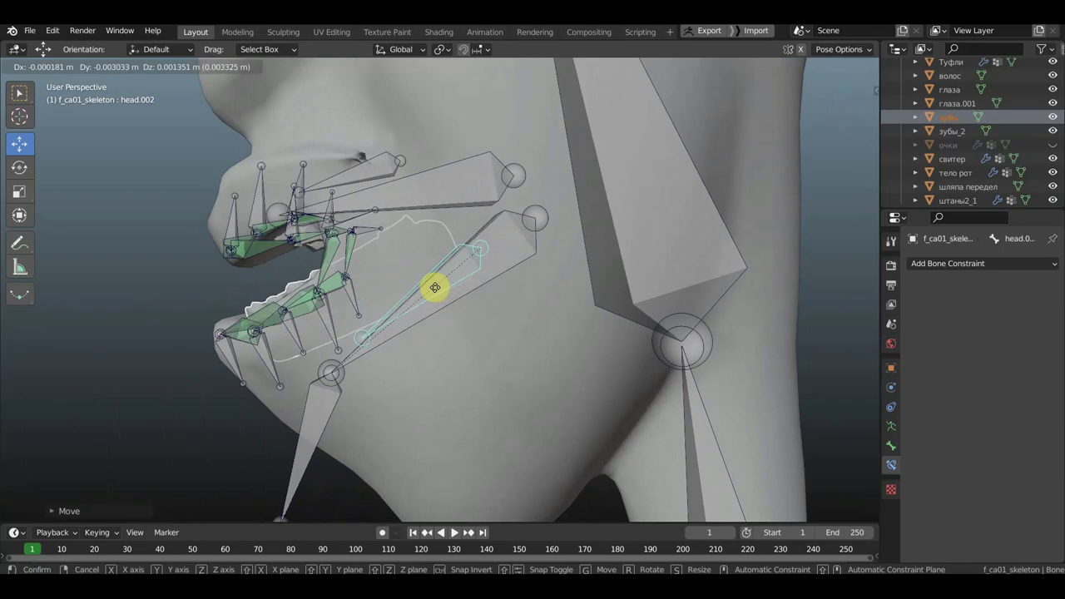
{"action": "left_click", "coordinate": [439, 287]}
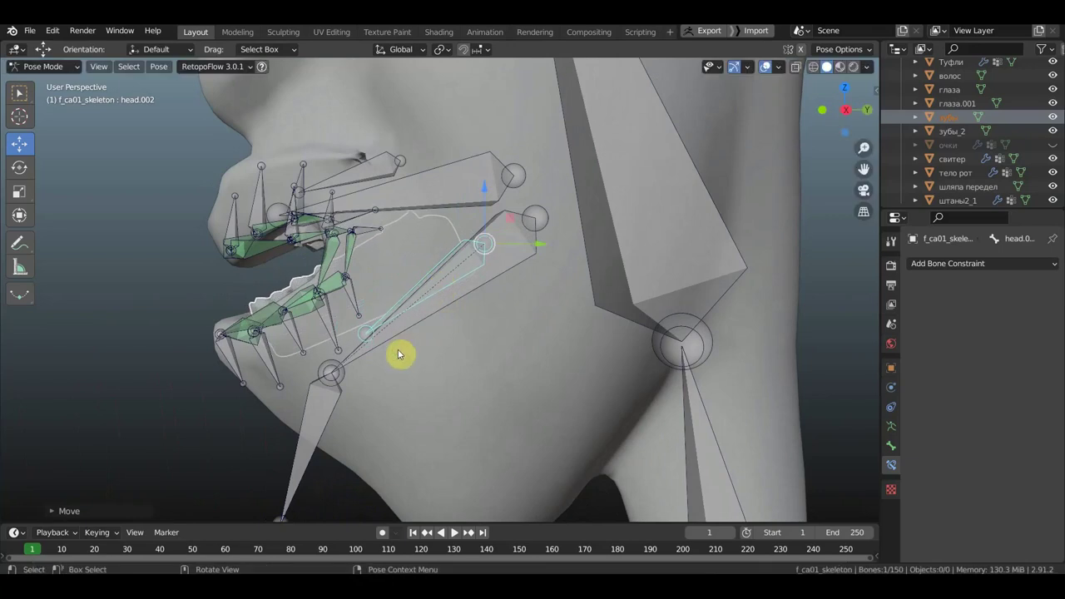
{"action": "mouse_move", "coordinate": [416, 357]}
{"action": "middle_mouse_down"}
{"action": "mouse_move", "coordinate": [475, 364]}
{"action": "mouse_move", "coordinate": [426, 323]}
{"action": "middle_mouse_up"}
Step: Bone-parent the зубы_2 teeth object to bone head.005 in Pose Mode
{"action": "left_click", "coordinate": [35, 66]}
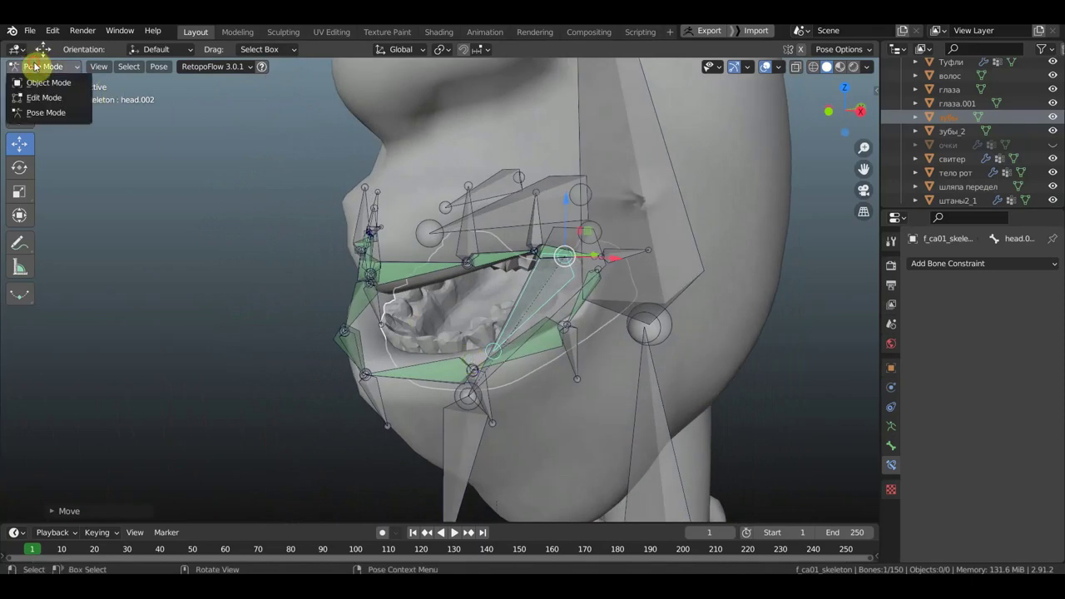
{"action": "left_click", "coordinate": [50, 82]}
{"action": "mouse_move", "coordinate": [488, 316]}
{"action": "middle_mouse_down"}
{"action": "mouse_move", "coordinate": [450, 314]}
{"action": "mouse_move", "coordinate": [416, 244]}
{"action": "middle_mouse_up"}
{"action": "left_click", "coordinate": [396, 237]}
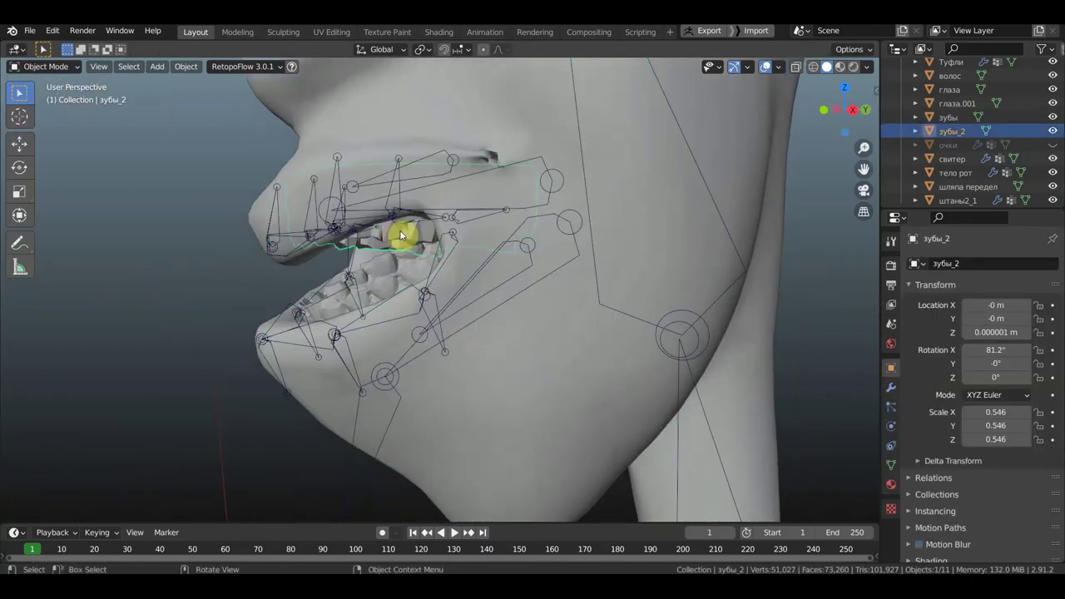
{"action": "left_click", "coordinate": [273, 223], "text": "shift"}
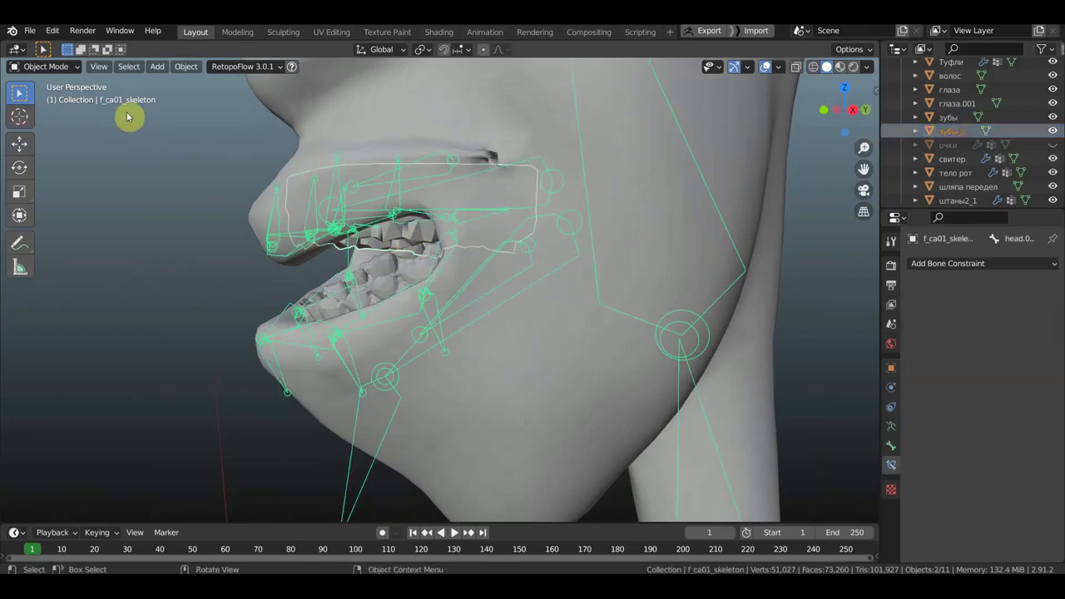
{"action": "left_click", "coordinate": [47, 66]}
{"action": "left_click", "coordinate": [60, 120]}
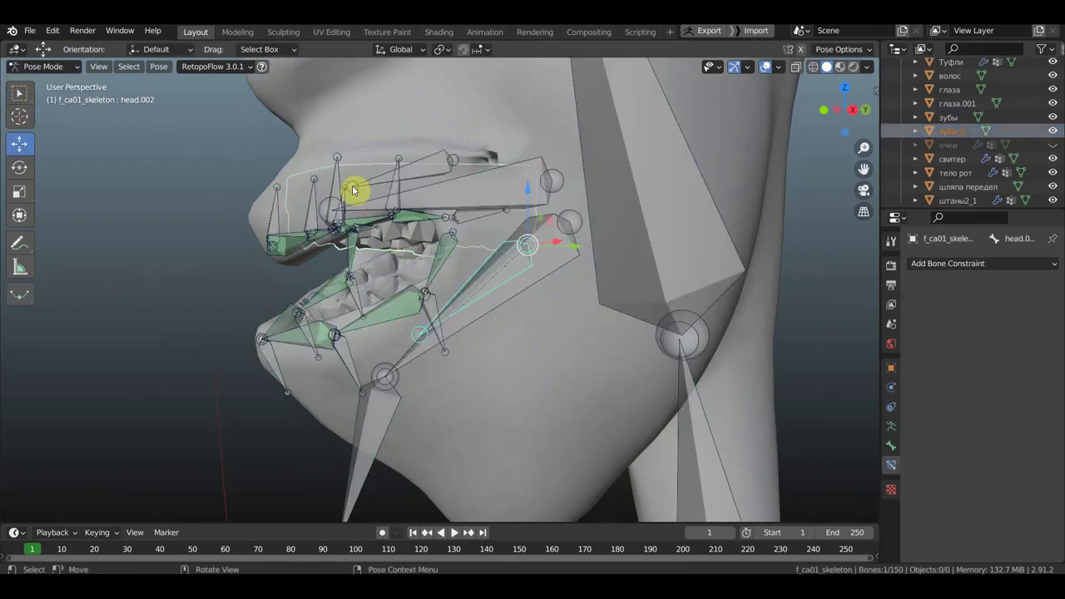
{"action": "middle_click_drag", "start_coordinate": [352, 186], "coordinate": [341, 218]}
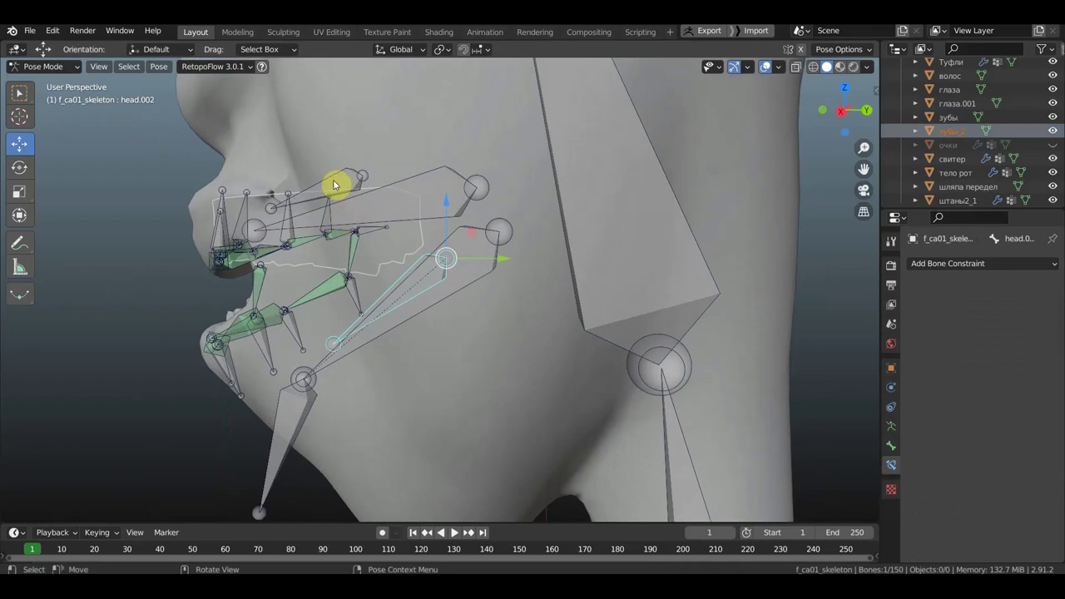
{"action": "left_click", "coordinate": [333, 185]}
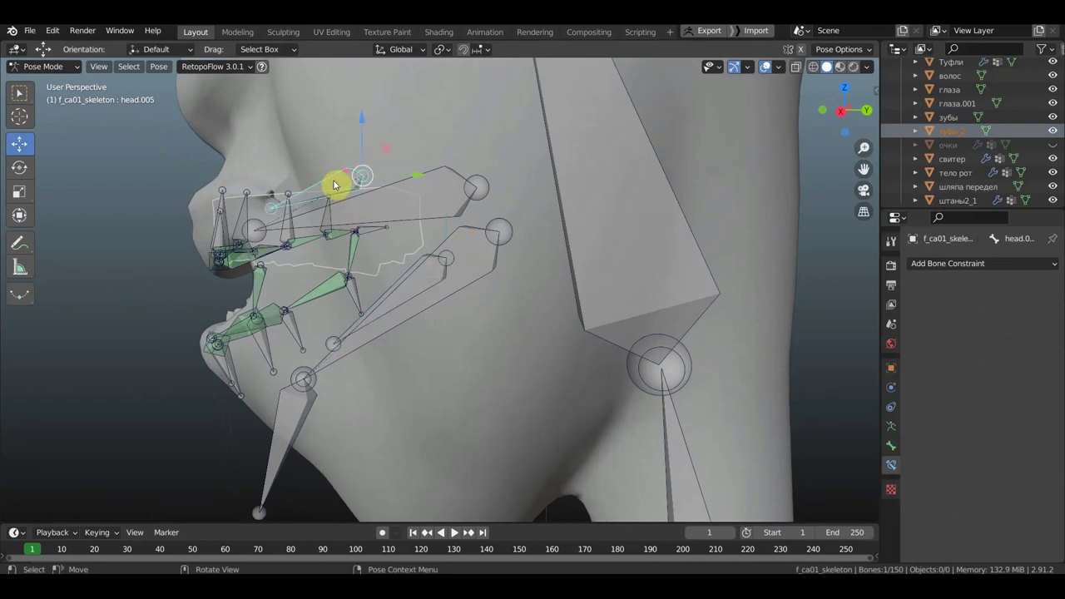
{"action": "key", "text": "KP_3"}
{"action": "scroll", "coordinate": [384, 204], "scroll_direction": "up", "scroll_amount": 1}
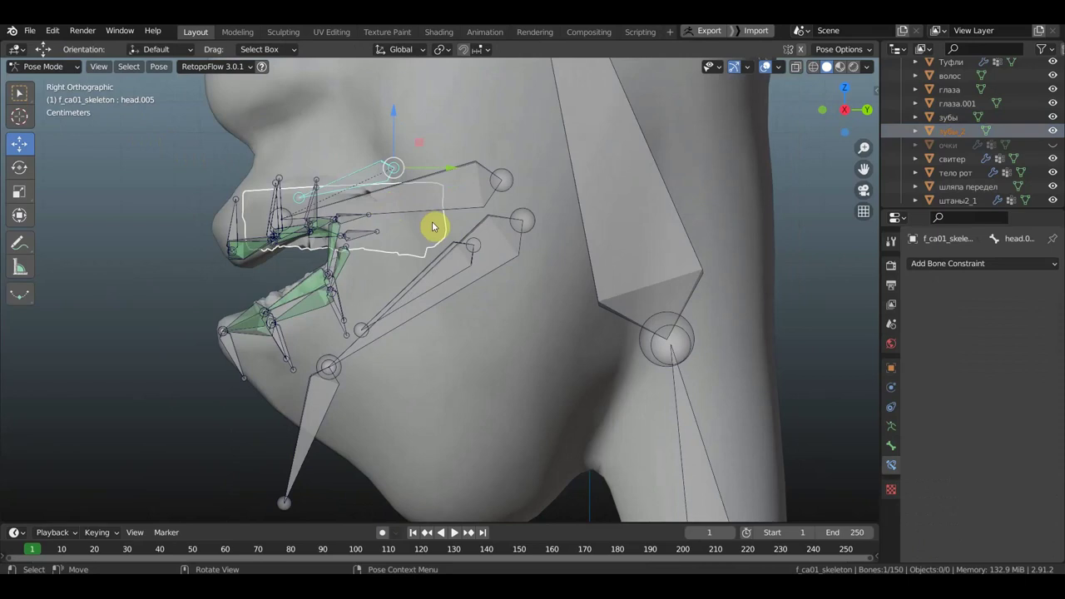
{"action": "key", "text": "ctrl+p"}
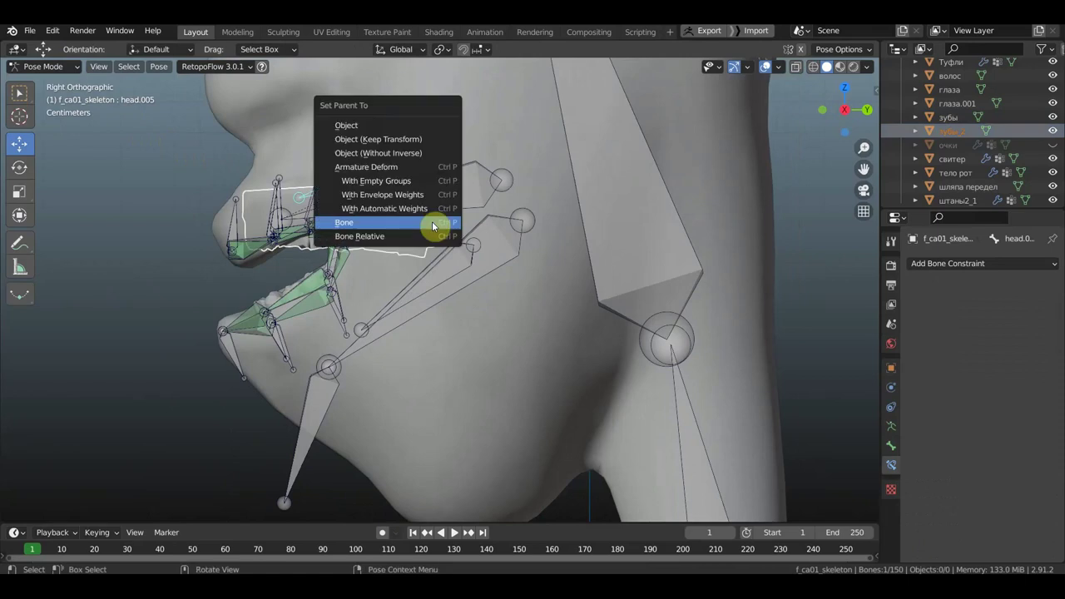
{"action": "left_click", "coordinate": [433, 223]}
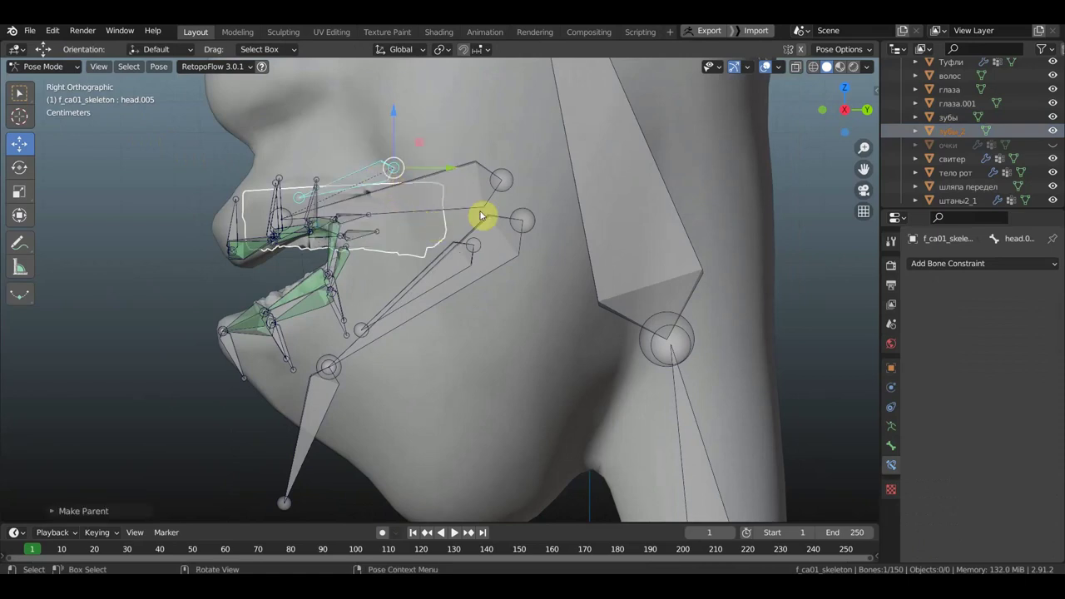
Step: Rotate head.005 to confirm the teeth follow, then undo the test rotation
{"action": "key", "text": "r"}
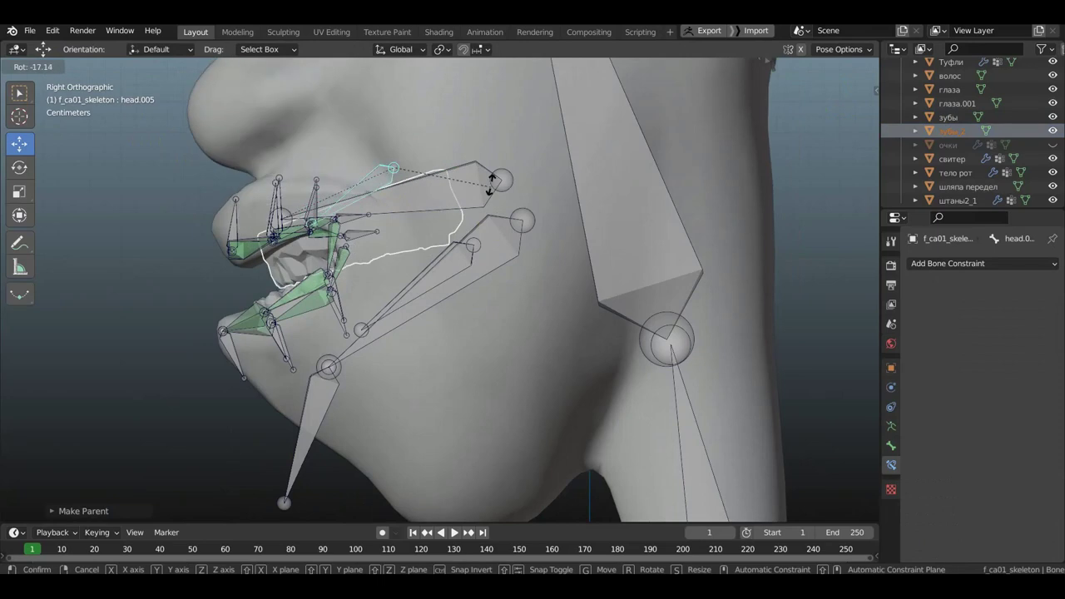
{"action": "left_click", "coordinate": [527, 214]}
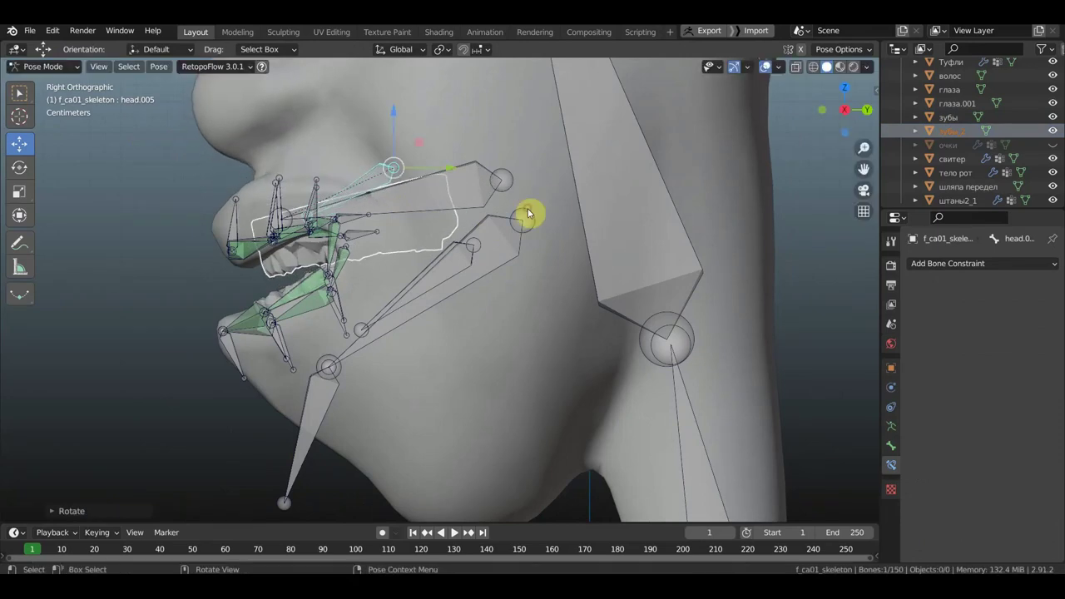
{"action": "key", "text": "ctrl+z"}
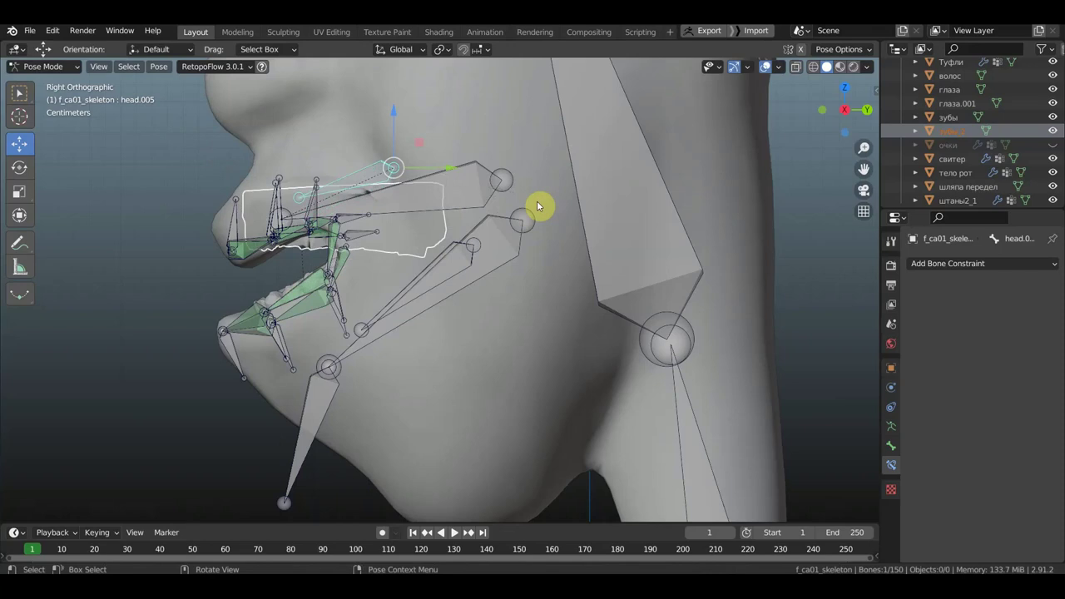
{"action": "scroll", "coordinate": [380, 236], "scroll_direction": "down", "scroll_amount": 3}
{"action": "middle_click_drag", "start_coordinate": [380, 236], "coordinate": [333, 369], "text": "shift"}
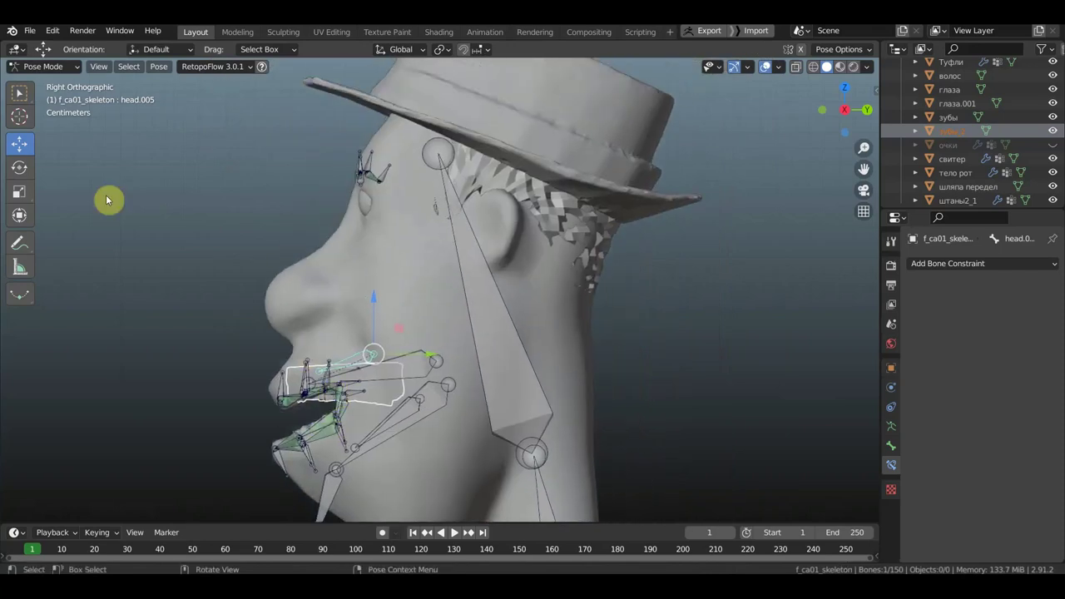
Step: In Edit Mode, duplicate head.005, rotate it, and place the copy beside the nostril
{"action": "left_click", "coordinate": [50, 65]}
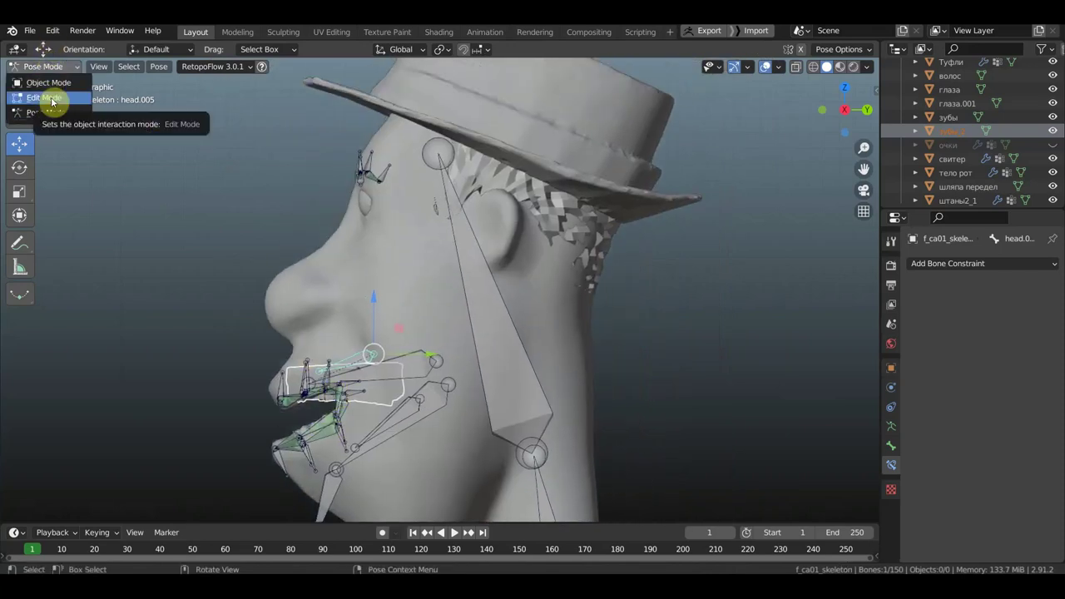
{"action": "left_click", "coordinate": [50, 98]}
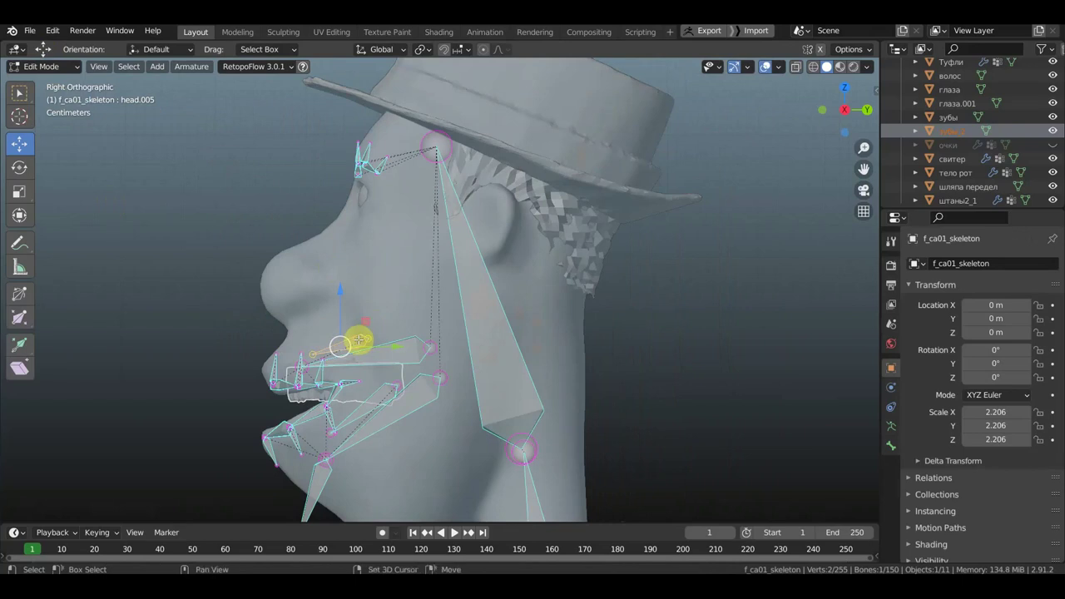
{"action": "key", "text": "shift+d"}
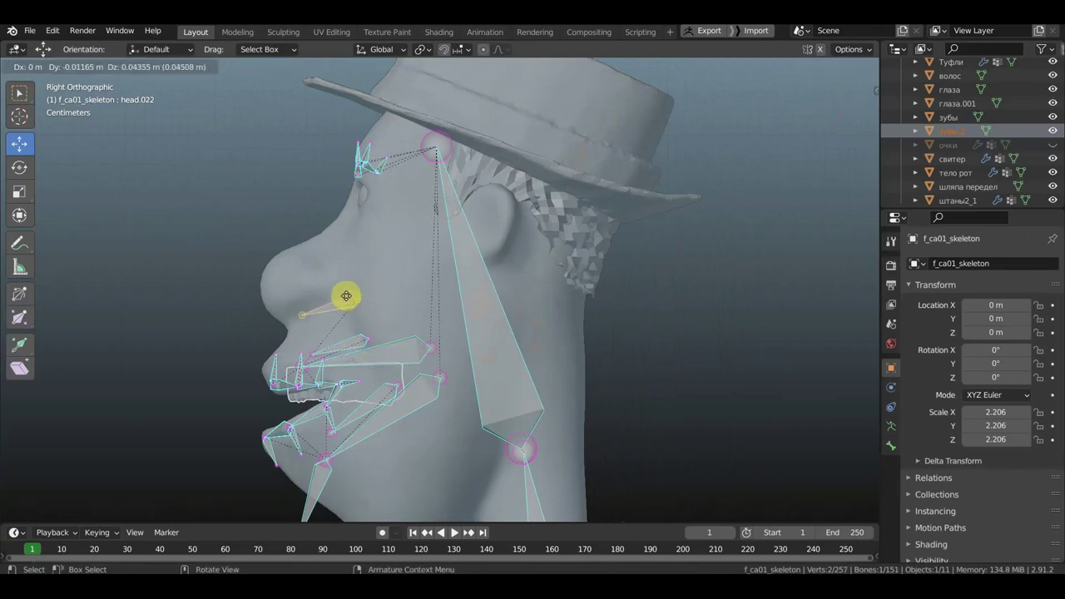
{"action": "left_click", "coordinate": [341, 290]}
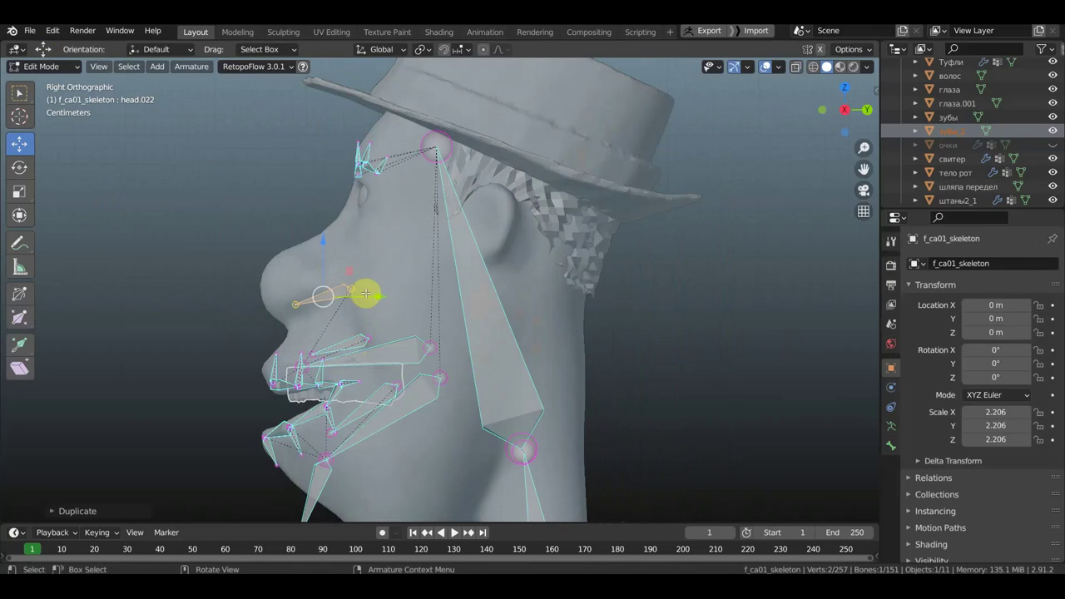
{"action": "key", "text": "r"}
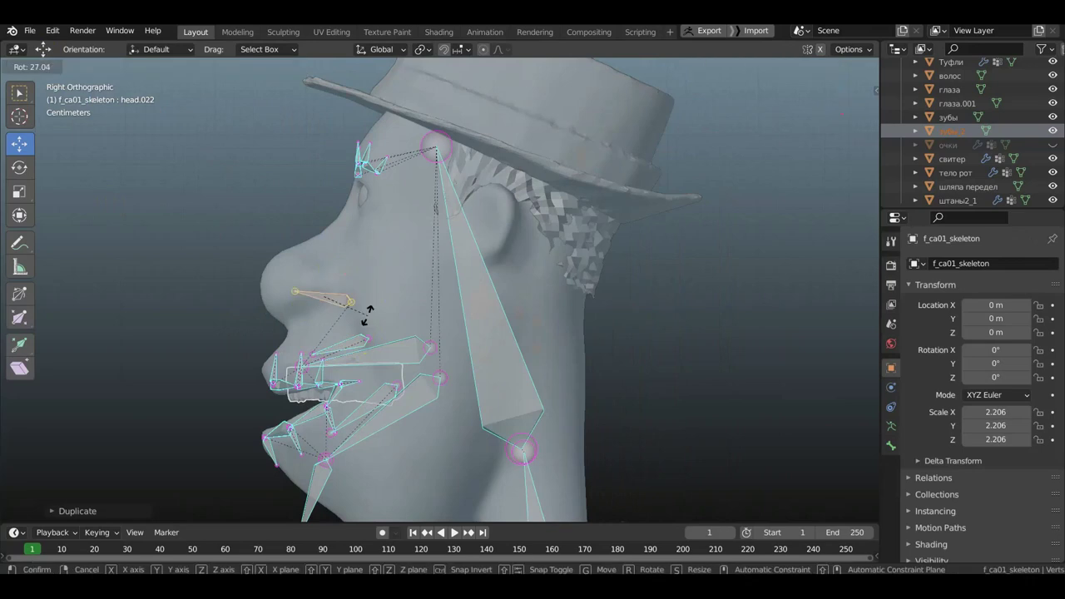
{"action": "left_click", "coordinate": [366, 314]}
{"action": "middle_click_drag", "start_coordinate": [381, 313], "coordinate": [516, 317]}
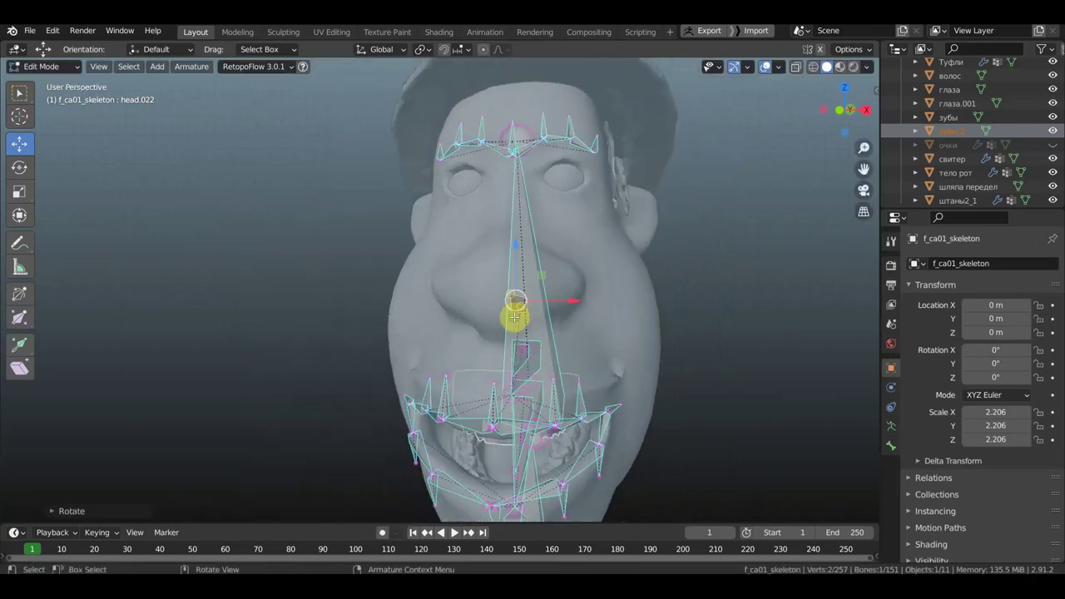
{"action": "left_click_drag", "start_coordinate": [514, 317], "coordinate": [564, 301]}
{"action": "mouse_move", "coordinate": [564, 301]}
{"action": "middle_mouse_down"}
{"action": "mouse_move", "coordinate": [537, 304]}
{"action": "mouse_move", "coordinate": [563, 302]}
{"action": "mouse_move", "coordinate": [532, 372]}
{"action": "mouse_move", "coordinate": [492, 354]}
{"action": "mouse_move", "coordinate": [506, 334]}
{"action": "mouse_move", "coordinate": [566, 321]}
{"action": "mouse_move", "coordinate": [571, 305]}
{"action": "middle_mouse_up"}
{"action": "key", "text": "KP_1"}
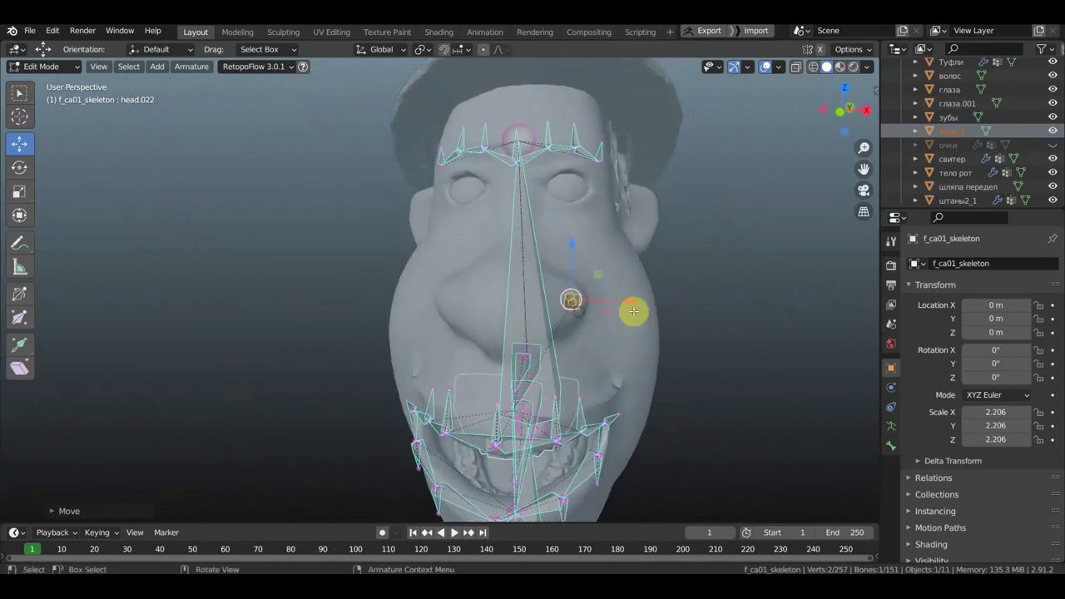
{"action": "key", "text": "KP_1"}
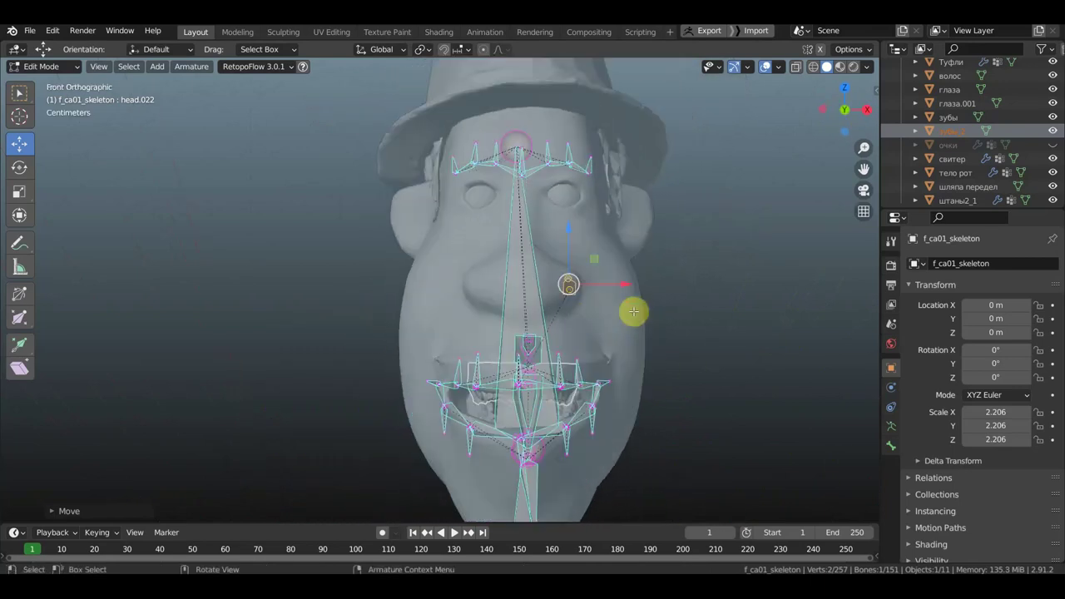
Step: Duplicate that bone and mirror it across global X to the opposite nostril
{"action": "key", "text": "shift+d"}
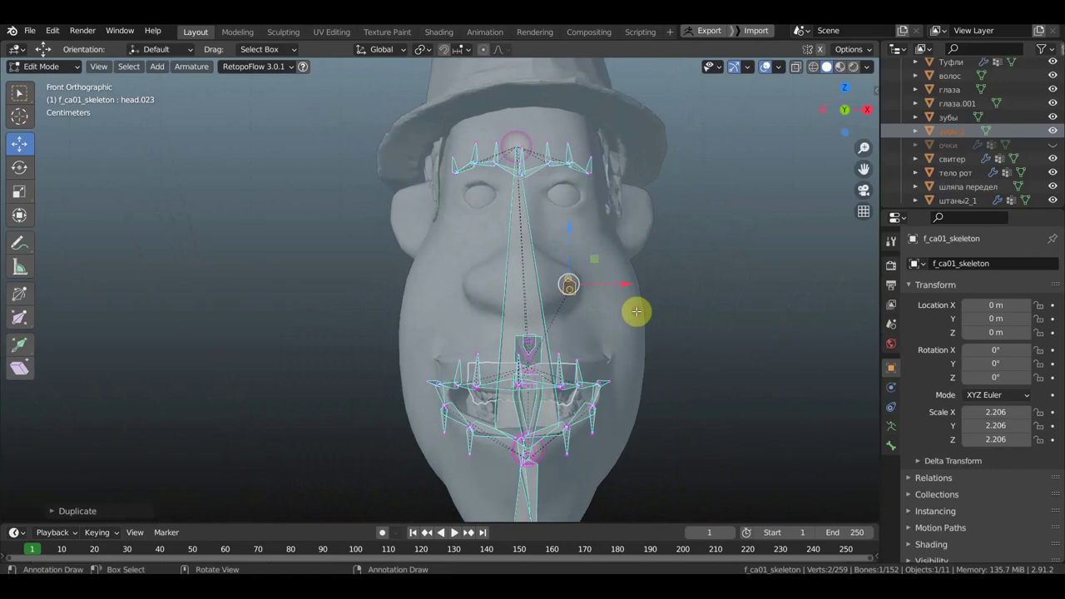
{"action": "right_click", "coordinate": [638, 313]}
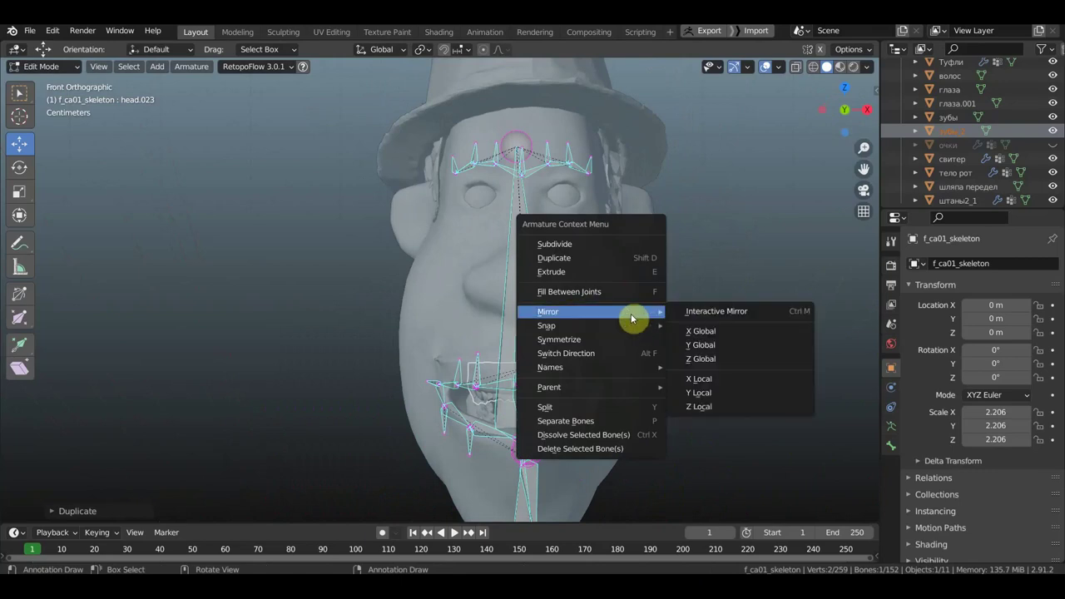
{"action": "left_click", "coordinate": [702, 333]}
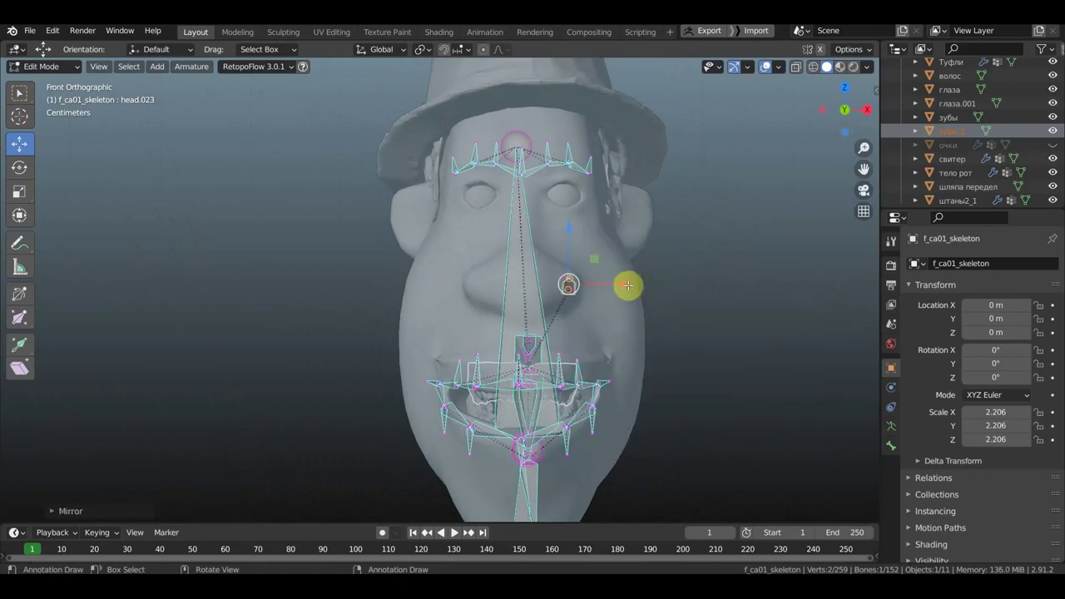
{"action": "left_click_drag", "start_coordinate": [625, 283], "coordinate": [529, 274]}
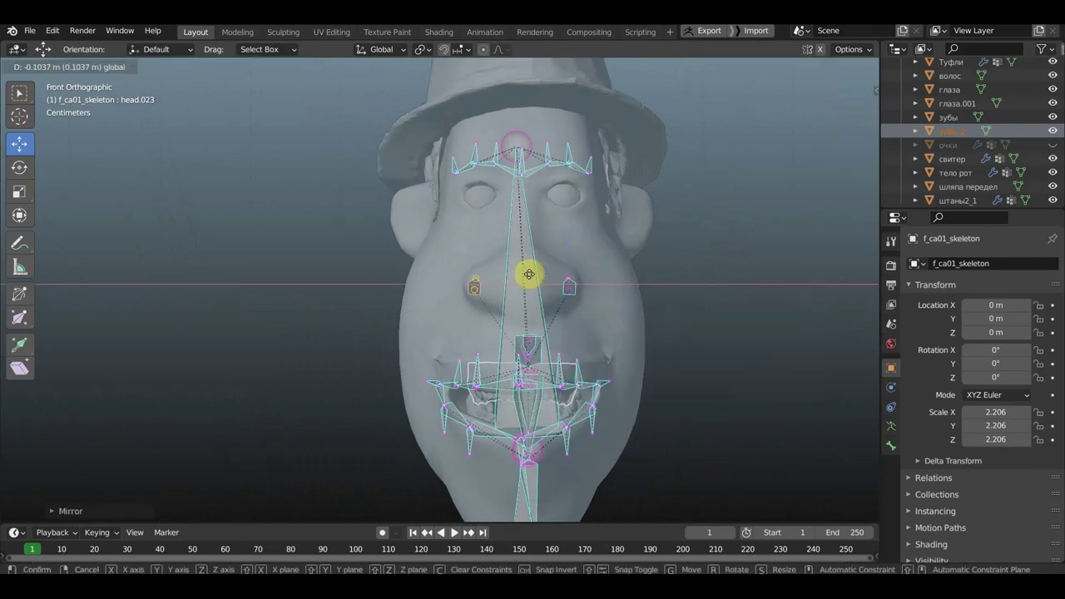
{"action": "middle_click_drag", "start_coordinate": [529, 274], "coordinate": [400, 293]}
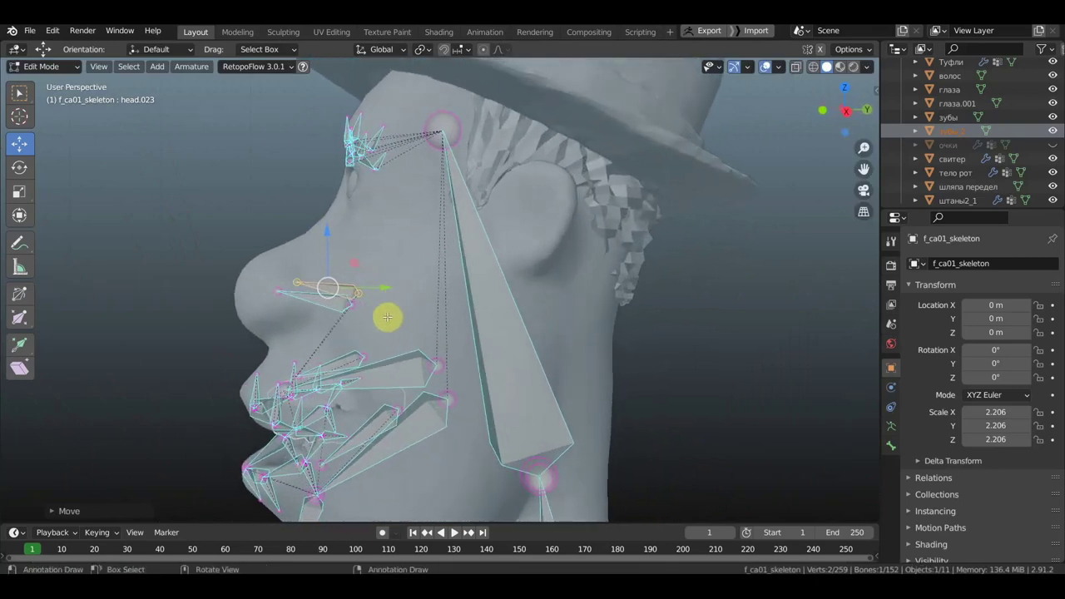
{"action": "key", "text": "KP_3"}
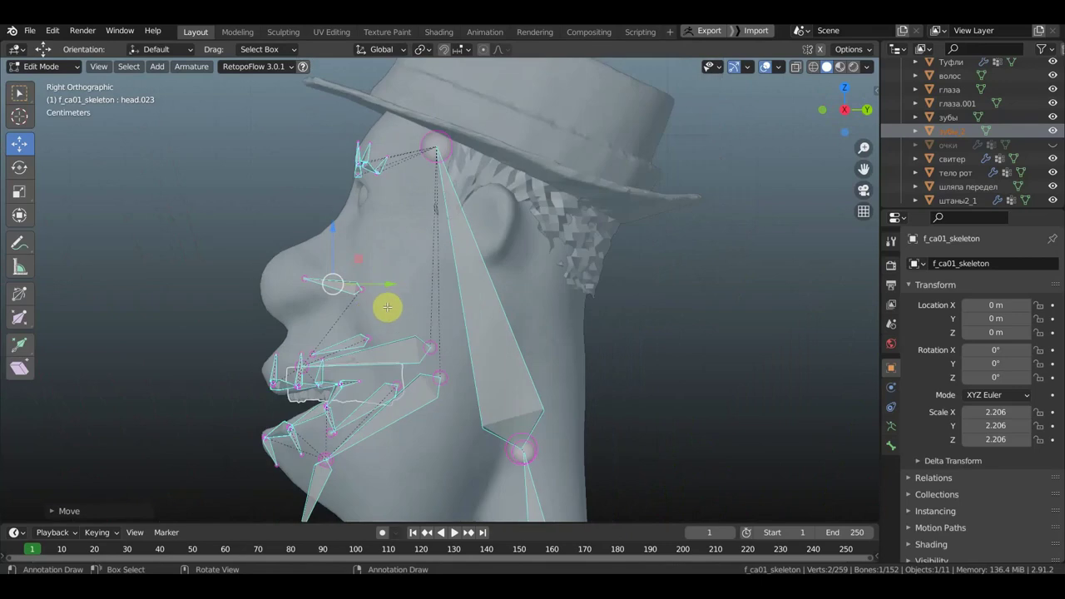
Step: Duplicate the nose-side bone again and place it rotated near the upper lip
{"action": "key", "text": "shift+d"}
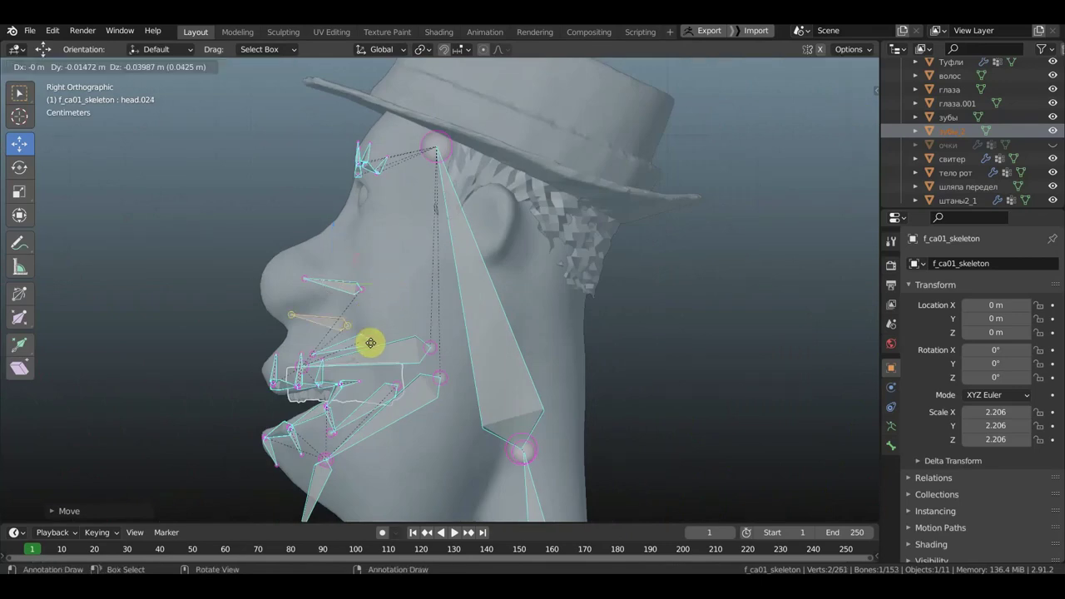
{"action": "left_click", "coordinate": [371, 343]}
{"action": "key", "text": "r"}
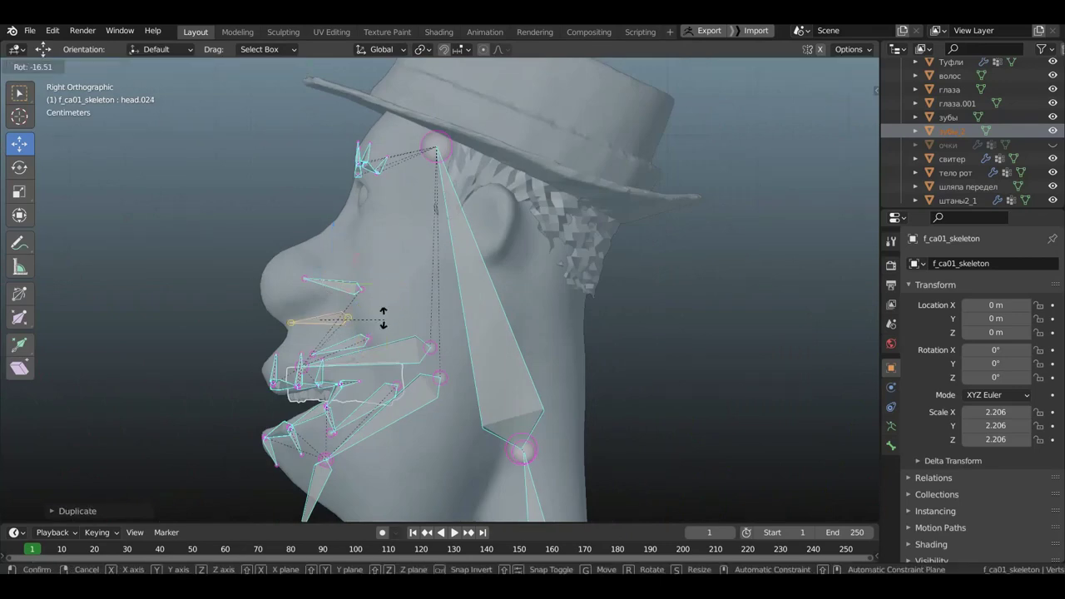
{"action": "left_click", "coordinate": [381, 307]}
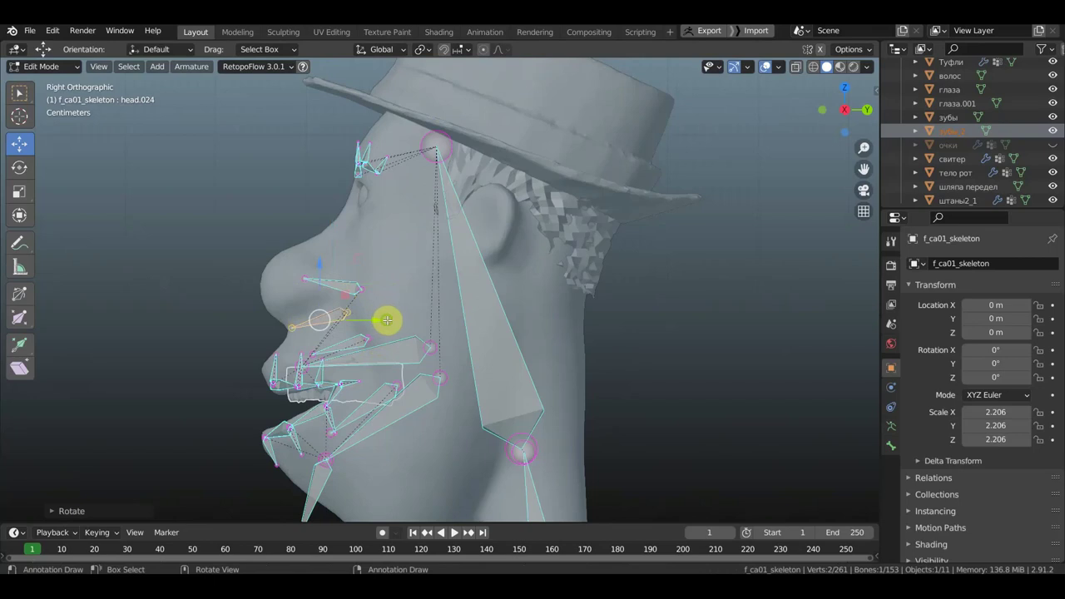
{"action": "middle_click_drag", "start_coordinate": [383, 317], "coordinate": [525, 330]}
{"action": "key", "text": "KP_1"}
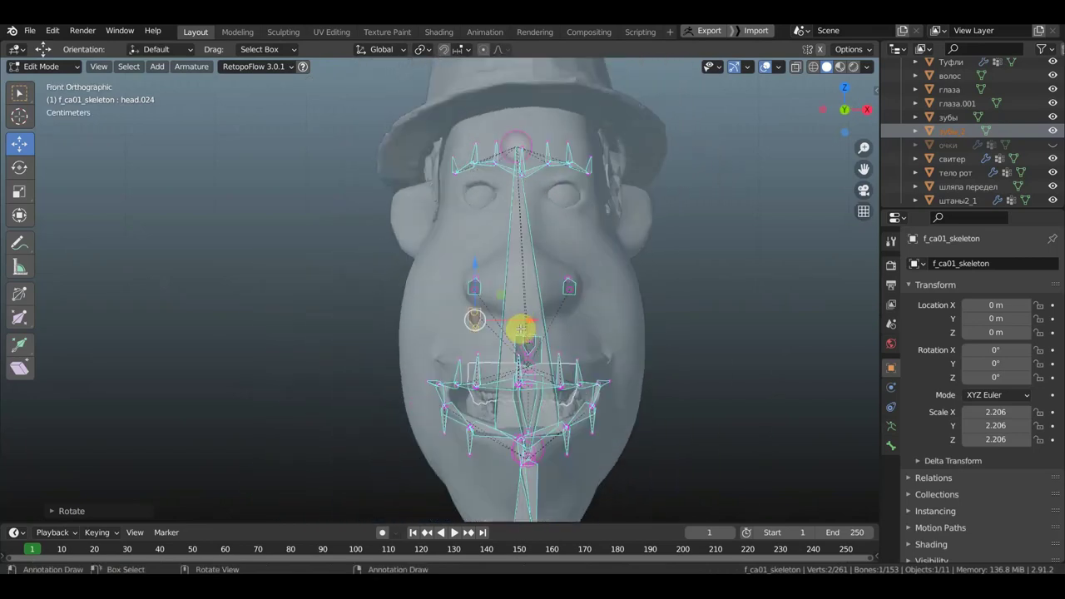
{"action": "left_click_drag", "start_coordinate": [516, 329], "coordinate": [563, 331]}
{"action": "middle_click_drag", "start_coordinate": [506, 328], "coordinate": [400, 331]}
Step: Nudge bone head.024 slightly upward beside the nose
{"action": "key", "text": "g"}
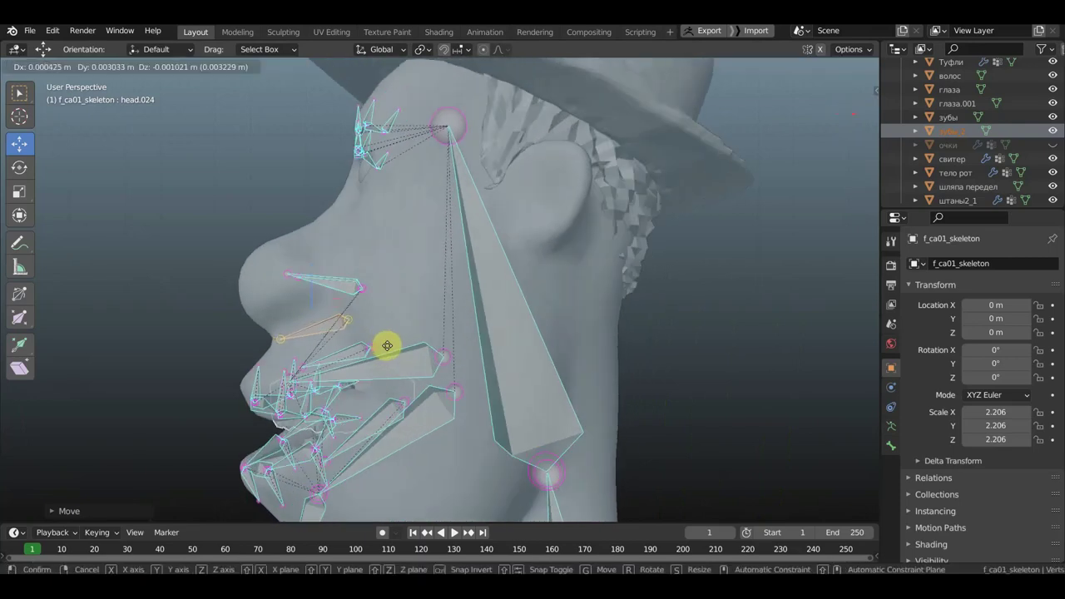
{"action": "left_click", "coordinate": [380, 313]}
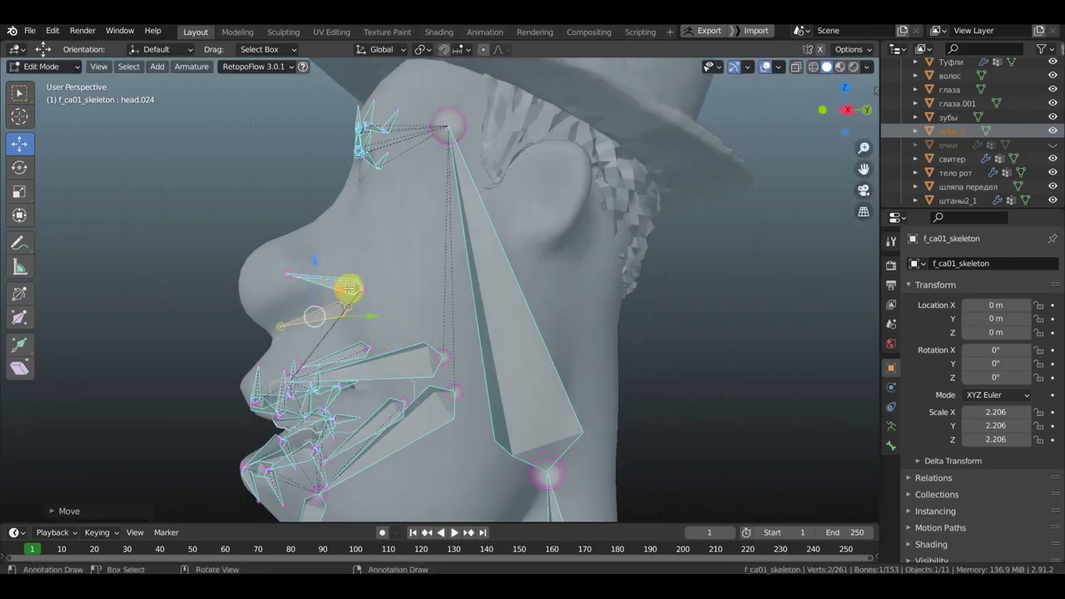
{"action": "middle_click_drag", "start_coordinate": [352, 288], "coordinate": [395, 341]}
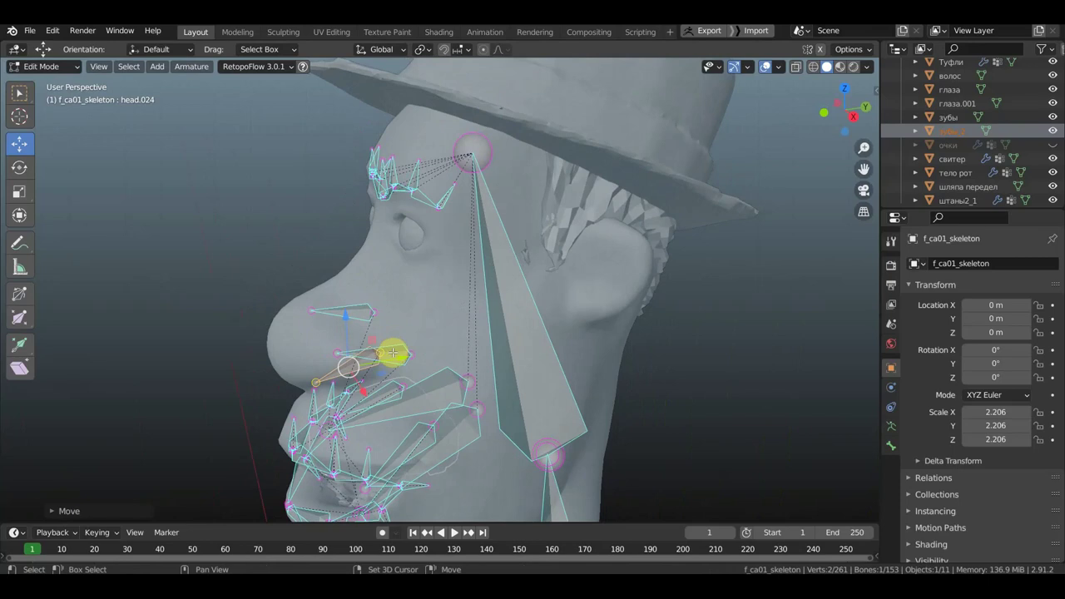
Step: Parent the nose bones to the long head bone with Keep Offset
{"action": "left_click", "coordinate": [359, 310], "text": "shift"}
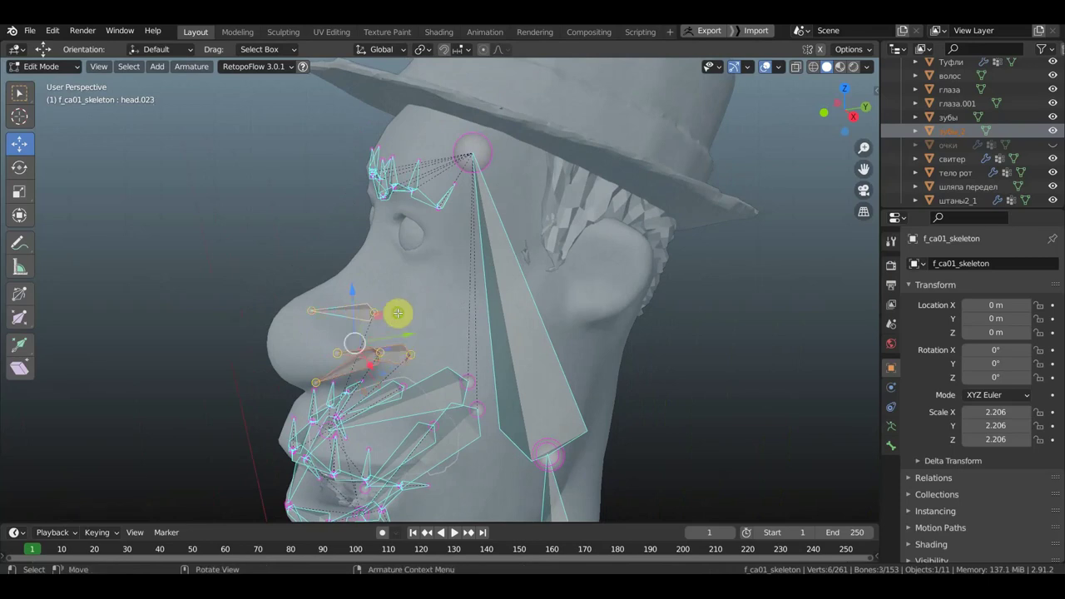
{"action": "middle_click_drag", "start_coordinate": [398, 312], "coordinate": [432, 297]}
{"action": "left_click", "coordinate": [490, 304], "text": "shift"}
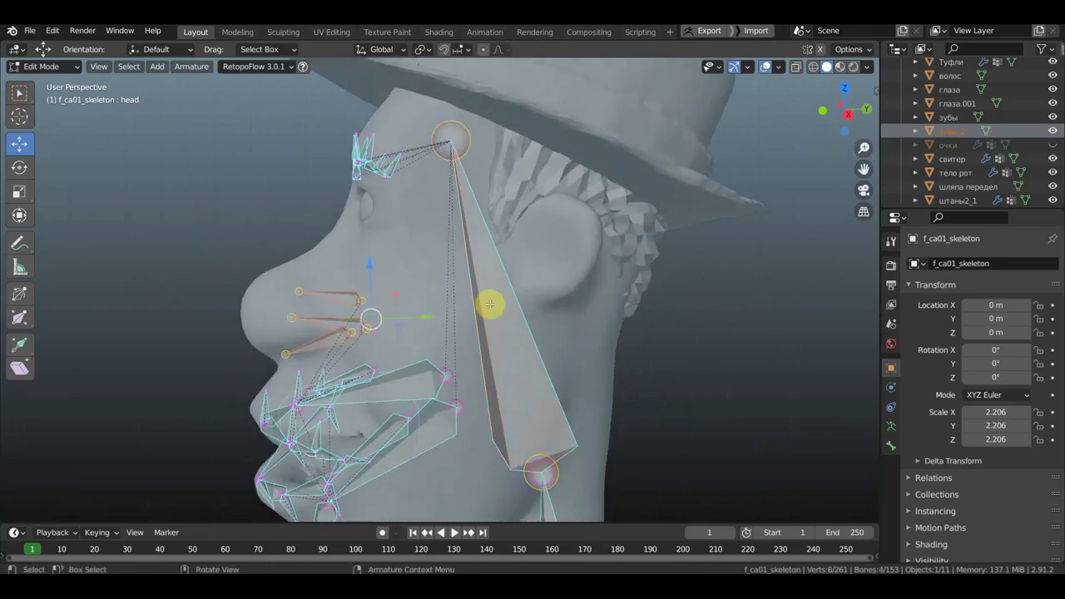
{"action": "key", "text": "ctrl+p"}
{"action": "left_click", "coordinate": [490, 306]}
Step: Switch the rig back to Object Mode and view the whole head and hat
{"action": "middle_click_drag", "start_coordinate": [444, 316], "coordinate": [434, 305]}
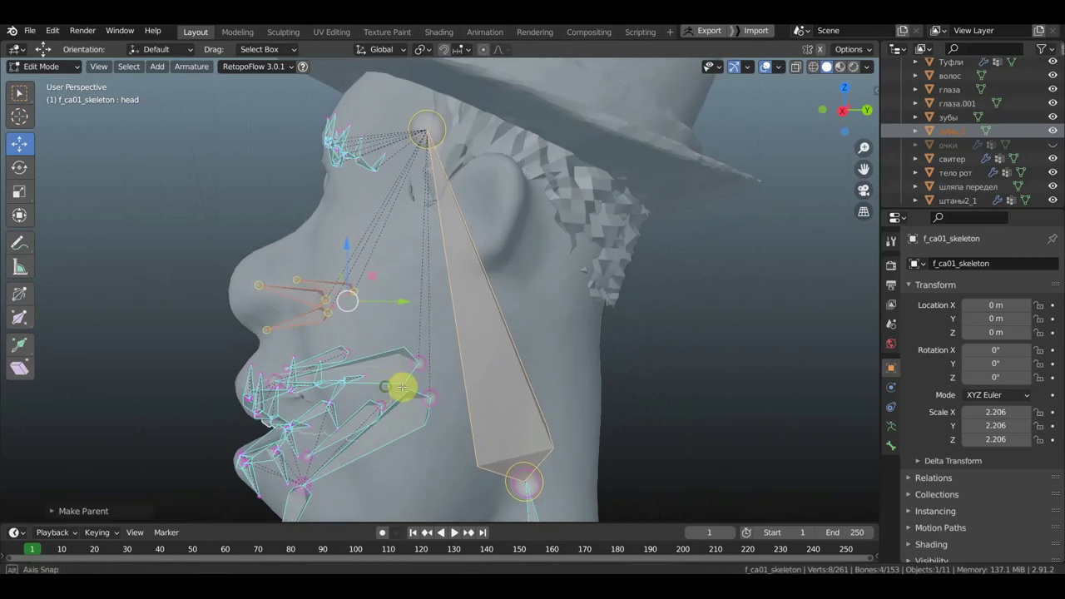
{"action": "middle_click_drag", "start_coordinate": [399, 380], "coordinate": [406, 382]}
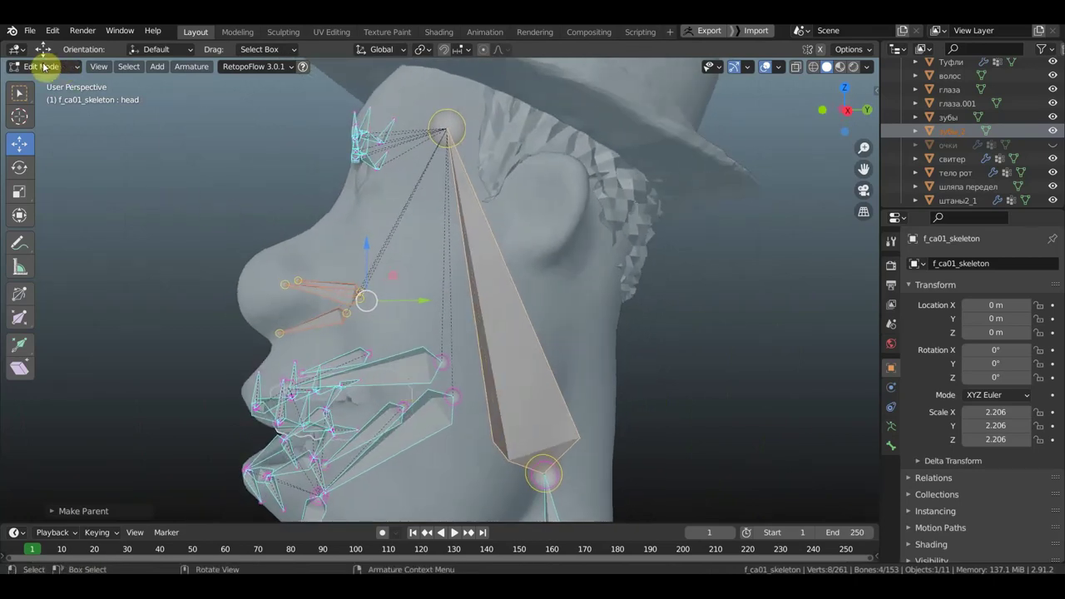
{"action": "left_click", "coordinate": [43, 67]}
{"action": "left_click", "coordinate": [50, 81]}
{"action": "middle_click_drag", "start_coordinate": [456, 330], "coordinate": [494, 336]}
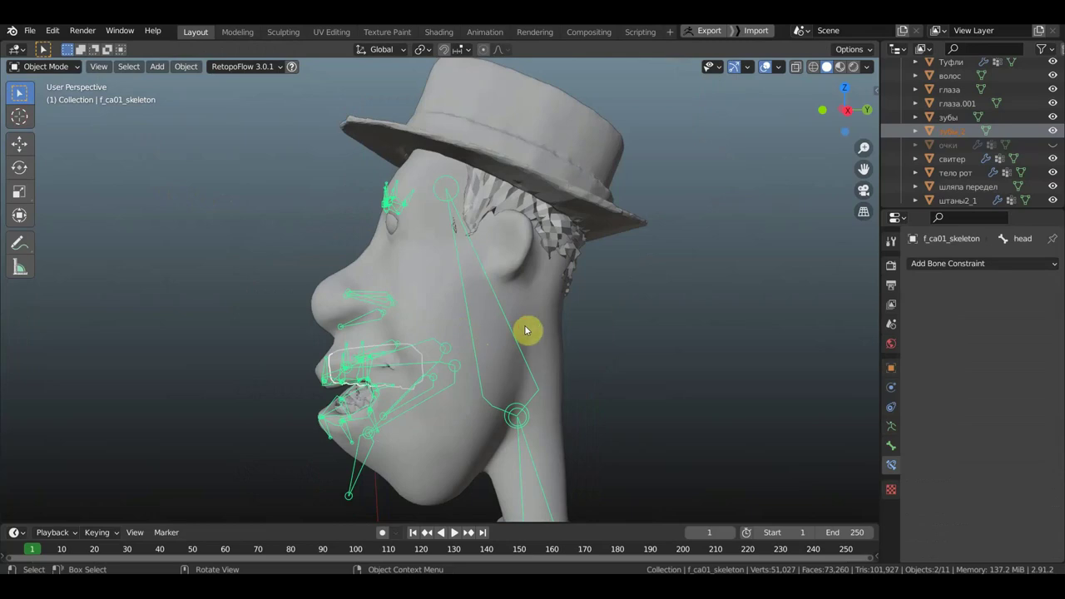
Step: Bind the тело рот mesh to f_ca01_skeleton With Automatic Weights, then select the armature for posing
{"action": "left_click", "coordinate": [523, 333]}
{"action": "left_click", "coordinate": [539, 370], "text": "shift"}
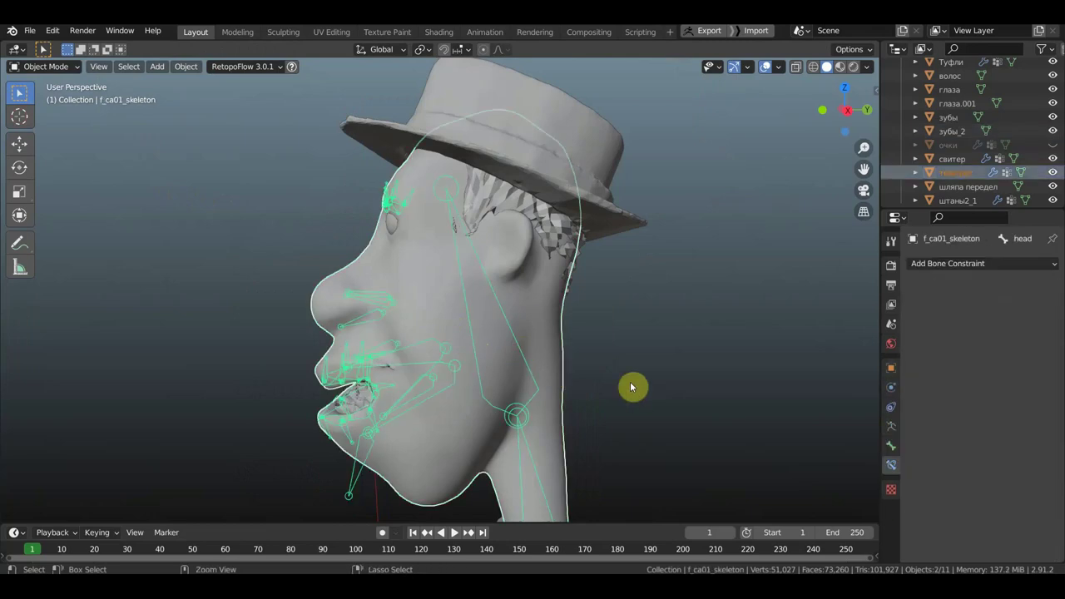
{"action": "key", "text": "ctrl+p"}
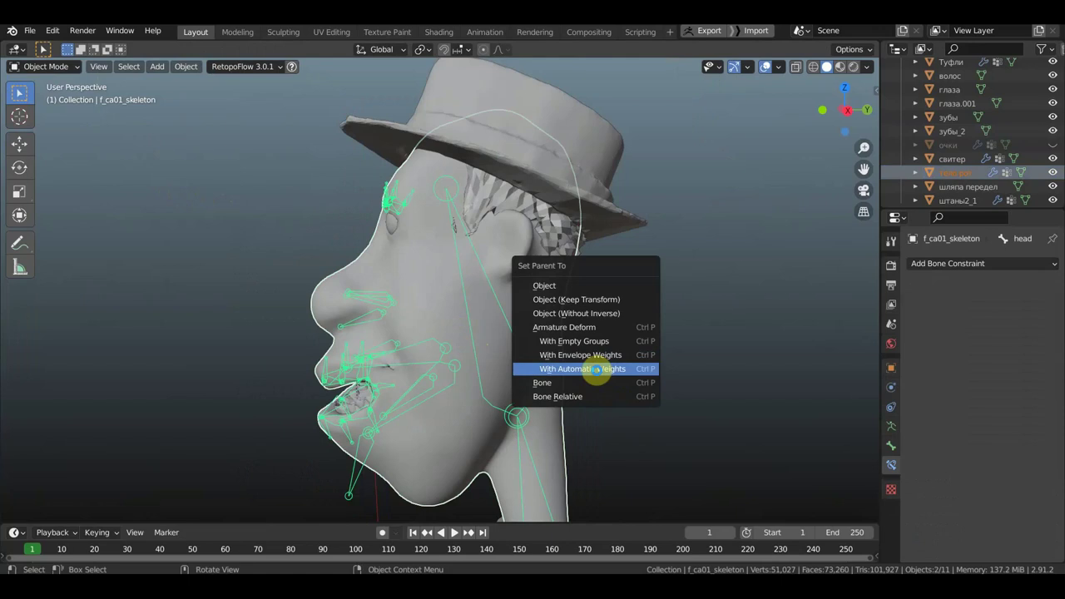
{"action": "left_click", "coordinate": [595, 371]}
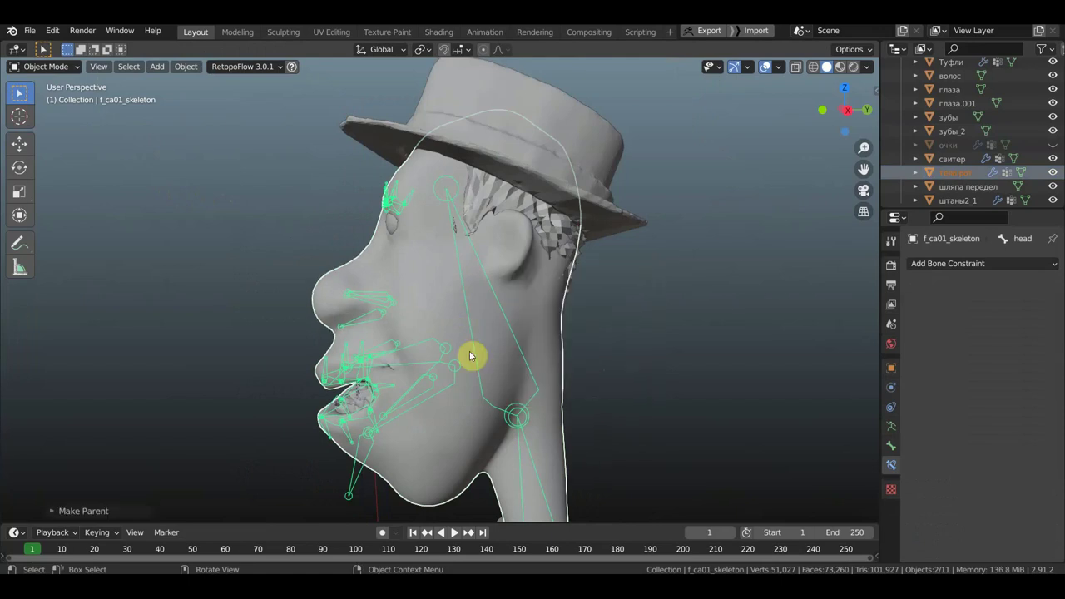
{"action": "left_click", "coordinate": [511, 332]}
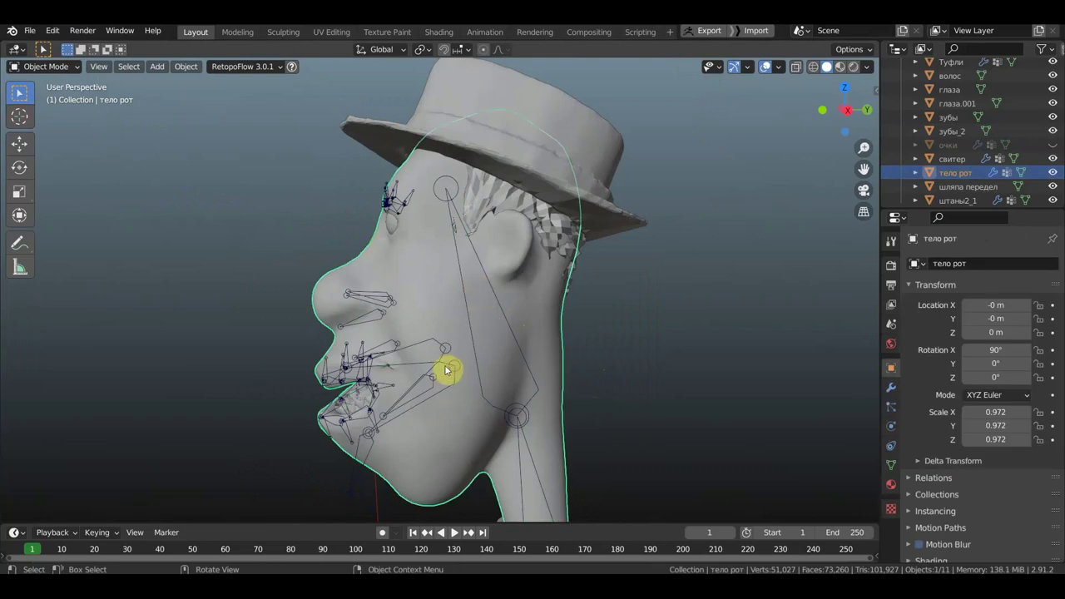
{"action": "left_click", "coordinate": [446, 370]}
{"action": "left_click", "coordinate": [46, 66]}
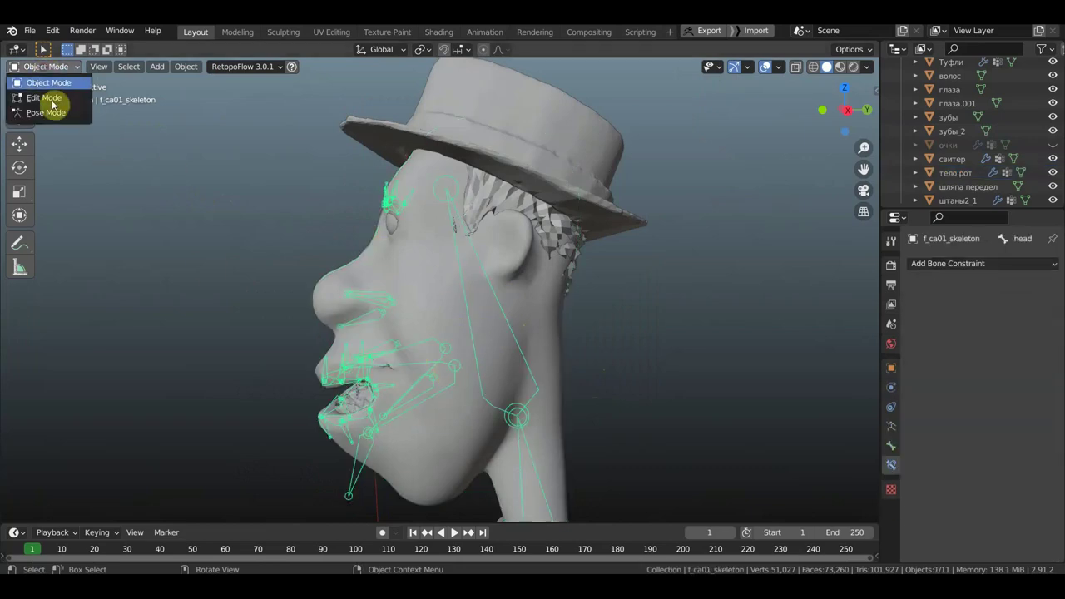
Step: From the right side view, rotate jaw bone head.001 with overlays hidden to check the mouth deformation
{"action": "key", "text": "KP_3"}
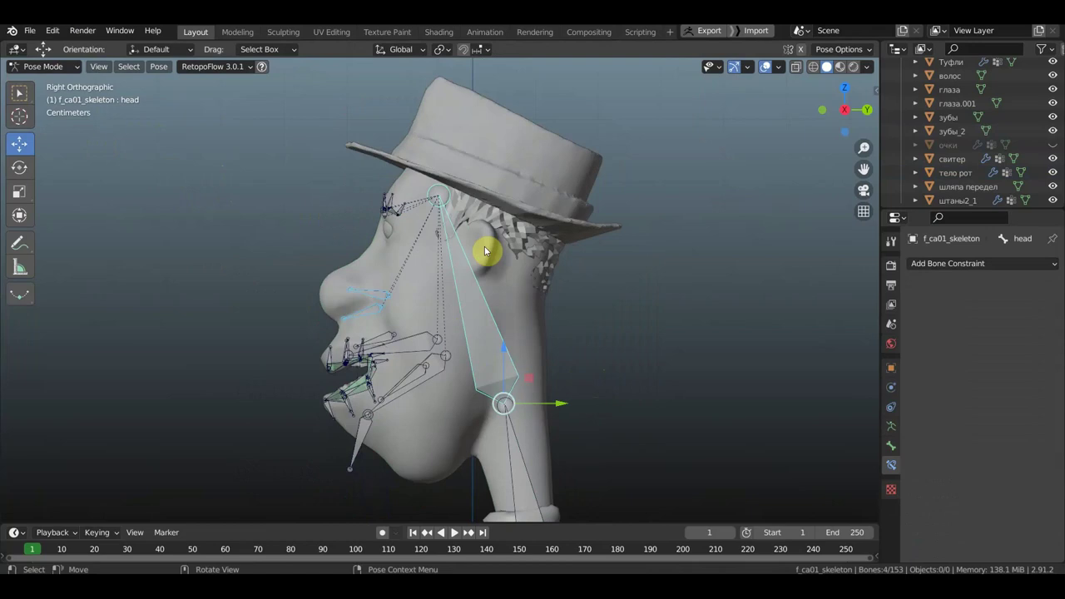
{"action": "scroll", "coordinate": [491, 277], "scroll_direction": "up", "scroll_amount": 2}
{"action": "middle_click_drag", "start_coordinate": [506, 171], "coordinate": [504, 143], "text": "shift"}
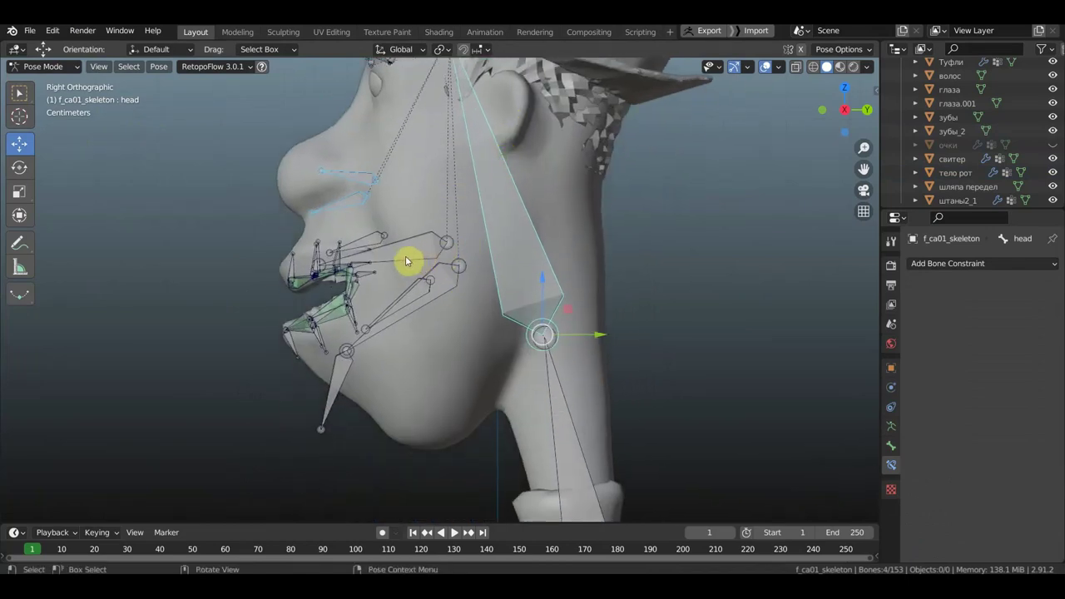
{"action": "left_click", "coordinate": [453, 290]}
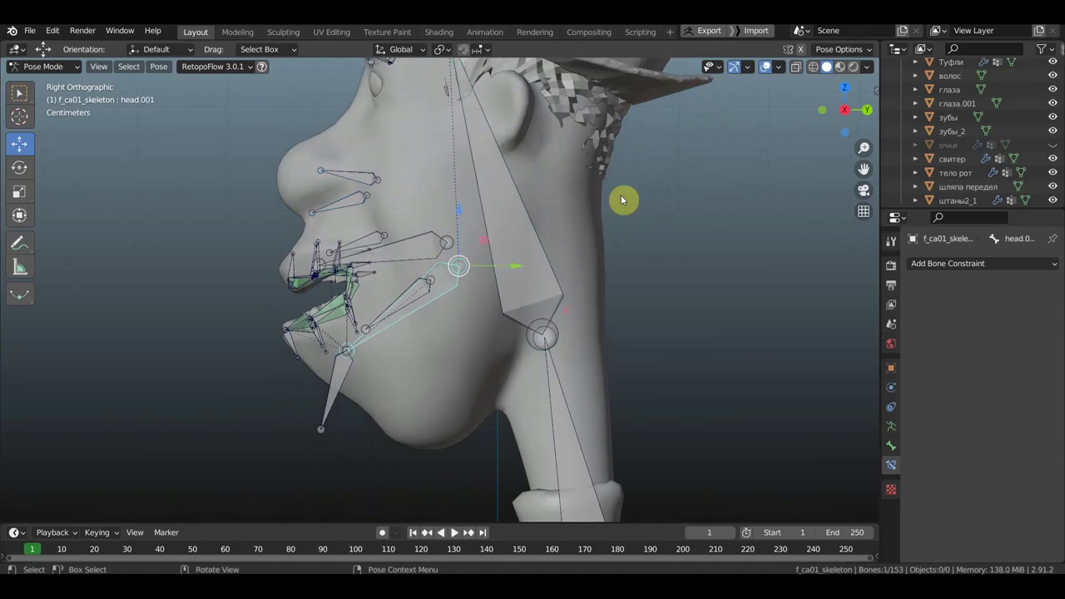
{"action": "left_click", "coordinate": [766, 66]}
{"action": "scroll", "coordinate": [680, 384], "scroll_direction": "up", "scroll_amount": 2}
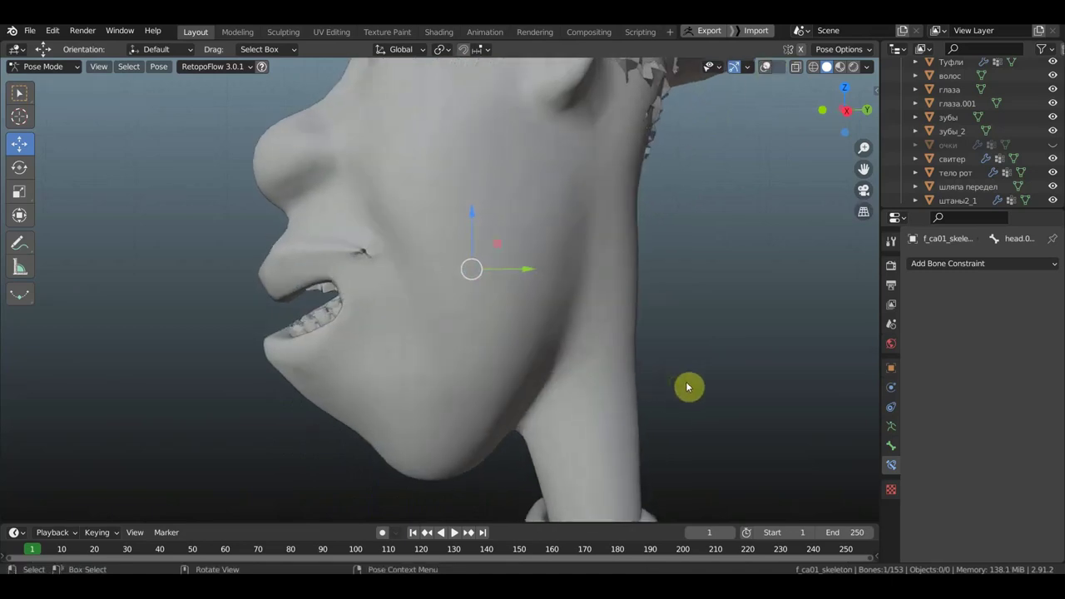
{"action": "key", "text": "r"}
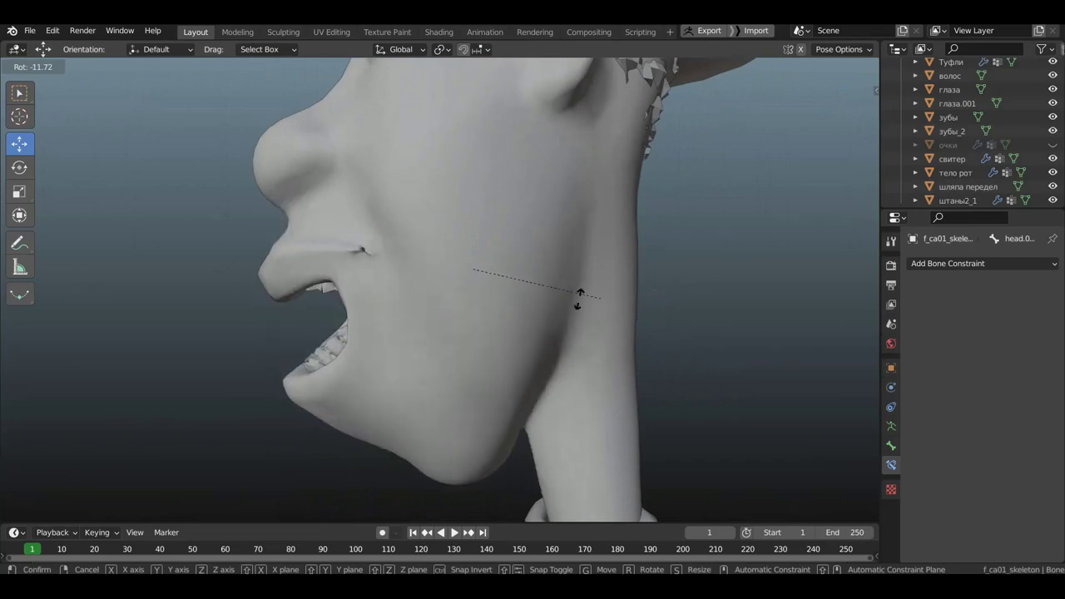
{"action": "left_click", "coordinate": [546, 312]}
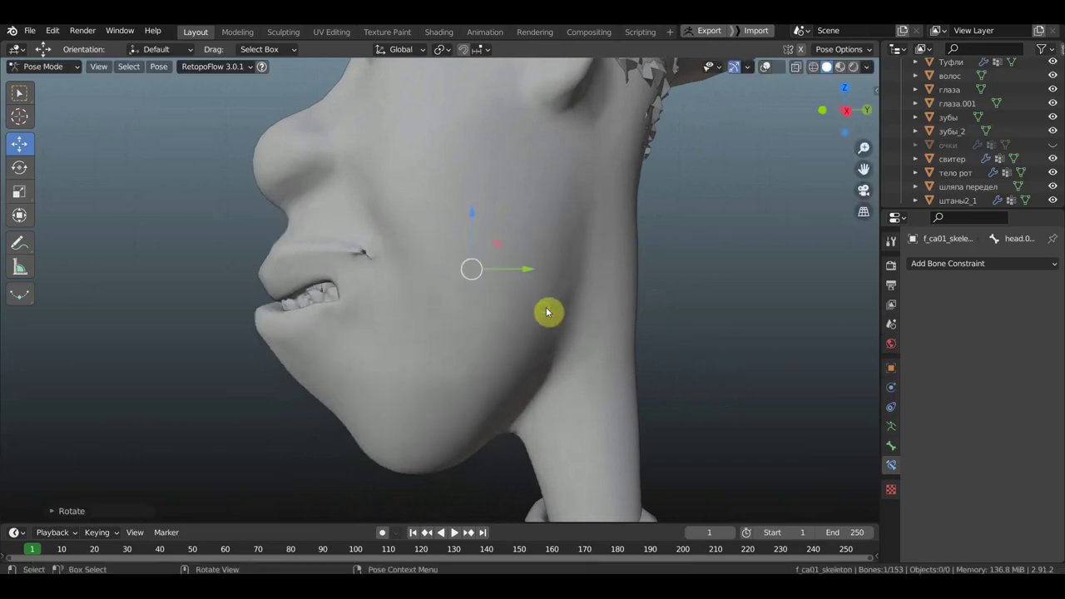
{"action": "middle_click_drag", "start_coordinate": [546, 312], "coordinate": [687, 307]}
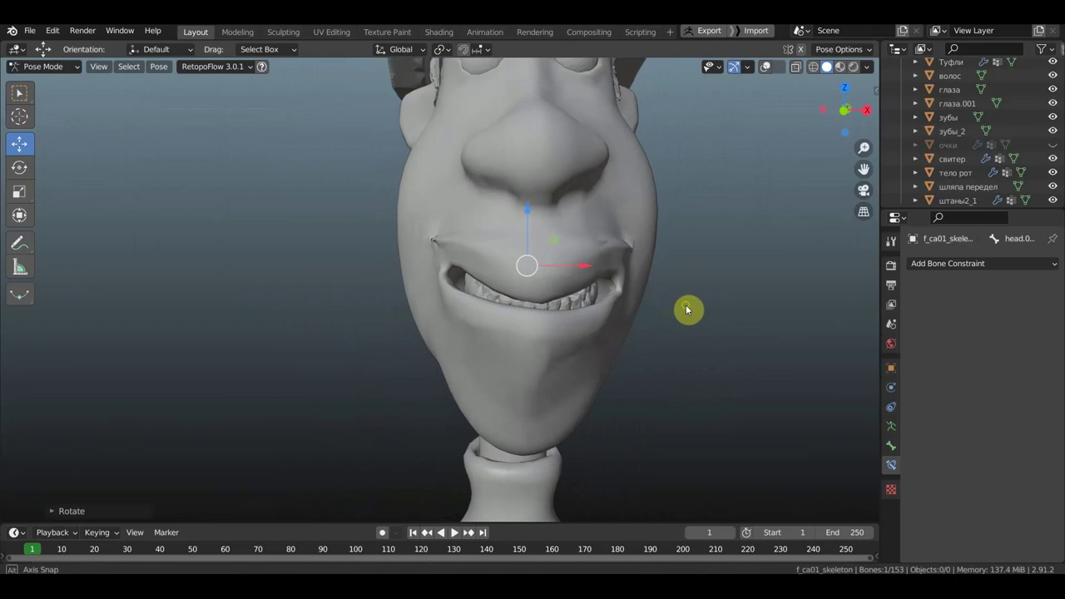
{"action": "left_click", "coordinate": [765, 71]}
{"action": "mouse_move", "coordinate": [744, 202]}
{"action": "middle_mouse_down"}
{"action": "mouse_move", "coordinate": [739, 218]}
{"action": "mouse_move", "coordinate": [708, 221]}
{"action": "mouse_move", "coordinate": [522, 358]}
{"action": "mouse_move", "coordinate": [380, 388]}
{"action": "middle_mouse_up"}
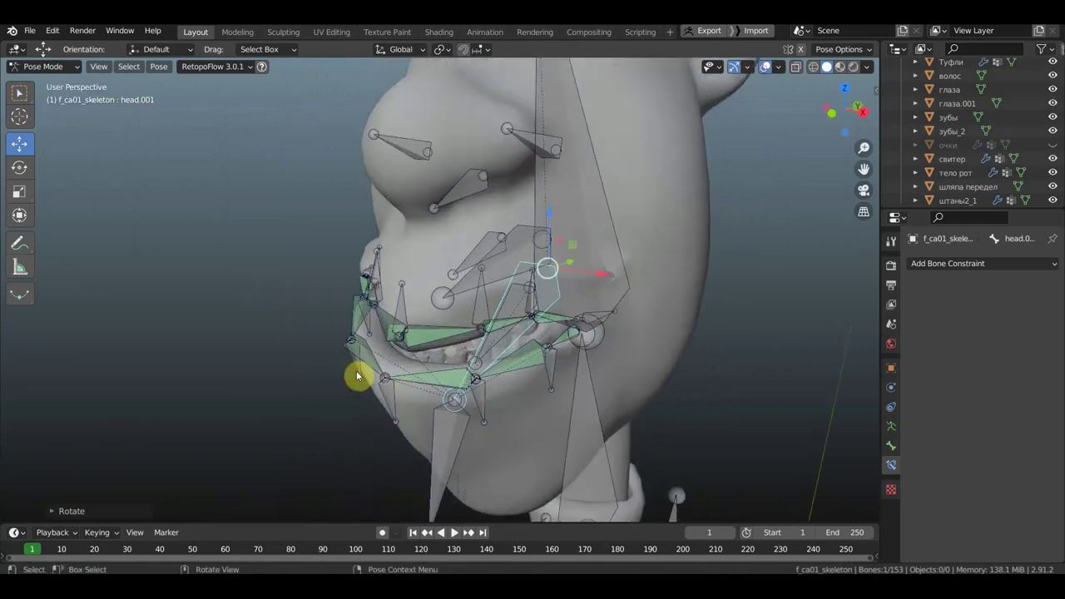
Step: Nudge lip bones Bone.017, Bone.003, Bone.004 and Bone.005 and inspect the lip deformation
{"action": "left_click_drag", "start_coordinate": [370, 376], "coordinate": [380, 380]}
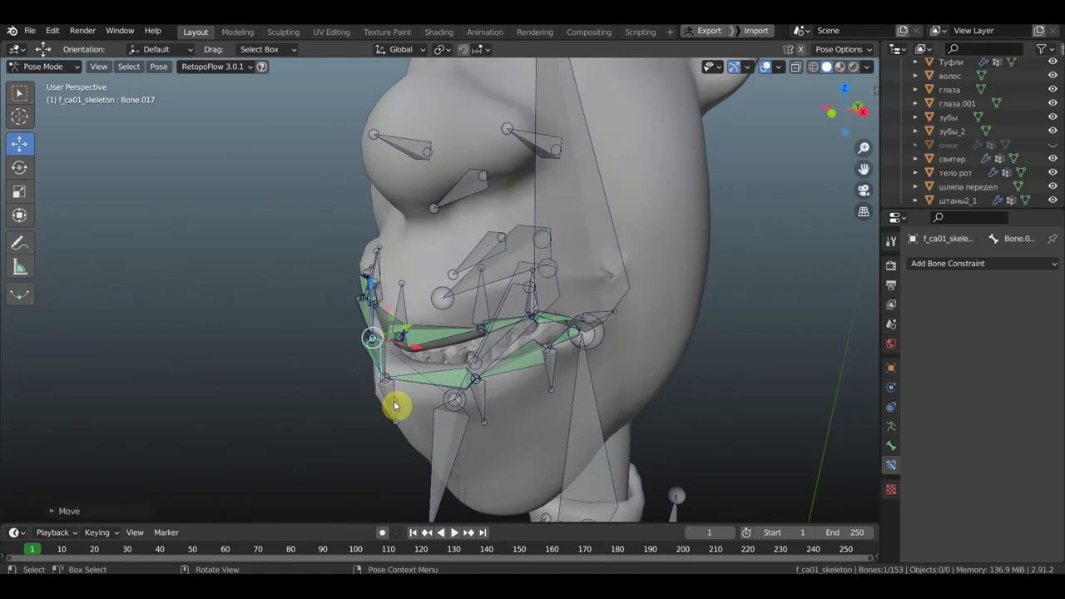
{"action": "left_click", "coordinate": [396, 405]}
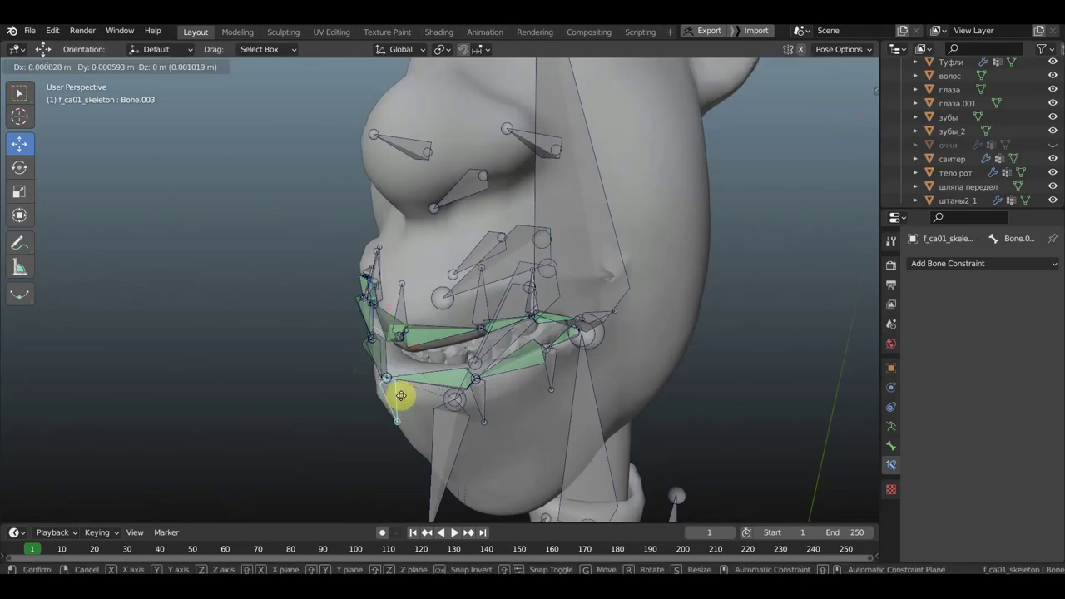
{"action": "mouse_move", "coordinate": [471, 409]}
{"action": "middle_mouse_down"}
{"action": "mouse_move", "coordinate": [622, 344]}
{"action": "mouse_move", "coordinate": [616, 366]}
{"action": "mouse_move", "coordinate": [618, 330]}
{"action": "middle_mouse_up"}
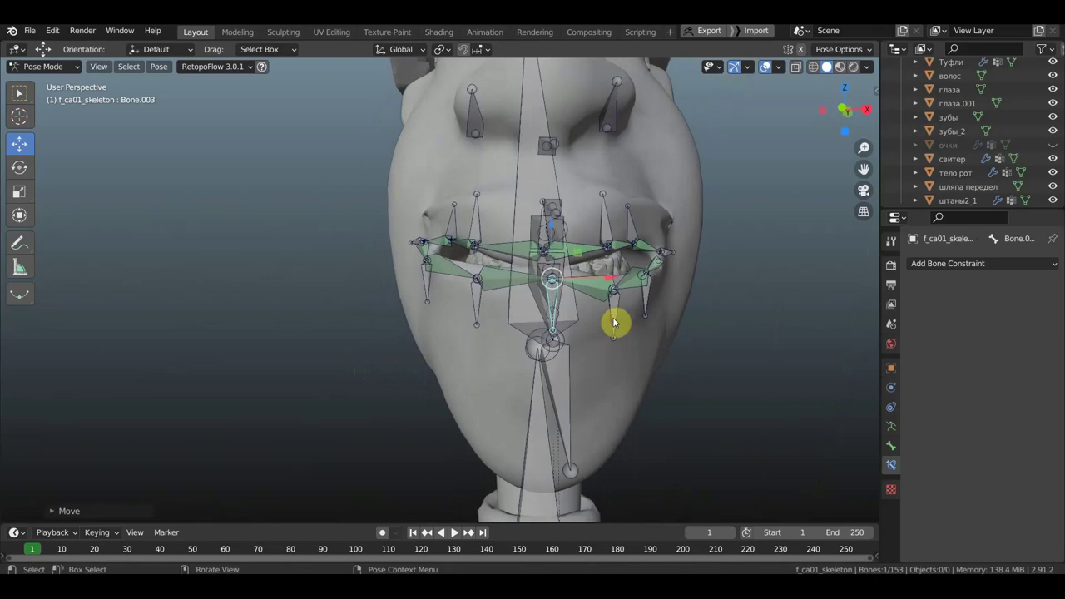
{"action": "left_click_drag", "start_coordinate": [613, 321], "coordinate": [613, 305]}
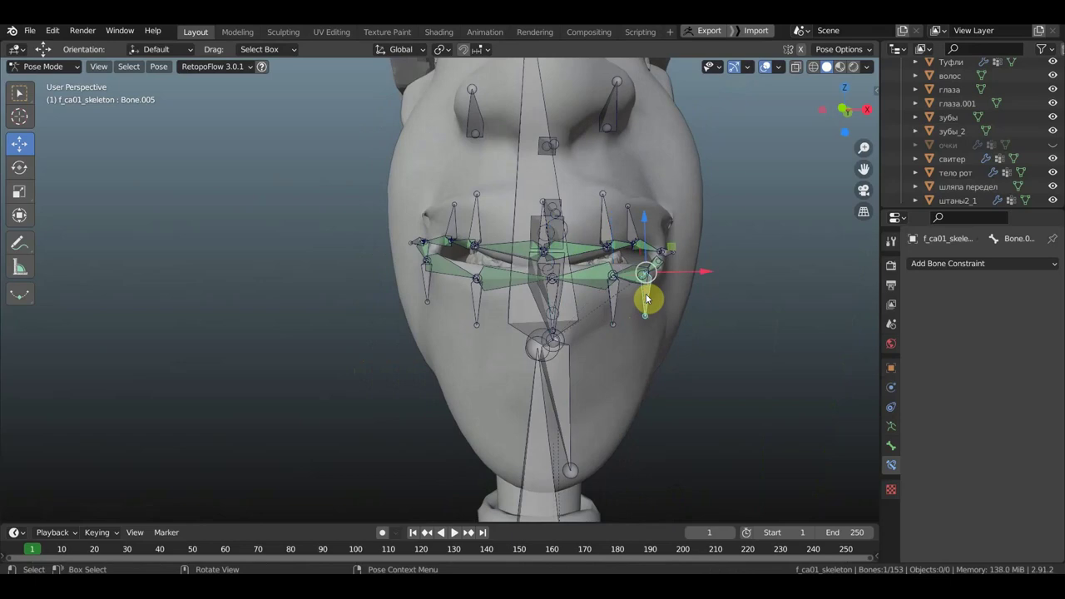
{"action": "left_click_drag", "start_coordinate": [646, 302], "coordinate": [641, 295]}
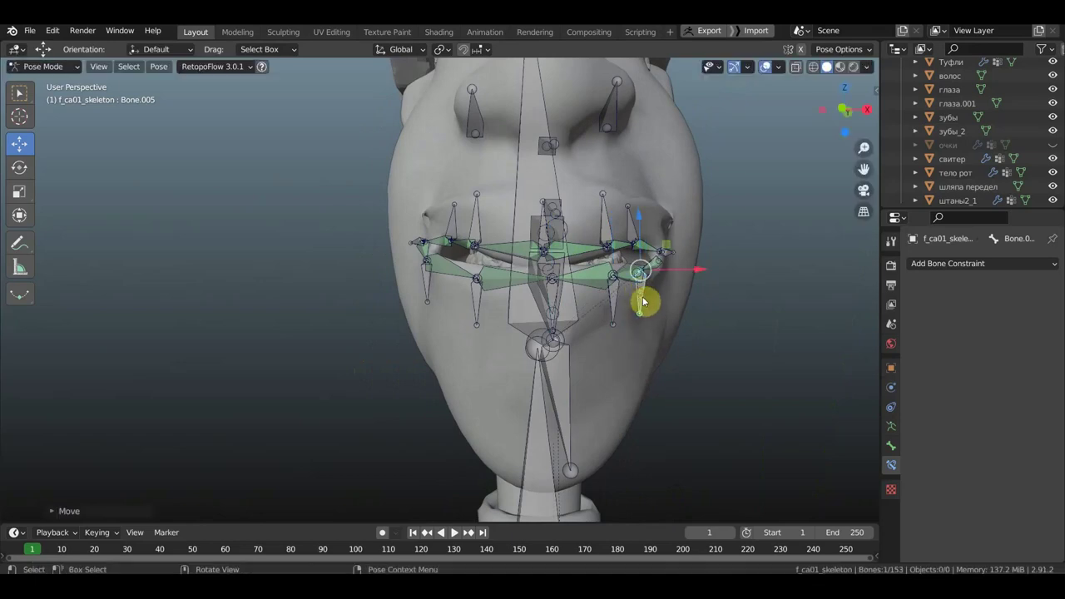
{"action": "mouse_move", "coordinate": [641, 300]}
{"action": "middle_mouse_down"}
{"action": "mouse_move", "coordinate": [574, 325]}
{"action": "mouse_move", "coordinate": [478, 340]}
{"action": "mouse_move", "coordinate": [497, 333]}
{"action": "middle_mouse_up"}
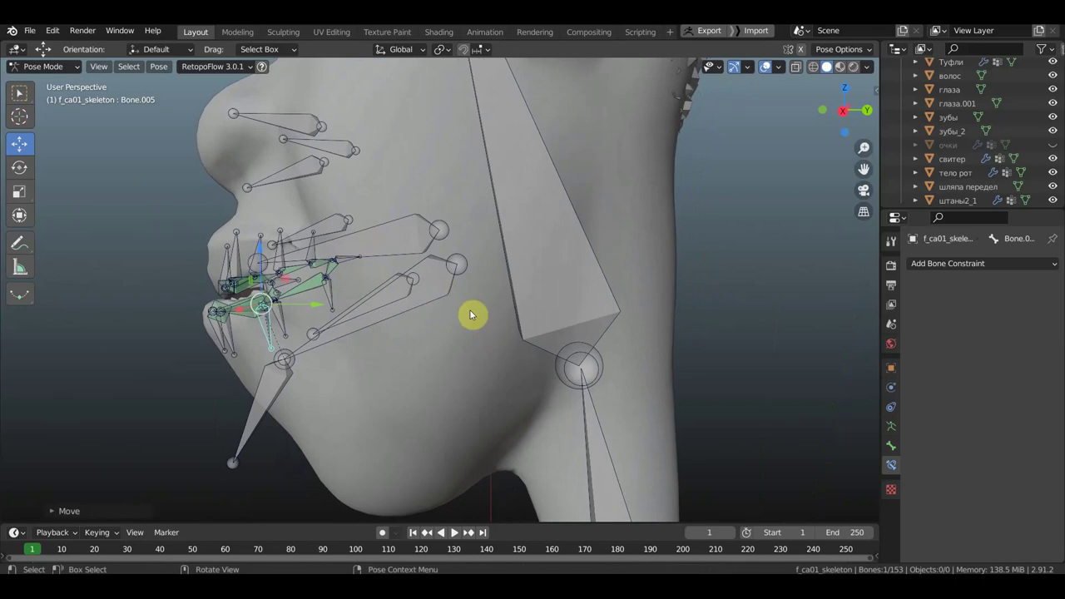
Step: Rotate upper lip bone head.004 and jaw bone head.001 to open the mouth
{"action": "left_click", "coordinate": [411, 236]}
{"action": "key", "text": "r"}
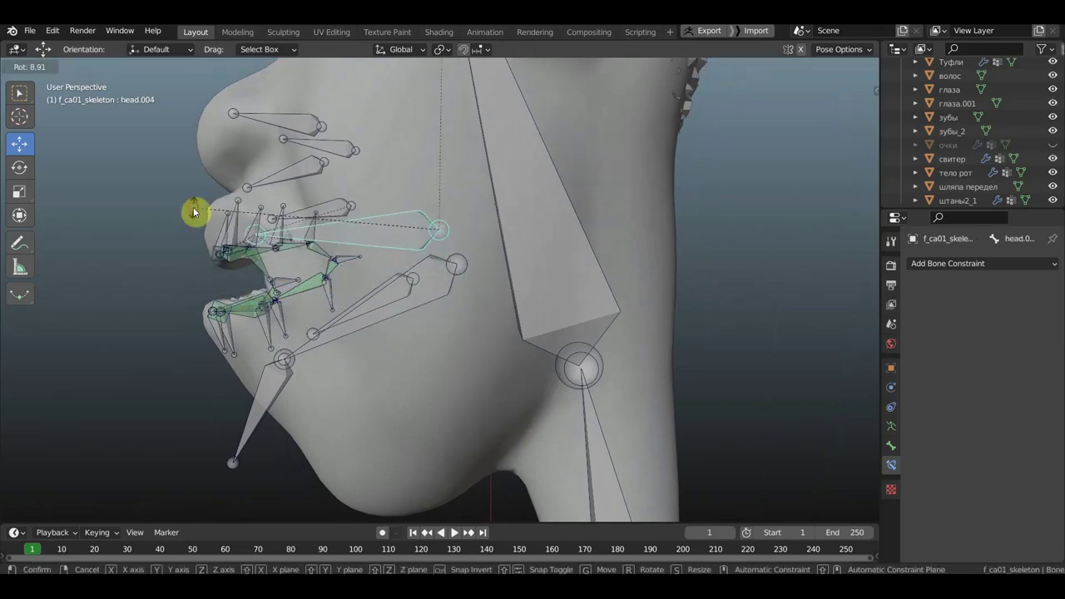
{"action": "left_click", "coordinate": [194, 213]}
{"action": "mouse_move", "coordinate": [477, 252]}
{"action": "middle_mouse_down"}
{"action": "mouse_move", "coordinate": [562, 231]}
{"action": "mouse_move", "coordinate": [433, 277]}
{"action": "middle_mouse_up"}
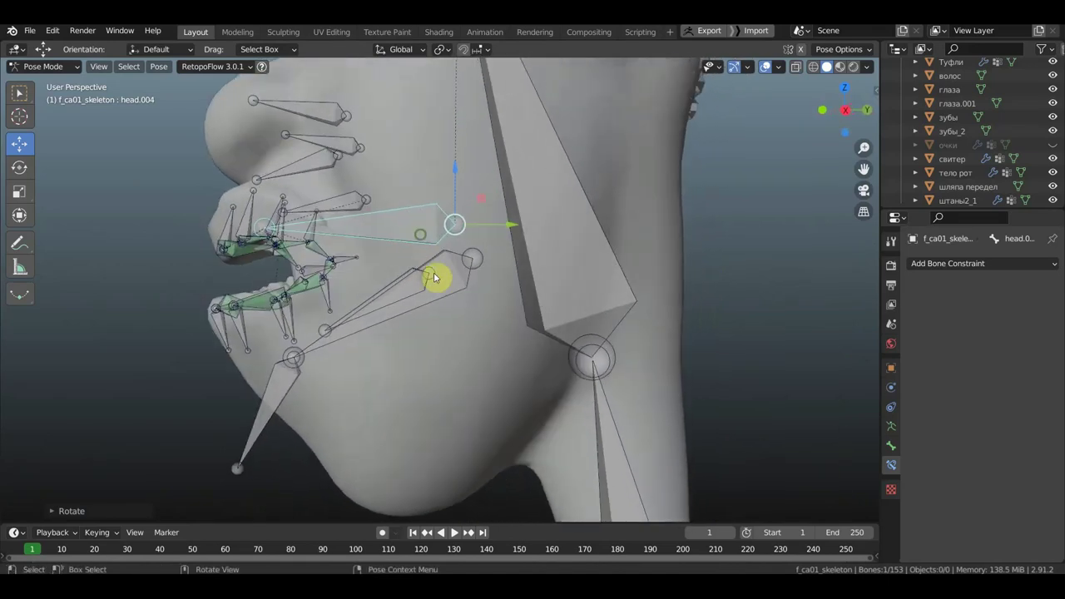
{"action": "left_click", "coordinate": [448, 284]}
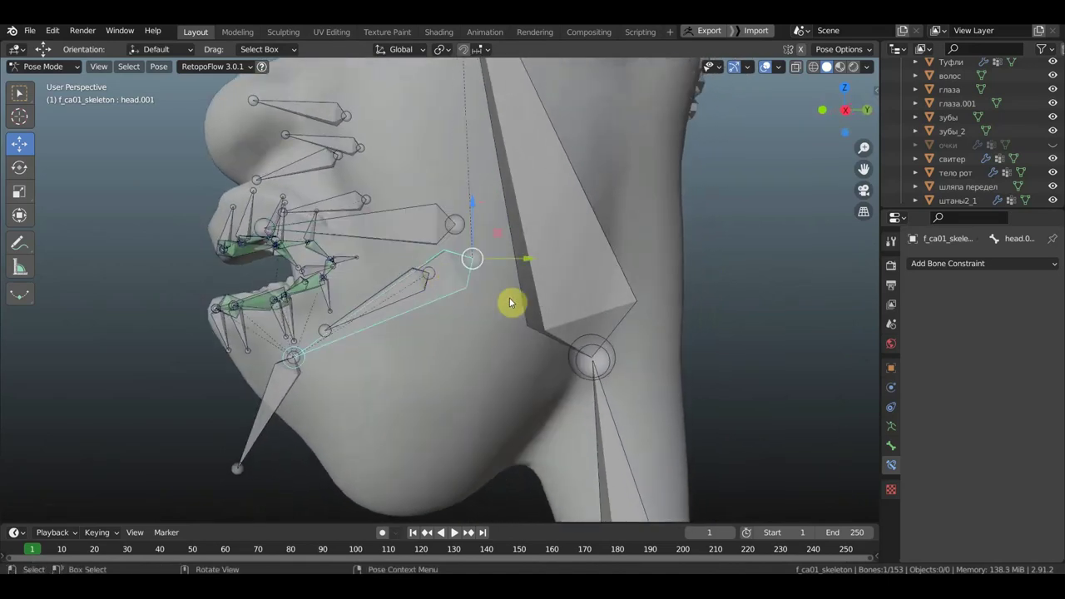
{"action": "key", "text": "r"}
{"action": "left_click", "coordinate": [533, 277]}
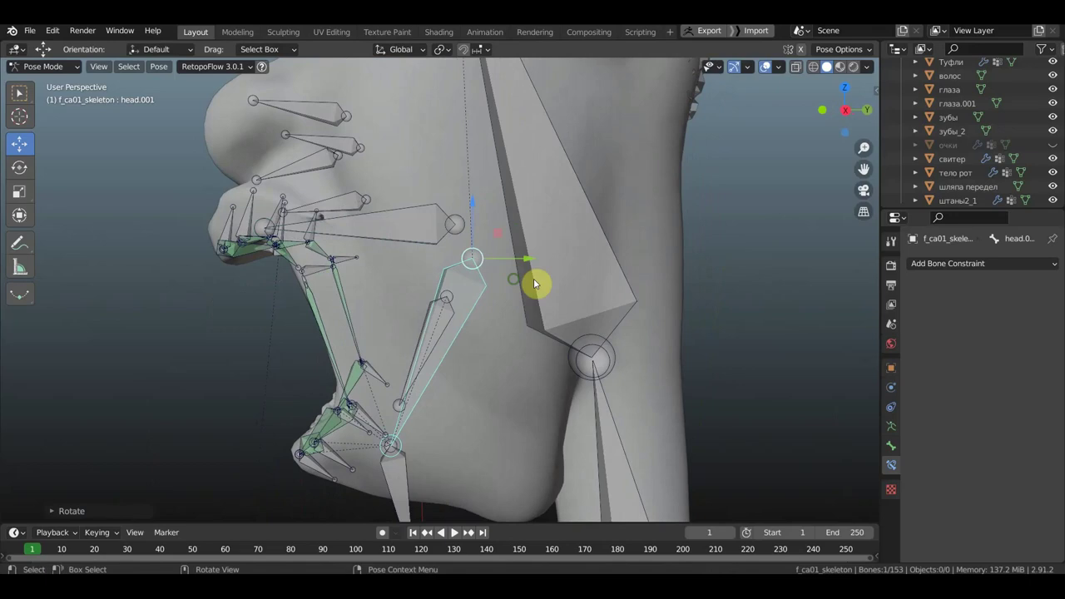
{"action": "middle_click_drag", "start_coordinate": [533, 278], "coordinate": [574, 316]}
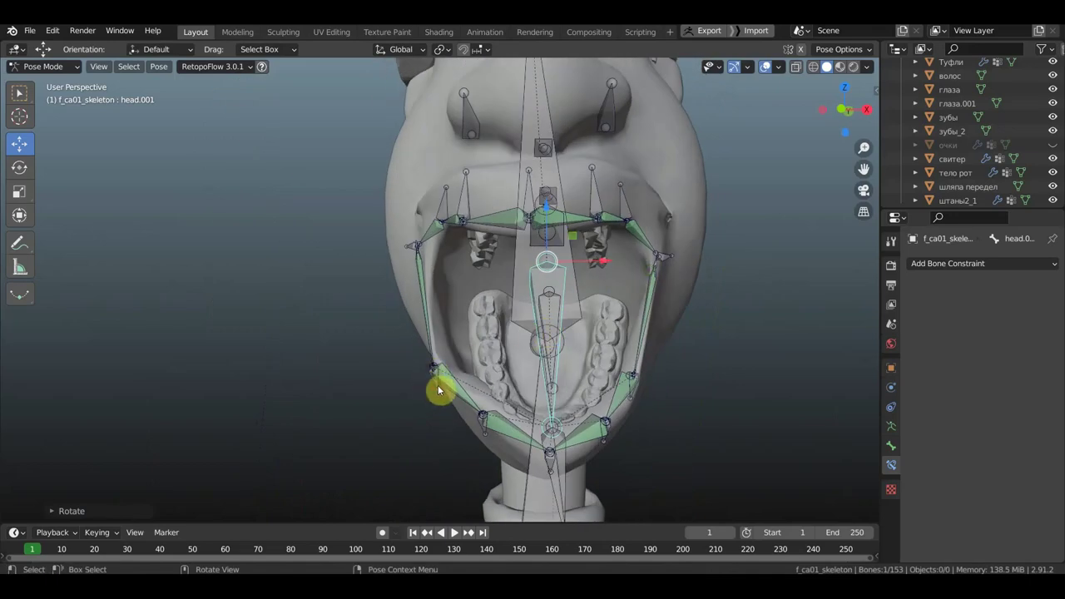
Step: Move the left jaw-side bone, Bone.015 and the right mouth-corner bone
{"action": "left_click", "coordinate": [441, 391]}
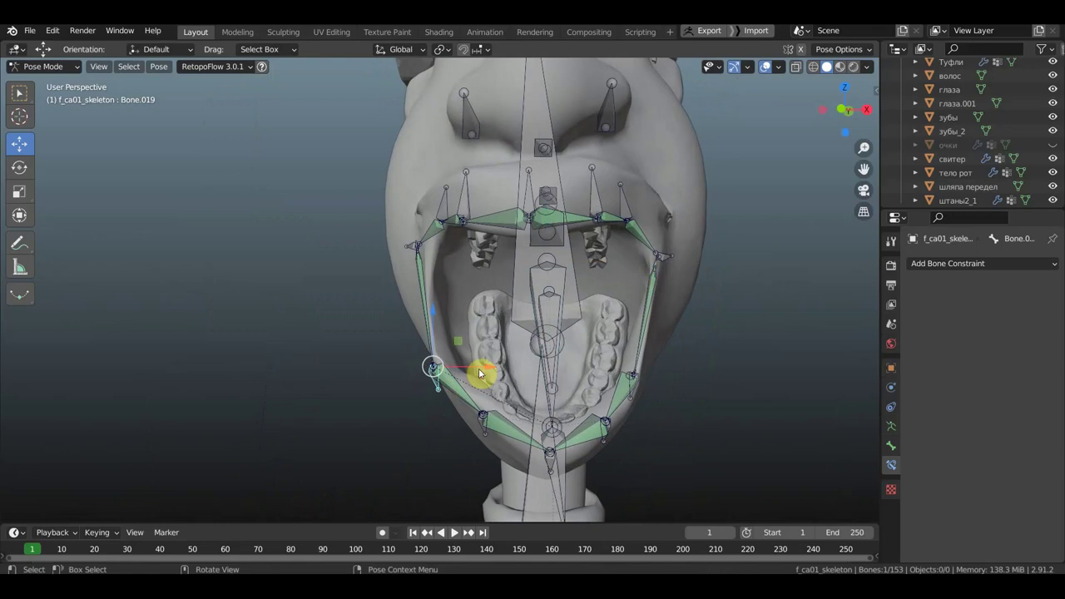
{"action": "key", "text": "g"}
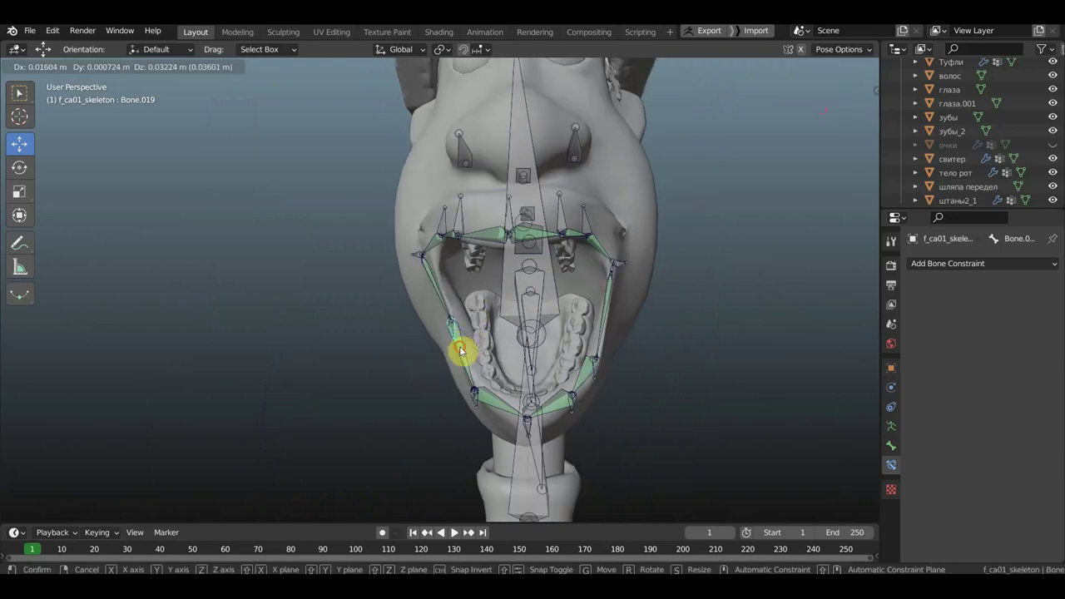
{"action": "left_click", "coordinate": [457, 341]}
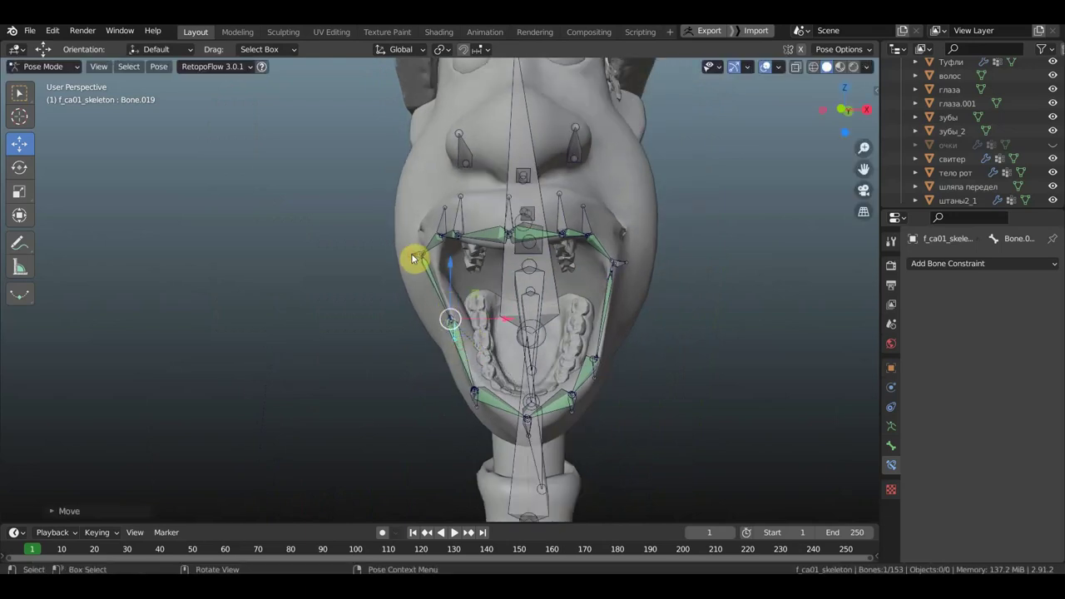
{"action": "left_click_drag", "start_coordinate": [412, 259], "coordinate": [443, 264]}
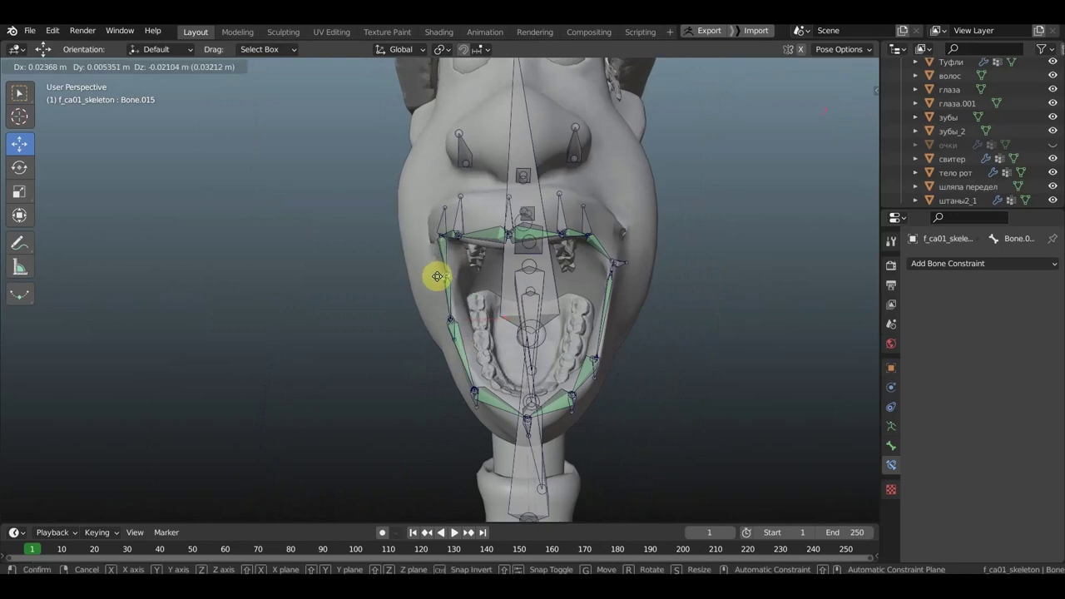
{"action": "mouse_move", "coordinate": [443, 265]}
{"action": "left_mouse_down"}
{"action": "mouse_move", "coordinate": [451, 240]}
{"action": "mouse_move", "coordinate": [446, 250]}
{"action": "left_mouse_up"}
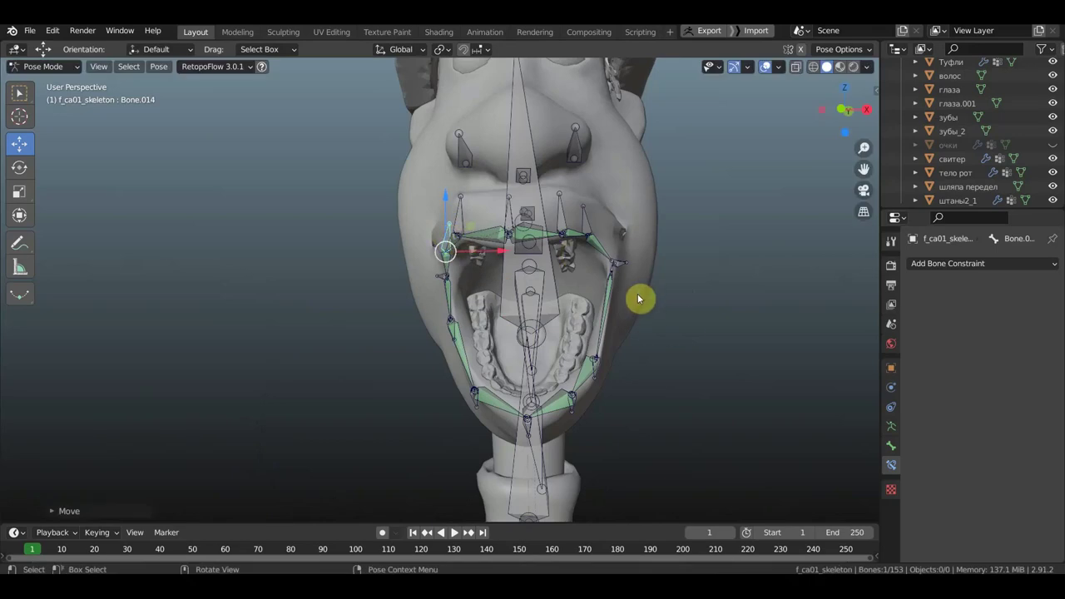
{"action": "left_click", "coordinate": [614, 262]}
{"action": "key", "text": "g"}
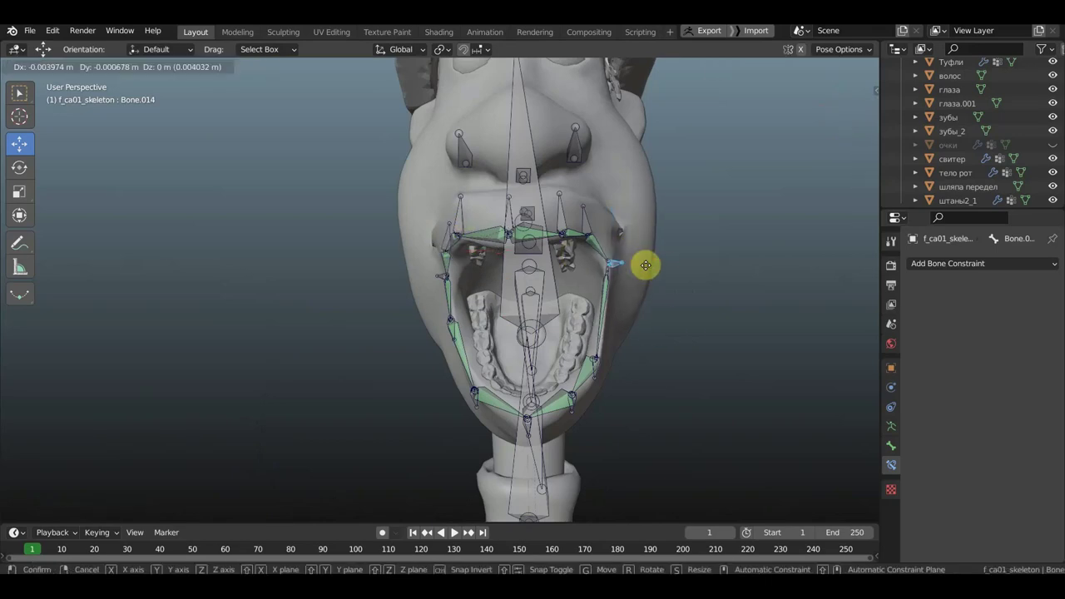
{"action": "left_click", "coordinate": [635, 266]}
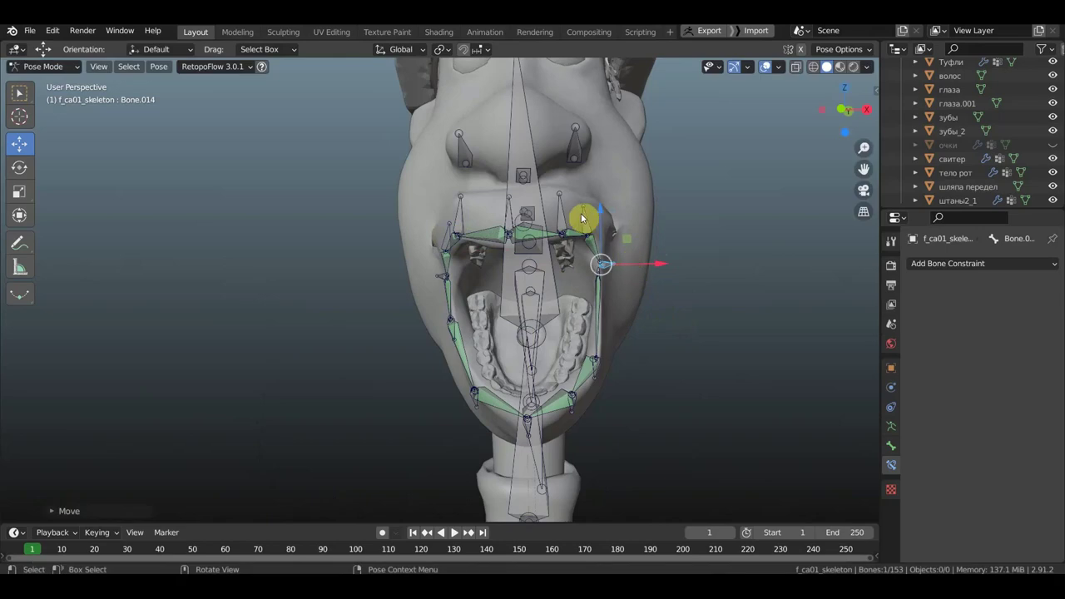
Step: Shift right-side lip bones Bone.007 and Bone.005 to new positions
{"action": "left_click", "coordinate": [615, 376]}
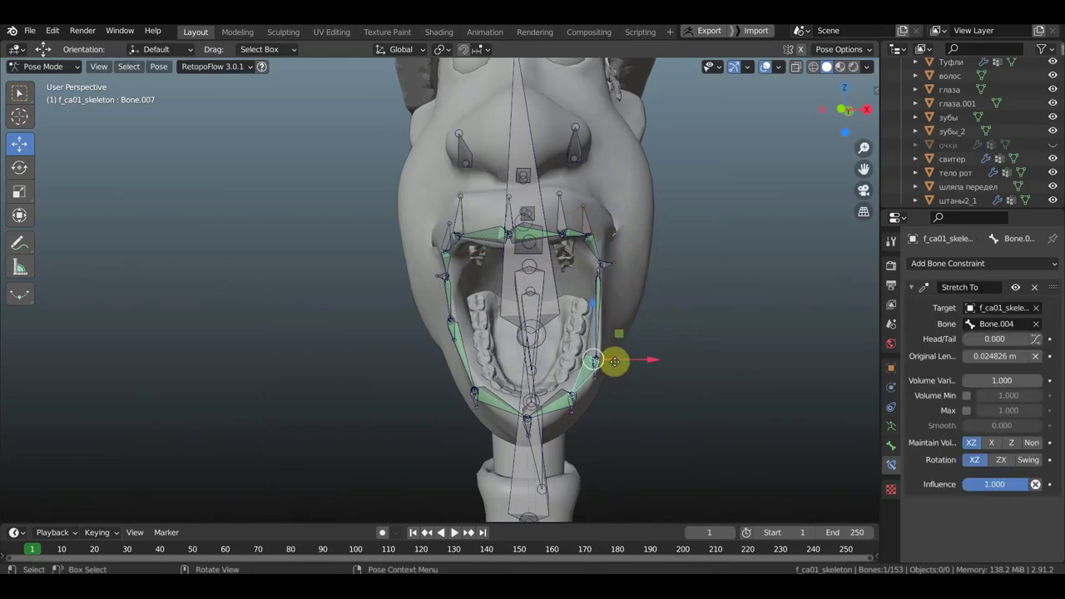
{"action": "key", "text": "g"}
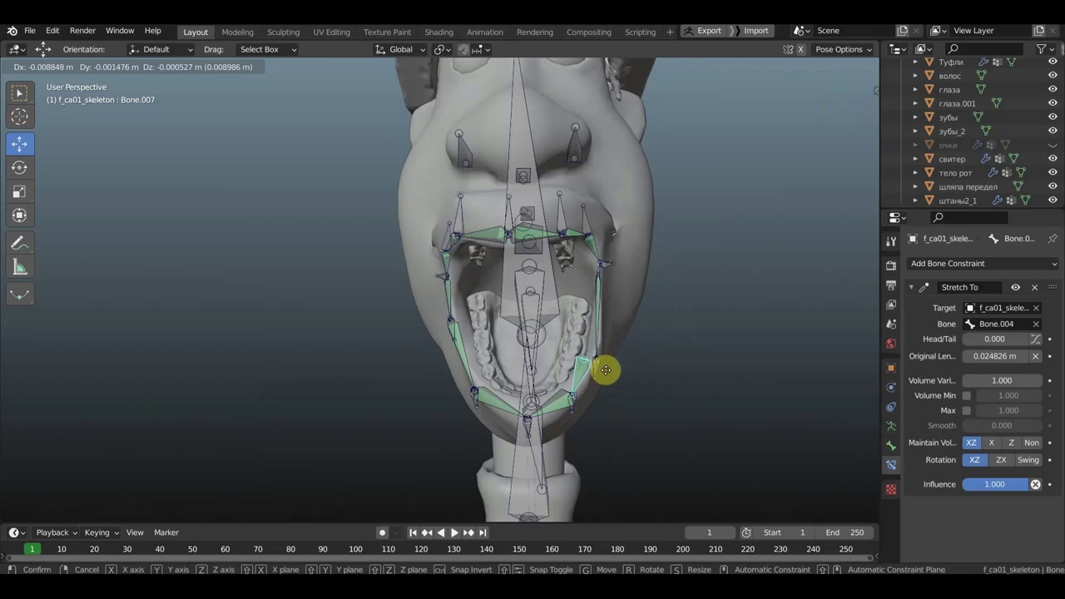
{"action": "left_click", "coordinate": [599, 376]}
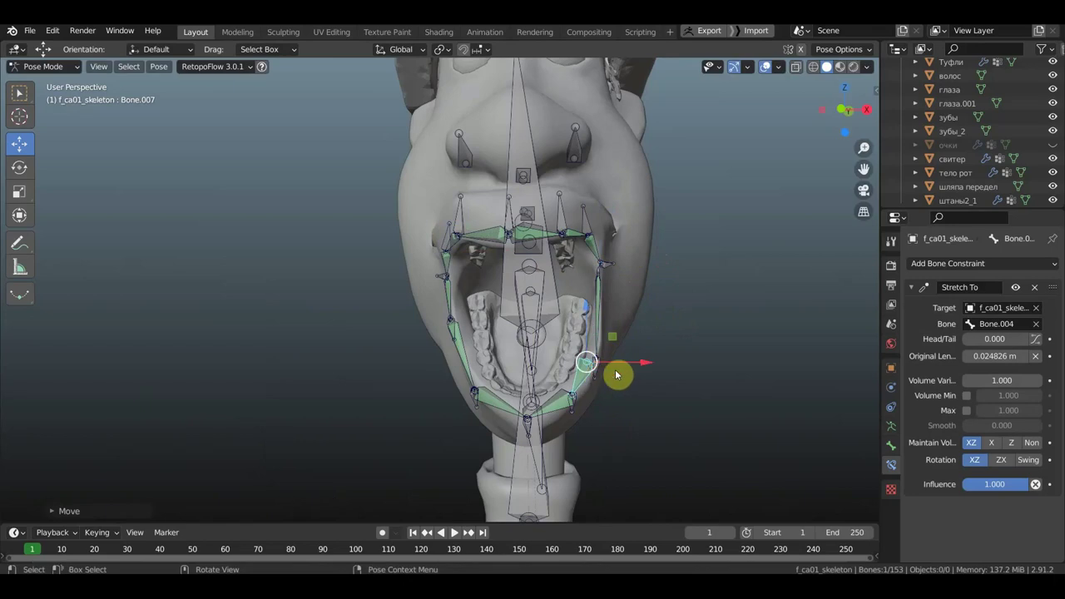
{"action": "left_click", "coordinate": [616, 374]}
{"action": "key", "text": "g"}
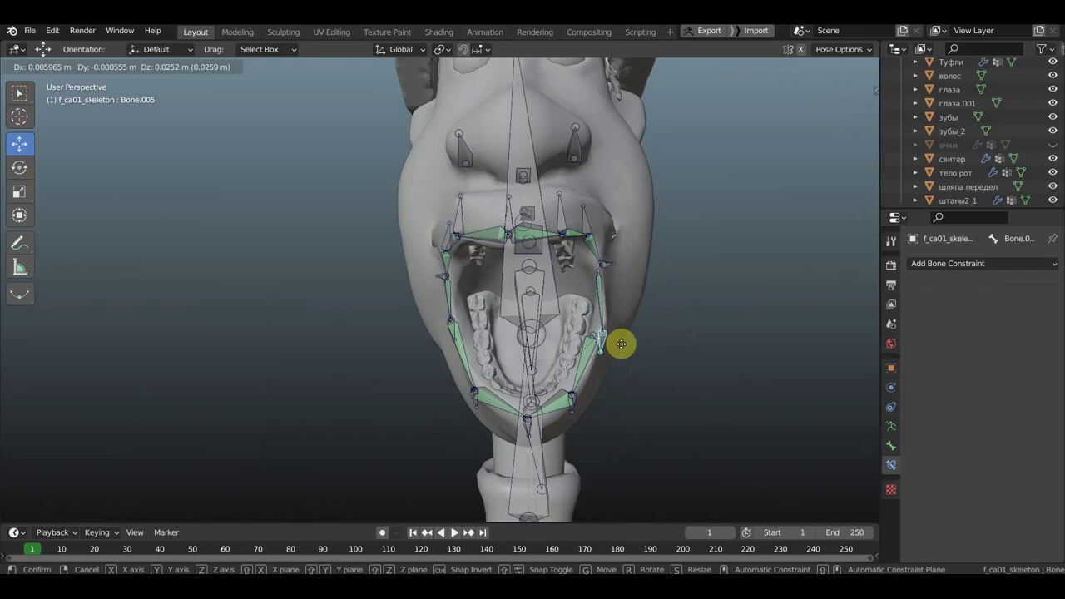
{"action": "left_click", "coordinate": [619, 333]}
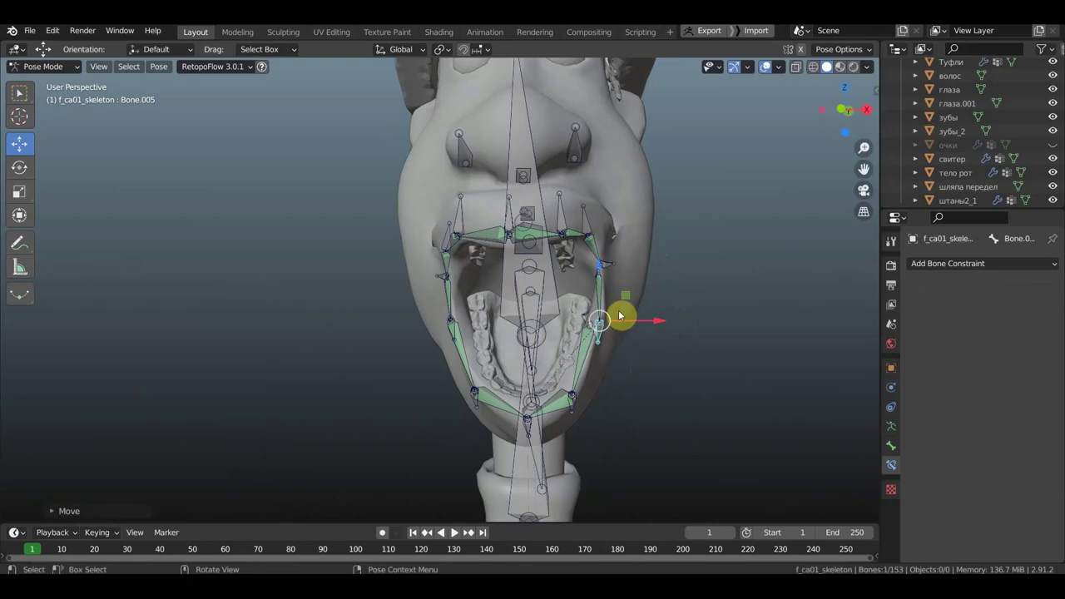
Step: Inspect the bare mouth from front and side with bones hidden, then show bones again
{"action": "left_click", "coordinate": [767, 69]}
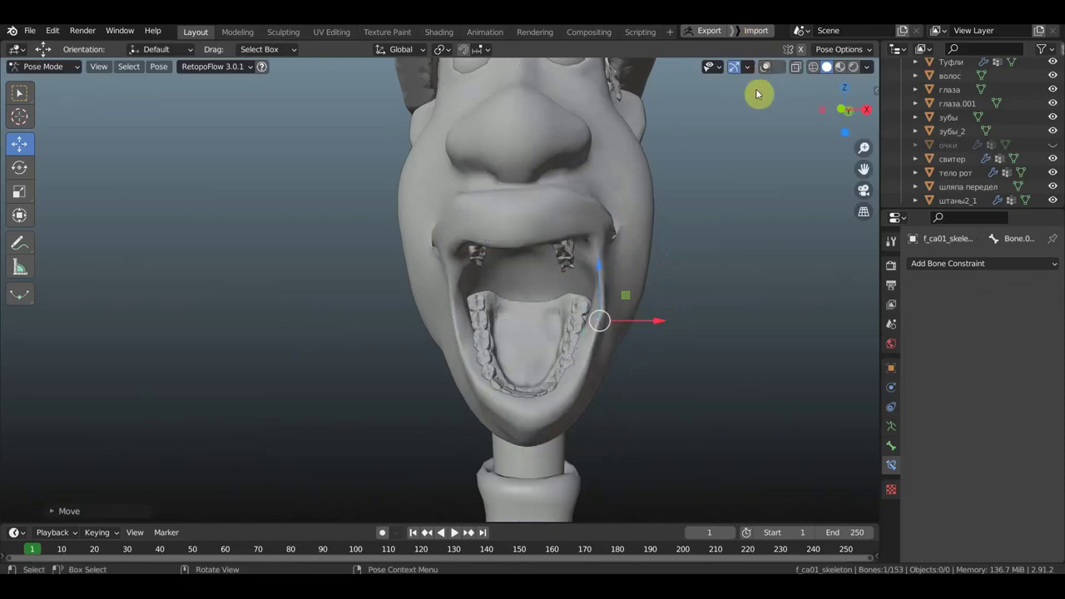
{"action": "mouse_move", "coordinate": [756, 95]}
{"action": "middle_mouse_down"}
{"action": "mouse_move", "coordinate": [688, 184]}
{"action": "mouse_move", "coordinate": [689, 215]}
{"action": "middle_mouse_up"}
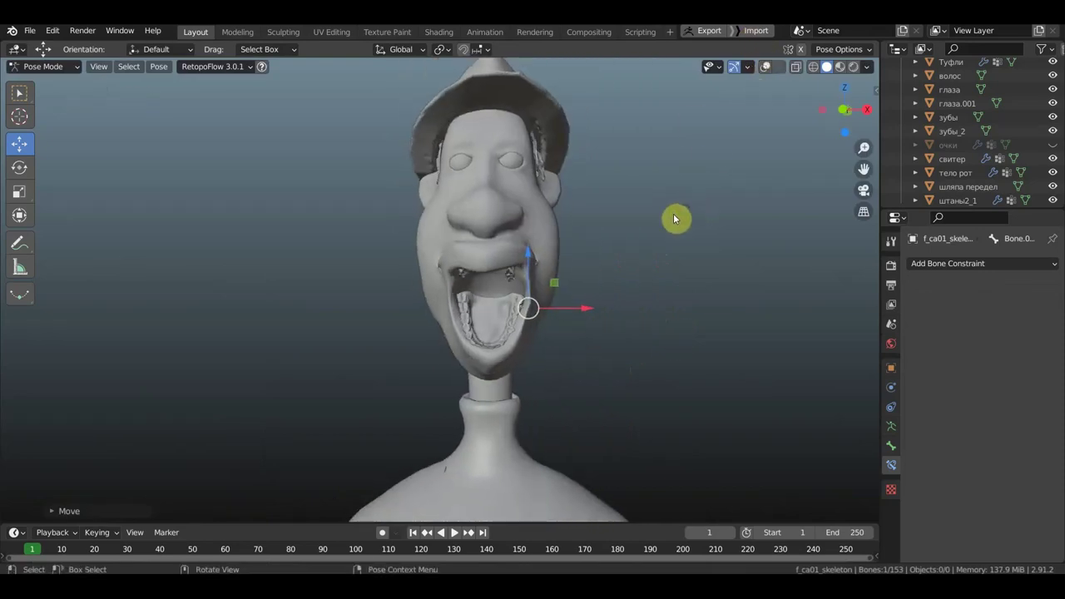
{"action": "scroll", "coordinate": [599, 235], "scroll_direction": "up", "scroll_amount": 3}
{"action": "middle_click_drag", "start_coordinate": [589, 235], "coordinate": [487, 242]}
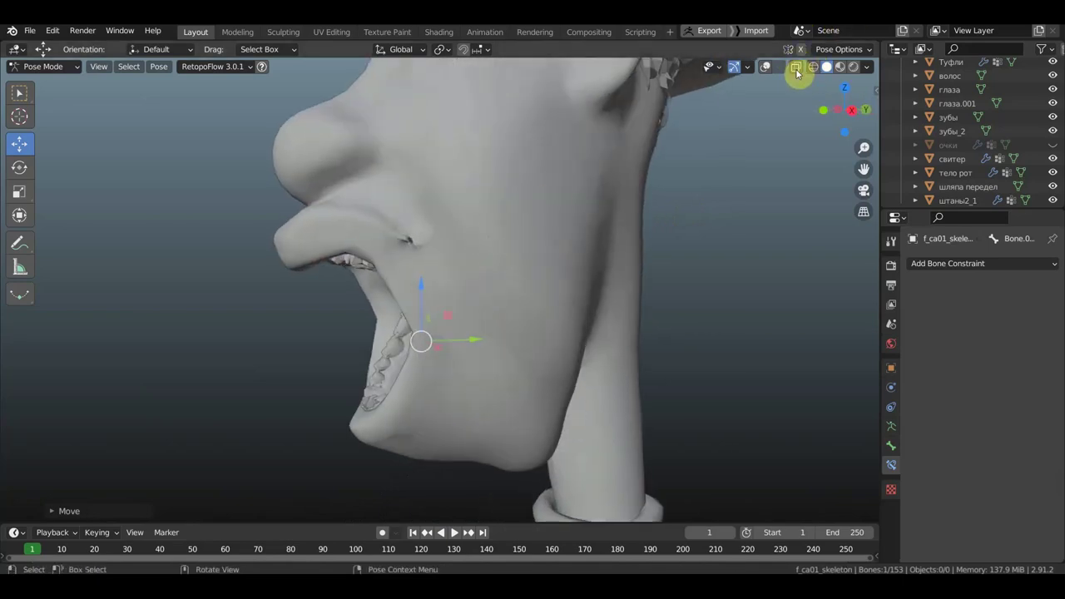
{"action": "left_click", "coordinate": [765, 65]}
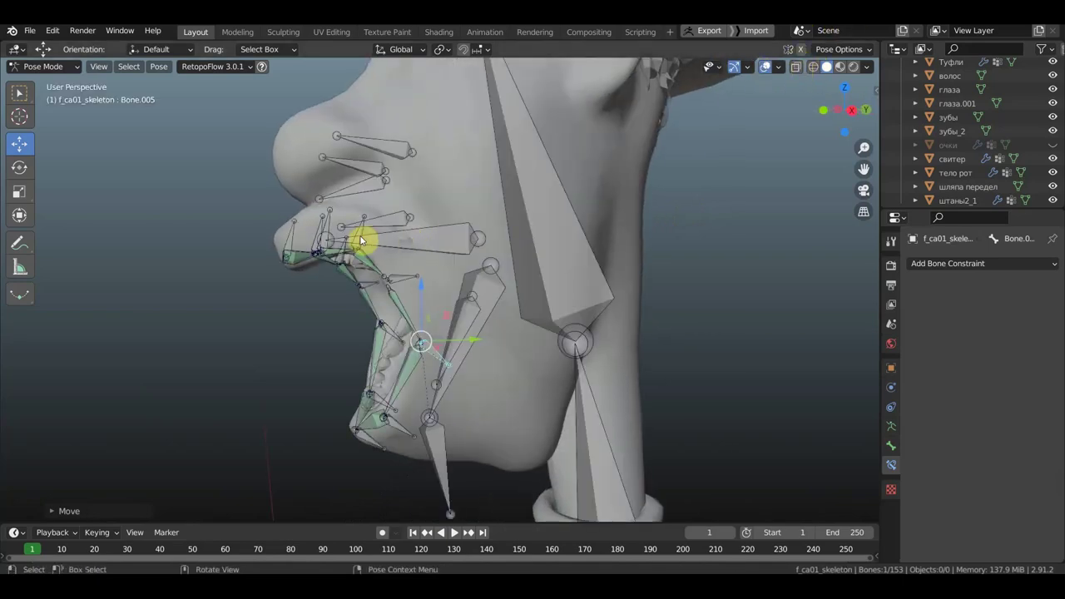
Step: Select Bone.010 with the upper lip bones and move them together
{"action": "left_click", "coordinate": [418, 254]}
{"action": "mouse_move", "coordinate": [447, 255]}
{"action": "middle_mouse_down"}
{"action": "mouse_move", "coordinate": [563, 255]}
{"action": "mouse_move", "coordinate": [488, 242]}
{"action": "middle_mouse_up"}
{"action": "key", "text": "shift"}
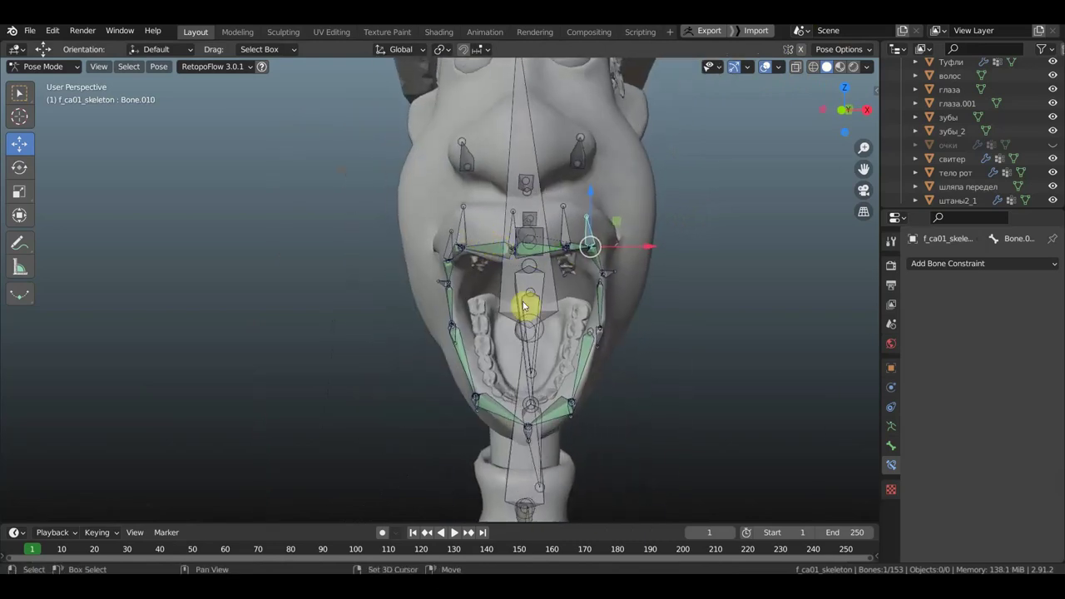
{"action": "key", "text": "shift+bracketleft"}
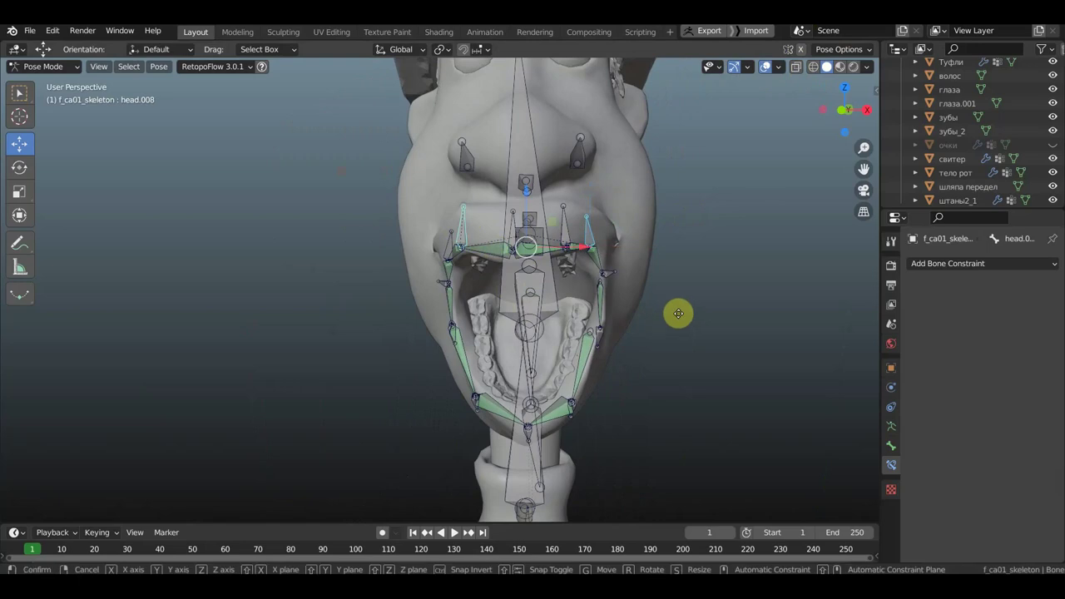
{"action": "key", "text": "g"}
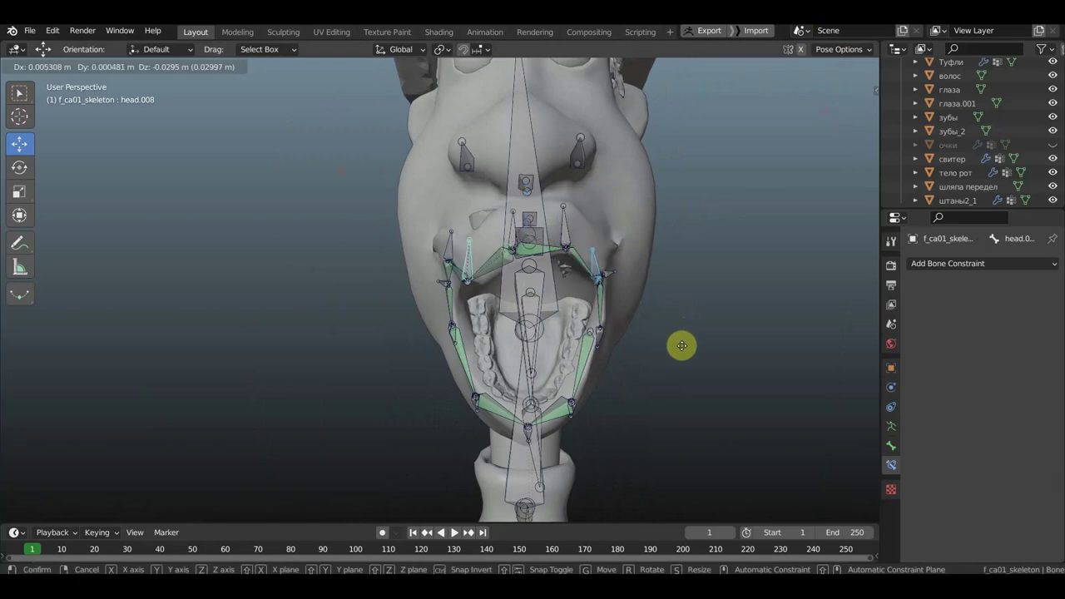
{"action": "left_click", "coordinate": [681, 339]}
{"action": "middle_click_drag", "start_coordinate": [685, 340], "coordinate": [771, 340]}
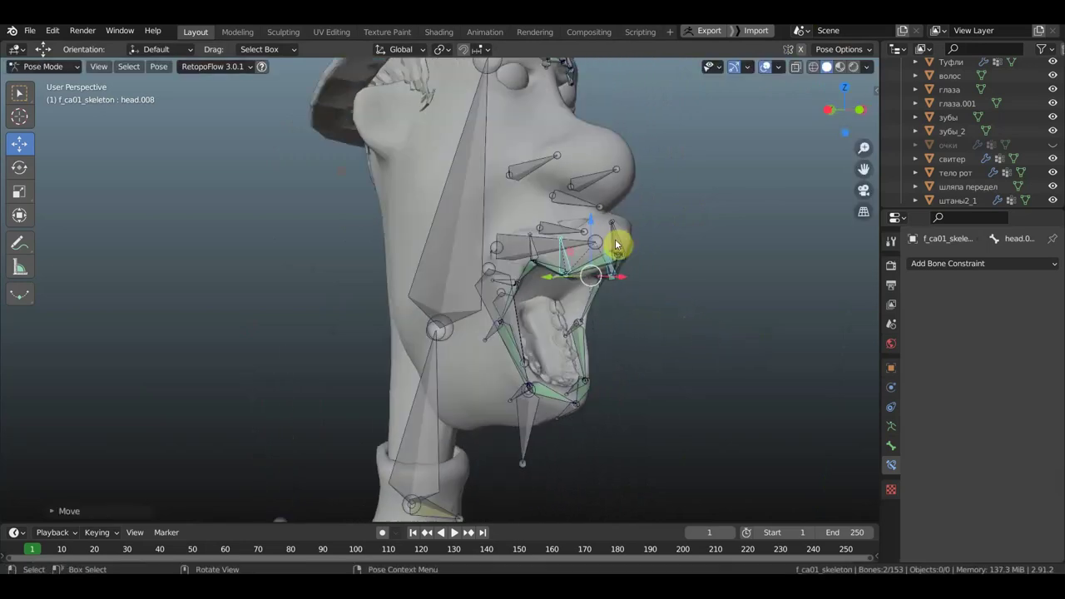
Step: Move upper lip bone Bone.014 and mouth-corner bone Bone.002 downward
{"action": "left_click", "coordinate": [535, 247]}
{"action": "key", "text": "g"}
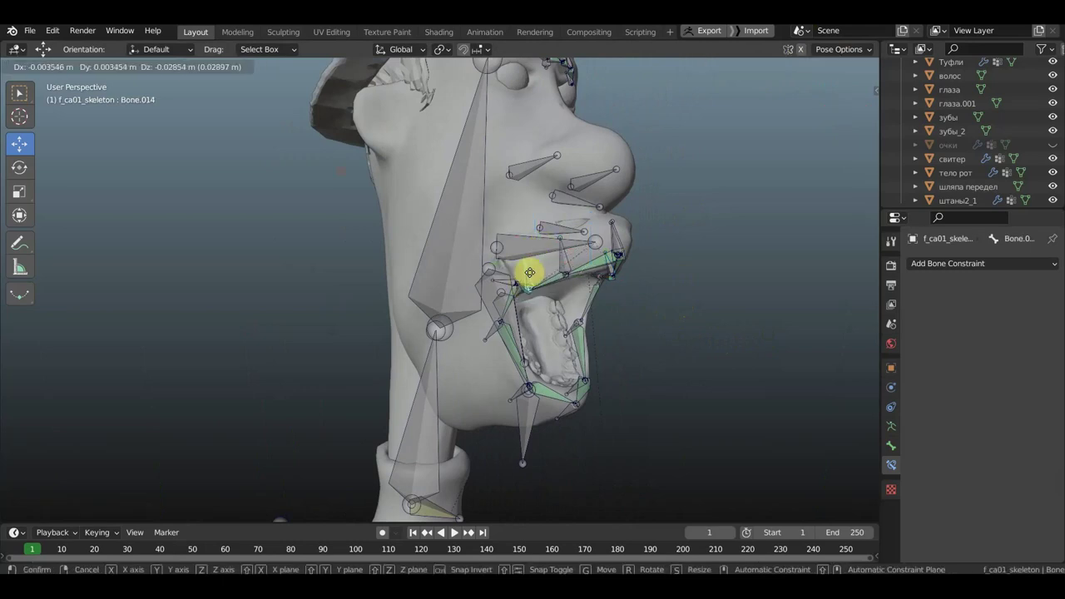
{"action": "left_click", "coordinate": [531, 276]}
{"action": "middle_click_drag", "start_coordinate": [571, 290], "coordinate": [434, 306]}
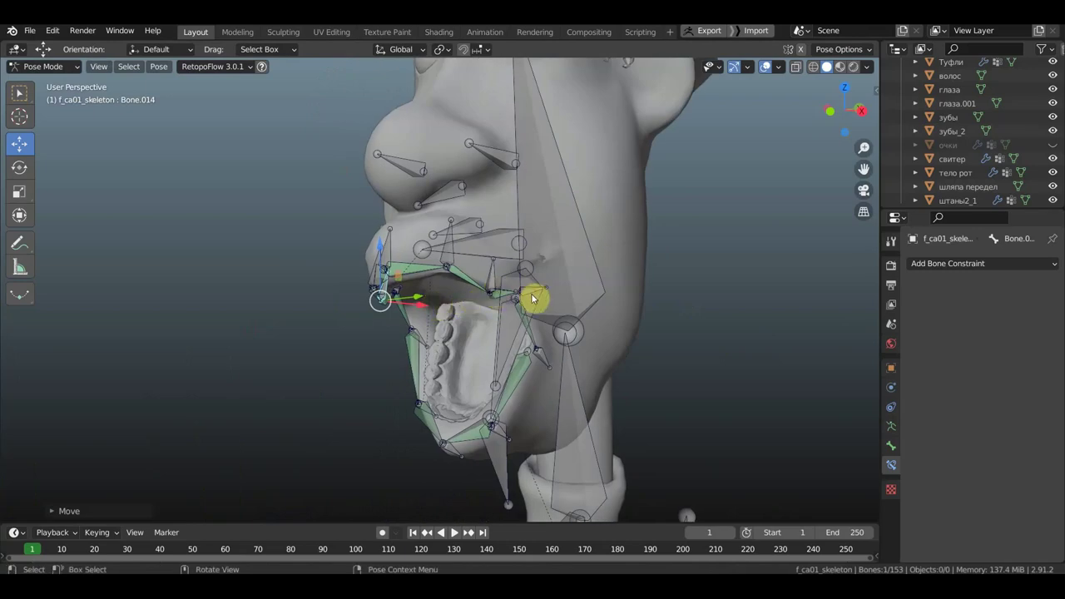
{"action": "left_click", "coordinate": [530, 293]}
{"action": "key", "text": "g"}
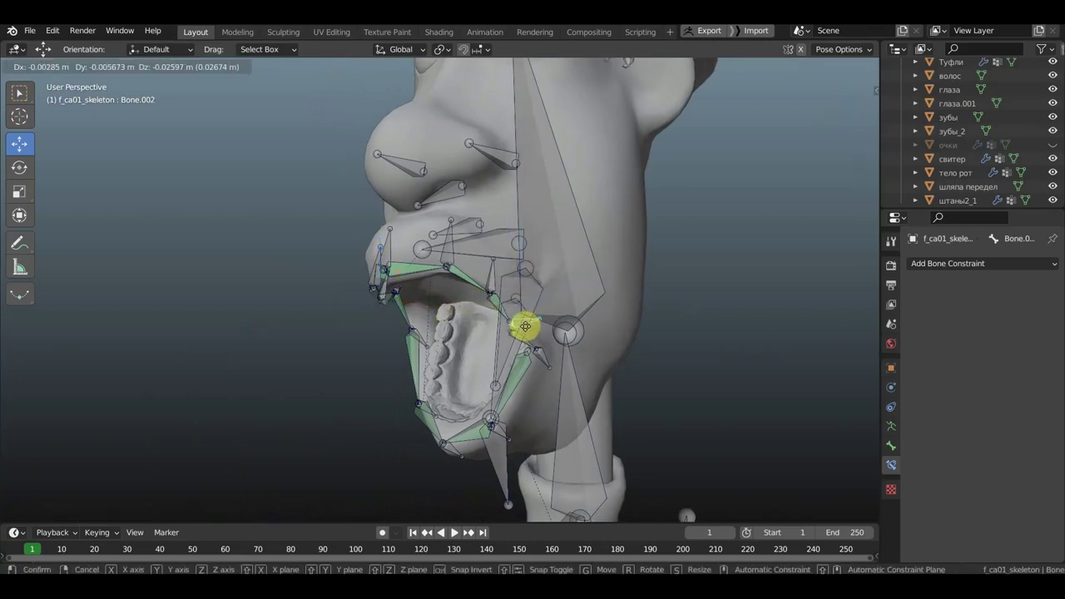
{"action": "left_click", "coordinate": [526, 331]}
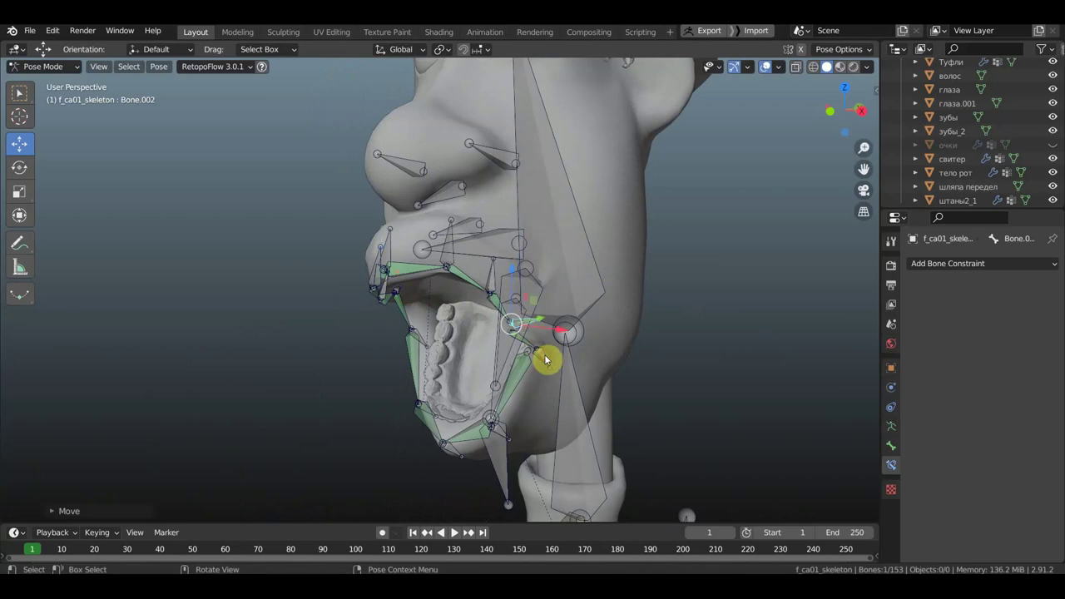
Step: Adjust Bone.005 again and inspect the mouth shape with bones hidden
{"action": "key", "text": "g"}
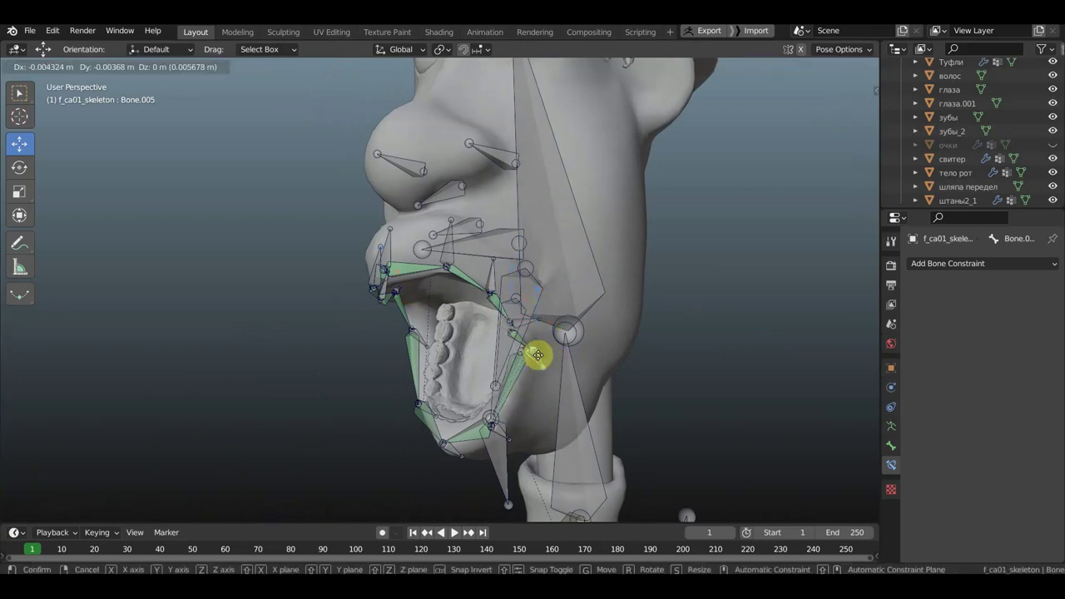
{"action": "left_click", "coordinate": [540, 357]}
{"action": "mouse_move", "coordinate": [540, 357]}
{"action": "middle_mouse_down"}
{"action": "mouse_move", "coordinate": [616, 347]}
{"action": "mouse_move", "coordinate": [620, 333]}
{"action": "middle_mouse_up"}
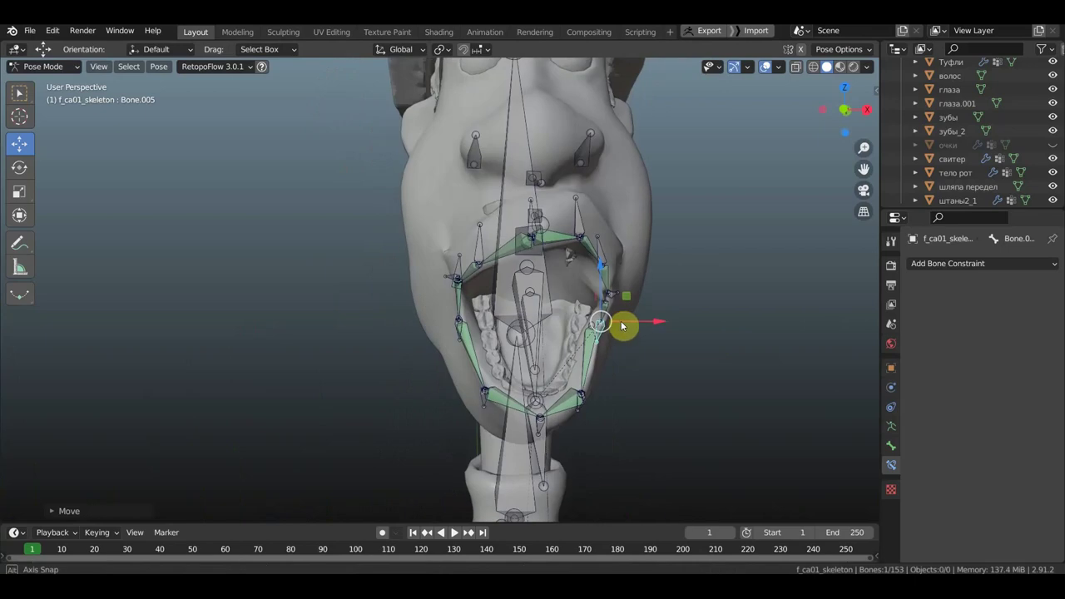
{"action": "left_click", "coordinate": [764, 67]}
{"action": "scroll", "coordinate": [695, 298], "scroll_direction": "down", "scroll_amount": 3}
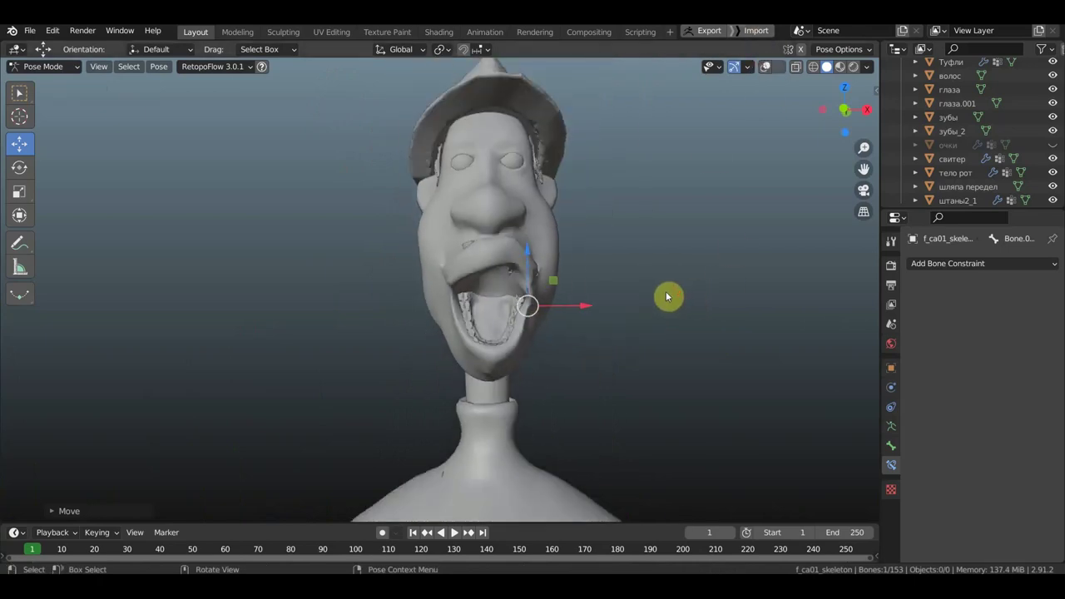
{"action": "mouse_move", "coordinate": [613, 293]}
{"action": "middle_mouse_down"}
{"action": "mouse_move", "coordinate": [616, 310]}
{"action": "mouse_move", "coordinate": [597, 300]}
{"action": "middle_mouse_up"}
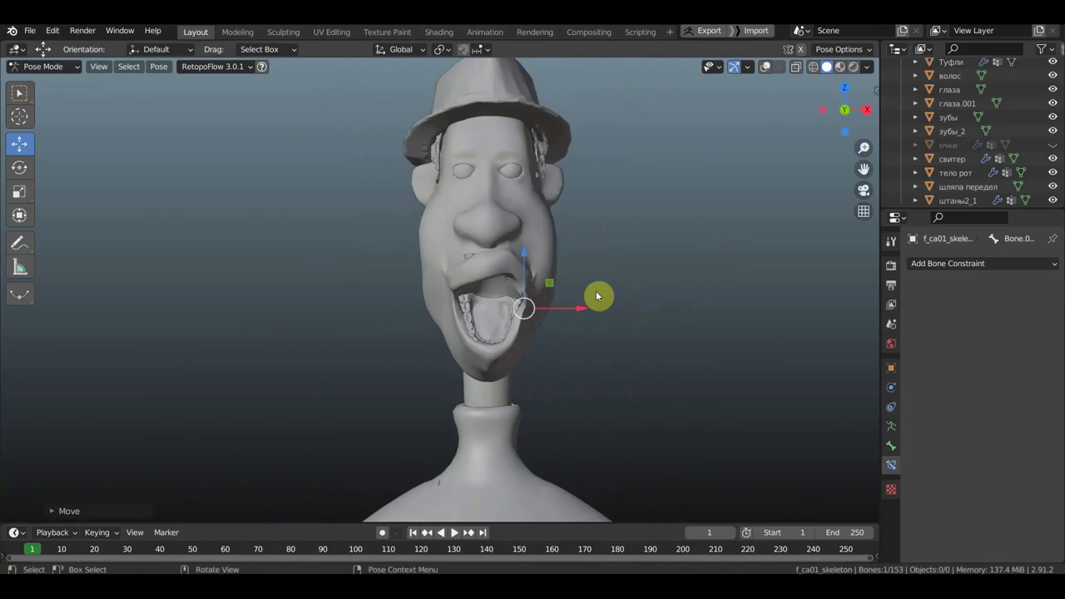
{"action": "scroll", "coordinate": [649, 268], "scroll_direction": "up", "scroll_amount": 3}
{"action": "scroll", "coordinate": [613, 399], "scroll_direction": "down", "scroll_amount": 3}
{"action": "scroll", "coordinate": [613, 400], "scroll_direction": "down", "scroll_amount": 2}
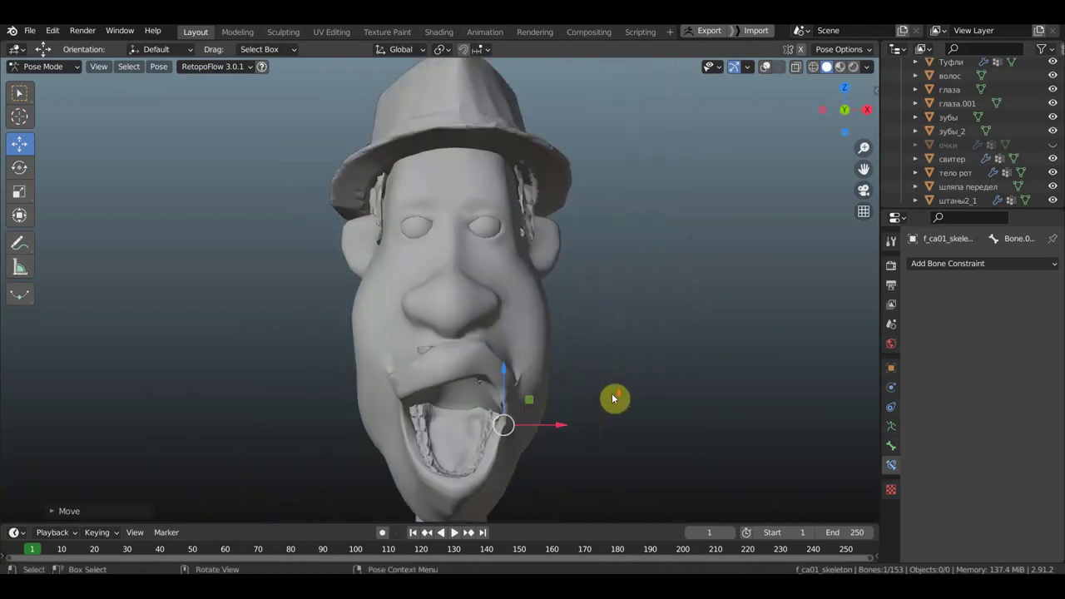
Step: Test-move the centre brow bone head.009 with bones visible
{"action": "left_click", "coordinate": [764, 66]}
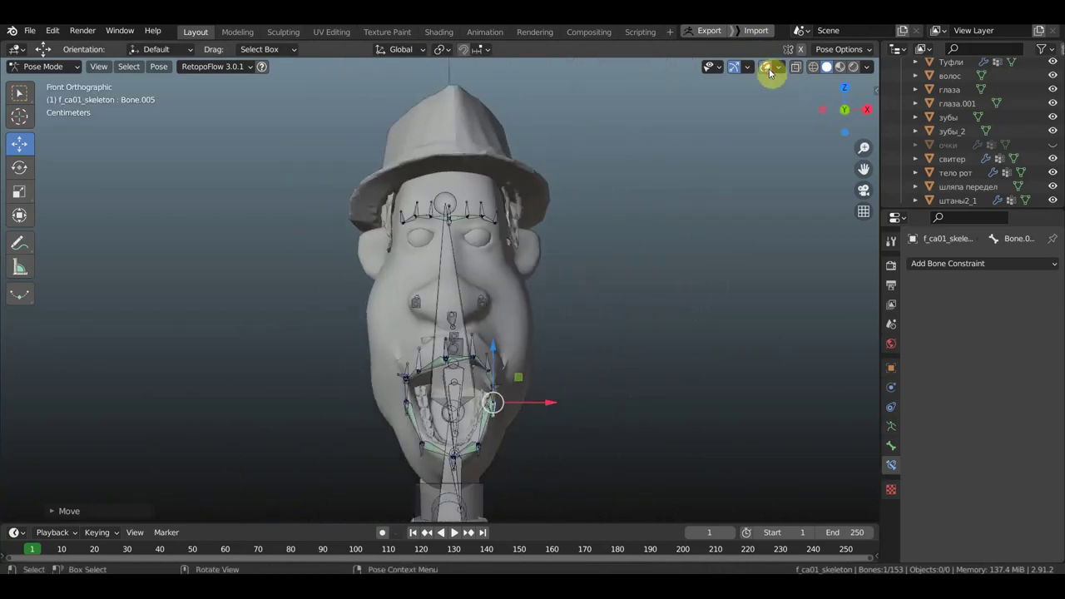
{"action": "mouse_move", "coordinate": [439, 352]}
{"action": "middle_mouse_down"}
{"action": "mouse_move", "coordinate": [493, 326]}
{"action": "mouse_move", "coordinate": [362, 337]}
{"action": "mouse_move", "coordinate": [404, 333]}
{"action": "mouse_move", "coordinate": [414, 305]}
{"action": "mouse_move", "coordinate": [647, 303]}
{"action": "mouse_move", "coordinate": [519, 196]}
{"action": "middle_mouse_up"}
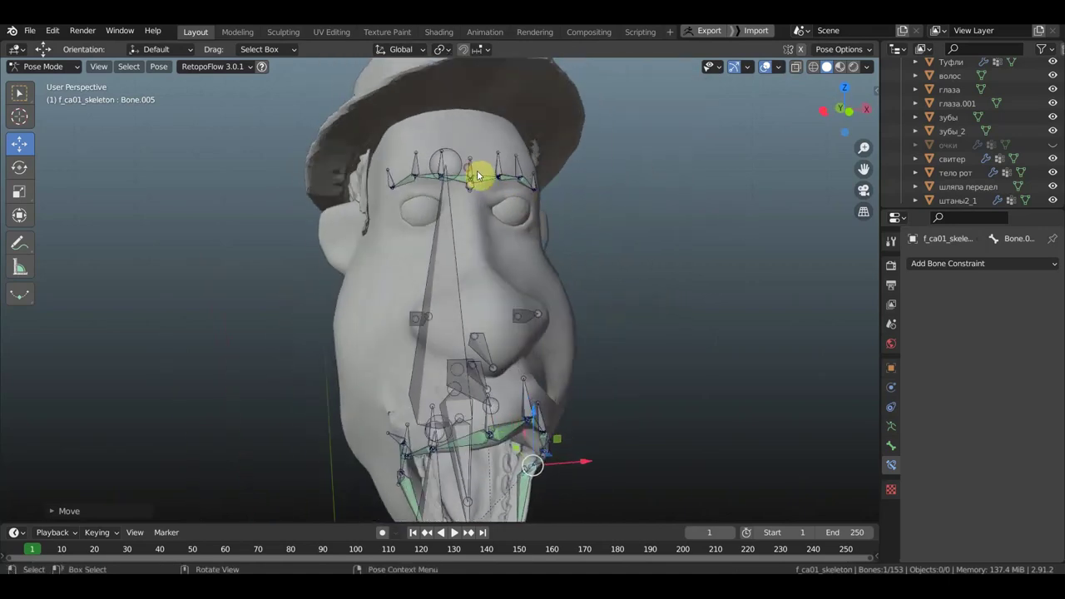
{"action": "left_click", "coordinate": [481, 177]}
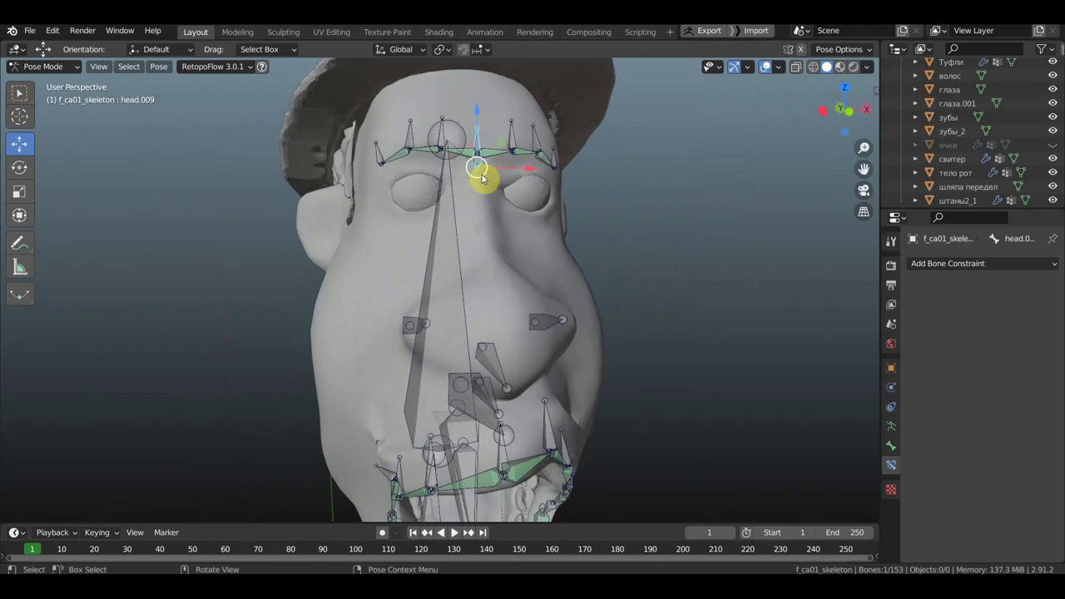
{"action": "middle_click_drag", "start_coordinate": [483, 176], "coordinate": [518, 182]}
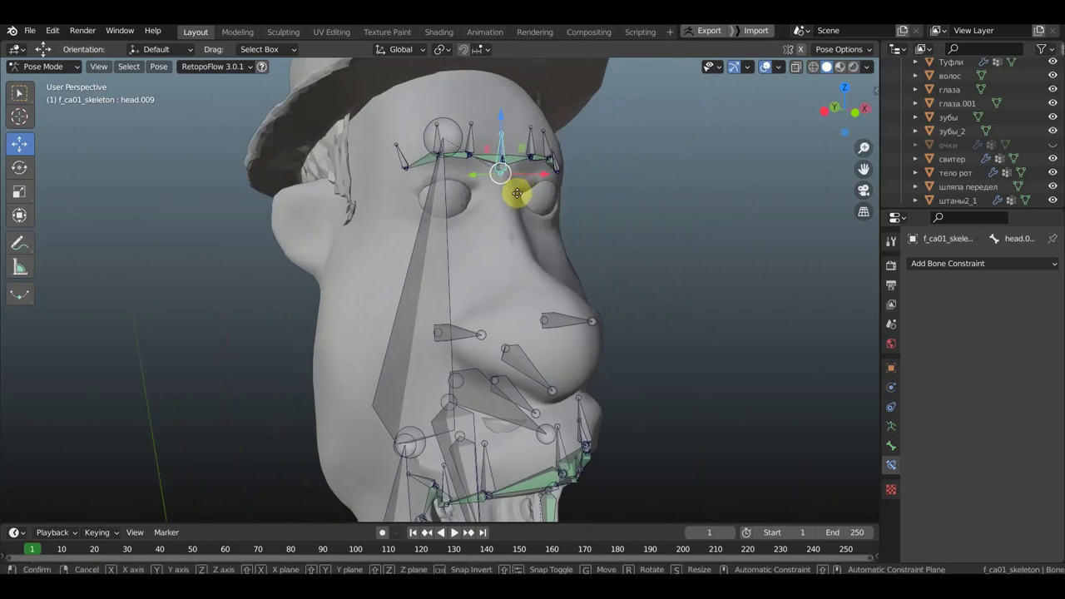
{"action": "key", "text": "g"}
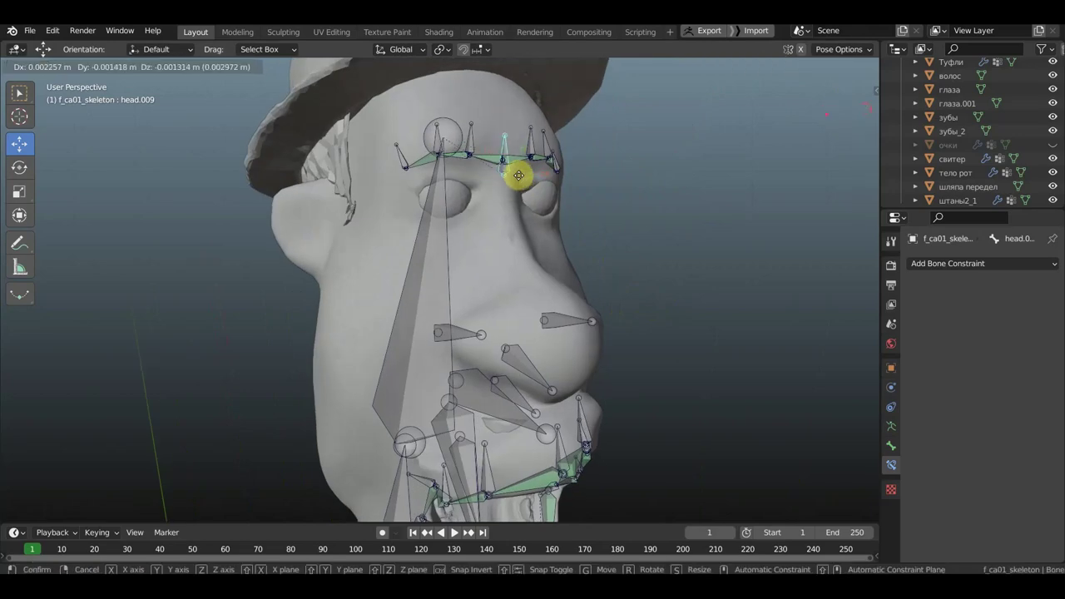
{"action": "left_click", "coordinate": [518, 172]}
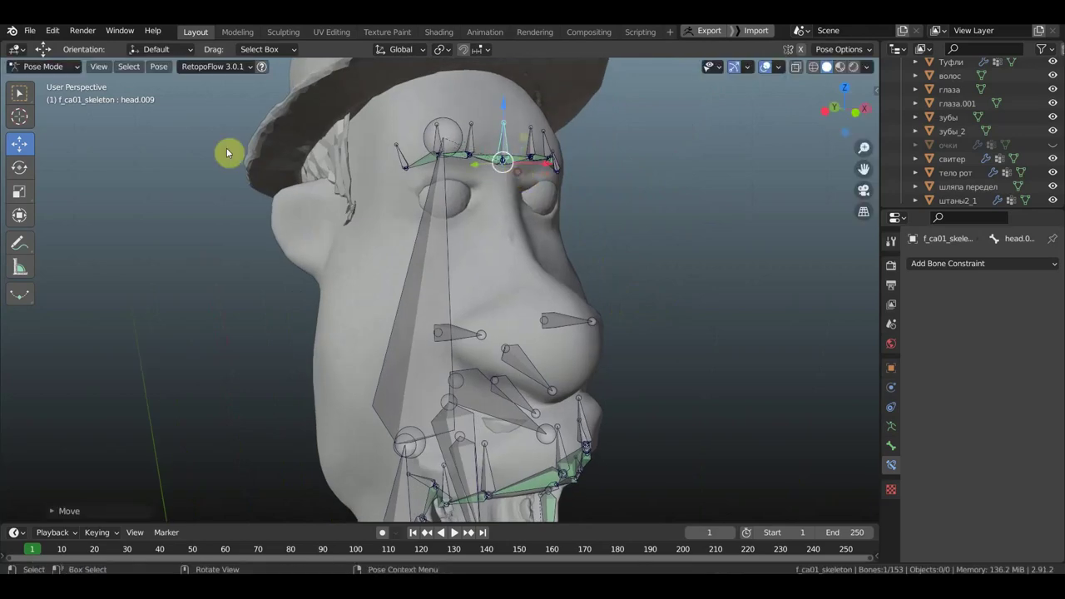
Step: Return the skeleton to Object Mode and frame the forehead and brow bones
{"action": "left_click", "coordinate": [46, 67]}
{"action": "left_click", "coordinate": [48, 83]}
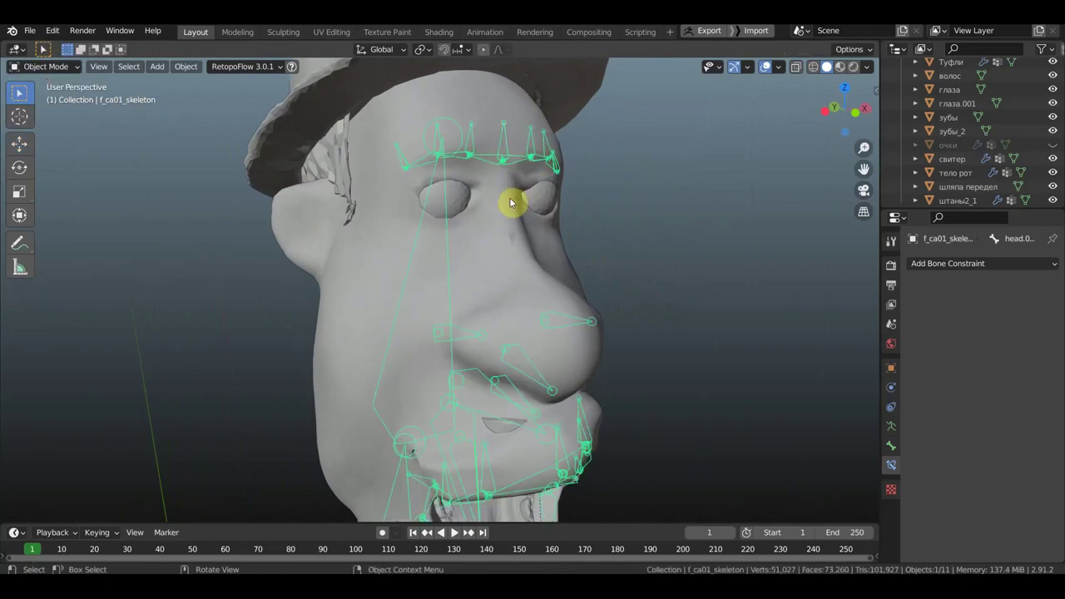
{"action": "scroll", "coordinate": [511, 202], "scroll_direction": "up", "scroll_amount": 3}
{"action": "mouse_move", "coordinate": [671, 243]}
{"action": "middle_mouse_down", "text": "shift"}
{"action": "mouse_move", "coordinate": [648, 348]}
{"action": "mouse_move", "coordinate": [582, 350]}
{"action": "middle_mouse_up", "text": "shift"}
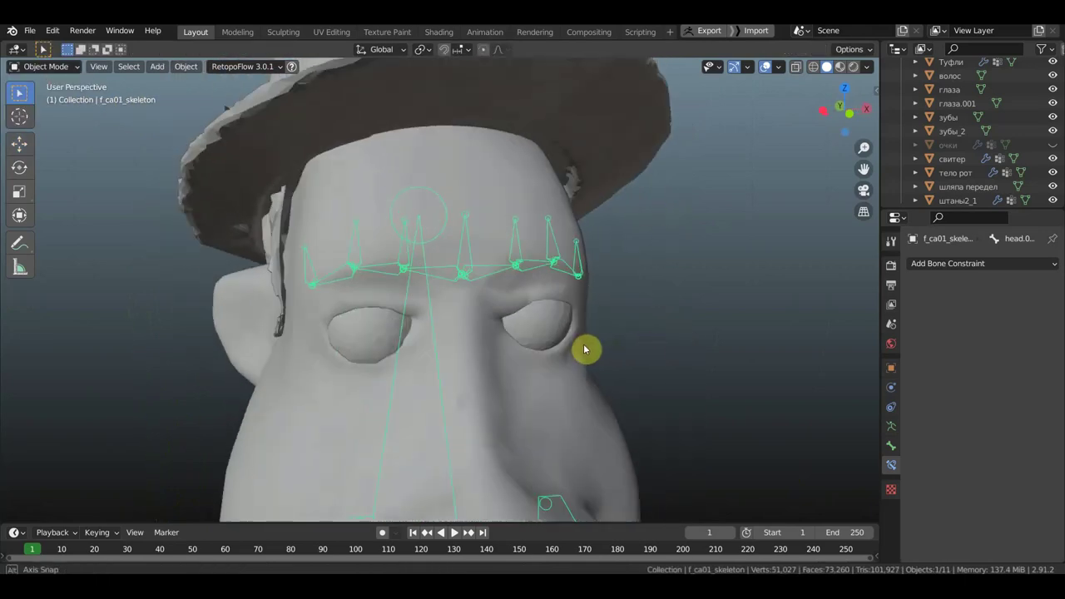
Step: In Edit Mode, parent the first brow bone to head.009 with Keep Offset
{"action": "left_click", "coordinate": [56, 73]}
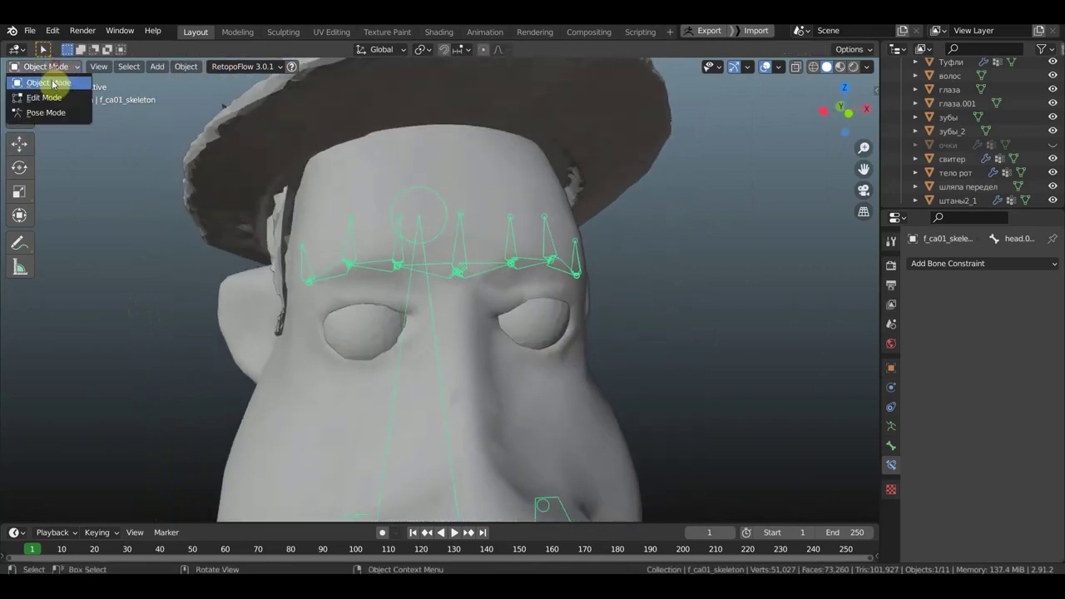
{"action": "left_click", "coordinate": [47, 97]}
{"action": "scroll", "coordinate": [424, 302], "scroll_direction": "up", "scroll_amount": 2}
{"action": "middle_click_drag", "start_coordinate": [424, 302], "coordinate": [473, 264]}
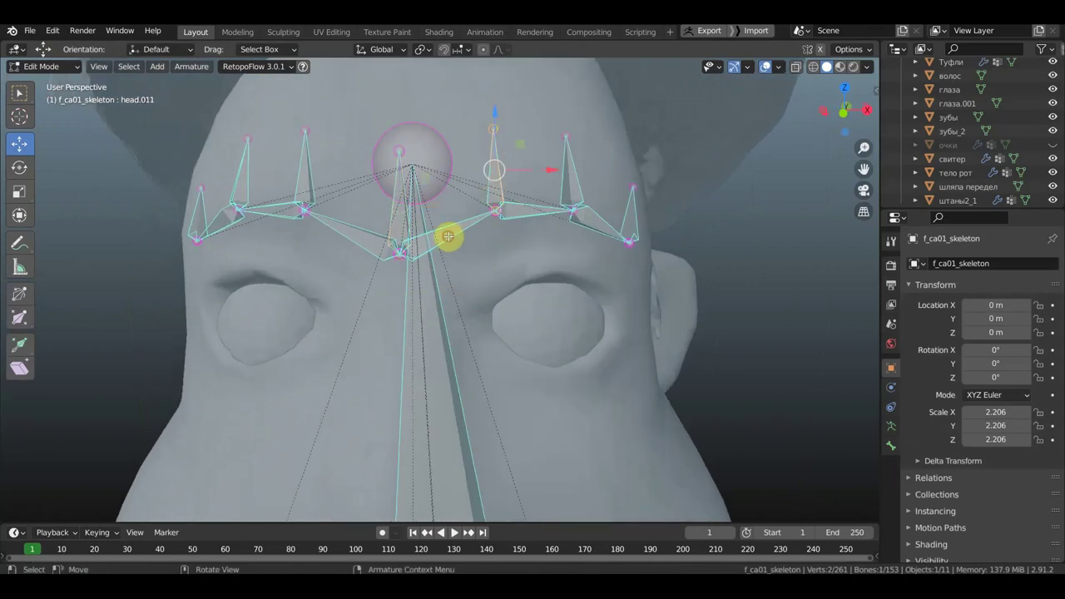
{"action": "left_click", "coordinate": [423, 234]}
{"action": "left_click", "coordinate": [391, 221], "text": "shift"}
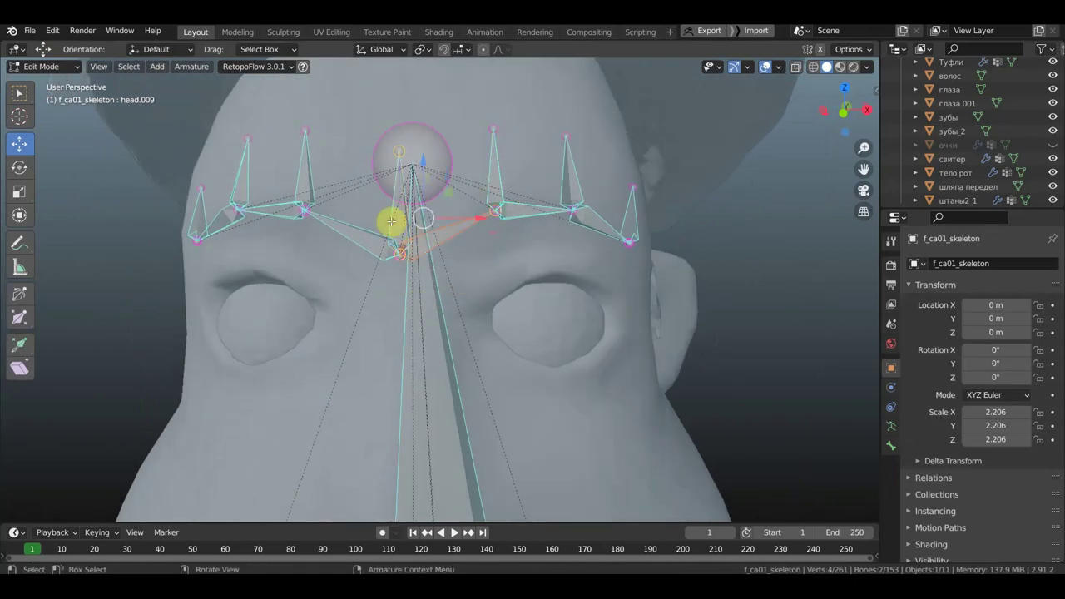
{"action": "key", "text": "ctrl+p"}
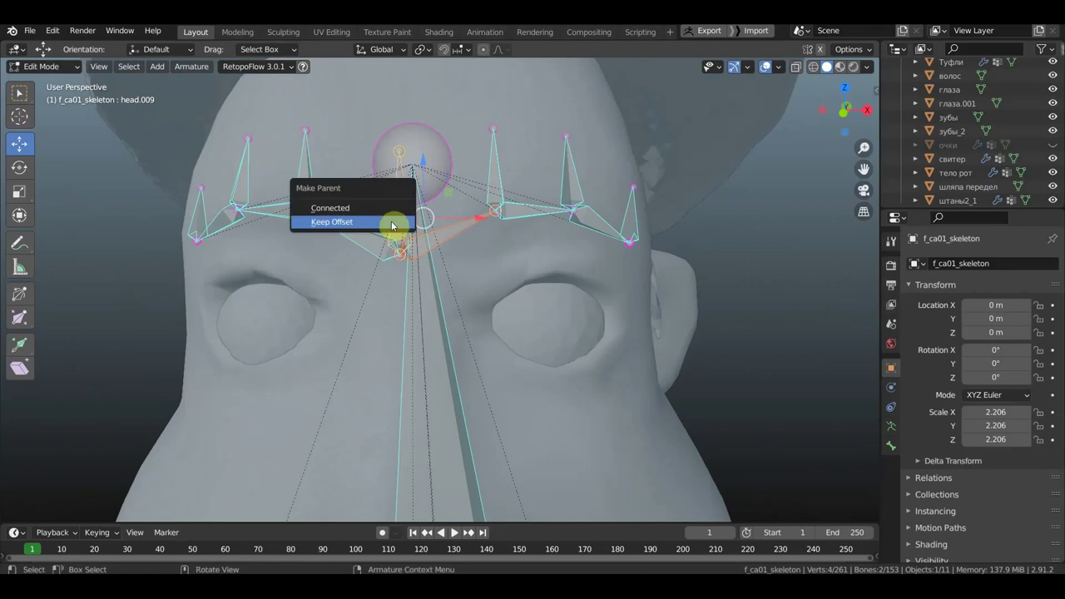
{"action": "left_click", "coordinate": [392, 223]}
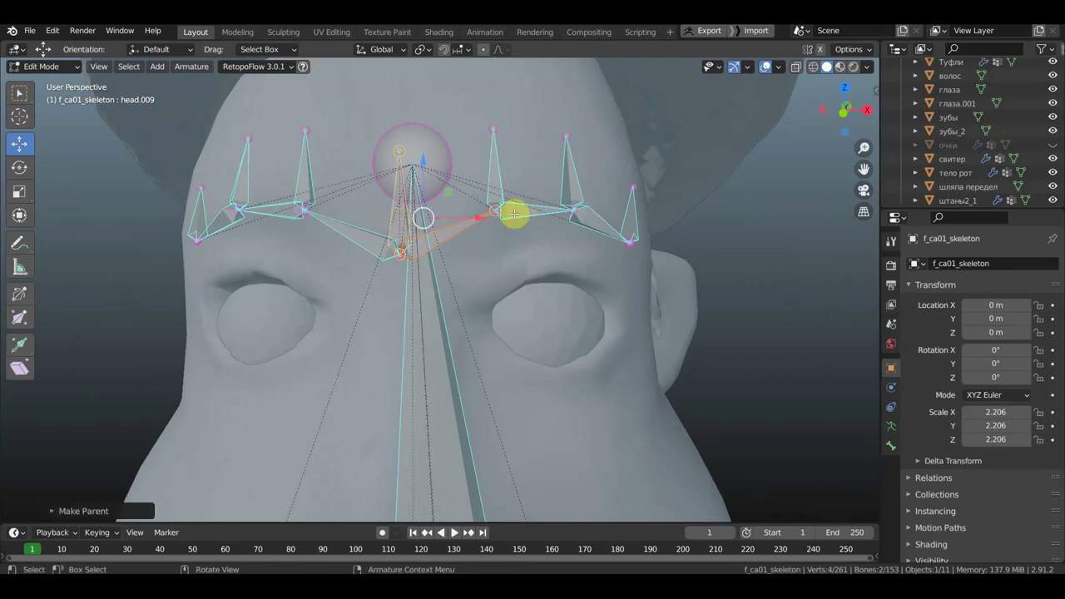
Step: Parent head.012 to head.011 and head.014 to head.013, keeping offsets
{"action": "left_click", "coordinate": [495, 175]}
{"action": "left_click", "coordinate": [495, 176], "text": "shift"}
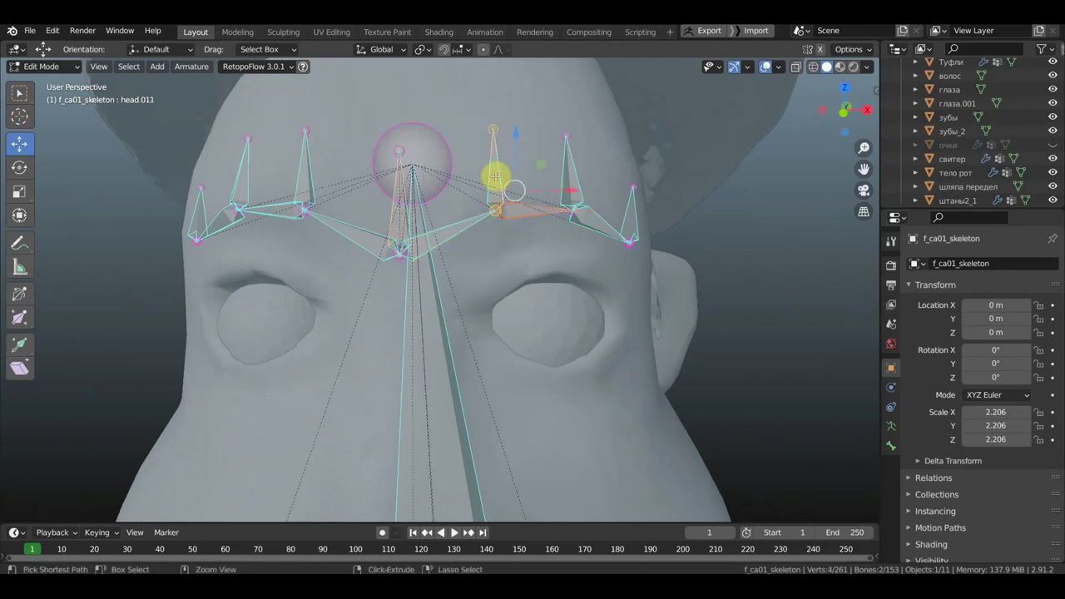
{"action": "key", "text": "ctrl+p"}
{"action": "left_click", "coordinate": [495, 176]}
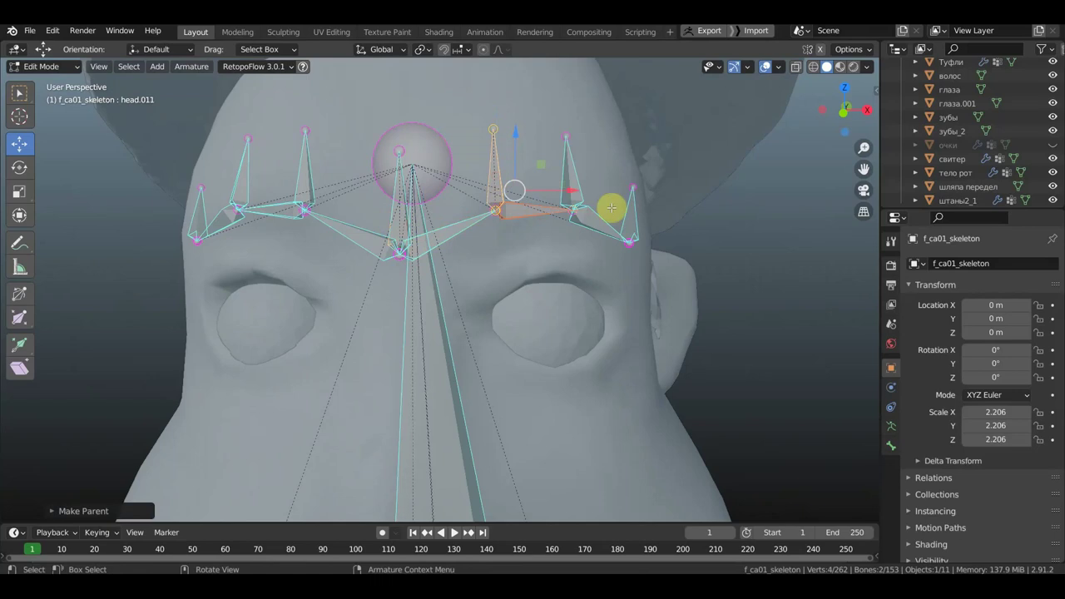
{"action": "left_click", "coordinate": [570, 171]}
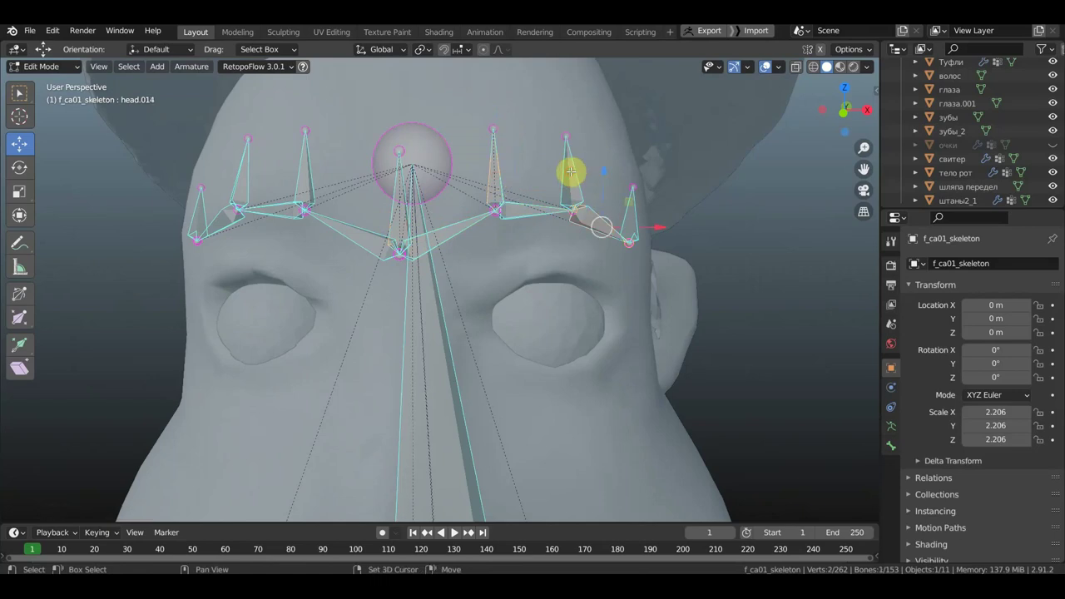
{"action": "left_click", "coordinate": [571, 171], "text": "shift"}
{"action": "key", "text": "ctrl+p"}
{"action": "left_click", "coordinate": [570, 172]}
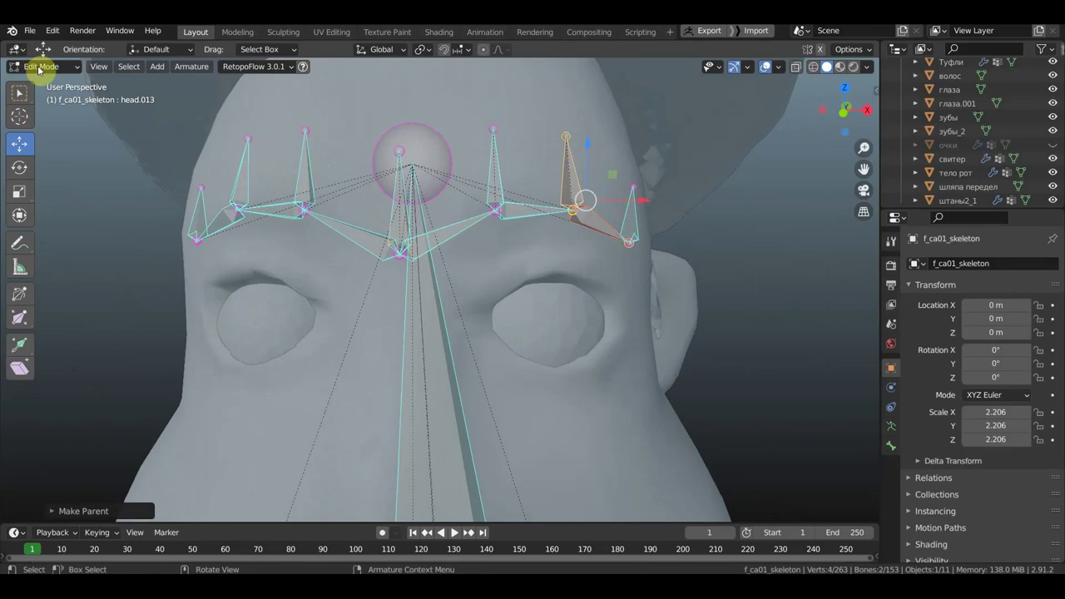
Step: Switch to Pose Mode and lift brow bone head.011 to test it
{"action": "left_click", "coordinate": [42, 66]}
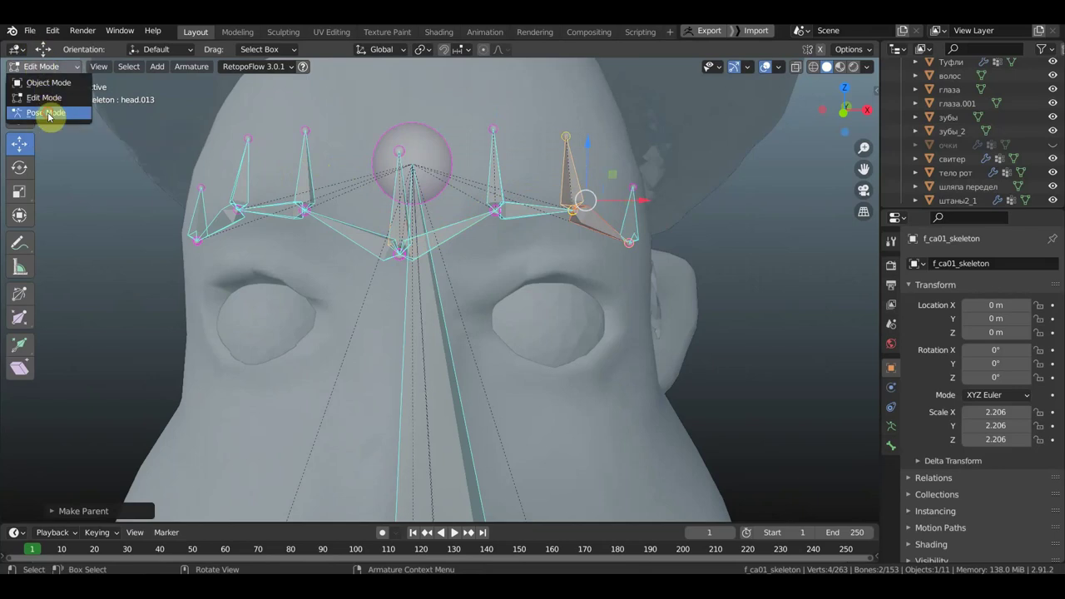
{"action": "left_click", "coordinate": [47, 113]}
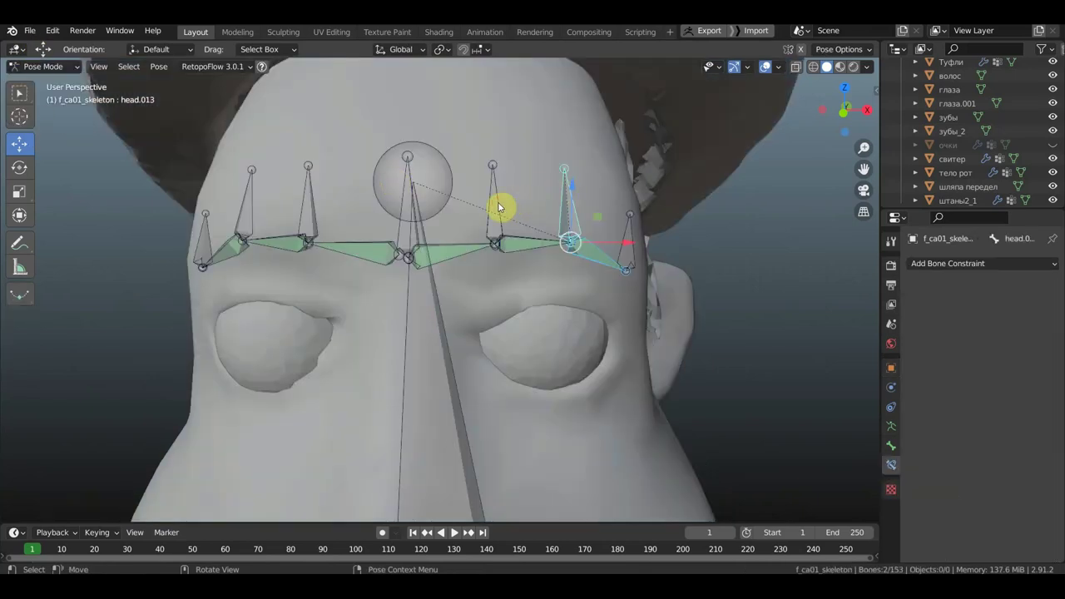
{"action": "mouse_move", "coordinate": [497, 202]}
{"action": "left_mouse_down"}
{"action": "mouse_move", "coordinate": [494, 155]}
{"action": "mouse_move", "coordinate": [494, 191]}
{"action": "mouse_move", "coordinate": [503, 177]}
{"action": "left_mouse_up"}
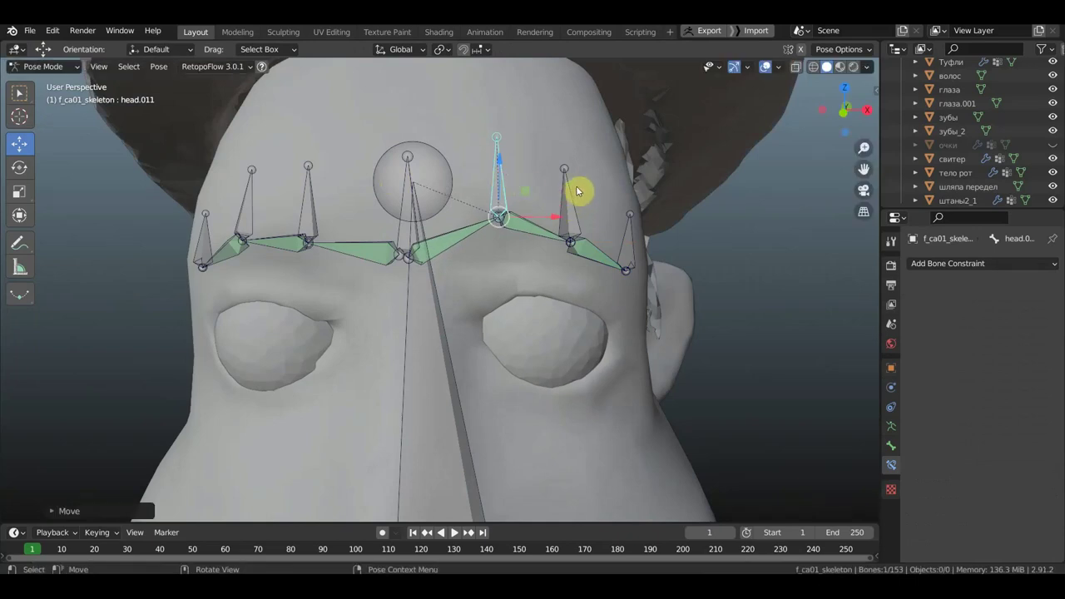
Step: Test-grab brow bone head.013, cancel, and inspect the head from side, front and above
{"action": "left_click", "coordinate": [570, 198]}
{"action": "key", "text": "g"}
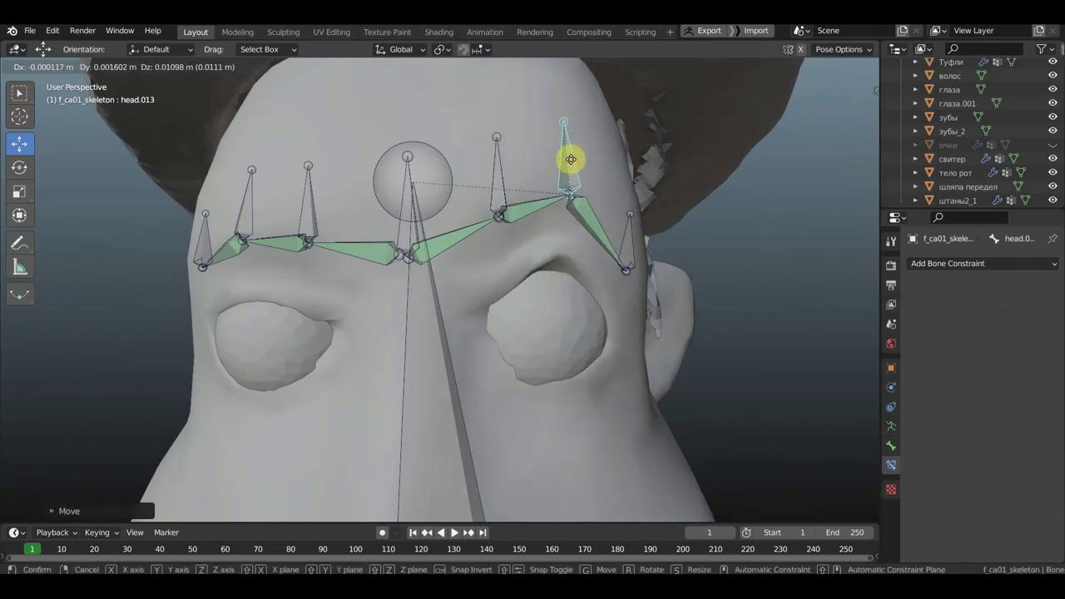
{"action": "right_click", "coordinate": [571, 173]}
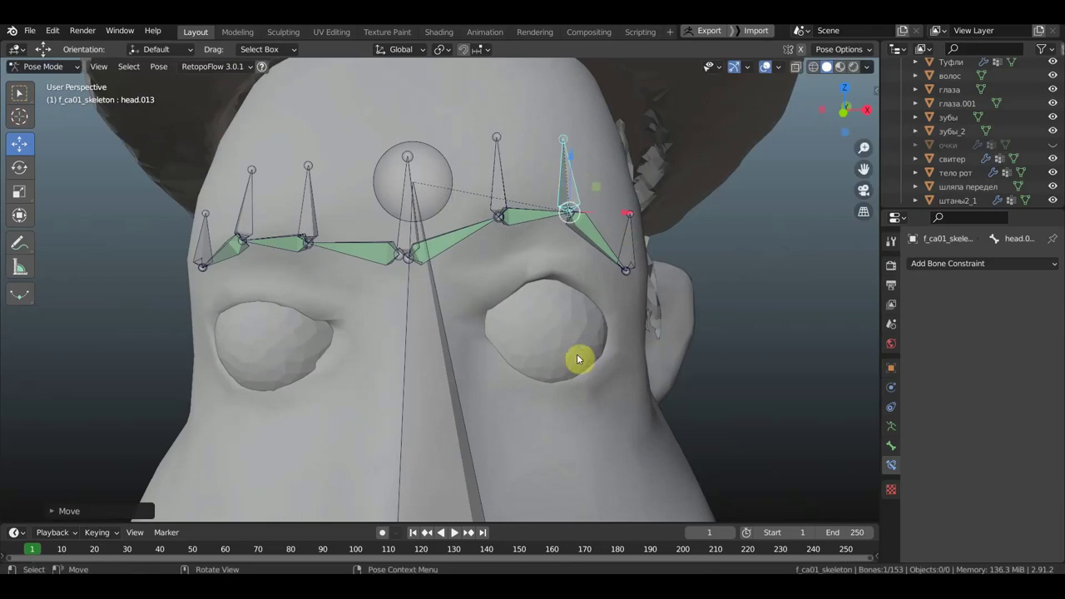
{"action": "mouse_move", "coordinate": [533, 307]}
{"action": "middle_mouse_down"}
{"action": "mouse_move", "coordinate": [547, 240]}
{"action": "mouse_move", "coordinate": [513, 338]}
{"action": "mouse_move", "coordinate": [490, 337]}
{"action": "mouse_move", "coordinate": [483, 292]}
{"action": "mouse_move", "coordinate": [499, 233]}
{"action": "mouse_move", "coordinate": [427, 209]}
{"action": "middle_mouse_up"}
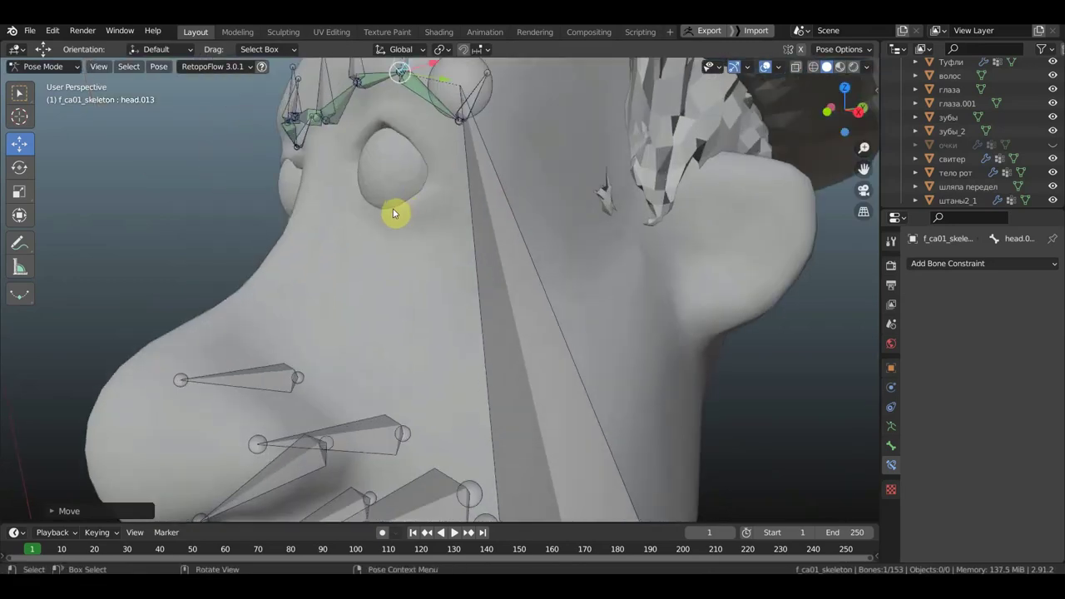
{"action": "mouse_move", "coordinate": [362, 227]}
{"action": "middle_mouse_down"}
{"action": "mouse_move", "coordinate": [424, 236]}
{"action": "mouse_move", "coordinate": [466, 205]}
{"action": "middle_mouse_up"}
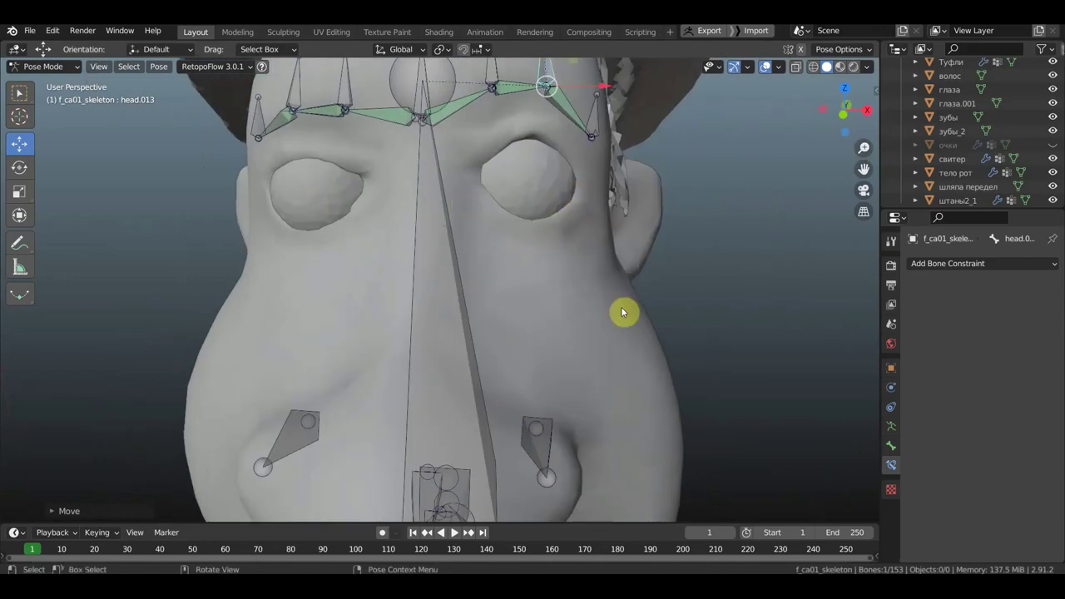
{"action": "middle_click_drag", "start_coordinate": [552, 135], "coordinate": [523, 143]}
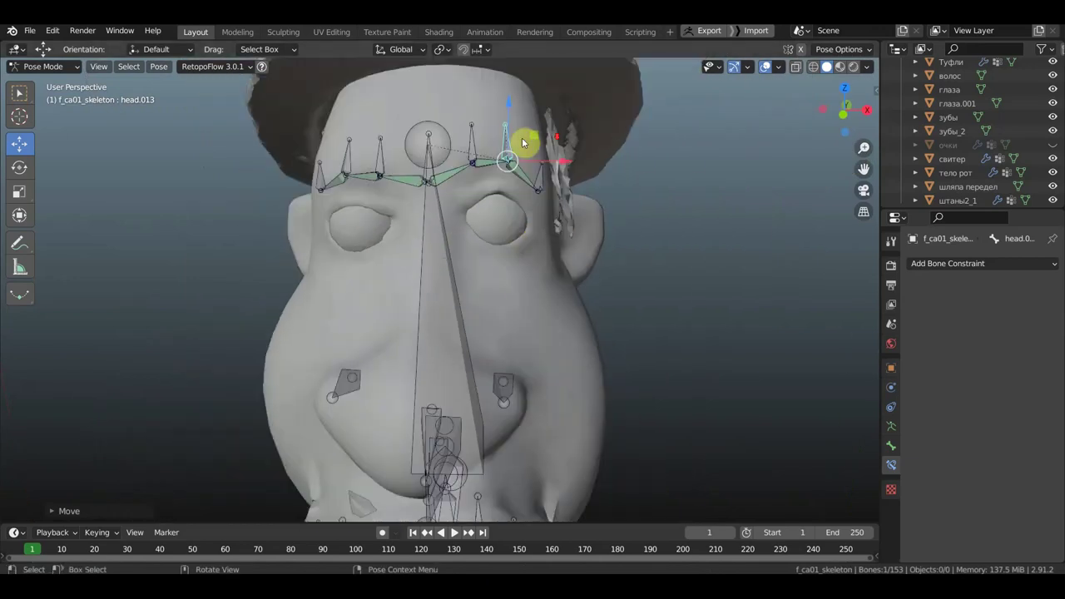
{"action": "scroll", "coordinate": [453, 251], "scroll_direction": "up", "scroll_amount": 3}
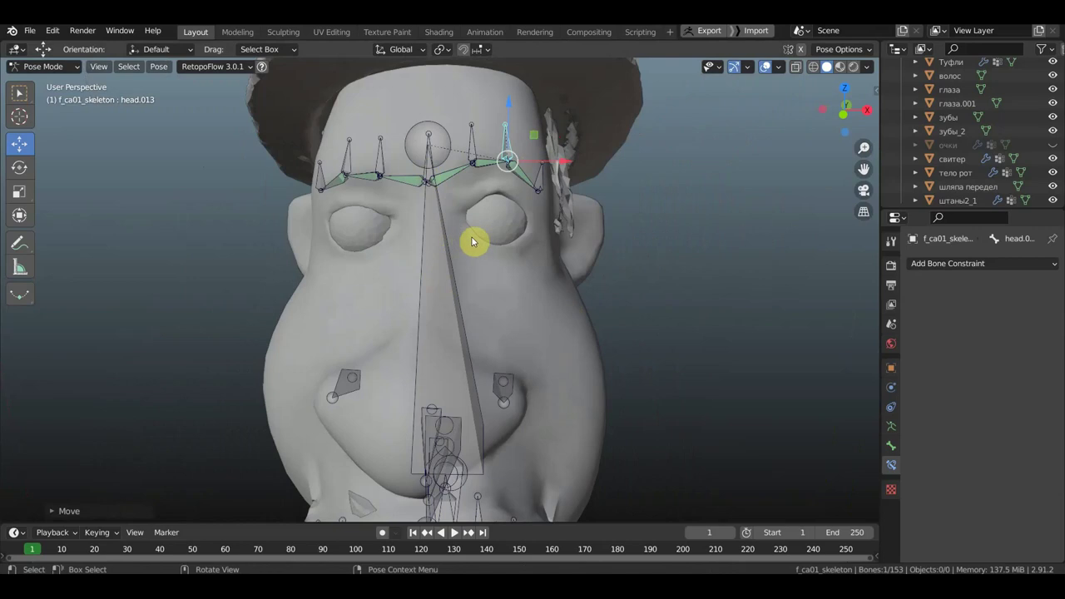
{"action": "scroll", "coordinate": [475, 239], "scroll_direction": "down", "scroll_amount": 2}
{"action": "scroll", "coordinate": [554, 314], "scroll_direction": "up", "scroll_amount": 4, "text": "shift"}
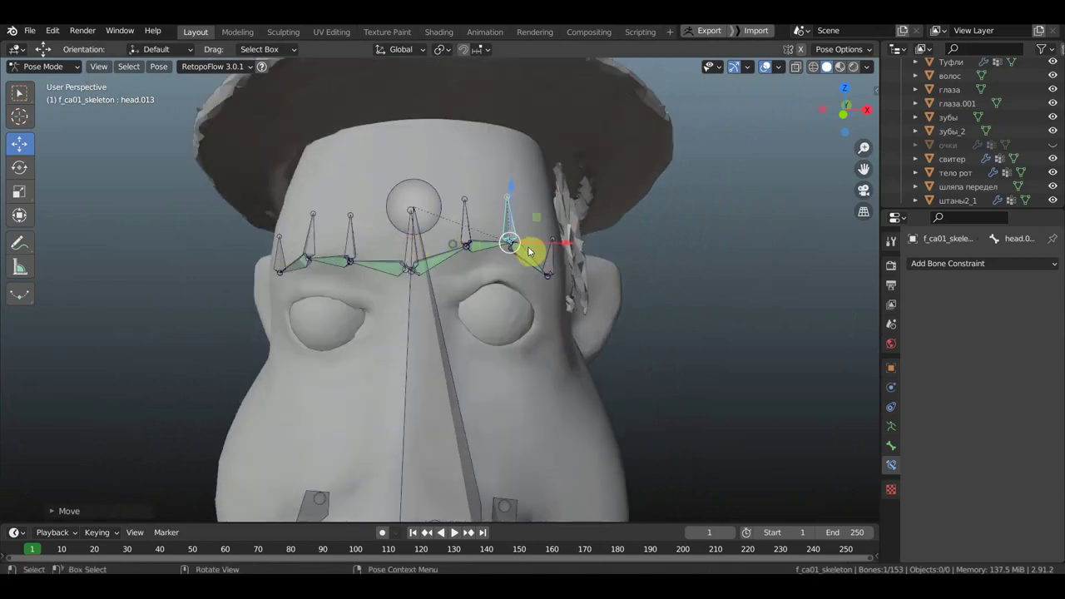
Step: Move a brow bone, undo the test moves, and return the skeleton to Edit Mode
{"action": "middle_click_drag", "start_coordinate": [535, 312], "coordinate": [643, 296]}
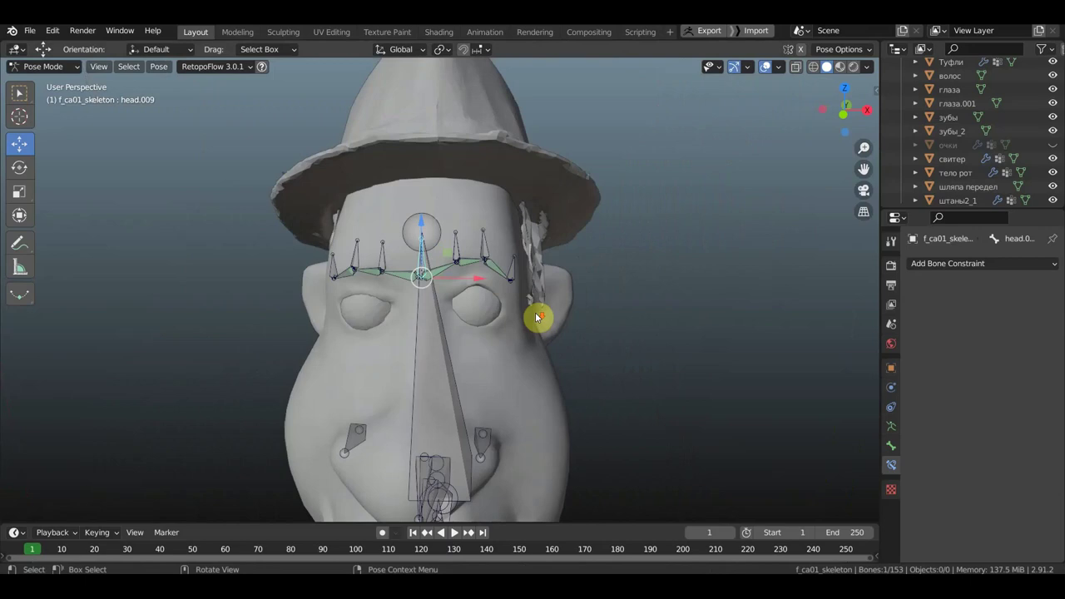
{"action": "scroll", "coordinate": [627, 308], "scroll_direction": "up", "scroll_amount": 2}
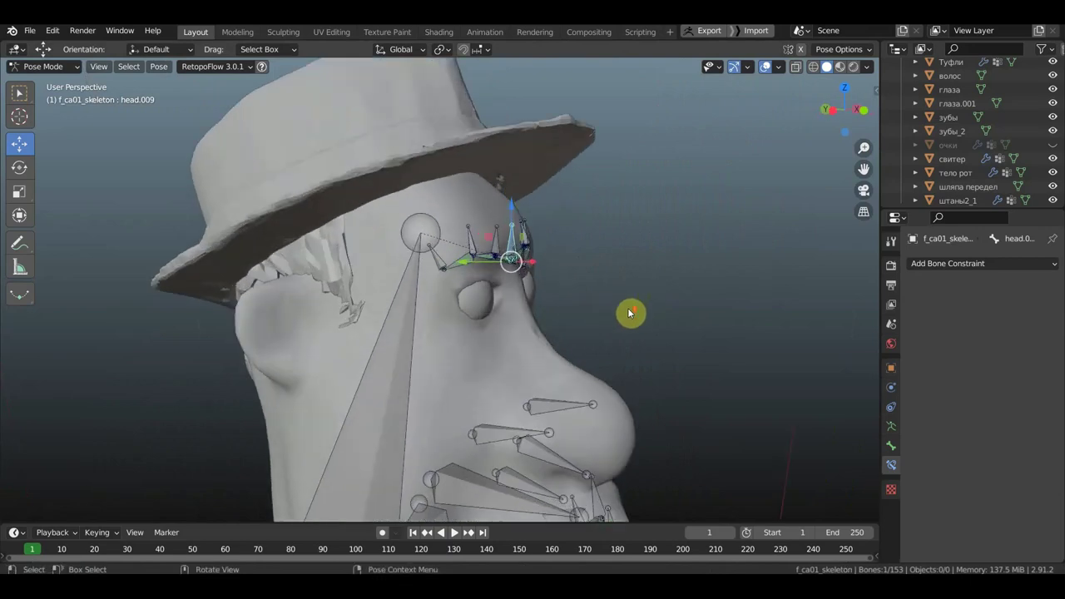
{"action": "scroll", "coordinate": [627, 308], "scroll_direction": "up", "scroll_amount": 1}
{"action": "key", "text": "g"}
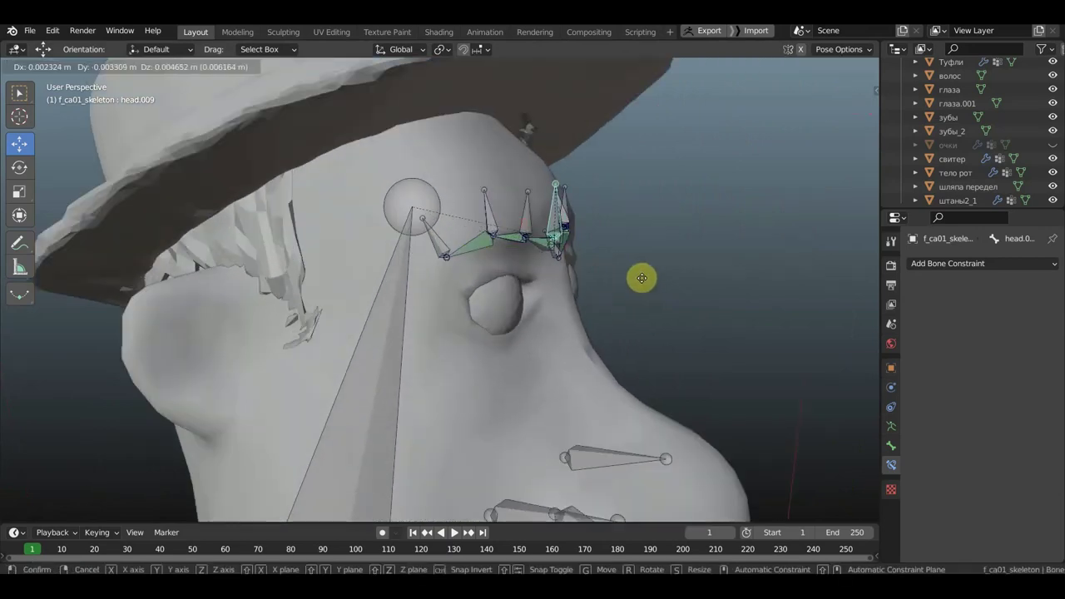
{"action": "left_click", "coordinate": [634, 281]}
{"action": "middle_click_drag", "start_coordinate": [634, 283], "coordinate": [564, 284]}
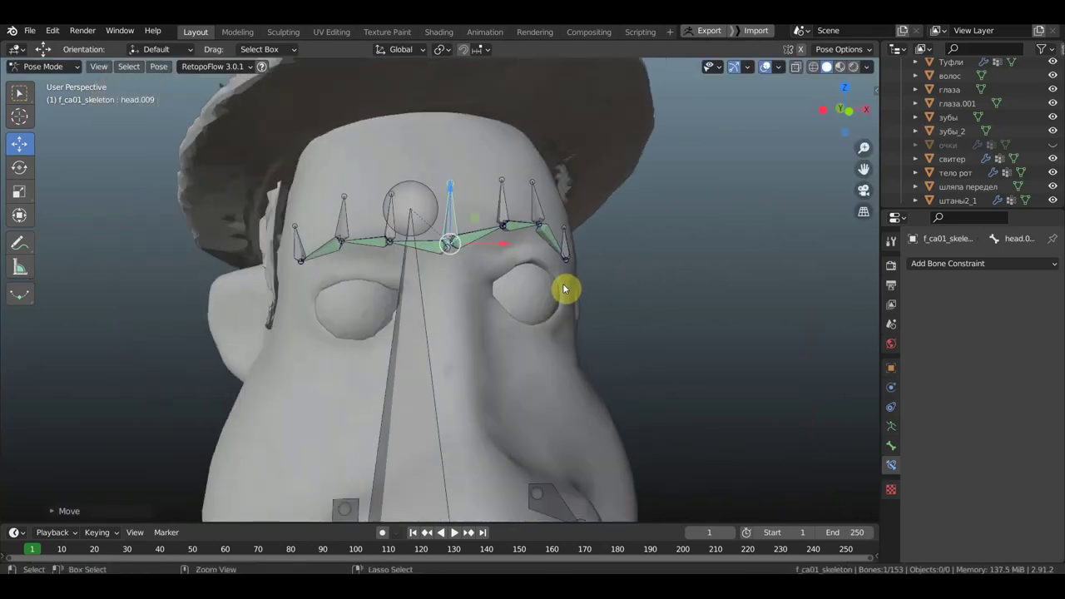
{"action": "key", "text": "ctrl+z"}
{"action": "key", "text": "ctrl+z"}
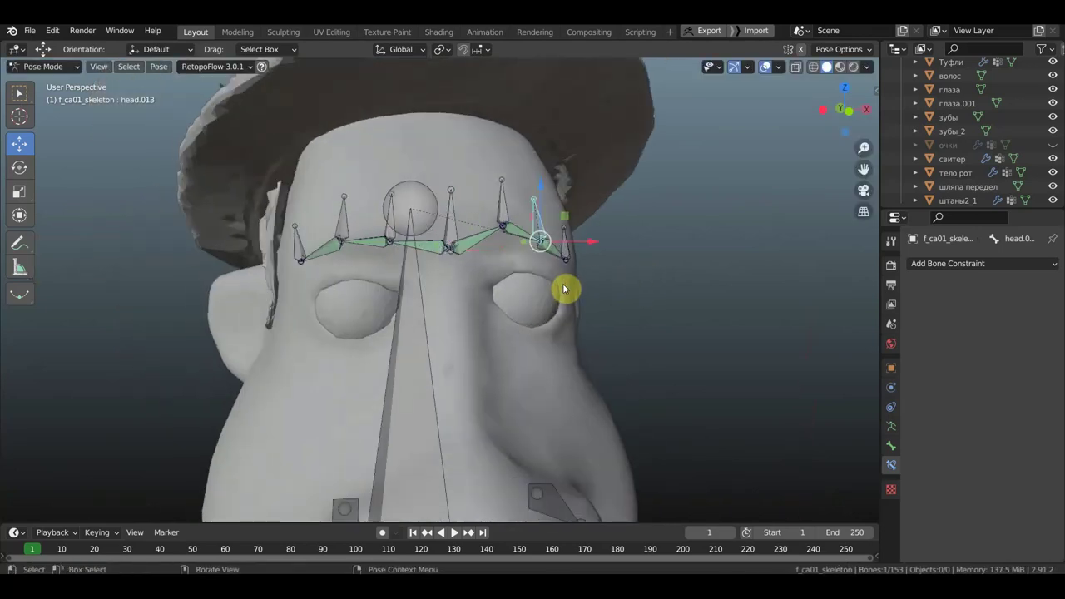
{"action": "key", "text": "ctrl+z"}
{"action": "key", "text": "ctrl+z"}
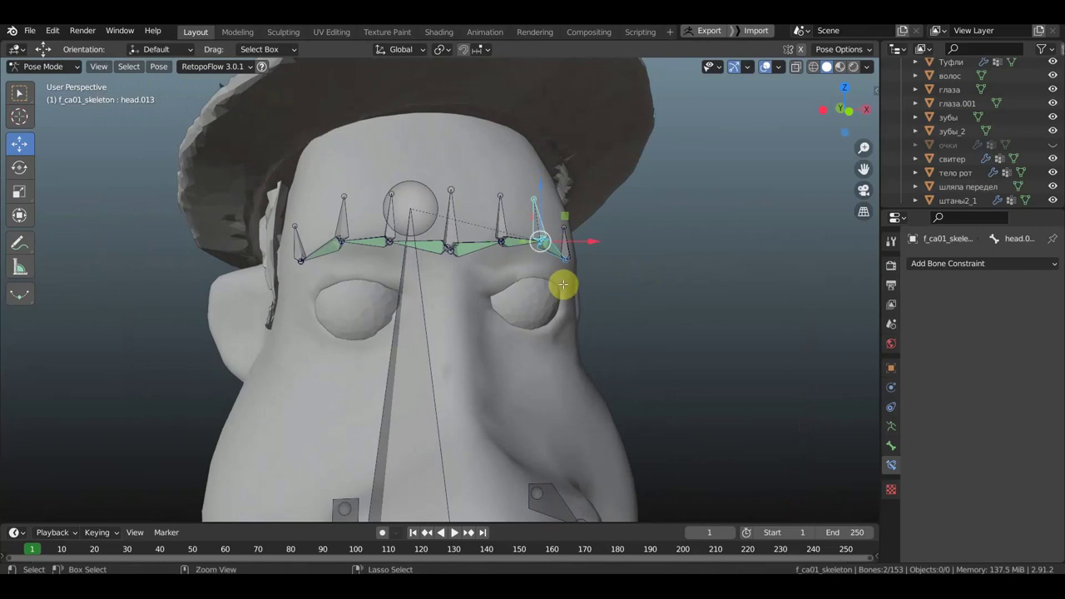
{"action": "key", "text": "Tab"}
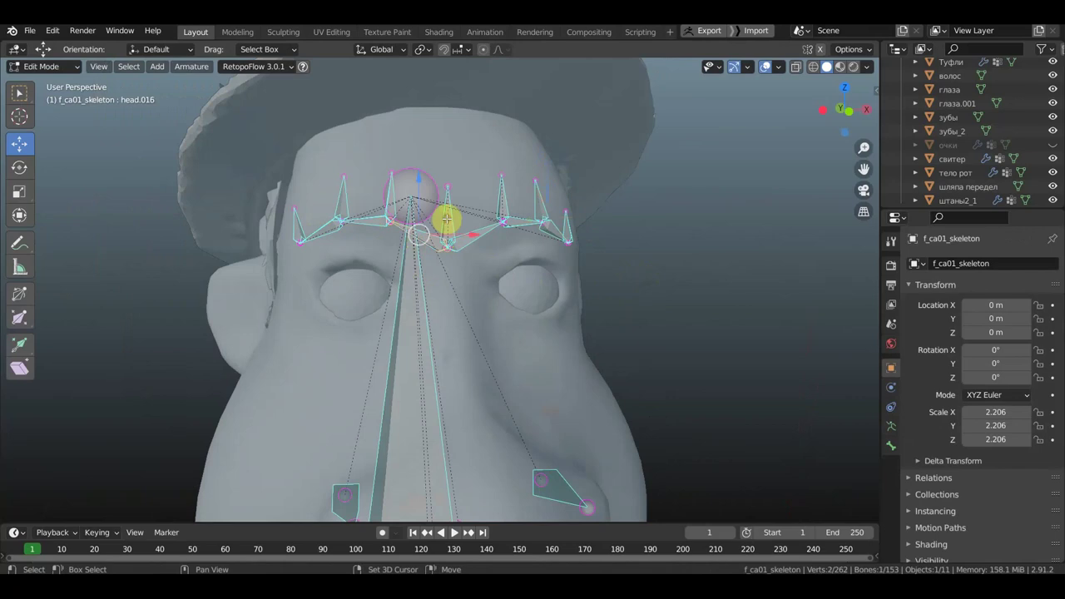
Step: Parent two brow bones to head.009 and the adjacent head bone with Keep Offset
{"action": "left_click", "coordinate": [447, 221], "text": "shift"}
{"action": "key", "text": "ctrl+p"}
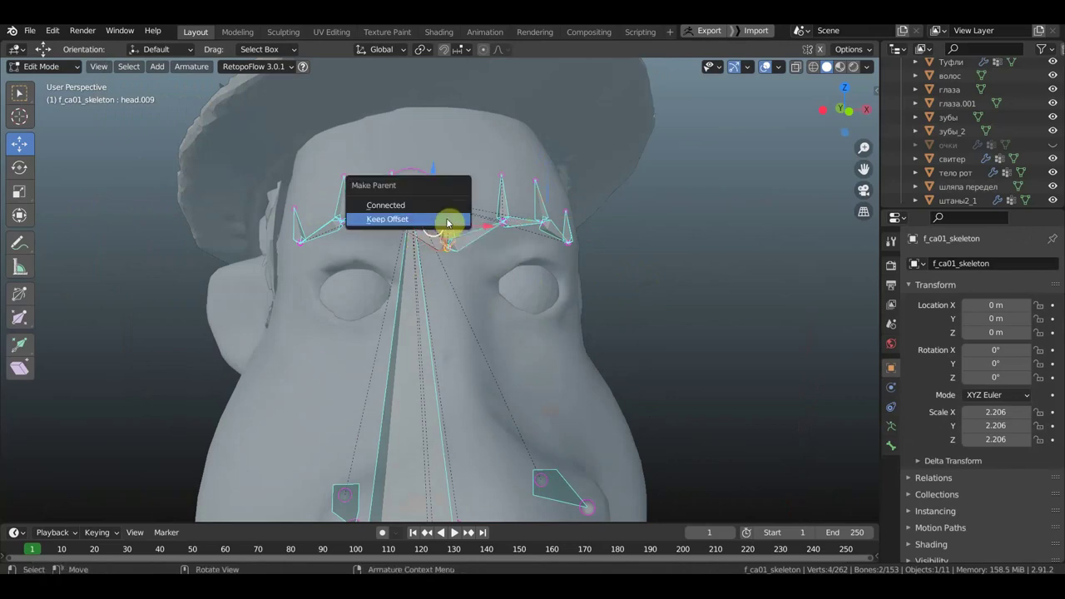
{"action": "left_click", "coordinate": [447, 219]}
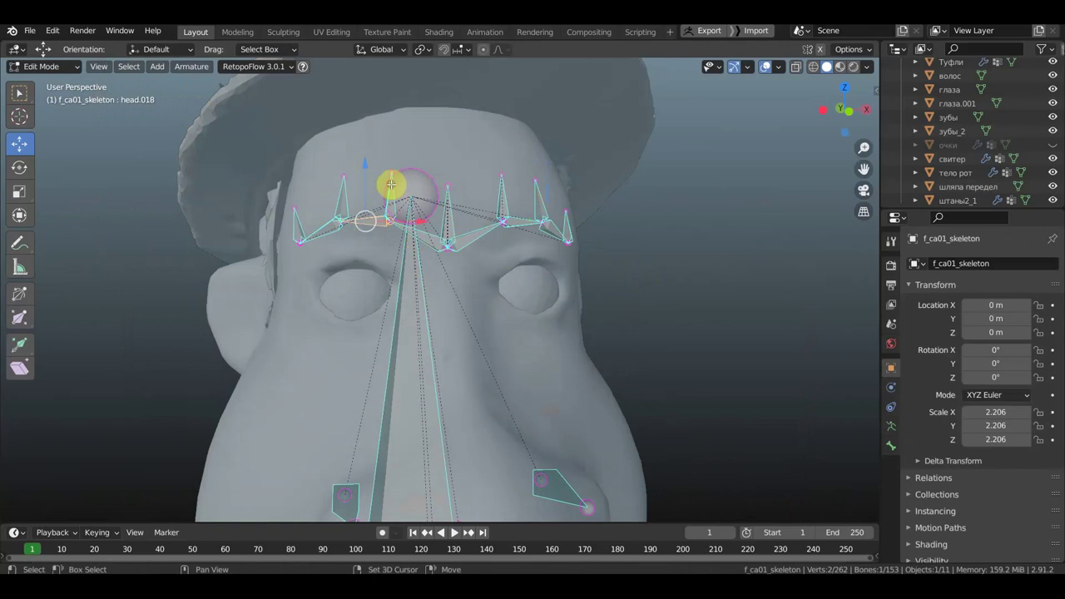
{"action": "left_click", "coordinate": [391, 187], "text": "shift"}
{"action": "key", "text": "ctrl+p"}
{"action": "left_click", "coordinate": [392, 186]}
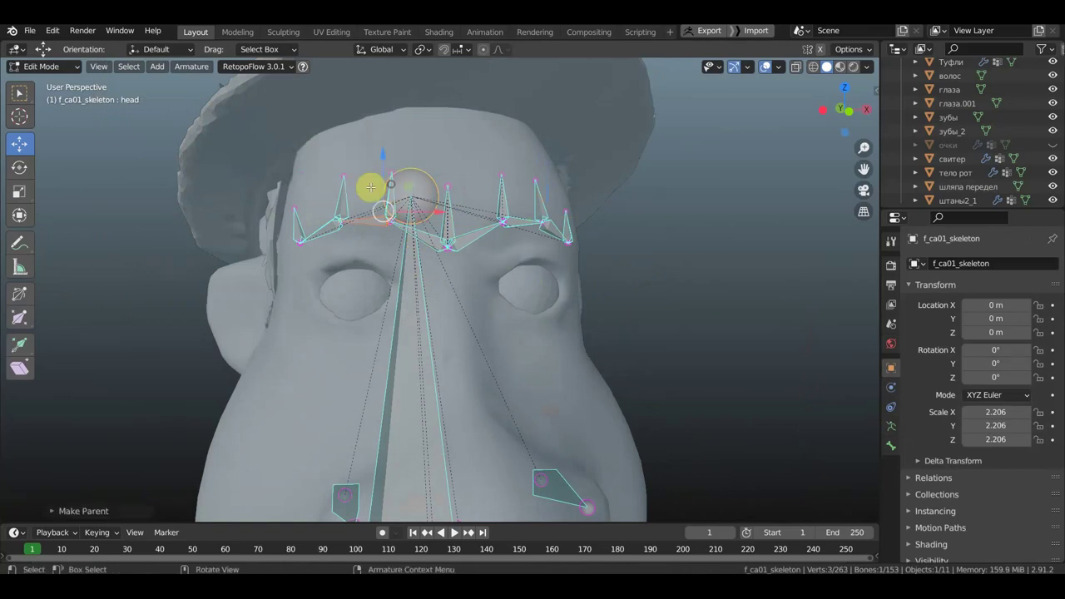
Step: Parent brow bone head.020 to head.019 with Keep Offset, then orbit to view the face's side
{"action": "left_click", "coordinate": [336, 205]}
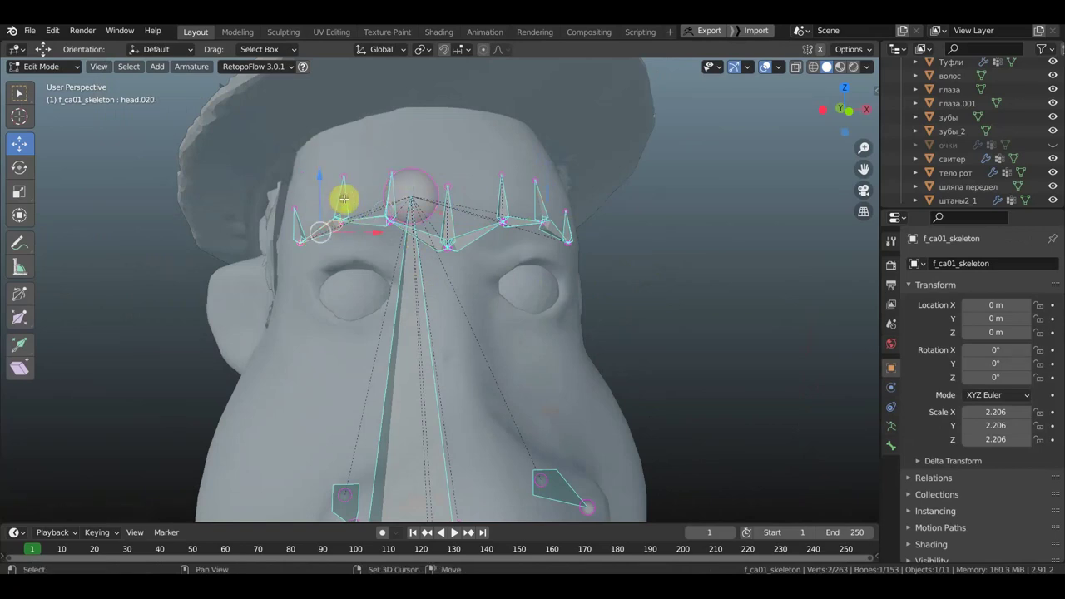
{"action": "left_click", "coordinate": [343, 200], "text": "shift"}
{"action": "key", "text": "ctrl+p"}
{"action": "left_click", "coordinate": [345, 200]}
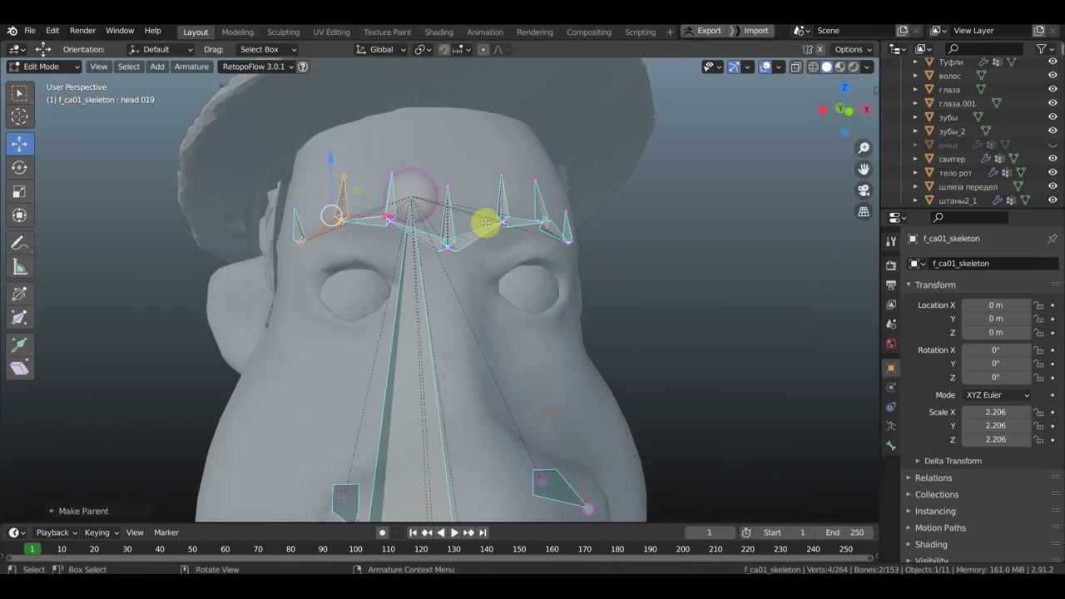
{"action": "mouse_move", "coordinate": [651, 290]}
{"action": "middle_mouse_down"}
{"action": "mouse_move", "coordinate": [666, 297]}
{"action": "mouse_move", "coordinate": [587, 307]}
{"action": "mouse_move", "coordinate": [618, 247]}
{"action": "mouse_move", "coordinate": [618, 145]}
{"action": "middle_mouse_up"}
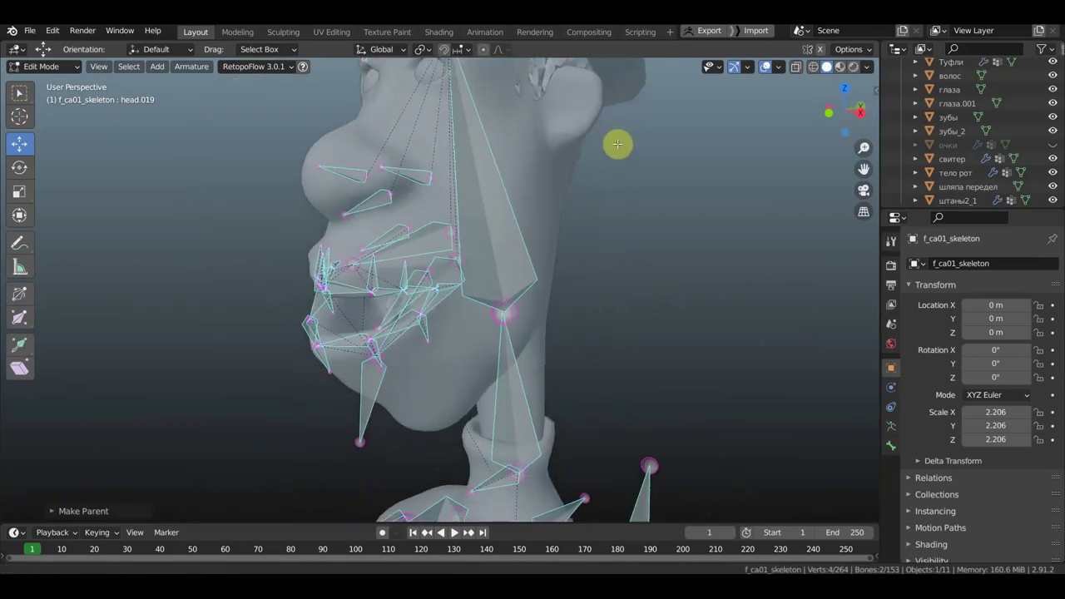
Step: Orbit and zoom around the head in front view to inspect the brow bones
{"action": "middle_click_drag", "start_coordinate": [697, 212], "coordinate": [702, 209], "text": "alt"}
{"action": "scroll", "coordinate": [689, 223], "scroll_direction": "down", "scroll_amount": 2}
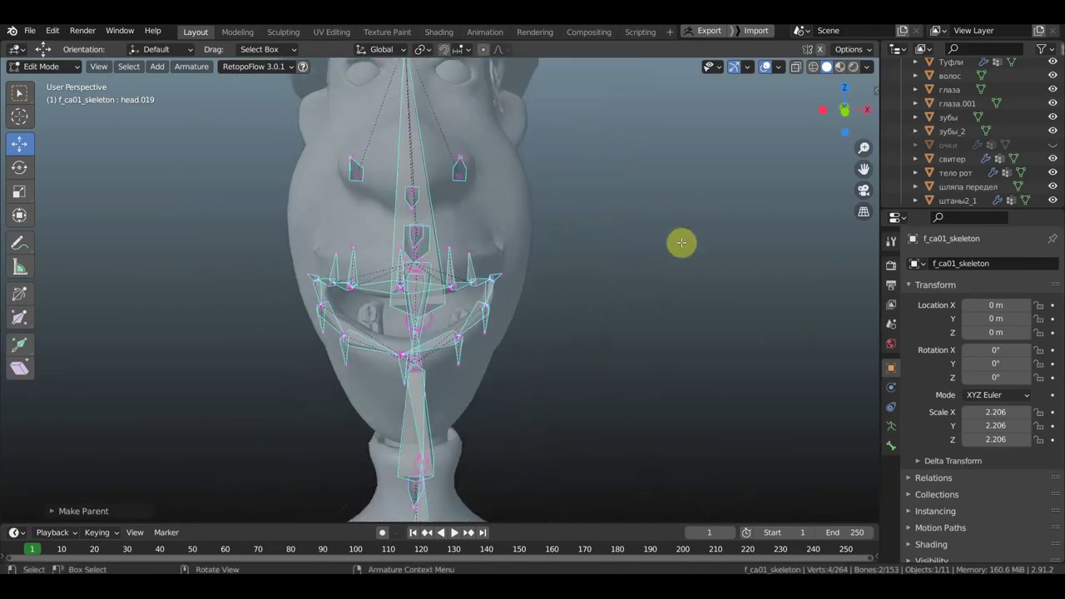
{"action": "scroll", "coordinate": [680, 240], "scroll_direction": "down", "scroll_amount": 2}
{"action": "scroll", "coordinate": [680, 240], "scroll_direction": "down", "scroll_amount": 3}
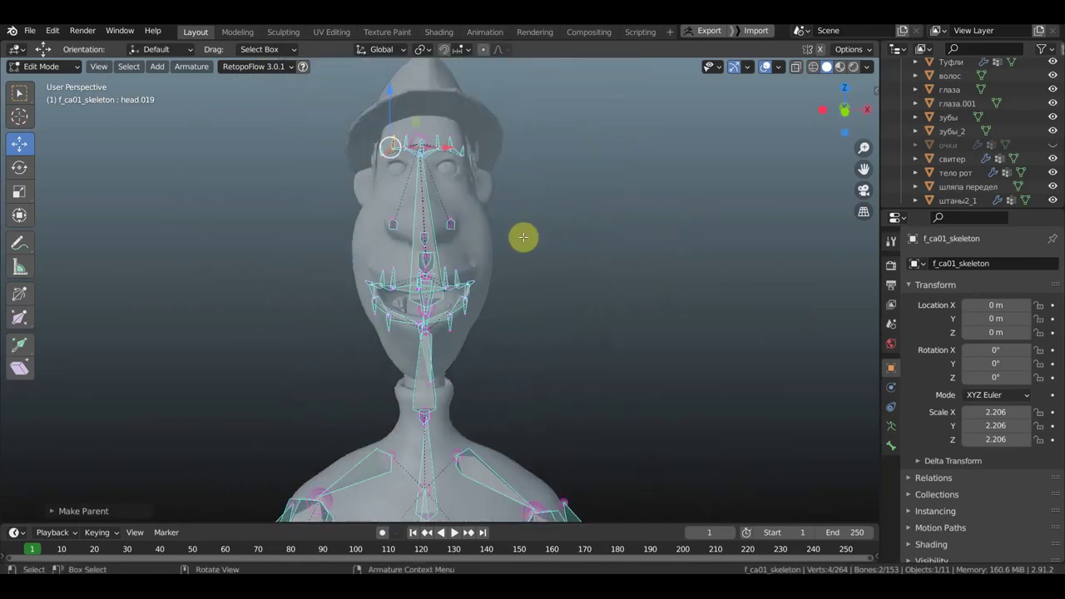
{"action": "key", "text": "KP_1"}
{"action": "scroll", "coordinate": [618, 335], "scroll_direction": "down", "scroll_amount": 2}
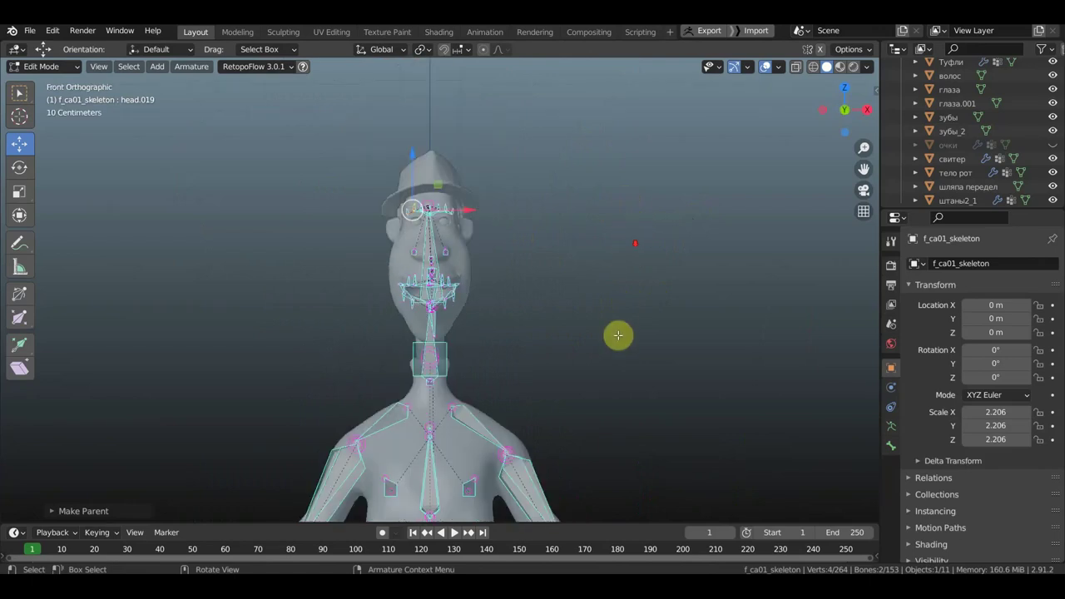
{"action": "middle_click_drag", "start_coordinate": [621, 357], "coordinate": [622, 252], "text": "shift"}
{"action": "scroll", "coordinate": [621, 254], "scroll_direction": "down", "scroll_amount": 3}
{"action": "scroll", "coordinate": [620, 255], "scroll_direction": "down", "scroll_amount": 3}
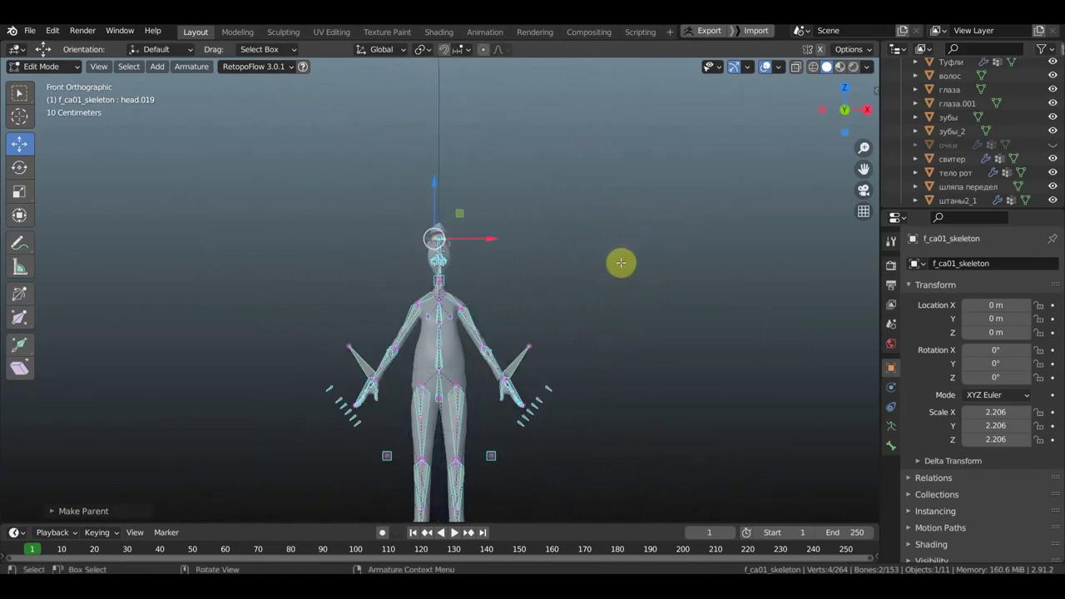
{"action": "scroll", "coordinate": [621, 266], "scroll_direction": "up", "scroll_amount": 5}
{"action": "scroll", "coordinate": [620, 270], "scroll_direction": "up", "scroll_amount": 2}
{"action": "scroll", "coordinate": [642, 214], "scroll_direction": "up", "scroll_amount": 1}
{"action": "mouse_move", "coordinate": [649, 157]}
{"action": "middle_mouse_down", "text": "shift"}
{"action": "mouse_move", "coordinate": [623, 410]}
{"action": "mouse_move", "coordinate": [635, 452]}
{"action": "middle_mouse_up", "text": "shift"}
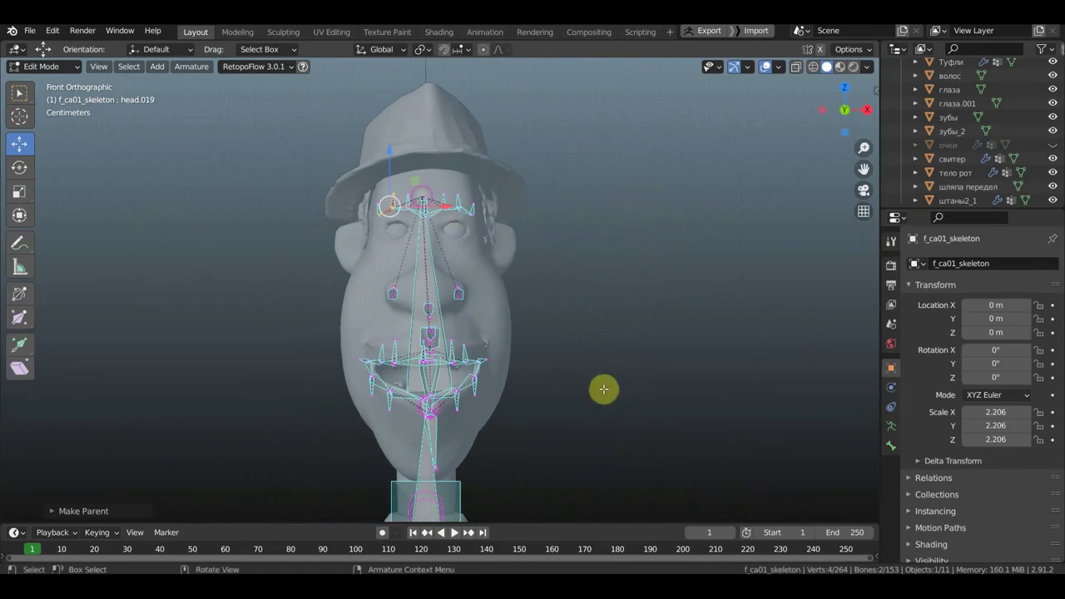
{"action": "mouse_move", "coordinate": [604, 387]}
{"action": "middle_mouse_down"}
{"action": "mouse_move", "coordinate": [423, 387]}
{"action": "mouse_move", "coordinate": [432, 392]}
{"action": "middle_mouse_up"}
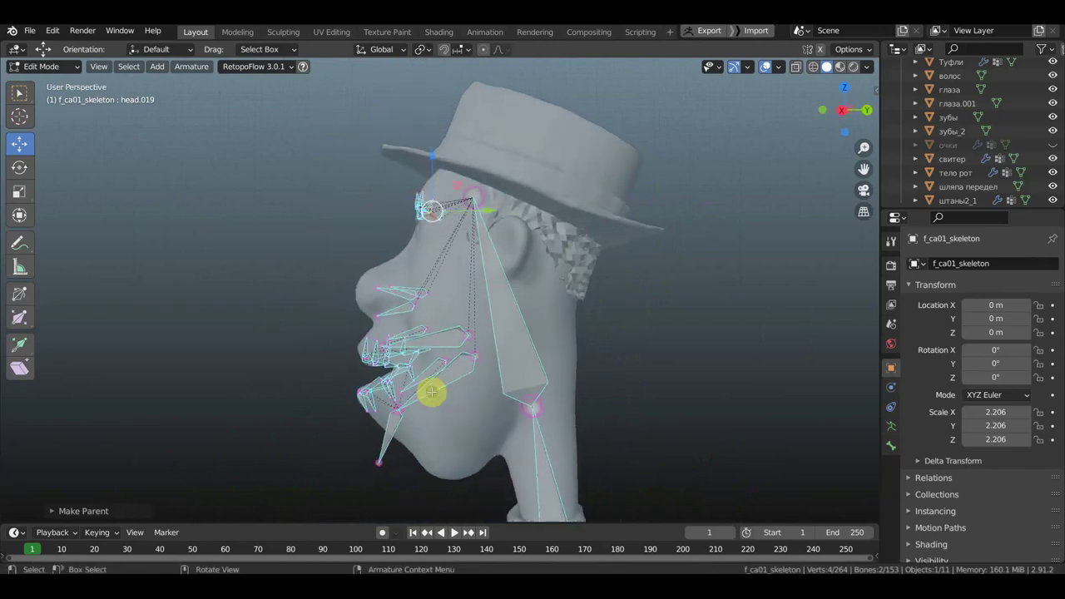
{"action": "mouse_move", "coordinate": [506, 385]}
{"action": "middle_mouse_down"}
{"action": "mouse_move", "coordinate": [599, 367]}
{"action": "mouse_move", "coordinate": [616, 374]}
{"action": "middle_mouse_up"}
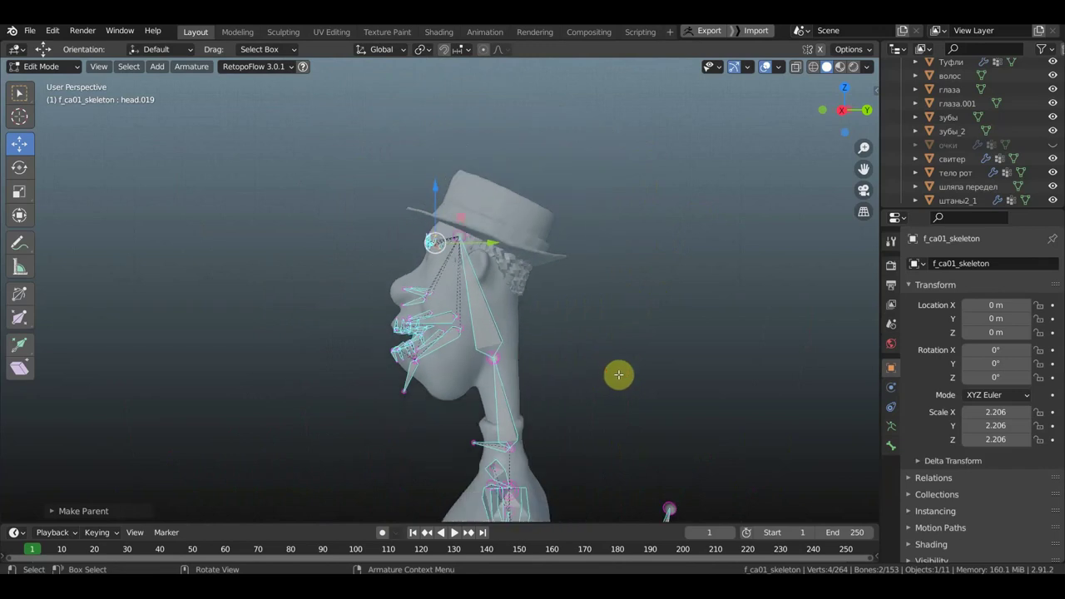
Step: Frame the left foot in right-side orthographic view and select IK_control_ft_L
{"action": "key", "text": "KP_1"}
{"action": "key", "text": "KP_3"}
{"action": "scroll", "coordinate": [638, 445], "scroll_direction": "down", "scroll_amount": 1, "text": "shift"}
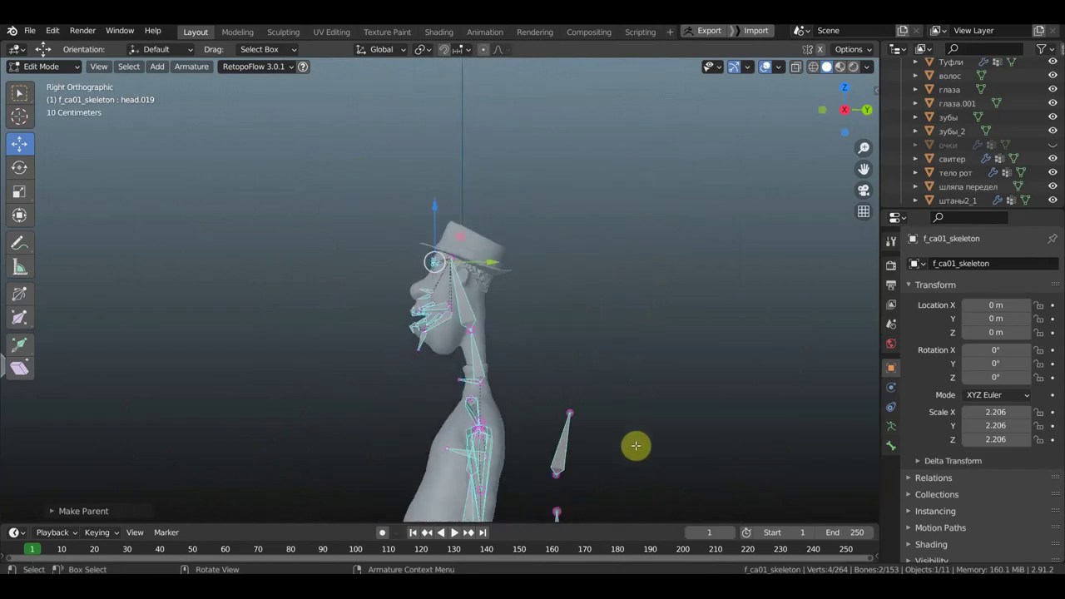
{"action": "scroll", "coordinate": [637, 291], "scroll_direction": "down", "scroll_amount": 5, "text": "shift"}
{"action": "scroll", "coordinate": [633, 366], "scroll_direction": "down", "scroll_amount": 4, "text": "shift"}
{"action": "scroll", "coordinate": [634, 366], "scroll_direction": "down", "scroll_amount": 3, "text": "shift"}
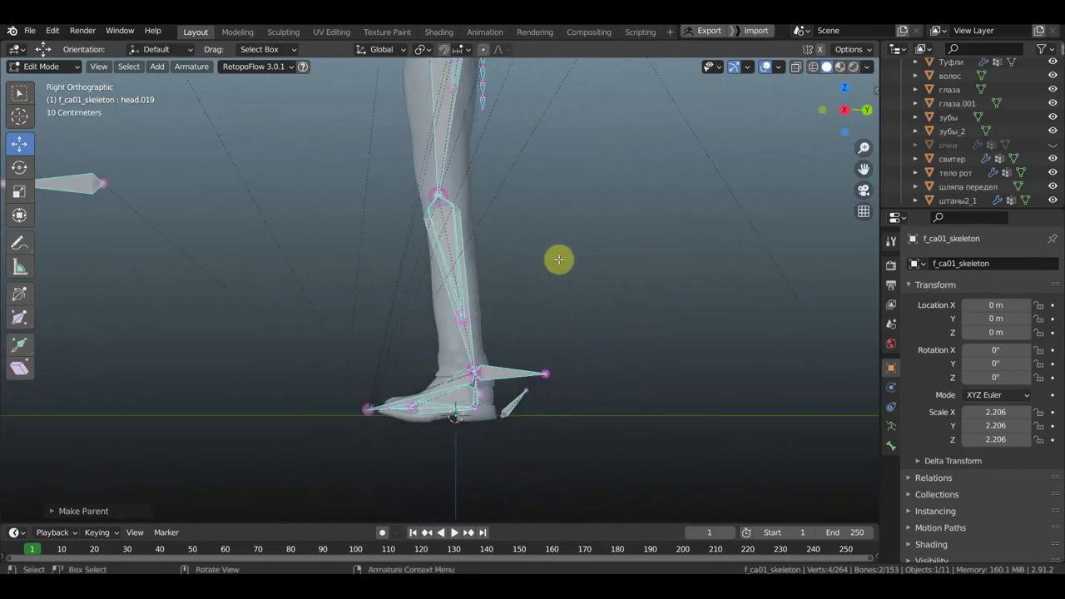
{"action": "left_click", "coordinate": [515, 377]}
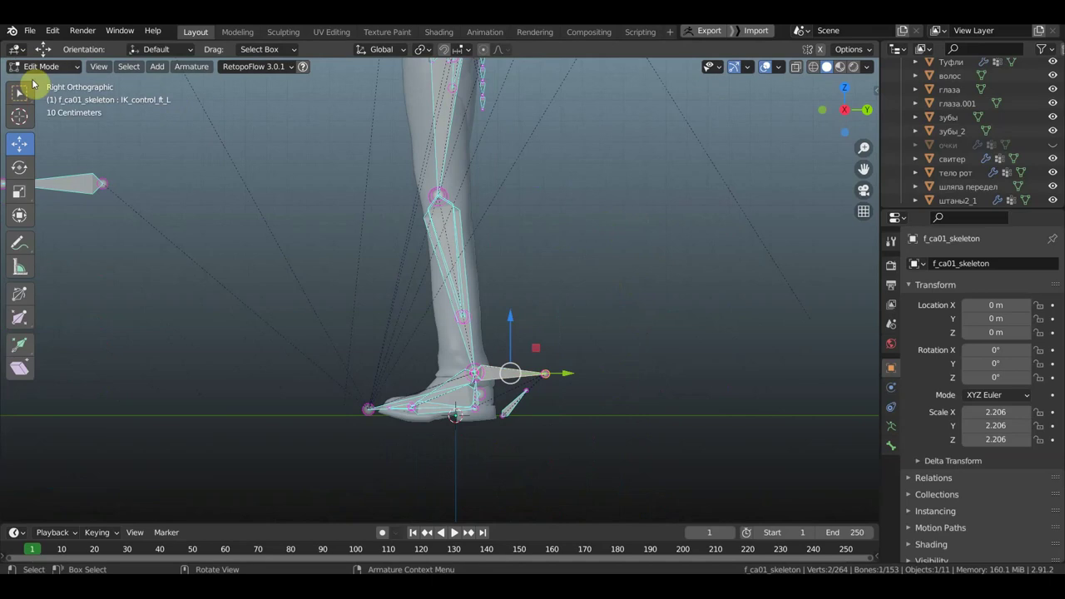
Step: Switch the armature to Pose Mode and move the other foot's IK control up, lifting the leg
{"action": "left_click", "coordinate": [42, 71]}
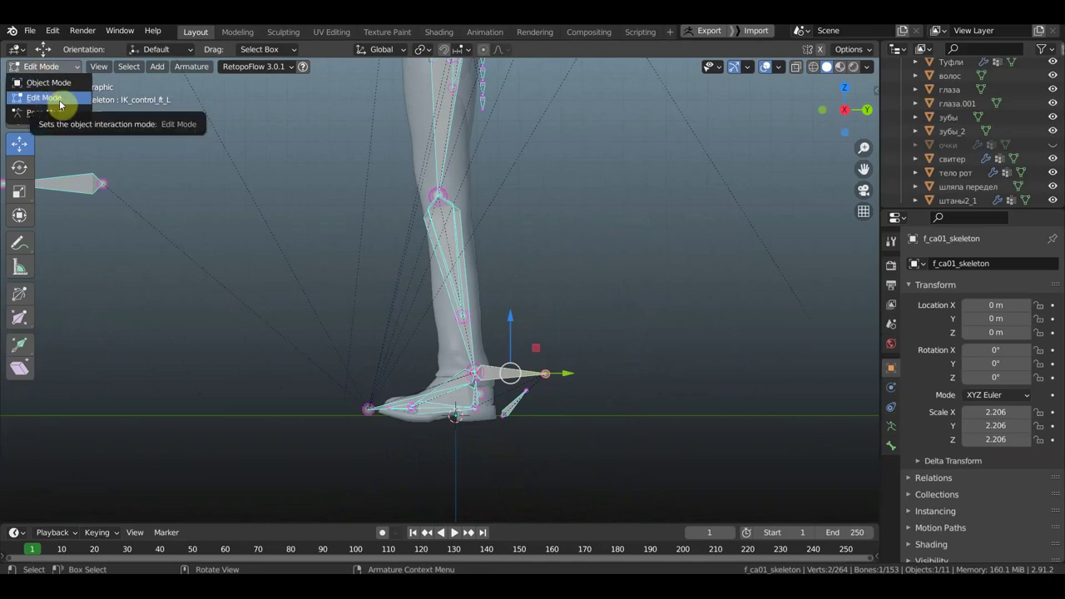
{"action": "left_click", "coordinate": [52, 114]}
{"action": "scroll", "coordinate": [582, 441], "scroll_direction": "up", "scroll_amount": 1}
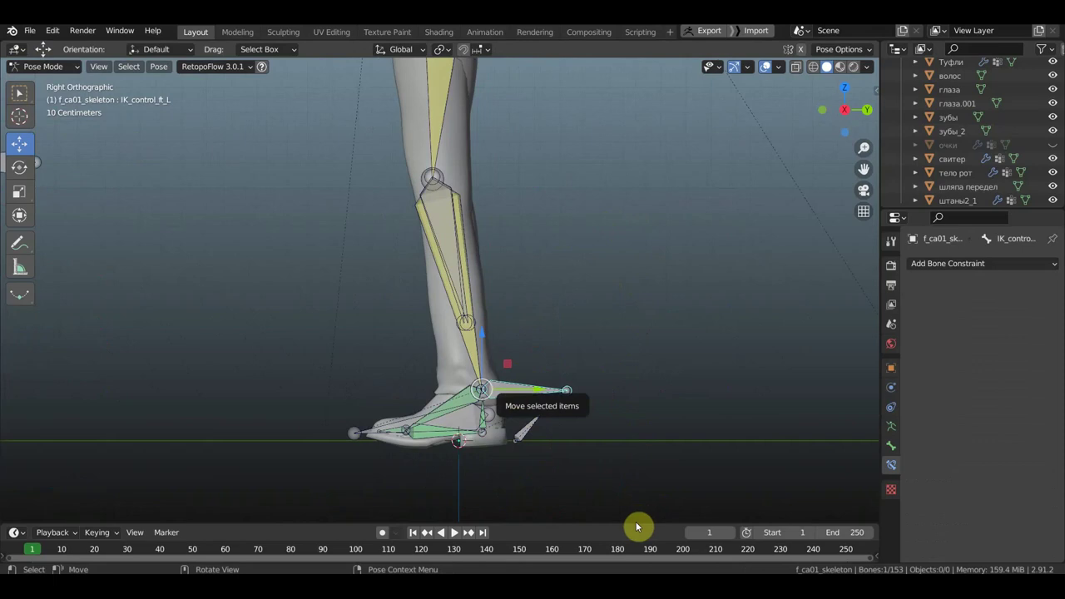
{"action": "key", "text": "g"}
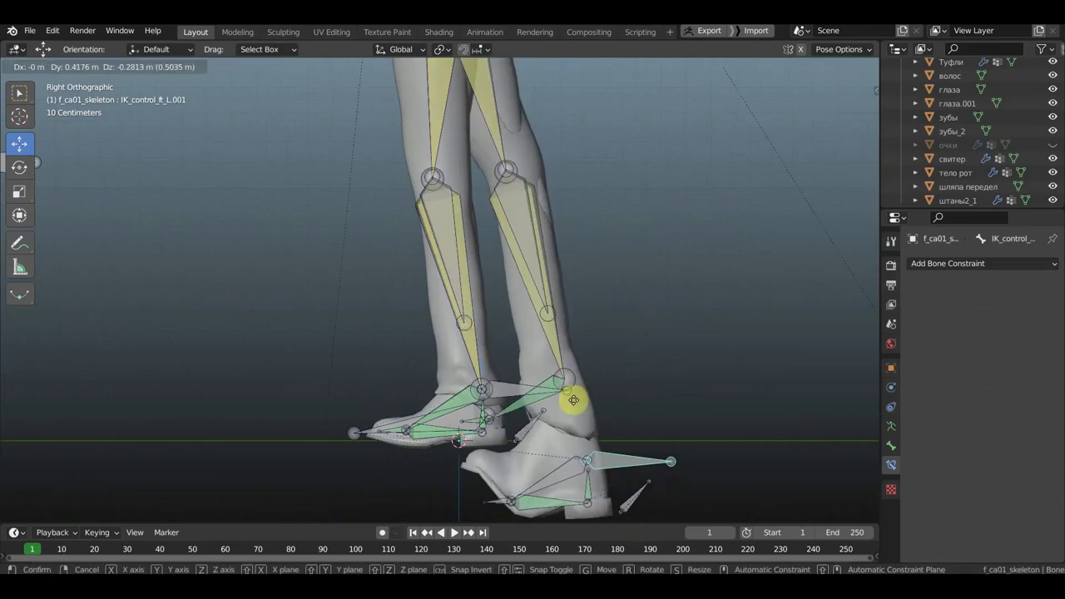
{"action": "left_click", "coordinate": [344, 334]}
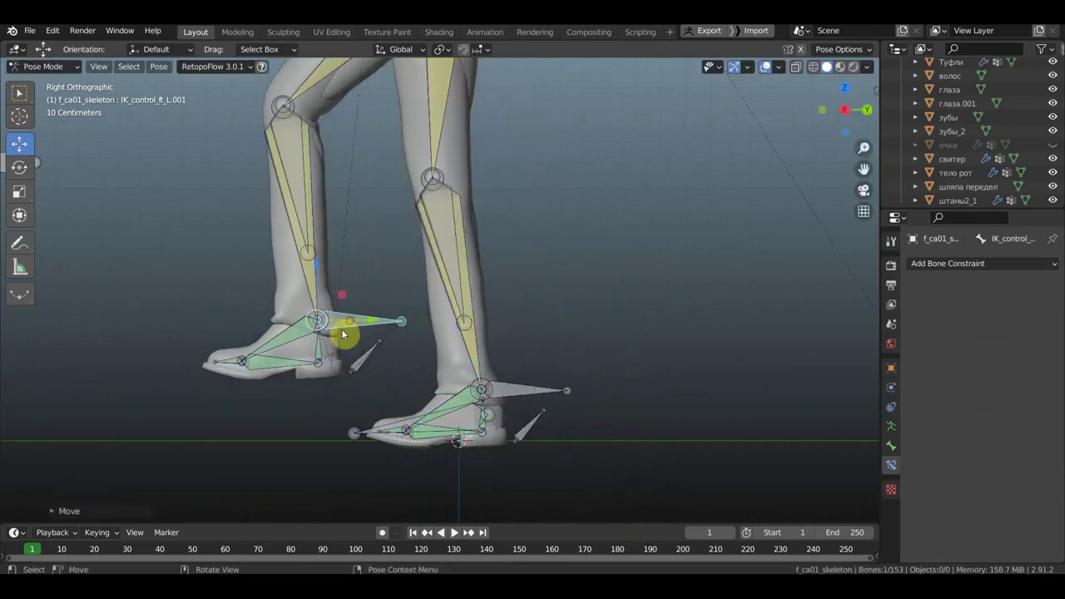
Step: Rotate the small heel bone under the raised foot
{"action": "left_click", "coordinate": [378, 348]}
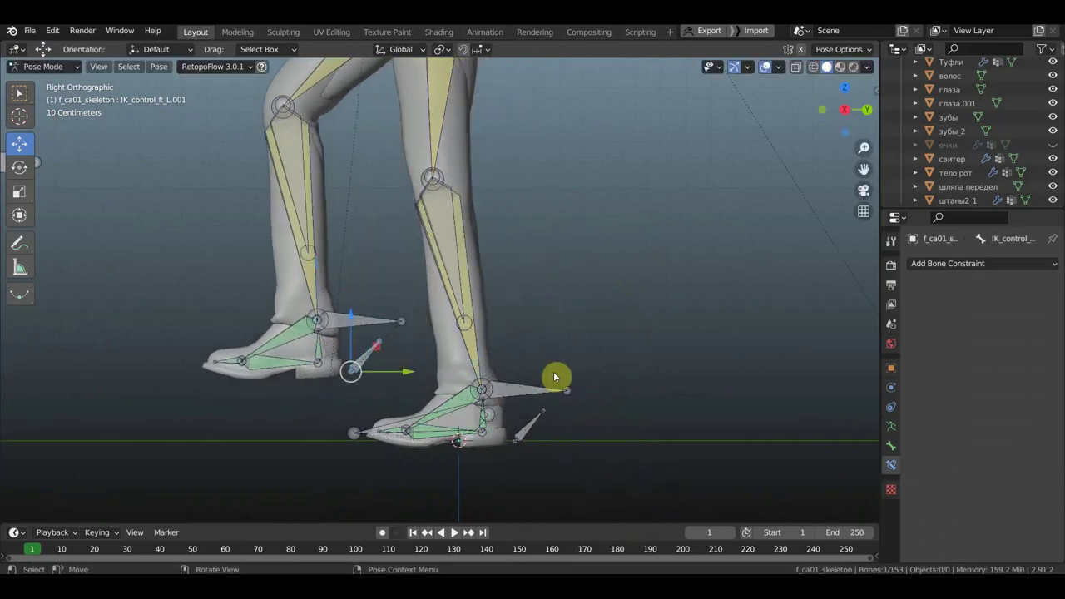
{"action": "key", "text": "r"}
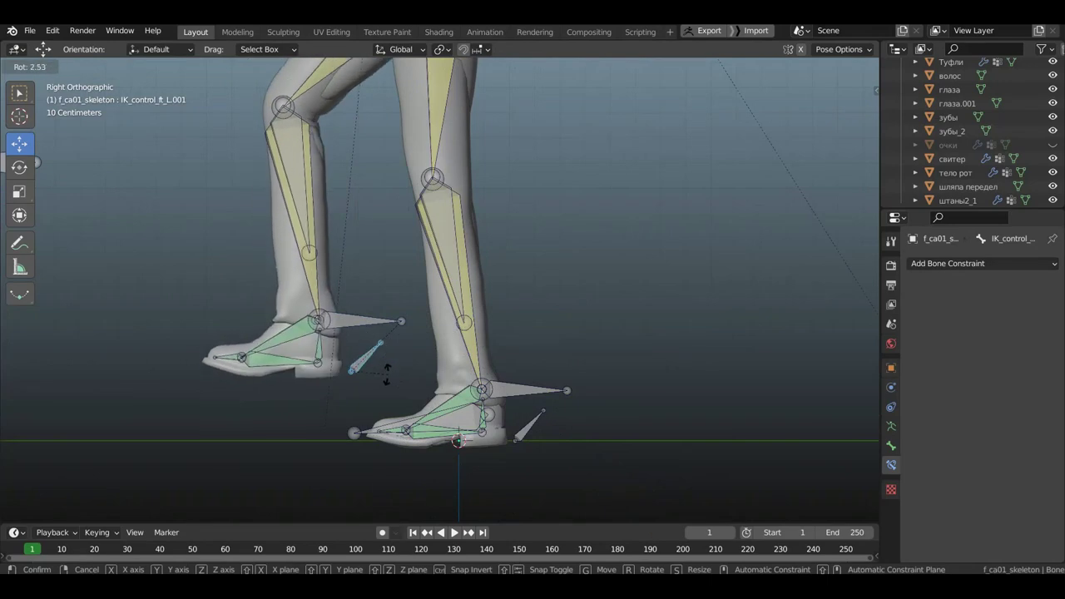
{"action": "left_click", "coordinate": [388, 380]}
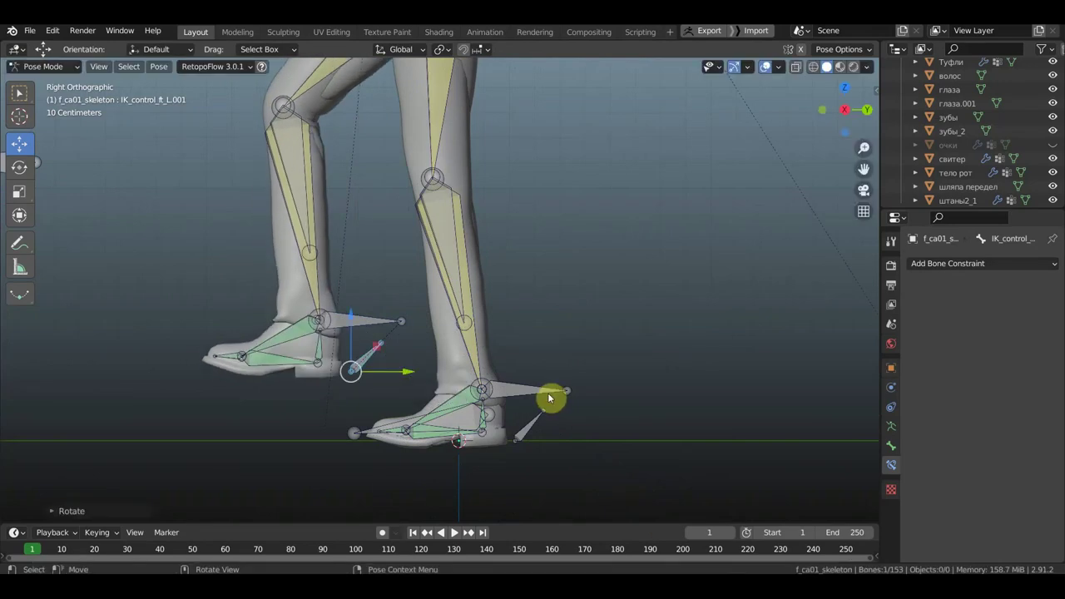
Step: Show the sidebar, inspect the calf bone's IK constraint, then undo the leg pose back to rest
{"action": "key", "text": "n"}
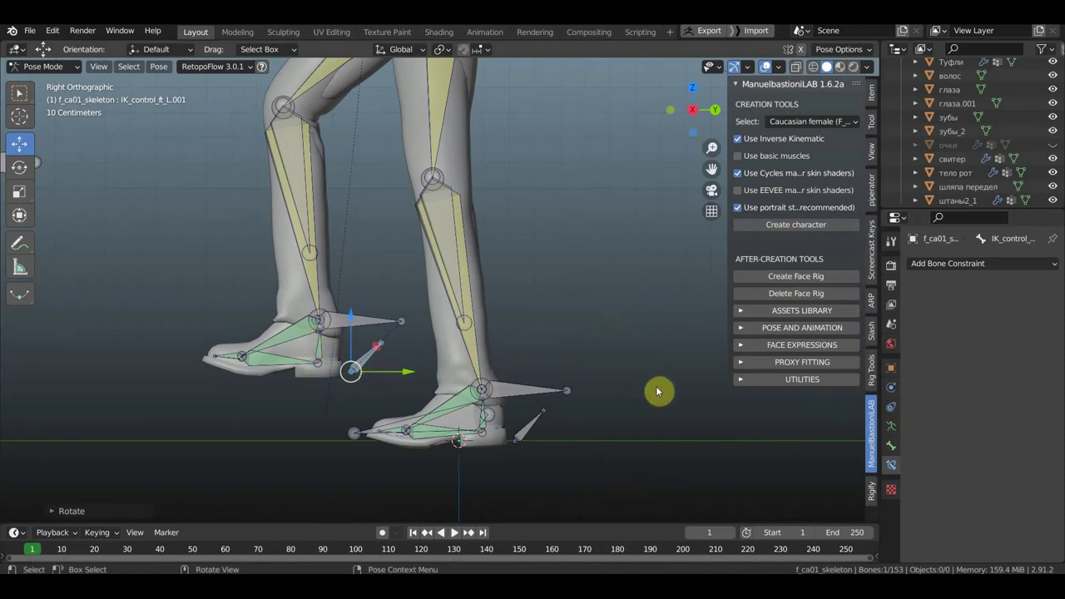
{"action": "left_click", "coordinate": [329, 315]}
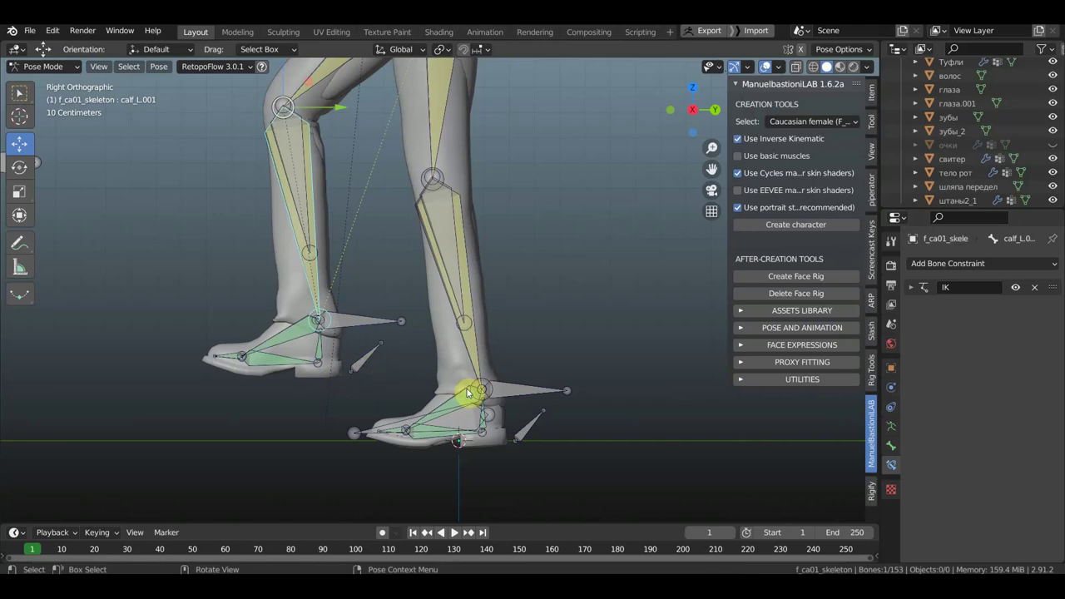
{"action": "key", "text": "ctrl+z"}
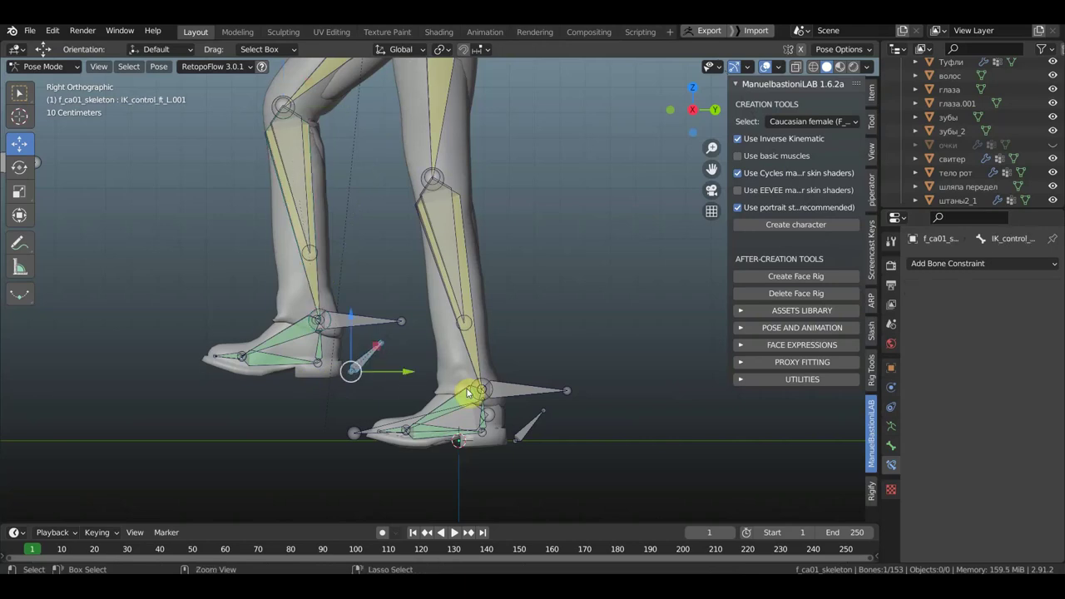
{"action": "key", "text": "ctrl+z"}
{"action": "key", "text": "ctrl+z"}
{"action": "key", "text": "ctrl+z"}
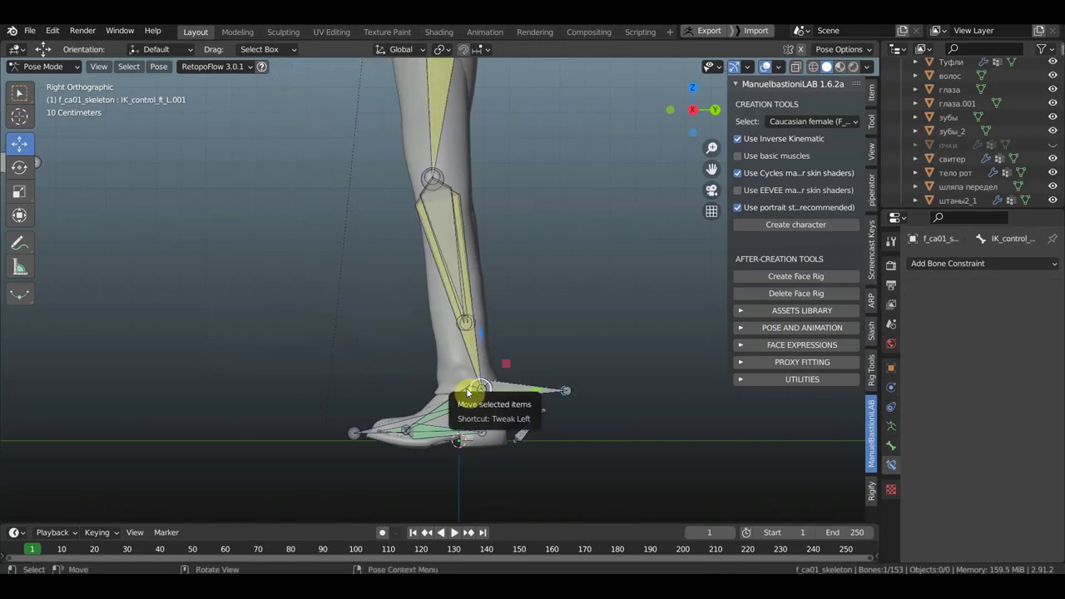
{"action": "scroll", "coordinate": [487, 392], "scroll_direction": "down", "scroll_amount": 5}
{"action": "scroll", "coordinate": [577, 400], "scroll_direction": "up", "scroll_amount": 3, "text": "shift"}
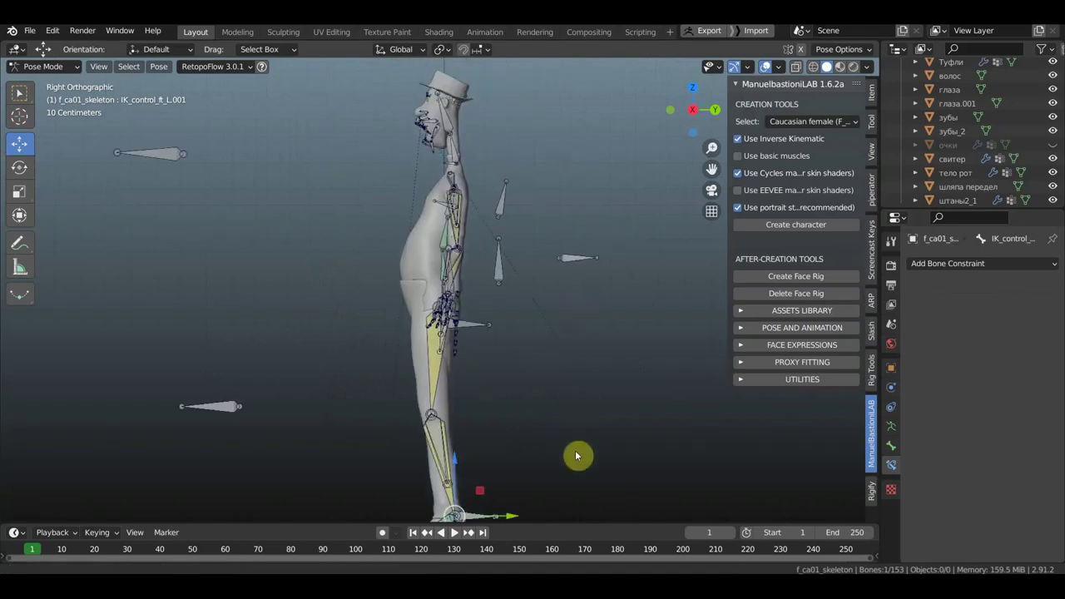